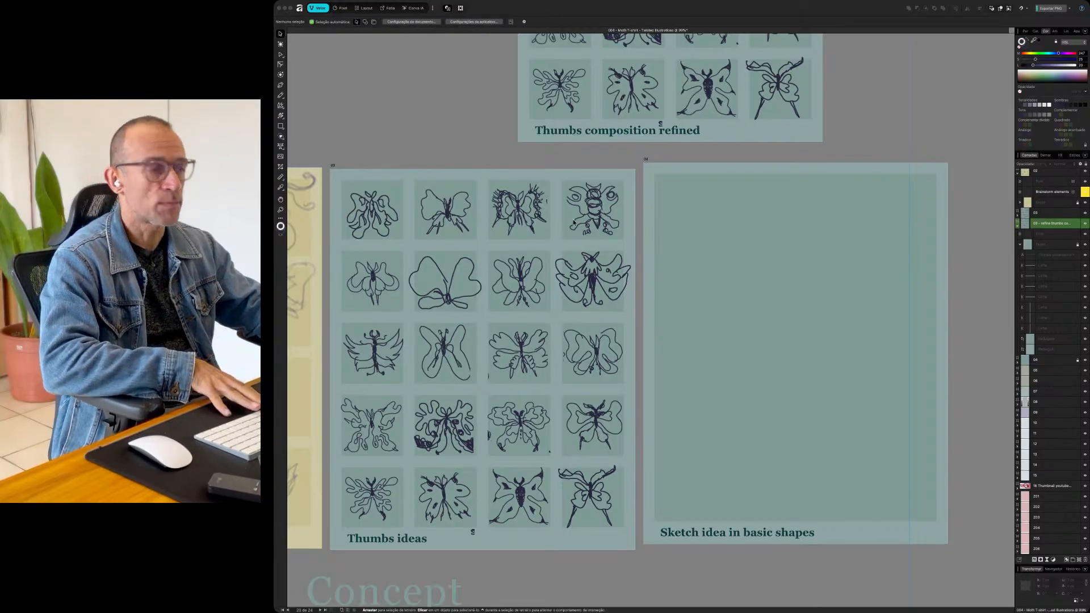
# - Review the Refs, Brainstorm elements and Thumbs ideas artboards, ending at the Thumbs composition refined artboard
pyautogui.hscroll(-10, 446, 241)
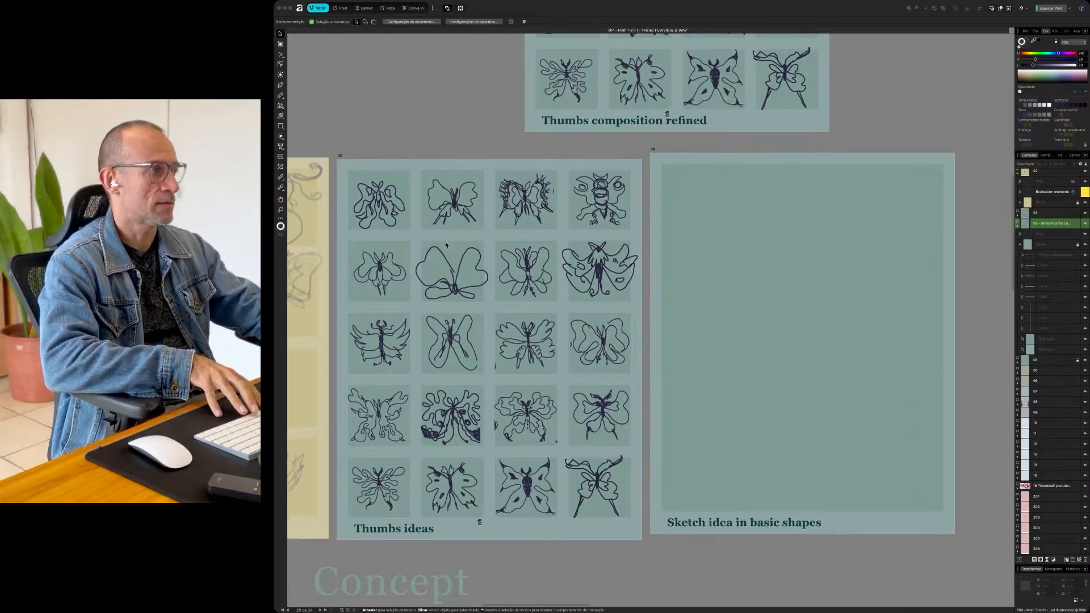
pyautogui.hscroll(-10, 445, 244)
pyautogui.hscroll(6, 445, 244)
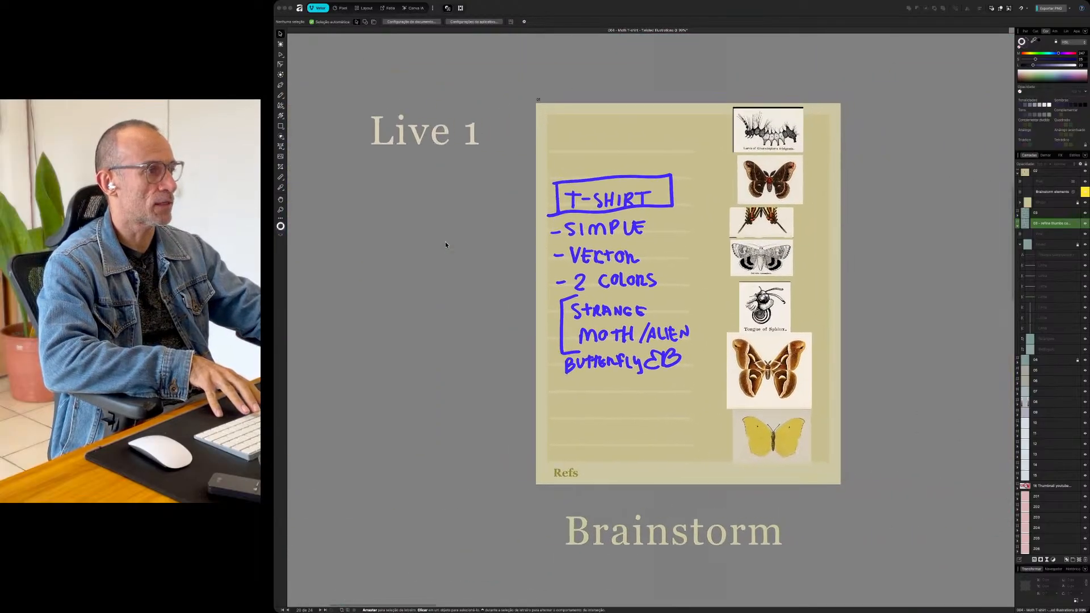
pyautogui.hscroll(2, 445, 244)
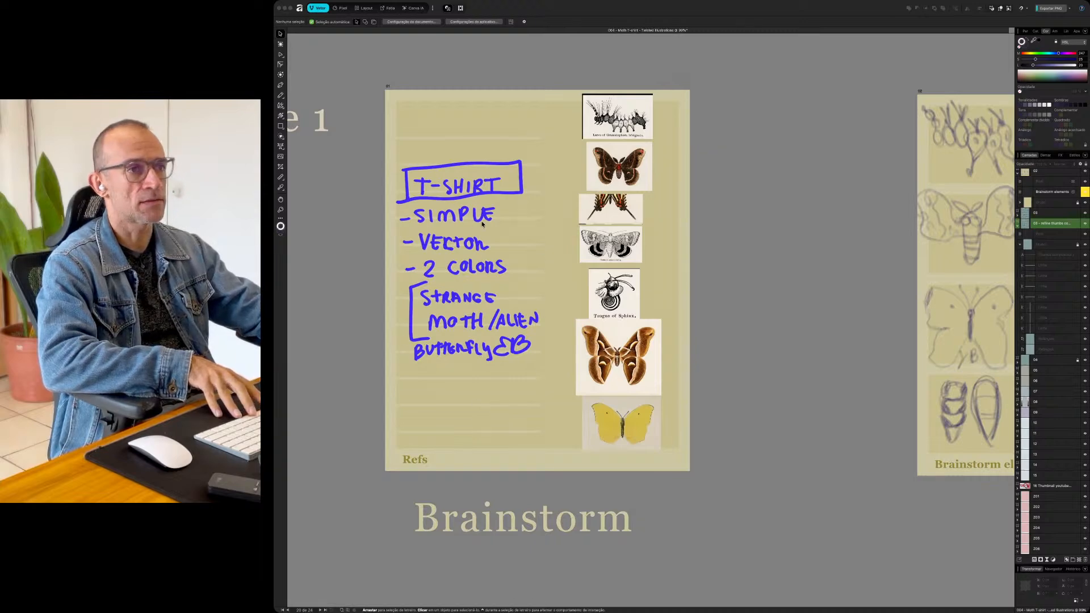
pyautogui.hscroll(15, 599, 229)
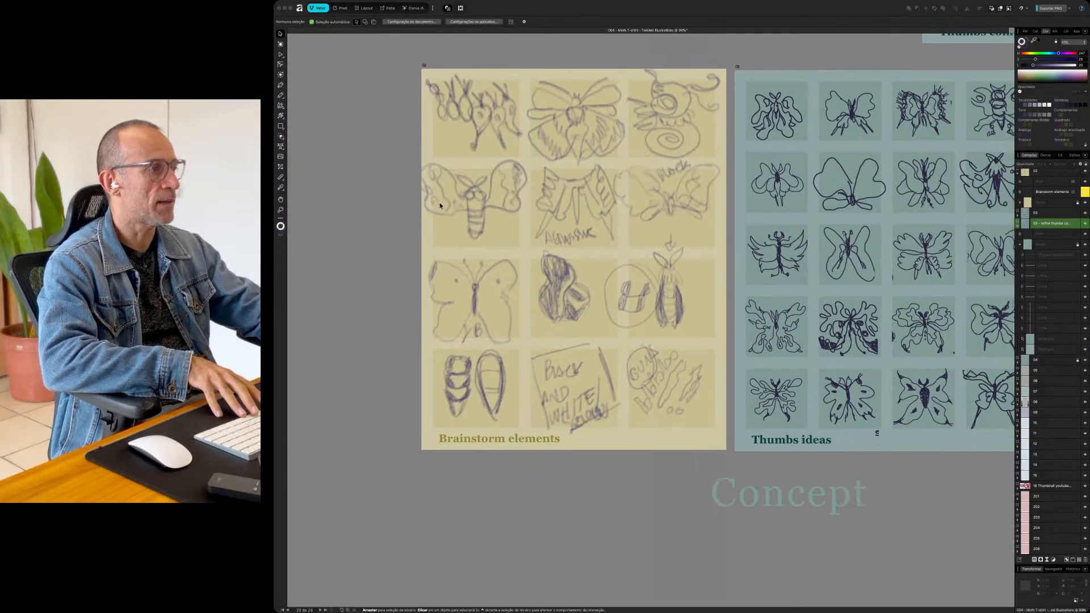
pyautogui.hscroll(-15, 449, 211)
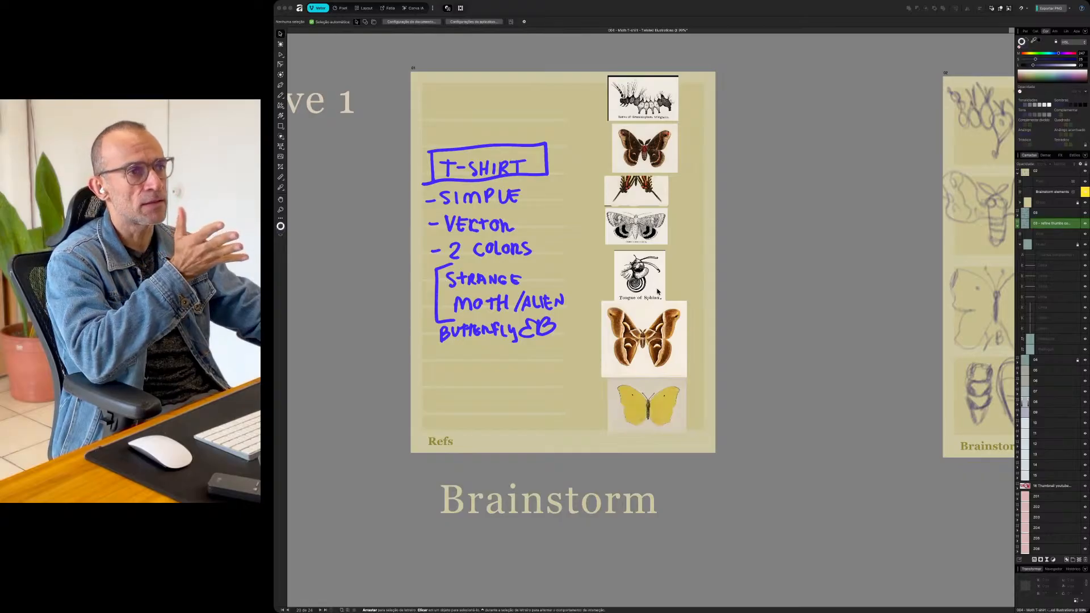
pyautogui.hscroll(10, 828, 263)
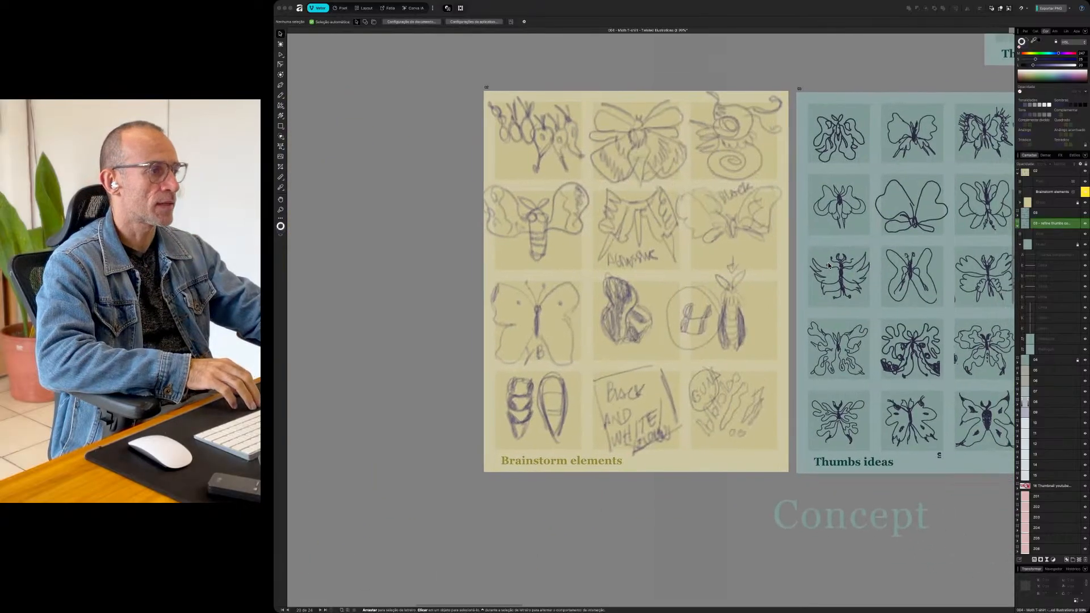
pyautogui.hscroll(3, 827, 265)
pyautogui.scroll(-2, 828, 265)
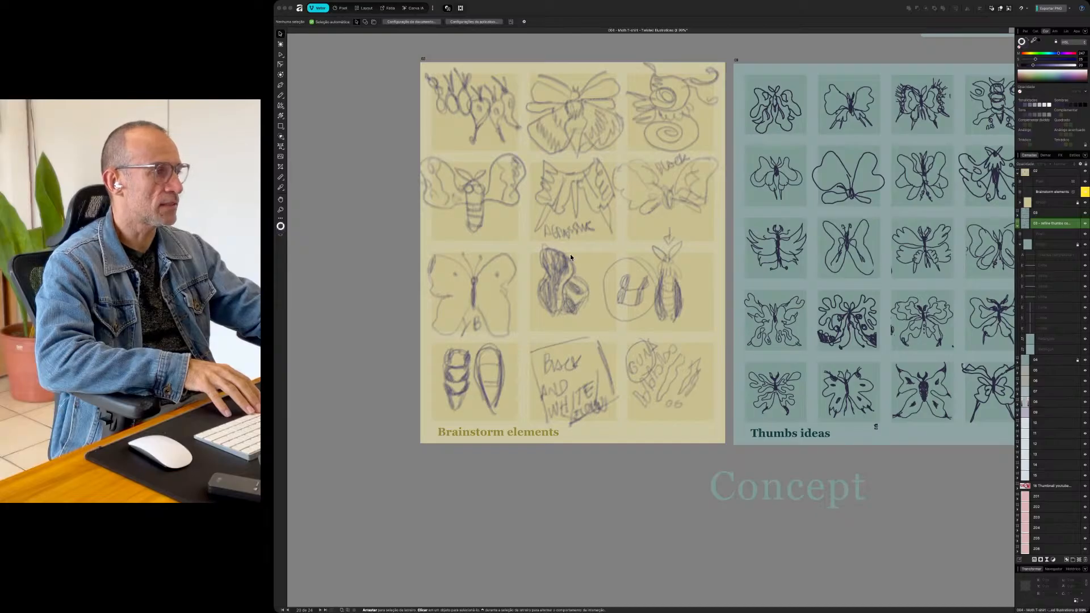
pyautogui.hscroll(10, 780, 315)
pyautogui.scroll(2, 780, 315)
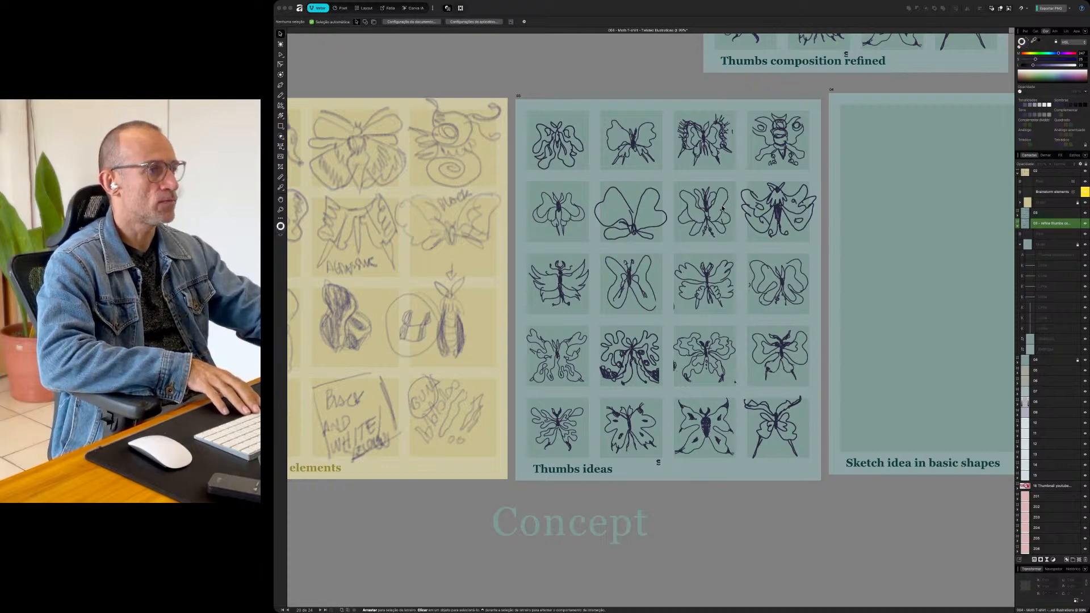
pyautogui.scroll(2, 722, 209)
pyautogui.hscroll(1, 723, 209)
pyautogui.scroll(8, 723, 209)
pyautogui.hscroll(2, 722, 209)
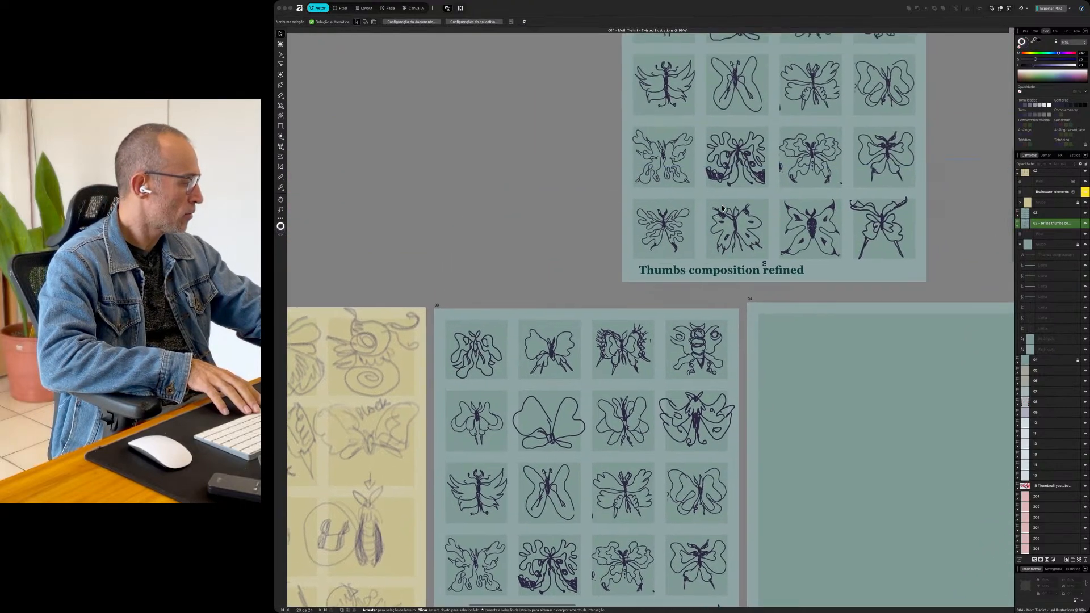
pyautogui.scroll(8, 722, 209)
pyautogui.hscroll(1, 723, 209)
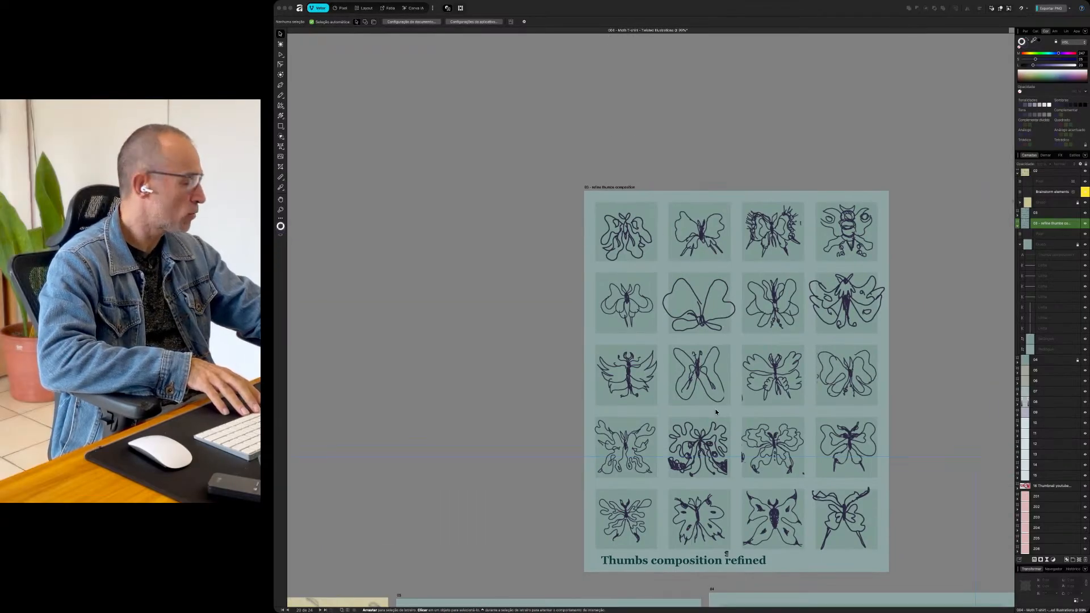
# - Select the butterfly sketches on the Thumbs composition refined artboard and review the Sketch idea in basic shapes, Vector and Composition artboards
pyautogui.click(777, 523)
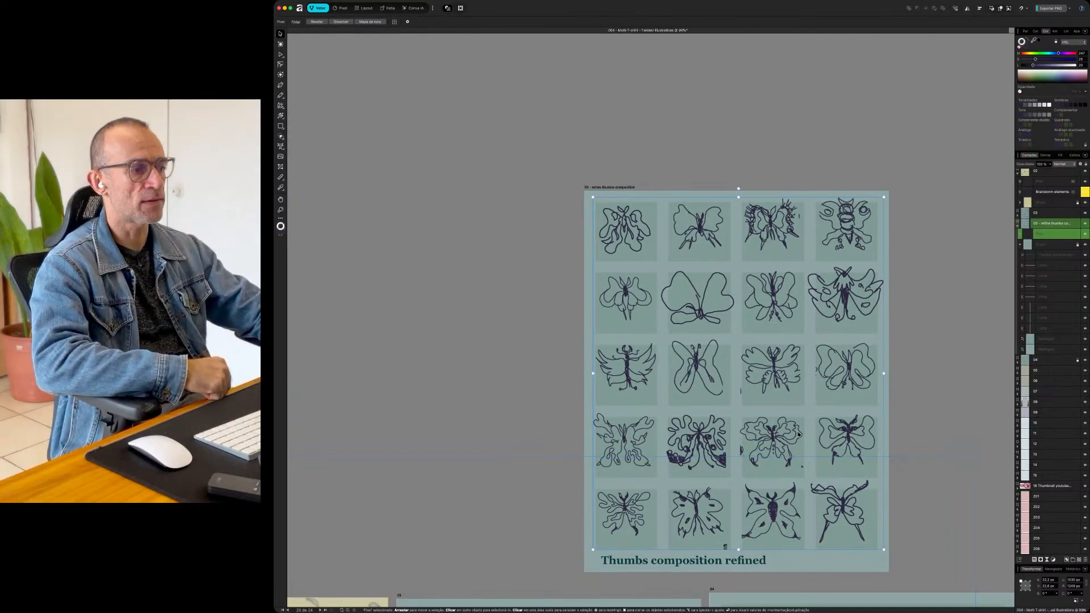
pyautogui.scroll(-10, 797, 434)
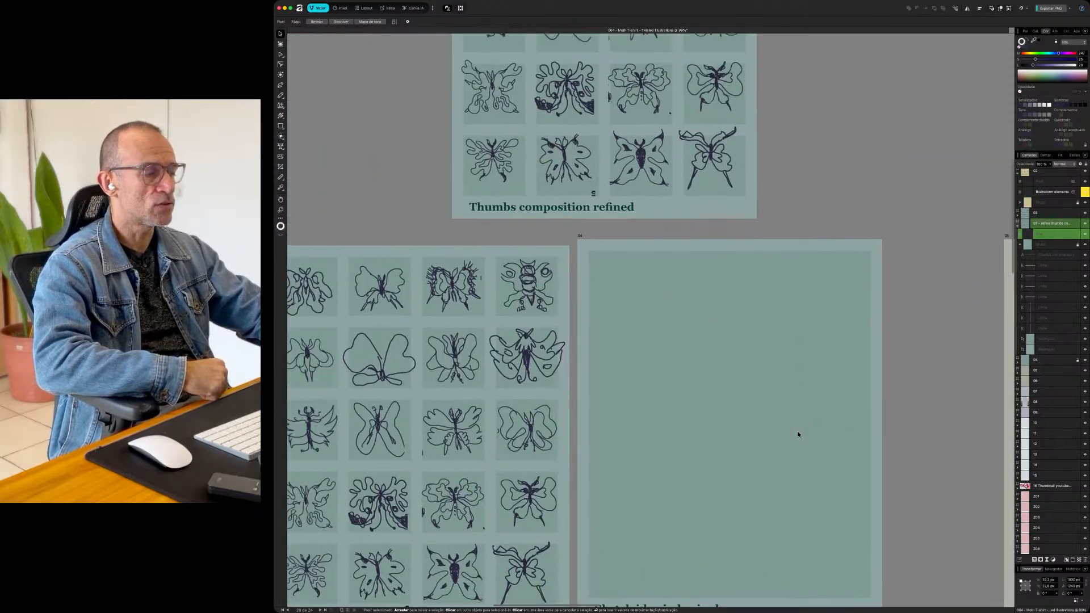
pyautogui.scroll(-3, 798, 434)
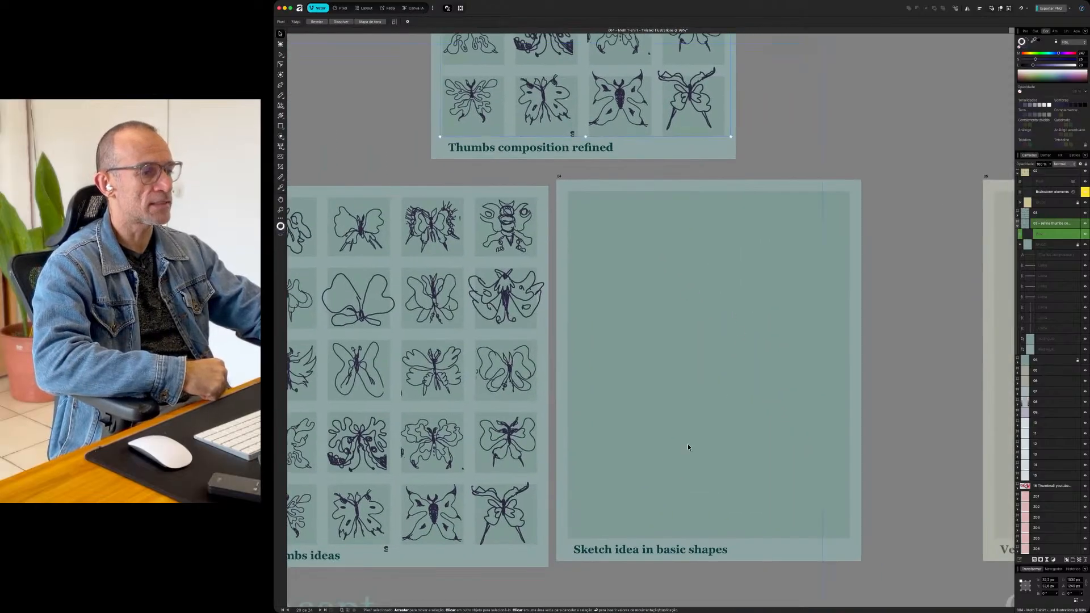
pyautogui.hscroll(15, 721, 346)
pyautogui.scroll(-5, 731, 341)
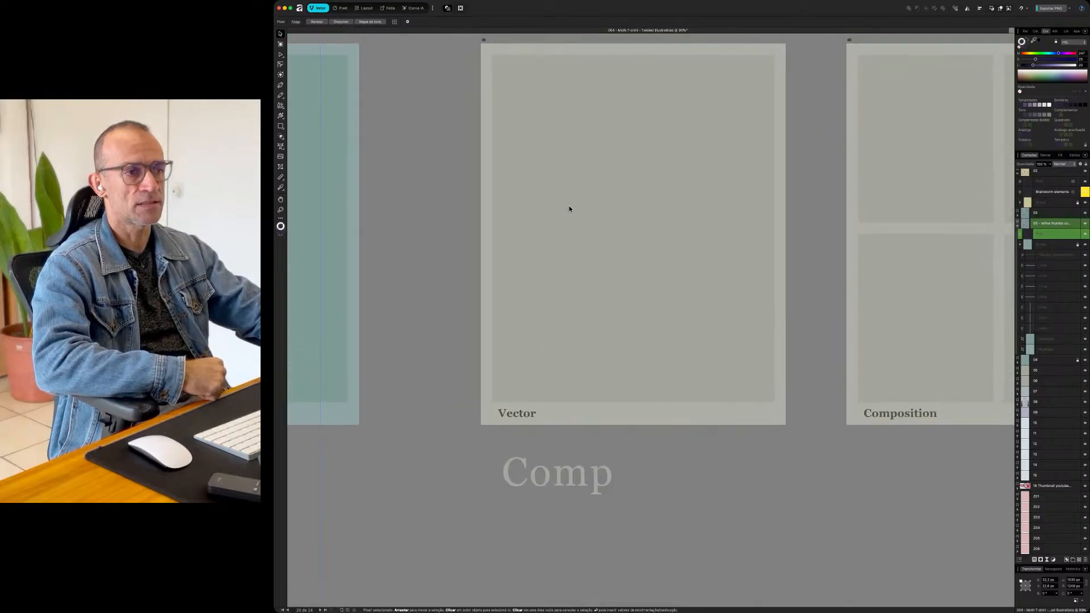
pyautogui.scroll(2, 559, 206)
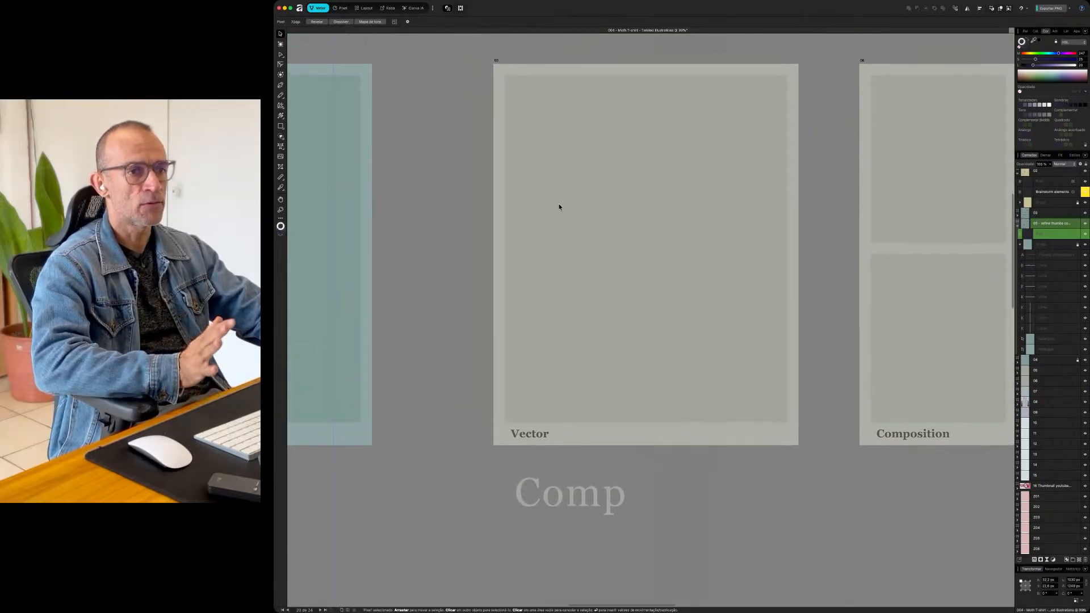
pyautogui.scroll(15, 560, 206)
pyautogui.hscroll(-12, 560, 207)
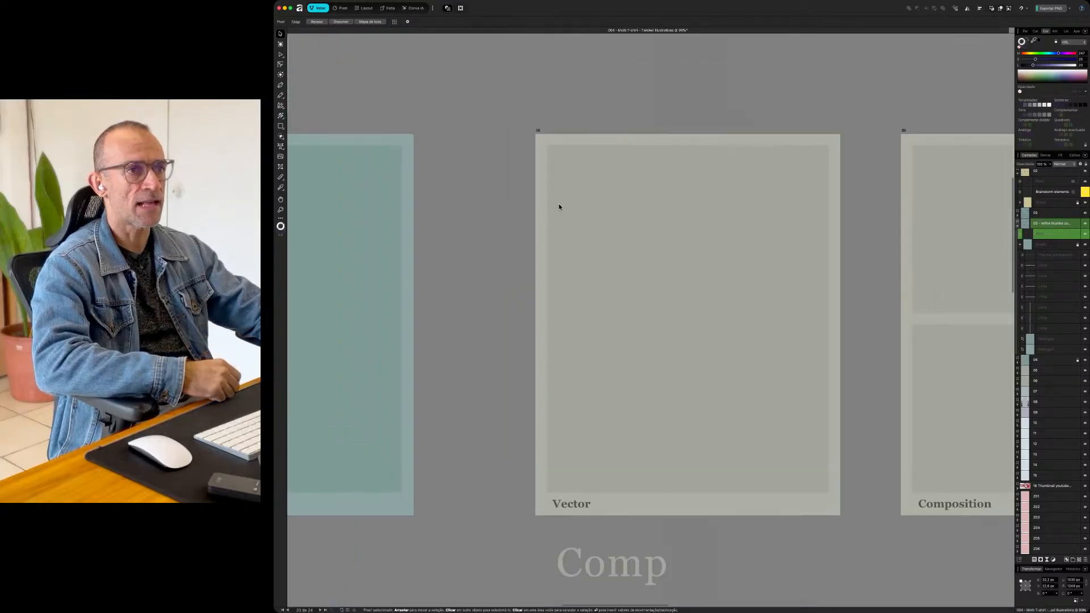
pyautogui.hscroll(-15, 559, 207)
pyautogui.scroll(-4, 560, 207)
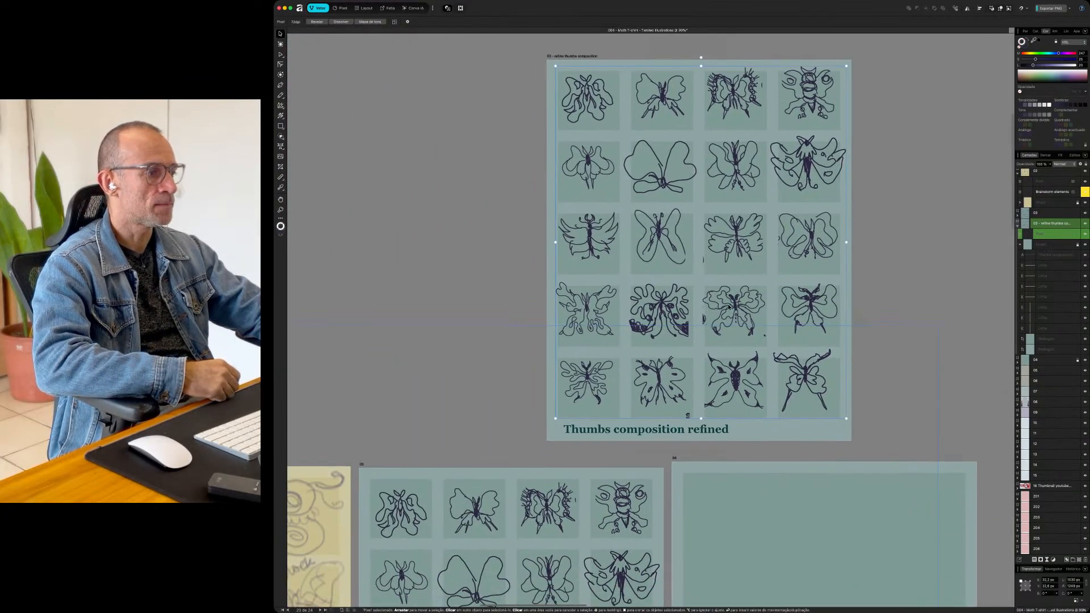
pyautogui.scroll(2, 705, 291)
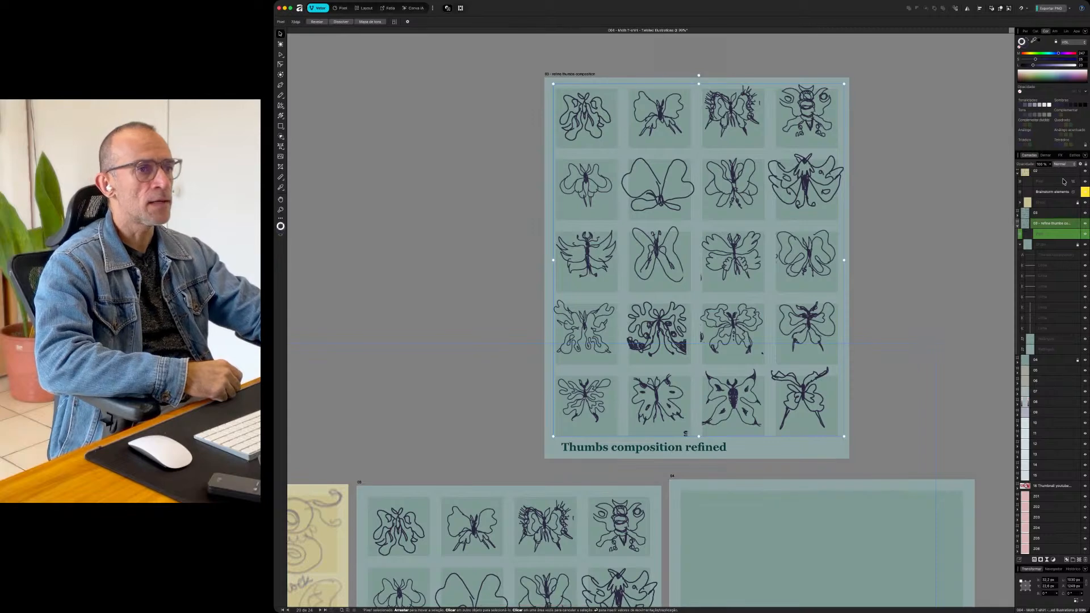
# - Fade and lock the butterfly sketches layer on the Thumbs composition refined artboard, and add a new pixel layer above it
pyautogui.moveTo(1051, 165); pyautogui.dragTo(1025, 177)
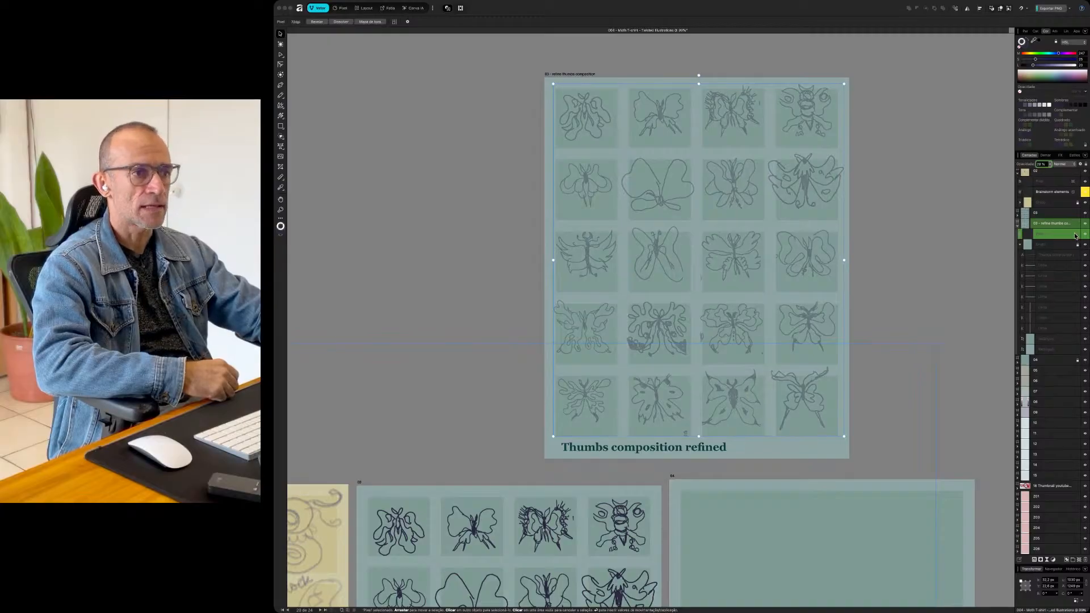
pyautogui.click(1078, 235)
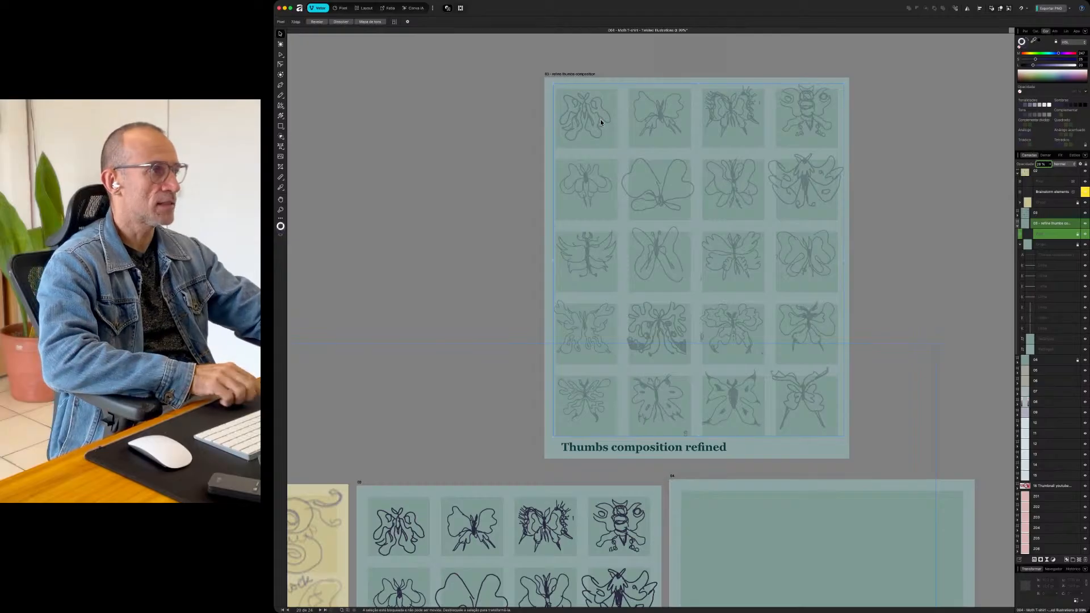
pyautogui.click(1080, 562)
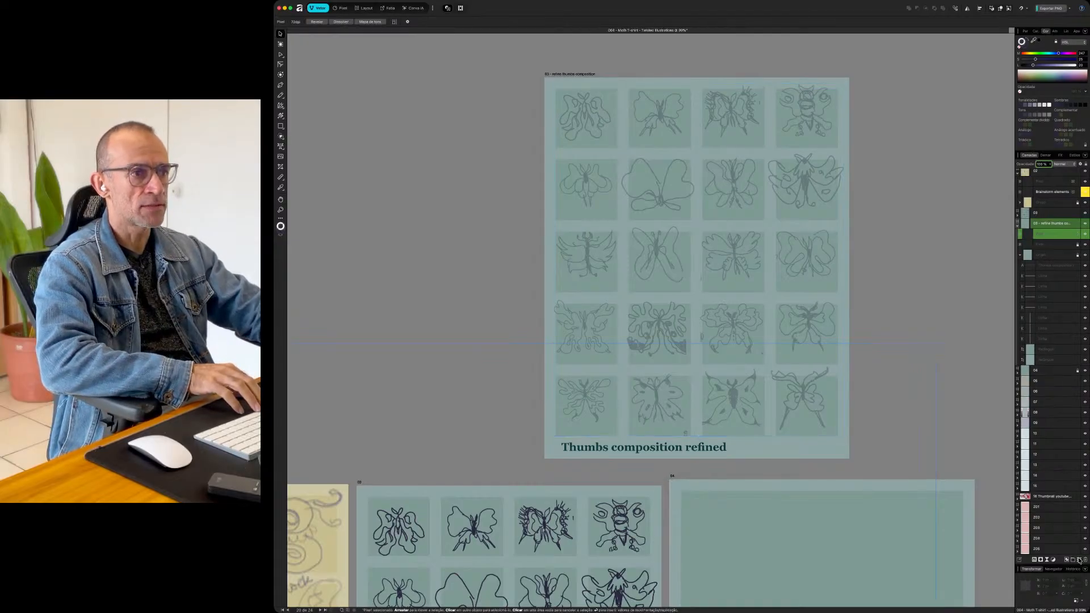
# - In the Pixel workspace, lower the locked sketch layer's opacity further and make the new empty pixel layer active
pyautogui.click(341, 8)
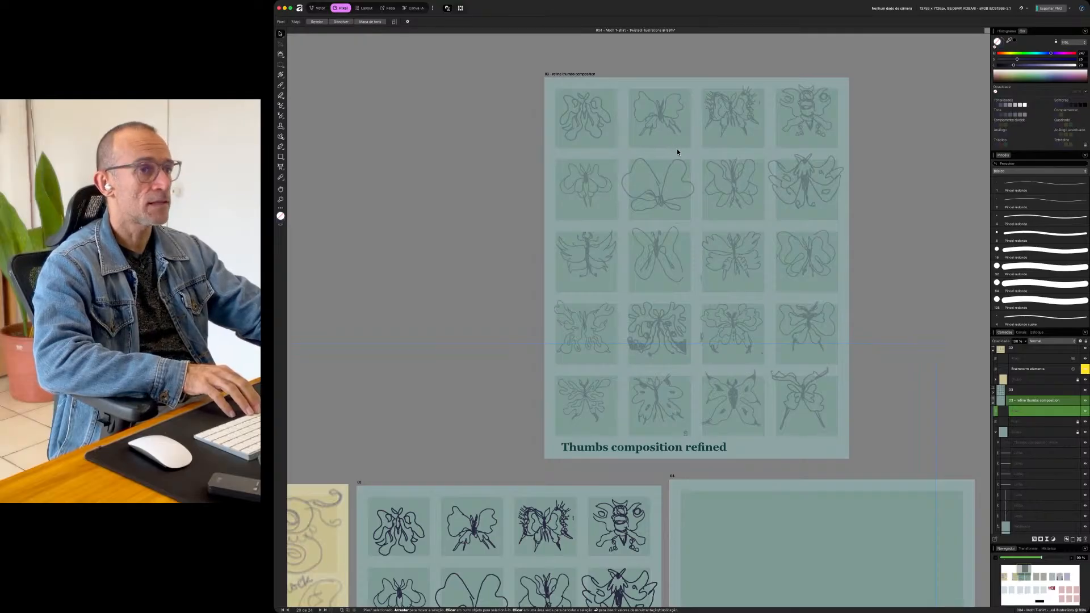
pyautogui.scroll(5, 579, 93)
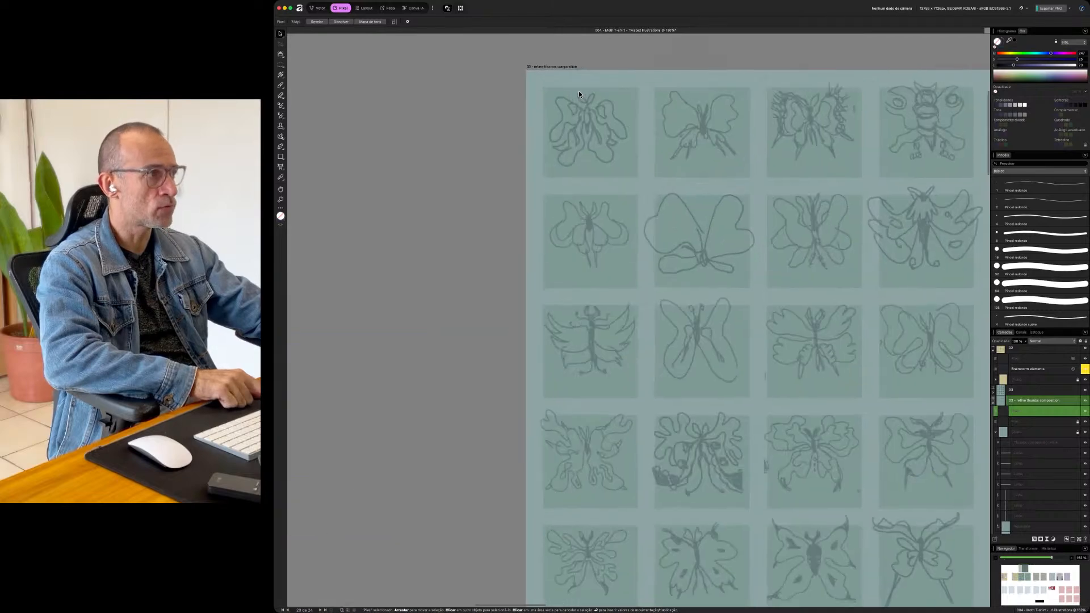
pyautogui.scroll(2, 578, 91)
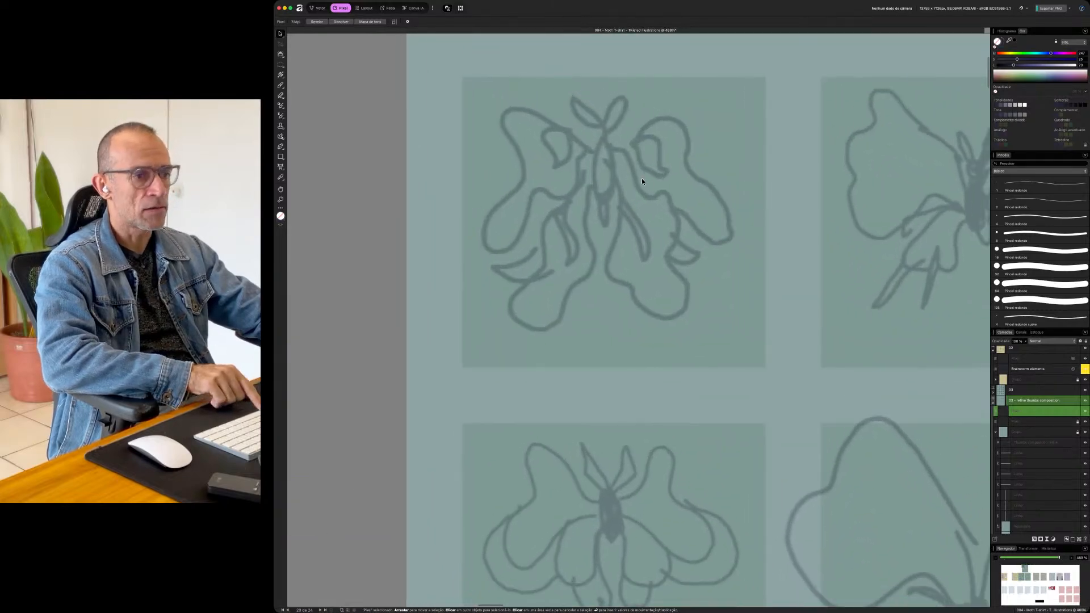
pyautogui.moveTo(660, 175); pyautogui.dragTo(702, 242)
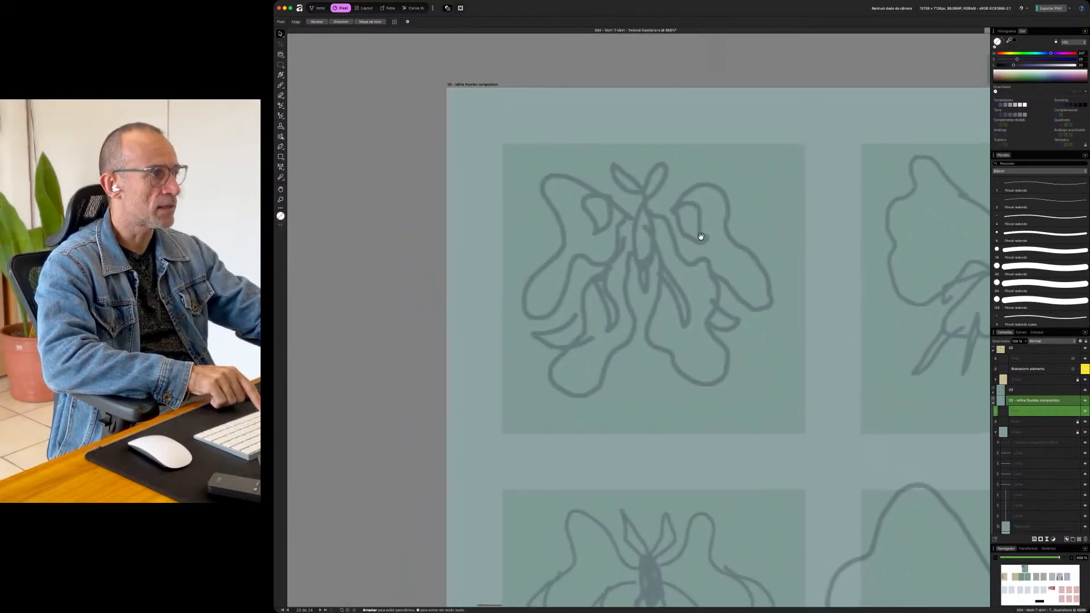
pyautogui.click(1035, 422)
pyautogui.click(1025, 343)
pyautogui.moveTo(1025, 350); pyautogui.dragTo(1017, 351)
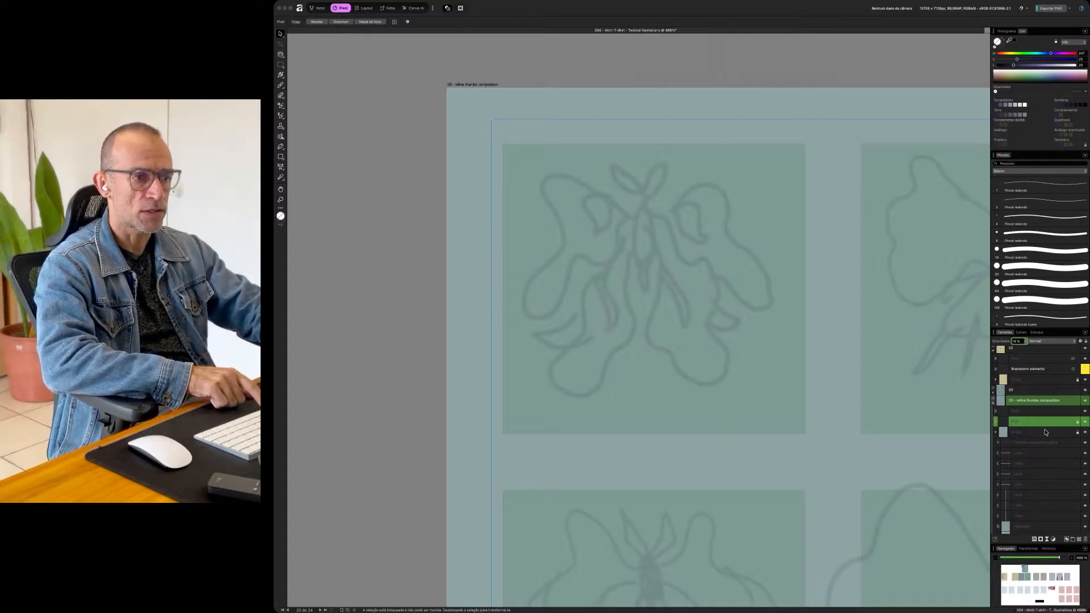
pyautogui.click(1032, 415)
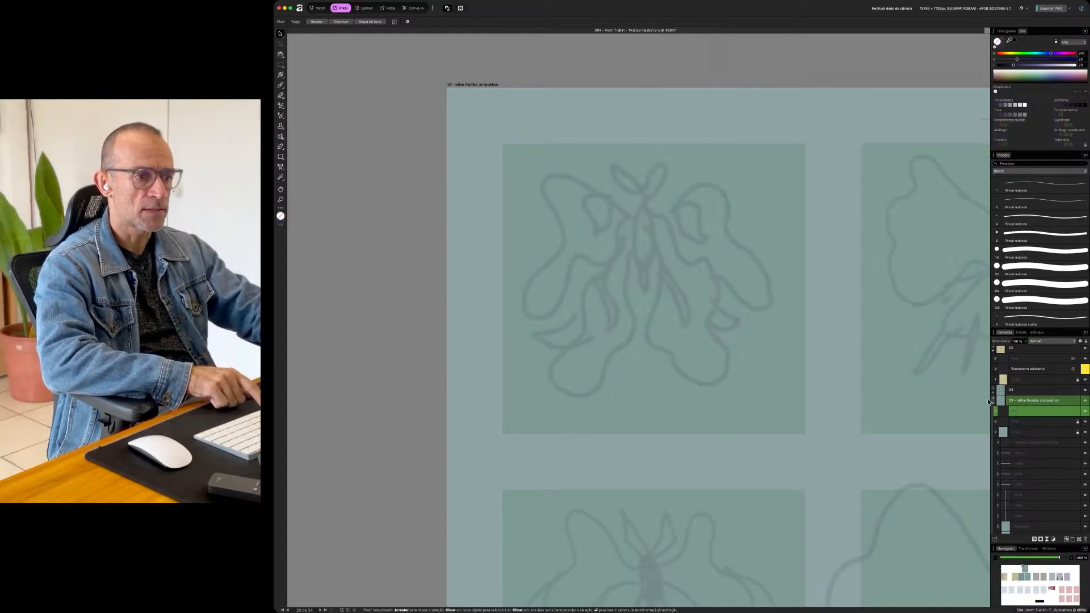
# - Using a smaller paint brush, trace the pointed oval body and two looped antennae of the first butterfly thumbnail
pyautogui.click(285, 86)
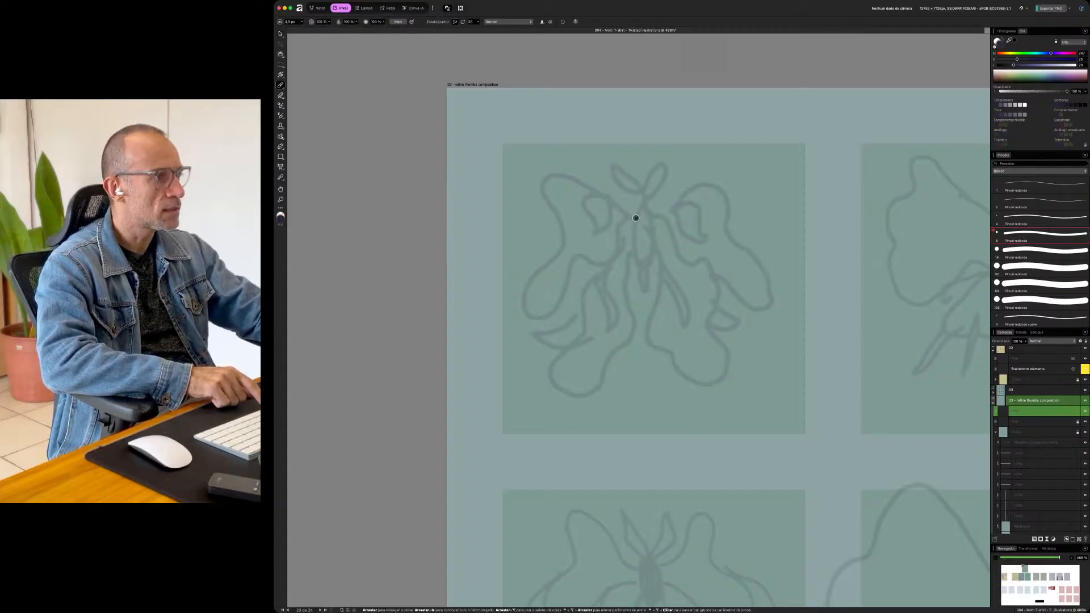
pyautogui.press('[')
pyautogui.press('[')
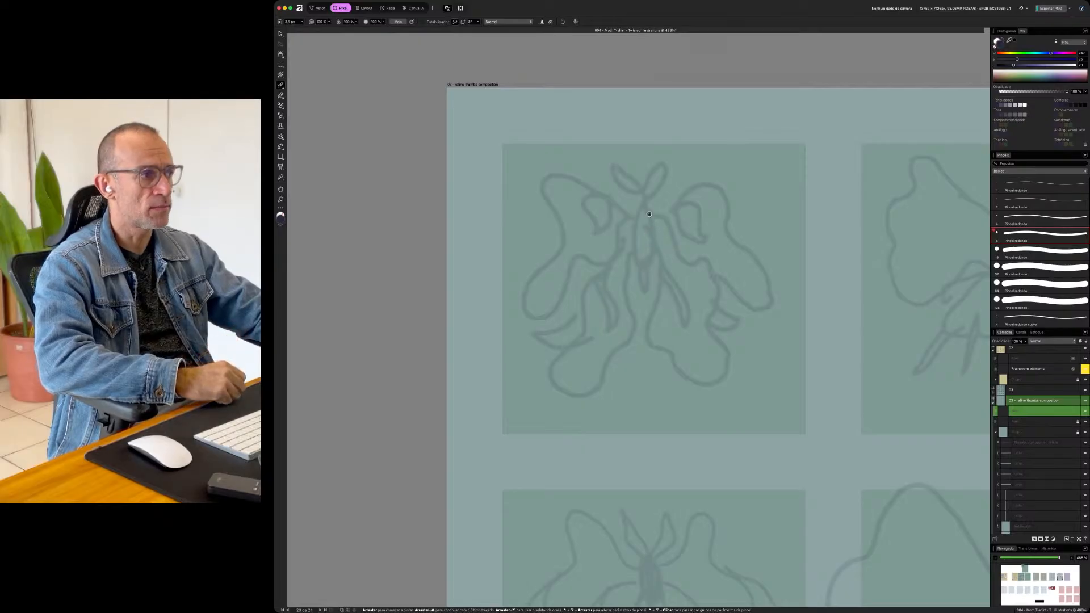
pyautogui.moveTo(645, 205)
pyautogui.mouseDown()
pyautogui.moveTo(658, 262)
pyautogui.moveTo(648, 295)
pyautogui.moveTo(632, 227)
pyautogui.moveTo(669, 182)
pyautogui.moveTo(668, 161)
pyautogui.moveTo(648, 196)
pyautogui.moveTo(611, 166)
pyautogui.moveTo(628, 171)
pyautogui.moveTo(644, 202)
pyautogui.mouseUp()
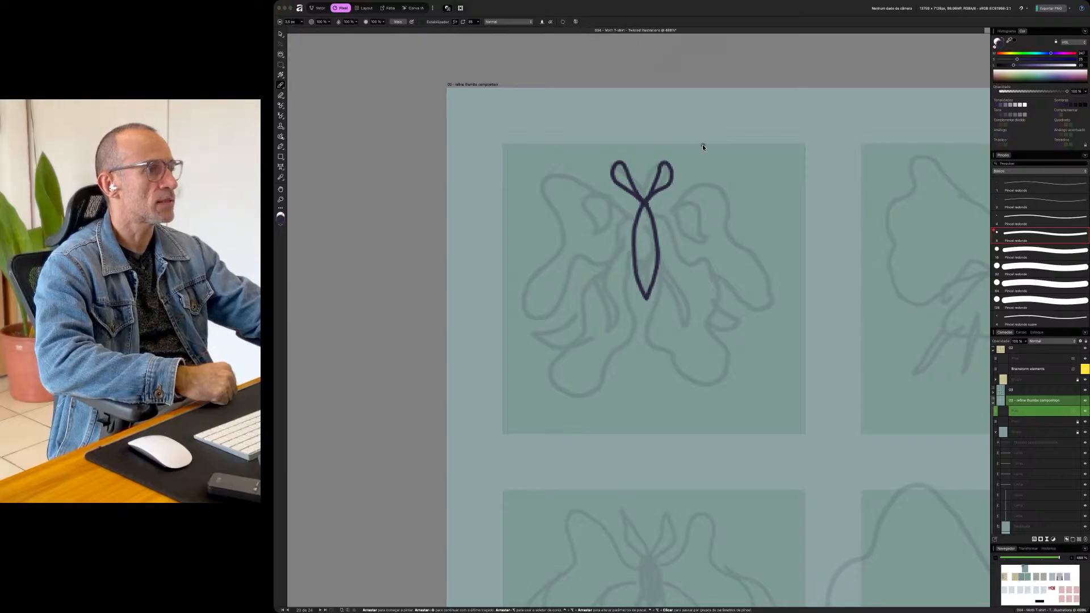
# - Draw the outlines of both large upper wings on either side of the first butterfly's body, following the faded sketch
pyautogui.hscroll(10, 703, 144)
pyautogui.scroll(-2, 703, 144)
pyautogui.scroll(-8, 619, 187)
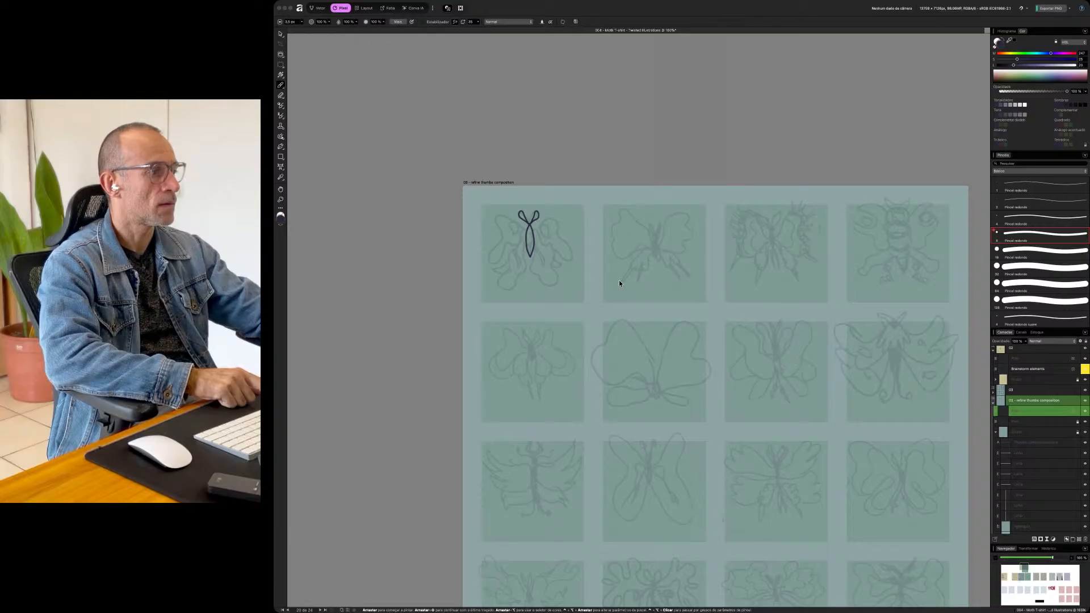
pyautogui.moveTo(550, 427)
pyautogui.mouseDown()
pyautogui.moveTo(595, 451)
pyautogui.moveTo(626, 448)
pyautogui.moveTo(610, 466)
pyautogui.mouseUp()
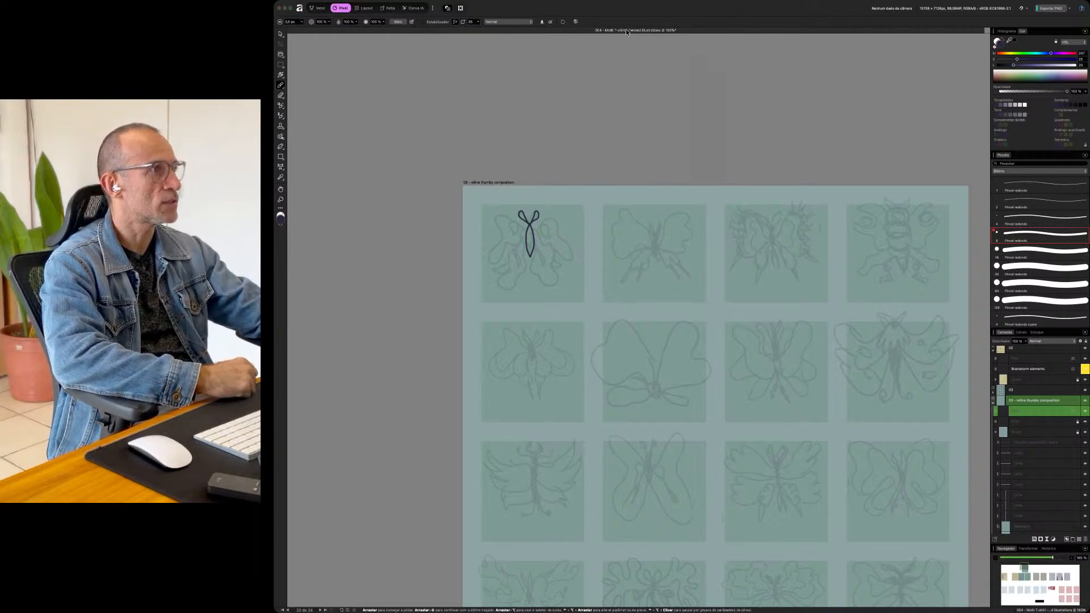
pyautogui.scroll(5, 520, 236)
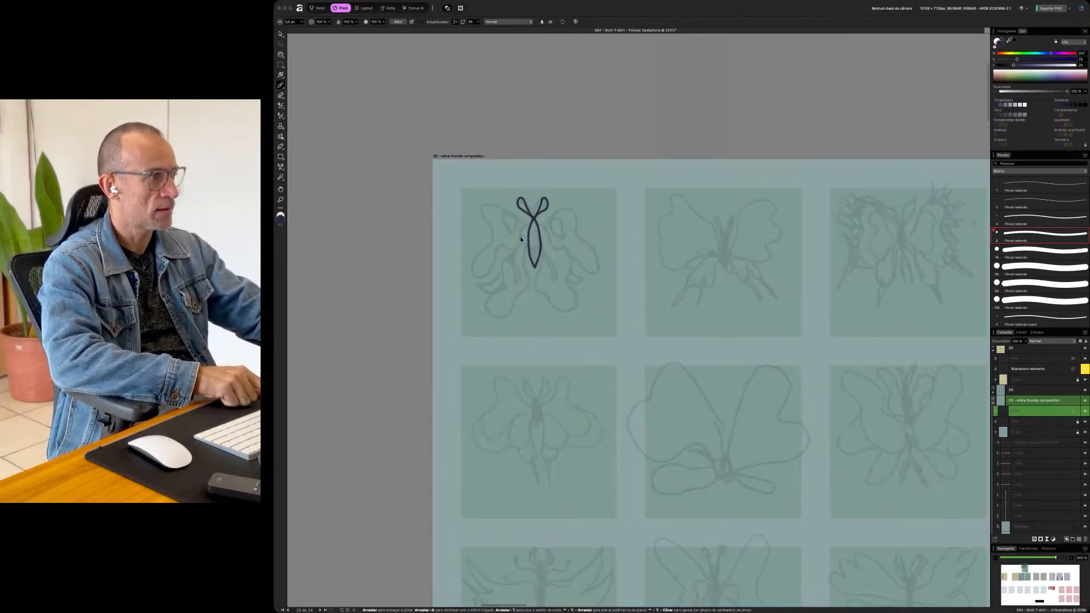
pyautogui.scroll(2, 520, 236)
pyautogui.moveTo(631, 195); pyautogui.dragTo(671, 208)
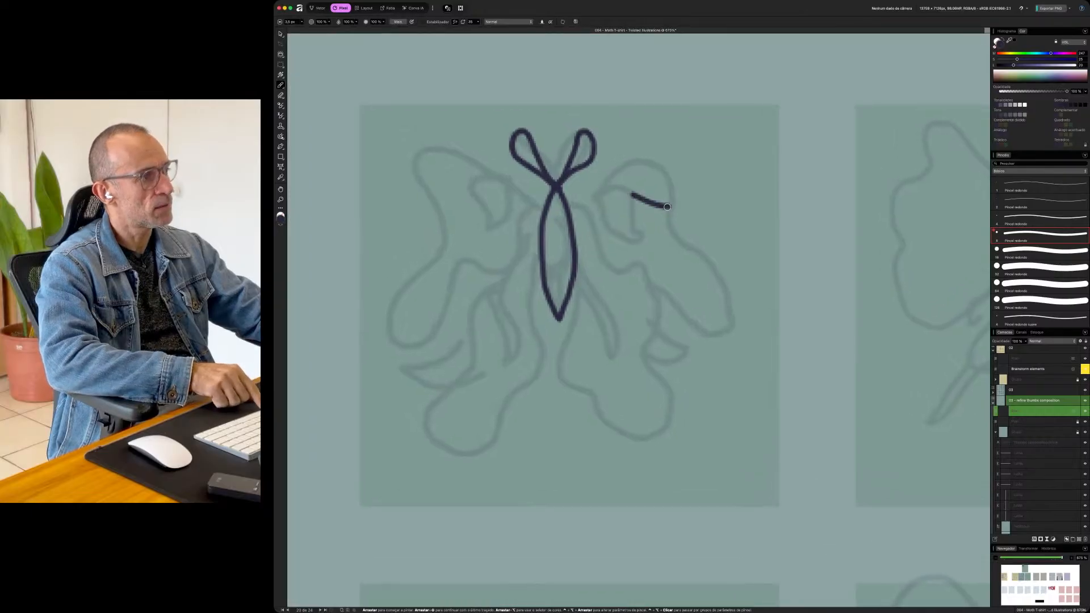
pyautogui.press('super+z')
pyautogui.moveTo(535, 210)
pyautogui.mouseDown()
pyautogui.moveTo(667, 244)
pyautogui.moveTo(588, 176)
pyautogui.moveTo(563, 173)
pyautogui.moveTo(546, 186)
pyautogui.moveTo(565, 271)
pyautogui.moveTo(515, 348)
pyautogui.moveTo(522, 369)
pyautogui.moveTo(548, 378)
pyautogui.moveTo(581, 350)
pyautogui.moveTo(594, 300)
pyautogui.moveTo(645, 293)
pyautogui.moveTo(741, 187)
pyautogui.moveTo(782, 165)
pyautogui.moveTo(795, 174)
pyautogui.moveTo(803, 242)
pyautogui.moveTo(868, 302)
pyautogui.moveTo(881, 335)
pyautogui.moveTo(866, 356)
pyautogui.moveTo(829, 347)
pyautogui.moveTo(806, 316)
pyautogui.mouseUp()
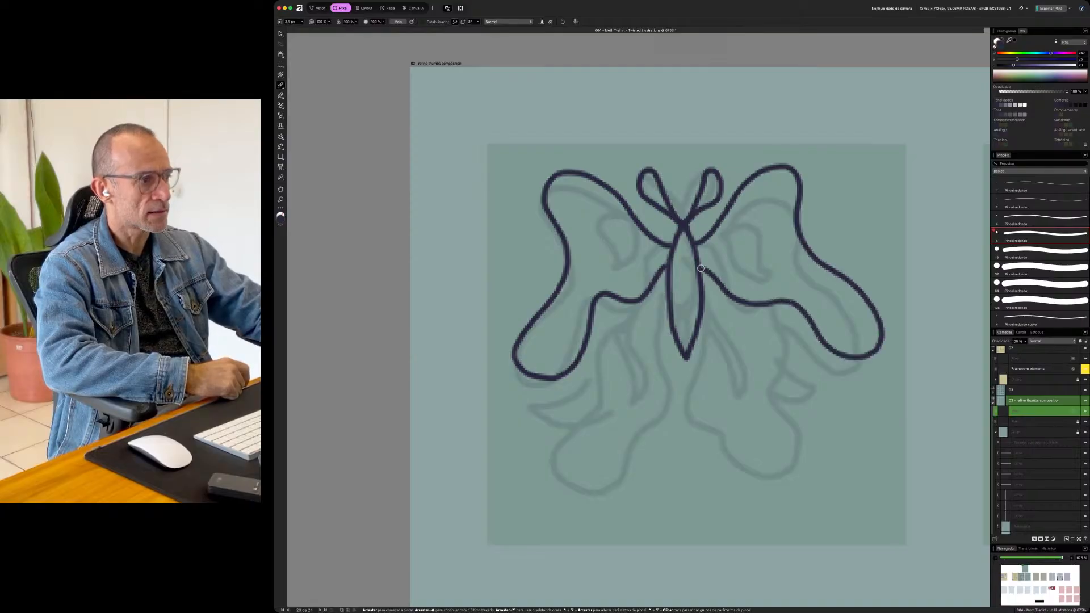
# - Draw a teardrop spot inside each upper wing of the first butterfly and outline its two wavy lower wings
pyautogui.moveTo(573, 214)
pyautogui.mouseDown()
pyautogui.moveTo(605, 213)
pyautogui.moveTo(625, 239)
pyautogui.moveTo(590, 231)
pyautogui.mouseUp()
pyautogui.moveTo(726, 244)
pyautogui.mouseDown()
pyautogui.moveTo(749, 212)
pyautogui.moveTo(774, 212)
pyautogui.moveTo(728, 243)
pyautogui.mouseUp()
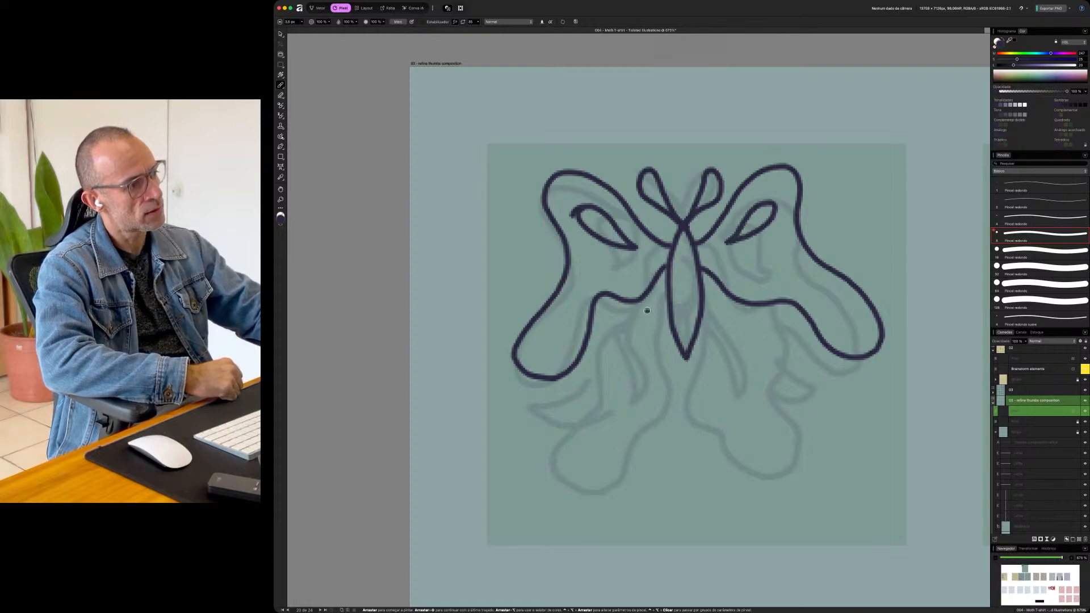
pyautogui.moveTo(666, 288)
pyautogui.mouseDown()
pyautogui.moveTo(646, 319)
pyautogui.moveTo(618, 325)
pyautogui.moveTo(602, 389)
pyautogui.moveTo(546, 431)
pyautogui.moveTo(565, 461)
pyautogui.moveTo(610, 486)
pyautogui.moveTo(656, 476)
pyautogui.moveTo(651, 398)
pyautogui.moveTo(673, 338)
pyautogui.mouseUp()
pyautogui.moveTo(707, 294)
pyautogui.mouseDown()
pyautogui.moveTo(761, 319)
pyautogui.moveTo(807, 364)
pyautogui.moveTo(826, 405)
pyautogui.moveTo(868, 431)
pyautogui.moveTo(869, 452)
pyautogui.moveTo(809, 482)
pyautogui.moveTo(790, 475)
pyautogui.moveTo(781, 445)
pyautogui.mouseUp()
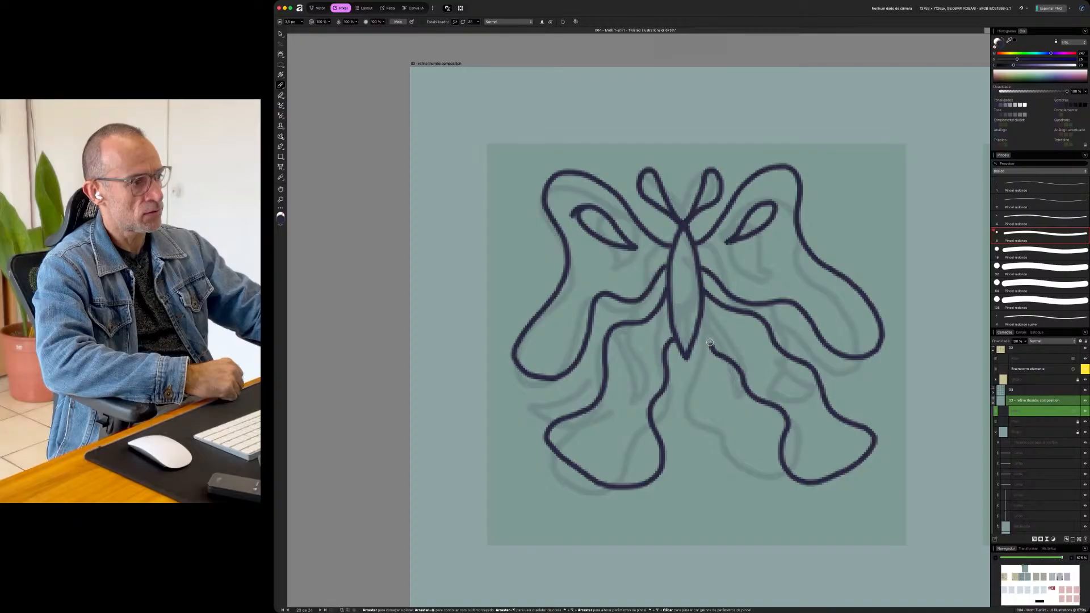
pyautogui.press('super+z')
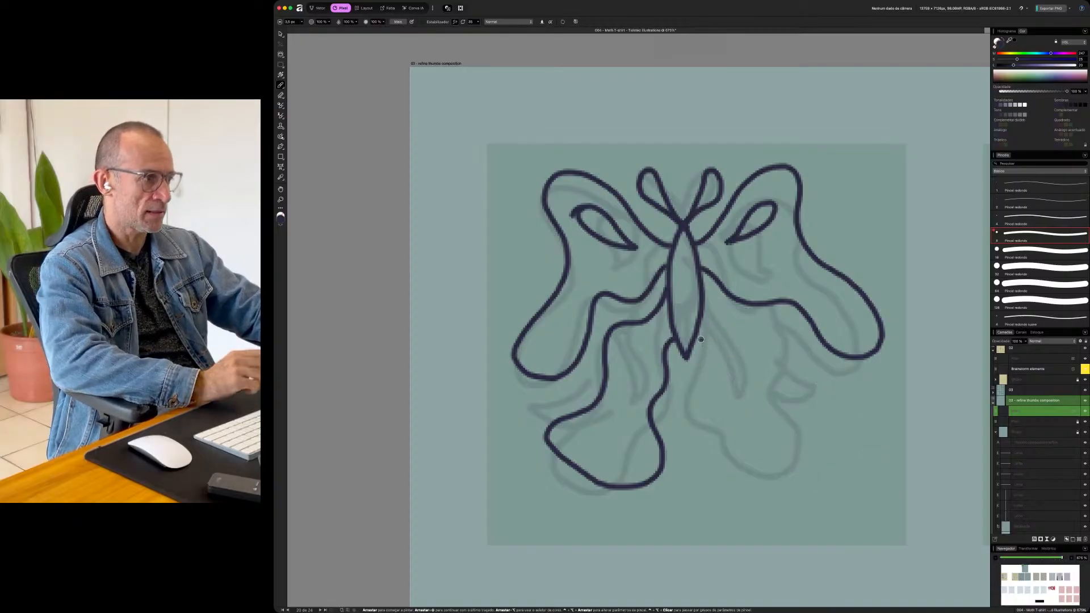
pyautogui.moveTo(701, 338)
pyautogui.mouseDown()
pyautogui.moveTo(714, 403)
pyautogui.moveTo(708, 461)
pyautogui.moveTo(737, 479)
pyautogui.moveTo(766, 471)
pyautogui.moveTo(804, 444)
pyautogui.moveTo(811, 409)
pyautogui.moveTo(784, 387)
pyautogui.moveTo(768, 333)
pyautogui.moveTo(717, 302)
pyautogui.mouseUp()
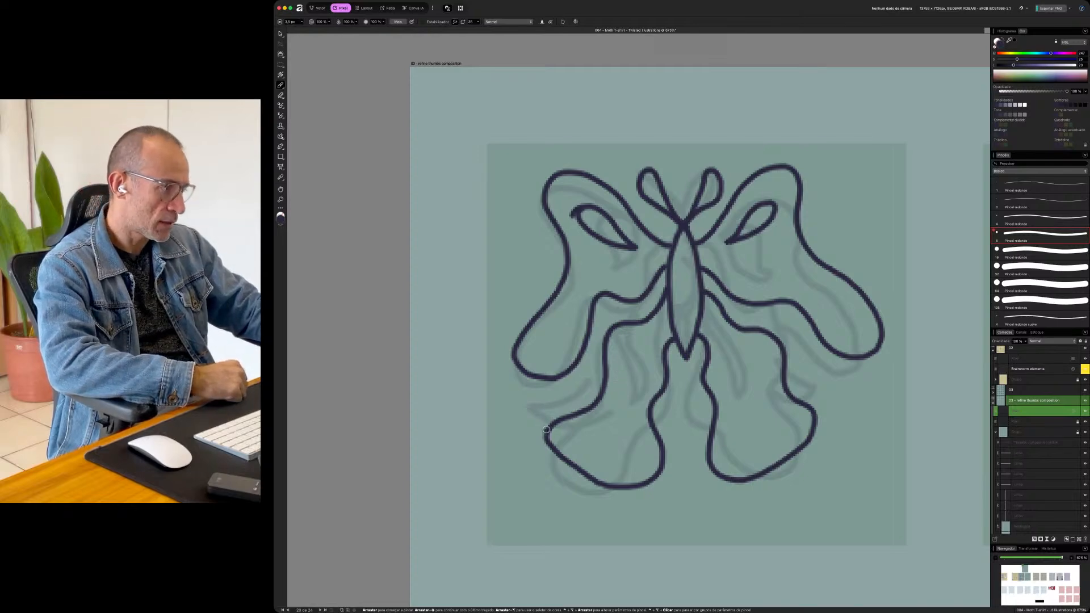
# - Add a pointed tip to the outer edge of each lower wing and a slender curved mark inside each one
pyautogui.moveTo(535, 431)
pyautogui.mouseDown()
pyautogui.moveTo(522, 395)
pyautogui.moveTo(589, 411)
pyautogui.mouseUp()
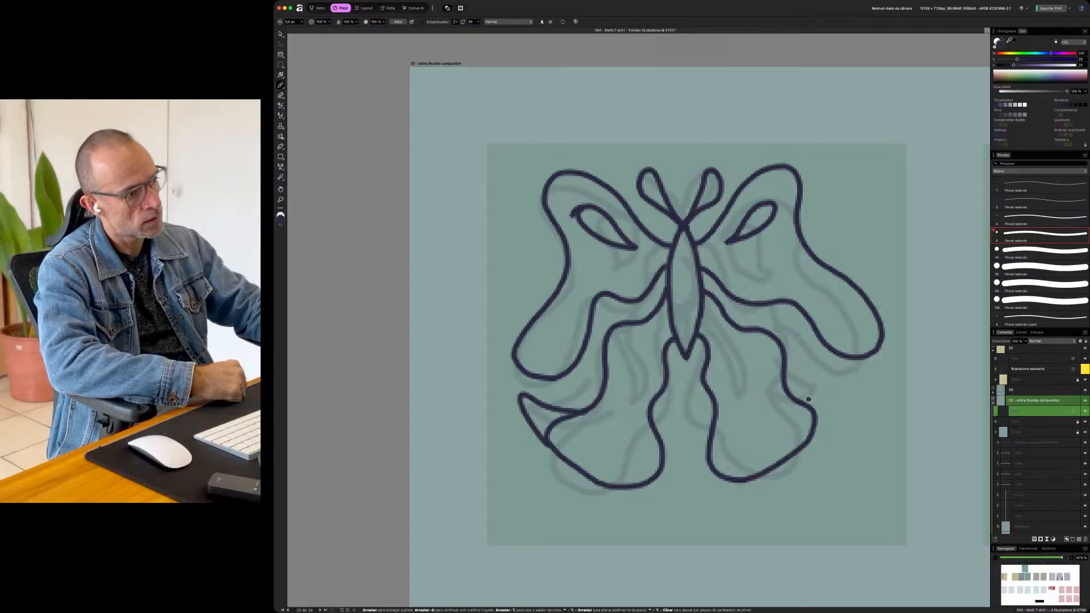
pyautogui.moveTo(794, 401)
pyautogui.mouseDown()
pyautogui.moveTo(845, 389)
pyautogui.moveTo(814, 436)
pyautogui.mouseUp()
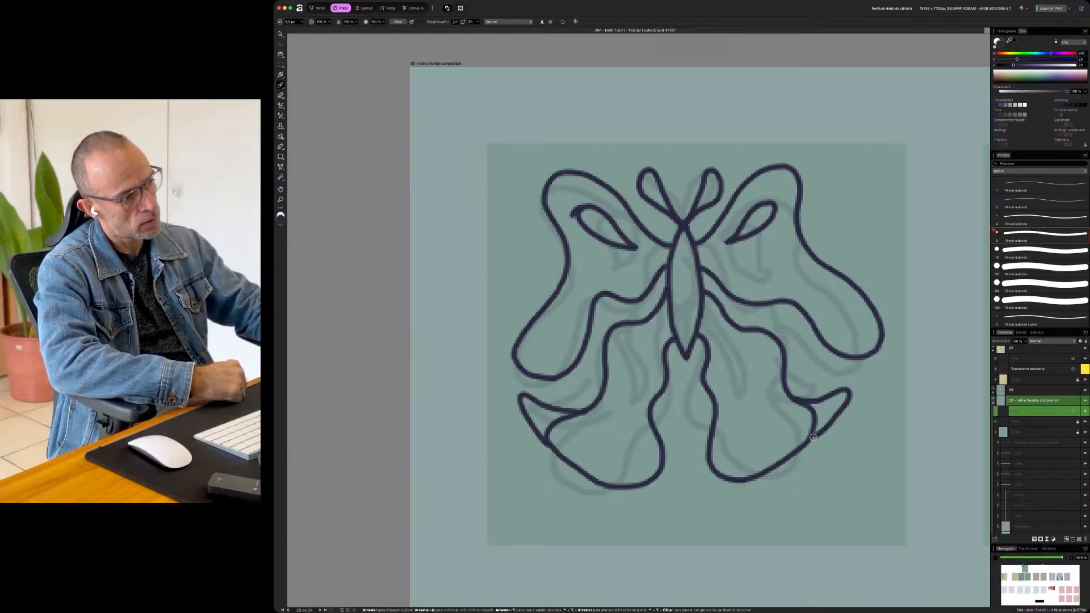
pyautogui.moveTo(642, 338)
pyautogui.mouseDown()
pyautogui.moveTo(622, 360)
pyautogui.moveTo(616, 399)
pyautogui.moveTo(596, 415)
pyautogui.moveTo(633, 399)
pyautogui.moveTo(644, 341)
pyautogui.mouseUp()
pyautogui.moveTo(719, 339)
pyautogui.mouseDown()
pyautogui.moveTo(779, 405)
pyautogui.moveTo(760, 408)
pyautogui.moveTo(743, 391)
pyautogui.moveTo(717, 339)
pyautogui.mouseUp()
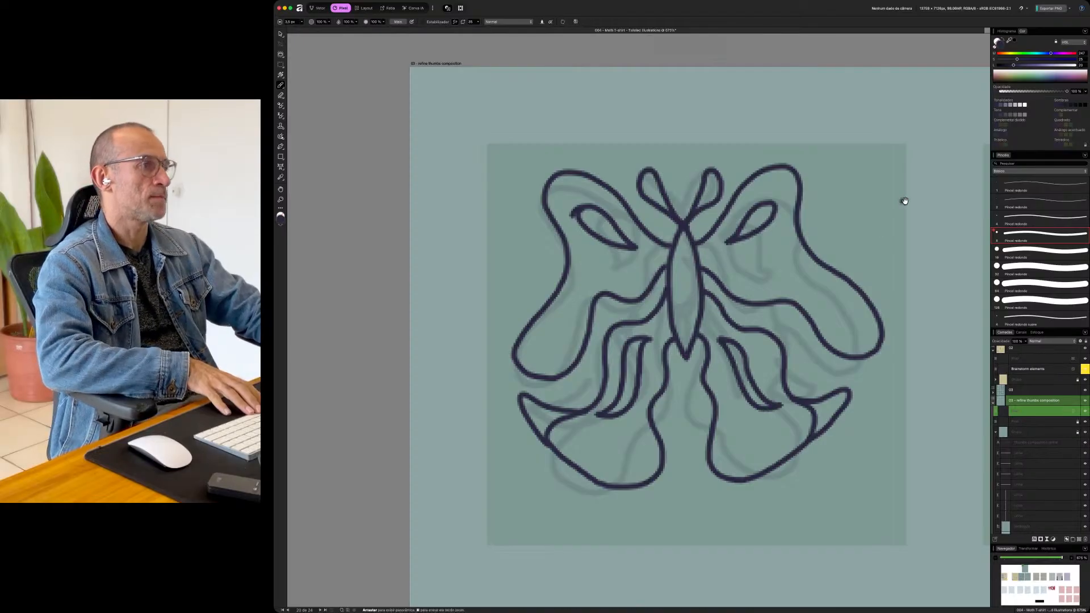
# - Outline the second butterfly's four wings, with scalloped upper wings and two pointed tails on each lower wing
pyautogui.moveTo(902, 201); pyautogui.dragTo(655, 161)
pyautogui.moveTo(754, 197)
pyautogui.mouseDown()
pyautogui.moveTo(621, 198)
pyautogui.moveTo(642, 218)
pyautogui.moveTo(716, 217)
pyautogui.moveTo(540, 194)
pyautogui.moveTo(480, 247)
pyautogui.mouseUp()
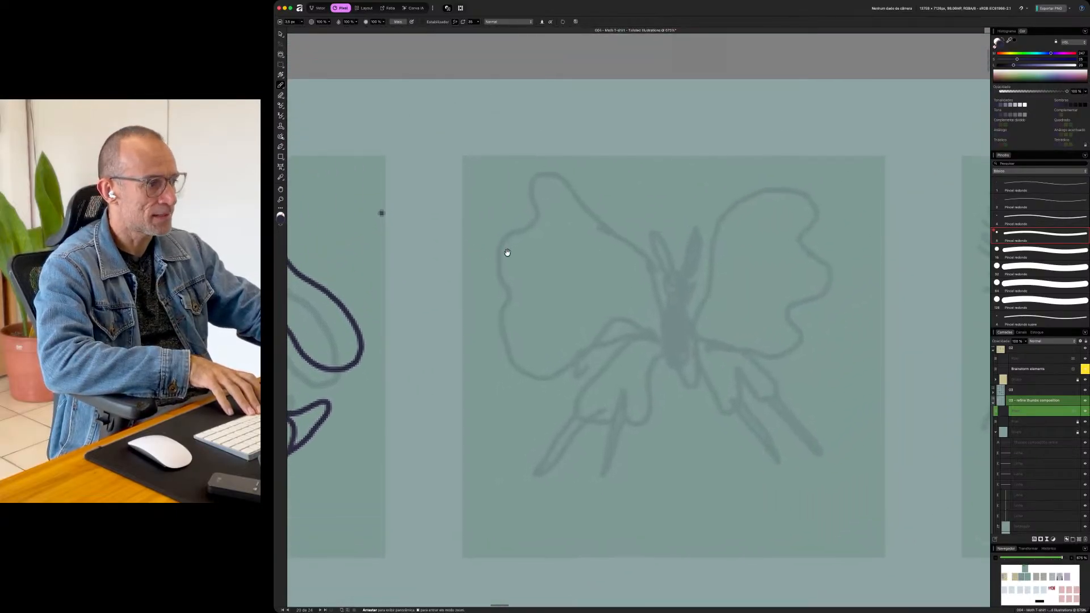
pyautogui.moveTo(676, 364)
pyautogui.mouseDown()
pyautogui.moveTo(642, 437)
pyautogui.moveTo(627, 439)
pyautogui.moveTo(624, 408)
pyautogui.moveTo(607, 430)
pyautogui.moveTo(600, 493)
pyautogui.moveTo(608, 433)
pyautogui.mouseUp()
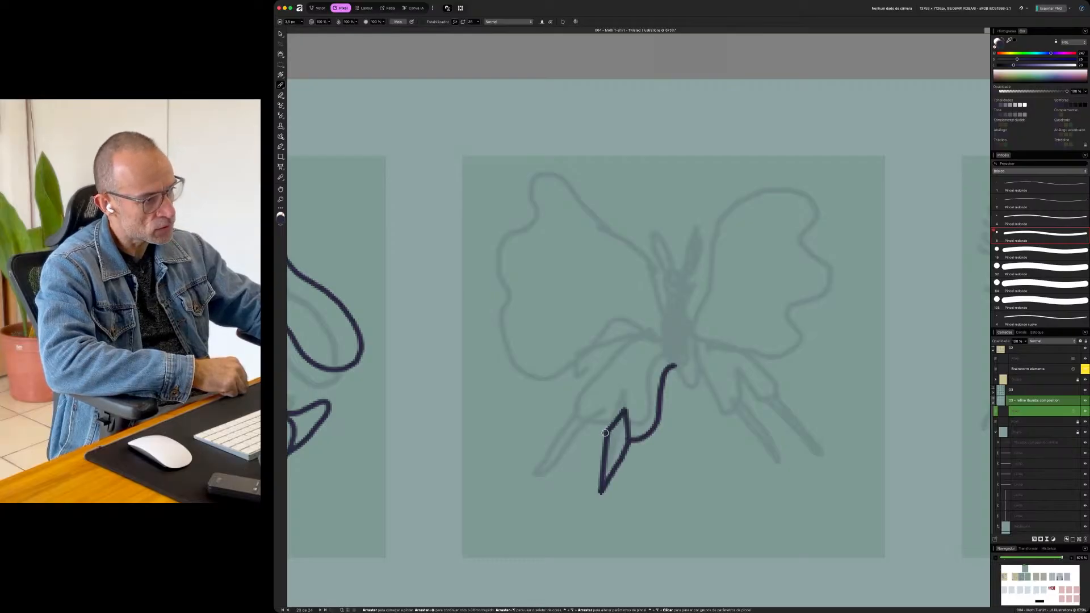
pyautogui.moveTo(575, 412)
pyautogui.mouseDown()
pyautogui.moveTo(581, 397)
pyautogui.moveTo(561, 393)
pyautogui.moveTo(530, 444)
pyautogui.moveTo(576, 415)
pyautogui.mouseUp()
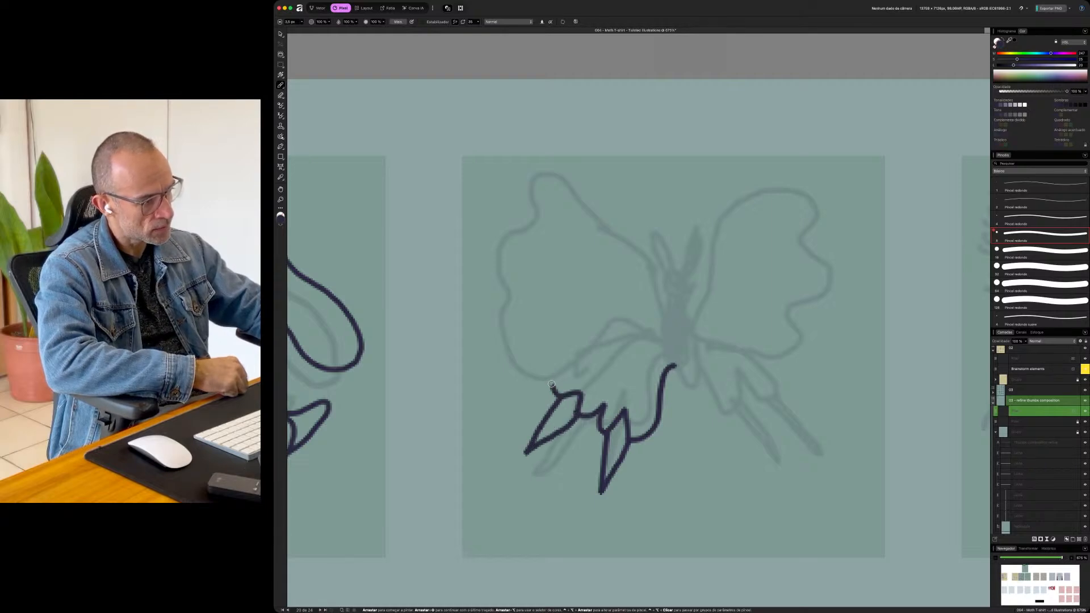
pyautogui.moveTo(591, 360)
pyautogui.mouseDown()
pyautogui.moveTo(658, 340)
pyautogui.moveTo(686, 371)
pyautogui.moveTo(711, 440)
pyautogui.moveTo(732, 440)
pyautogui.moveTo(761, 479)
pyautogui.moveTo(762, 442)
pyautogui.moveTo(731, 417)
pyautogui.mouseUp()
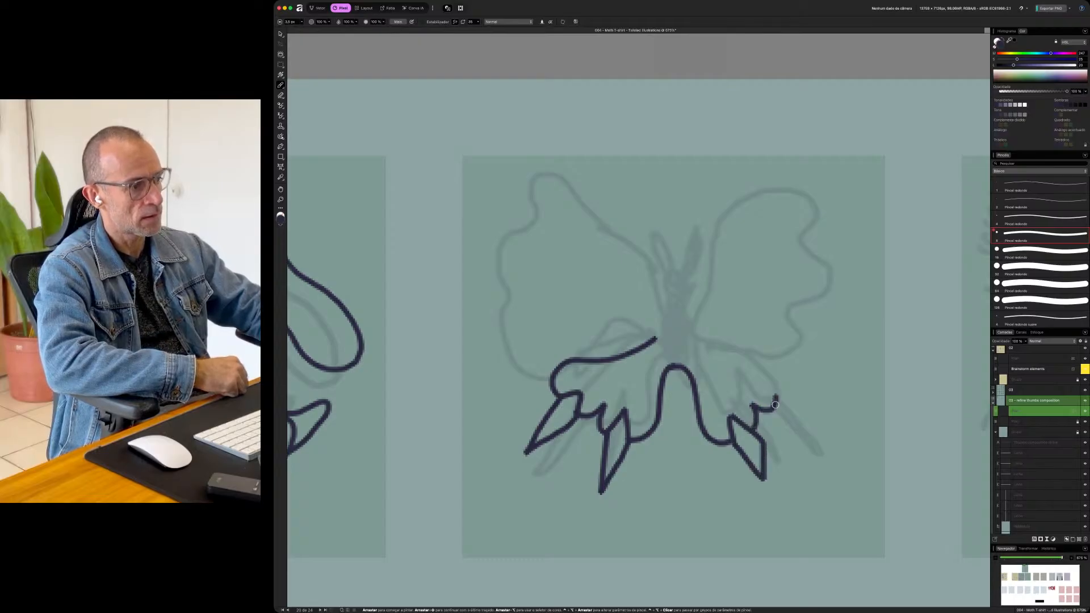
pyautogui.moveTo(766, 381)
pyautogui.mouseDown()
pyautogui.moveTo(811, 412)
pyautogui.moveTo(781, 396)
pyautogui.moveTo(796, 360)
pyautogui.moveTo(731, 353)
pyautogui.moveTo(717, 339)
pyautogui.moveTo(745, 329)
pyautogui.moveTo(797, 339)
pyautogui.moveTo(822, 326)
pyautogui.moveTo(808, 298)
pyautogui.moveTo(858, 254)
pyautogui.moveTo(821, 227)
pyautogui.moveTo(845, 176)
pyautogui.moveTo(783, 168)
pyautogui.moveTo(746, 192)
pyautogui.moveTo(713, 265)
pyautogui.mouseUp()
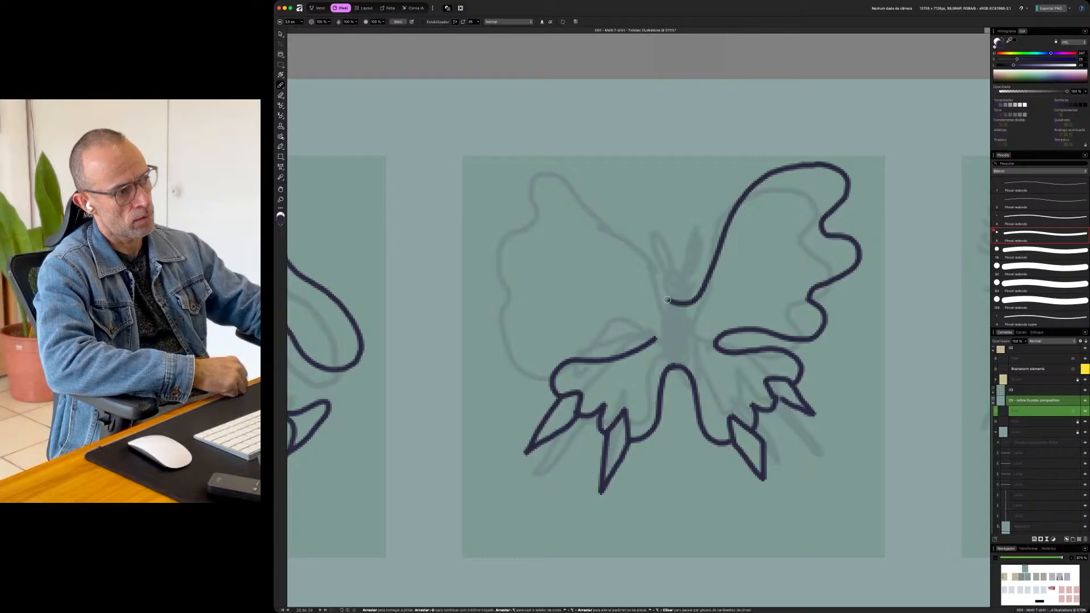
pyautogui.moveTo(655, 285)
pyautogui.mouseDown()
pyautogui.moveTo(566, 180)
pyautogui.moveTo(534, 178)
pyautogui.moveTo(511, 193)
pyautogui.moveTo(504, 214)
pyautogui.moveTo(526, 243)
pyautogui.moveTo(492, 279)
pyautogui.moveTo(512, 301)
pyautogui.moveTo(506, 331)
pyautogui.moveTo(657, 338)
pyautogui.mouseUp()
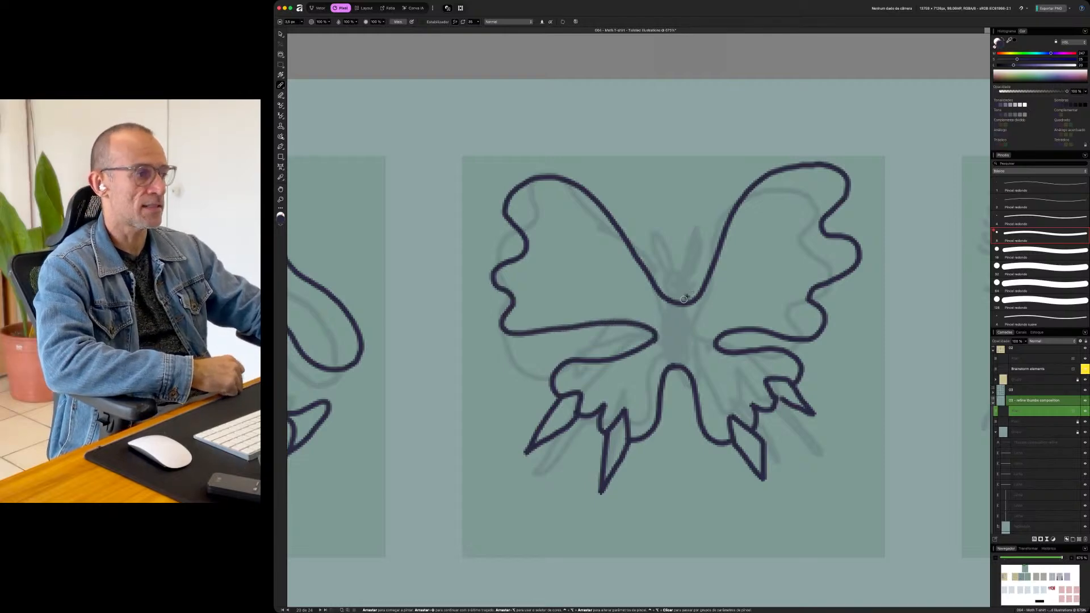
# - Draw the second butterfly's solid body and two curved antennae, and fill in its four pointed tails
pyautogui.moveTo(685, 375)
pyautogui.mouseDown()
pyautogui.moveTo(674, 386)
pyautogui.moveTo(673, 287)
pyautogui.moveTo(689, 300)
pyautogui.moveTo(688, 369)
pyautogui.moveTo(675, 289)
pyautogui.moveTo(684, 341)
pyautogui.moveTo(679, 318)
pyautogui.moveTo(672, 357)
pyautogui.mouseUp()
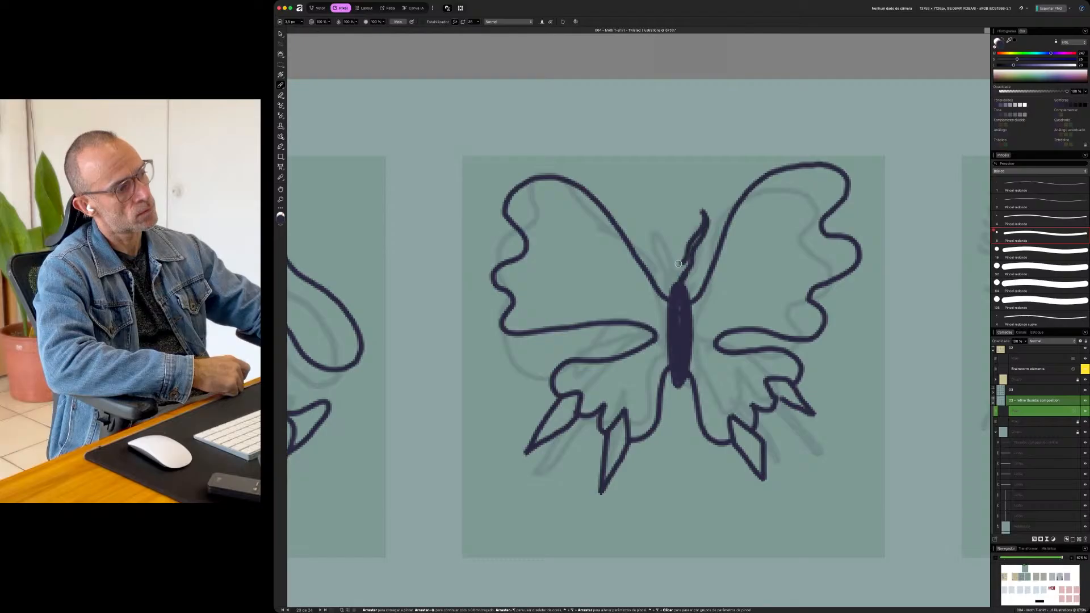
pyautogui.moveTo(670, 208)
pyautogui.mouseDown()
pyautogui.moveTo(661, 240)
pyautogui.moveTo(673, 267)
pyautogui.mouseUp()
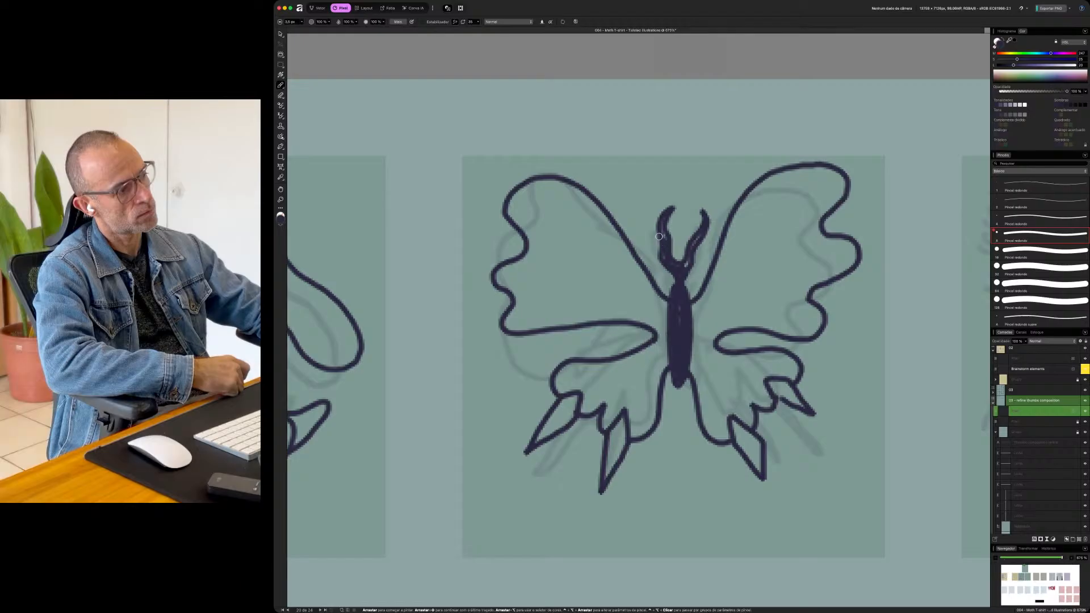
pyautogui.moveTo(576, 395)
pyautogui.mouseDown()
pyautogui.moveTo(544, 436)
pyautogui.moveTo(571, 402)
pyautogui.moveTo(559, 429)
pyautogui.mouseUp()
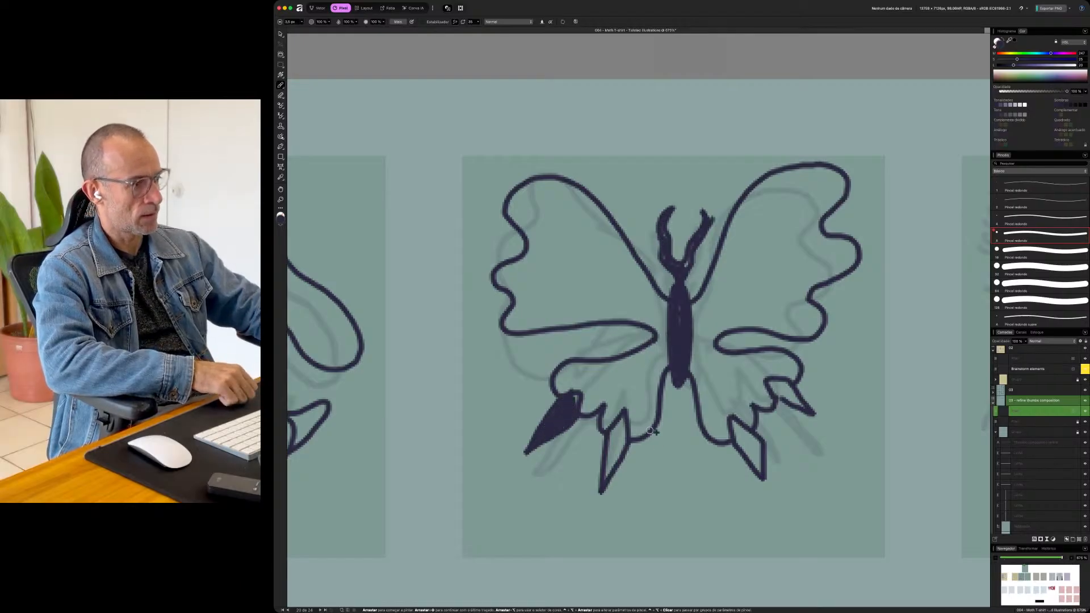
pyautogui.moveTo(622, 415); pyautogui.dragTo(608, 477)
pyautogui.moveTo(616, 434); pyautogui.dragTo(608, 448)
pyautogui.moveTo(738, 438)
pyautogui.mouseDown()
pyautogui.moveTo(751, 458)
pyautogui.moveTo(736, 423)
pyautogui.moveTo(760, 471)
pyautogui.mouseUp()
pyautogui.moveTo(771, 386); pyautogui.dragTo(802, 404)
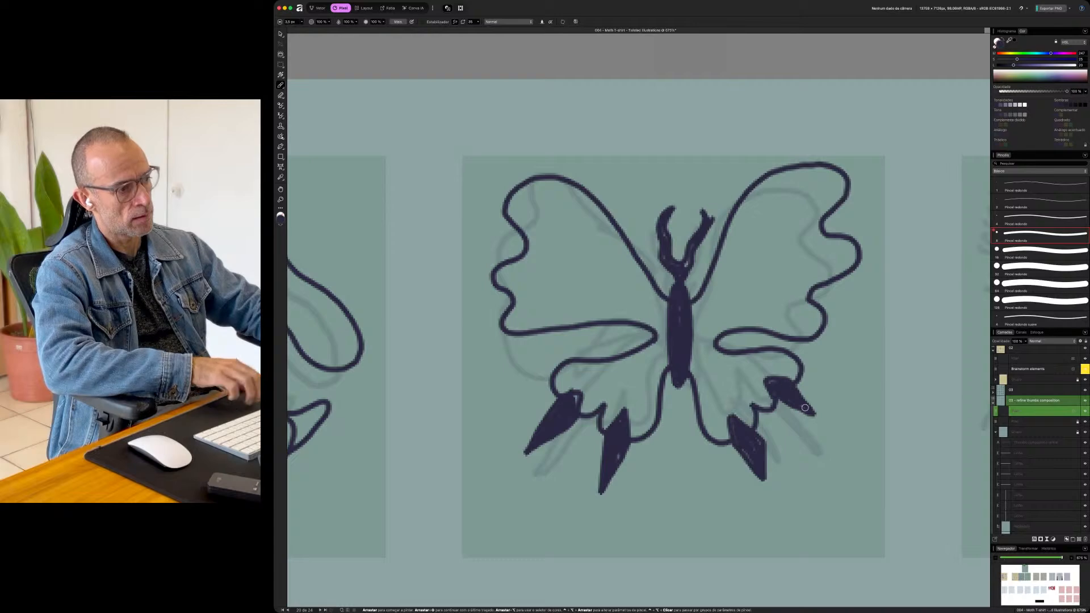
# - Draw the third butterfly's solid narrow body, round head and two leaf-shaped antennae over the faded sketch
pyautogui.press('space')
pyautogui.moveTo(765, 253); pyautogui.dragTo(414, 233)
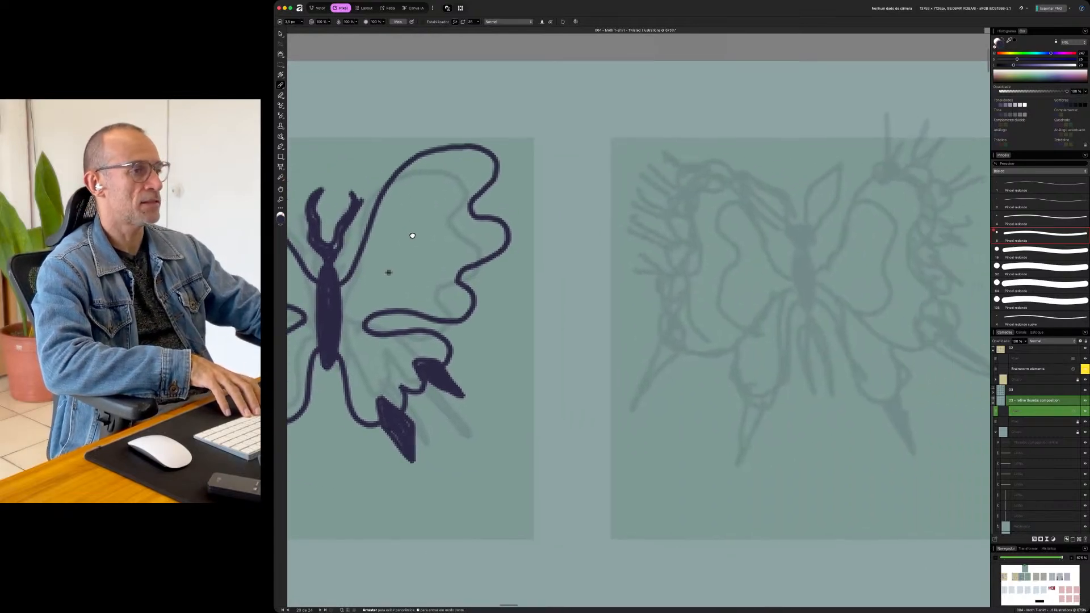
pyautogui.moveTo(679, 272); pyautogui.dragTo(563, 288)
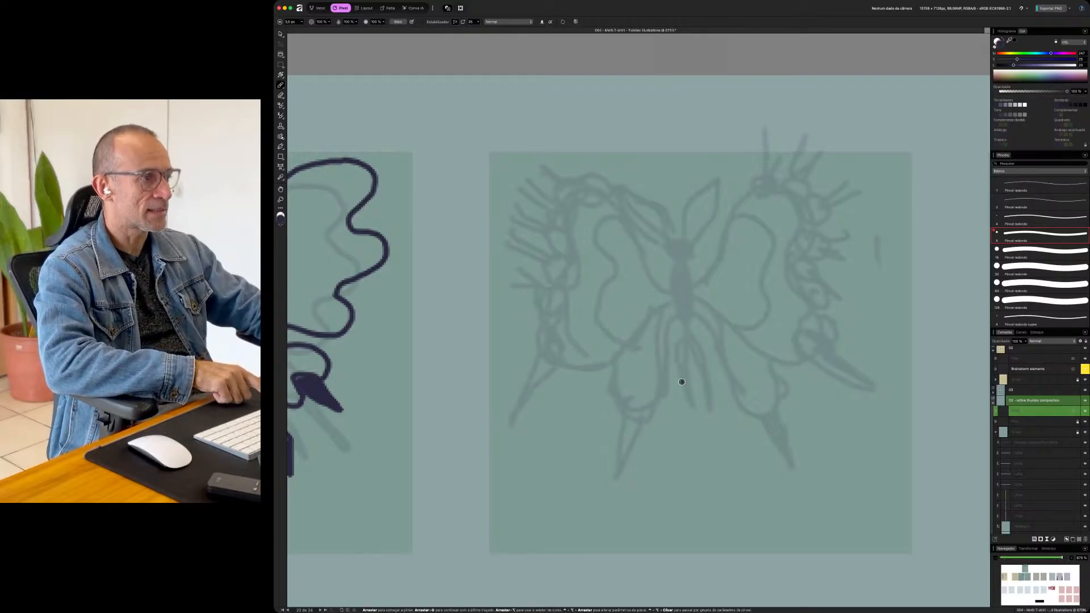
pyautogui.moveTo(694, 389)
pyautogui.mouseDown()
pyautogui.moveTo(683, 361)
pyautogui.moveTo(695, 303)
pyautogui.moveTo(696, 387)
pyautogui.moveTo(687, 353)
pyautogui.moveTo(693, 312)
pyautogui.moveTo(705, 338)
pyautogui.moveTo(697, 390)
pyautogui.moveTo(688, 323)
pyautogui.moveTo(697, 383)
pyautogui.moveTo(697, 350)
pyautogui.mouseUp()
pyautogui.moveTo(697, 299); pyautogui.dragTo(692, 297)
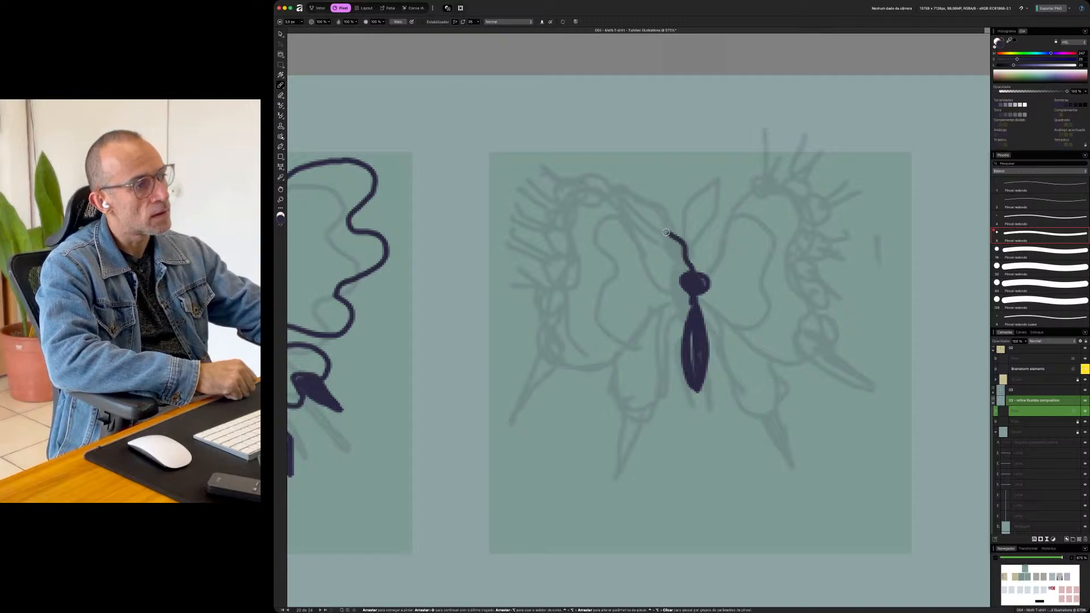
pyautogui.moveTo(644, 215)
pyautogui.mouseDown()
pyautogui.moveTo(647, 242)
pyautogui.moveTo(682, 276)
pyautogui.moveTo(701, 270)
pyautogui.moveTo(724, 211)
pyautogui.moveTo(730, 244)
pyautogui.moveTo(681, 298)
pyautogui.moveTo(648, 274)
pyautogui.mouseUp()
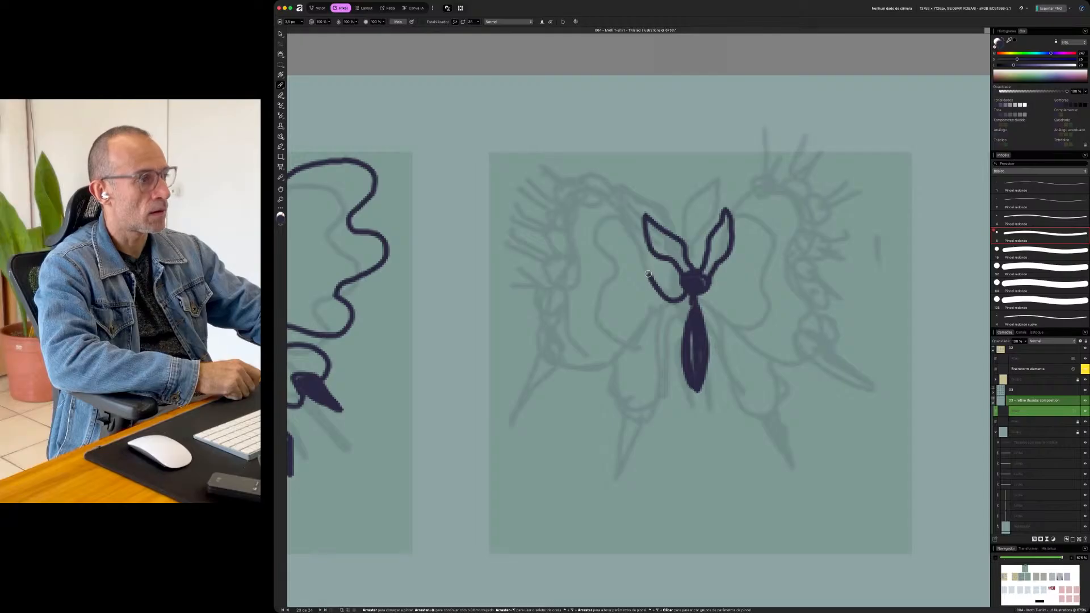
# - Undo the stray wing stroke and outline the inner upper wing shapes on both sides of the third butterfly
pyautogui.press('super+z')
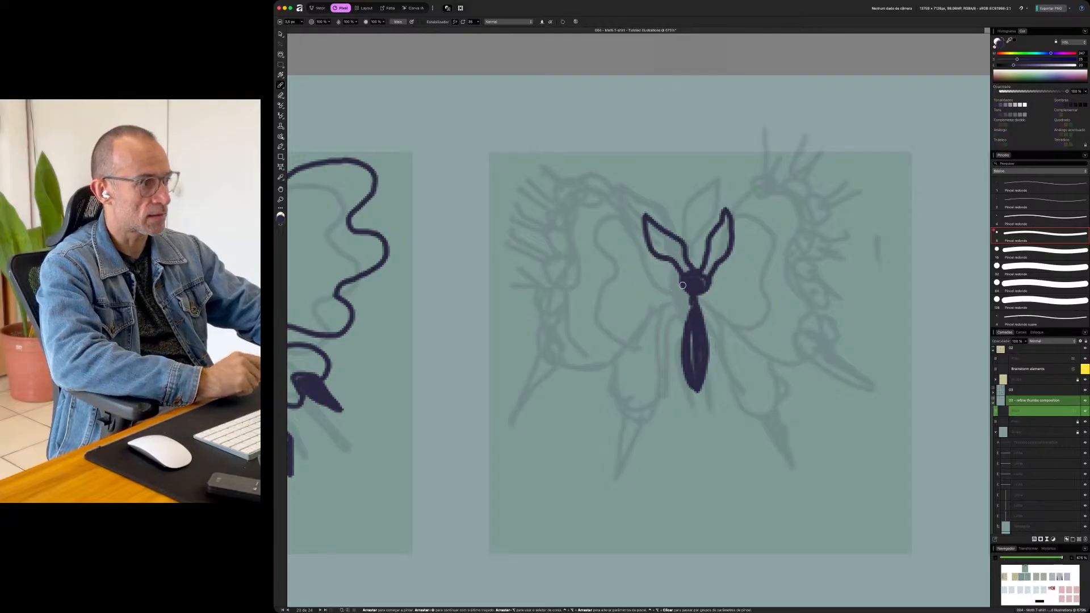
pyautogui.moveTo(651, 271); pyautogui.dragTo(635, 249)
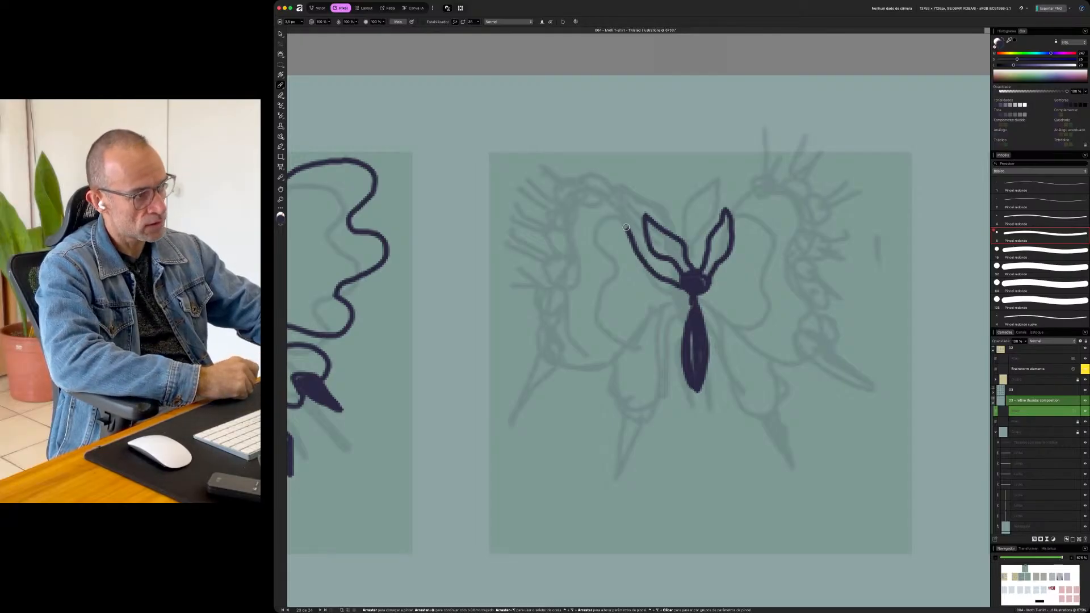
pyautogui.moveTo(598, 212)
pyautogui.mouseDown()
pyautogui.moveTo(609, 355)
pyautogui.moveTo(726, 279)
pyautogui.moveTo(745, 231)
pyautogui.moveTo(794, 337)
pyautogui.moveTo(746, 341)
pyautogui.moveTo(707, 309)
pyautogui.mouseUp()
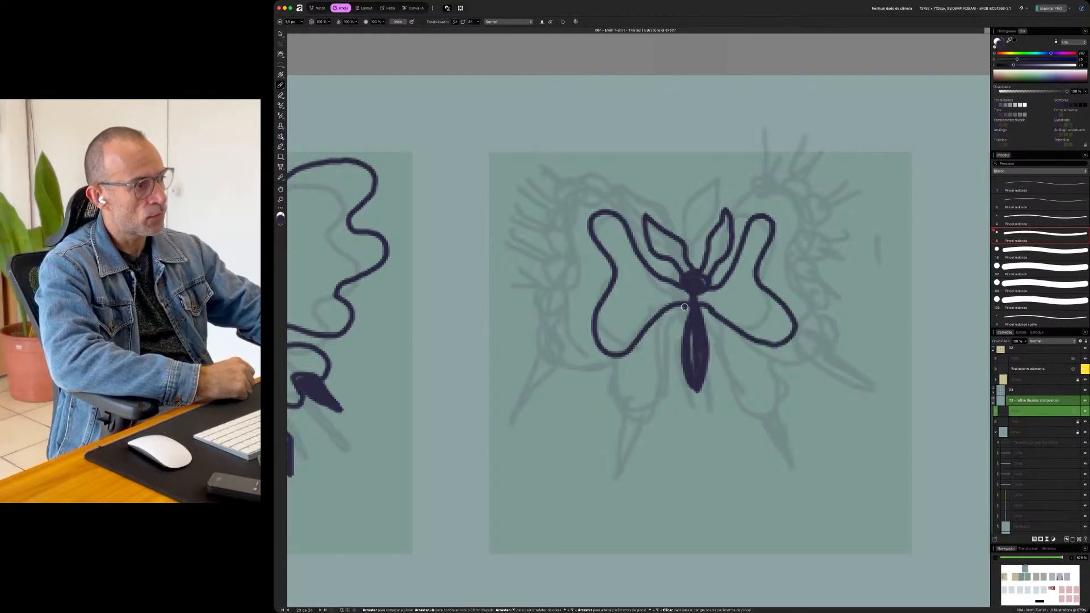
# - Draw the third butterfly's two lower wings, each ending in a long, solid, outward-curving tail
pyautogui.moveTo(690, 312)
pyautogui.mouseDown()
pyautogui.moveTo(667, 321)
pyautogui.moveTo(651, 407)
pyautogui.moveTo(631, 418)
pyautogui.moveTo(642, 411)
pyautogui.moveTo(632, 404)
pyautogui.moveTo(619, 455)
pyautogui.mouseUp()
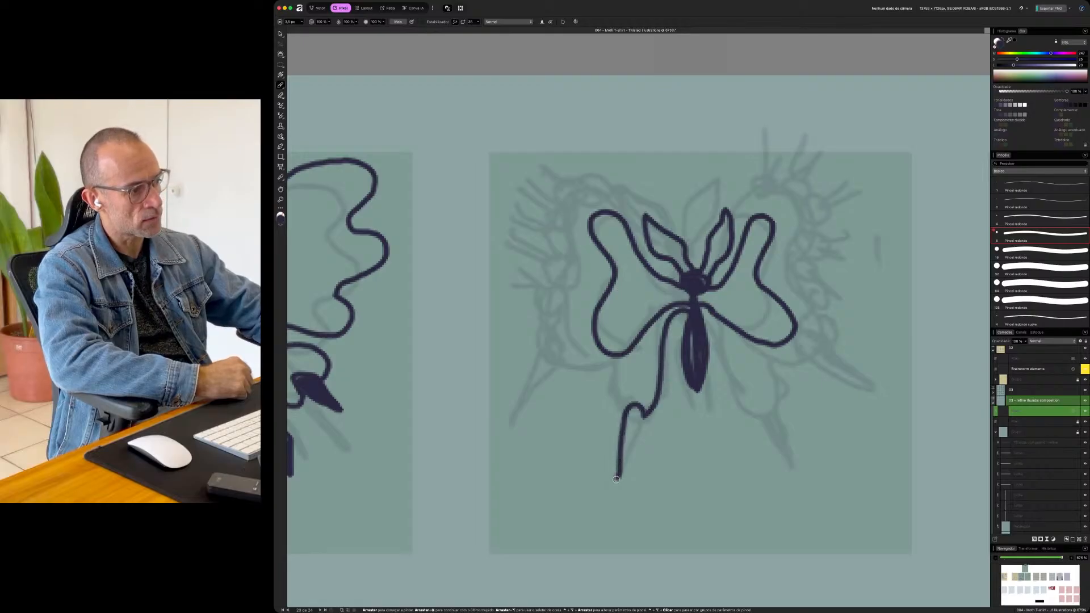
pyautogui.moveTo(643, 413)
pyautogui.mouseDown()
pyautogui.moveTo(612, 504)
pyautogui.moveTo(626, 418)
pyautogui.moveTo(626, 452)
pyautogui.moveTo(635, 439)
pyautogui.moveTo(614, 494)
pyautogui.mouseUp()
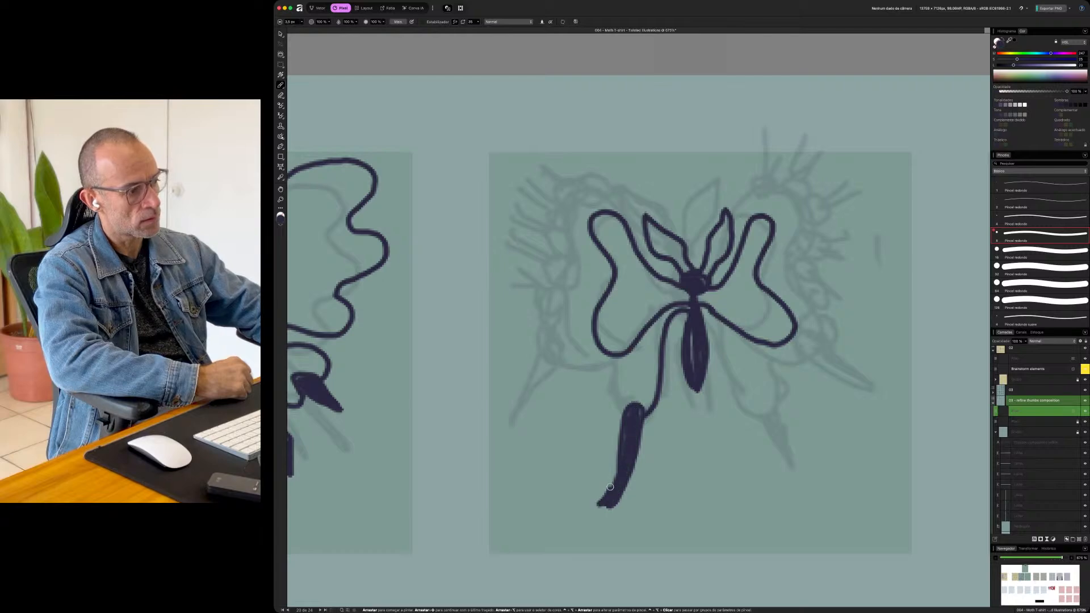
pyautogui.moveTo(629, 421)
pyautogui.mouseDown()
pyautogui.moveTo(614, 374)
pyautogui.moveTo(620, 350)
pyautogui.mouseUp()
pyautogui.moveTo(709, 313)
pyautogui.mouseDown()
pyautogui.moveTo(741, 410)
pyautogui.moveTo(765, 405)
pyautogui.moveTo(812, 485)
pyautogui.moveTo(795, 483)
pyautogui.moveTo(774, 456)
pyautogui.moveTo(758, 410)
pyautogui.moveTo(776, 451)
pyautogui.mouseUp()
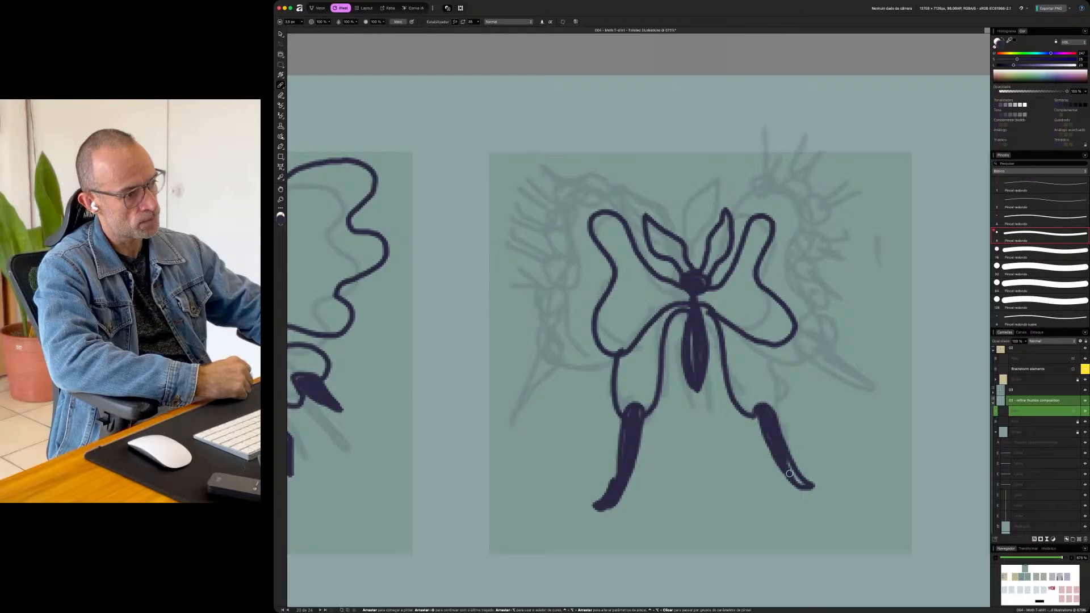
pyautogui.moveTo(764, 412)
pyautogui.mouseDown()
pyautogui.moveTo(777, 372)
pyautogui.moveTo(758, 336)
pyautogui.mouseUp()
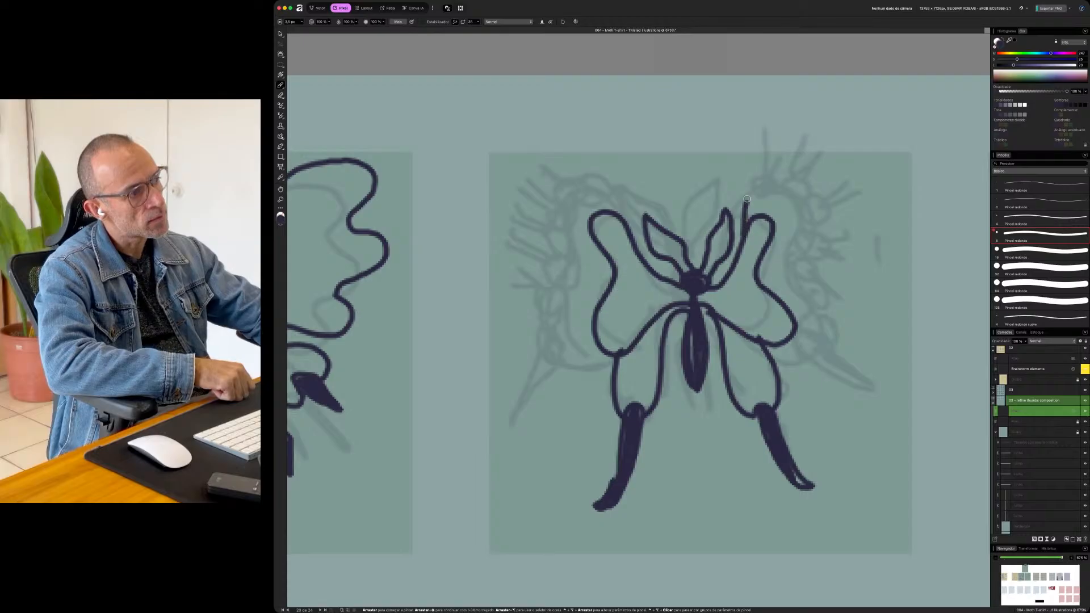
# - Outline the third butterfly's large outer wings and decorate the left one's edge with an inner line, small circles and hooked spikes
pyautogui.moveTo(773, 177)
pyautogui.mouseDown()
pyautogui.moveTo(809, 184)
pyautogui.moveTo(816, 226)
pyautogui.moveTo(806, 245)
pyautogui.moveTo(842, 320)
pyautogui.moveTo(831, 350)
pyautogui.moveTo(784, 364)
pyautogui.mouseUp()
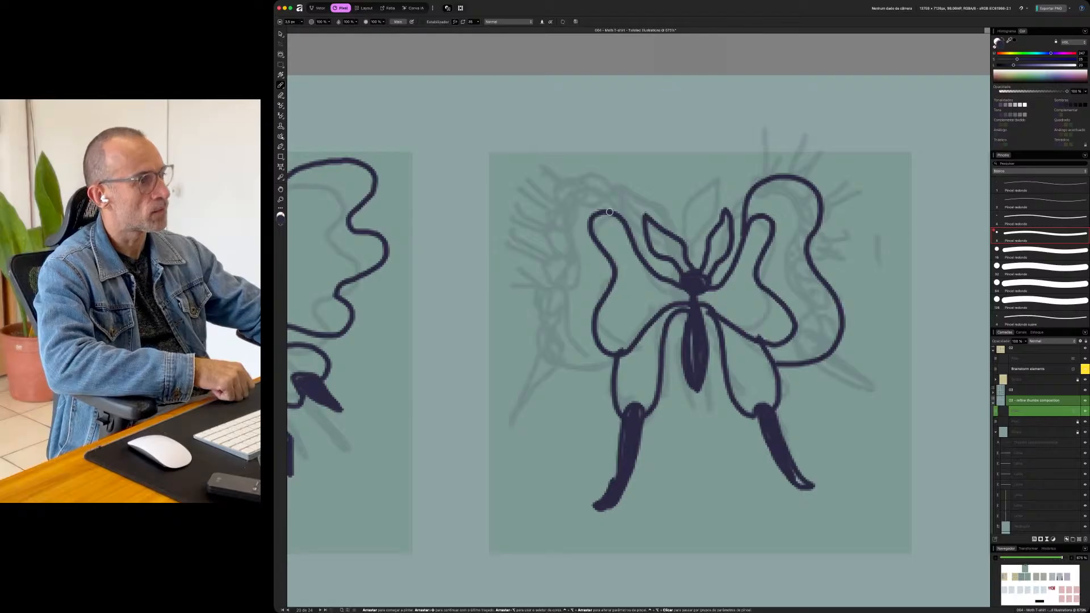
pyautogui.moveTo(598, 193)
pyautogui.mouseDown()
pyautogui.moveTo(555, 187)
pyautogui.moveTo(552, 260)
pyautogui.moveTo(530, 331)
pyautogui.moveTo(535, 354)
pyautogui.moveTo(570, 374)
pyautogui.moveTo(612, 359)
pyautogui.mouseUp()
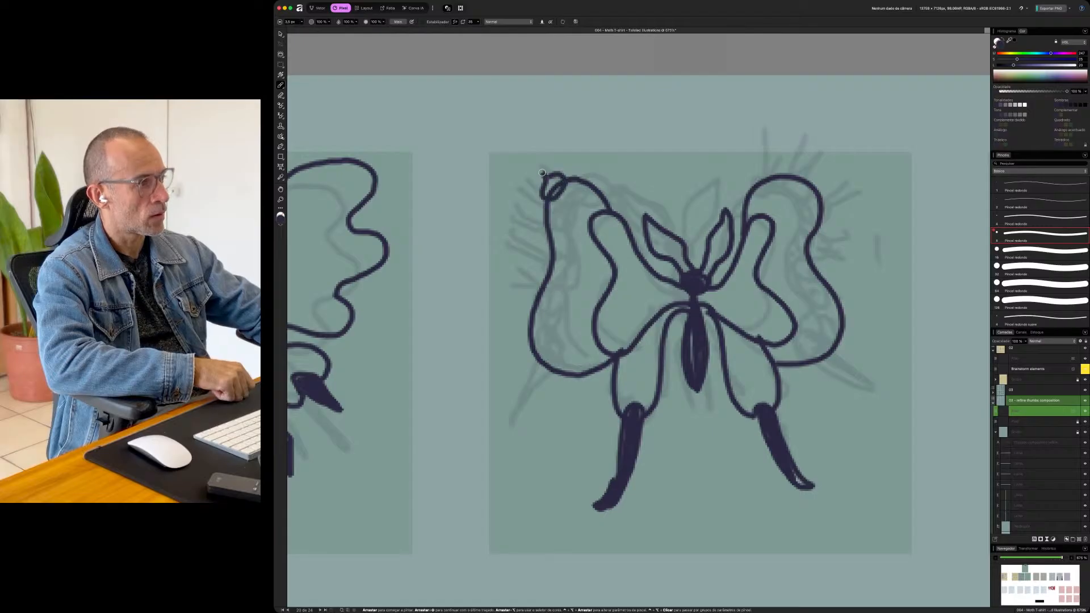
pyautogui.moveTo(537, 207)
pyautogui.mouseDown()
pyautogui.moveTo(578, 182)
pyautogui.moveTo(544, 322)
pyautogui.moveTo(559, 372)
pyautogui.mouseUp()
pyautogui.moveTo(543, 229)
pyautogui.mouseDown()
pyautogui.moveTo(558, 253)
pyautogui.moveTo(526, 247)
pyautogui.moveTo(546, 238)
pyautogui.moveTo(538, 277)
pyautogui.moveTo(554, 268)
pyautogui.moveTo(547, 283)
pyautogui.moveTo(530, 274)
pyautogui.moveTo(527, 292)
pyautogui.moveTo(544, 291)
pyautogui.moveTo(540, 312)
pyautogui.moveTo(519, 299)
pyautogui.moveTo(535, 295)
pyautogui.moveTo(525, 326)
pyautogui.moveTo(539, 327)
pyautogui.moveTo(513, 345)
pyautogui.moveTo(526, 327)
pyautogui.moveTo(535, 360)
pyautogui.moveTo(544, 353)
pyautogui.moveTo(519, 366)
pyautogui.moveTo(549, 356)
pyautogui.moveTo(507, 383)
pyautogui.mouseUp()
pyautogui.moveTo(527, 272)
pyautogui.mouseDown()
pyautogui.moveTo(515, 239)
pyautogui.moveTo(530, 215)
pyautogui.moveTo(518, 198)
pyautogui.moveTo(544, 186)
pyautogui.mouseUp()
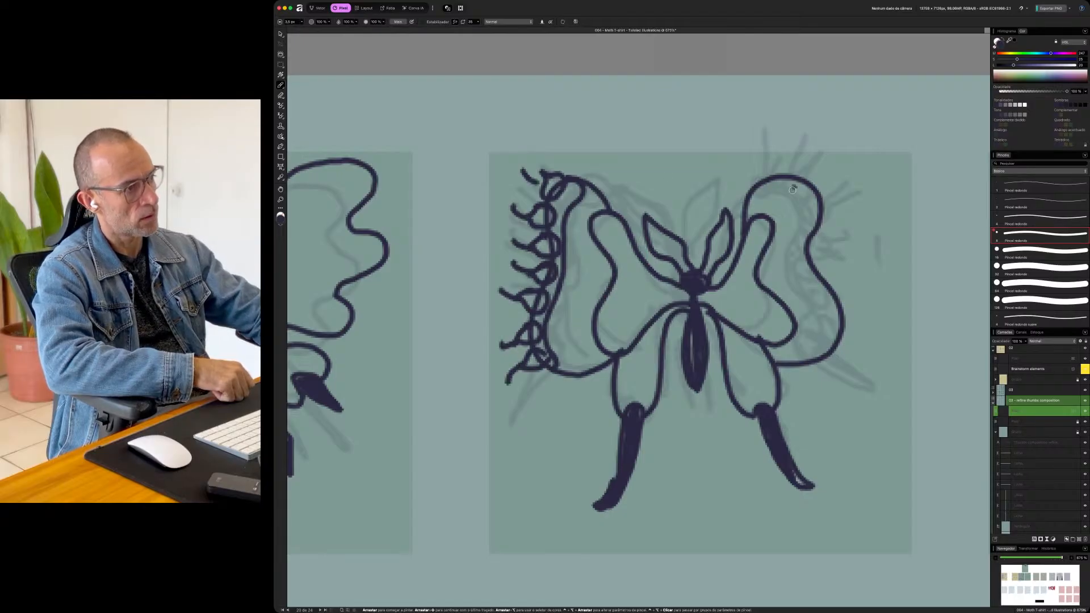
# - Add the matching border of circles and hooked spikes to the right outer wing and thicken the left wing's lowest spike
pyautogui.moveTo(789, 194)
pyautogui.mouseDown()
pyautogui.moveTo(800, 216)
pyautogui.moveTo(795, 274)
pyautogui.moveTo(811, 336)
pyautogui.mouseUp()
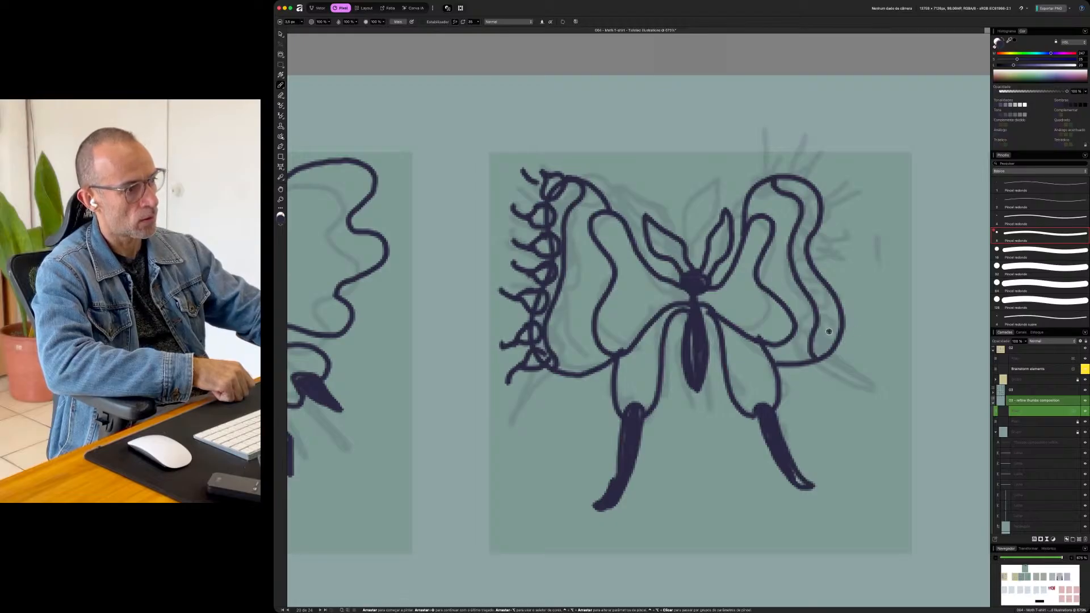
pyautogui.moveTo(526, 375)
pyautogui.mouseDown()
pyautogui.moveTo(507, 400)
pyautogui.moveTo(509, 391)
pyautogui.mouseUp()
pyautogui.moveTo(811, 358)
pyautogui.mouseDown()
pyautogui.moveTo(830, 341)
pyautogui.moveTo(864, 384)
pyautogui.moveTo(830, 361)
pyautogui.moveTo(835, 309)
pyautogui.moveTo(849, 323)
pyautogui.moveTo(842, 335)
pyautogui.moveTo(832, 313)
pyautogui.moveTo(829, 277)
pyautogui.moveTo(841, 271)
pyautogui.moveTo(832, 297)
pyautogui.moveTo(807, 253)
pyautogui.moveTo(831, 247)
pyautogui.moveTo(819, 267)
pyautogui.moveTo(831, 223)
pyautogui.moveTo(823, 231)
pyautogui.moveTo(806, 216)
pyautogui.mouseUp()
pyautogui.moveTo(810, 176)
pyautogui.mouseDown()
pyautogui.moveTo(794, 200)
pyautogui.moveTo(854, 216)
pyautogui.mouseUp()
pyautogui.moveTo(829, 250); pyautogui.dragTo(857, 244)
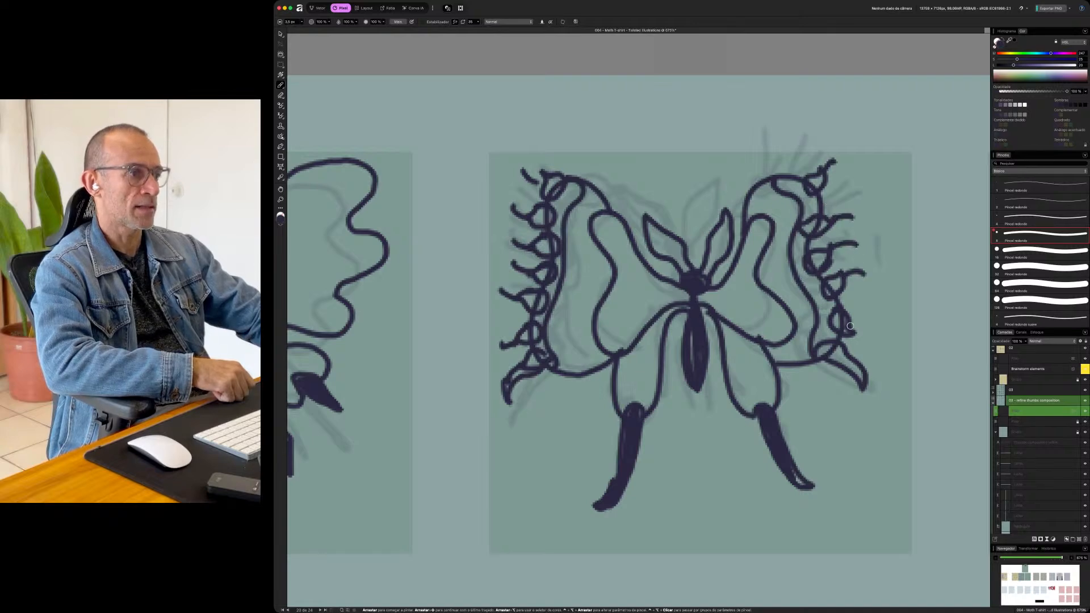
pyautogui.moveTo(847, 328); pyautogui.dragTo(877, 333)
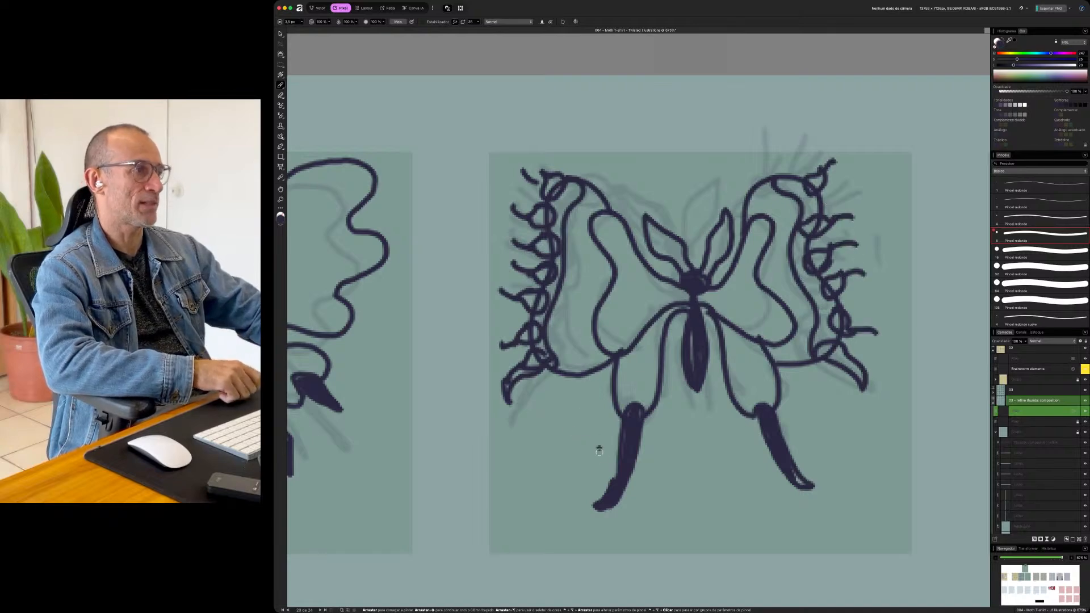
# - Draw the second row's first butterfly with a solid oval body, two looped antennae and angular, notched upper wings on both sides
pyautogui.scroll(-10, 582, 482)
pyautogui.hscroll(-20, 582, 483)
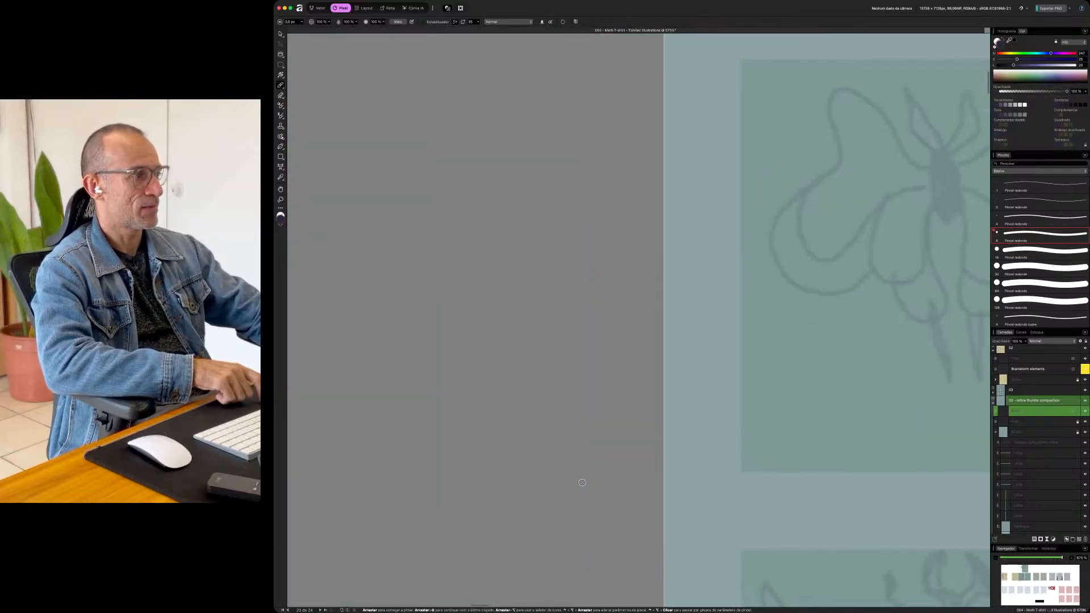
pyautogui.hscroll(3, 582, 482)
pyautogui.scroll(3, 582, 483)
pyautogui.hscroll(8, 582, 483)
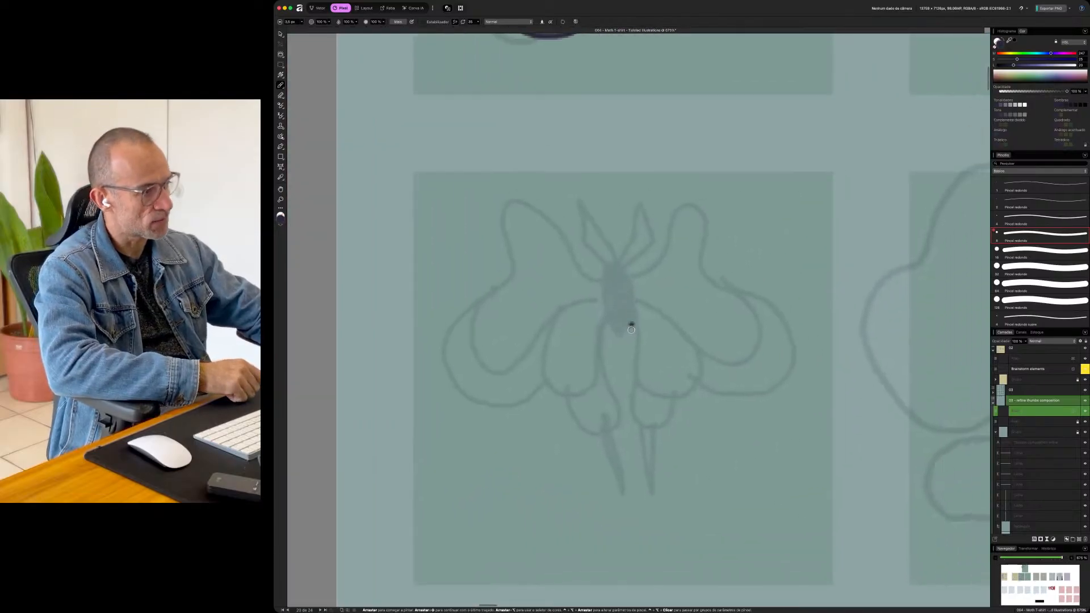
pyautogui.moveTo(626, 275)
pyautogui.mouseDown()
pyautogui.moveTo(623, 335)
pyautogui.moveTo(603, 273)
pyautogui.moveTo(630, 295)
pyautogui.moveTo(610, 322)
pyautogui.moveTo(609, 281)
pyautogui.mouseUp()
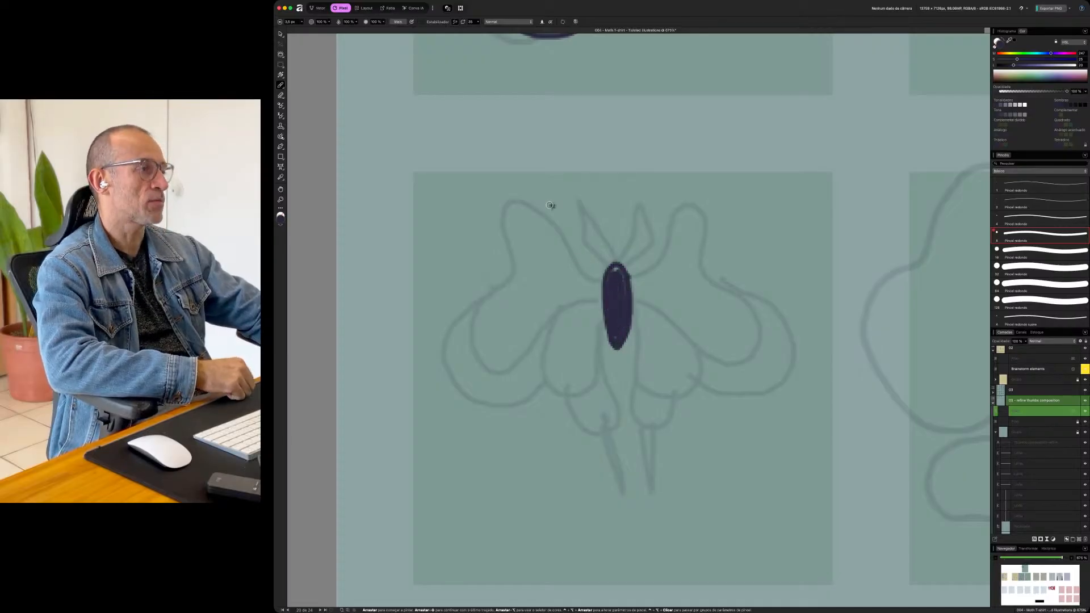
pyautogui.moveTo(609, 267)
pyautogui.mouseDown()
pyautogui.moveTo(583, 239)
pyautogui.moveTo(579, 200)
pyautogui.moveTo(615, 250)
pyautogui.mouseUp()
pyautogui.moveTo(633, 208)
pyautogui.mouseDown()
pyautogui.moveTo(625, 276)
pyautogui.moveTo(657, 261)
pyautogui.moveTo(672, 217)
pyautogui.moveTo(700, 201)
pyautogui.moveTo(726, 221)
pyautogui.moveTo(701, 263)
pyautogui.moveTo(755, 303)
pyautogui.moveTo(727, 376)
pyautogui.moveTo(705, 374)
pyautogui.moveTo(672, 339)
pyautogui.mouseUp()
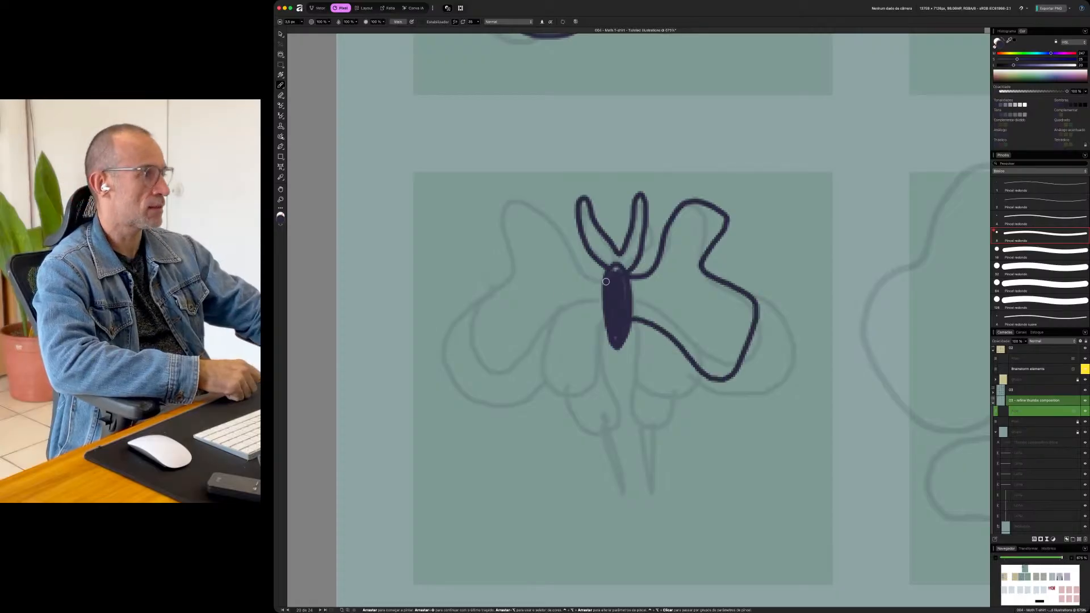
pyautogui.moveTo(567, 249)
pyautogui.mouseDown()
pyautogui.moveTo(549, 214)
pyautogui.moveTo(503, 233)
pyautogui.moveTo(513, 285)
pyautogui.moveTo(473, 309)
pyautogui.moveTo(468, 326)
pyautogui.moveTo(503, 384)
pyautogui.moveTo(590, 322)
pyautogui.mouseUp()
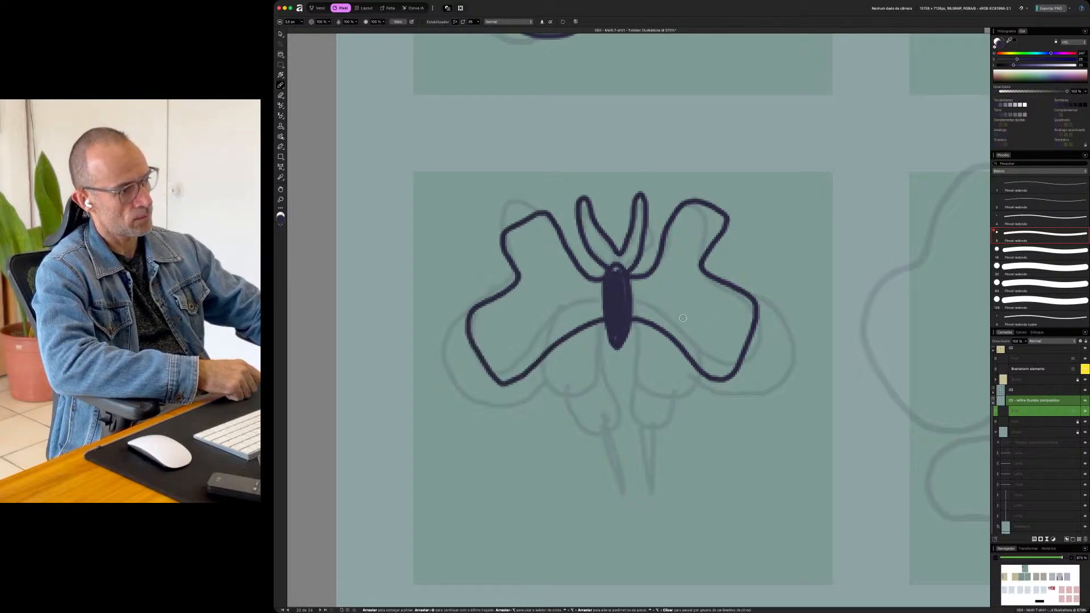
# - Add an outer band behind each upper wing and draw the rounded lower wings, ending in short, pointed, solid tails
pyautogui.moveTo(757, 306)
pyautogui.mouseDown()
pyautogui.moveTo(788, 338)
pyautogui.moveTo(760, 399)
pyautogui.moveTo(734, 411)
pyautogui.moveTo(699, 385)
pyautogui.mouseUp()
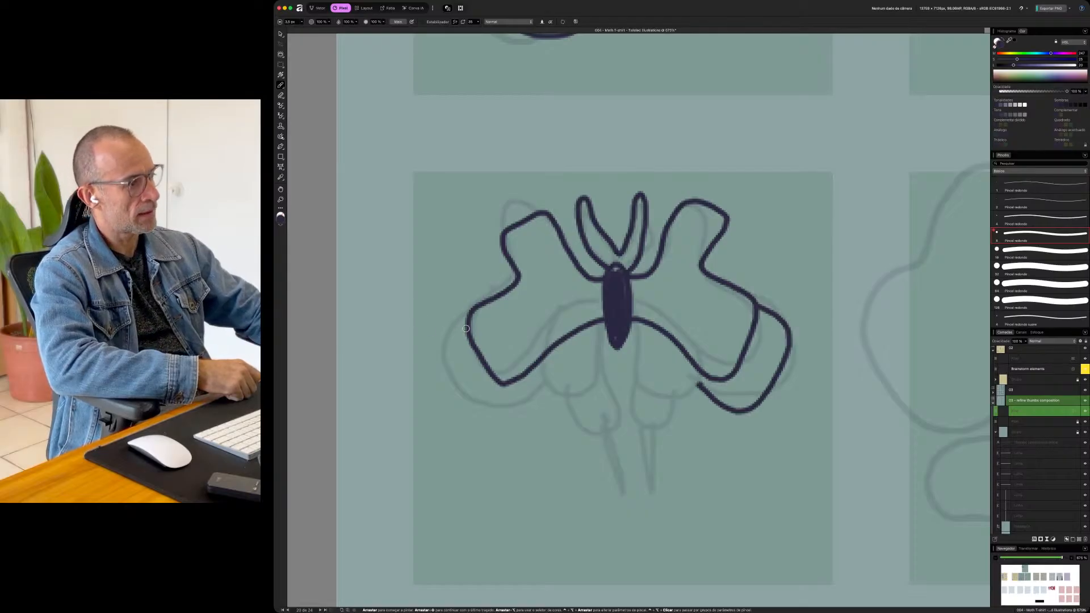
pyautogui.moveTo(448, 356)
pyautogui.mouseDown()
pyautogui.moveTo(493, 417)
pyautogui.moveTo(548, 391)
pyautogui.mouseUp()
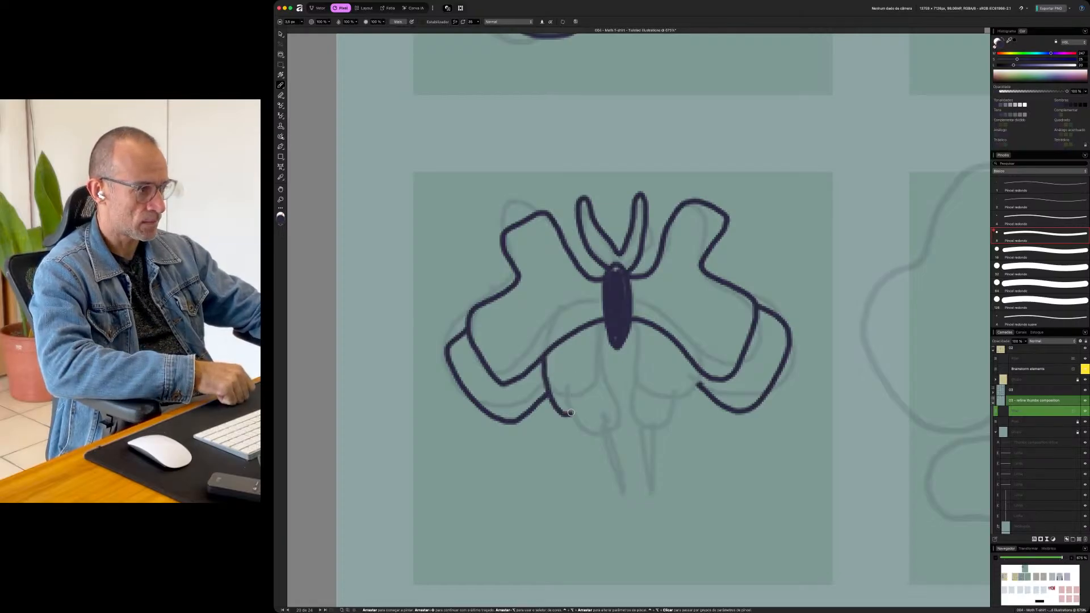
pyautogui.moveTo(597, 398)
pyautogui.mouseDown()
pyautogui.moveTo(601, 364)
pyautogui.moveTo(664, 416)
pyautogui.moveTo(700, 364)
pyautogui.mouseUp()
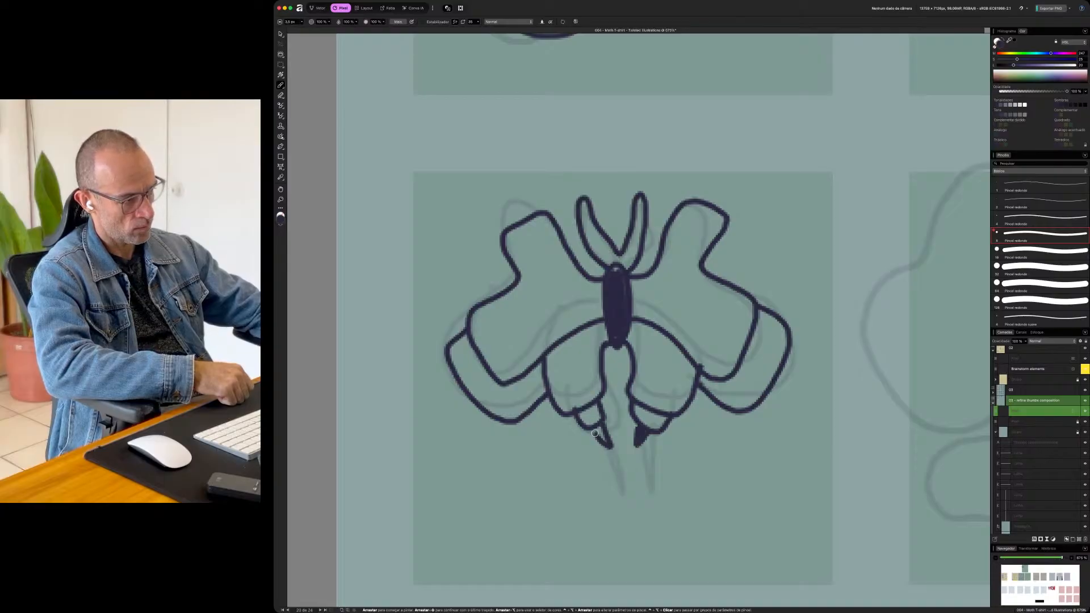
pyautogui.moveTo(579, 431)
pyautogui.mouseDown()
pyautogui.moveTo(571, 416)
pyautogui.moveTo(595, 405)
pyautogui.mouseUp()
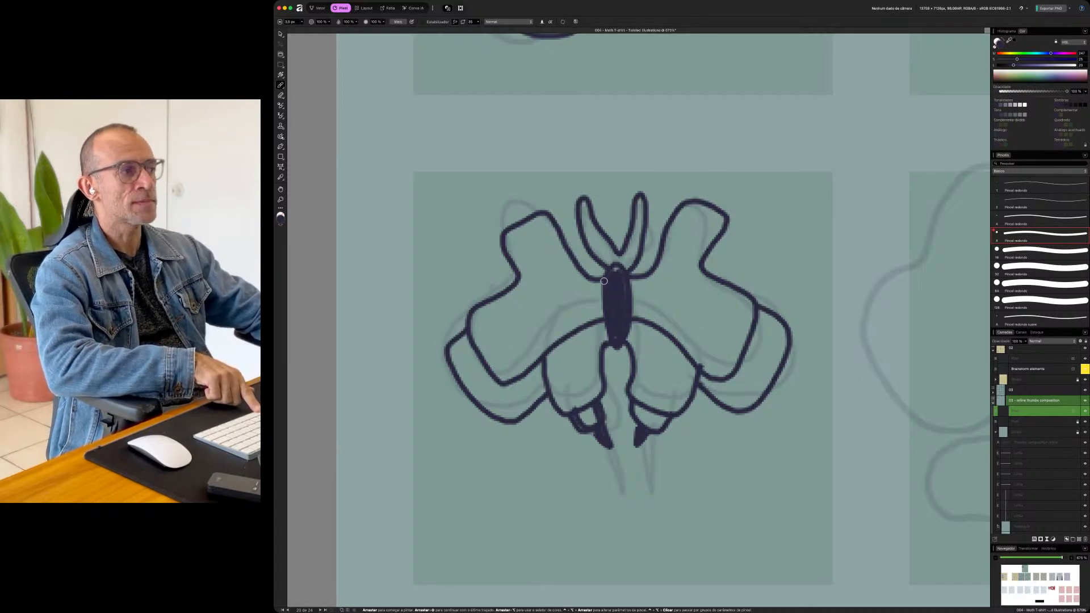
# - Draw the second row's second butterfly body as a solid upright oval with four short curved wing bases, two per side
pyautogui.hscroll(5, 854, 277)
pyautogui.hscroll(3, 854, 278)
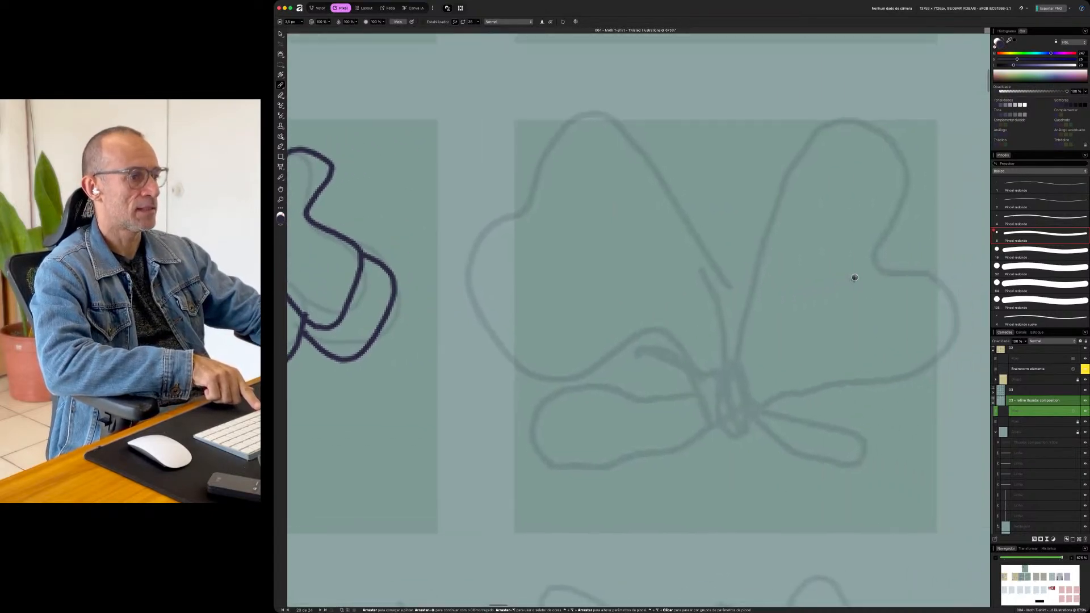
pyautogui.moveTo(711, 362)
pyautogui.mouseDown()
pyautogui.moveTo(718, 408)
pyautogui.moveTo(697, 399)
pyautogui.moveTo(708, 357)
pyautogui.moveTo(709, 379)
pyautogui.mouseUp()
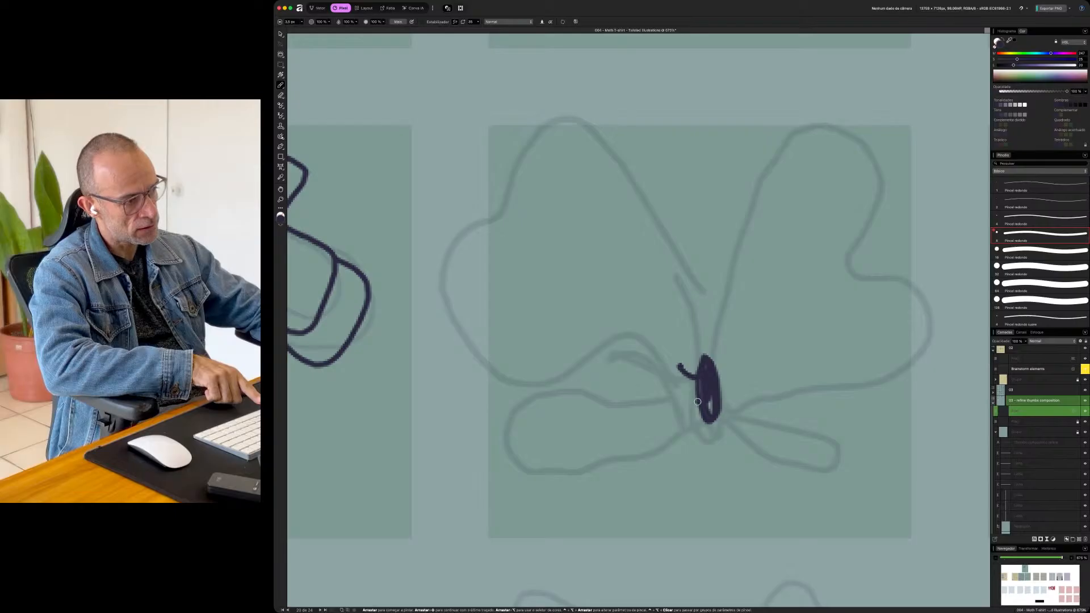
pyautogui.moveTo(680, 404); pyautogui.dragTo(668, 420)
pyautogui.moveTo(718, 378)
pyautogui.mouseDown()
pyautogui.moveTo(731, 400)
pyautogui.moveTo(755, 413)
pyautogui.mouseUp()
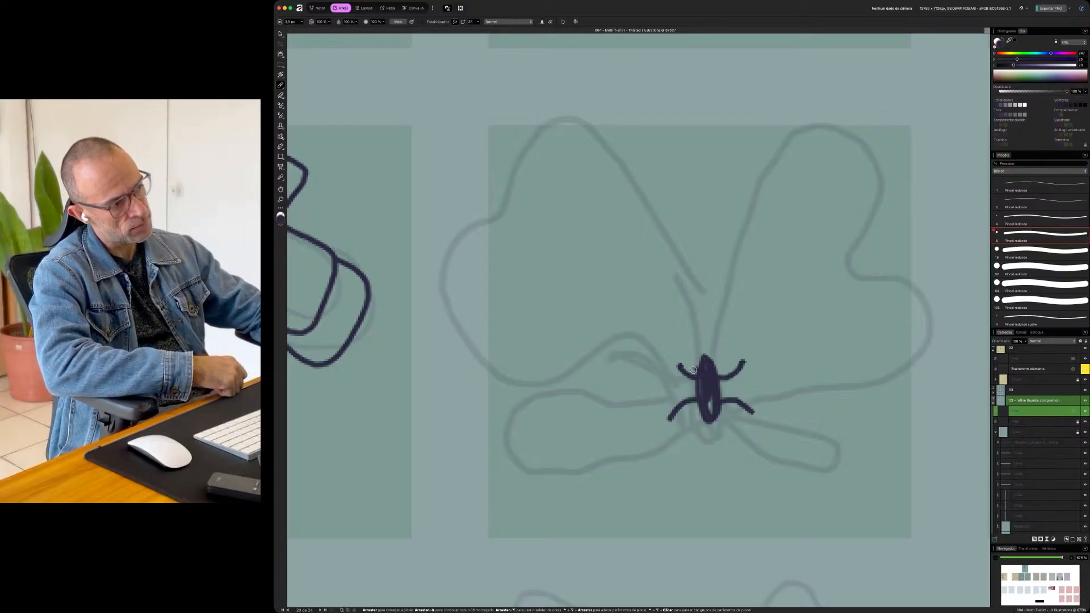
# - Outline the large lobed upper wings and rounded lower wings on both sides of this butterfly, and fill the body's remaining gaps
pyautogui.moveTo(677, 354)
pyautogui.mouseDown()
pyautogui.moveTo(674, 277)
pyautogui.moveTo(632, 187)
pyautogui.moveTo(565, 137)
pyautogui.moveTo(526, 143)
pyautogui.moveTo(503, 190)
pyautogui.moveTo(506, 239)
pyautogui.moveTo(464, 281)
pyautogui.moveTo(463, 319)
pyautogui.moveTo(490, 362)
pyautogui.moveTo(537, 364)
pyautogui.moveTo(587, 341)
pyautogui.moveTo(632, 354)
pyautogui.moveTo(648, 378)
pyautogui.moveTo(629, 408)
pyautogui.moveTo(561, 425)
pyautogui.moveTo(556, 449)
pyautogui.moveTo(574, 492)
pyautogui.moveTo(623, 519)
pyautogui.moveTo(658, 502)
pyautogui.moveTo(665, 432)
pyautogui.moveTo(691, 411)
pyautogui.moveTo(756, 406)
pyautogui.moveTo(735, 411)
pyautogui.moveTo(758, 431)
pyautogui.moveTo(778, 510)
pyautogui.moveTo(802, 516)
pyautogui.moveTo(853, 443)
pyautogui.mouseUp()
pyautogui.moveTo(815, 404); pyautogui.dragTo(783, 394)
pyautogui.moveTo(740, 367)
pyautogui.mouseDown()
pyautogui.moveTo(734, 284)
pyautogui.moveTo(764, 172)
pyautogui.mouseUp()
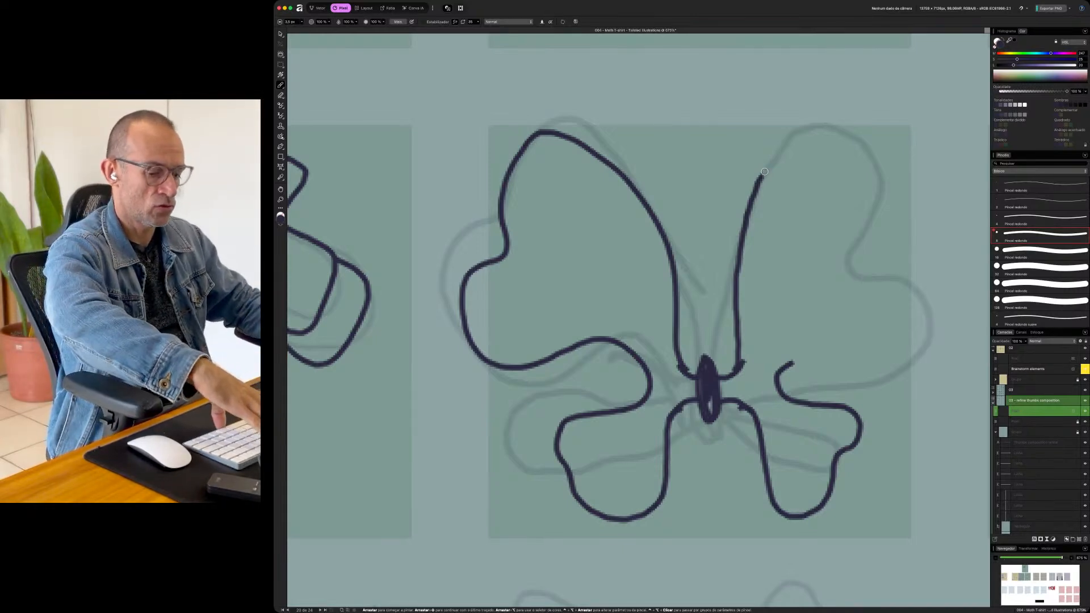
pyautogui.moveTo(759, 181)
pyautogui.mouseDown()
pyautogui.moveTo(773, 162)
pyautogui.moveTo(852, 140)
pyautogui.moveTo(888, 198)
pyautogui.moveTo(856, 235)
pyautogui.mouseUp()
pyautogui.moveTo(913, 289)
pyautogui.mouseDown()
pyautogui.moveTo(926, 332)
pyautogui.moveTo(919, 357)
pyautogui.moveTo(904, 368)
pyautogui.moveTo(823, 361)
pyautogui.mouseUp()
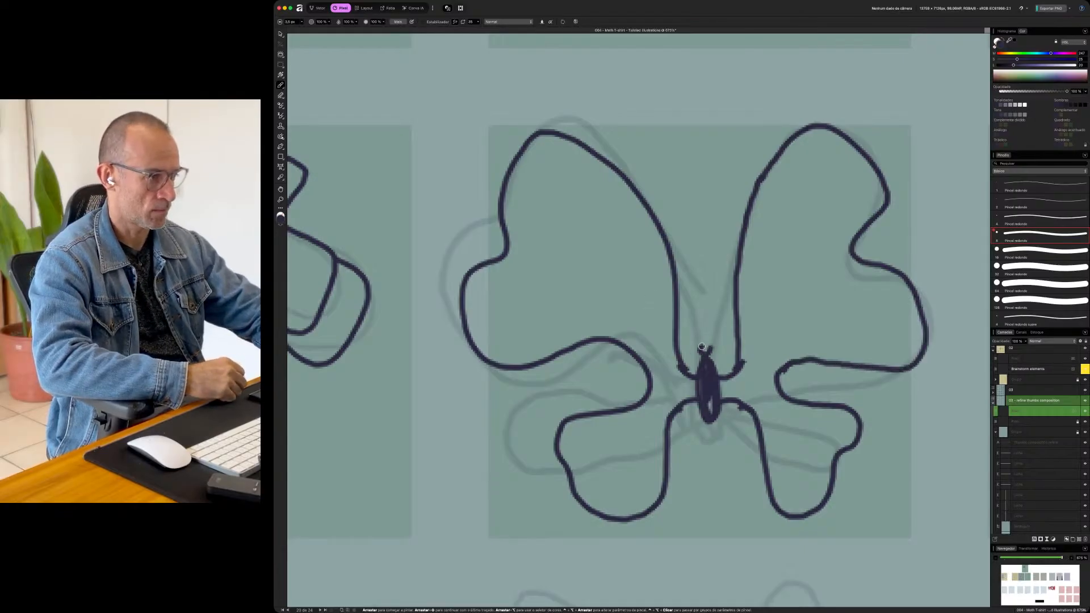
pyautogui.moveTo(707, 356)
pyautogui.mouseDown()
pyautogui.moveTo(710, 408)
pyautogui.moveTo(709, 397)
pyautogui.mouseUp()
# - Draw the third row's first creature with a solid, segmented body and two curved, pincer-like horns branching from its head
pyautogui.scroll(-9, 486, 417)
pyautogui.hscroll(-9, 485, 417)
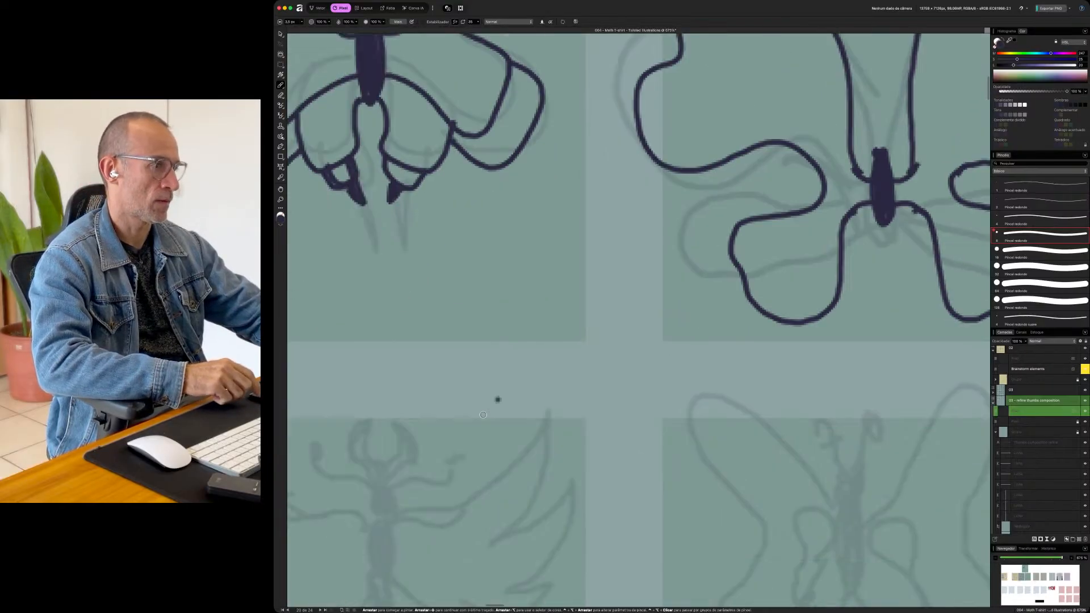
pyautogui.hscroll(2, 480, 415)
pyautogui.scroll(-3, 483, 414)
pyautogui.scroll(5, 483, 406)
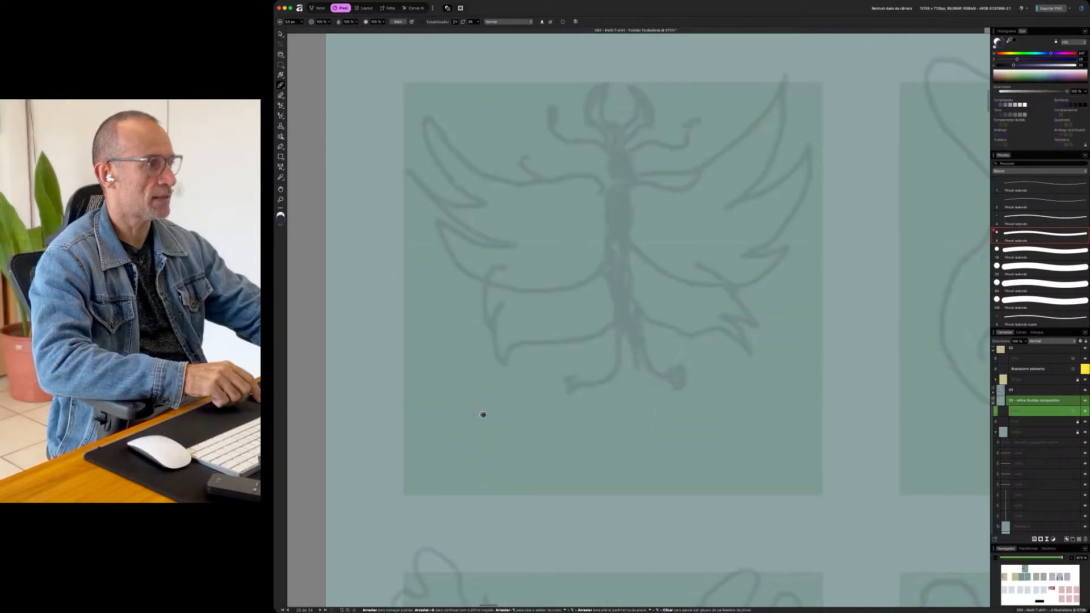
pyautogui.hscroll(1, 482, 413)
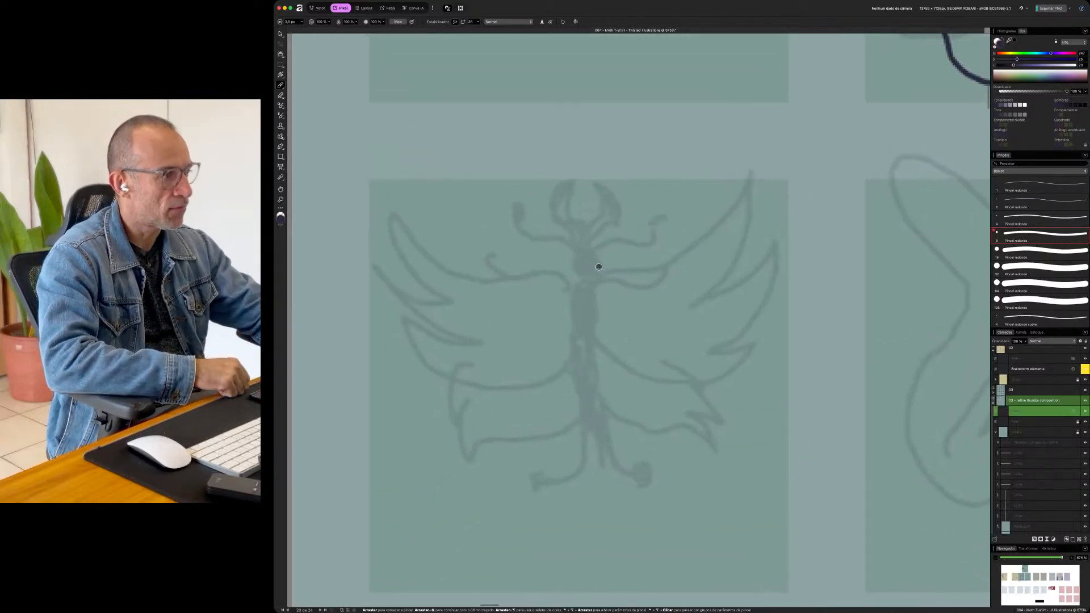
pyautogui.moveTo(590, 254)
pyautogui.mouseDown()
pyautogui.moveTo(565, 305)
pyautogui.moveTo(579, 343)
pyautogui.mouseUp()
pyautogui.moveTo(595, 296)
pyautogui.mouseDown()
pyautogui.moveTo(602, 321)
pyautogui.moveTo(590, 349)
pyautogui.mouseUp()
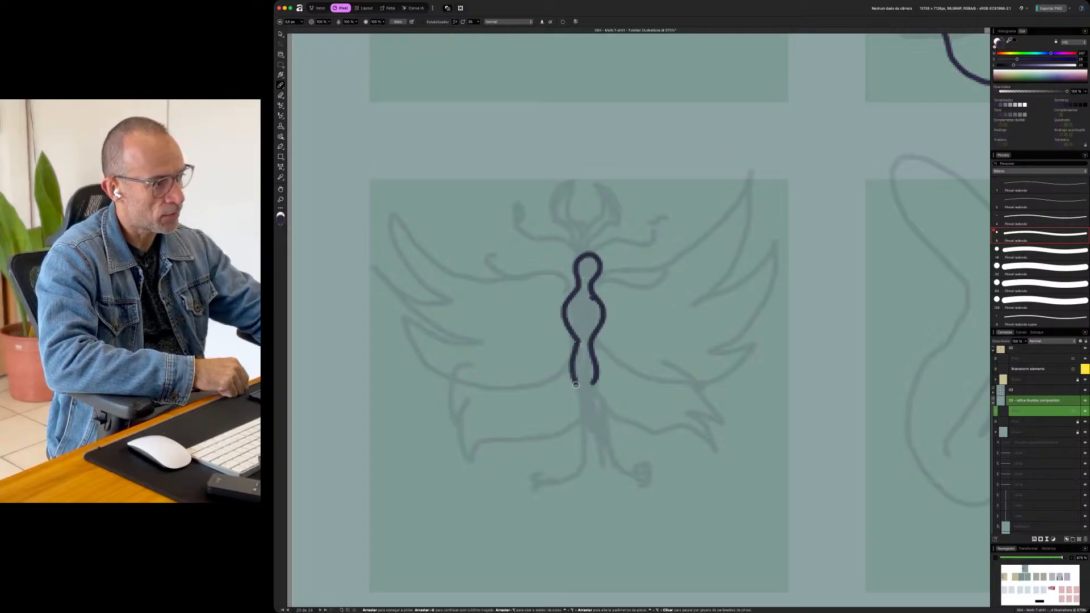
pyautogui.moveTo(597, 388)
pyautogui.mouseDown()
pyautogui.moveTo(599, 432)
pyautogui.moveTo(578, 431)
pyautogui.moveTo(582, 416)
pyautogui.moveTo(590, 433)
pyautogui.moveTo(590, 408)
pyautogui.moveTo(574, 298)
pyautogui.moveTo(582, 290)
pyautogui.moveTo(590, 331)
pyautogui.moveTo(577, 273)
pyautogui.moveTo(628, 225)
pyautogui.moveTo(611, 192)
pyautogui.moveTo(638, 252)
pyautogui.mouseUp()
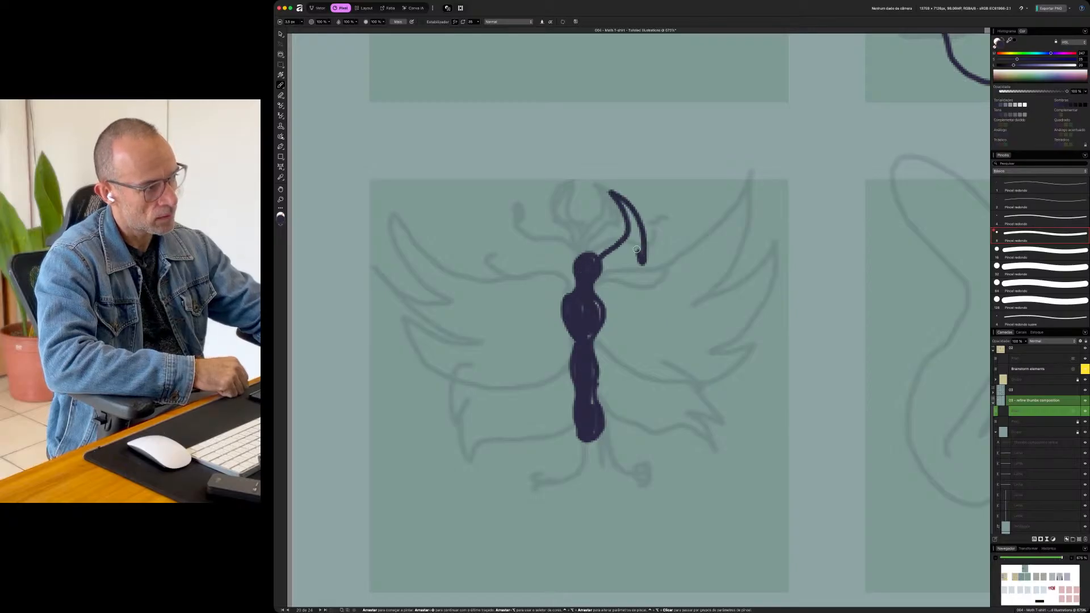
pyautogui.moveTo(563, 243)
pyautogui.mouseDown()
pyautogui.moveTo(561, 188)
pyautogui.moveTo(523, 228)
pyautogui.moveTo(520, 261)
pyautogui.moveTo(541, 230)
pyautogui.moveTo(572, 249)
pyautogui.moveTo(550, 235)
pyautogui.moveTo(574, 283)
pyautogui.moveTo(556, 303)
pyautogui.moveTo(562, 263)
pyautogui.moveTo(550, 230)
pyautogui.moveTo(574, 284)
pyautogui.mouseUp()
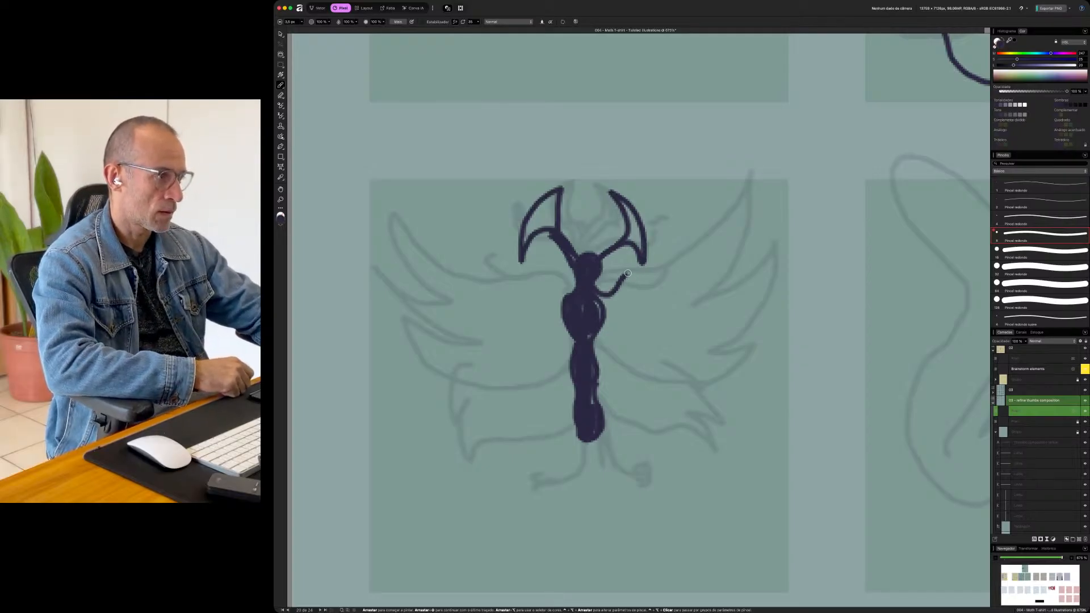
# - Outline the notched, upswept upper wings and the smaller, drooping lower wings on both sides of the segmented body
pyautogui.moveTo(662, 274)
pyautogui.mouseDown()
pyautogui.moveTo(703, 247)
pyautogui.moveTo(710, 199)
pyautogui.mouseUp()
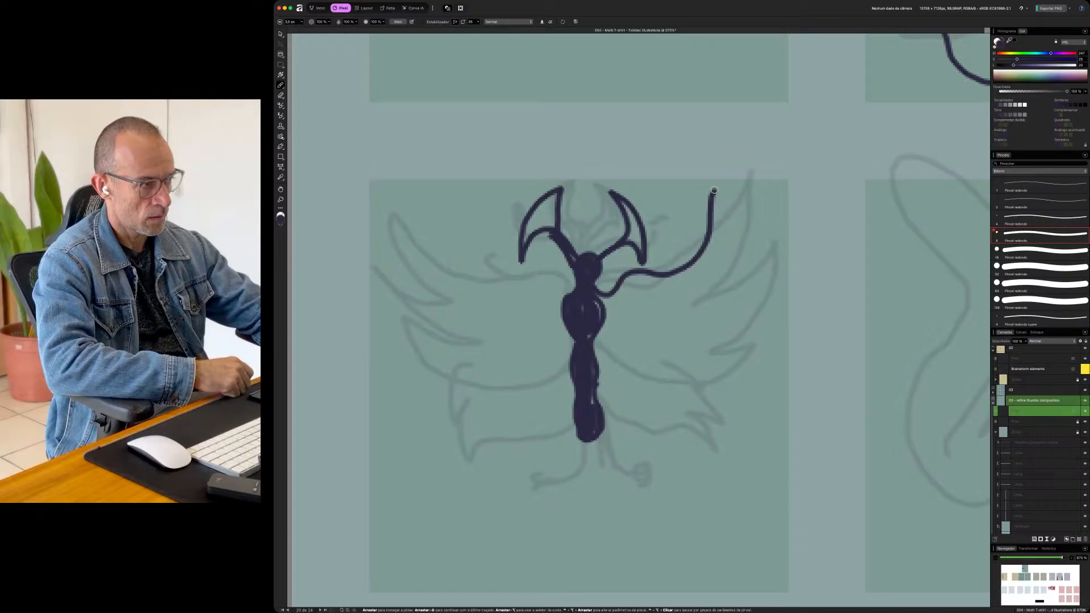
pyautogui.moveTo(750, 240)
pyautogui.mouseDown()
pyautogui.moveTo(702, 301)
pyautogui.moveTo(761, 283)
pyautogui.moveTo(760, 316)
pyautogui.moveTo(734, 362)
pyautogui.moveTo(713, 380)
pyautogui.moveTo(625, 372)
pyautogui.mouseUp()
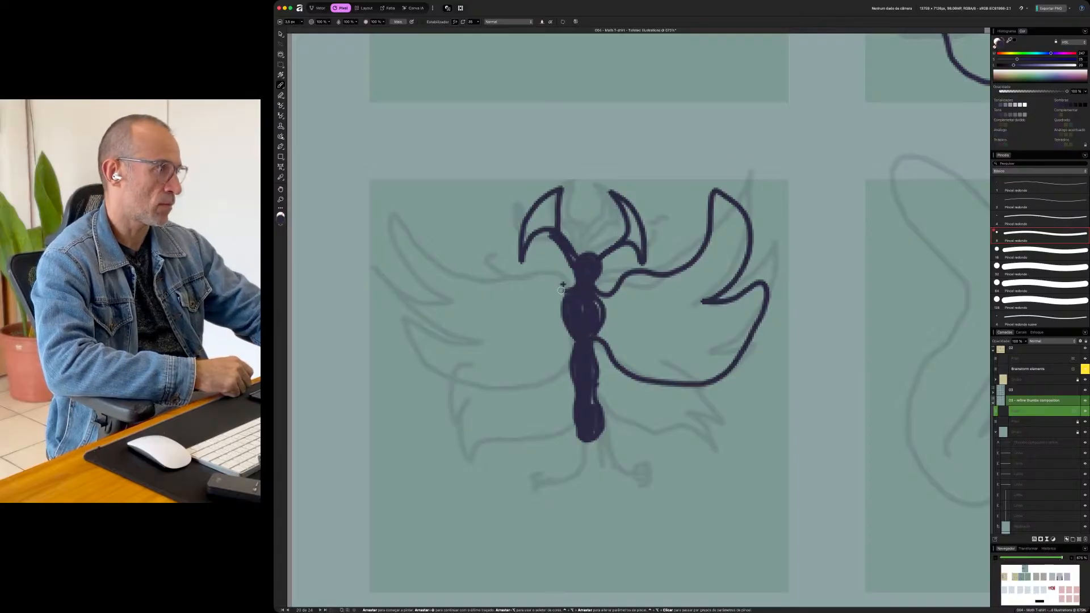
pyautogui.moveTo(518, 275)
pyautogui.mouseDown()
pyautogui.moveTo(463, 264)
pyautogui.moveTo(438, 207)
pyautogui.moveTo(421, 212)
pyautogui.moveTo(424, 280)
pyautogui.moveTo(453, 315)
pyautogui.moveTo(409, 295)
pyautogui.moveTo(421, 345)
pyautogui.moveTo(482, 389)
pyautogui.moveTo(534, 369)
pyautogui.mouseUp()
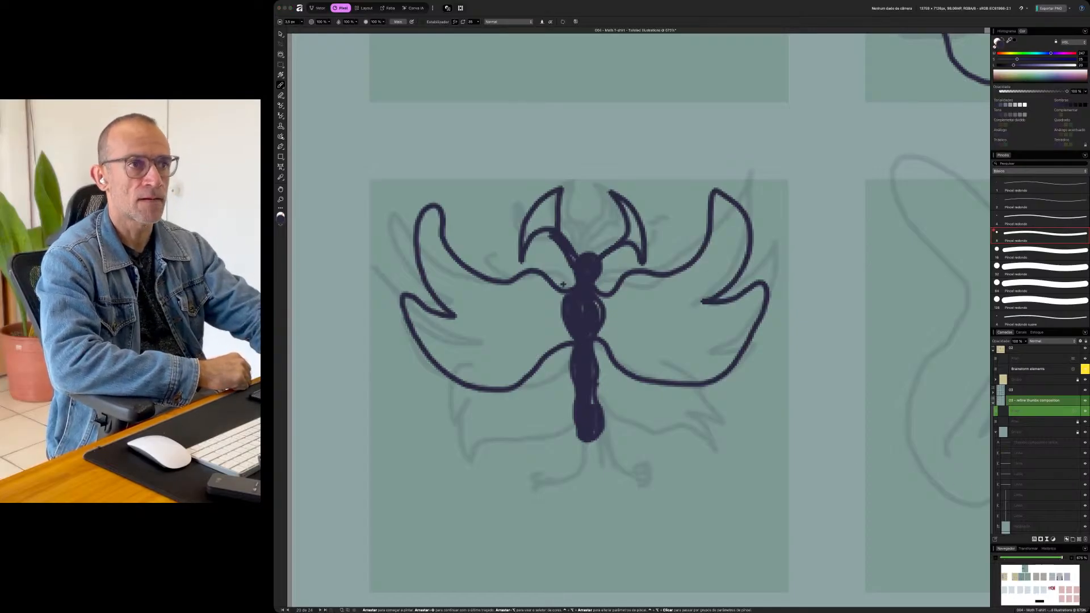
pyautogui.click(570, 374)
pyautogui.moveTo(571, 390)
pyautogui.mouseDown()
pyautogui.moveTo(511, 463)
pyautogui.moveTo(485, 469)
pyautogui.mouseUp()
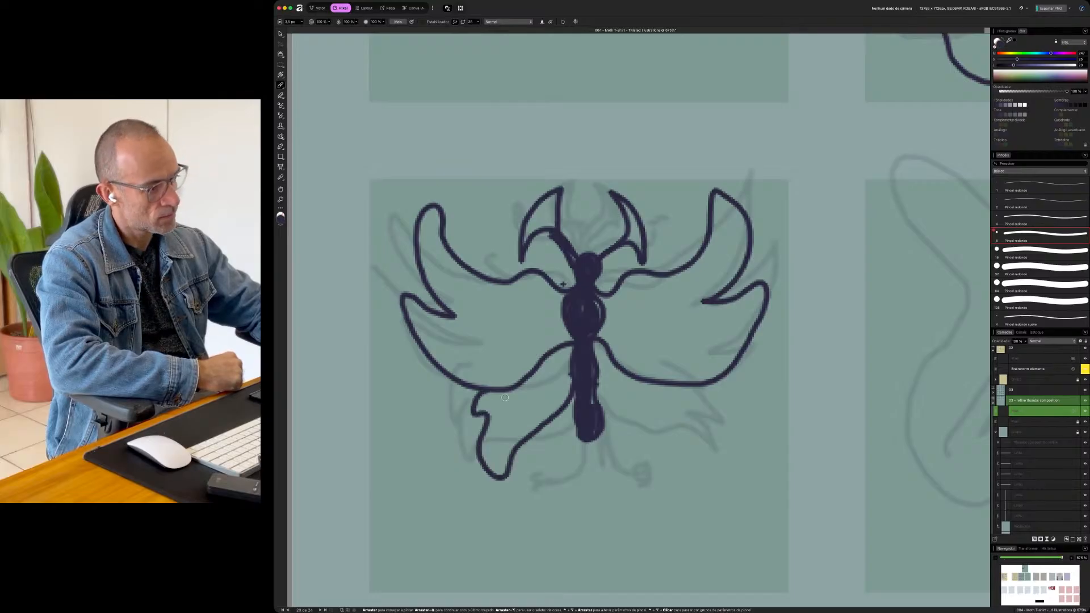
pyautogui.moveTo(596, 391)
pyautogui.mouseDown()
pyautogui.moveTo(634, 426)
pyautogui.moveTo(661, 474)
pyautogui.moveTo(675, 472)
pyautogui.moveTo(681, 425)
pyautogui.mouseUp()
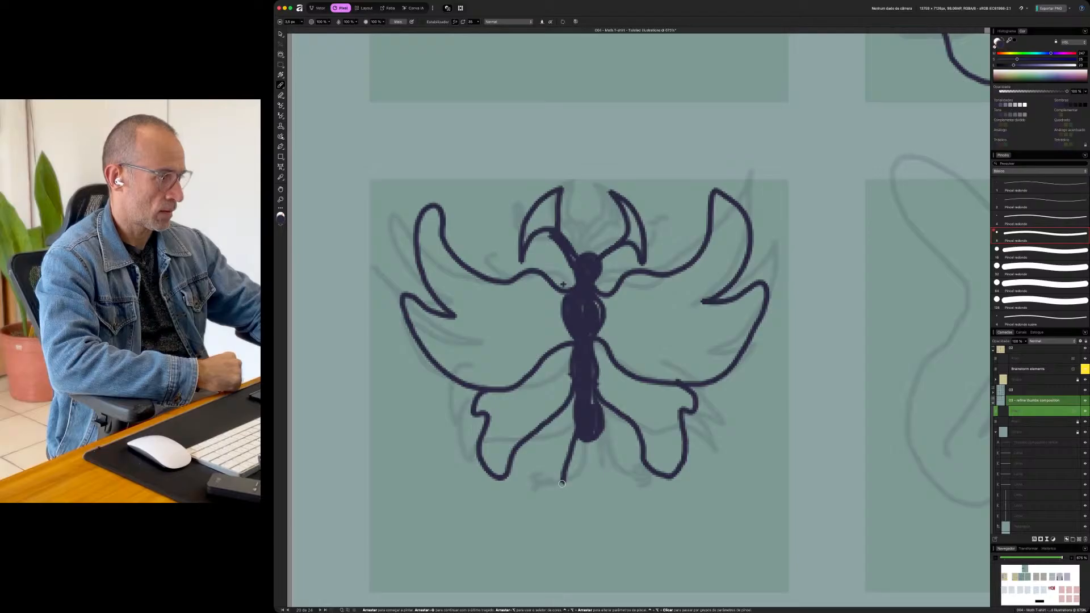
# - Draw two curved tails with small round tips on each side of the body's lower end
pyautogui.moveTo(546, 490); pyautogui.dragTo(538, 483)
pyautogui.moveTo(595, 429); pyautogui.dragTo(630, 481)
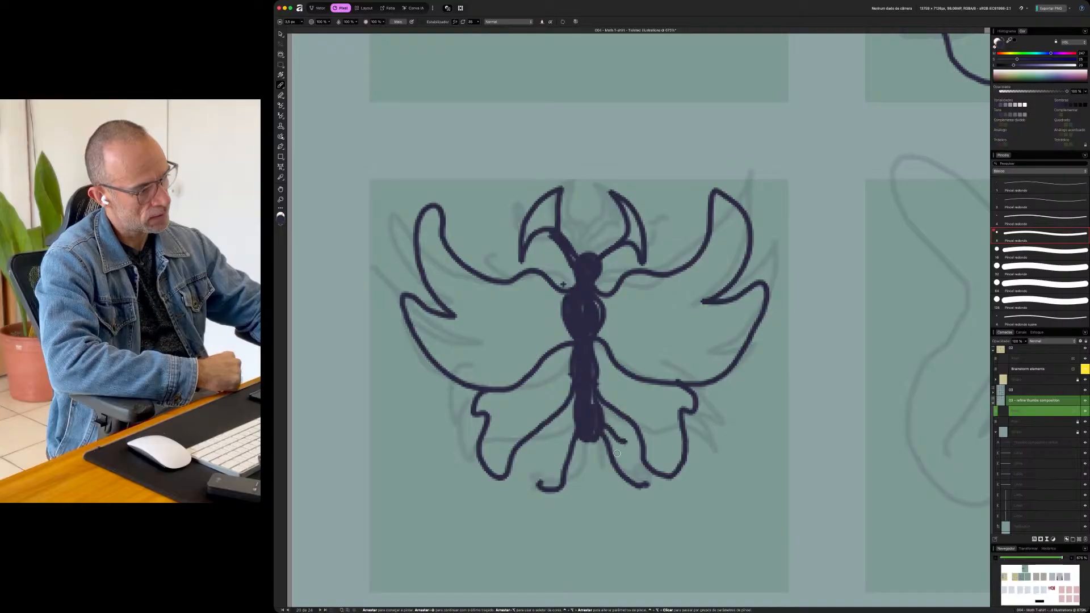
pyautogui.moveTo(646, 486); pyautogui.dragTo(645, 488)
pyautogui.moveTo(540, 485)
pyautogui.mouseDown()
pyautogui.moveTo(527, 488)
pyautogui.moveTo(539, 487)
pyautogui.mouseUp()
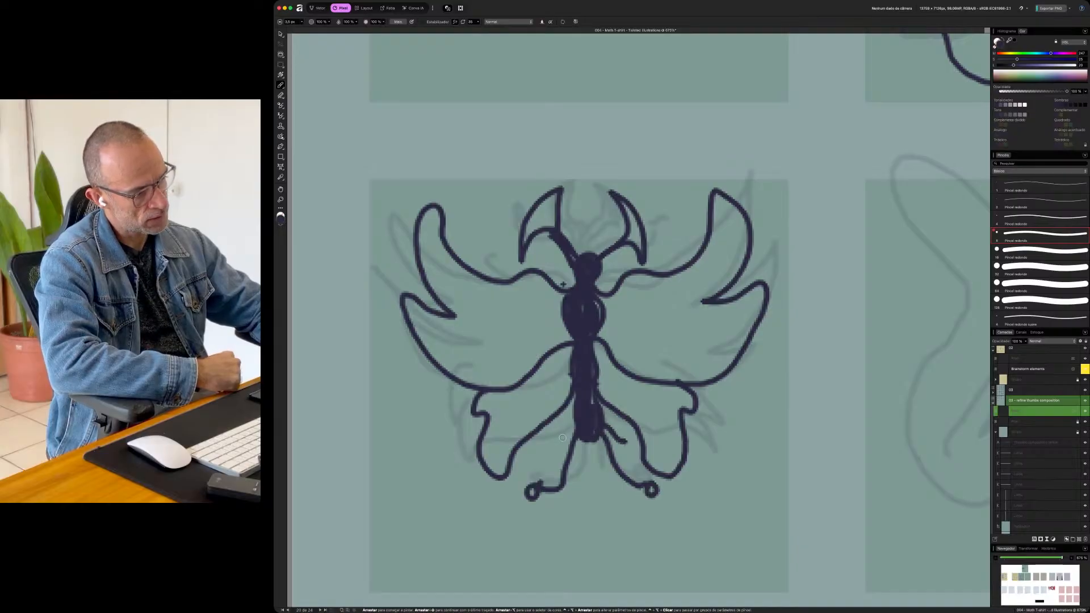
pyautogui.moveTo(549, 443); pyautogui.dragTo(551, 447)
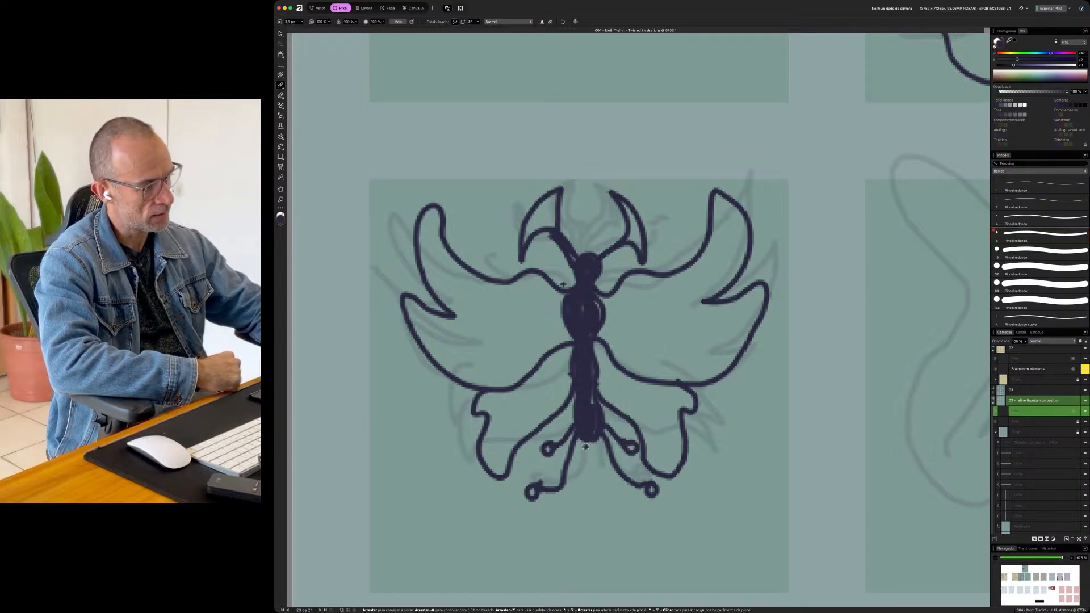
# - Add two long central tails ending in solid round tips below the body
pyautogui.moveTo(583, 454); pyautogui.dragTo(579, 508)
pyautogui.moveTo(597, 462); pyautogui.dragTo(613, 530)
pyautogui.click(573, 541)
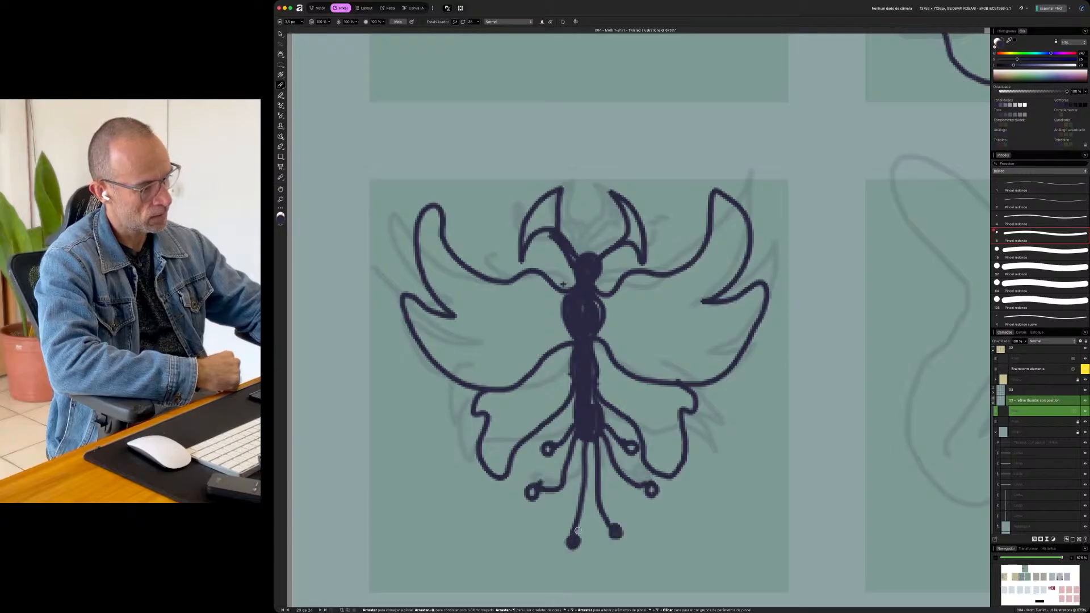
# - Fill in the round tips of the side tails and make both horns on the head solid
pyautogui.click(651, 492)
pyautogui.click(629, 444)
pyautogui.click(545, 445)
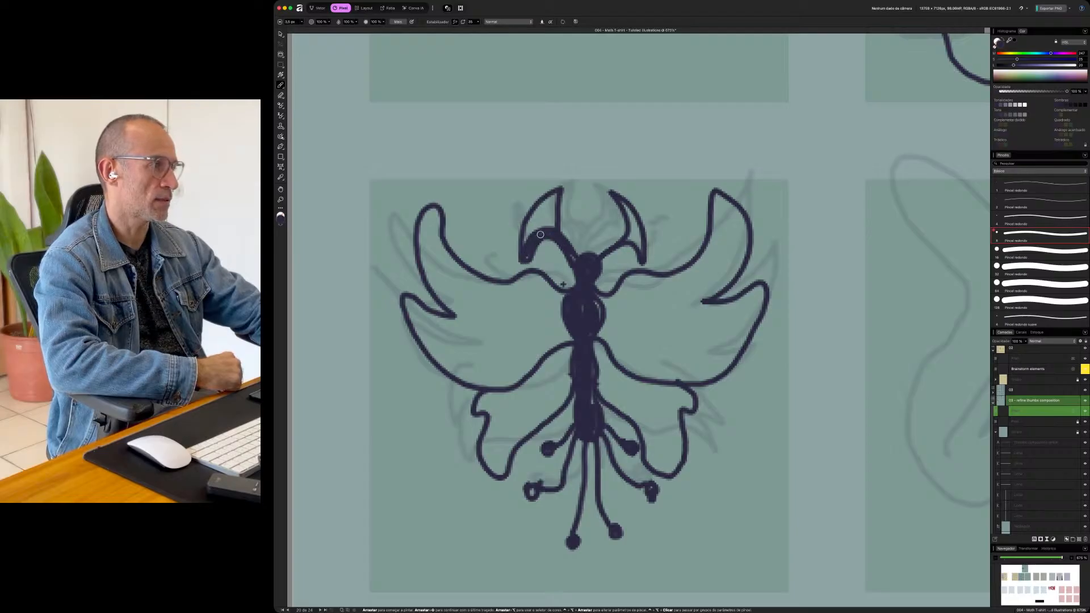
pyautogui.moveTo(529, 221); pyautogui.dragTo(559, 192)
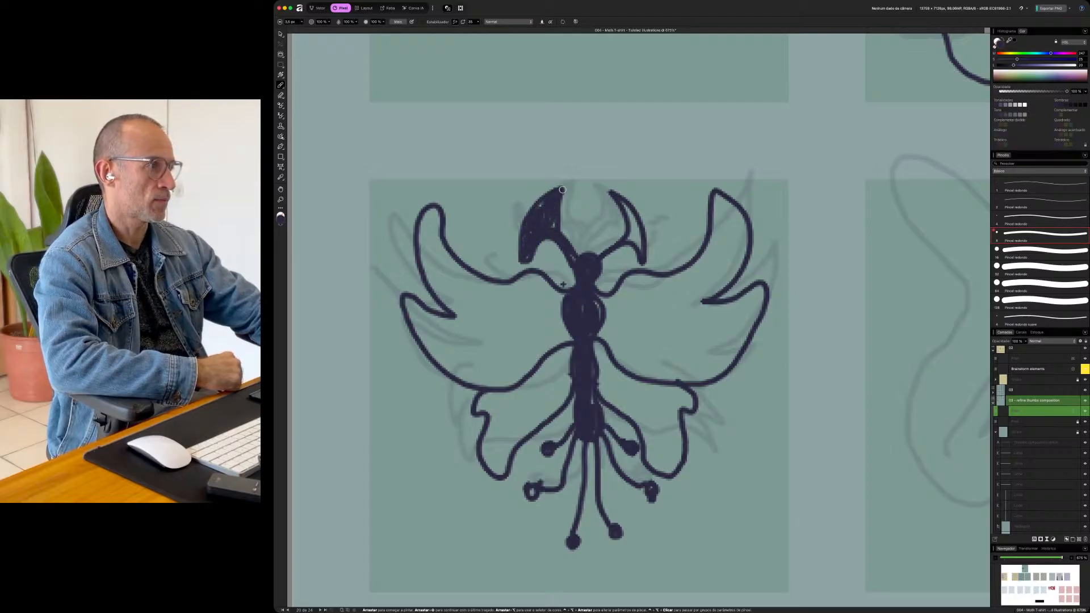
pyautogui.moveTo(592, 251)
pyautogui.mouseDown()
pyautogui.moveTo(608, 232)
pyautogui.moveTo(601, 193)
pyautogui.moveTo(636, 224)
pyautogui.moveTo(642, 251)
pyautogui.moveTo(622, 227)
pyautogui.moveTo(607, 246)
pyautogui.moveTo(618, 210)
pyautogui.mouseUp()
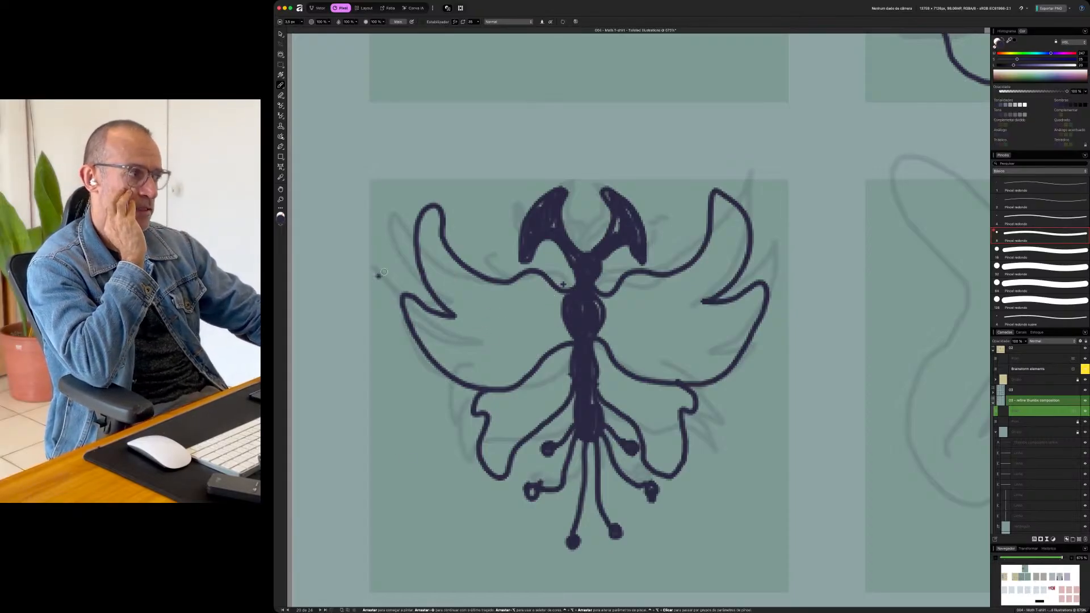
# - Draw a solid tapered body with two forked antennae over the faded sketch beside the finished horned moth
pyautogui.hscroll(10, 698, 369)
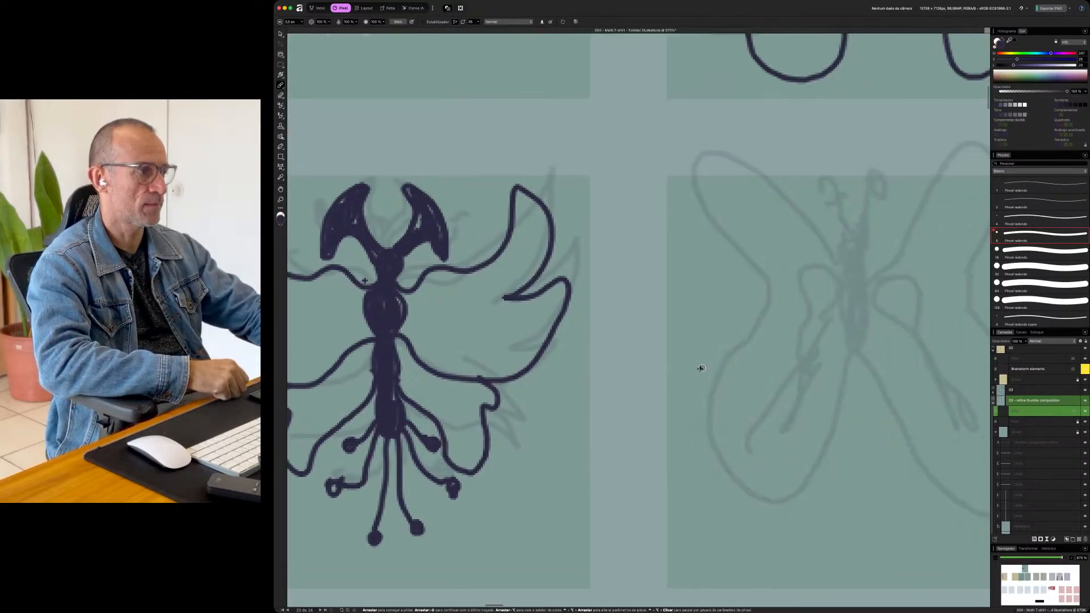
pyautogui.hscroll(3, 702, 368)
pyautogui.scroll(-2, 701, 367)
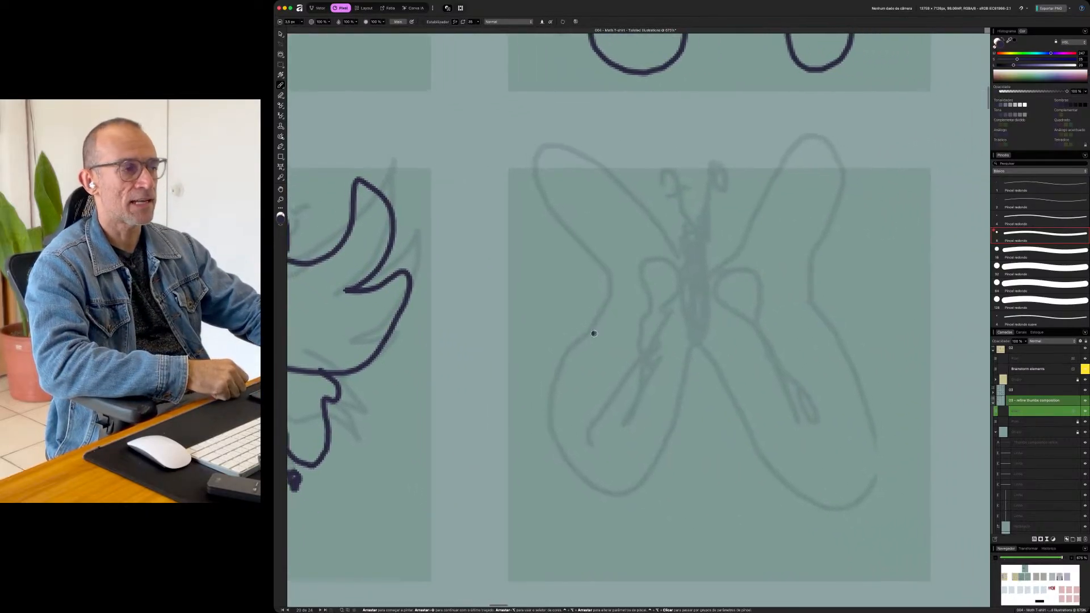
pyautogui.hscroll(7, 721, 324)
pyautogui.scroll(-5, 721, 324)
pyautogui.scroll(5, 721, 324)
pyautogui.hscroll(-6, 721, 323)
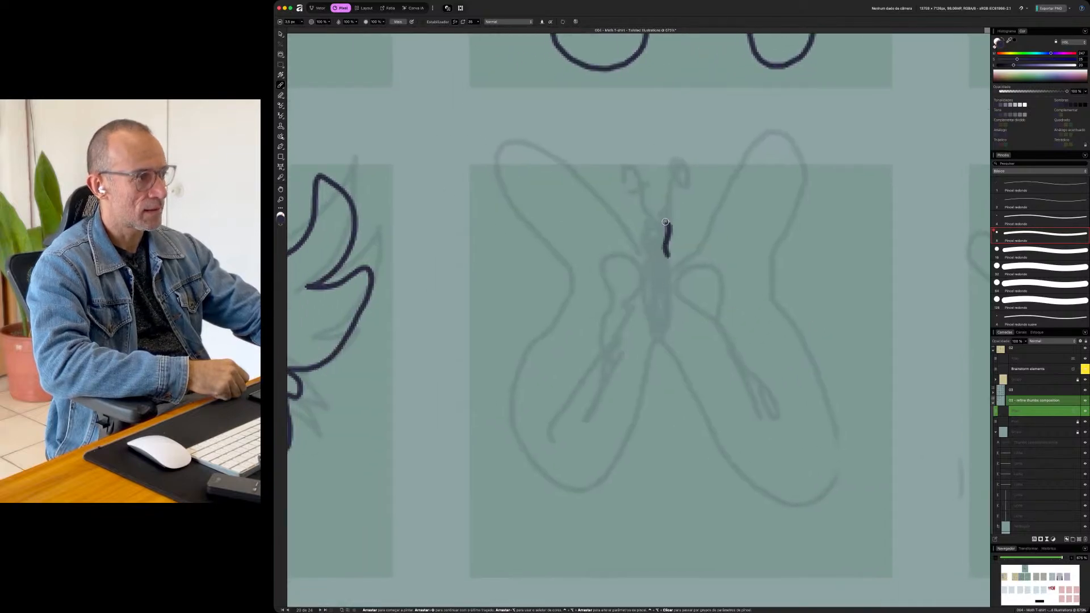
pyautogui.moveTo(644, 274); pyautogui.dragTo(654, 313)
pyautogui.moveTo(671, 272)
pyautogui.mouseDown()
pyautogui.moveTo(663, 352)
pyautogui.moveTo(644, 300)
pyautogui.mouseUp()
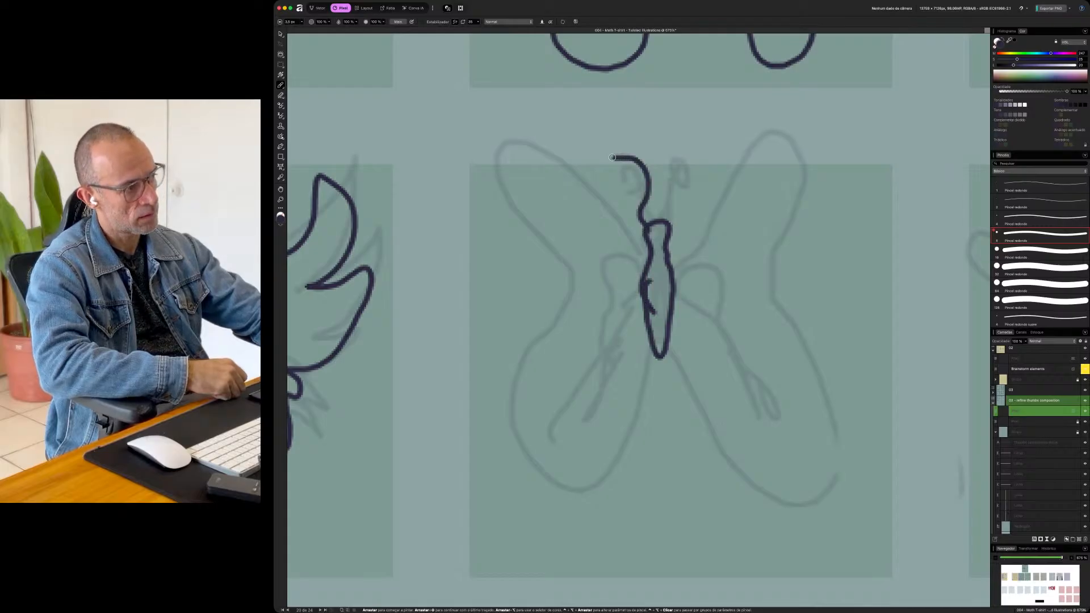
pyautogui.moveTo(614, 156); pyautogui.dragTo(616, 150)
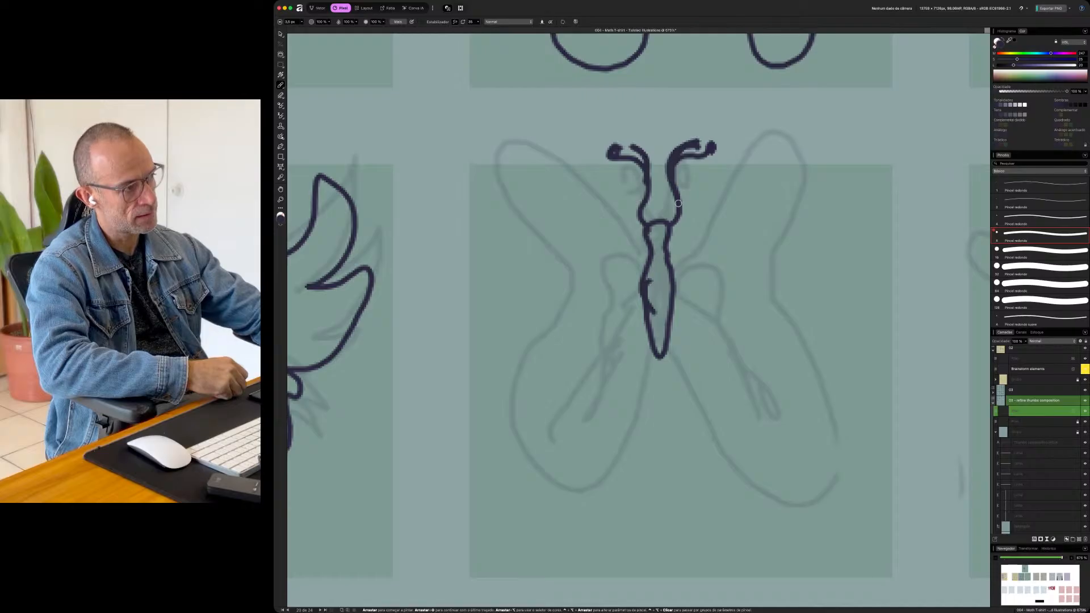
pyautogui.moveTo(665, 229); pyautogui.dragTo(650, 335)
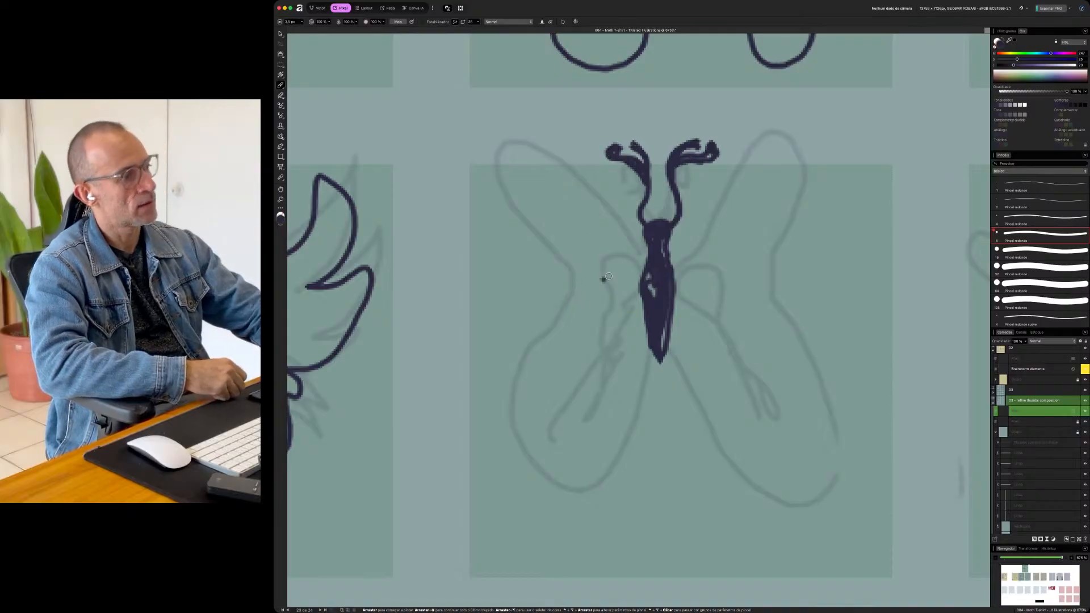
# - Outline the narrow drooping inner wings and the large pinched outer wings on both sides of the body
pyautogui.moveTo(646, 262)
pyautogui.mouseDown()
pyautogui.moveTo(611, 242)
pyautogui.moveTo(595, 255)
pyautogui.moveTo(593, 315)
pyautogui.moveTo(546, 376)
pyautogui.moveTo(538, 407)
pyautogui.mouseUp()
pyautogui.moveTo(571, 374)
pyautogui.mouseDown()
pyautogui.moveTo(629, 341)
pyautogui.moveTo(644, 316)
pyautogui.mouseUp()
pyautogui.moveTo(673, 266)
pyautogui.mouseDown()
pyautogui.moveTo(708, 245)
pyautogui.moveTo(730, 276)
pyautogui.moveTo(738, 307)
pyautogui.moveTo(786, 374)
pyautogui.moveTo(785, 416)
pyautogui.moveTo(727, 341)
pyautogui.mouseUp()
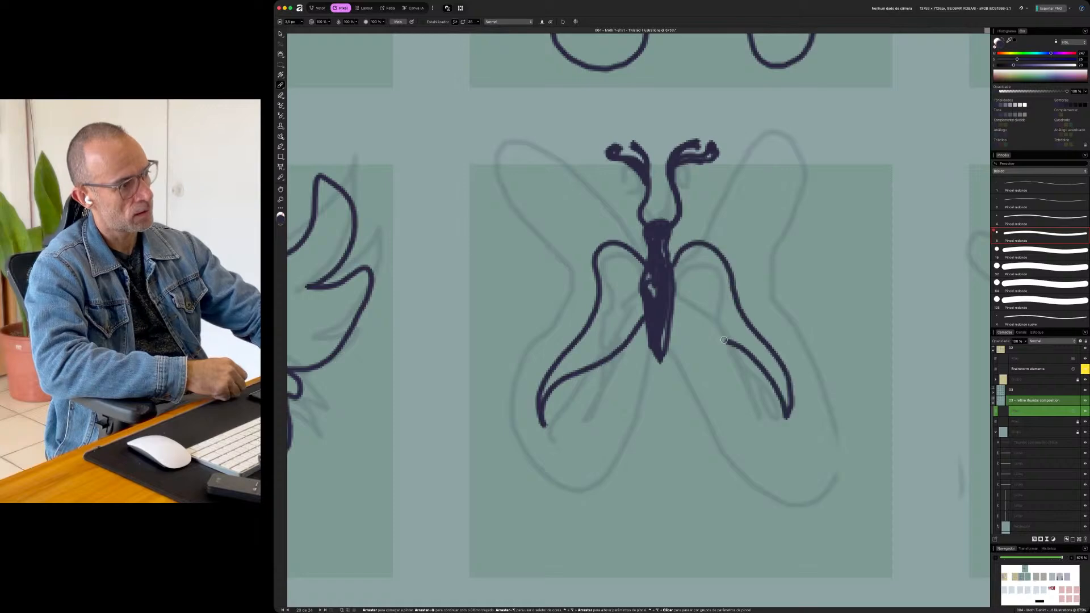
pyautogui.moveTo(646, 260)
pyautogui.mouseDown()
pyautogui.moveTo(607, 192)
pyautogui.moveTo(569, 157)
pyautogui.moveTo(531, 139)
pyautogui.moveTo(502, 147)
pyautogui.moveTo(499, 181)
pyautogui.moveTo(550, 280)
pyautogui.moveTo(505, 362)
pyautogui.moveTo(508, 425)
pyautogui.moveTo(587, 485)
pyautogui.moveTo(622, 480)
pyautogui.moveTo(651, 346)
pyautogui.moveTo(682, 377)
pyautogui.moveTo(698, 480)
pyautogui.moveTo(713, 489)
pyautogui.moveTo(806, 428)
pyautogui.moveTo(830, 380)
pyautogui.moveTo(778, 277)
pyautogui.moveTo(808, 161)
pyautogui.moveTo(797, 139)
pyautogui.moveTo(770, 140)
pyautogui.moveTo(695, 237)
pyautogui.mouseUp()
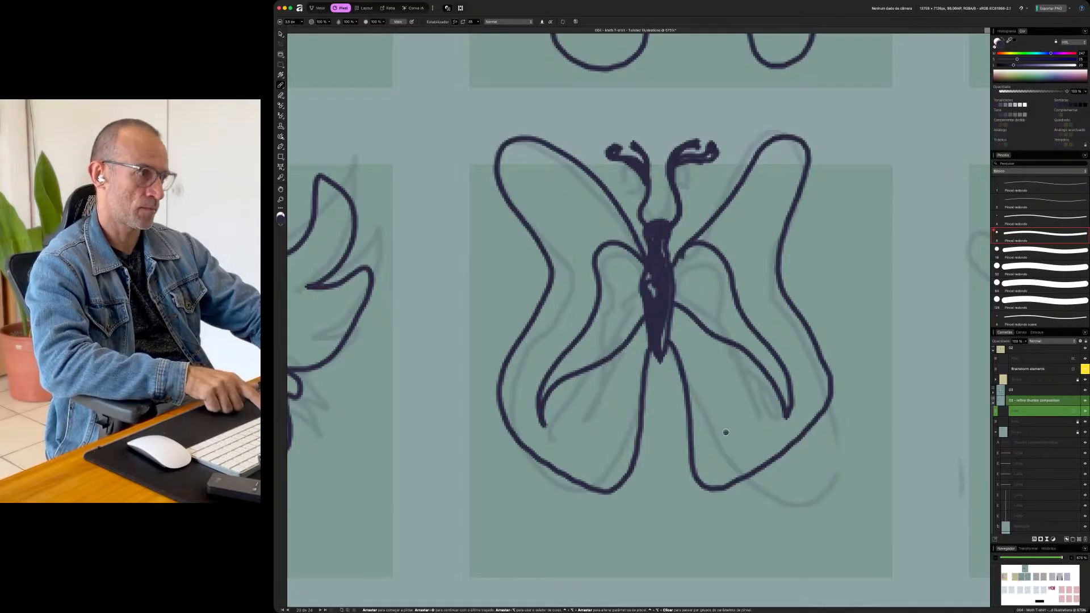
# - Outline two curved horns and a segmented body with a pointed end over the fourth sketch in the top row
pyautogui.scroll(-6, 726, 433)
pyautogui.scroll(-1, 726, 432)
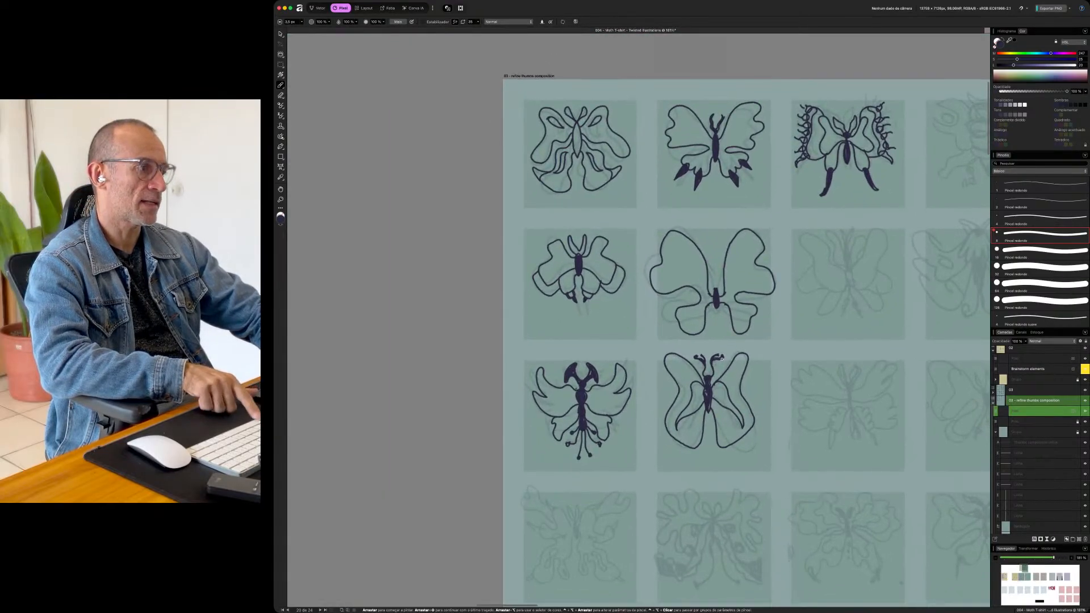
pyautogui.click(782, 324)
pyautogui.moveTo(803, 309)
pyautogui.mouseDown()
pyautogui.moveTo(654, 226)
pyautogui.moveTo(672, 212)
pyautogui.moveTo(689, 227)
pyautogui.mouseUp()
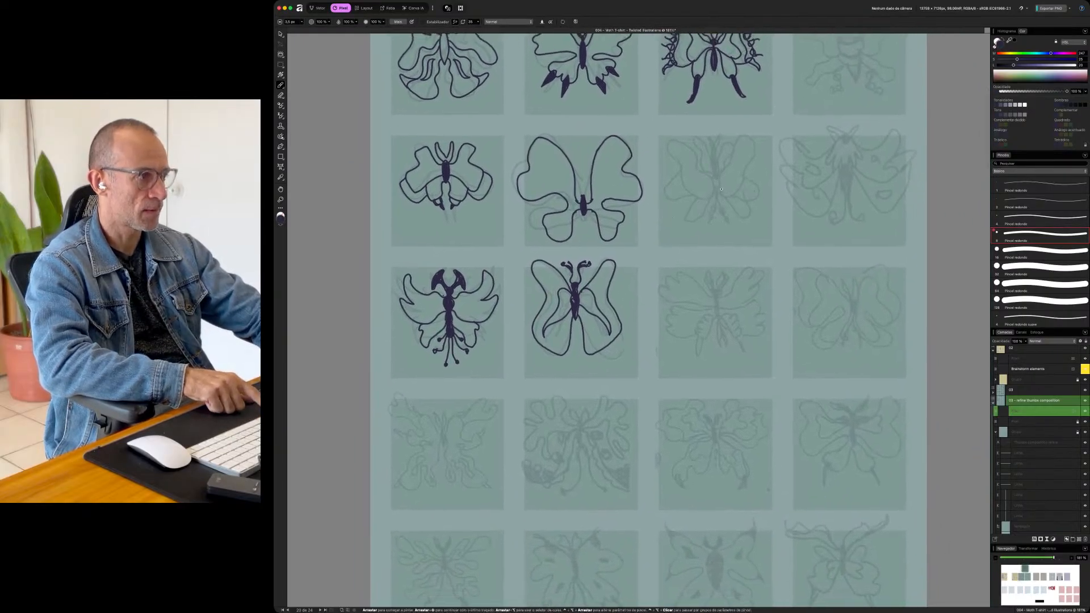
pyautogui.moveTo(734, 164); pyautogui.dragTo(735, 187)
pyautogui.scroll(5, 769, 180)
pyautogui.scroll(1, 769, 181)
pyautogui.moveTo(836, 167); pyautogui.dragTo(705, 379)
pyautogui.scroll(4, 791, 218)
pyautogui.moveTo(800, 214)
pyautogui.mouseDown()
pyautogui.moveTo(810, 265)
pyautogui.moveTo(783, 376)
pyautogui.mouseUp()
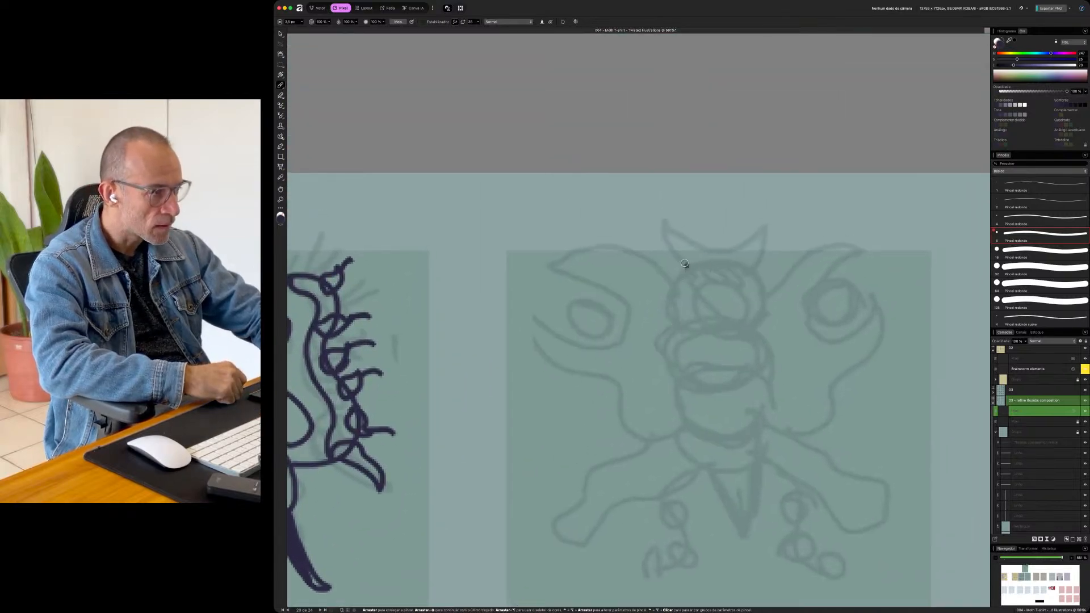
pyautogui.moveTo(681, 278)
pyautogui.mouseDown()
pyautogui.moveTo(663, 223)
pyautogui.moveTo(680, 204)
pyautogui.moveTo(697, 201)
pyautogui.moveTo(687, 232)
pyautogui.moveTo(740, 247)
pyautogui.moveTo(763, 222)
pyautogui.moveTo(750, 203)
pyautogui.mouseUp()
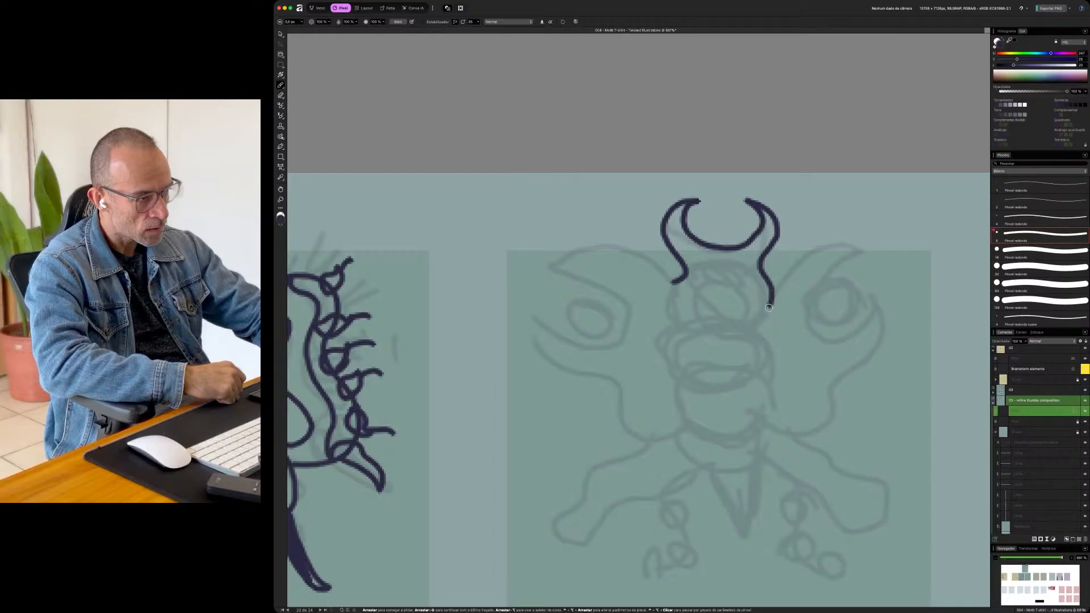
pyautogui.moveTo(775, 358)
pyautogui.mouseDown()
pyautogui.moveTo(759, 384)
pyautogui.moveTo(758, 435)
pyautogui.mouseUp()
pyautogui.moveTo(756, 482)
pyautogui.mouseDown()
pyautogui.moveTo(735, 543)
pyautogui.moveTo(702, 469)
pyautogui.moveTo(688, 383)
pyautogui.moveTo(669, 363)
pyautogui.moveTo(687, 271)
pyautogui.mouseUp()
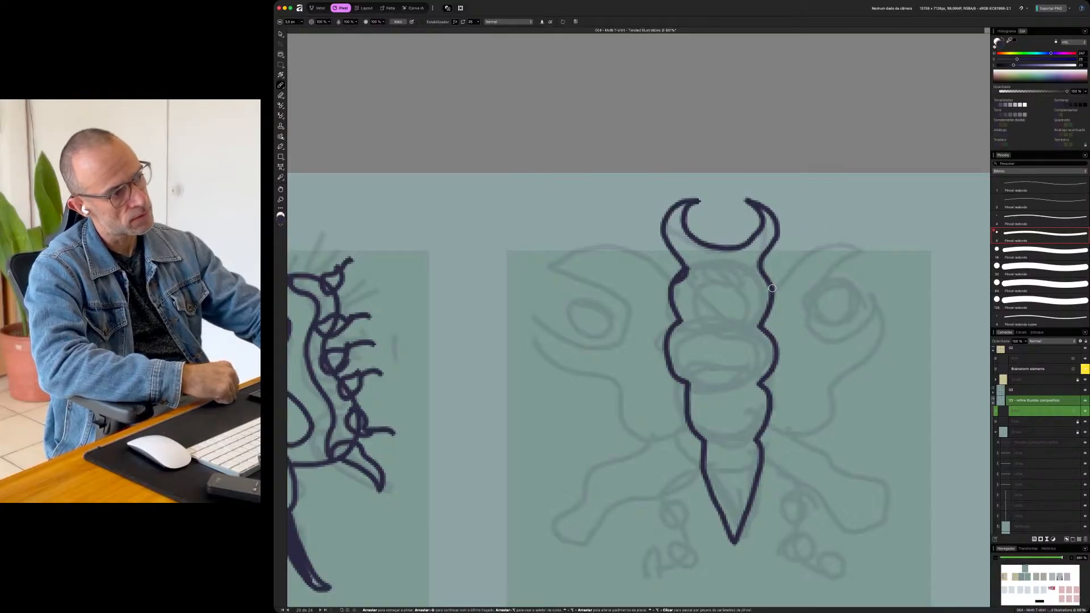
# - Outline the upper wings with long swept tips and scalloped edges, and add a spiral curl inside each wing's notch
pyautogui.moveTo(784, 278)
pyautogui.mouseDown()
pyautogui.moveTo(855, 233)
pyautogui.moveTo(920, 240)
pyautogui.moveTo(880, 243)
pyautogui.moveTo(829, 276)
pyautogui.moveTo(818, 318)
pyautogui.moveTo(857, 335)
pyautogui.moveTo(872, 299)
pyautogui.moveTo(892, 326)
pyautogui.moveTo(849, 431)
pyautogui.moveTo(784, 440)
pyautogui.moveTo(771, 429)
pyautogui.mouseUp()
pyautogui.moveTo(671, 281)
pyautogui.mouseDown()
pyautogui.moveTo(650, 256)
pyautogui.moveTo(590, 233)
pyautogui.moveTo(537, 252)
pyautogui.moveTo(621, 287)
pyautogui.mouseUp()
pyautogui.moveTo(627, 329)
pyautogui.mouseDown()
pyautogui.moveTo(572, 339)
pyautogui.moveTo(543, 319)
pyautogui.moveTo(578, 374)
pyautogui.moveTo(596, 379)
pyautogui.moveTo(591, 413)
pyautogui.moveTo(629, 439)
pyautogui.moveTo(679, 433)
pyautogui.mouseUp()
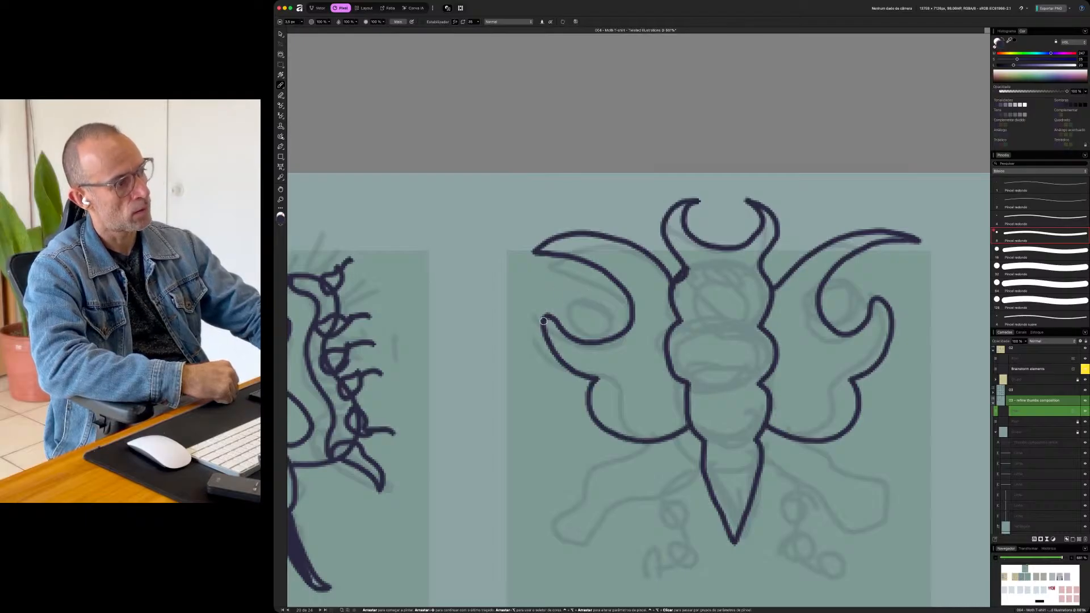
pyautogui.moveTo(563, 289)
pyautogui.mouseDown()
pyautogui.moveTo(592, 288)
pyautogui.moveTo(609, 310)
pyautogui.moveTo(572, 310)
pyautogui.mouseUp()
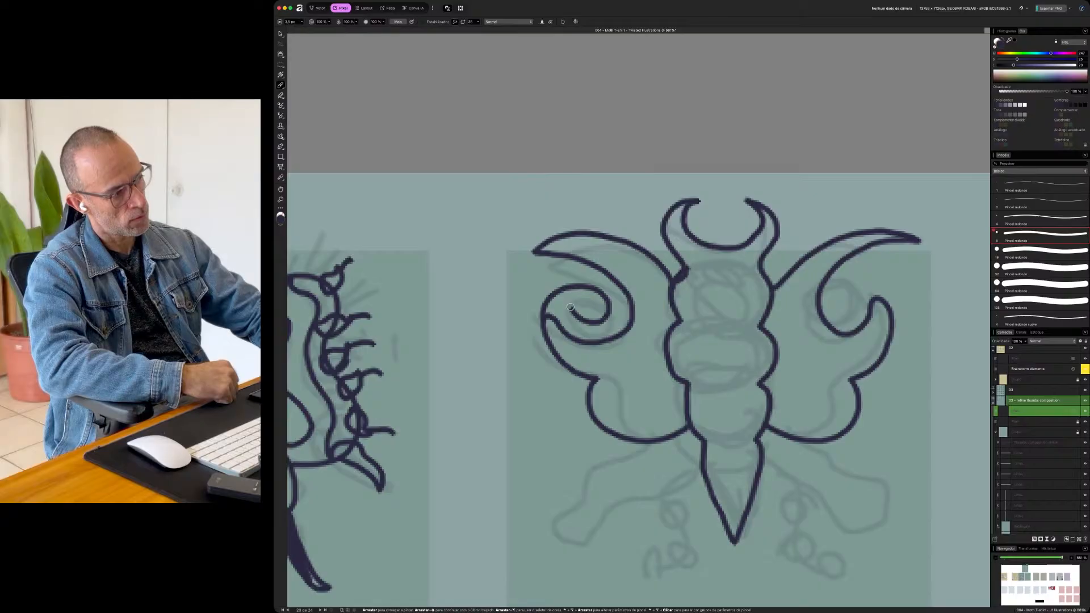
pyautogui.moveTo(859, 280)
pyautogui.mouseDown()
pyautogui.moveTo(825, 287)
pyautogui.moveTo(825, 299)
pyautogui.moveTo(854, 281)
pyautogui.mouseUp()
pyautogui.press('super+z')
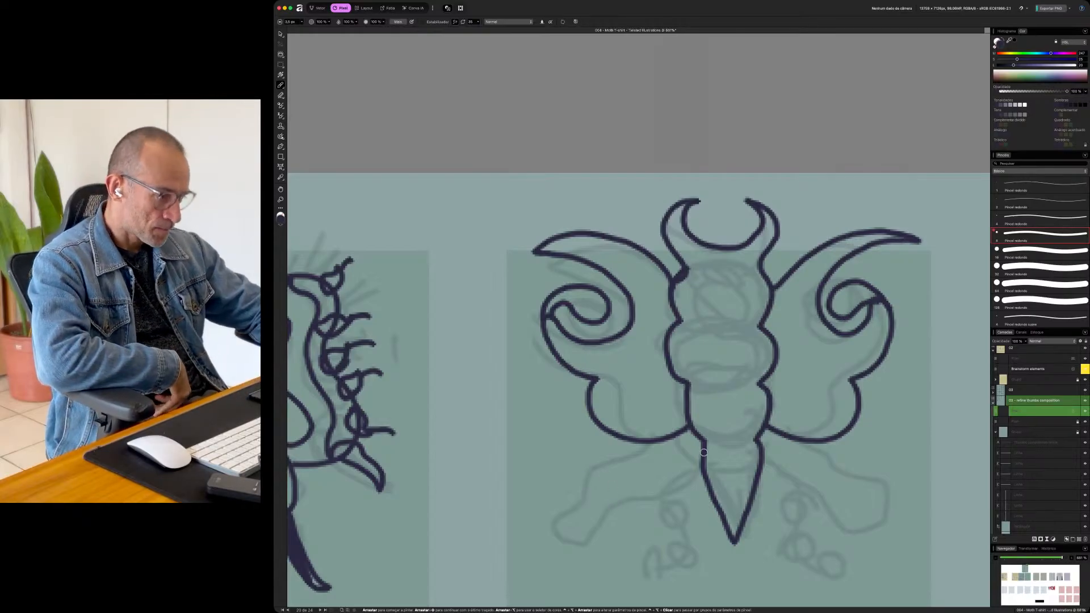
# - Outline the flared, wavy lower wings and add a winding tail beneath each one
pyautogui.moveTo(691, 466)
pyautogui.mouseDown()
pyautogui.moveTo(574, 558)
pyautogui.moveTo(542, 549)
pyautogui.moveTo(525, 503)
pyautogui.mouseUp()
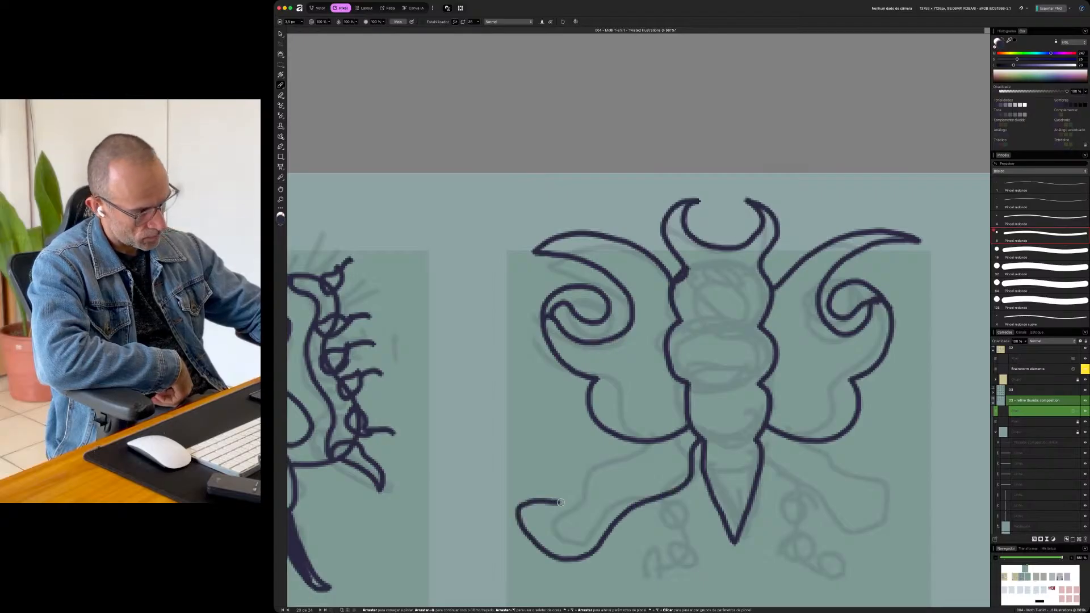
pyautogui.moveTo(585, 465); pyautogui.dragTo(640, 440)
pyautogui.moveTo(759, 436); pyautogui.dragTo(780, 477)
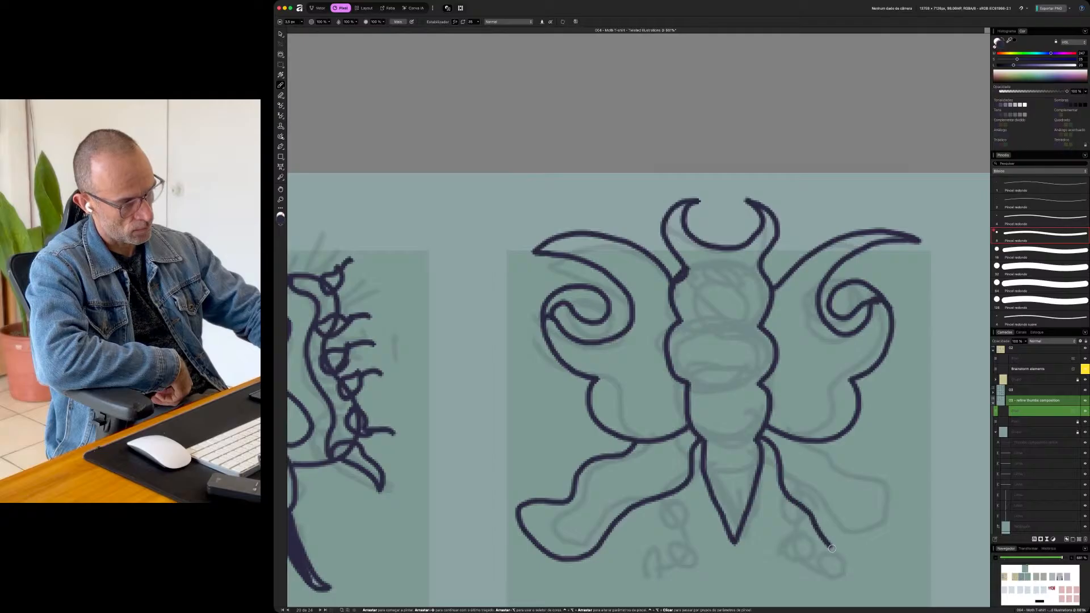
pyautogui.moveTo(886, 561); pyautogui.dragTo(919, 514)
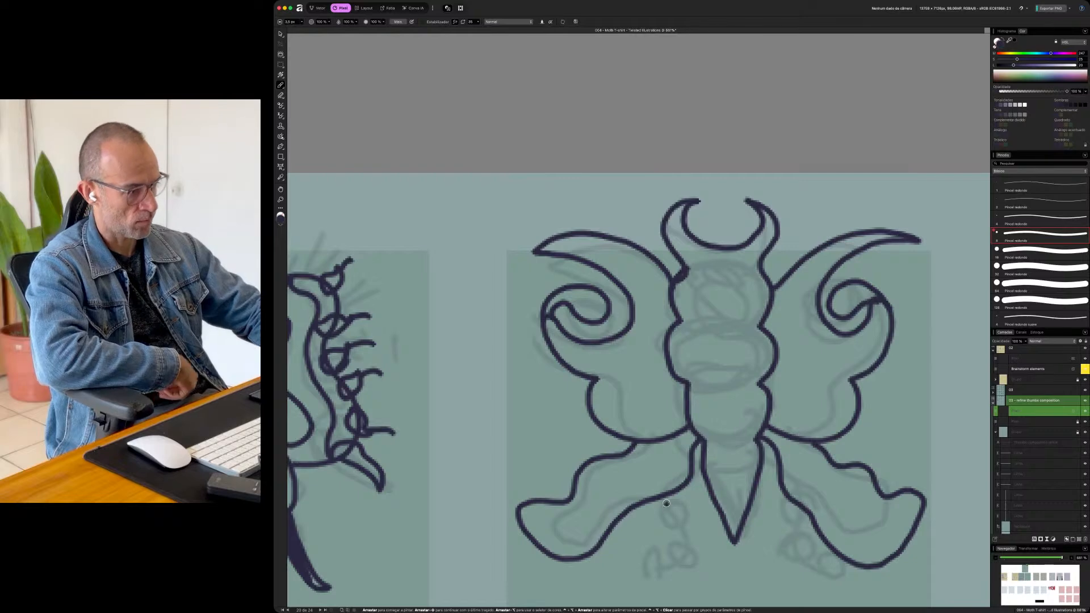
pyautogui.scroll(-3, 699, 454)
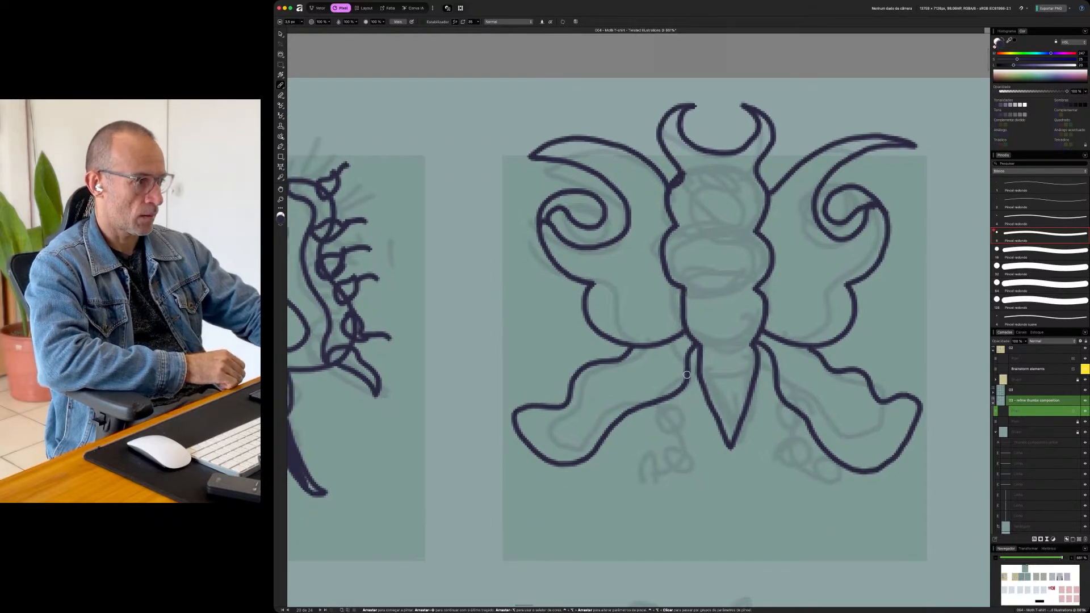
pyautogui.moveTo(683, 468)
pyautogui.mouseDown()
pyautogui.moveTo(618, 460)
pyautogui.moveTo(612, 476)
pyautogui.mouseUp()
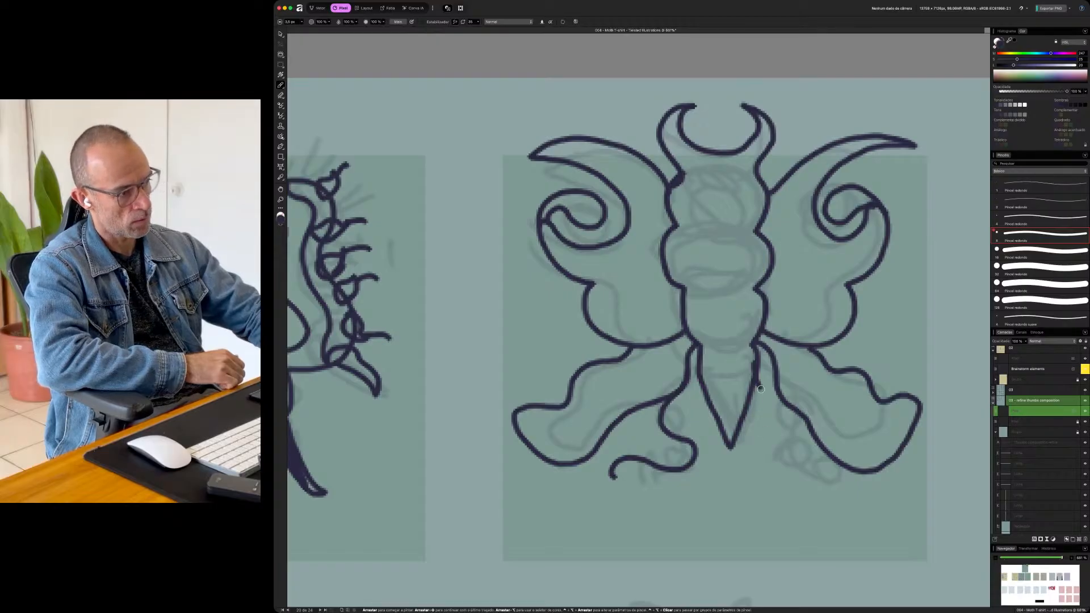
pyautogui.moveTo(802, 476); pyautogui.dragTo(822, 492)
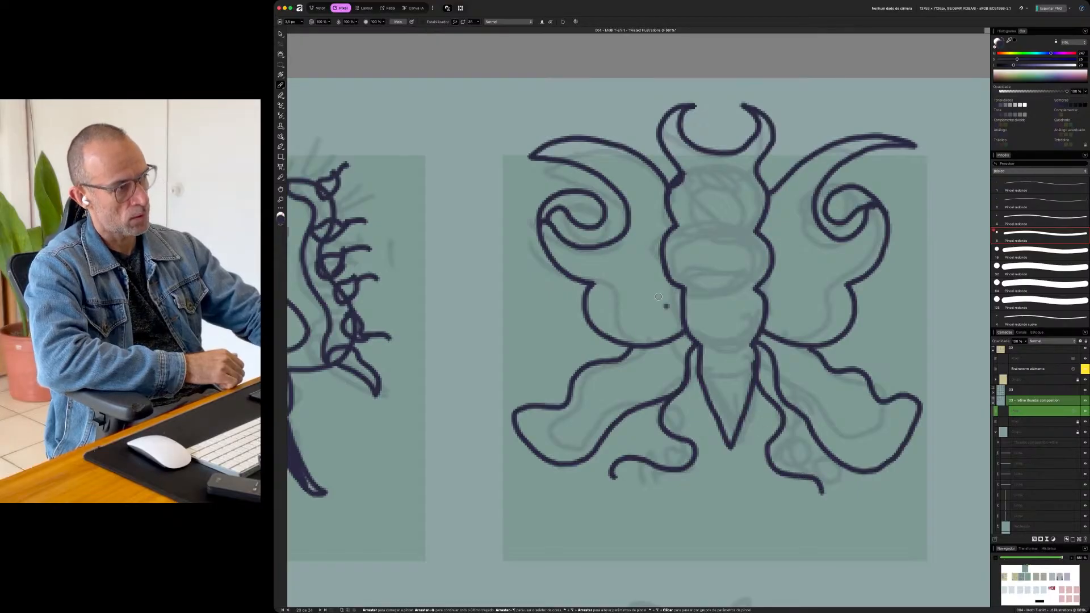
# - Add curled ends to the upper wing tips and both tails, and divide the body into segments with curved lines
pyautogui.moveTo(529, 152); pyautogui.dragTo(501, 225)
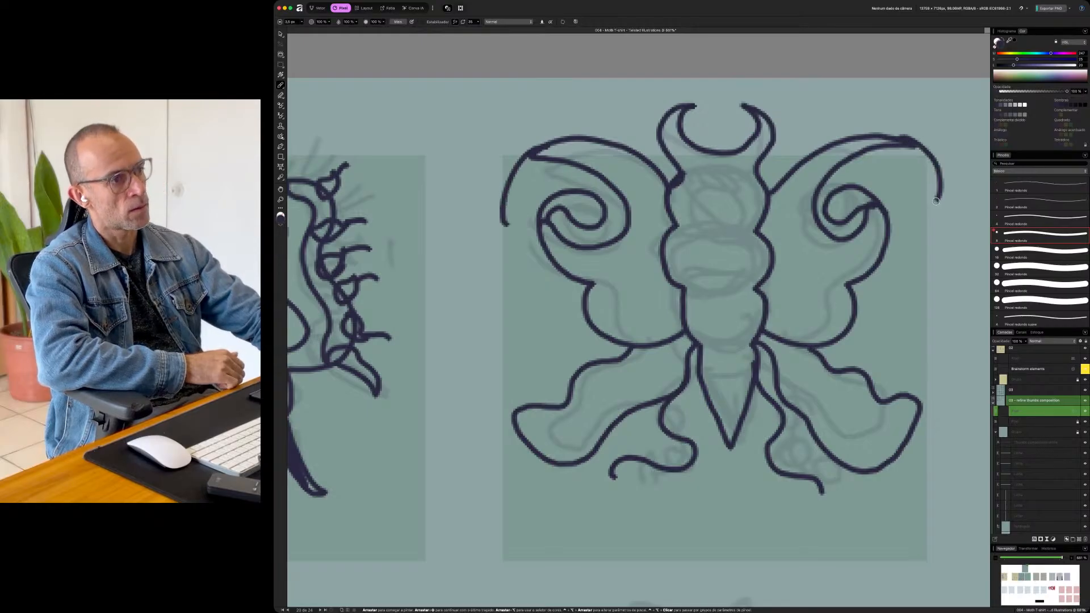
pyautogui.moveTo(922, 193); pyautogui.dragTo(937, 182)
pyautogui.moveTo(500, 205); pyautogui.dragTo(520, 228)
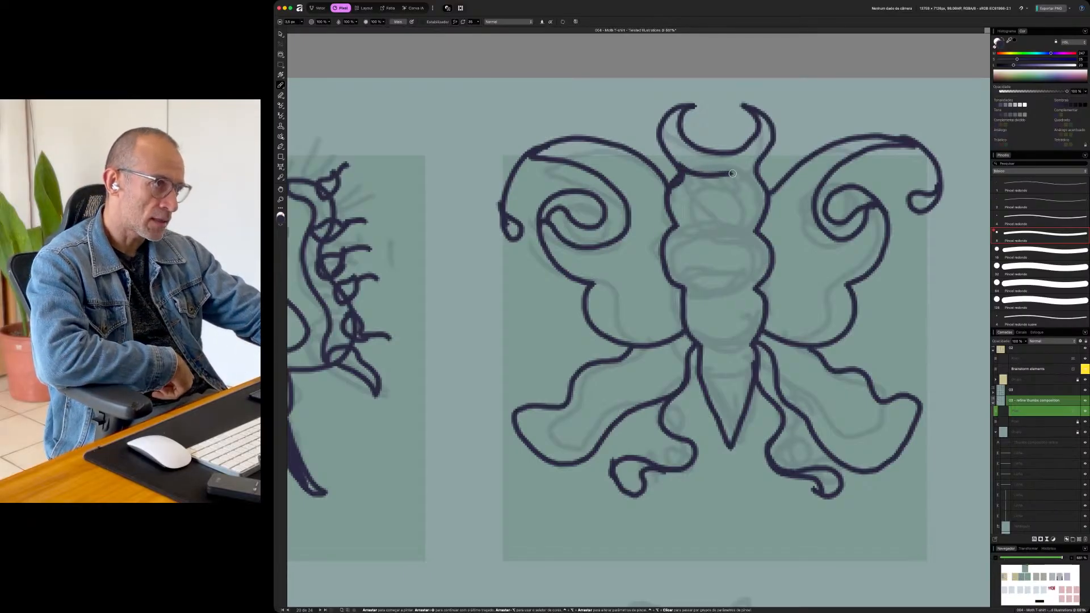
pyautogui.moveTo(724, 234); pyautogui.dragTo(683, 229)
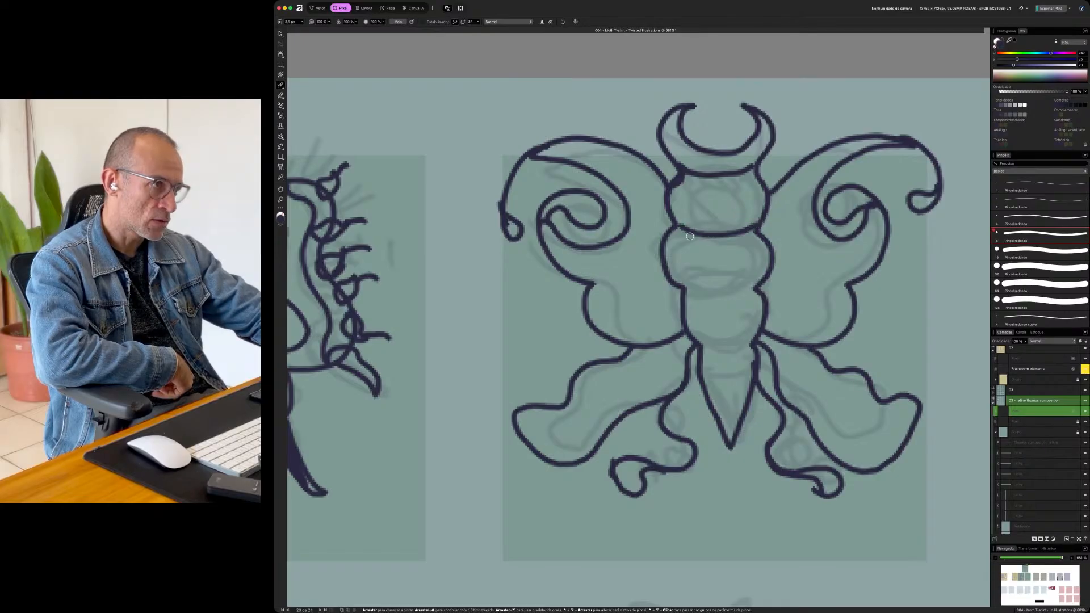
pyautogui.moveTo(716, 293); pyautogui.dragTo(681, 290)
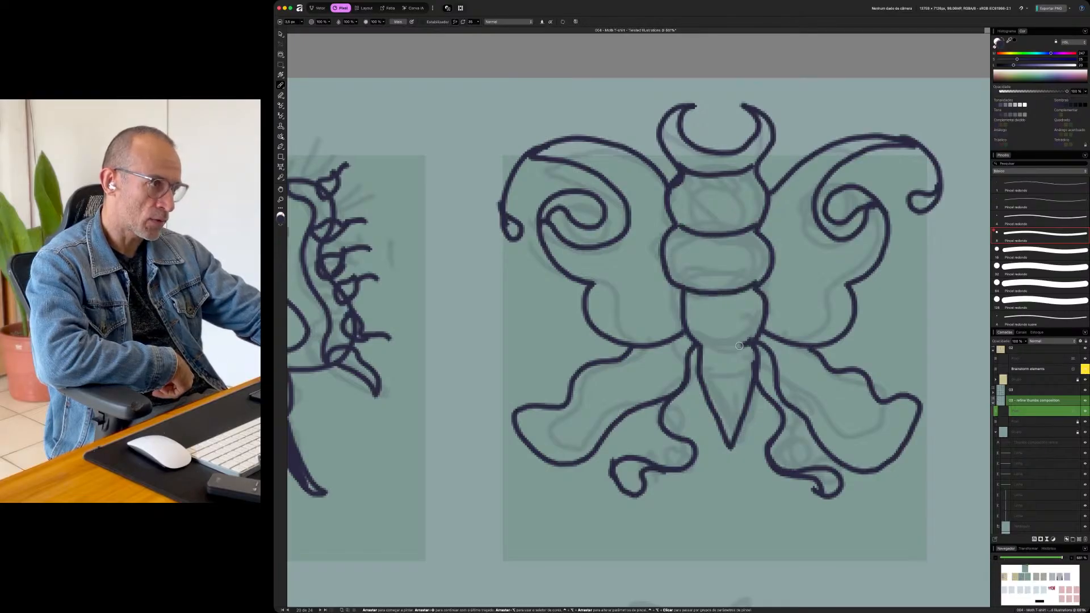
# - Draw a solid body with a round head, bulging thorax and drop-shaped abdomen over the third sketch in the second row
pyautogui.scroll(-5, 638, 465)
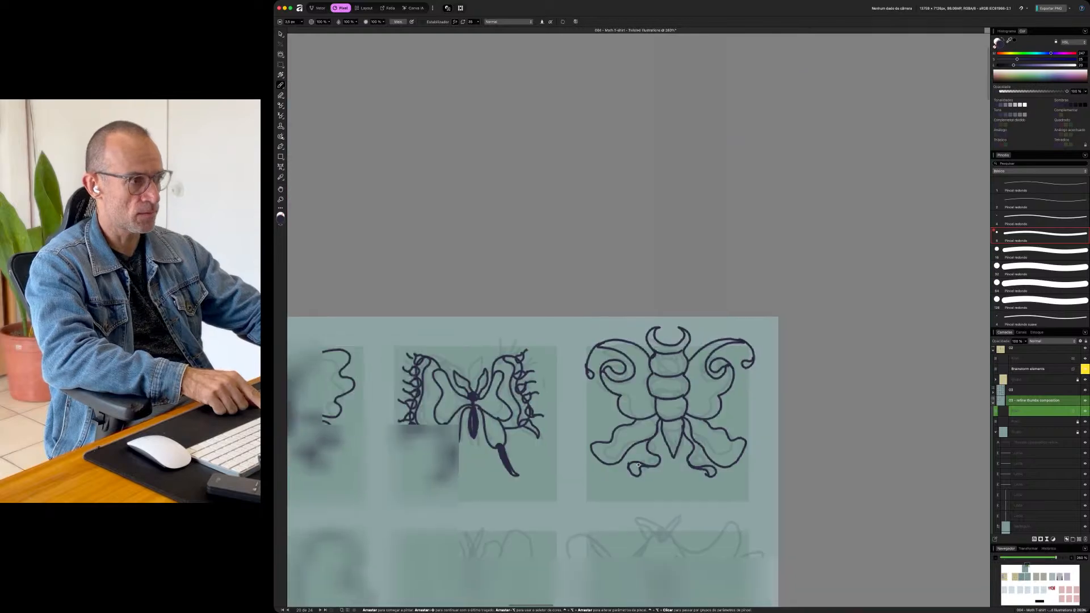
pyautogui.scroll(-2, 638, 465)
pyautogui.moveTo(608, 506); pyautogui.dragTo(749, 315)
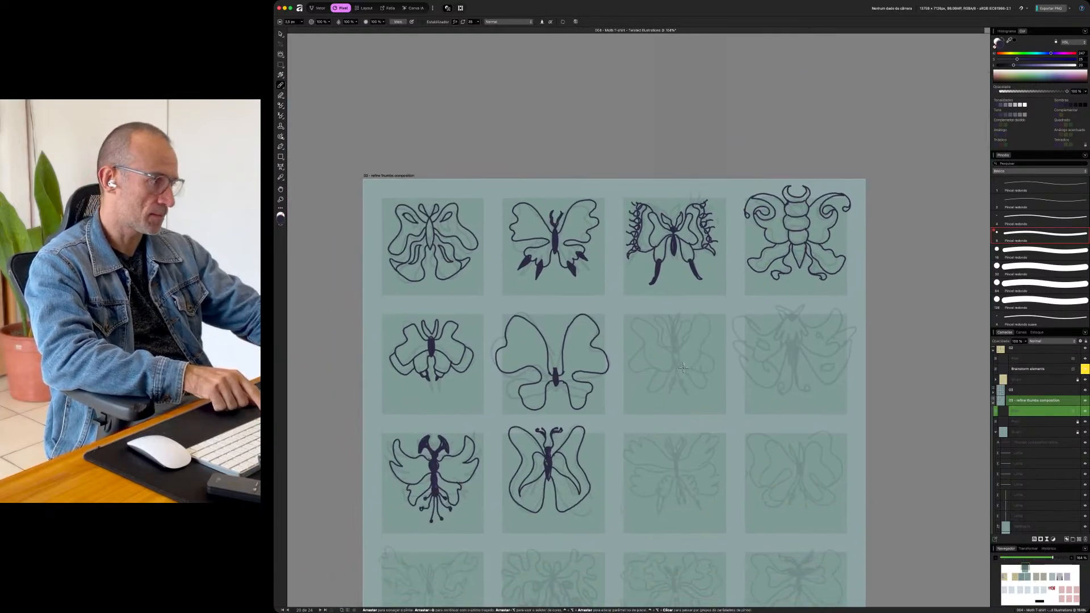
pyautogui.scroll(8, 684, 367)
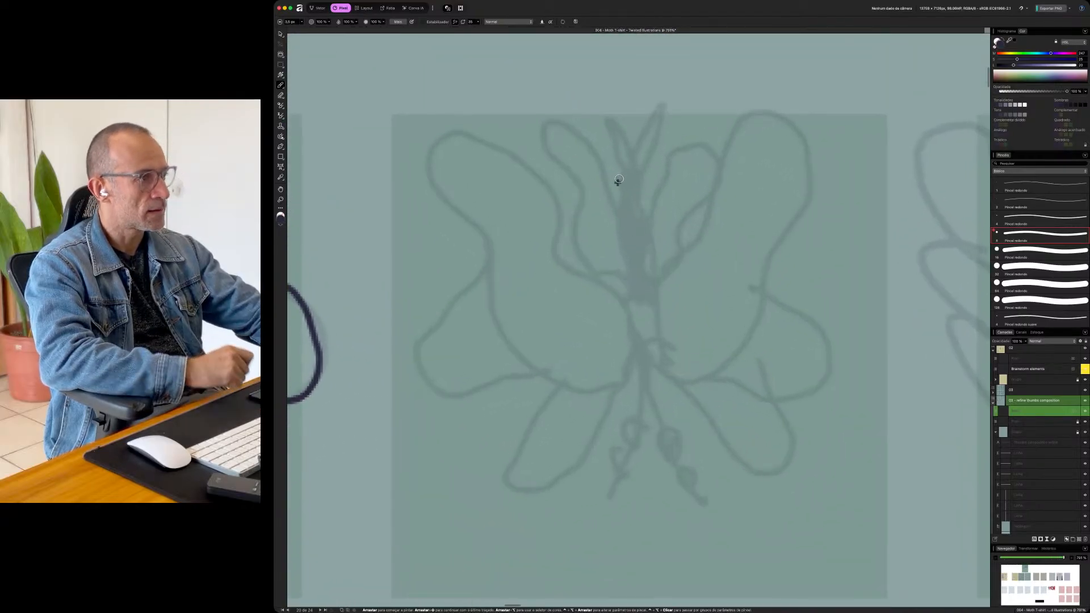
pyautogui.moveTo(627, 202); pyautogui.dragTo(632, 189)
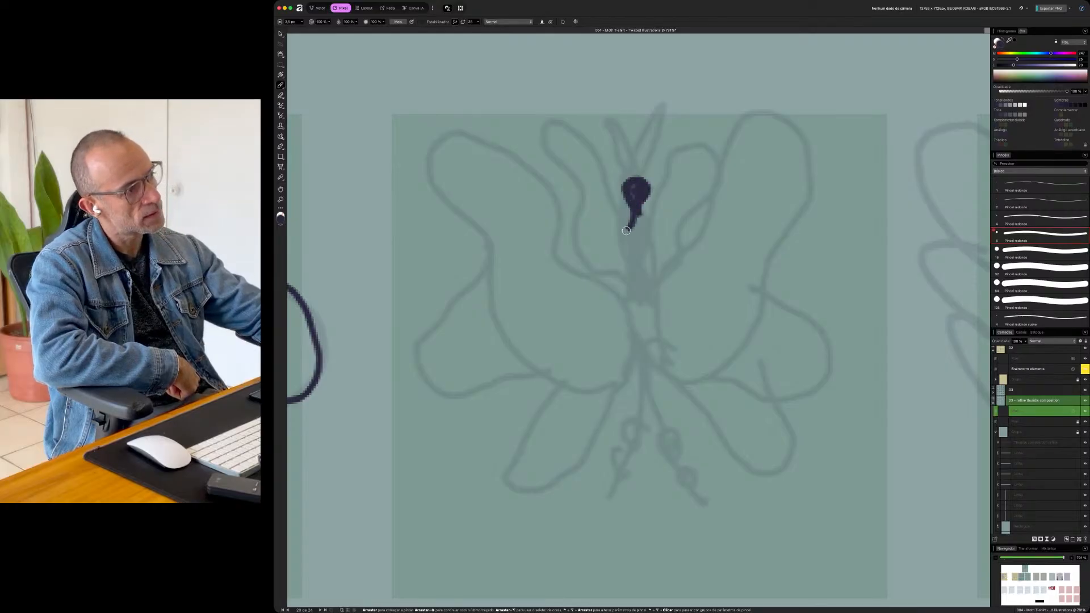
pyautogui.moveTo(654, 234); pyautogui.dragTo(649, 289)
pyautogui.moveTo(612, 246)
pyautogui.mouseDown()
pyautogui.moveTo(638, 284)
pyautogui.moveTo(629, 338)
pyautogui.mouseUp()
pyautogui.moveTo(648, 280)
pyautogui.mouseDown()
pyautogui.moveTo(656, 362)
pyautogui.moveTo(622, 361)
pyautogui.moveTo(629, 335)
pyautogui.moveTo(643, 358)
pyautogui.moveTo(645, 345)
pyautogui.moveTo(638, 238)
pyautogui.moveTo(619, 253)
pyautogui.mouseUp()
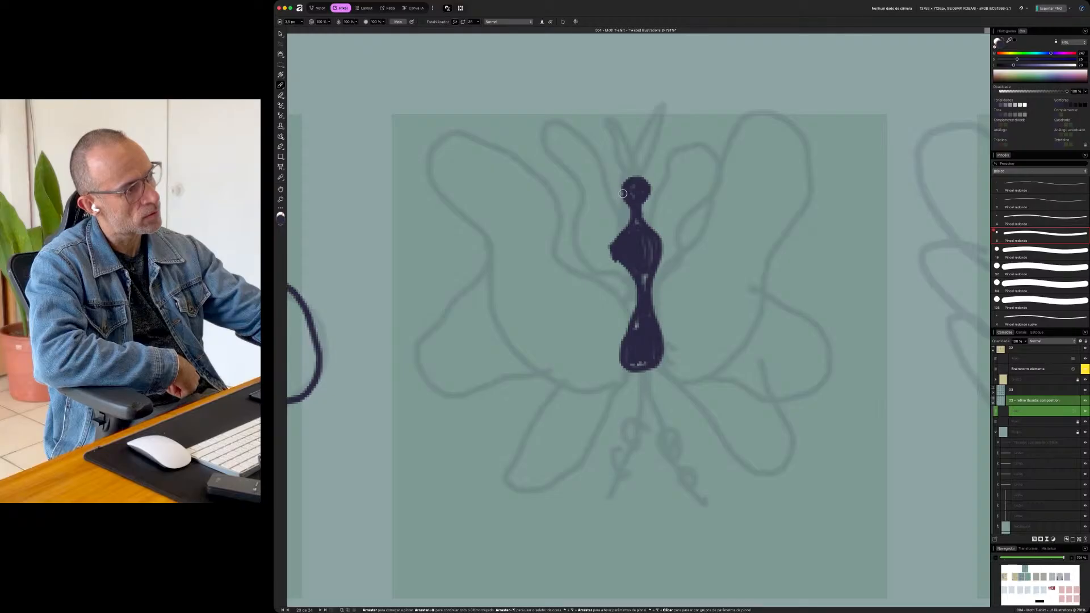
# - Add two looped antennae to the head and a narrow upswept inner wing with a notched tip on each side
pyautogui.moveTo(641, 173)
pyautogui.mouseDown()
pyautogui.moveTo(656, 139)
pyautogui.moveTo(649, 190)
pyautogui.mouseUp()
pyautogui.moveTo(608, 234)
pyautogui.mouseDown()
pyautogui.moveTo(589, 153)
pyautogui.moveTo(570, 131)
pyautogui.moveTo(529, 125)
pyautogui.moveTo(561, 159)
pyautogui.moveTo(536, 155)
pyautogui.moveTo(574, 209)
pyautogui.moveTo(589, 264)
pyautogui.moveTo(623, 273)
pyautogui.mouseUp()
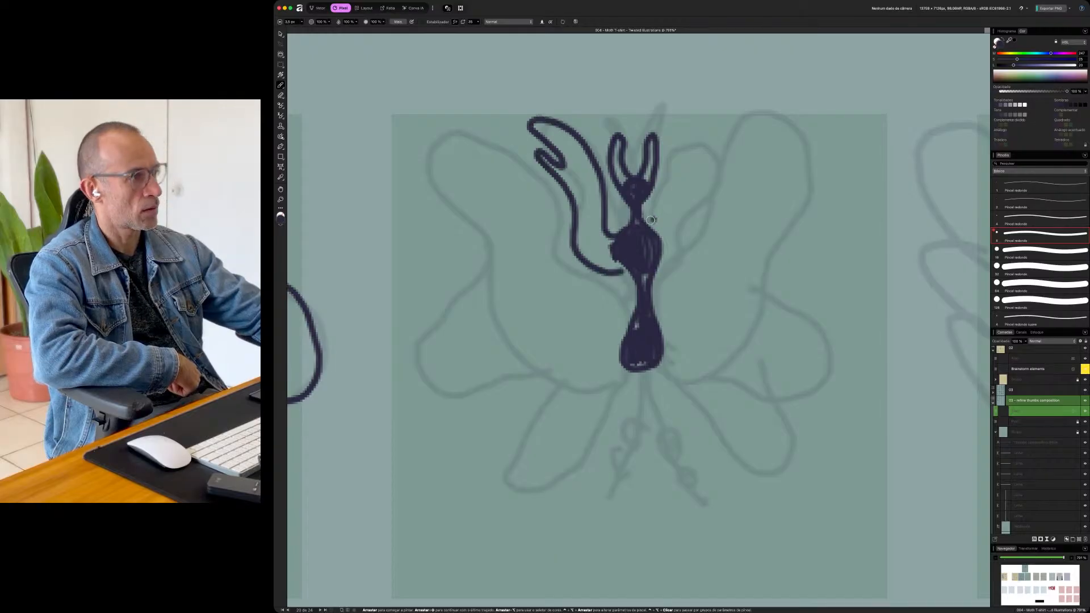
pyautogui.moveTo(656, 229)
pyautogui.mouseDown()
pyautogui.moveTo(674, 142)
pyautogui.moveTo(690, 118)
pyautogui.moveTo(706, 133)
pyautogui.moveTo(695, 164)
pyautogui.moveTo(709, 162)
pyautogui.moveTo(688, 200)
pyautogui.mouseUp()
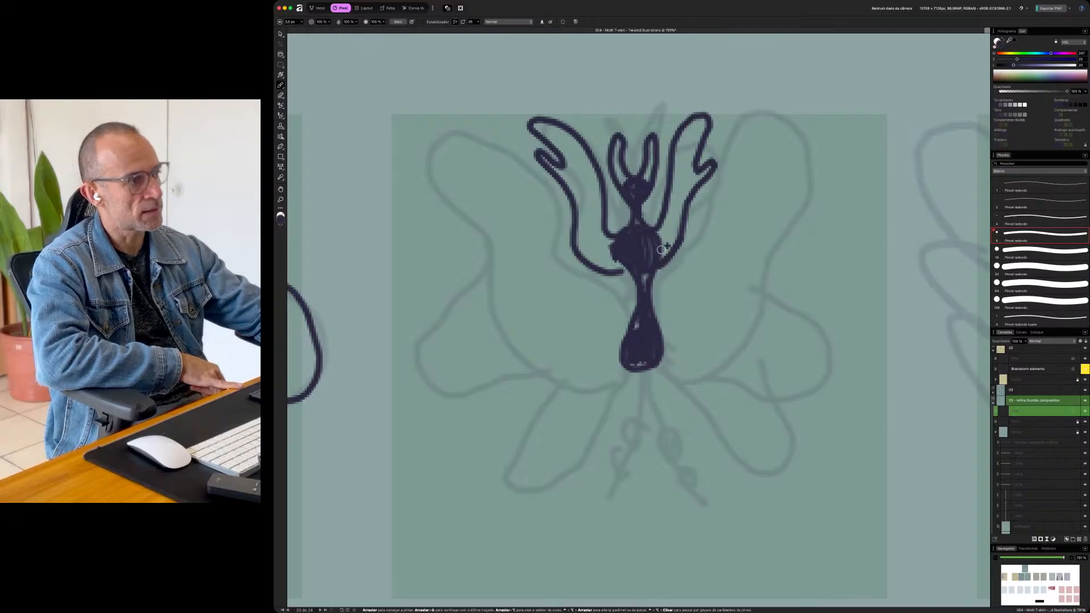
# - Outline the long wavy outer upper wings and the lobed, notched lower wings on both sides of the body
pyautogui.moveTo(647, 275)
pyautogui.mouseDown()
pyautogui.moveTo(686, 254)
pyautogui.moveTo(706, 214)
pyautogui.mouseUp()
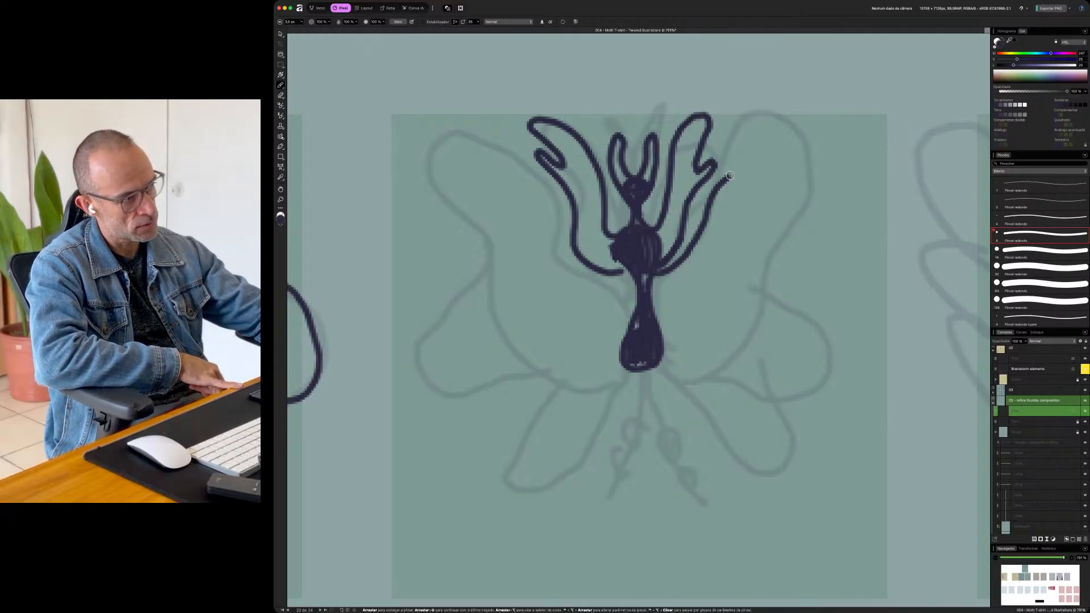
pyautogui.moveTo(750, 143)
pyautogui.mouseDown()
pyautogui.moveTo(792, 134)
pyautogui.moveTo(758, 181)
pyautogui.moveTo(731, 254)
pyautogui.moveTo(764, 230)
pyautogui.moveTo(787, 176)
pyautogui.moveTo(807, 195)
pyautogui.moveTo(743, 339)
pyautogui.moveTo(659, 365)
pyautogui.mouseUp()
pyautogui.moveTo(608, 286)
pyautogui.mouseDown()
pyautogui.moveTo(558, 256)
pyautogui.moveTo(553, 200)
pyautogui.moveTo(492, 136)
pyautogui.moveTo(460, 130)
pyautogui.moveTo(466, 161)
pyautogui.moveTo(524, 245)
pyautogui.moveTo(524, 293)
pyautogui.moveTo(482, 216)
pyautogui.moveTo(444, 184)
pyautogui.moveTo(443, 203)
pyautogui.moveTo(473, 273)
pyautogui.moveTo(513, 325)
pyautogui.moveTo(537, 322)
pyautogui.moveTo(586, 360)
pyautogui.moveTo(608, 360)
pyautogui.moveTo(673, 334)
pyautogui.moveTo(701, 299)
pyautogui.moveTo(734, 291)
pyautogui.moveTo(798, 316)
pyautogui.moveTo(832, 350)
pyautogui.moveTo(819, 369)
pyautogui.moveTo(842, 398)
pyautogui.moveTo(826, 408)
pyautogui.moveTo(801, 376)
pyautogui.moveTo(784, 382)
pyautogui.moveTo(797, 404)
pyautogui.moveTo(788, 418)
pyautogui.moveTo(730, 371)
pyautogui.moveTo(687, 383)
pyautogui.moveTo(642, 353)
pyautogui.moveTo(627, 369)
pyautogui.moveTo(608, 306)
pyautogui.moveTo(591, 296)
pyautogui.moveTo(525, 327)
pyautogui.moveTo(458, 332)
pyautogui.moveTo(419, 403)
pyautogui.moveTo(459, 390)
pyautogui.moveTo(456, 422)
pyautogui.moveTo(510, 418)
pyautogui.moveTo(552, 381)
pyautogui.moveTo(623, 366)
pyautogui.moveTo(606, 423)
pyautogui.moveTo(534, 501)
pyautogui.moveTo(544, 446)
pyautogui.moveTo(515, 465)
pyautogui.moveTo(570, 401)
pyautogui.moveTo(639, 382)
pyautogui.moveTo(707, 438)
pyautogui.moveTo(752, 502)
pyautogui.moveTo(742, 435)
pyautogui.moveTo(661, 358)
pyautogui.mouseUp()
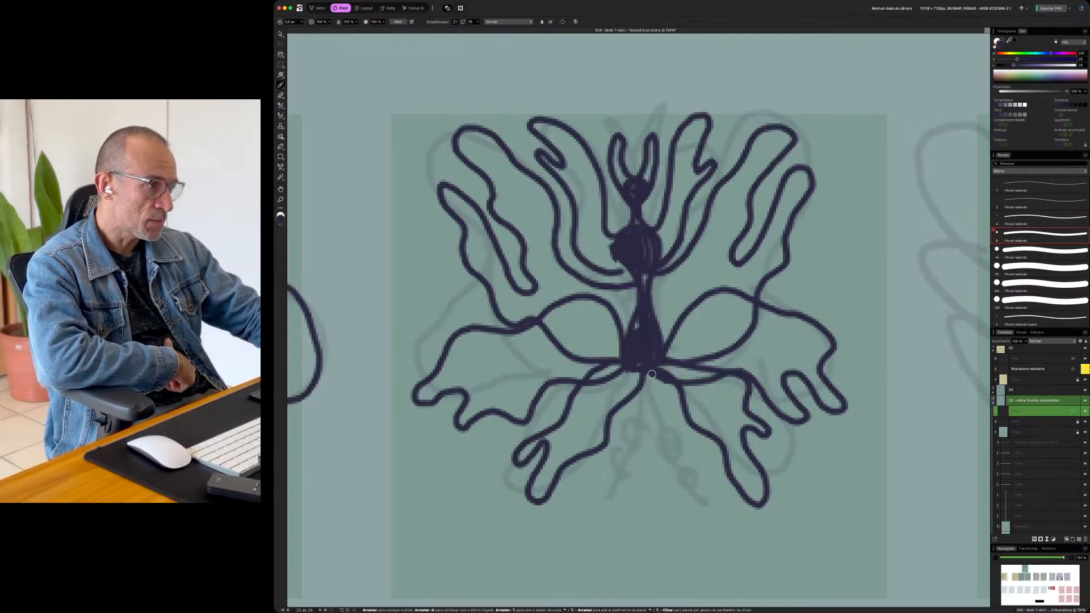
# - Draw narrow wavy looped lobes fanning out beneath the body between the lower wings of the third second-row butterfly
pyautogui.moveTo(660, 376)
pyautogui.mouseDown()
pyautogui.moveTo(668, 405)
pyautogui.moveTo(655, 431)
pyautogui.moveTo(648, 523)
pyautogui.moveTo(634, 501)
pyautogui.moveTo(624, 414)
pyautogui.moveTo(644, 379)
pyautogui.moveTo(643, 514)
pyautogui.mouseUp()
pyautogui.moveTo(658, 424)
pyautogui.mouseDown()
pyautogui.moveTo(680, 493)
pyautogui.moveTo(707, 514)
pyautogui.mouseUp()
pyautogui.moveTo(624, 435)
pyautogui.mouseDown()
pyautogui.moveTo(586, 522)
pyautogui.moveTo(573, 521)
pyautogui.moveTo(570, 504)
pyautogui.moveTo(602, 460)
pyautogui.moveTo(635, 434)
pyautogui.moveTo(657, 437)
pyautogui.moveTo(652, 421)
pyautogui.moveTo(706, 492)
pyautogui.mouseUp()
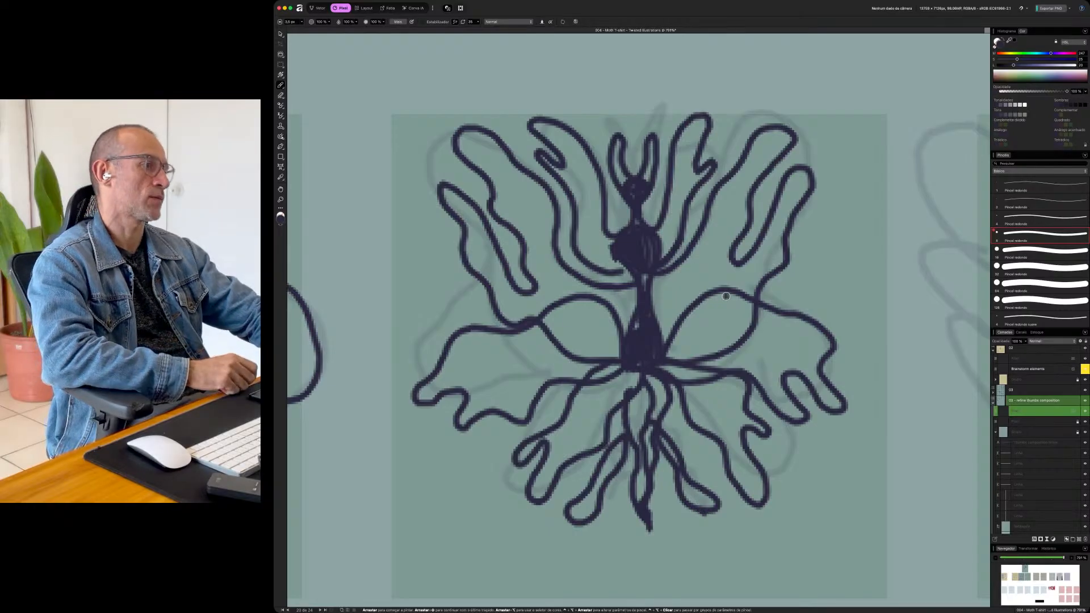
# - Draw a triangular head with two antennae ending in solid rounded tips over the fourth sketch in the second row
pyautogui.hscroll(5, 699, 508)
pyautogui.scroll(2, 699, 508)
pyautogui.scroll(-5, 699, 427)
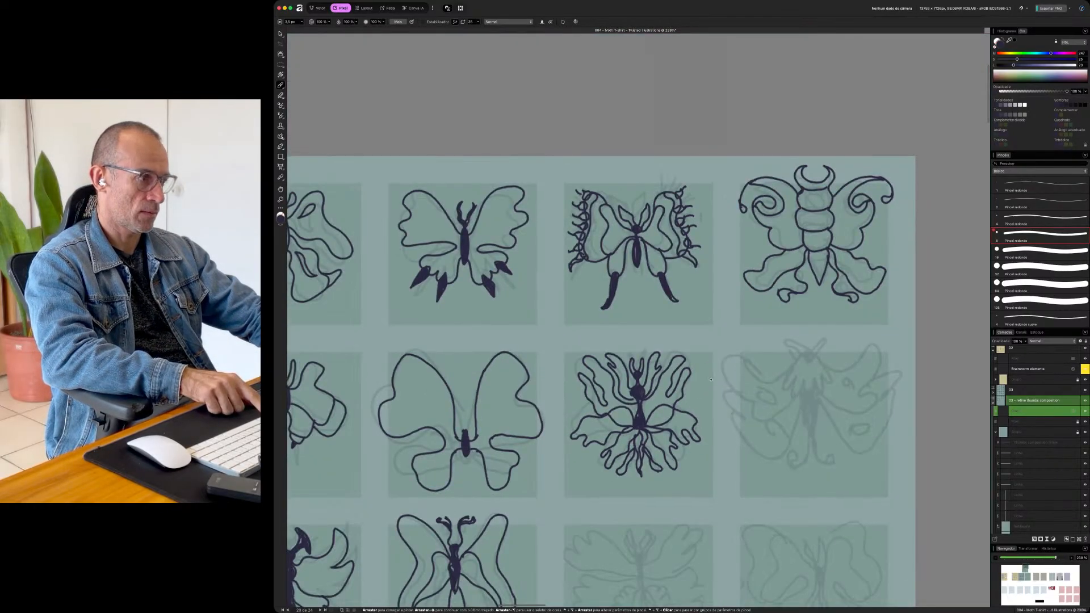
pyautogui.scroll(1, 709, 391)
pyautogui.scroll(3, 711, 380)
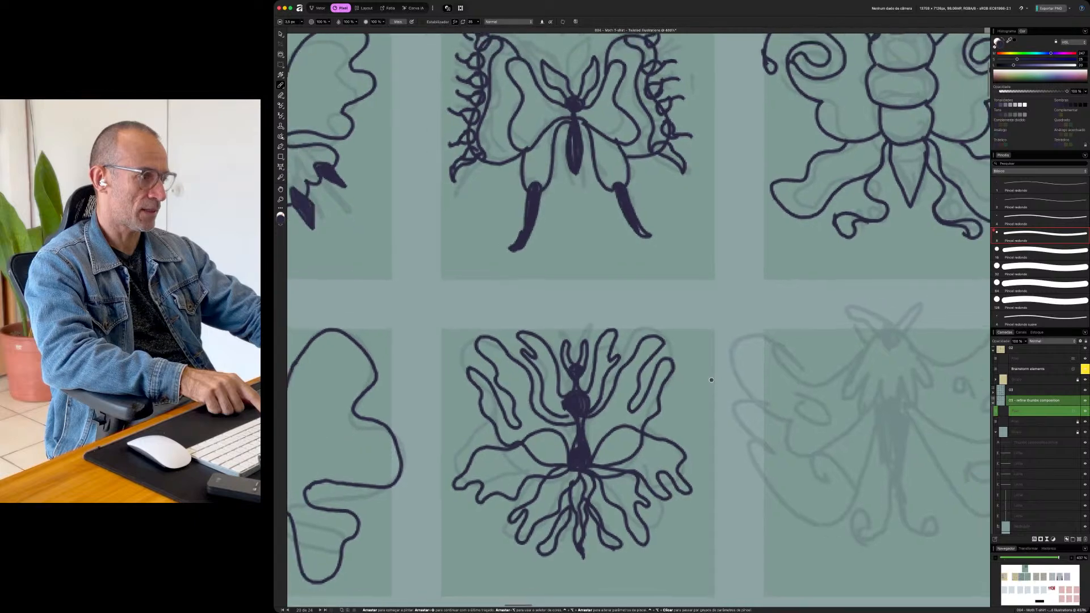
pyautogui.moveTo(797, 376)
pyautogui.mouseDown()
pyautogui.moveTo(719, 322)
pyautogui.moveTo(706, 295)
pyautogui.mouseUp()
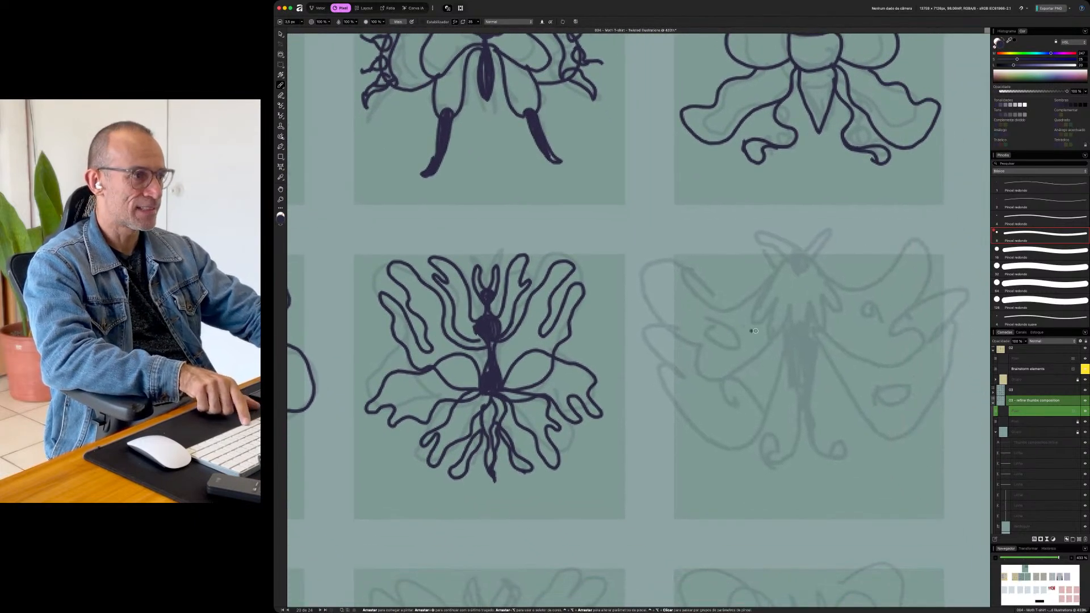
pyautogui.moveTo(786, 318)
pyautogui.mouseDown()
pyautogui.moveTo(747, 342)
pyautogui.moveTo(726, 340)
pyautogui.mouseUp()
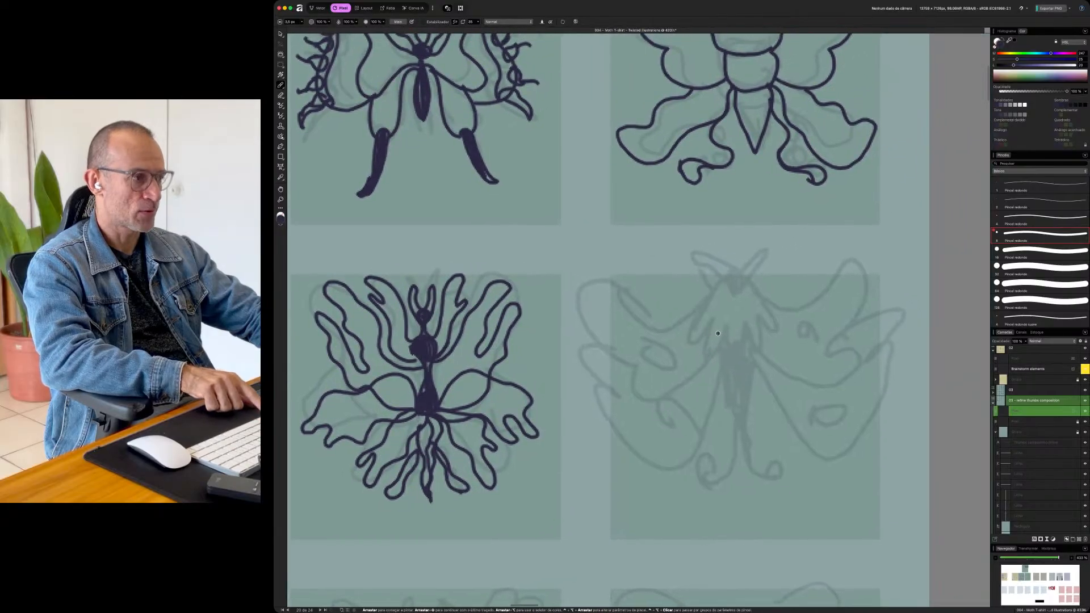
pyautogui.scroll(4, 726, 340)
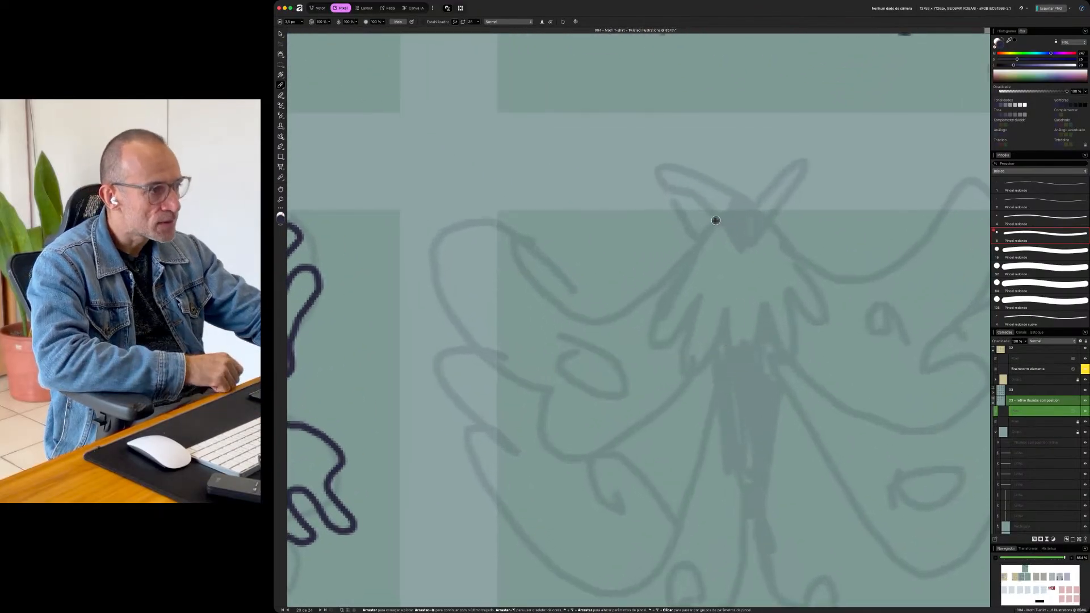
pyautogui.moveTo(702, 210)
pyautogui.mouseDown()
pyautogui.moveTo(746, 266)
pyautogui.moveTo(763, 242)
pyautogui.mouseUp()
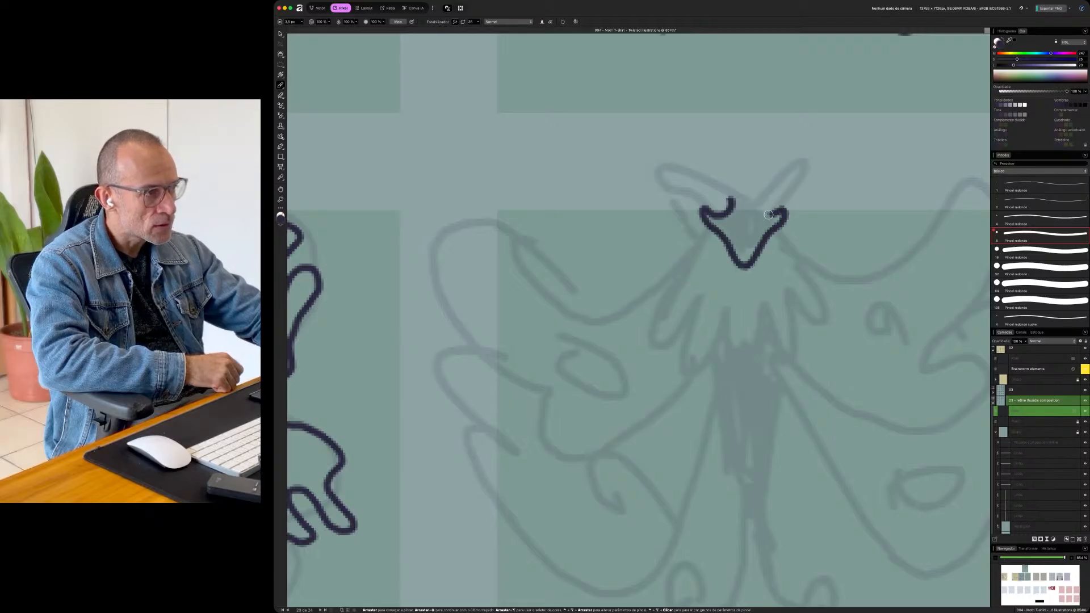
pyautogui.moveTo(730, 187)
pyautogui.mouseDown()
pyautogui.moveTo(664, 158)
pyautogui.moveTo(702, 212)
pyautogui.mouseUp()
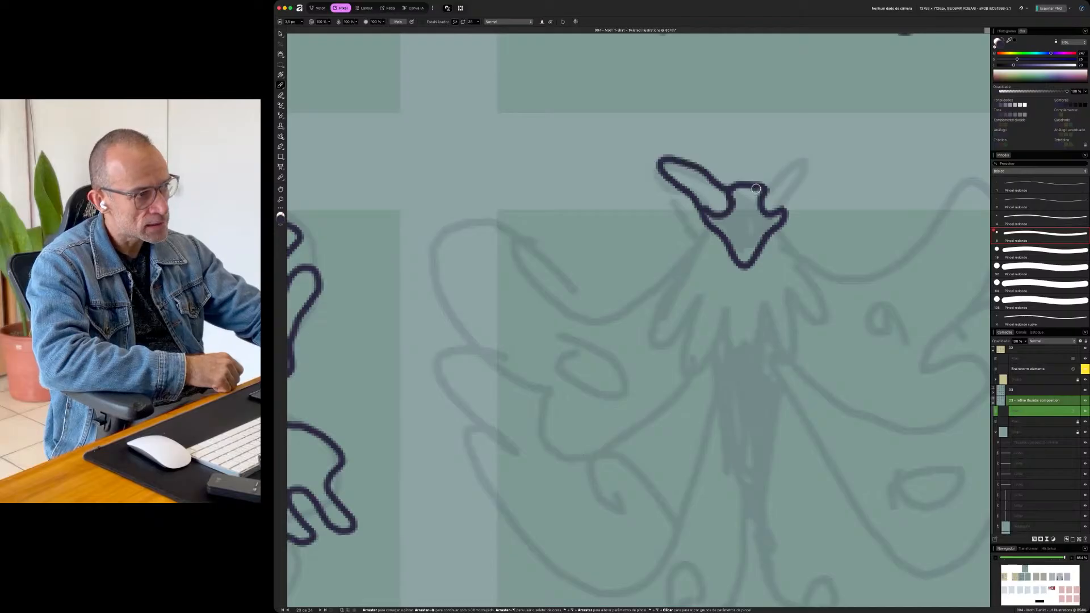
pyautogui.moveTo(784, 168)
pyautogui.mouseDown()
pyautogui.moveTo(805, 152)
pyautogui.moveTo(807, 177)
pyautogui.moveTo(776, 218)
pyautogui.moveTo(796, 162)
pyautogui.mouseUp()
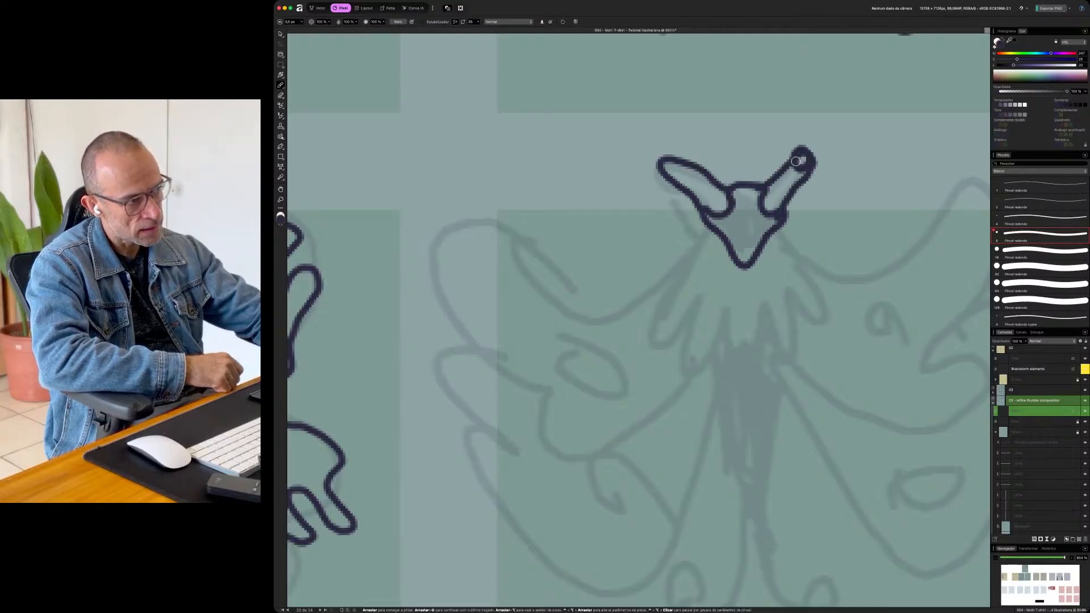
pyautogui.moveTo(677, 157); pyautogui.dragTo(667, 163)
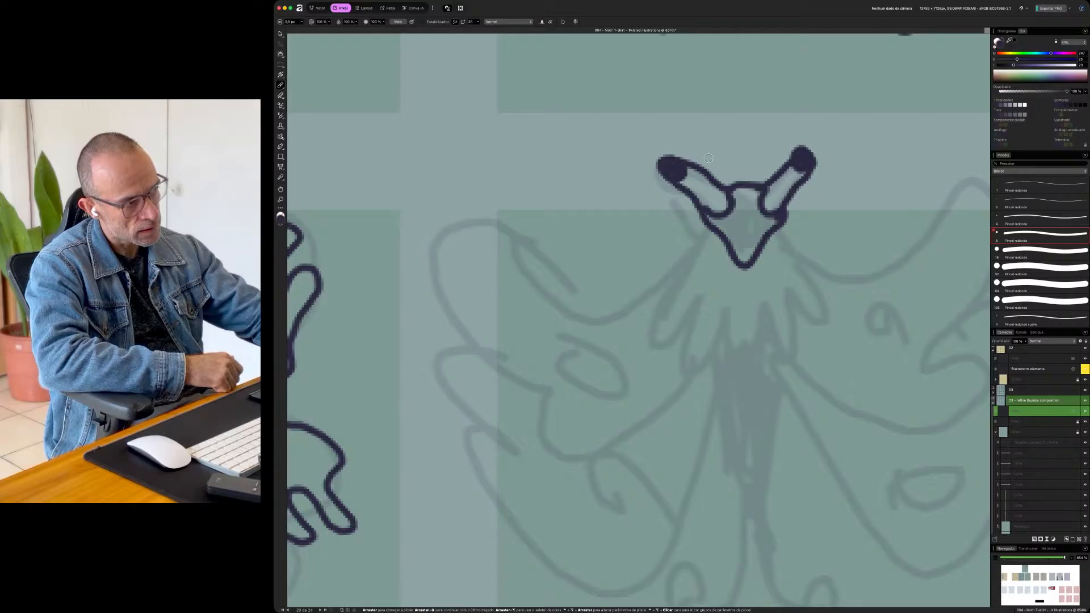
pyautogui.moveTo(814, 163); pyautogui.dragTo(809, 159)
# - Draw the finger-like collar lobes below the head, a rounded narrow abdomen and two long tails with outward-curled ends
pyautogui.moveTo(774, 230)
pyautogui.mouseDown()
pyautogui.moveTo(840, 325)
pyautogui.moveTo(819, 336)
pyautogui.moveTo(797, 305)
pyautogui.moveTo(776, 297)
pyautogui.moveTo(777, 367)
pyautogui.moveTo(755, 355)
pyautogui.moveTo(743, 300)
pyautogui.moveTo(726, 358)
pyautogui.moveTo(713, 362)
pyautogui.moveTo(710, 296)
pyautogui.moveTo(697, 299)
pyautogui.moveTo(677, 340)
pyautogui.moveTo(655, 347)
pyautogui.moveTo(650, 323)
pyautogui.moveTo(687, 258)
pyautogui.mouseUp()
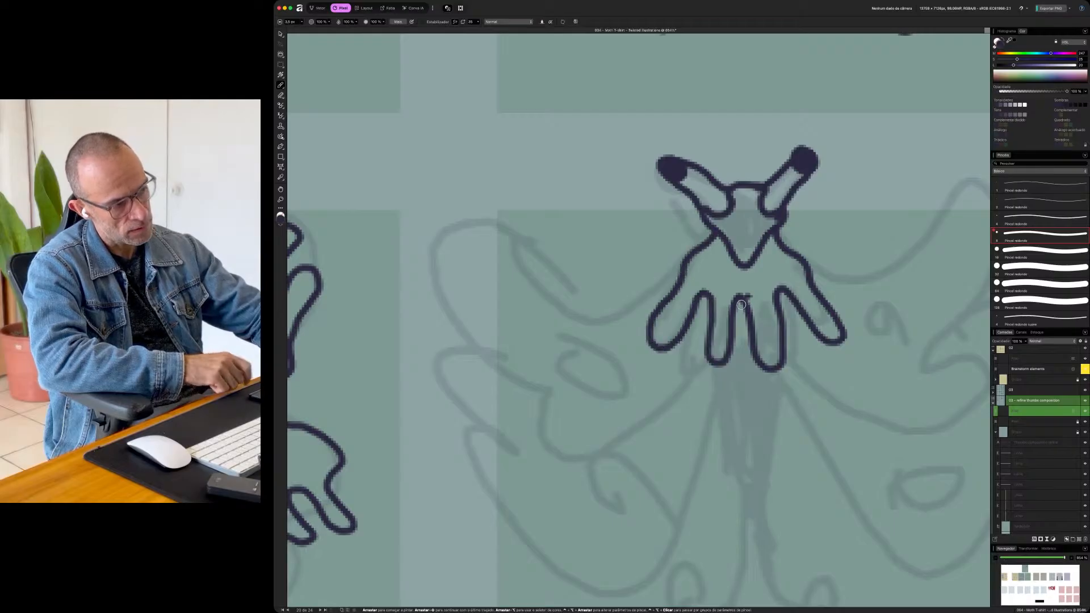
pyautogui.scroll(-5, 743, 345)
pyautogui.scroll(1, 742, 346)
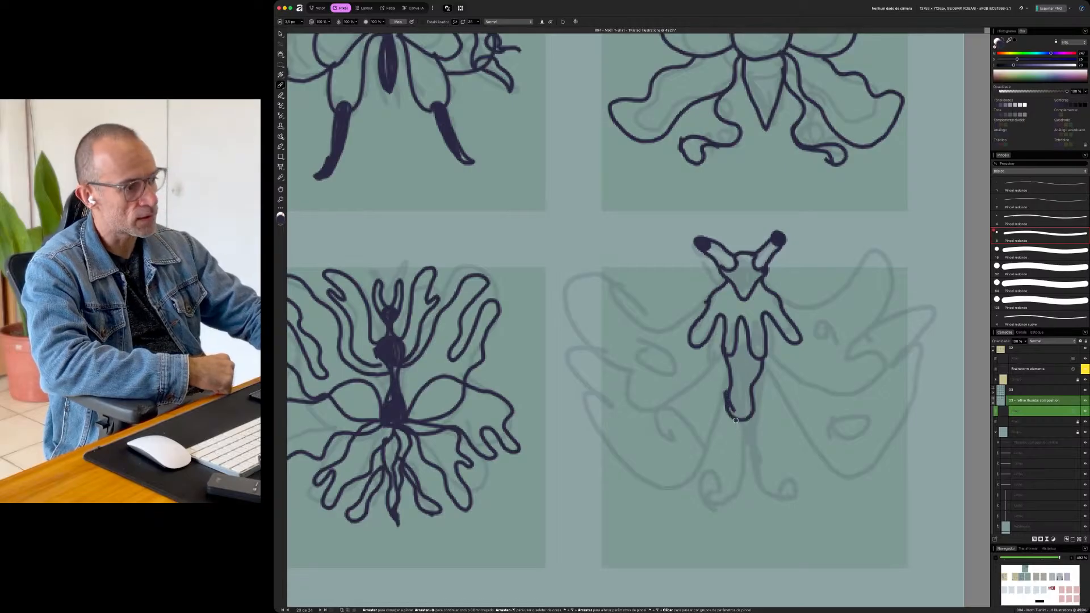
pyautogui.moveTo(729, 472)
pyautogui.mouseDown()
pyautogui.moveTo(725, 508)
pyautogui.moveTo(697, 510)
pyautogui.mouseUp()
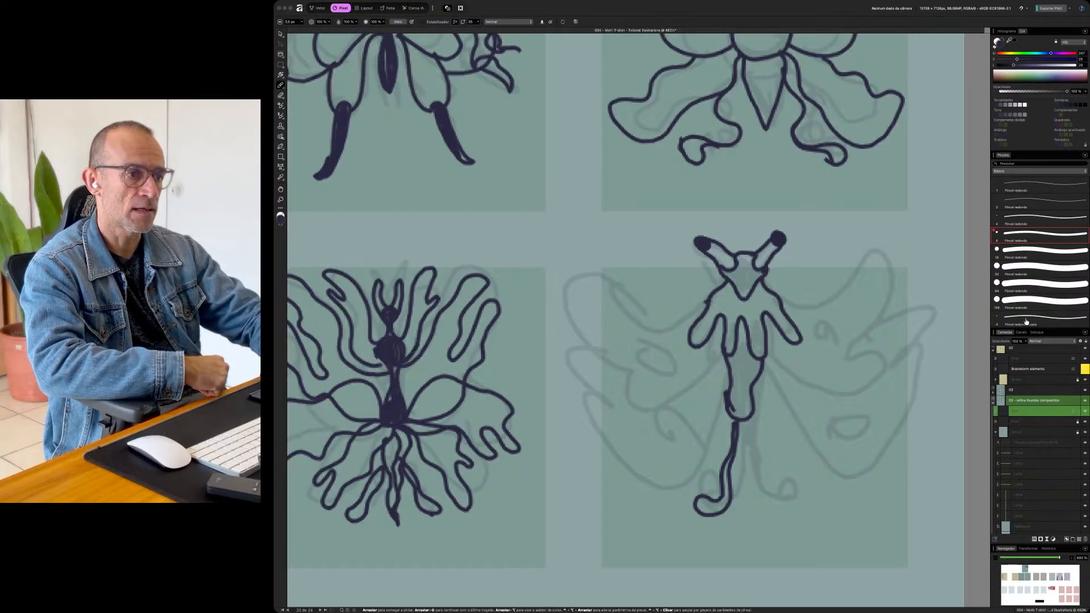
pyautogui.moveTo(748, 419); pyautogui.dragTo(752, 453)
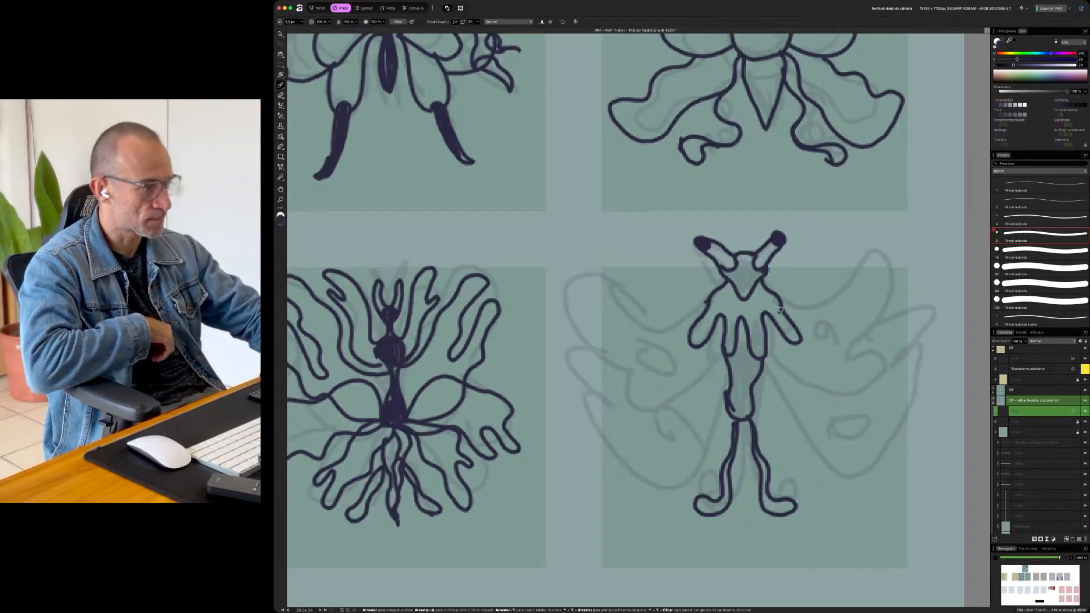
# - Outline the tall rounded upper wings with notched edges and the large wavy lower wings on both sides of the body
pyautogui.moveTo(823, 337)
pyautogui.mouseDown()
pyautogui.moveTo(869, 244)
pyautogui.moveTo(897, 248)
pyautogui.moveTo(877, 329)
pyautogui.moveTo(898, 338)
pyautogui.moveTo(876, 370)
pyautogui.moveTo(893, 381)
pyautogui.moveTo(875, 399)
pyautogui.moveTo(832, 384)
pyautogui.moveTo(794, 404)
pyautogui.moveTo(764, 389)
pyautogui.mouseUp()
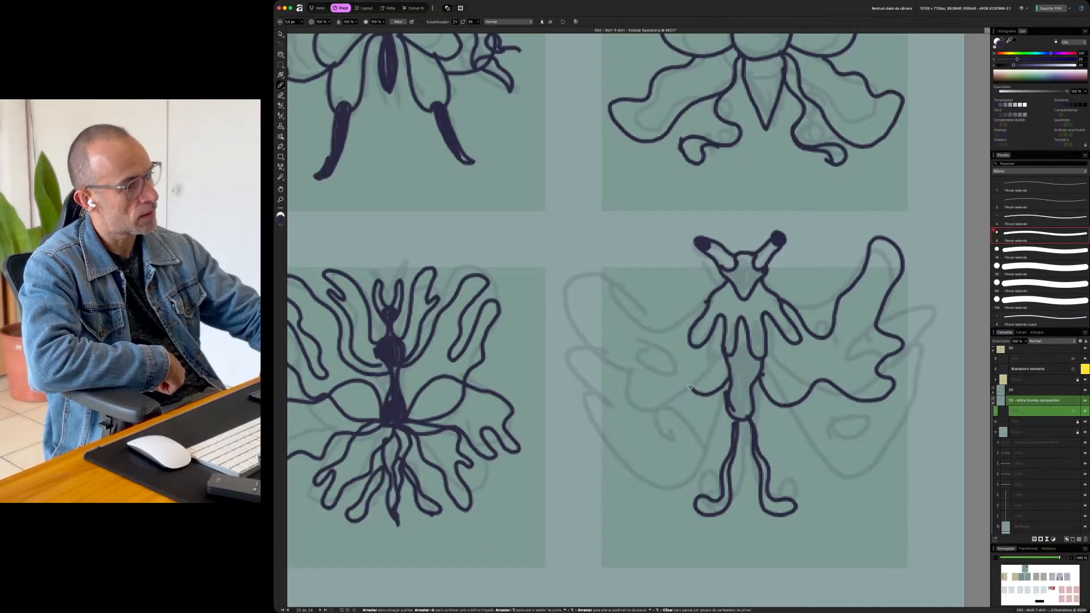
pyautogui.moveTo(593, 349)
pyautogui.mouseDown()
pyautogui.moveTo(614, 341)
pyautogui.moveTo(575, 314)
pyautogui.mouseUp()
pyautogui.moveTo(564, 261)
pyautogui.mouseDown()
pyautogui.moveTo(598, 241)
pyautogui.moveTo(621, 277)
pyautogui.mouseUp()
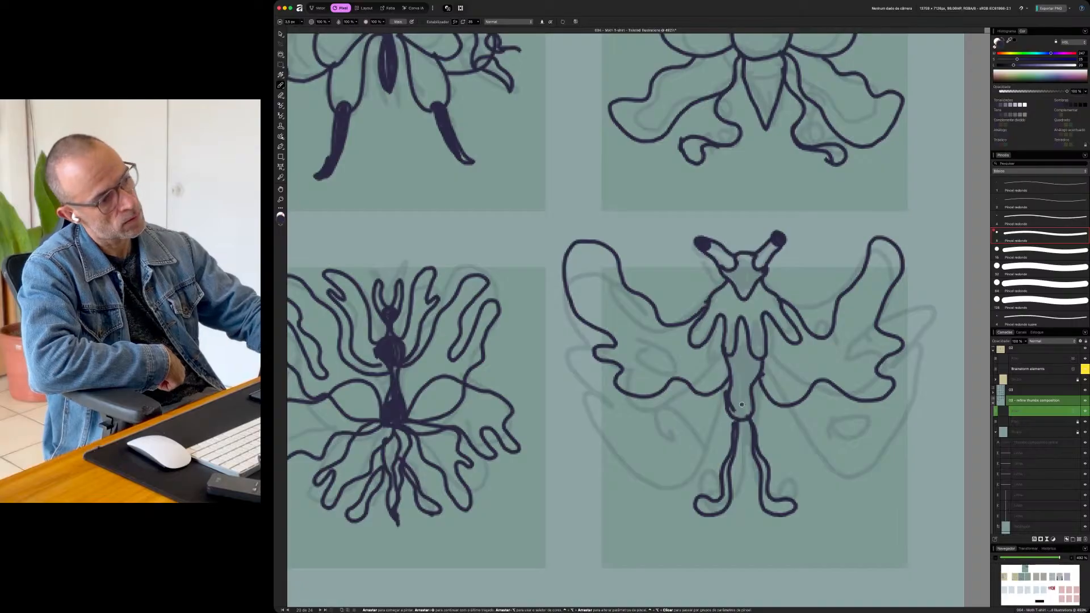
pyautogui.moveTo(776, 425)
pyautogui.mouseDown()
pyautogui.moveTo(797, 444)
pyautogui.moveTo(826, 524)
pyautogui.moveTo(847, 533)
pyautogui.moveTo(930, 443)
pyautogui.moveTo(941, 411)
pyautogui.moveTo(900, 432)
pyautogui.mouseUp()
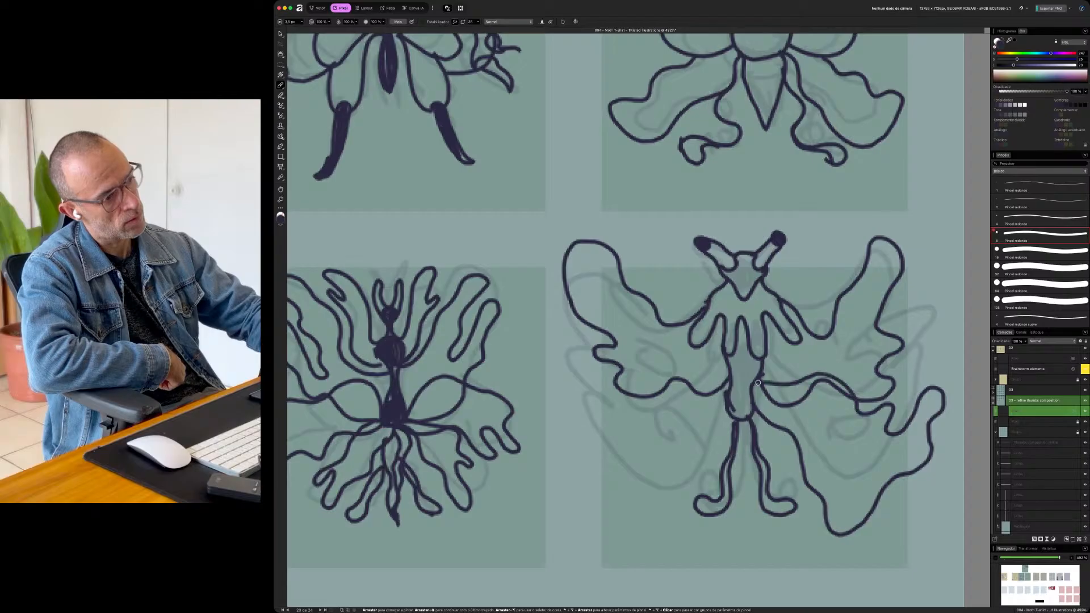
pyautogui.moveTo(738, 411); pyautogui.dragTo(681, 464)
pyautogui.moveTo(667, 512)
pyautogui.mouseDown()
pyautogui.moveTo(628, 528)
pyautogui.moveTo(563, 435)
pyautogui.moveTo(563, 401)
pyautogui.moveTo(590, 398)
pyautogui.moveTo(616, 418)
pyautogui.moveTo(692, 376)
pyautogui.mouseUp()
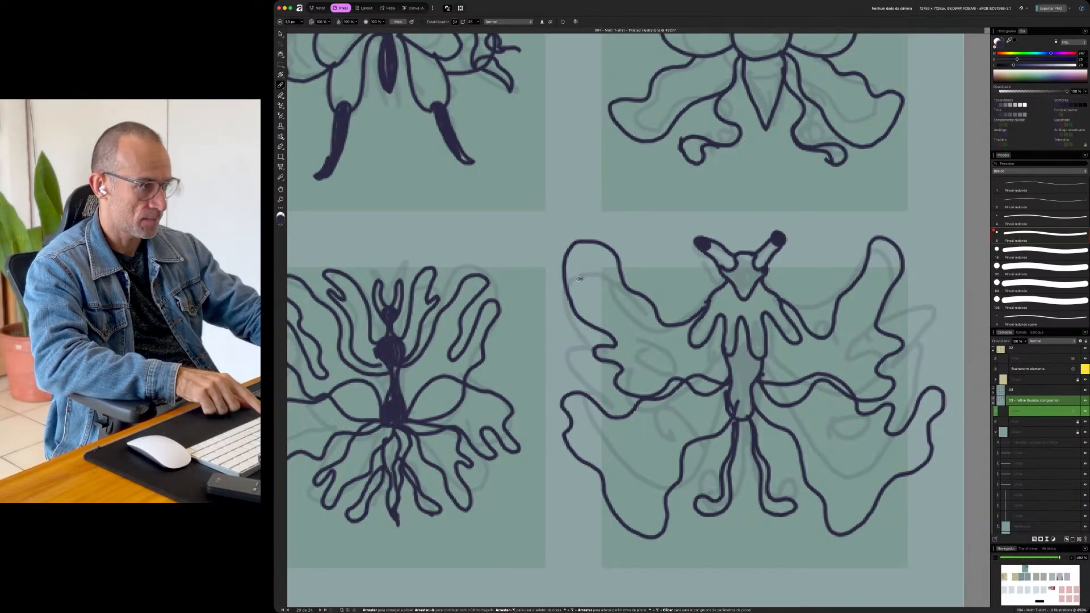
# - Add a scalloped outer wing section behind each upper wing, redoing the first attempt at its wavy contour
pyautogui.moveTo(561, 270)
pyautogui.mouseDown()
pyautogui.moveTo(534, 279)
pyautogui.moveTo(548, 317)
pyautogui.moveTo(533, 335)
pyautogui.moveTo(554, 383)
pyautogui.mouseUp()
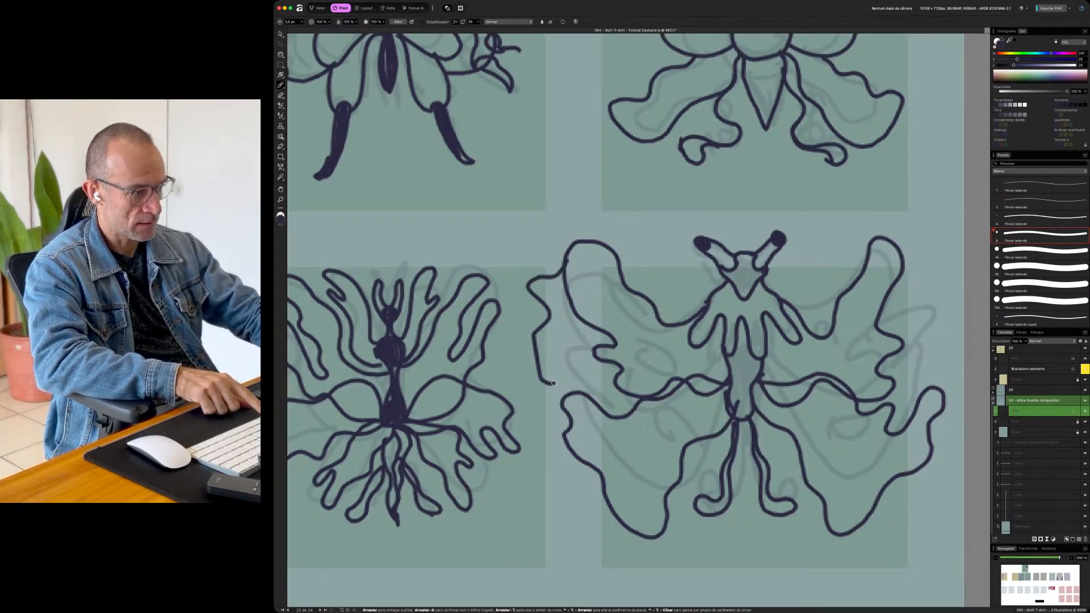
pyautogui.press('super+z')
pyautogui.moveTo(547, 271)
pyautogui.mouseDown()
pyautogui.moveTo(548, 301)
pyautogui.moveTo(516, 338)
pyautogui.moveTo(552, 358)
pyautogui.moveTo(559, 381)
pyautogui.moveTo(629, 369)
pyautogui.mouseUp()
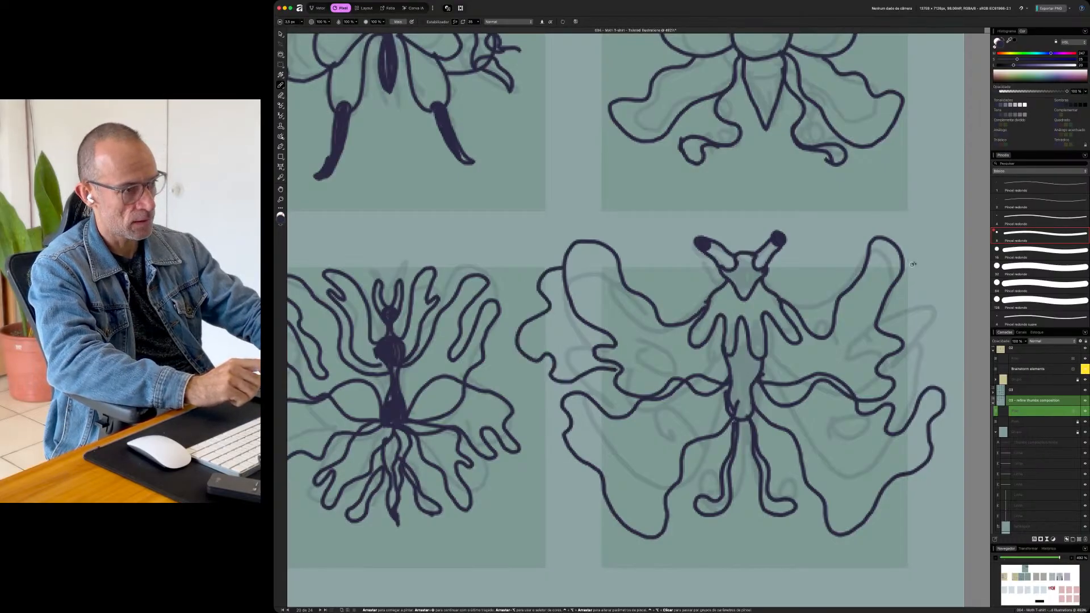
pyautogui.moveTo(908, 268)
pyautogui.mouseDown()
pyautogui.moveTo(941, 294)
pyautogui.moveTo(936, 316)
pyautogui.mouseUp()
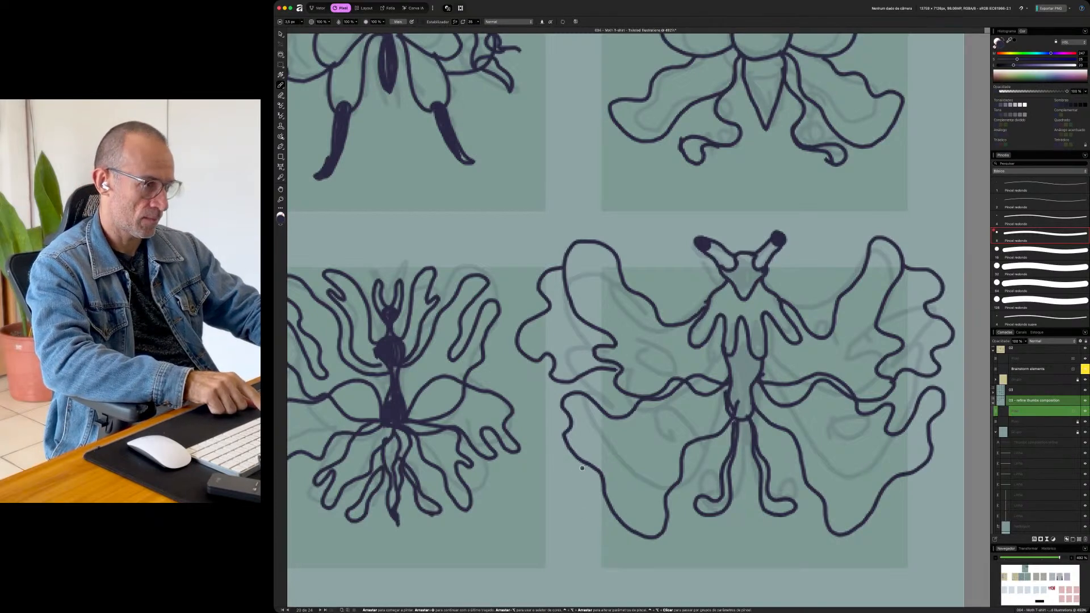
# - Draw a segmented inner tail of rounded sections with outward spikes on the left of the third sketch in the third row
pyautogui.moveTo(582, 468); pyautogui.dragTo(560, 465)
pyautogui.click(560, 464)
pyautogui.moveTo(530, 529)
pyautogui.mouseDown()
pyautogui.moveTo(752, 307)
pyautogui.moveTo(688, 364)
pyautogui.mouseUp()
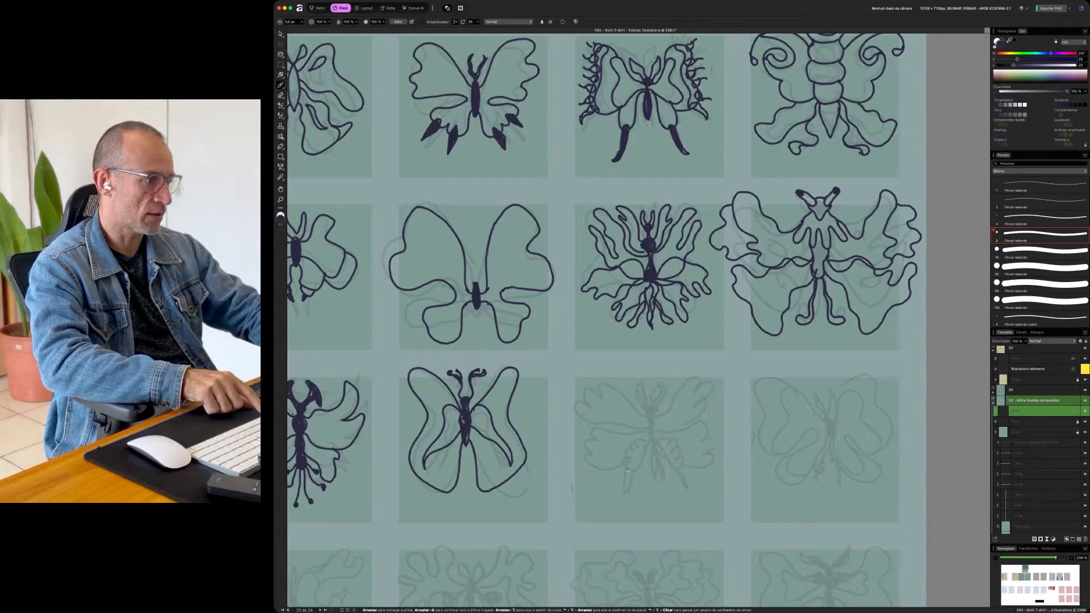
pyautogui.scroll(10, 635, 483)
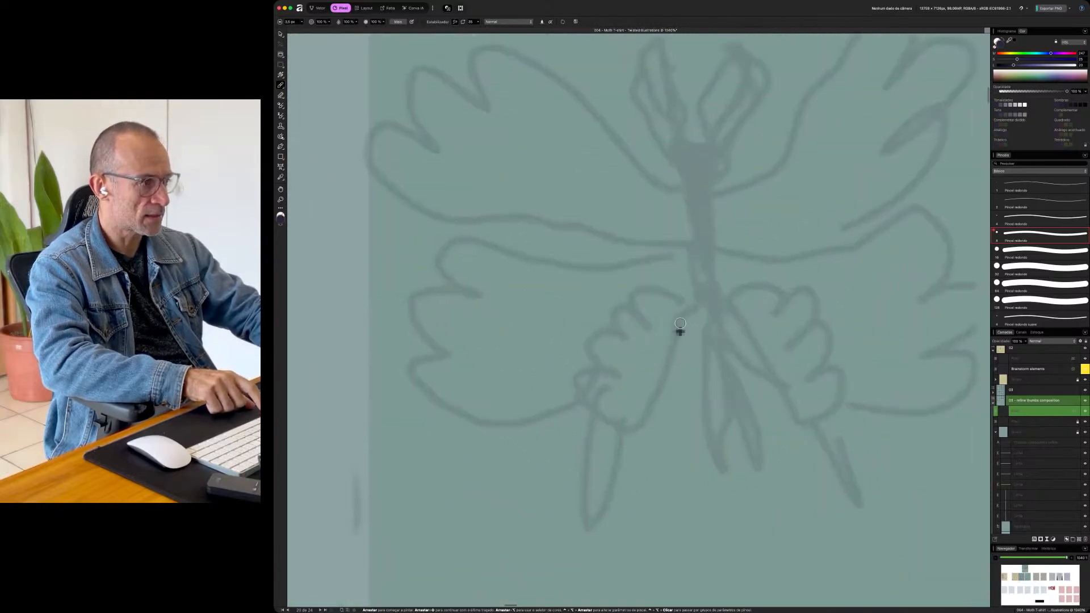
pyautogui.moveTo(676, 302)
pyautogui.mouseDown()
pyautogui.moveTo(660, 286)
pyautogui.moveTo(615, 276)
pyautogui.moveTo(643, 324)
pyautogui.moveTo(589, 312)
pyautogui.moveTo(600, 355)
pyautogui.moveTo(615, 365)
pyautogui.moveTo(563, 361)
pyautogui.moveTo(617, 438)
pyautogui.moveTo(649, 428)
pyautogui.moveTo(646, 400)
pyautogui.moveTo(678, 374)
pyautogui.moveTo(669, 356)
pyautogui.moveTo(683, 356)
pyautogui.moveTo(693, 320)
pyautogui.moveTo(669, 290)
pyautogui.moveTo(593, 250)
pyautogui.mouseUp()
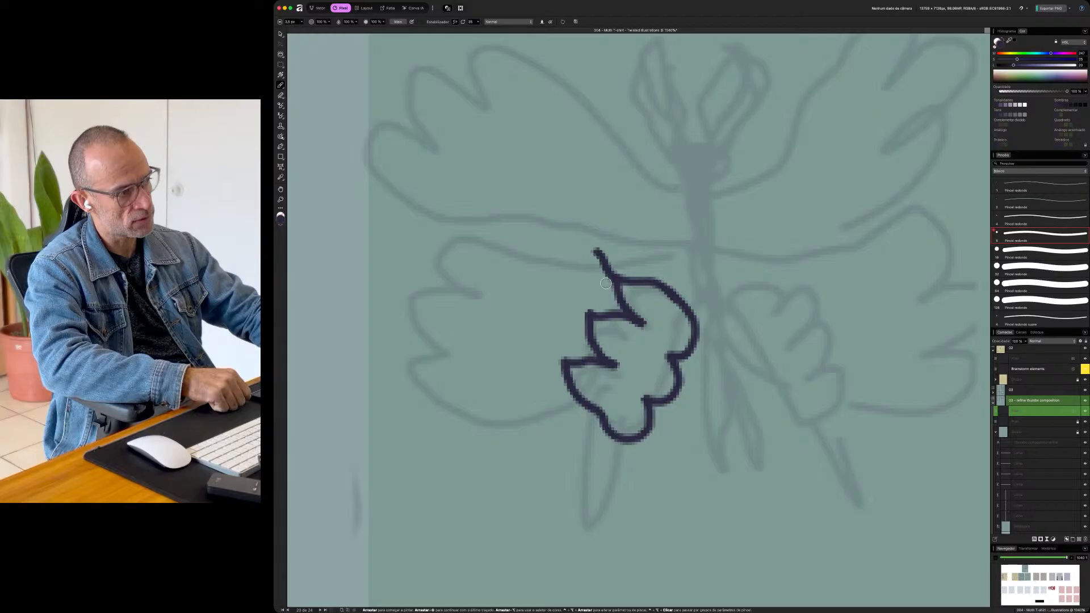
pyautogui.moveTo(587, 316); pyautogui.dragTo(559, 294)
pyautogui.moveTo(567, 359); pyautogui.dragTo(538, 349)
pyautogui.moveTo(583, 403)
pyautogui.mouseDown()
pyautogui.moveTo(556, 428)
pyautogui.moveTo(589, 453)
pyautogui.moveTo(624, 435)
pyautogui.mouseUp()
pyautogui.moveTo(548, 400); pyautogui.dragTo(518, 399)
pyautogui.moveTo(614, 364); pyautogui.dragTo(651, 392)
pyautogui.moveTo(626, 315); pyautogui.dragTo(678, 358)
# - Draw the matching segmented tail on the right side, with a short outward spike on each section
pyautogui.moveTo(739, 325)
pyautogui.mouseDown()
pyautogui.moveTo(793, 273)
pyautogui.moveTo(809, 307)
pyautogui.moveTo(765, 344)
pyautogui.moveTo(742, 324)
pyautogui.mouseUp()
pyautogui.moveTo(810, 312)
pyautogui.mouseDown()
pyautogui.moveTo(820, 352)
pyautogui.moveTo(766, 344)
pyautogui.moveTo(803, 401)
pyautogui.moveTo(795, 368)
pyautogui.moveTo(809, 435)
pyautogui.moveTo(789, 402)
pyautogui.mouseUp()
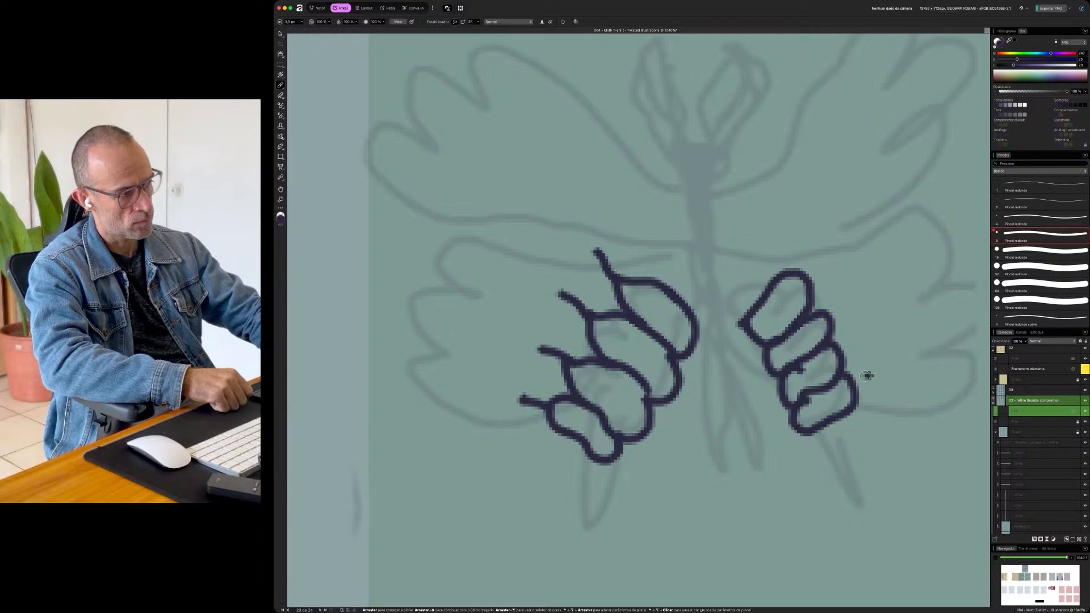
pyautogui.moveTo(870, 372); pyautogui.dragTo(852, 389)
pyautogui.moveTo(857, 337); pyautogui.dragTo(839, 351)
pyautogui.moveTo(843, 311); pyautogui.dragTo(828, 322)
pyautogui.moveTo(829, 276); pyautogui.dragTo(811, 288)
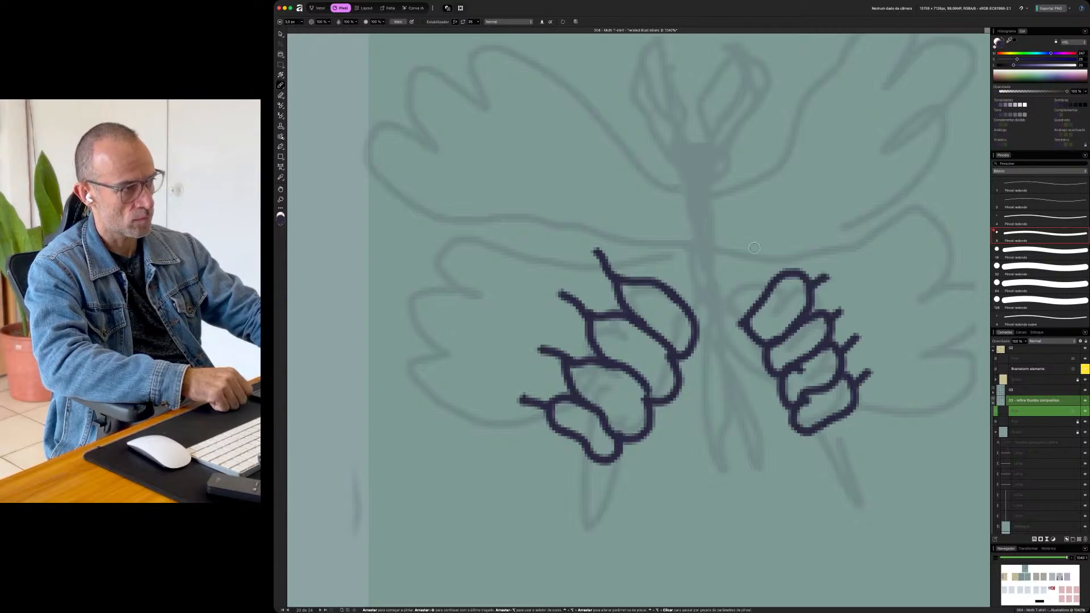
# - Draw a solid head with a small highlight and two leaf-shaped, double-lined antennae above the segmented tails
pyautogui.moveTo(751, 143)
pyautogui.mouseDown()
pyautogui.moveTo(753, 166)
pyautogui.moveTo(721, 186)
pyautogui.moveTo(677, 164)
pyautogui.moveTo(675, 149)
pyautogui.moveTo(700, 142)
pyautogui.moveTo(758, 145)
pyautogui.mouseUp()
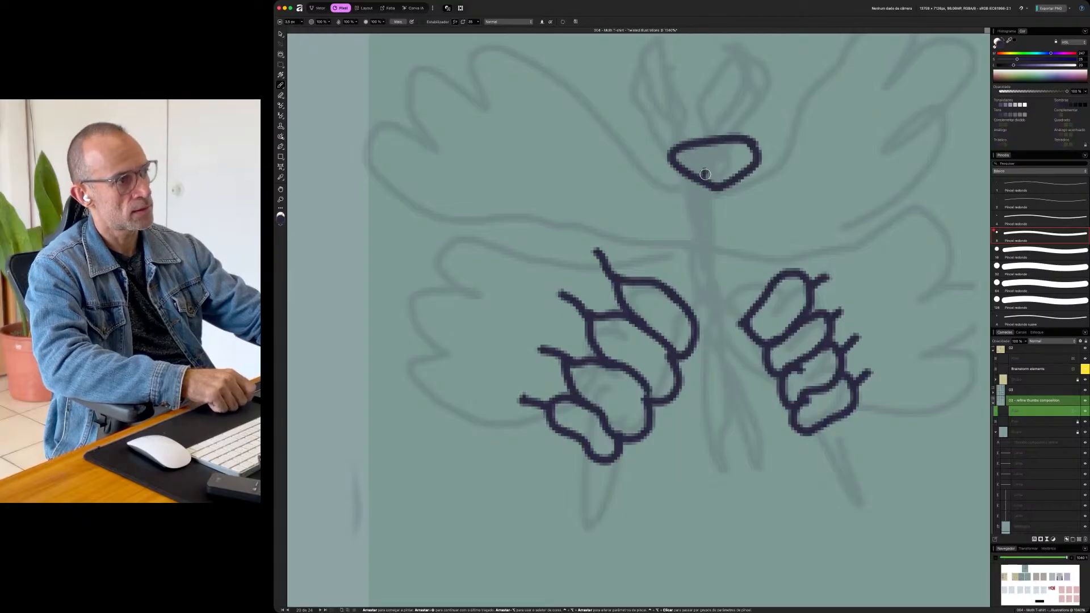
pyautogui.scroll(3, 702, 170)
pyautogui.moveTo(684, 222); pyautogui.dragTo(758, 208)
pyautogui.moveTo(676, 209)
pyautogui.mouseDown()
pyautogui.moveTo(619, 155)
pyautogui.moveTo(604, 97)
pyautogui.moveTo(678, 204)
pyautogui.mouseUp()
pyautogui.moveTo(596, 101)
pyautogui.mouseDown()
pyautogui.moveTo(671, 123)
pyautogui.moveTo(687, 198)
pyautogui.moveTo(745, 184)
pyautogui.moveTo(757, 109)
pyautogui.moveTo(791, 91)
pyautogui.moveTo(792, 122)
pyautogui.moveTo(753, 179)
pyautogui.moveTo(765, 183)
pyautogui.moveTo(802, 132)
pyautogui.moveTo(794, 89)
pyautogui.mouseUp()
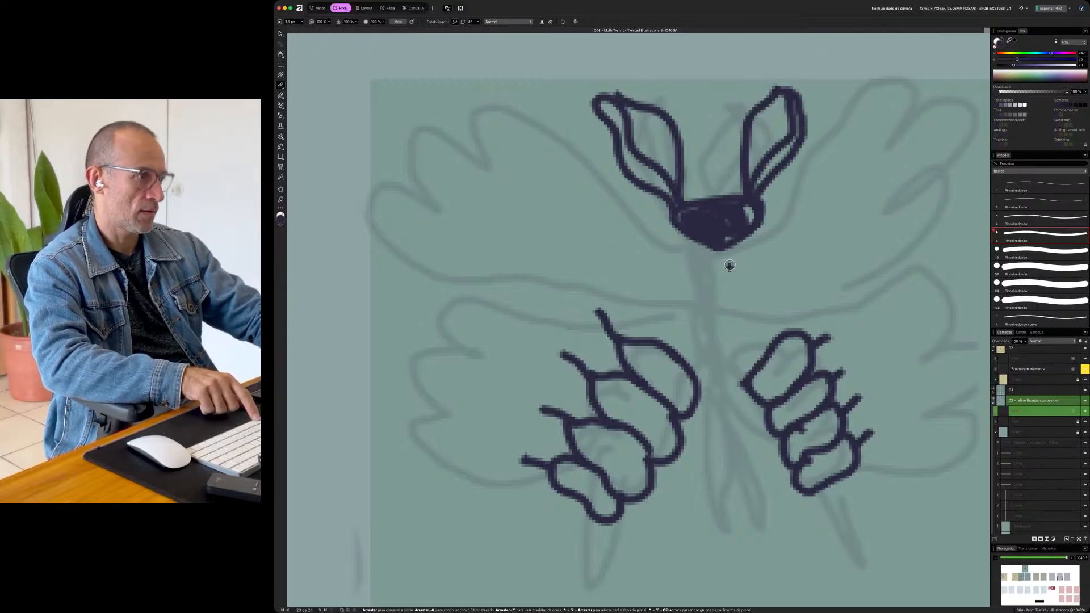
# - Draw a solid body below the head, connect the segmented tails with extra spiked sections, and end each tail in a curved claw
pyautogui.moveTo(722, 257)
pyautogui.mouseDown()
pyautogui.moveTo(690, 299)
pyautogui.moveTo(740, 312)
pyautogui.moveTo(721, 361)
pyautogui.moveTo(741, 383)
pyautogui.moveTo(706, 394)
pyautogui.moveTo(698, 384)
pyautogui.moveTo(719, 382)
pyautogui.moveTo(709, 392)
pyautogui.moveTo(697, 291)
pyautogui.moveTo(703, 285)
pyautogui.moveTo(721, 343)
pyautogui.moveTo(720, 297)
pyautogui.moveTo(744, 325)
pyautogui.moveTo(765, 319)
pyautogui.moveTo(771, 331)
pyautogui.moveTo(783, 306)
pyautogui.mouseUp()
pyautogui.moveTo(671, 326)
pyautogui.mouseDown()
pyautogui.moveTo(688, 310)
pyautogui.moveTo(663, 335)
pyautogui.moveTo(639, 298)
pyautogui.mouseUp()
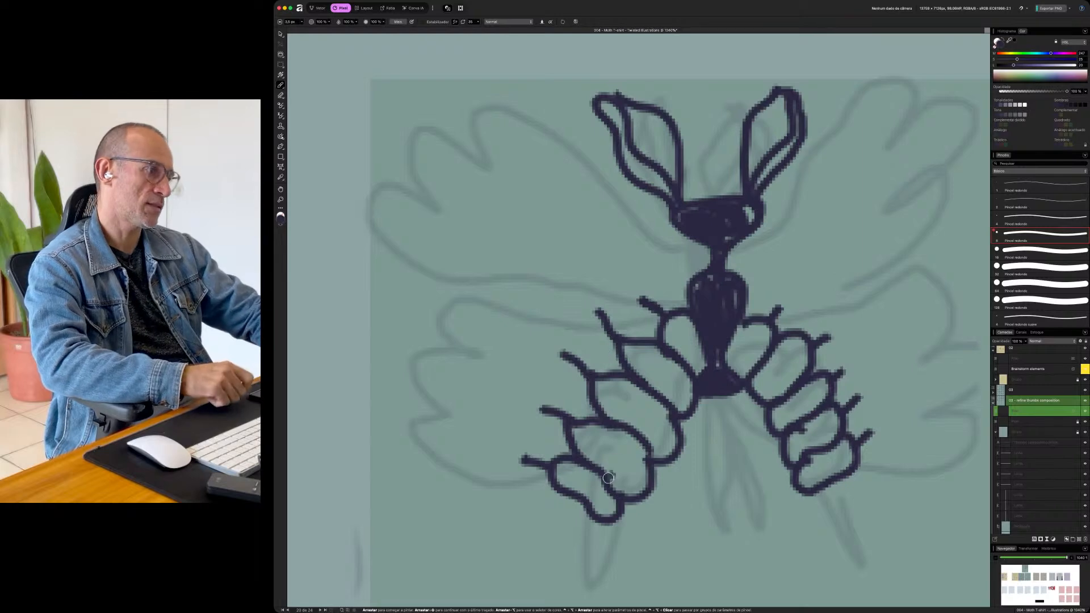
pyautogui.moveTo(589, 526)
pyautogui.mouseDown()
pyautogui.moveTo(562, 542)
pyautogui.moveTo(565, 578)
pyautogui.moveTo(532, 559)
pyautogui.moveTo(542, 501)
pyautogui.moveTo(556, 493)
pyautogui.mouseUp()
pyautogui.moveTo(535, 529)
pyautogui.mouseDown()
pyautogui.moveTo(568, 533)
pyautogui.moveTo(516, 510)
pyautogui.mouseUp()
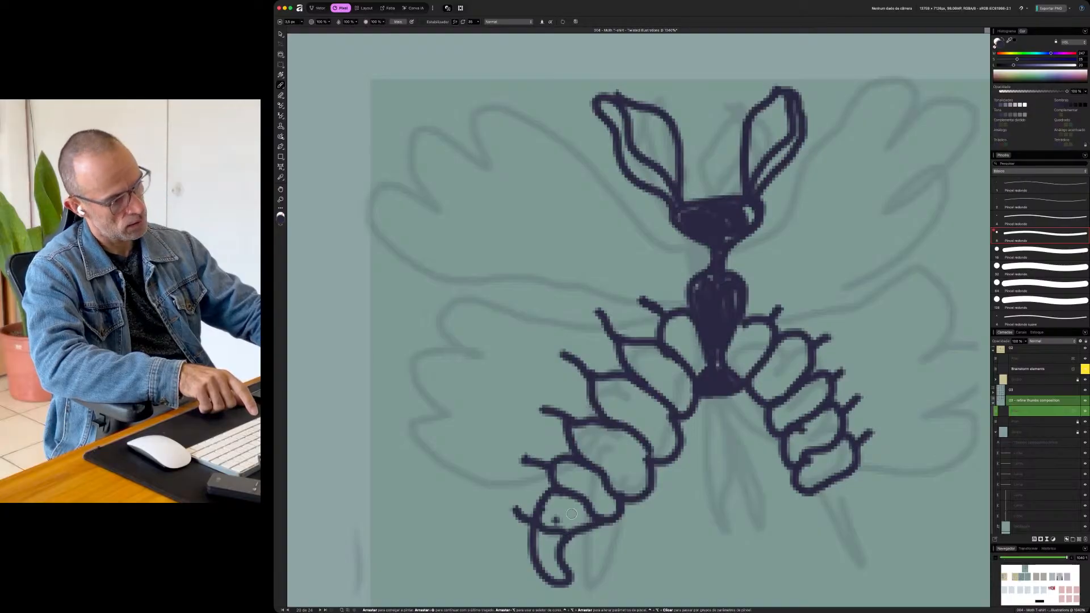
pyautogui.moveTo(853, 472)
pyautogui.mouseDown()
pyautogui.moveTo(871, 509)
pyautogui.moveTo(830, 526)
pyautogui.moveTo(844, 493)
pyautogui.moveTo(864, 491)
pyautogui.moveTo(860, 525)
pyautogui.moveTo(870, 516)
pyautogui.moveTo(873, 552)
pyautogui.moveTo(843, 573)
pyautogui.moveTo(844, 534)
pyautogui.moveTo(835, 576)
pyautogui.mouseUp()
# - Outline the spread upper wings with jagged pointed tips on both sides of the body
pyautogui.scroll(-5, 638, 313)
pyautogui.moveTo(647, 277); pyautogui.dragTo(665, 350)
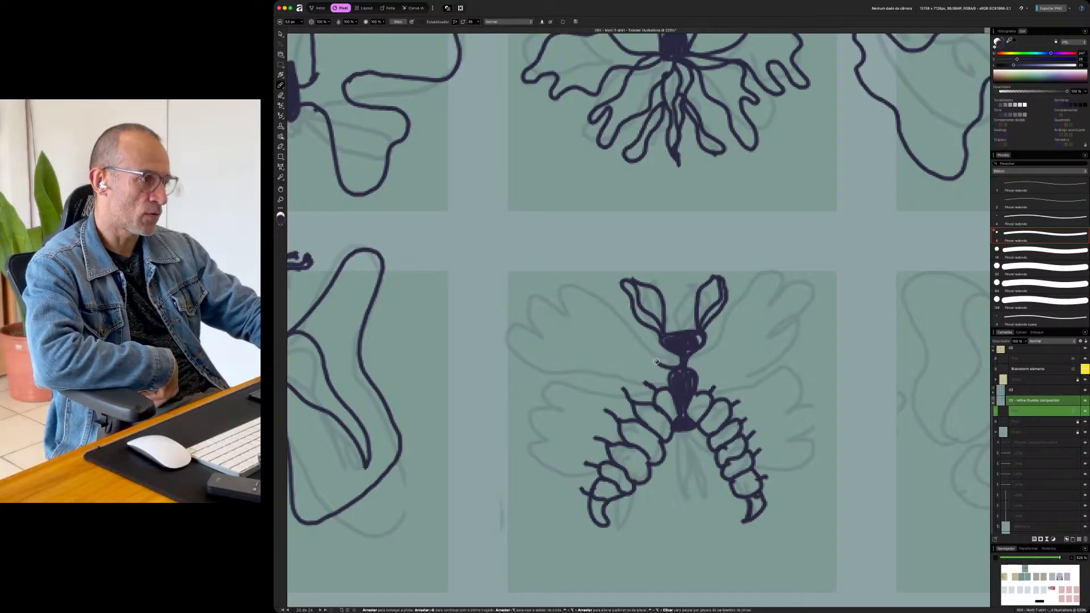
pyautogui.moveTo(602, 299)
pyautogui.mouseDown()
pyautogui.moveTo(559, 272)
pyautogui.moveTo(564, 312)
pyautogui.moveTo(517, 297)
pyautogui.moveTo(544, 337)
pyautogui.moveTo(503, 326)
pyautogui.moveTo(518, 363)
pyautogui.moveTo(618, 379)
pyautogui.mouseUp()
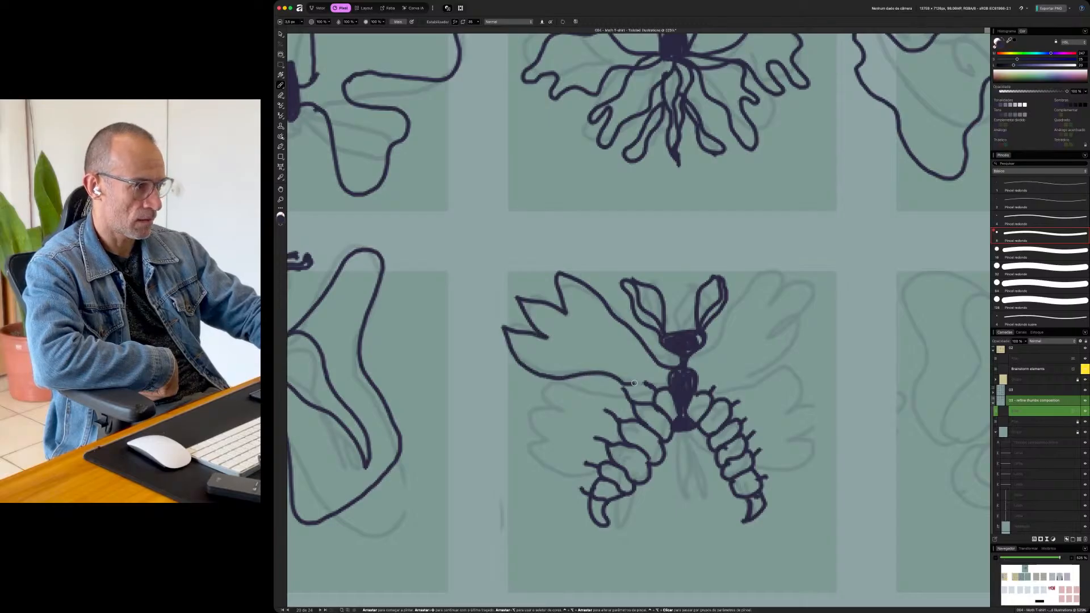
pyautogui.moveTo(692, 368)
pyautogui.mouseDown()
pyautogui.moveTo(713, 361)
pyautogui.moveTo(744, 295)
pyautogui.moveTo(780, 271)
pyautogui.moveTo(775, 304)
pyautogui.moveTo(814, 303)
pyautogui.mouseUp()
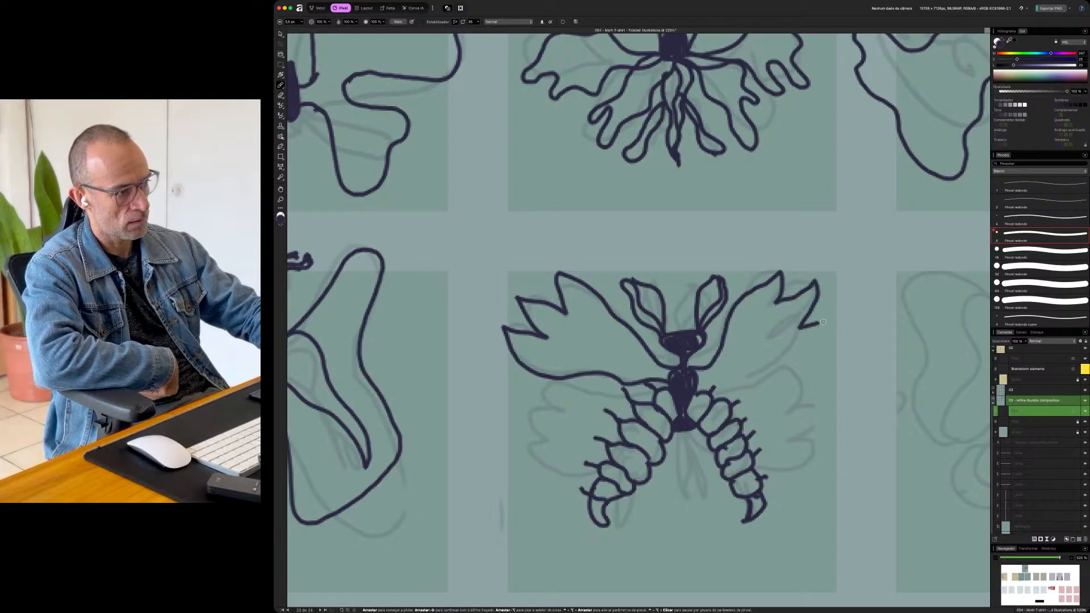
pyautogui.moveTo(714, 381); pyautogui.dragTo(700, 390)
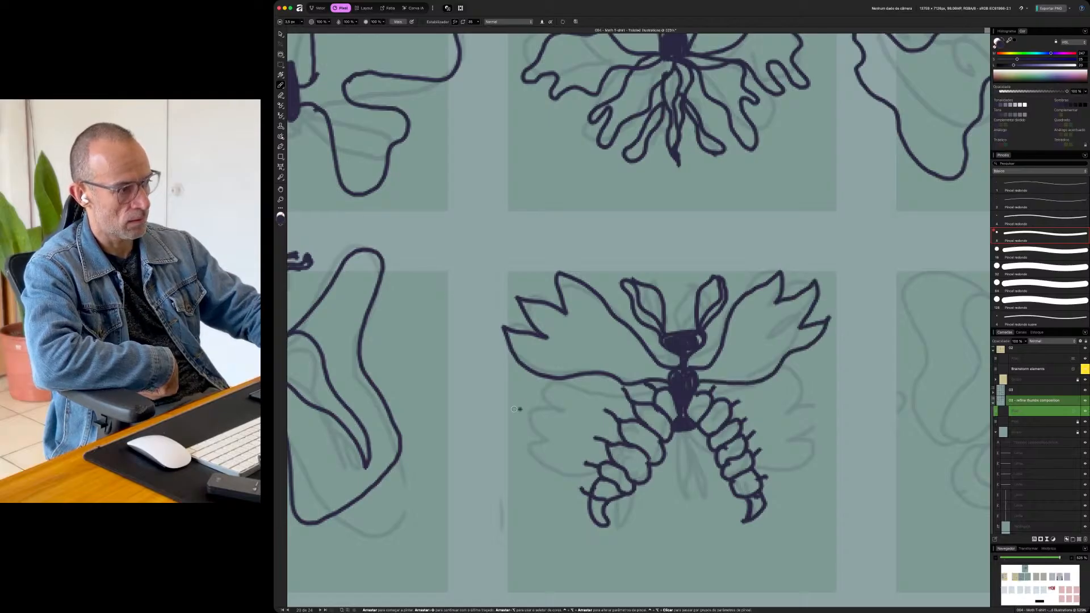
# - Outline the smaller lower wings with jagged pointed edges beside the segmented tails on both sides
pyautogui.moveTo(568, 479); pyautogui.dragTo(533, 443)
pyautogui.moveTo(550, 407)
pyautogui.mouseDown()
pyautogui.moveTo(580, 418)
pyautogui.moveTo(565, 389)
pyautogui.moveTo(641, 412)
pyautogui.mouseUp()
pyautogui.moveTo(736, 404)
pyautogui.mouseDown()
pyautogui.moveTo(785, 393)
pyautogui.moveTo(788, 416)
pyautogui.moveTo(816, 409)
pyautogui.mouseUp()
pyautogui.moveTo(814, 451); pyautogui.dragTo(761, 484)
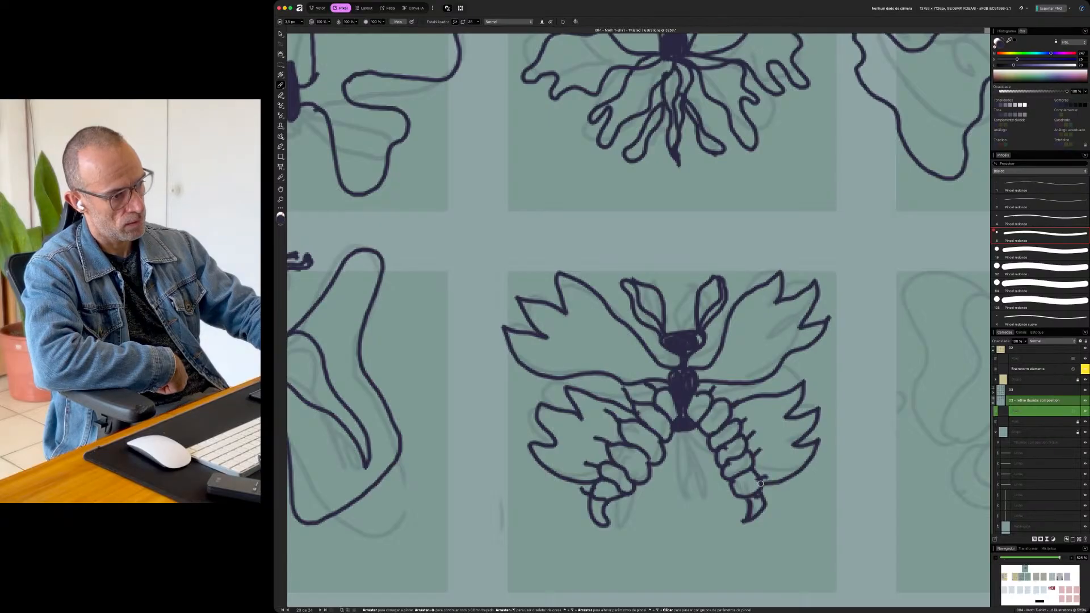
# - Draw two wavy, double-lined tails hanging from the body between the segmented tails of the jagged-winged butterfly
pyautogui.moveTo(677, 462); pyautogui.dragTo(676, 521)
pyautogui.moveTo(676, 482)
pyautogui.mouseDown()
pyautogui.moveTo(683, 433)
pyautogui.moveTo(701, 509)
pyautogui.moveTo(695, 426)
pyautogui.mouseUp()
pyautogui.scroll(-10, 728, 419)
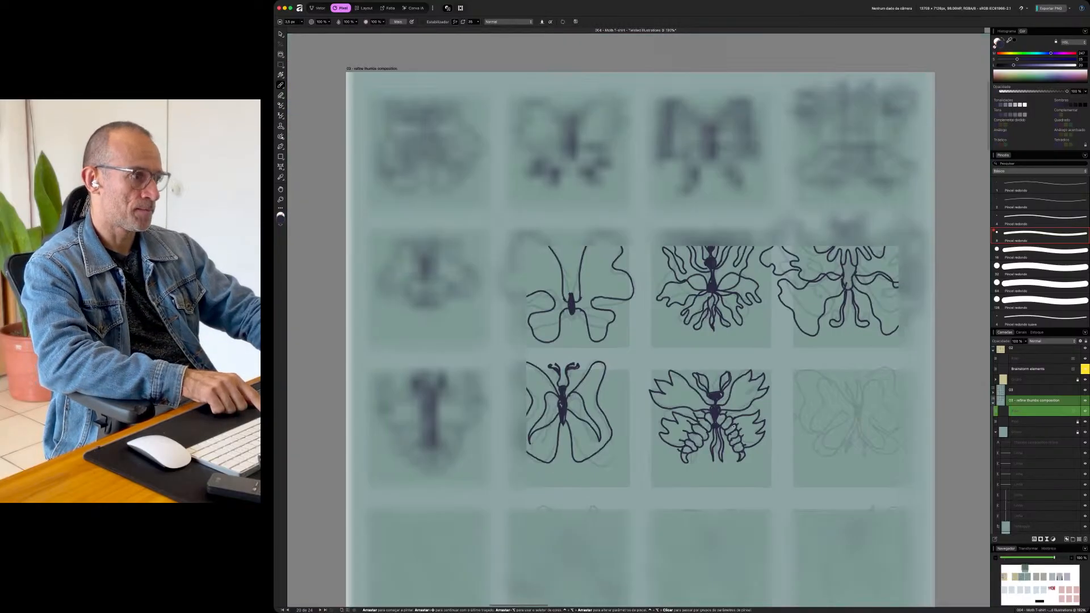
# - Draw two leaf-shaped antennae, a solid round head and an oval body over the last rough sketch in the third row
pyautogui.scroll(2, 728, 419)
pyautogui.moveTo(778, 390)
pyautogui.mouseDown()
pyautogui.moveTo(720, 319)
pyautogui.moveTo(731, 318)
pyautogui.mouseUp()
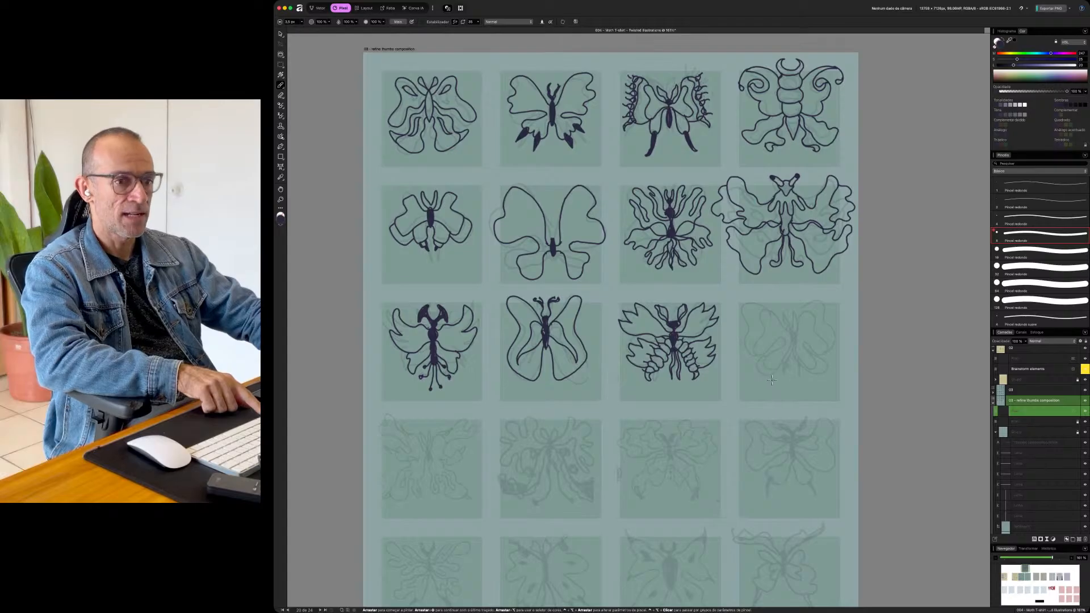
pyautogui.scroll(1, 783, 385)
pyautogui.scroll(5, 783, 385)
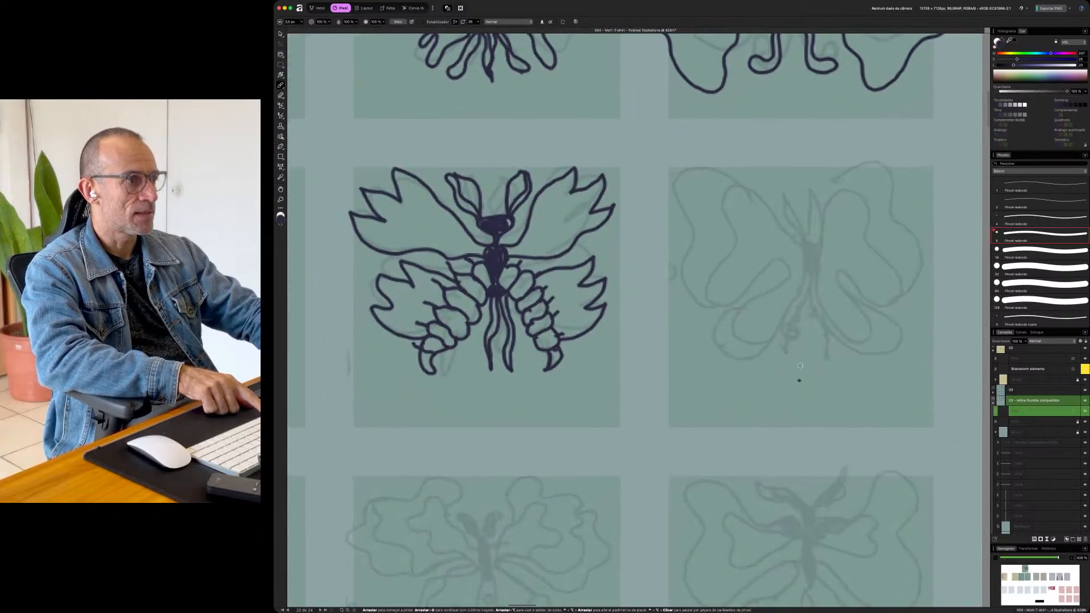
pyautogui.moveTo(831, 306); pyautogui.dragTo(793, 443)
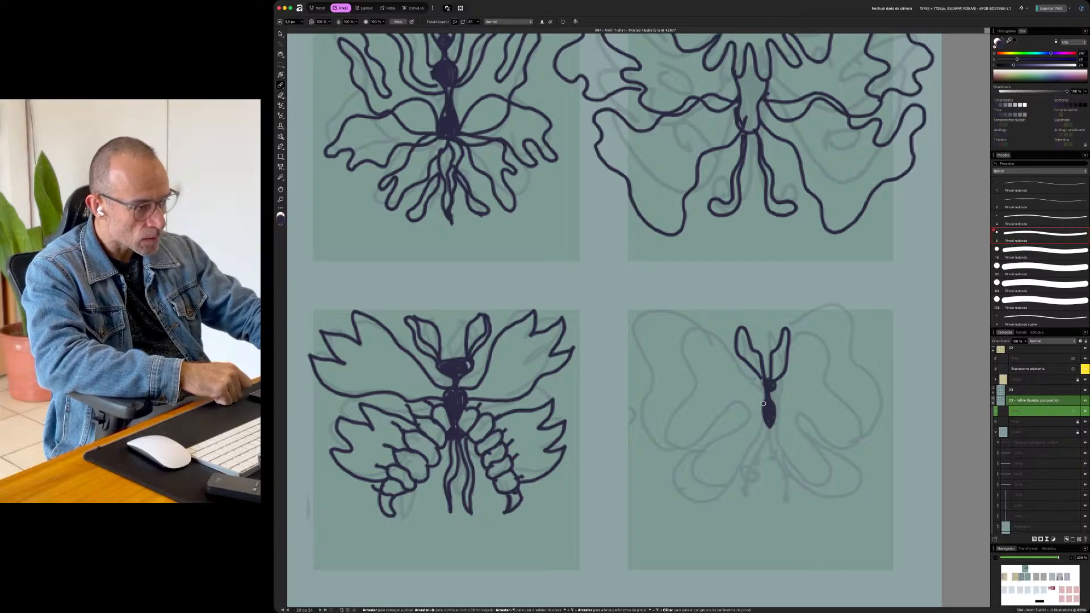
# - Outline the inner wing lobes on both sides of the body and surround them with larger, wavy outer wing contours
pyautogui.moveTo(762, 400)
pyautogui.mouseDown()
pyautogui.moveTo(723, 349)
pyautogui.moveTo(679, 346)
pyautogui.moveTo(673, 419)
pyautogui.moveTo(727, 409)
pyautogui.moveTo(699, 454)
pyautogui.moveTo(739, 451)
pyautogui.mouseUp()
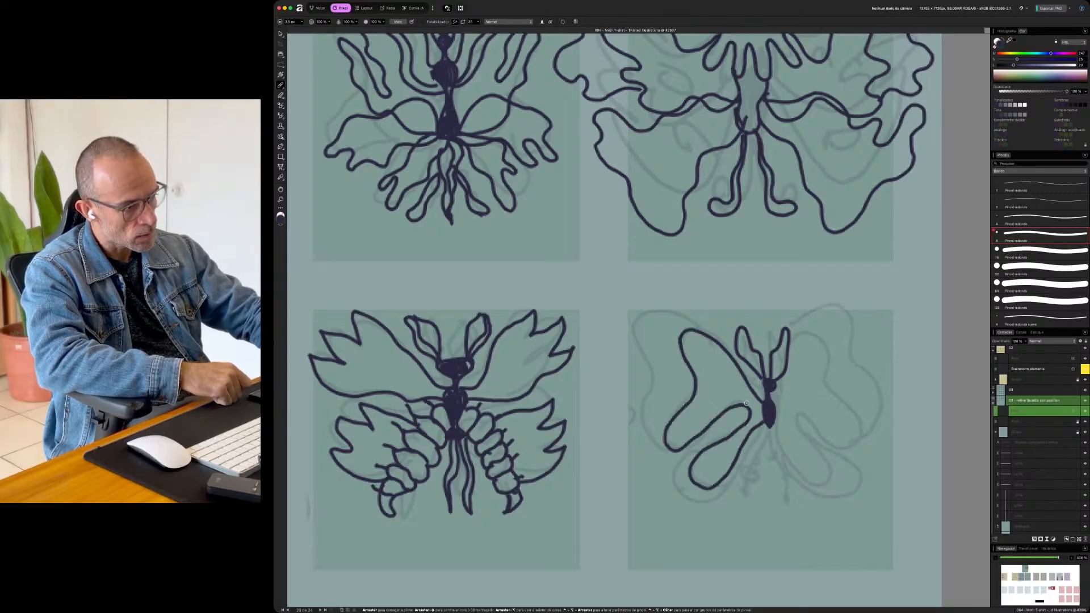
pyautogui.scroll(-3, 781, 437)
pyautogui.hscroll(4, 781, 437)
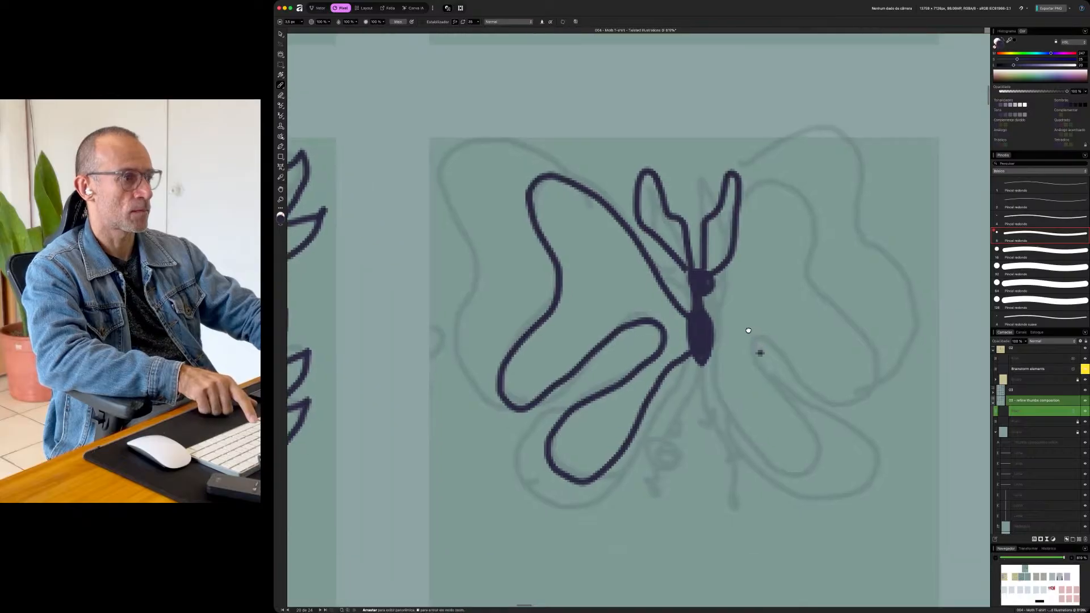
pyautogui.moveTo(657, 284)
pyautogui.mouseDown()
pyautogui.moveTo(731, 153)
pyautogui.moveTo(753, 154)
pyautogui.moveTo(752, 247)
pyautogui.moveTo(834, 326)
pyautogui.moveTo(804, 348)
pyautogui.moveTo(717, 294)
pyautogui.moveTo(688, 300)
pyautogui.moveTo(772, 398)
pyautogui.moveTo(753, 426)
pyautogui.moveTo(710, 395)
pyautogui.moveTo(667, 332)
pyautogui.moveTo(640, 324)
pyautogui.moveTo(548, 464)
pyautogui.moveTo(522, 482)
pyautogui.moveTo(460, 476)
pyautogui.moveTo(456, 391)
pyautogui.moveTo(418, 356)
pyautogui.moveTo(407, 306)
pyautogui.moveTo(446, 227)
pyautogui.moveTo(411, 160)
pyautogui.moveTo(437, 106)
pyautogui.moveTo(490, 115)
pyautogui.moveTo(576, 200)
pyautogui.moveTo(696, 200)
pyautogui.moveTo(677, 217)
pyautogui.moveTo(691, 228)
pyautogui.moveTo(745, 107)
pyautogui.moveTo(788, 104)
pyautogui.moveTo(815, 136)
pyautogui.moveTo(802, 196)
pyautogui.moveTo(809, 220)
pyautogui.moveTo(862, 267)
pyautogui.moveTo(869, 297)
pyautogui.moveTo(860, 327)
pyautogui.moveTo(800, 375)
pyautogui.moveTo(796, 449)
pyautogui.moveTo(750, 469)
pyautogui.moveTo(713, 453)
pyautogui.moveTo(691, 375)
pyautogui.moveTo(658, 329)
pyautogui.mouseUp()
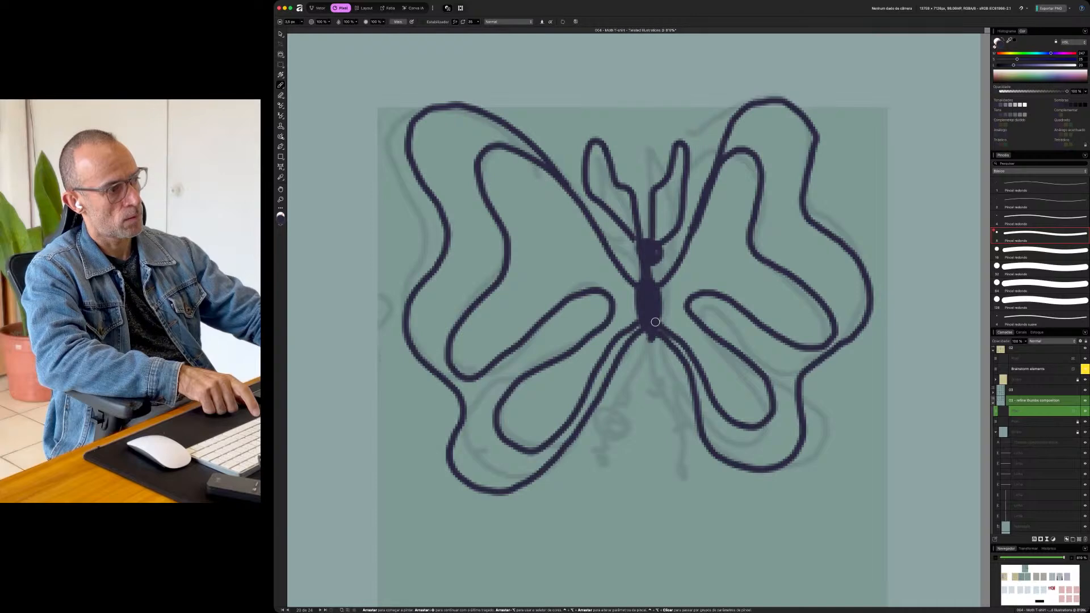
# - Extend the body into a tapering tail with rings and beads, and thicken both antennae where they meet the head
pyautogui.moveTo(651, 358)
pyautogui.mouseDown()
pyautogui.moveTo(640, 332)
pyautogui.moveTo(652, 345)
pyautogui.moveTo(658, 326)
pyautogui.moveTo(653, 376)
pyautogui.mouseUp()
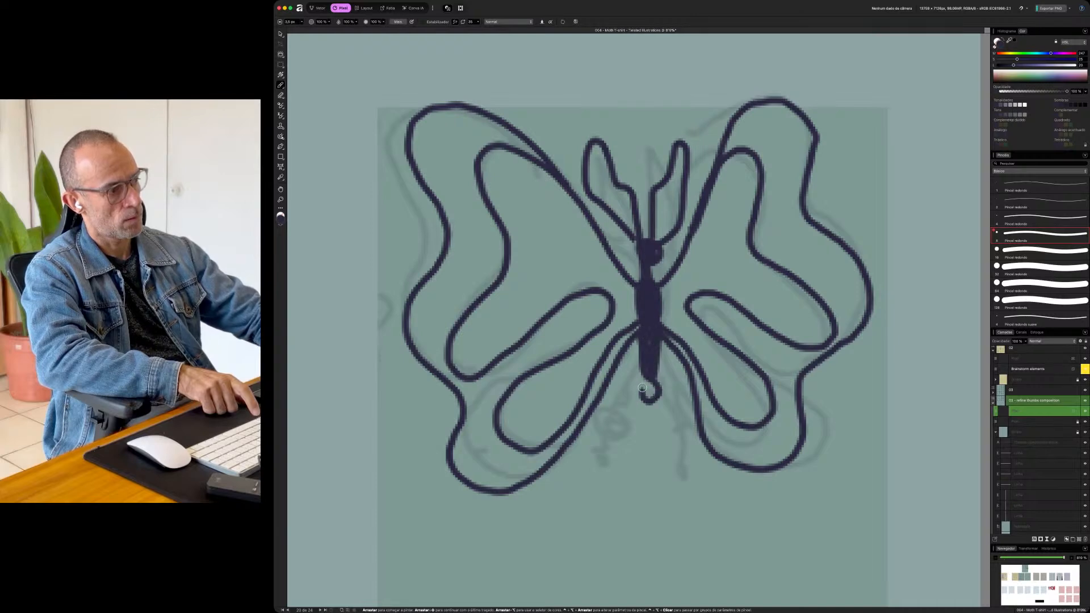
pyautogui.click(649, 443)
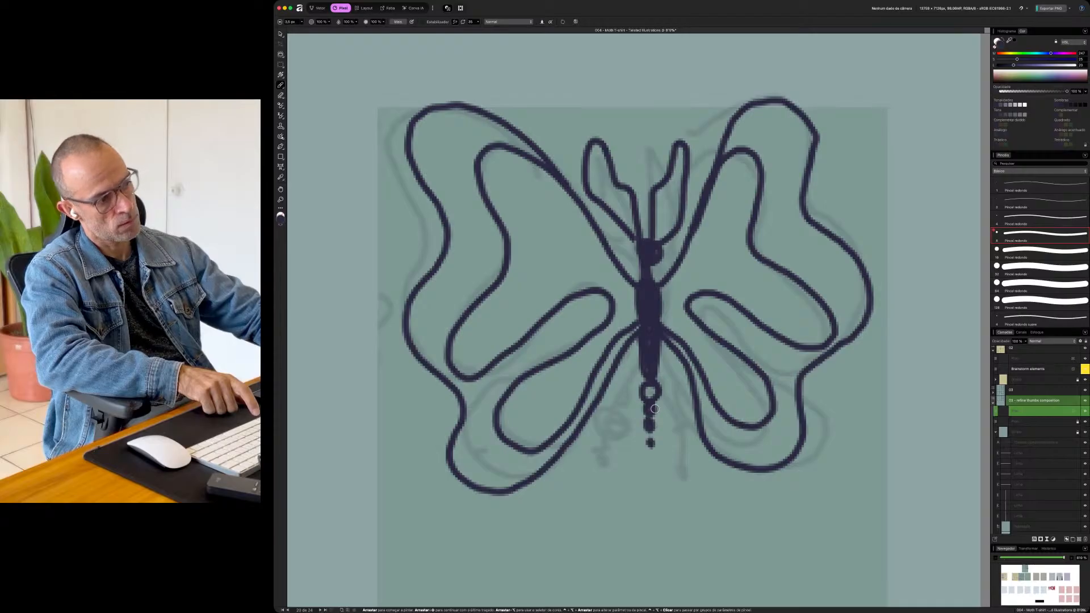
pyautogui.moveTo(674, 384)
pyautogui.mouseDown()
pyautogui.moveTo(641, 385)
pyautogui.moveTo(646, 472)
pyautogui.mouseUp()
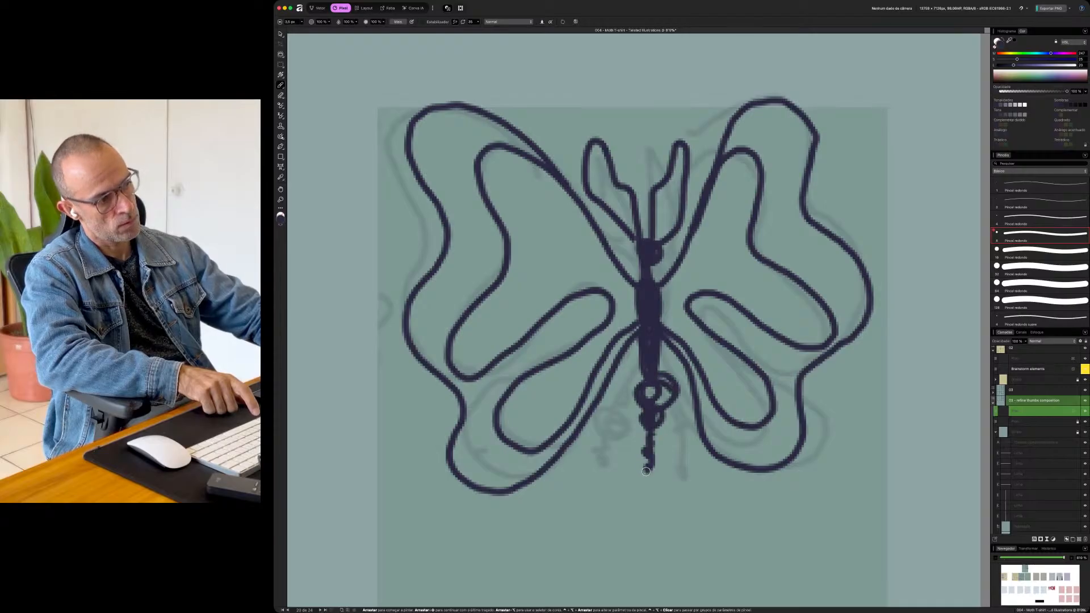
pyautogui.moveTo(683, 146); pyautogui.dragTo(683, 205)
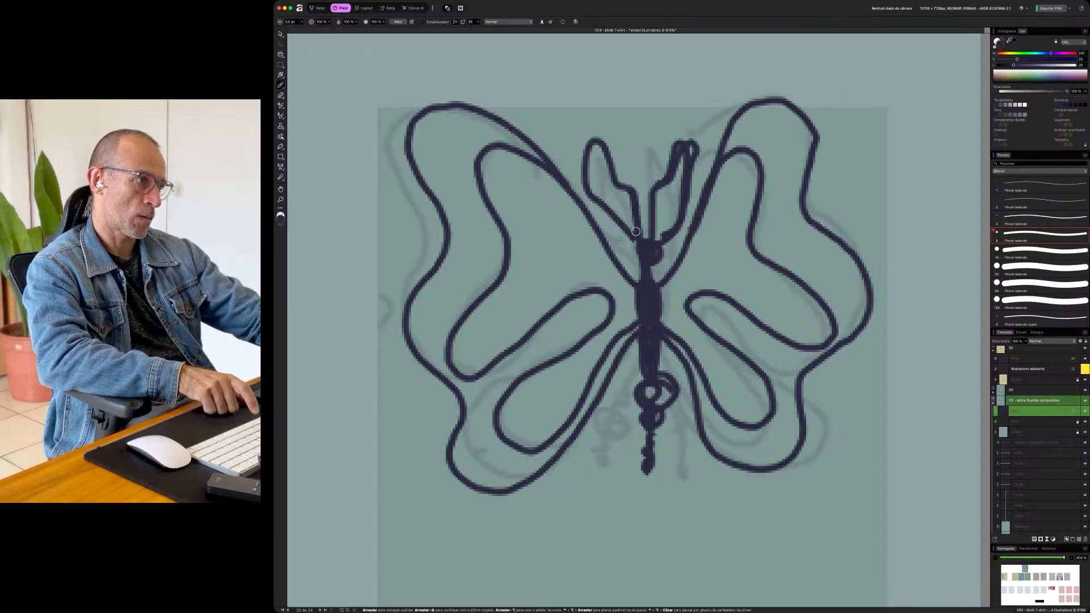
pyautogui.moveTo(629, 250); pyautogui.dragTo(599, 203)
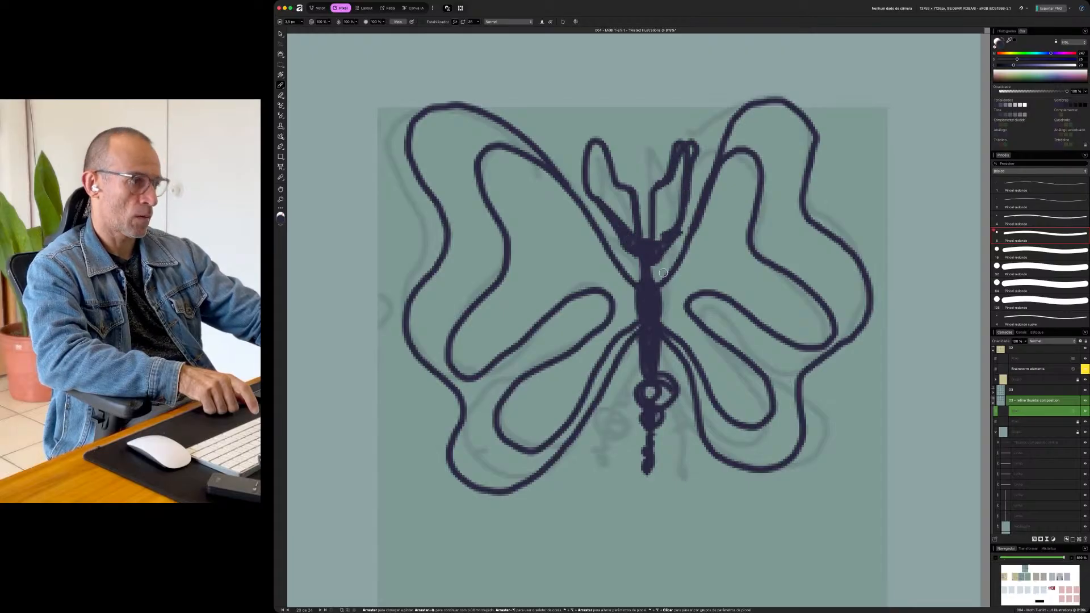
# - Sample the dark navy from the finished line art above the first sketch in the fourth row as the drawing colour
pyautogui.moveTo(671, 479); pyautogui.dragTo(813, 247)
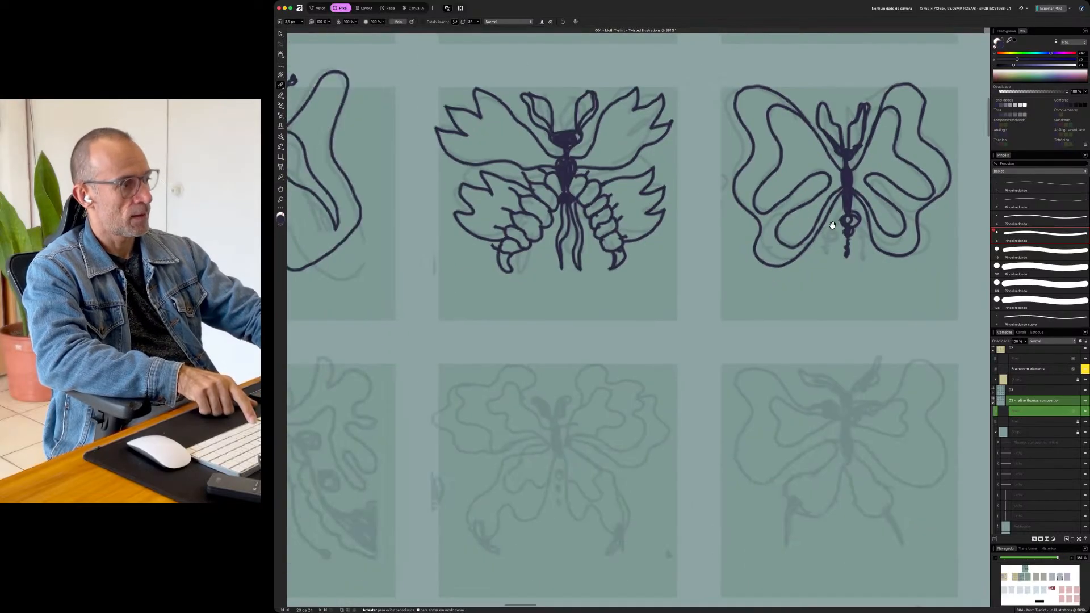
pyautogui.scroll(-5, 813, 246)
pyautogui.hscroll(-5, 822, 284)
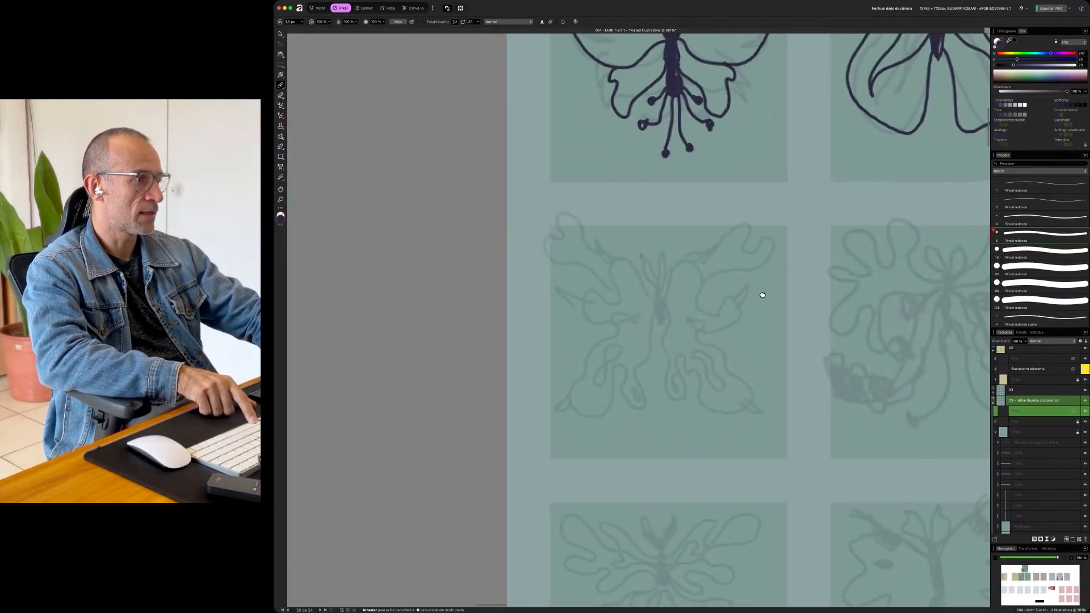
pyautogui.moveTo(763, 294); pyautogui.dragTo(768, 301)
pyautogui.keyDown('alt'); pyautogui.click(668, 305); pyautogui.keyUp('alt')
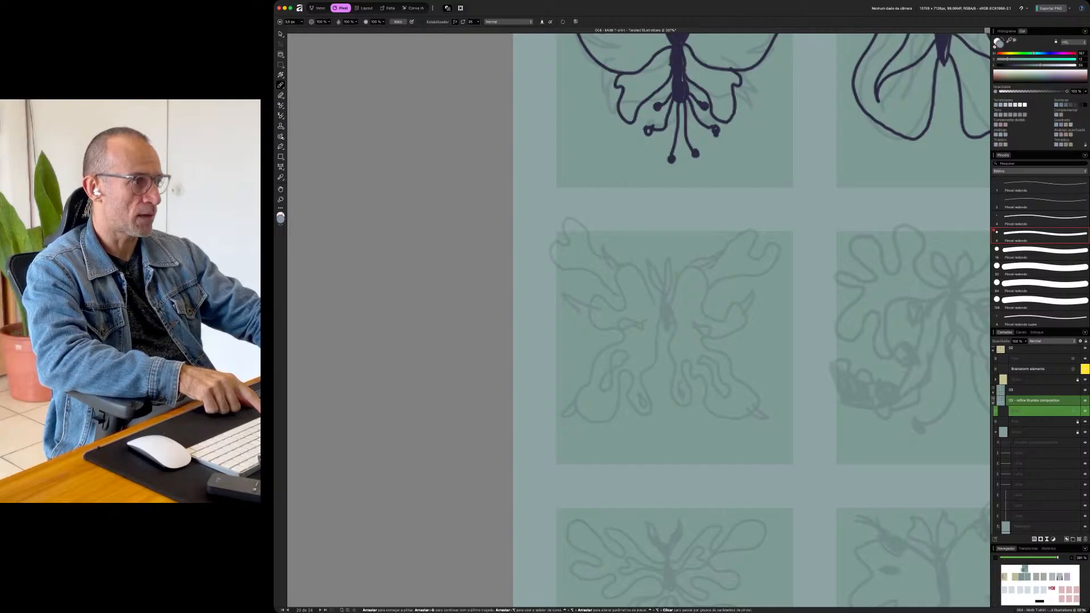
pyautogui.keyDown('alt'); pyautogui.click(653, 286); pyautogui.keyUp('alt')
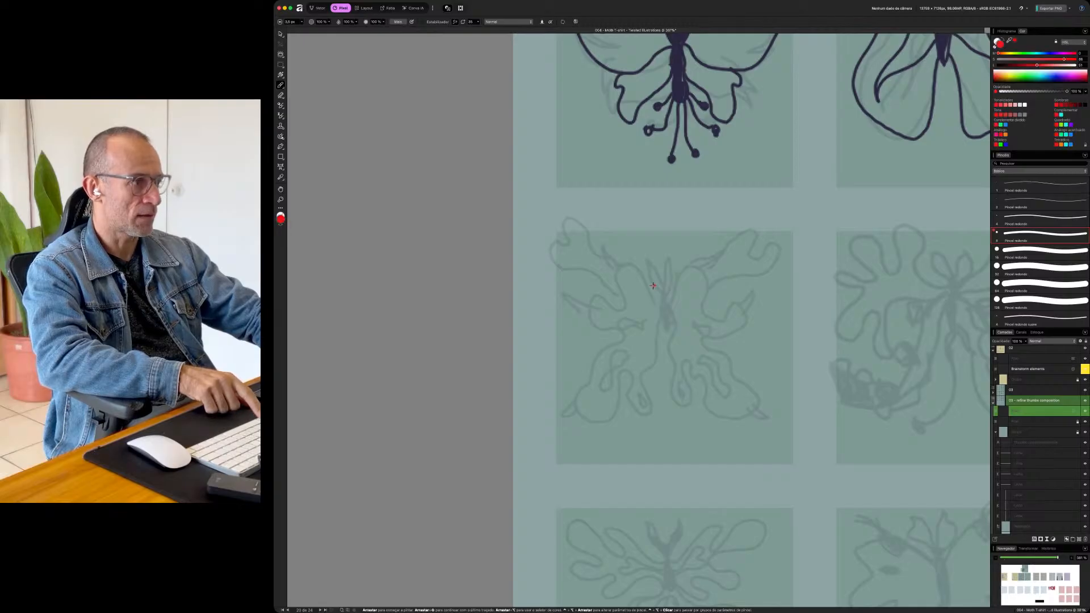
pyautogui.keyDown('alt'); pyautogui.click(679, 83); pyautogui.keyUp('alt')
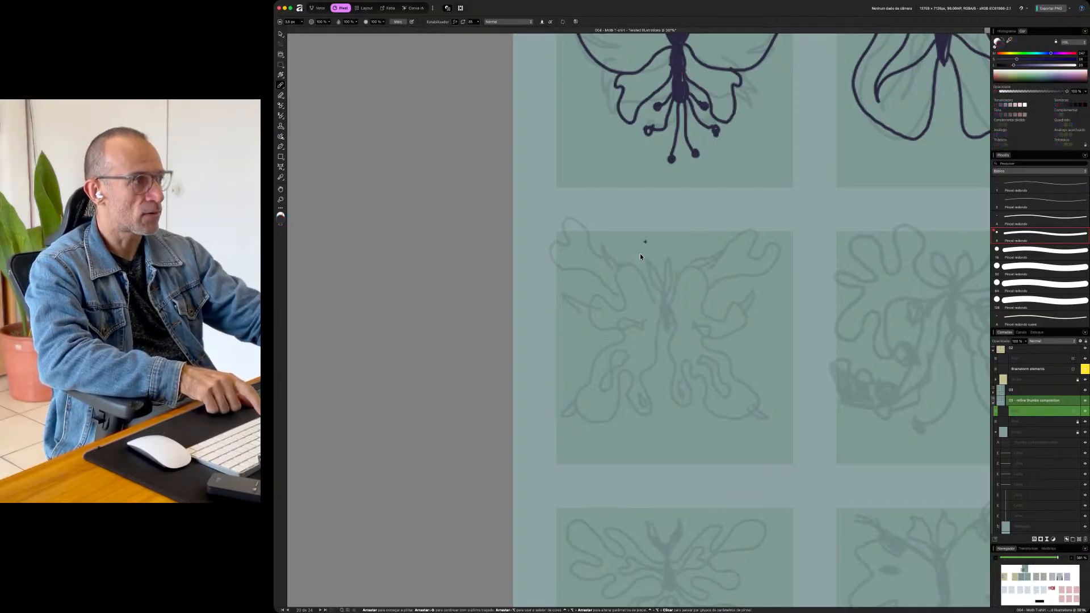
# - Draw a solid elongated body with a small head and two leaf-shaped antennae over the first sketch in the fourth row
pyautogui.scroll(5, 684, 357)
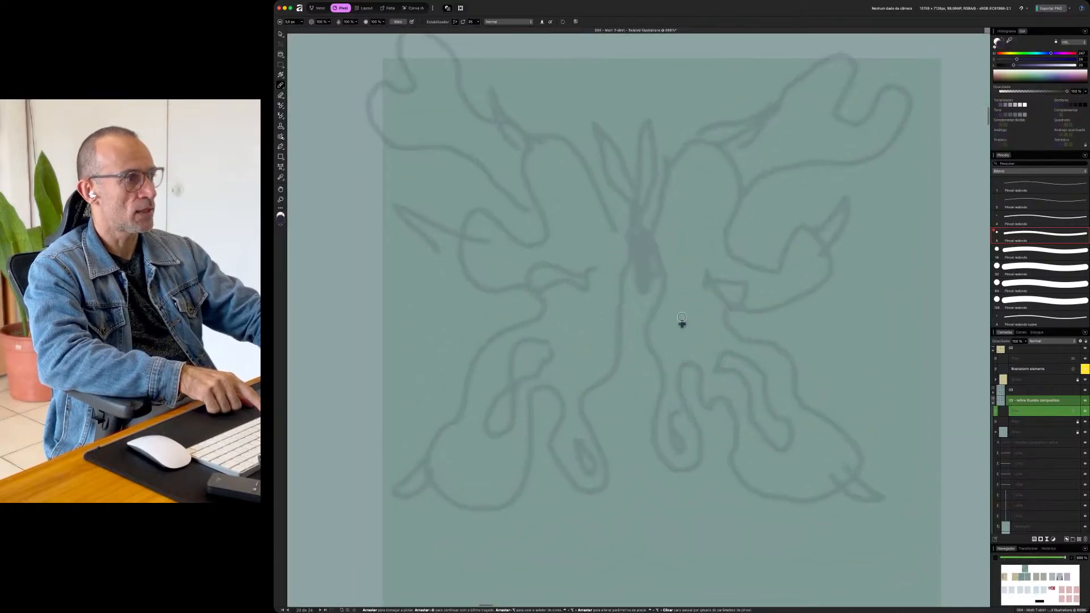
pyautogui.moveTo(648, 238)
pyautogui.mouseDown()
pyautogui.moveTo(637, 286)
pyautogui.moveTo(637, 235)
pyautogui.moveTo(650, 267)
pyautogui.moveTo(651, 219)
pyautogui.mouseUp()
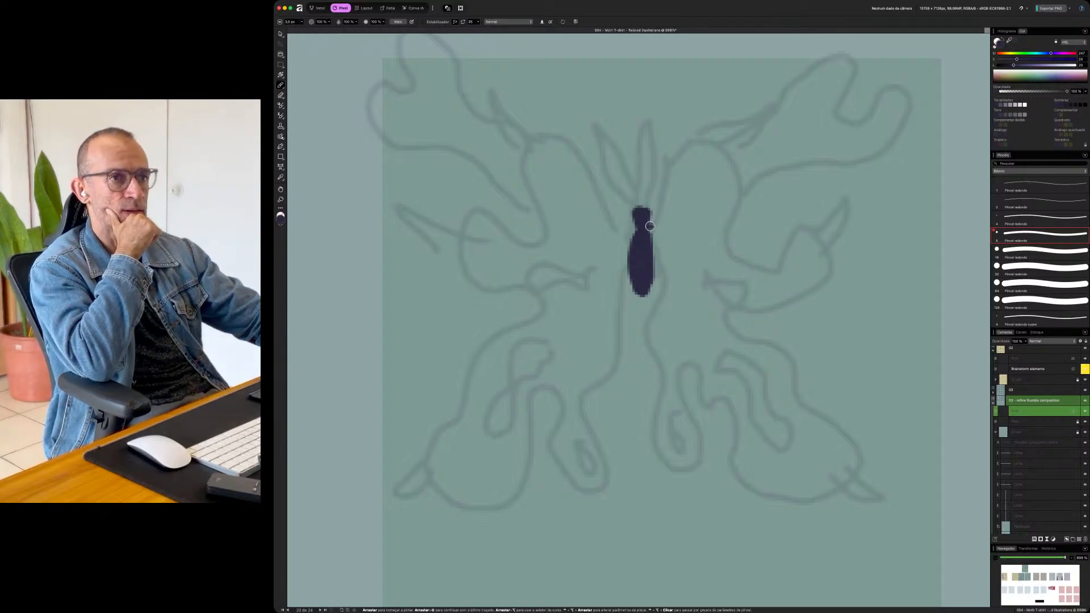
pyautogui.moveTo(640, 214)
pyautogui.mouseDown()
pyautogui.moveTo(601, 133)
pyautogui.moveTo(619, 146)
pyautogui.moveTo(646, 213)
pyautogui.moveTo(659, 129)
pyautogui.moveTo(666, 176)
pyautogui.moveTo(647, 226)
pyautogui.moveTo(618, 231)
pyautogui.moveTo(573, 152)
pyautogui.mouseUp()
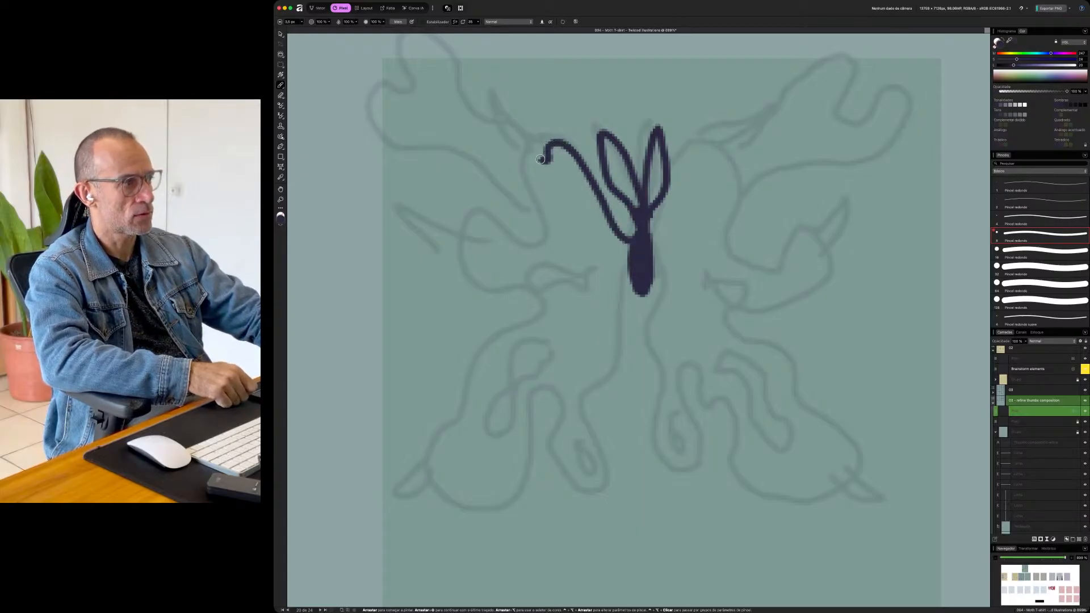
# - Outline the left inner wing shape with flowing lobes down to the tail and add a pointed claw to each of its four tips
pyautogui.moveTo(523, 169)
pyautogui.mouseDown()
pyautogui.moveTo(550, 223)
pyautogui.moveTo(541, 232)
pyautogui.moveTo(492, 212)
pyautogui.moveTo(474, 220)
pyautogui.moveTo(481, 234)
pyautogui.moveTo(465, 251)
pyautogui.moveTo(469, 264)
pyautogui.moveTo(521, 280)
pyautogui.moveTo(530, 295)
pyautogui.moveTo(483, 347)
pyautogui.moveTo(431, 440)
pyautogui.mouseUp()
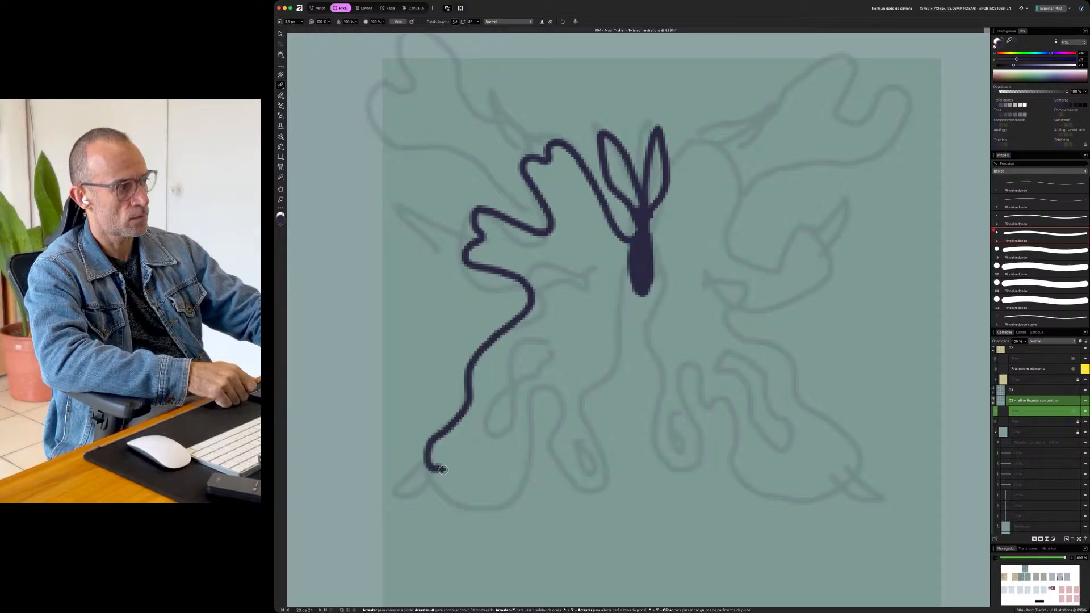
pyautogui.moveTo(449, 492)
pyautogui.mouseDown()
pyautogui.moveTo(501, 510)
pyautogui.moveTo(539, 411)
pyautogui.moveTo(556, 426)
pyautogui.moveTo(549, 450)
pyautogui.moveTo(579, 494)
pyautogui.moveTo(607, 471)
pyautogui.moveTo(582, 418)
pyautogui.moveTo(612, 379)
pyautogui.moveTo(630, 289)
pyautogui.mouseUp()
pyautogui.moveTo(593, 483)
pyautogui.mouseDown()
pyautogui.moveTo(639, 522)
pyautogui.moveTo(582, 487)
pyautogui.mouseUp()
pyautogui.moveTo(428, 464)
pyautogui.mouseDown()
pyautogui.moveTo(425, 497)
pyautogui.moveTo(437, 553)
pyautogui.moveTo(452, 489)
pyautogui.mouseUp()
pyautogui.moveTo(474, 237)
pyautogui.mouseDown()
pyautogui.moveTo(451, 220)
pyautogui.moveTo(437, 184)
pyautogui.moveTo(469, 223)
pyautogui.mouseUp()
pyautogui.moveTo(542, 164)
pyautogui.mouseDown()
pyautogui.moveTo(512, 101)
pyautogui.moveTo(555, 153)
pyautogui.mouseUp()
# - Mirror the clawed inner wing outline on the right side and join its innermost claw and contour to the tail and body
pyautogui.moveTo(648, 241)
pyautogui.mouseDown()
pyautogui.moveTo(695, 145)
pyautogui.moveTo(743, 125)
pyautogui.moveTo(762, 100)
pyautogui.moveTo(728, 151)
pyautogui.moveTo(750, 176)
pyautogui.moveTo(718, 215)
pyautogui.moveTo(768, 232)
pyautogui.moveTo(841, 199)
pyautogui.moveTo(778, 294)
pyautogui.moveTo(728, 311)
pyautogui.moveTo(784, 341)
pyautogui.moveTo(859, 452)
pyautogui.moveTo(788, 500)
pyautogui.mouseUp()
pyautogui.moveTo(847, 475)
pyautogui.mouseDown()
pyautogui.moveTo(864, 504)
pyautogui.moveTo(848, 547)
pyautogui.moveTo(832, 484)
pyautogui.moveTo(765, 498)
pyautogui.moveTo(735, 466)
pyautogui.moveTo(731, 419)
pyautogui.moveTo(681, 385)
pyautogui.moveTo(705, 431)
pyautogui.mouseUp()
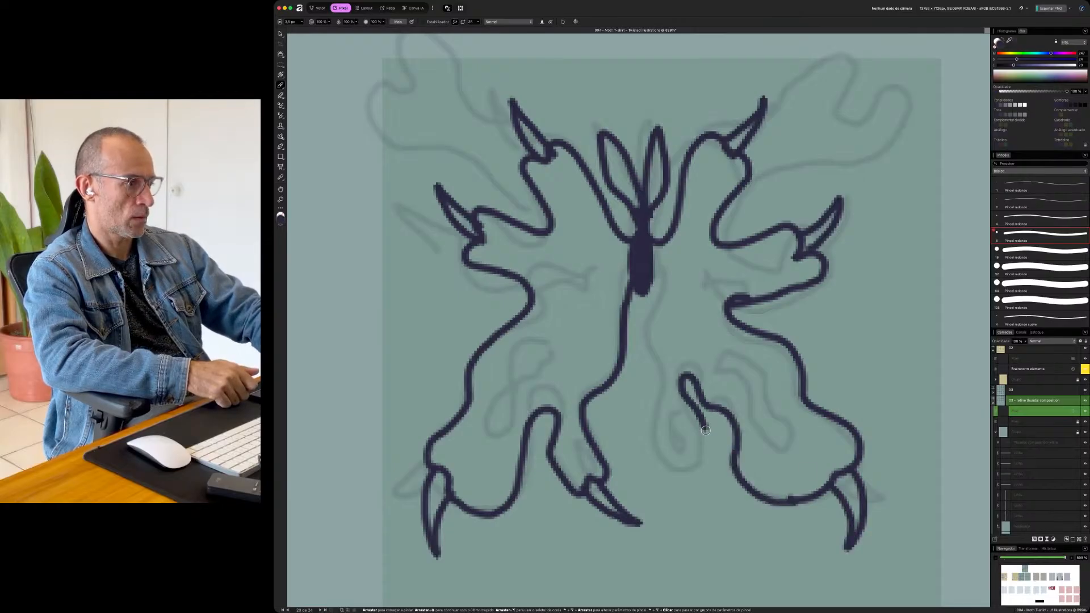
pyautogui.moveTo(652, 468); pyautogui.dragTo(668, 401)
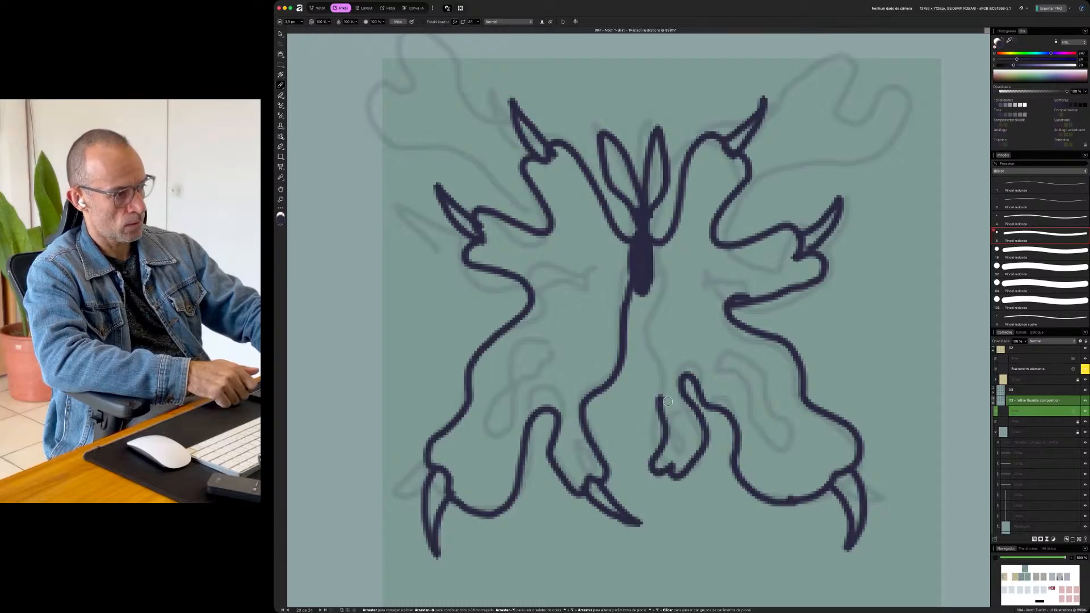
pyautogui.moveTo(679, 474)
pyautogui.mouseDown()
pyautogui.moveTo(632, 514)
pyautogui.moveTo(660, 407)
pyautogui.mouseUp()
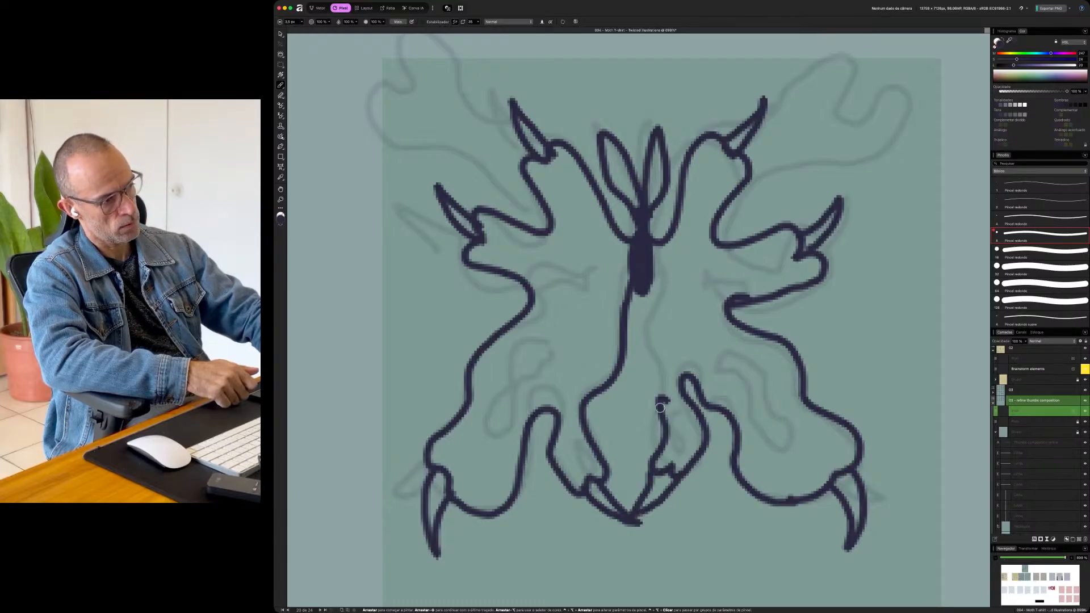
pyautogui.moveTo(649, 363); pyautogui.dragTo(654, 277)
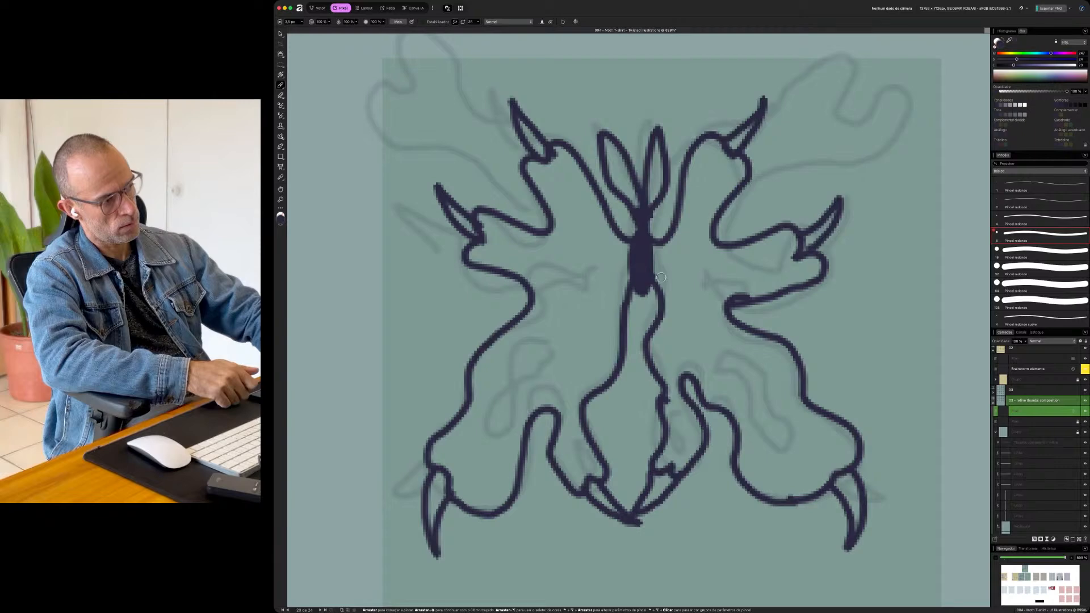
# - Add elongated closed cutout shapes inside the upper and lower parts of the clawed wings on both sides
pyautogui.moveTo(721, 360)
pyautogui.mouseDown()
pyautogui.moveTo(806, 421)
pyautogui.moveTo(803, 452)
pyautogui.moveTo(715, 358)
pyautogui.mouseUp()
pyautogui.moveTo(554, 347)
pyautogui.mouseDown()
pyautogui.moveTo(505, 437)
pyautogui.moveTo(487, 421)
pyautogui.moveTo(515, 356)
pyautogui.moveTo(566, 347)
pyautogui.mouseUp()
pyautogui.moveTo(592, 283)
pyautogui.mouseDown()
pyautogui.moveTo(535, 256)
pyautogui.moveTo(567, 282)
pyautogui.moveTo(596, 280)
pyautogui.mouseUp()
pyautogui.moveTo(680, 276)
pyautogui.mouseDown()
pyautogui.moveTo(712, 256)
pyautogui.moveTo(742, 262)
pyautogui.moveTo(694, 272)
pyautogui.mouseUp()
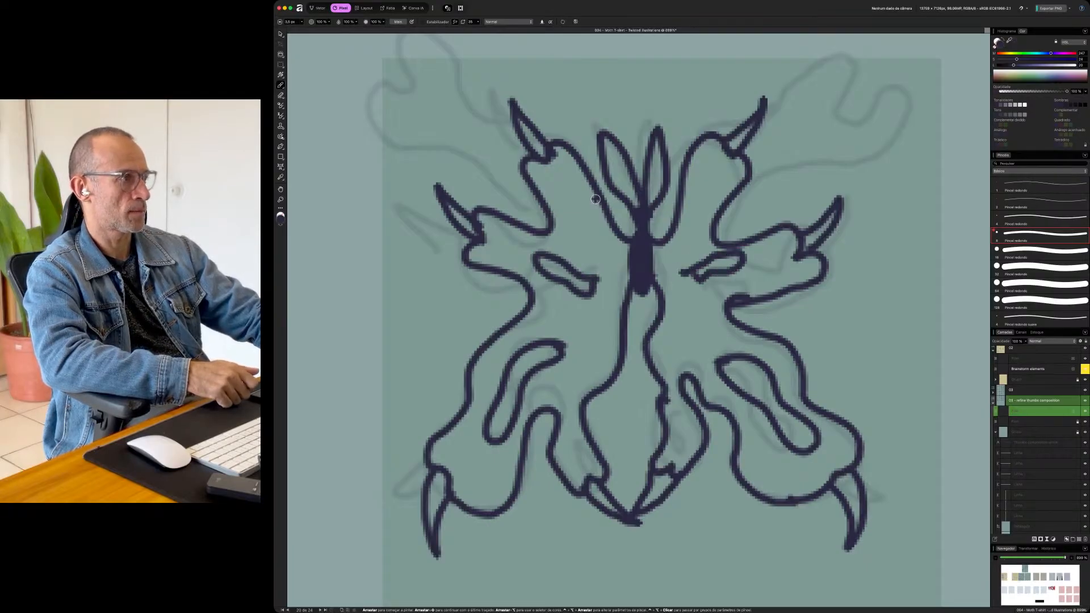
# - Outline large wavy outer upper wings around the clawed shapes on both sides of the body
pyautogui.scroll(5, 596, 200)
pyautogui.hscroll(-4, 596, 199)
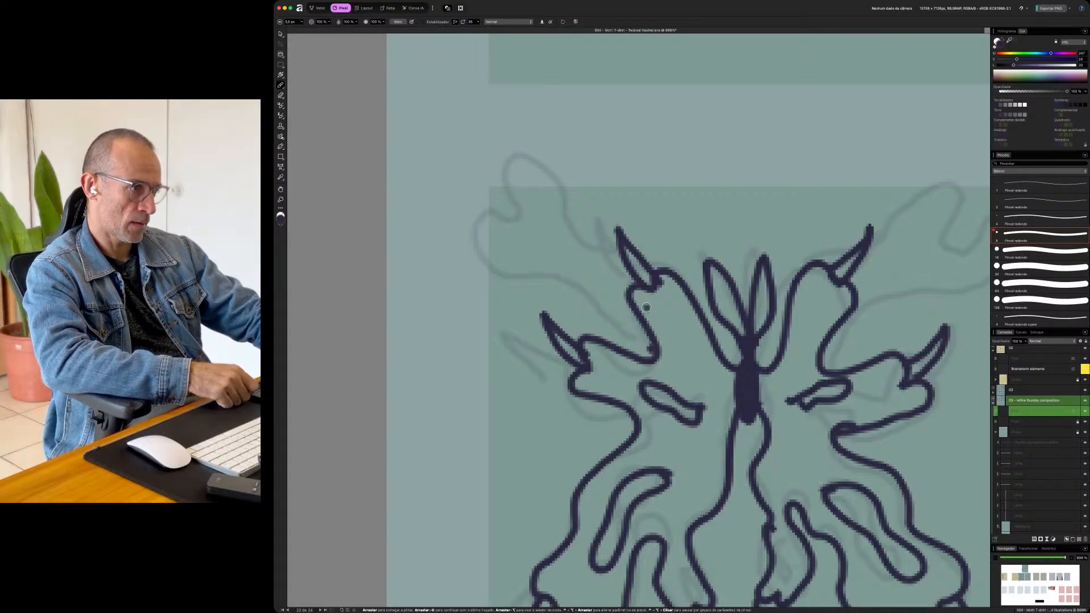
pyautogui.moveTo(681, 272)
pyautogui.mouseDown()
pyautogui.moveTo(556, 173)
pyautogui.moveTo(519, 196)
pyautogui.moveTo(492, 267)
pyautogui.moveTo(519, 477)
pyautogui.moveTo(638, 400)
pyautogui.mouseUp()
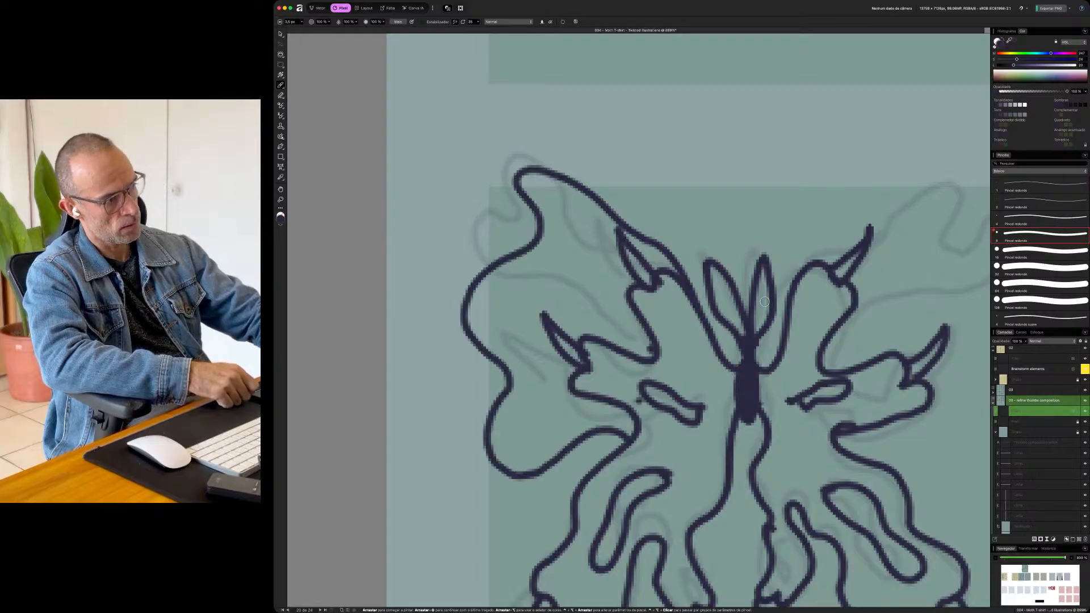
pyautogui.moveTo(839, 245)
pyautogui.mouseDown()
pyautogui.moveTo(899, 183)
pyautogui.moveTo(940, 177)
pyautogui.moveTo(936, 228)
pyautogui.mouseUp()
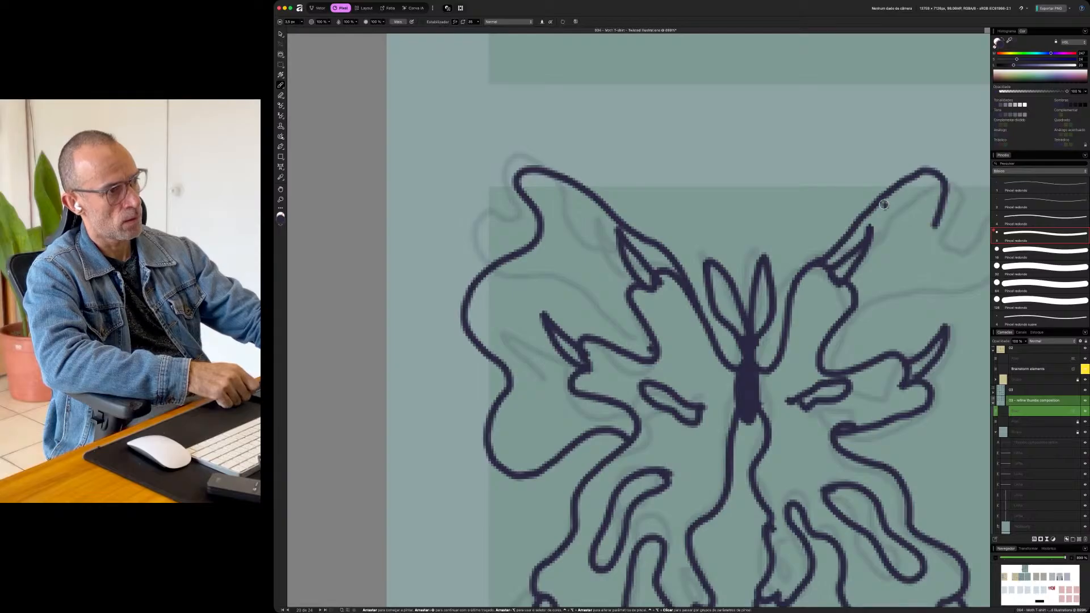
pyautogui.hscroll(4, 867, 194)
pyautogui.scroll(-1, 867, 194)
pyautogui.moveTo(819, 200)
pyautogui.mouseDown()
pyautogui.moveTo(874, 216)
pyautogui.moveTo(890, 257)
pyautogui.moveTo(860, 292)
pyautogui.moveTo(884, 346)
pyautogui.moveTo(867, 369)
pyautogui.moveTo(757, 409)
pyautogui.moveTo(750, 431)
pyautogui.mouseUp()
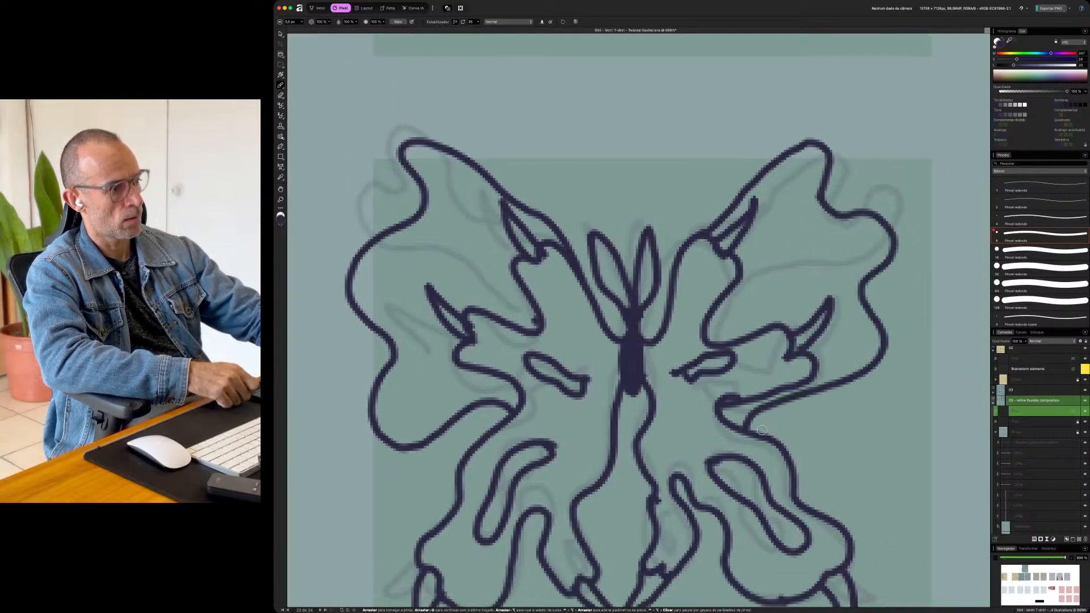
# - Add small rounded outer lobes beside the lower clawed wings on both sides
pyautogui.scroll(-5, 735, 397)
pyautogui.moveTo(775, 286)
pyautogui.mouseDown()
pyautogui.moveTo(836, 323)
pyautogui.moveTo(891, 324)
pyautogui.moveTo(863, 375)
pyautogui.mouseUp()
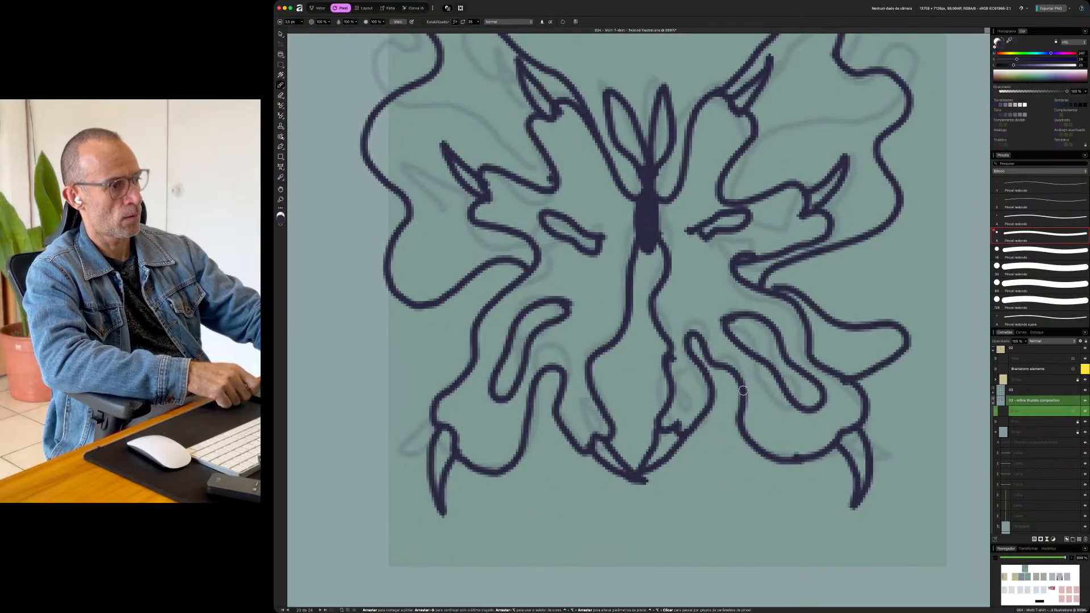
pyautogui.moveTo(478, 309)
pyautogui.mouseDown()
pyautogui.moveTo(427, 334)
pyautogui.moveTo(379, 338)
pyautogui.moveTo(416, 379)
pyautogui.moveTo(468, 384)
pyautogui.mouseUp()
# - Draw a filled round head with two looped antennae and a slender body outline over the next faded butterfly sketch in the row
pyautogui.scroll(-5, 606, 381)
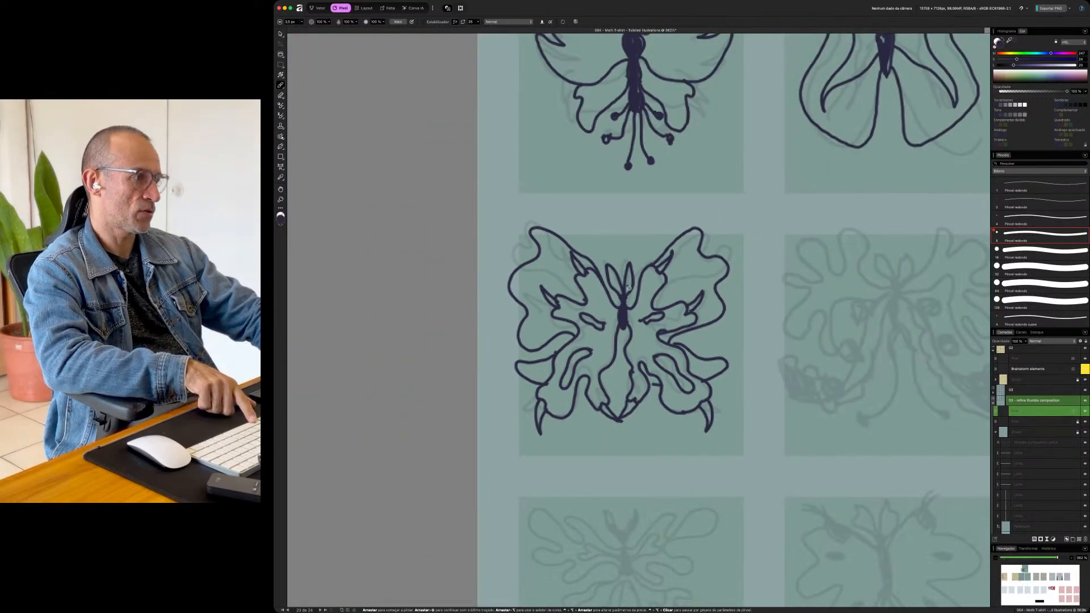
pyautogui.moveTo(827, 276); pyautogui.dragTo(644, 304)
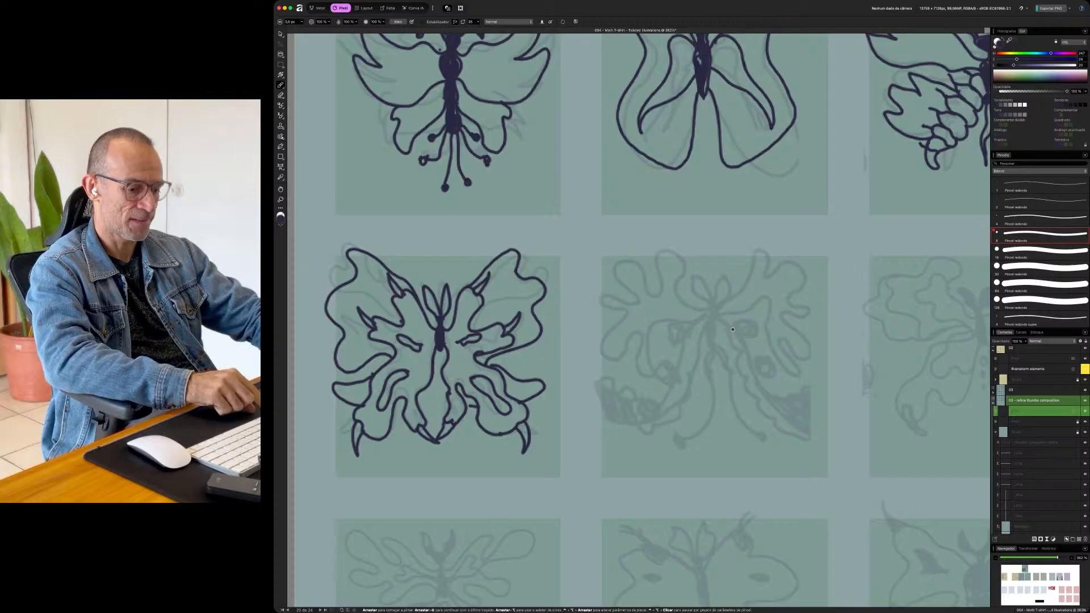
pyautogui.scroll(5, 733, 330)
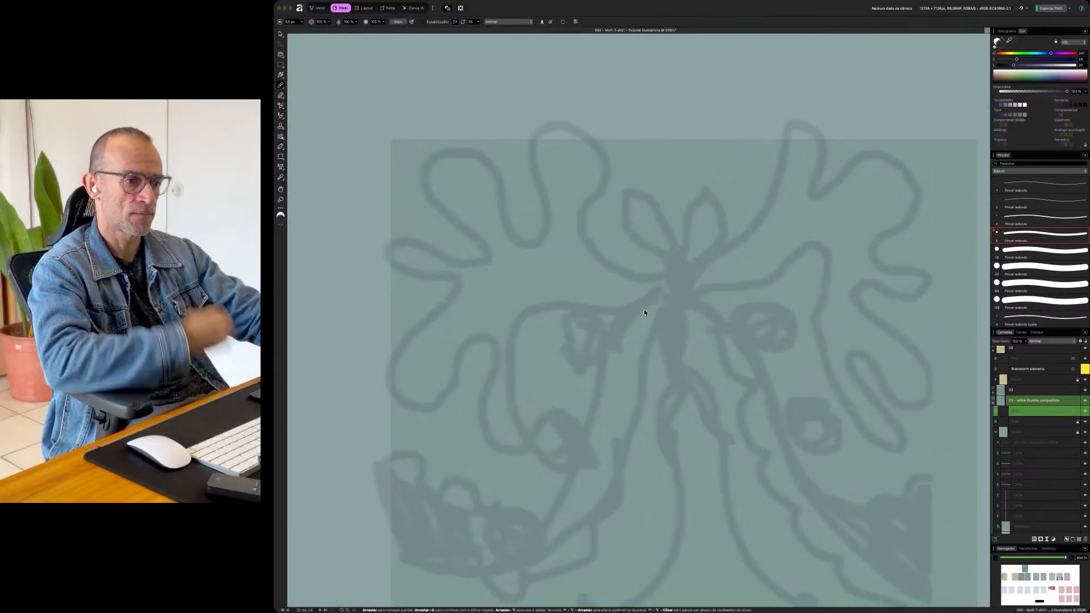
pyautogui.click(678, 284)
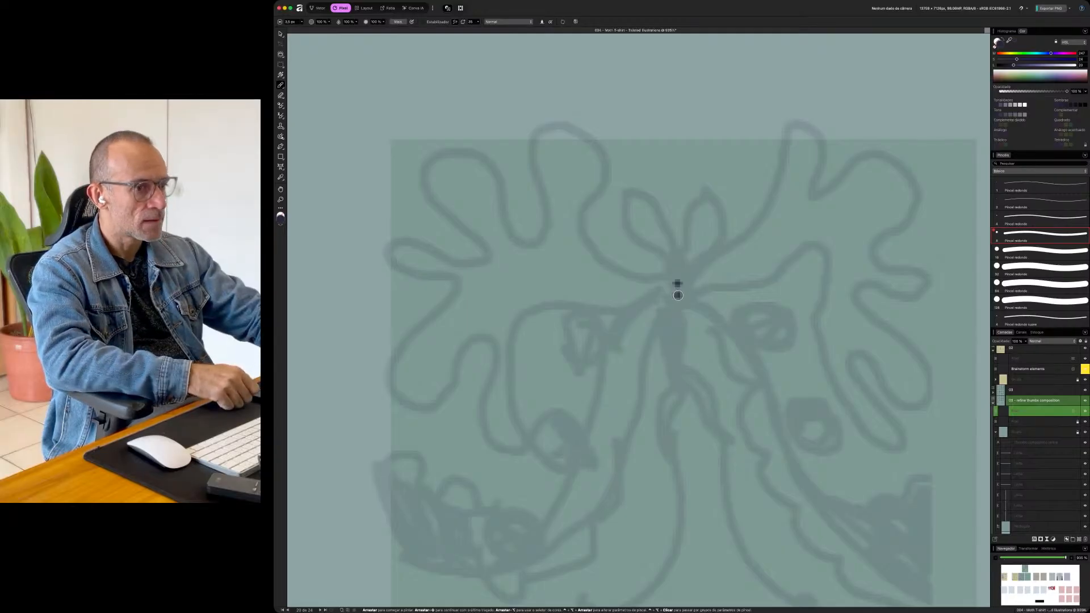
pyautogui.moveTo(674, 264); pyautogui.dragTo(693, 296)
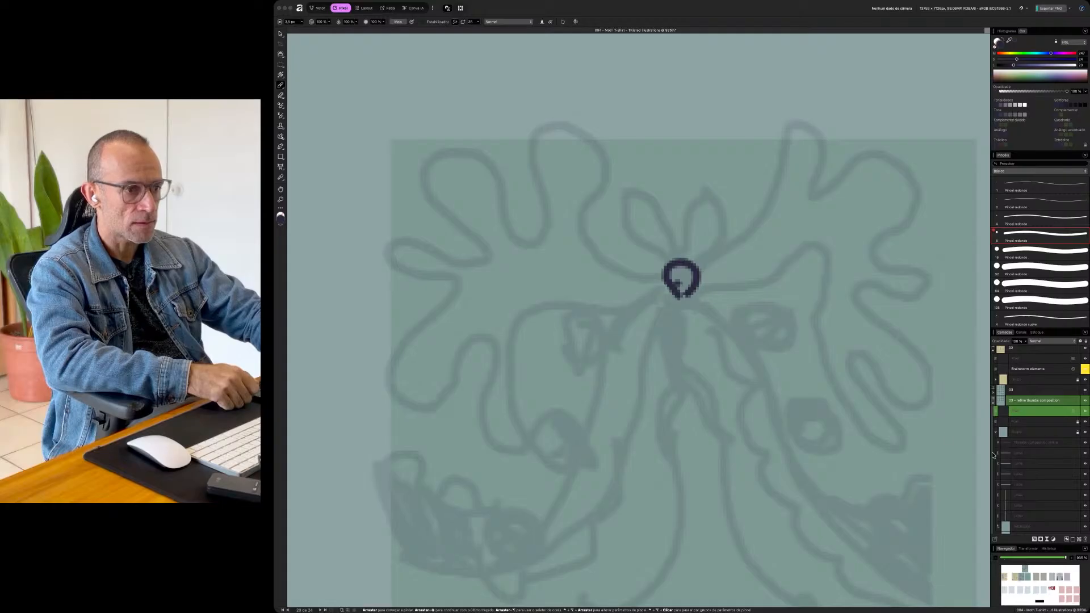
pyautogui.click(670, 274)
pyautogui.moveTo(670, 274)
pyautogui.mouseDown()
pyautogui.moveTo(679, 287)
pyautogui.moveTo(622, 227)
pyautogui.moveTo(661, 225)
pyautogui.moveTo(687, 239)
pyautogui.moveTo(722, 207)
pyautogui.moveTo(696, 281)
pyautogui.moveTo(694, 393)
pyautogui.mouseUp()
pyautogui.moveTo(679, 302); pyautogui.dragTo(688, 423)
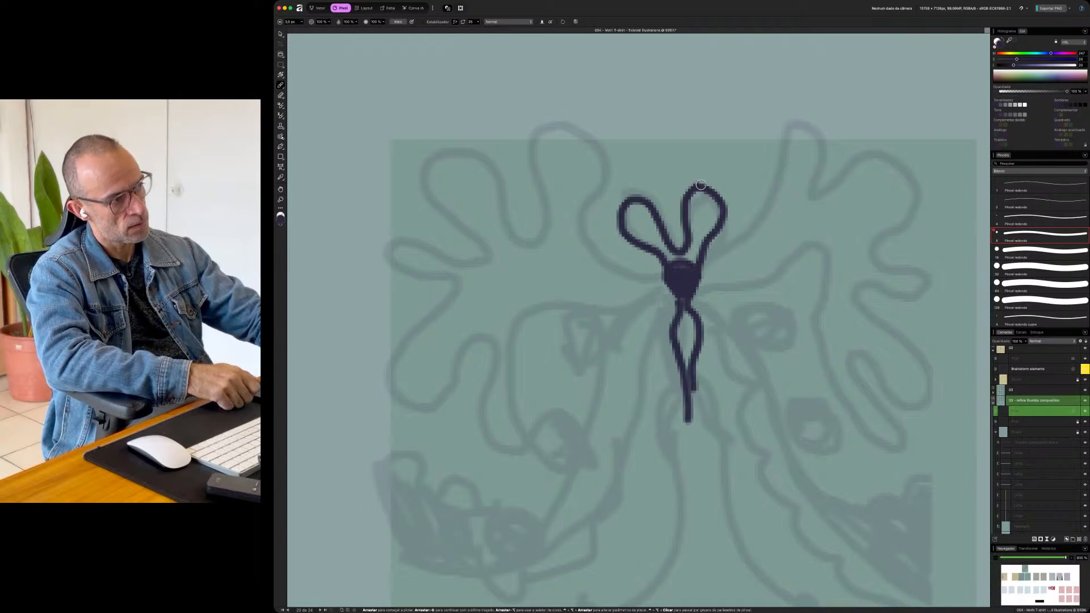
# - Add pincer-like claw tips to both antennae and fill in the body as a solid tapered shape
pyautogui.moveTo(714, 158); pyautogui.dragTo(732, 222)
pyautogui.moveTo(666, 215)
pyautogui.mouseDown()
pyautogui.moveTo(637, 171)
pyautogui.moveTo(621, 170)
pyautogui.moveTo(617, 214)
pyautogui.mouseUp()
pyautogui.moveTo(696, 367)
pyautogui.mouseDown()
pyautogui.moveTo(685, 411)
pyautogui.moveTo(679, 328)
pyautogui.moveTo(697, 366)
pyautogui.mouseUp()
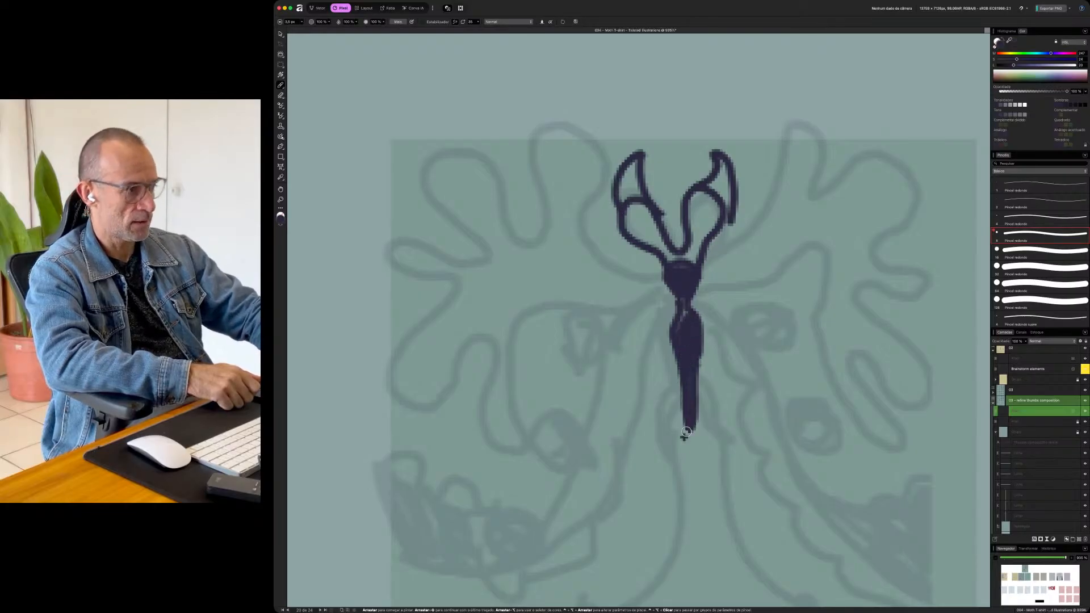
pyautogui.moveTo(693, 419); pyautogui.dragTo(690, 389)
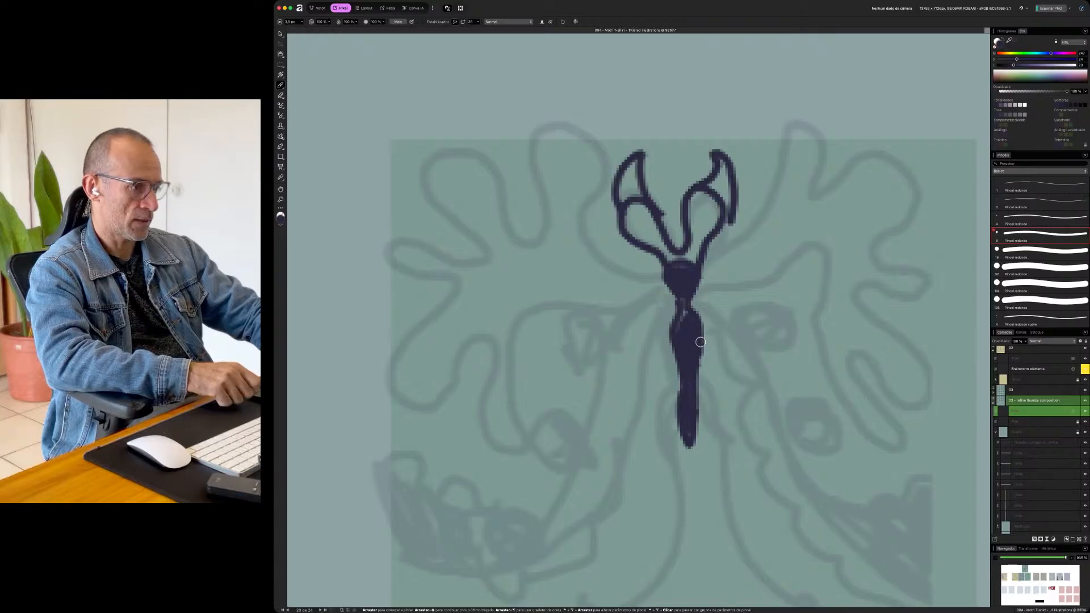
# - Outline long, narrow lower wings with scalloped inner edges on both sides and add a round lobe at each wing tip
pyautogui.scroll(-3, 731, 373)
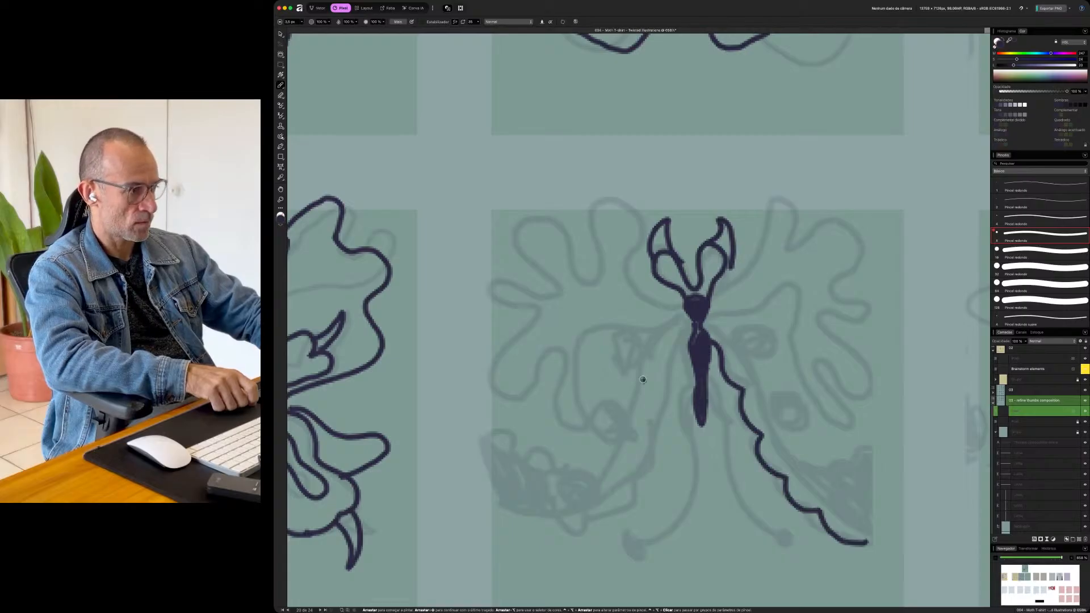
pyautogui.moveTo(689, 355); pyautogui.dragTo(672, 391)
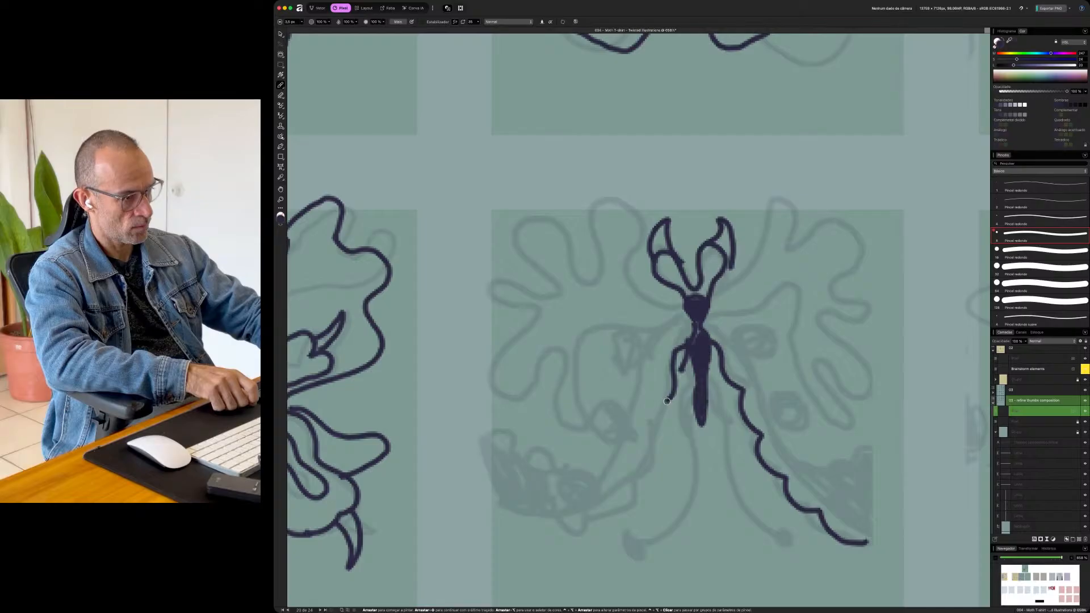
pyautogui.moveTo(603, 511)
pyautogui.mouseDown()
pyautogui.moveTo(546, 527)
pyautogui.moveTo(623, 432)
pyautogui.moveTo(637, 359)
pyautogui.moveTo(662, 328)
pyautogui.moveTo(684, 322)
pyautogui.moveTo(710, 326)
pyautogui.moveTo(754, 377)
pyautogui.moveTo(795, 467)
pyautogui.moveTo(864, 530)
pyautogui.moveTo(854, 546)
pyautogui.mouseUp()
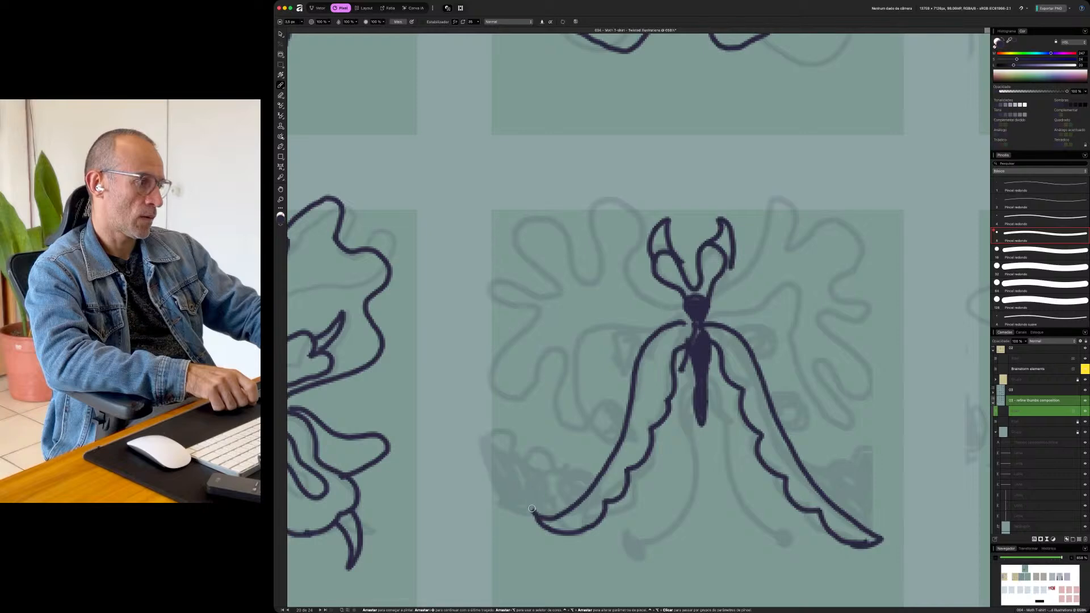
pyautogui.moveTo(533, 477)
pyautogui.mouseDown()
pyautogui.moveTo(552, 463)
pyautogui.moveTo(602, 482)
pyautogui.mouseUp()
pyautogui.moveTo(817, 487)
pyautogui.mouseDown()
pyautogui.moveTo(847, 462)
pyautogui.moveTo(890, 488)
pyautogui.moveTo(869, 537)
pyautogui.mouseUp()
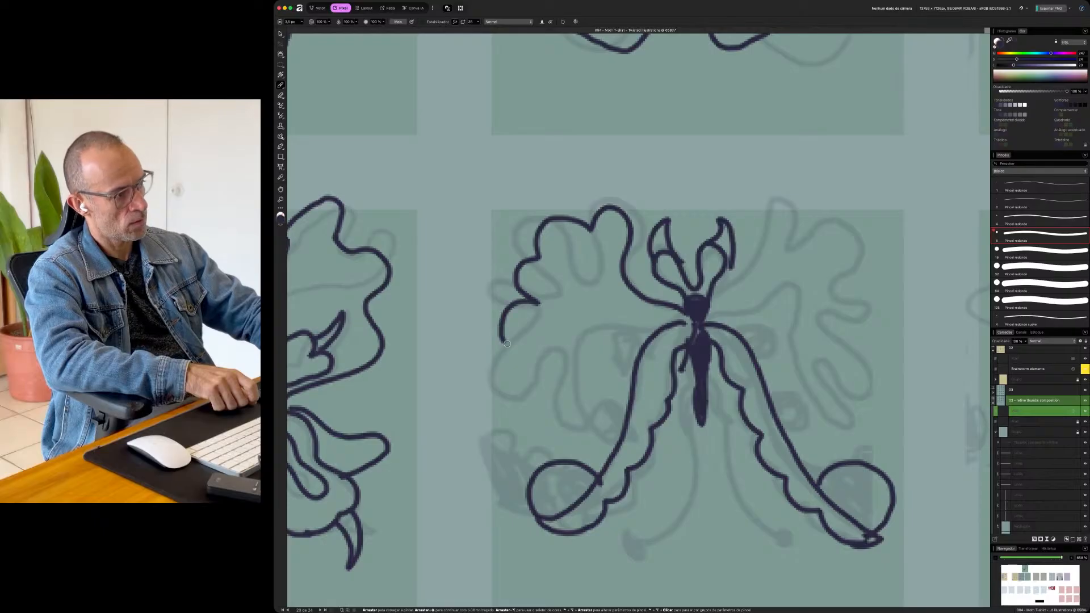
# - Outline the lobed upper wings and the hooked, curving middle wings on both sides of the body
pyautogui.moveTo(597, 281)
pyautogui.mouseDown()
pyautogui.moveTo(619, 309)
pyautogui.moveTo(660, 325)
pyautogui.mouseUp()
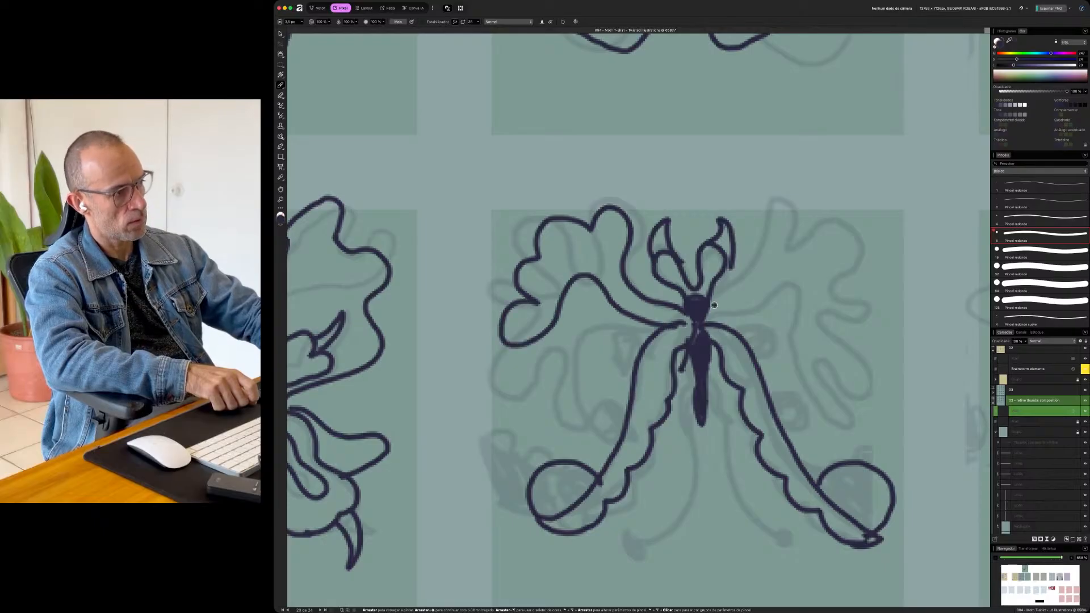
pyautogui.moveTo(717, 305)
pyautogui.mouseDown()
pyautogui.moveTo(757, 265)
pyautogui.moveTo(768, 224)
pyautogui.moveTo(799, 208)
pyautogui.moveTo(805, 243)
pyautogui.moveTo(846, 236)
pyautogui.moveTo(838, 277)
pyautogui.mouseUp()
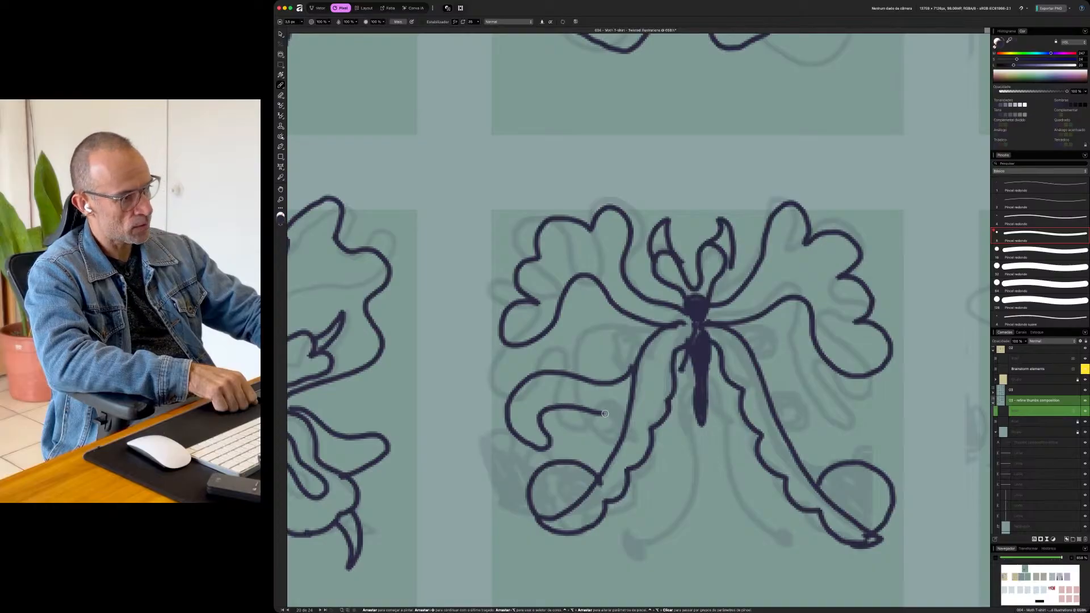
pyautogui.moveTo(755, 369)
pyautogui.mouseDown()
pyautogui.moveTo(826, 358)
pyautogui.moveTo(881, 373)
pyautogui.moveTo(880, 415)
pyautogui.moveTo(859, 439)
pyautogui.moveTo(833, 440)
pyautogui.moveTo(824, 382)
pyautogui.mouseUp()
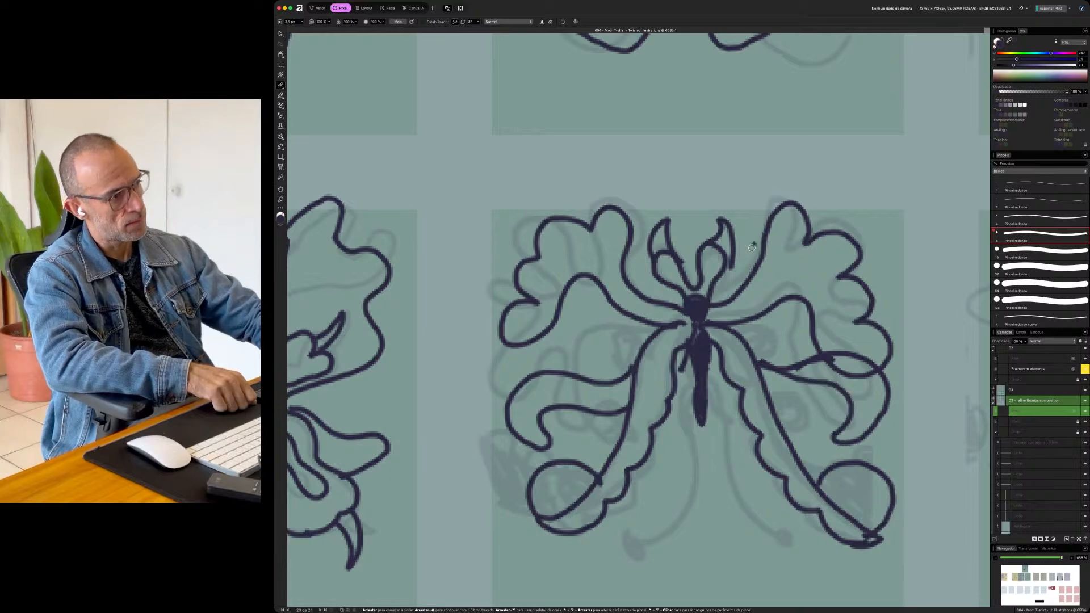
# - Add a larger rounded outer contour around the lobed upper wings on both sides
pyautogui.moveTo(753, 239)
pyautogui.mouseDown()
pyautogui.moveTo(797, 174)
pyautogui.moveTo(830, 199)
pyautogui.moveTo(855, 198)
pyautogui.moveTo(889, 233)
pyautogui.moveTo(868, 287)
pyautogui.mouseUp()
pyautogui.moveTo(633, 227)
pyautogui.mouseDown()
pyautogui.moveTo(614, 178)
pyautogui.moveTo(569, 164)
pyautogui.mouseUp()
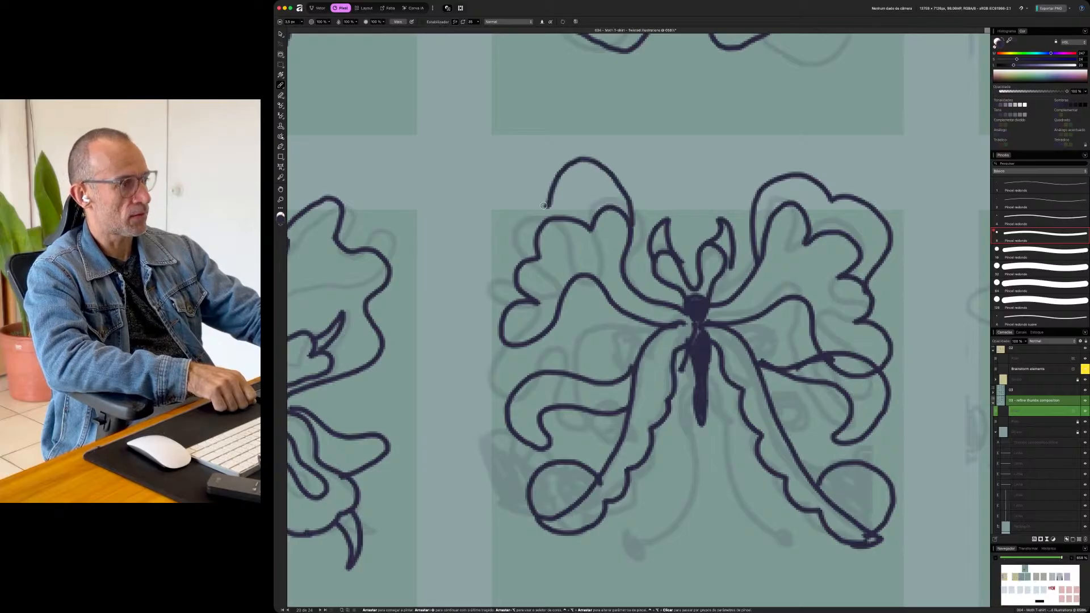
pyautogui.moveTo(546, 205)
pyautogui.mouseDown()
pyautogui.moveTo(505, 218)
pyautogui.moveTo(493, 257)
pyautogui.mouseUp()
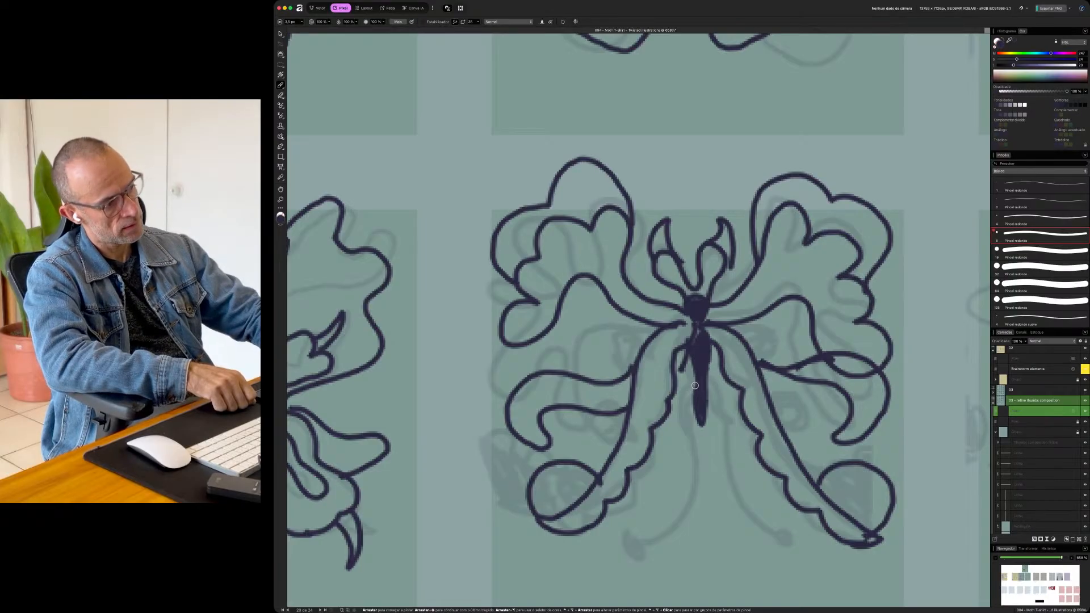
# - Draw two long wavy tails from the lower body and finish each with a filled round curl
pyautogui.moveTo(705, 493); pyautogui.dragTo(665, 537)
pyautogui.moveTo(689, 484); pyautogui.dragTo(657, 536)
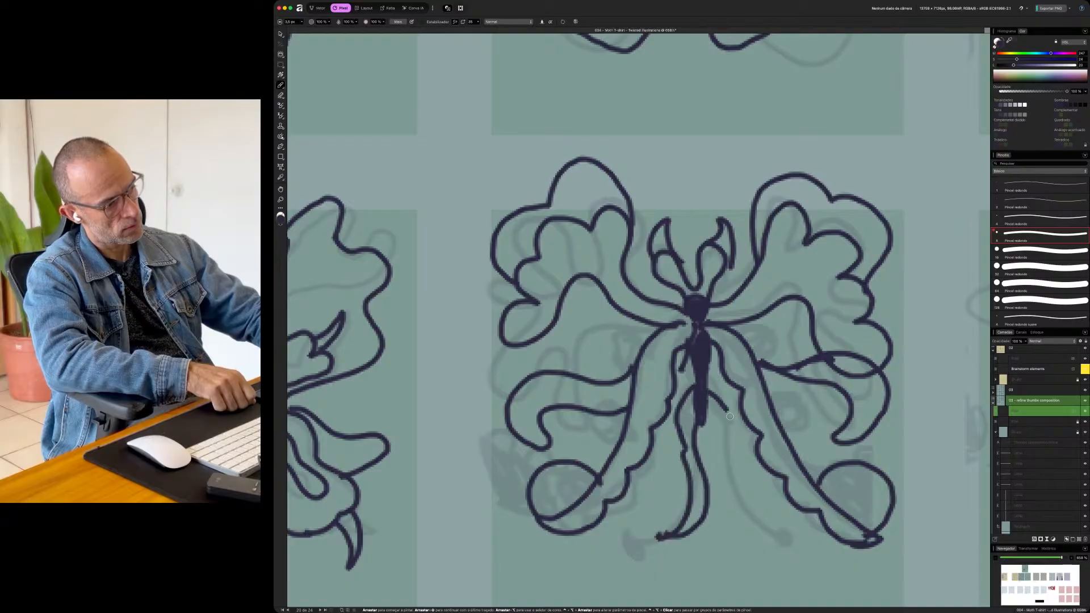
pyautogui.moveTo(723, 406); pyautogui.dragTo(746, 522)
pyautogui.moveTo(703, 427)
pyautogui.mouseDown()
pyautogui.moveTo(725, 457)
pyautogui.moveTo(730, 505)
pyautogui.mouseUp()
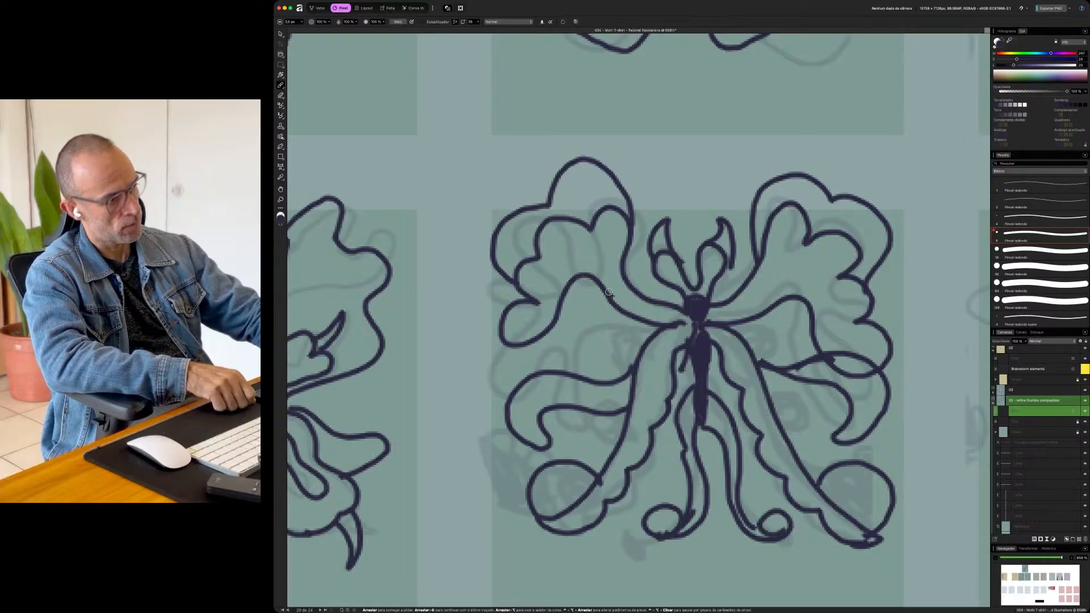
pyautogui.moveTo(679, 518); pyautogui.dragTo(658, 511)
pyautogui.moveTo(761, 534); pyautogui.dragTo(773, 512)
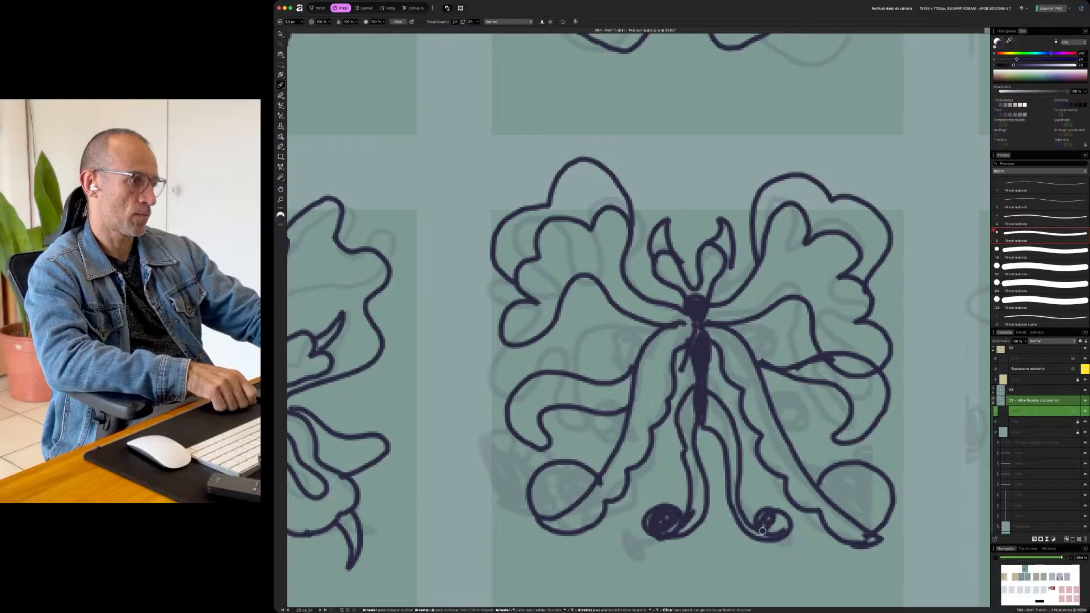
# - Shade the round lobes at the lower wing tips with dense strokes and darken the antennae's claw tips
pyautogui.moveTo(837, 487)
pyautogui.mouseDown()
pyautogui.moveTo(839, 499)
pyautogui.moveTo(862, 494)
pyautogui.moveTo(878, 524)
pyautogui.mouseUp()
pyautogui.moveTo(585, 476)
pyautogui.mouseDown()
pyautogui.moveTo(549, 512)
pyautogui.moveTo(559, 465)
pyautogui.moveTo(530, 499)
pyautogui.mouseUp()
pyautogui.moveTo(648, 228)
pyautogui.mouseDown()
pyautogui.moveTo(657, 239)
pyautogui.moveTo(718, 228)
pyautogui.mouseUp()
# - Draw the filled head, leaf-shaped antennae and oval body over the next faded butterfly sketch to the right
pyautogui.hscroll(10, 743, 299)
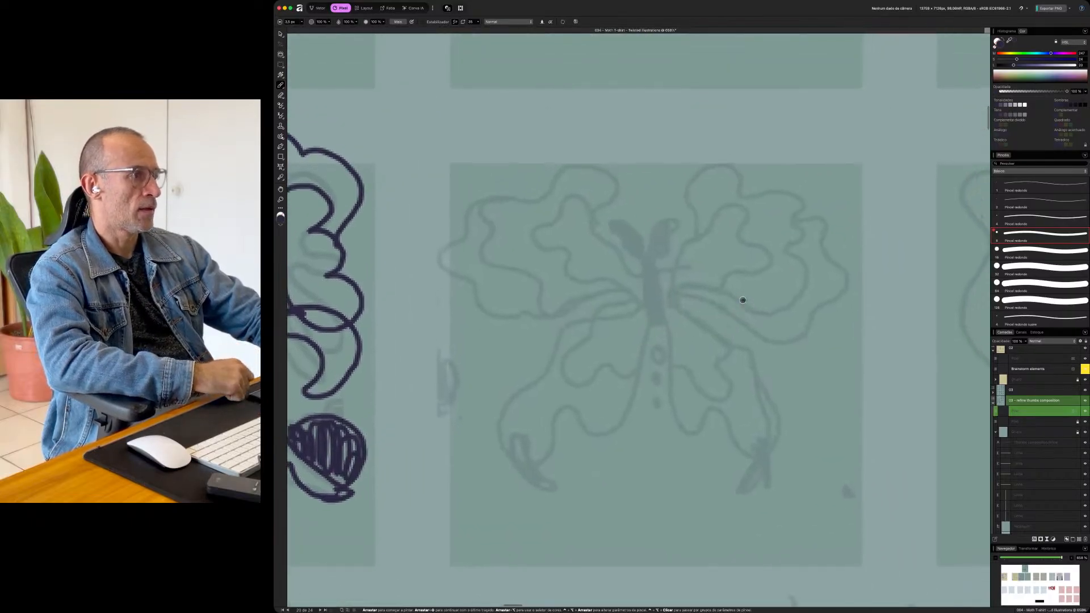
pyautogui.scroll(2, 742, 299)
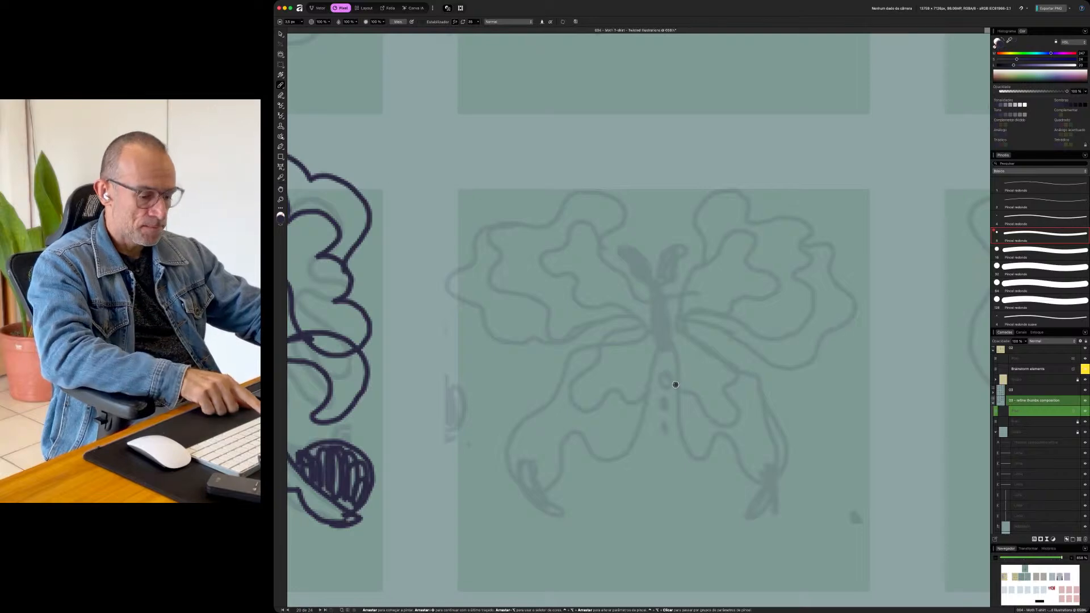
pyautogui.scroll(5, 674, 384)
pyautogui.moveTo(640, 251)
pyautogui.mouseDown()
pyautogui.moveTo(658, 227)
pyautogui.moveTo(649, 246)
pyautogui.moveTo(646, 227)
pyautogui.moveTo(632, 233)
pyautogui.moveTo(630, 193)
pyautogui.moveTo(611, 175)
pyautogui.mouseUp()
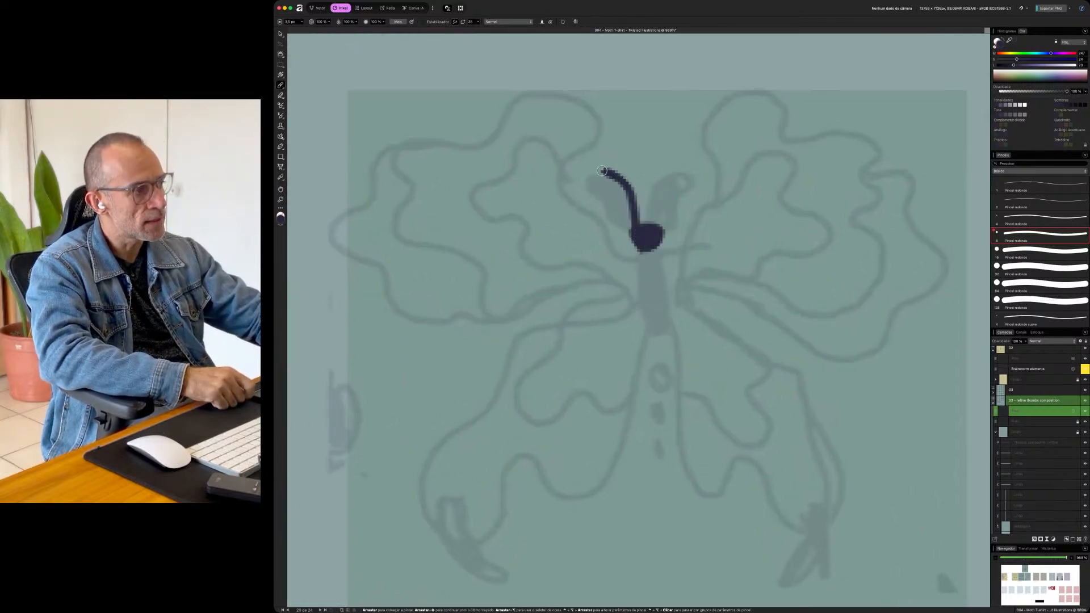
pyautogui.moveTo(630, 219)
pyautogui.mouseDown()
pyautogui.moveTo(607, 177)
pyautogui.moveTo(675, 188)
pyautogui.mouseUp()
pyautogui.moveTo(659, 227)
pyautogui.mouseDown()
pyautogui.moveTo(653, 213)
pyautogui.moveTo(671, 195)
pyautogui.mouseUp()
pyautogui.moveTo(647, 250)
pyautogui.mouseDown()
pyautogui.moveTo(648, 286)
pyautogui.moveTo(647, 249)
pyautogui.moveTo(665, 298)
pyautogui.moveTo(661, 341)
pyautogui.moveTo(645, 309)
pyautogui.moveTo(647, 257)
pyautogui.mouseUp()
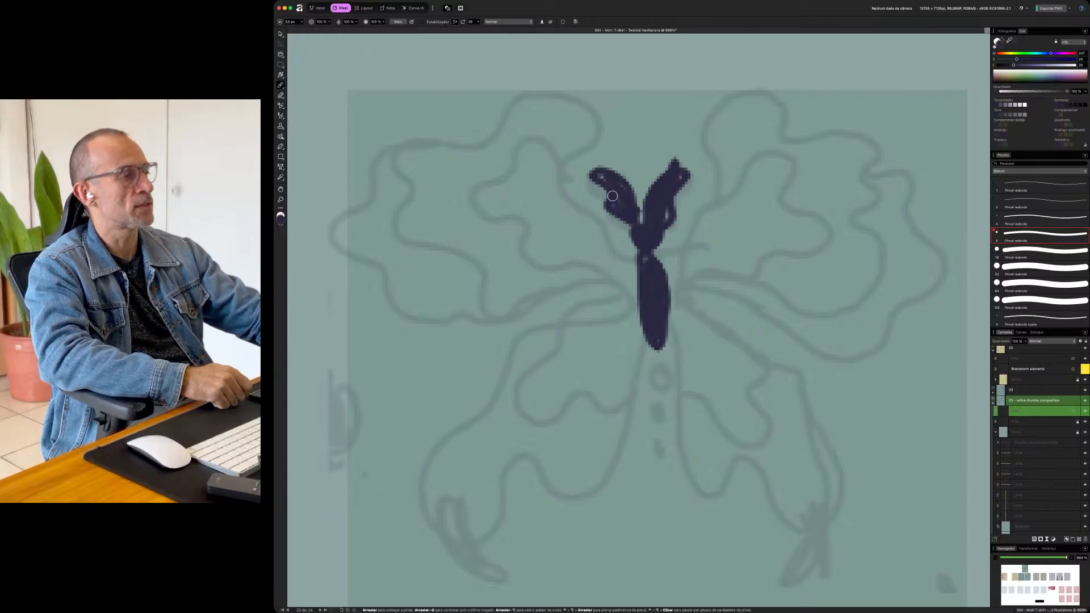
pyautogui.moveTo(637, 280); pyautogui.dragTo(638, 321)
# - Add three filled dots of decreasing size below the body and outline broad lower wings with rounded inner lobes
pyautogui.moveTo(661, 372); pyautogui.dragTo(652, 411)
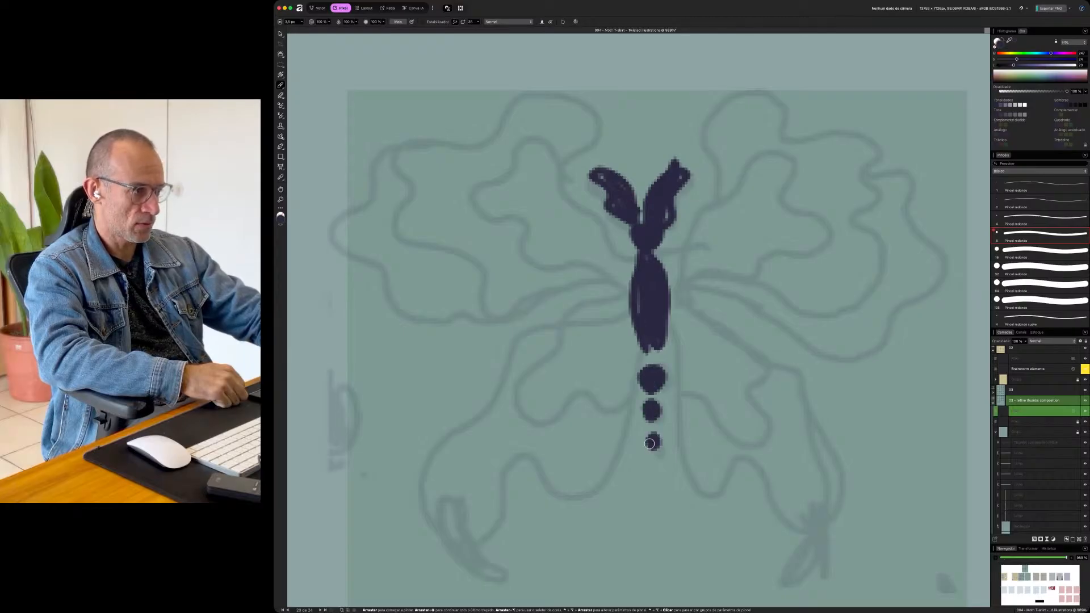
pyautogui.moveTo(622, 297)
pyautogui.mouseDown()
pyautogui.moveTo(546, 336)
pyautogui.moveTo(539, 374)
pyautogui.moveTo(574, 411)
pyautogui.moveTo(601, 391)
pyautogui.moveTo(620, 346)
pyautogui.moveTo(666, 325)
pyautogui.moveTo(711, 404)
pyautogui.moveTo(752, 390)
pyautogui.moveTo(757, 347)
pyautogui.moveTo(673, 303)
pyautogui.moveTo(675, 318)
pyautogui.moveTo(726, 345)
pyautogui.moveTo(719, 326)
pyautogui.moveTo(759, 343)
pyautogui.moveTo(808, 379)
pyautogui.moveTo(810, 423)
pyautogui.moveTo(835, 477)
pyautogui.moveTo(788, 513)
pyautogui.moveTo(735, 521)
pyautogui.moveTo(697, 492)
pyautogui.moveTo(683, 398)
pyautogui.moveTo(625, 356)
pyautogui.moveTo(597, 490)
pyautogui.moveTo(531, 503)
pyautogui.moveTo(489, 476)
pyautogui.moveTo(475, 432)
pyautogui.moveTo(556, 336)
pyautogui.mouseUp()
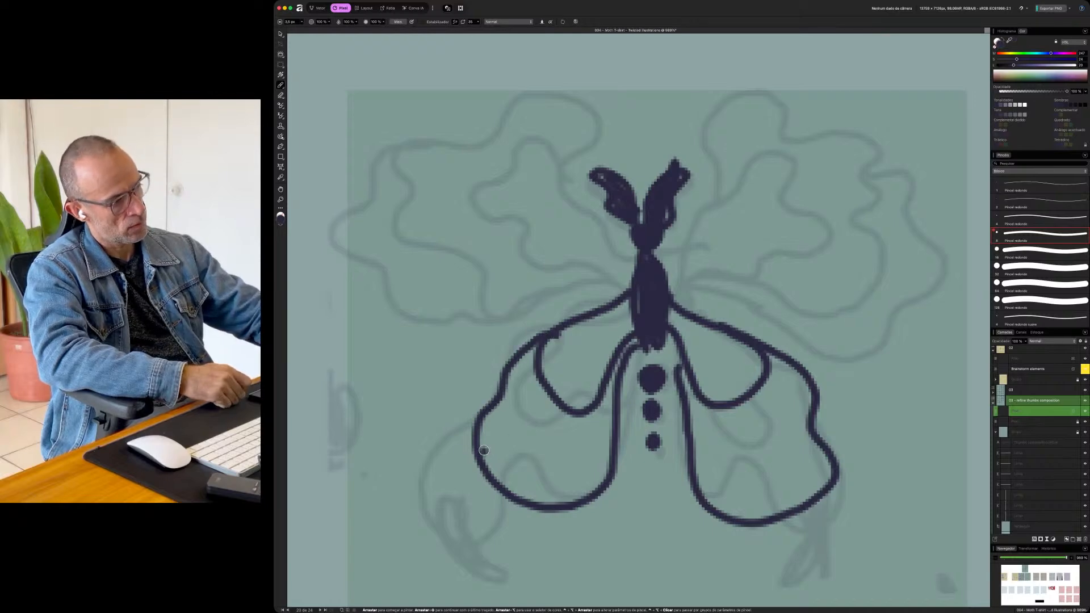
# - Add three dark claws along the bottom edge of each lower wing, with a scalloped toe line above them
pyautogui.moveTo(479, 458); pyautogui.dragTo(487, 507)
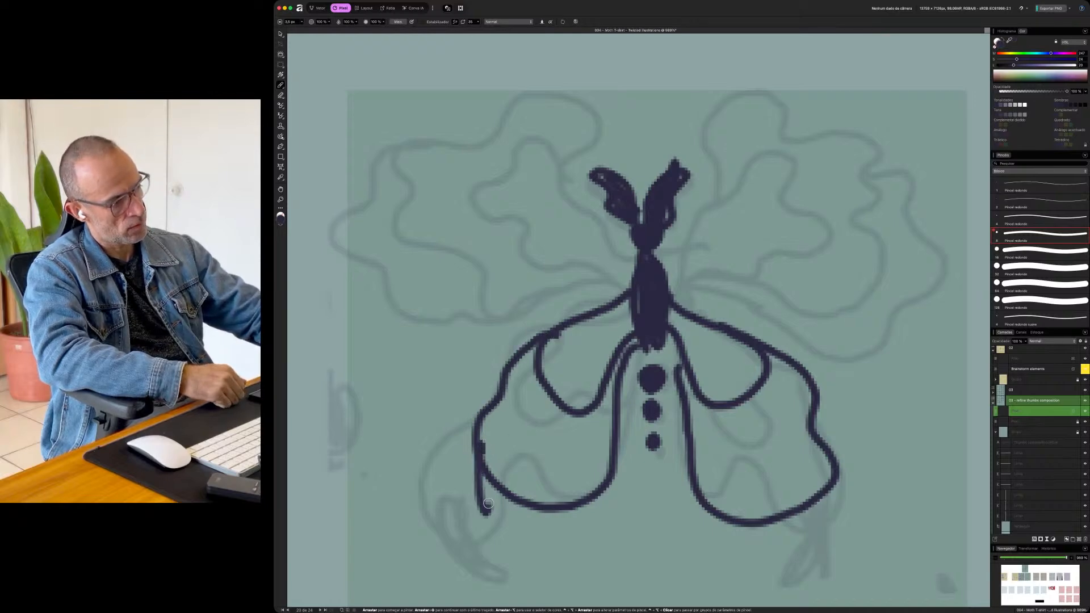
pyautogui.moveTo(493, 453)
pyautogui.mouseDown()
pyautogui.moveTo(489, 474)
pyautogui.moveTo(538, 545)
pyautogui.moveTo(547, 488)
pyautogui.moveTo(539, 503)
pyautogui.mouseUp()
pyautogui.moveTo(602, 529)
pyautogui.mouseDown()
pyautogui.moveTo(565, 503)
pyautogui.moveTo(591, 519)
pyautogui.mouseUp()
pyautogui.moveTo(741, 495)
pyautogui.mouseDown()
pyautogui.moveTo(724, 514)
pyautogui.moveTo(740, 492)
pyautogui.moveTo(763, 545)
pyautogui.moveTo(767, 495)
pyautogui.moveTo(809, 534)
pyautogui.mouseUp()
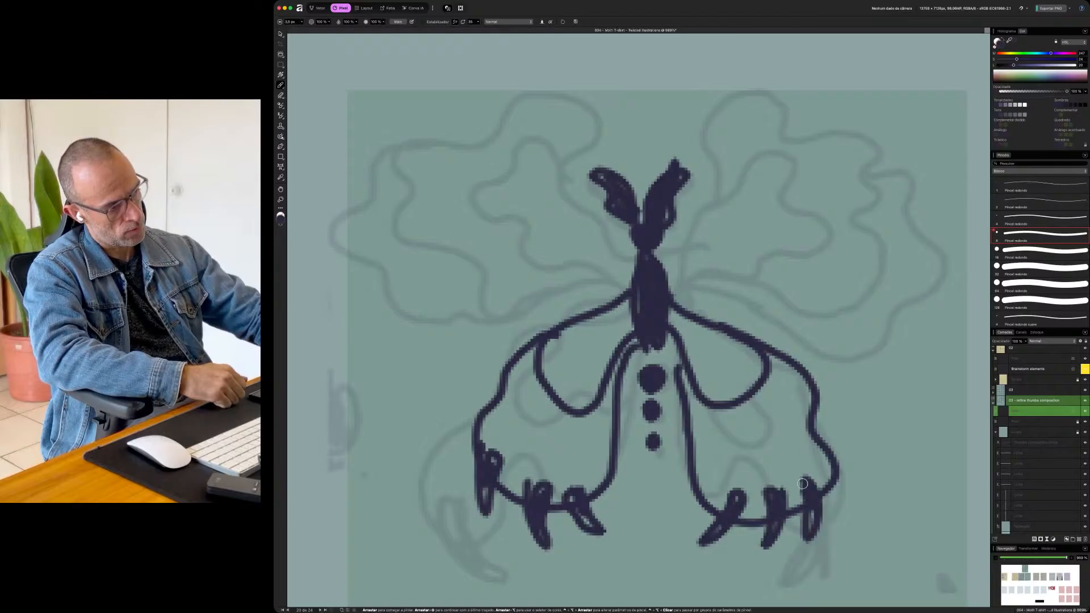
pyautogui.moveTo(477, 440)
pyautogui.mouseDown()
pyautogui.moveTo(508, 425)
pyautogui.moveTo(523, 455)
pyautogui.moveTo(568, 473)
pyautogui.moveTo(616, 456)
pyautogui.mouseUp()
pyautogui.moveTo(704, 489)
pyautogui.mouseDown()
pyautogui.moveTo(726, 465)
pyautogui.moveTo(748, 475)
pyautogui.moveTo(777, 456)
pyautogui.moveTo(834, 473)
pyautogui.mouseUp()
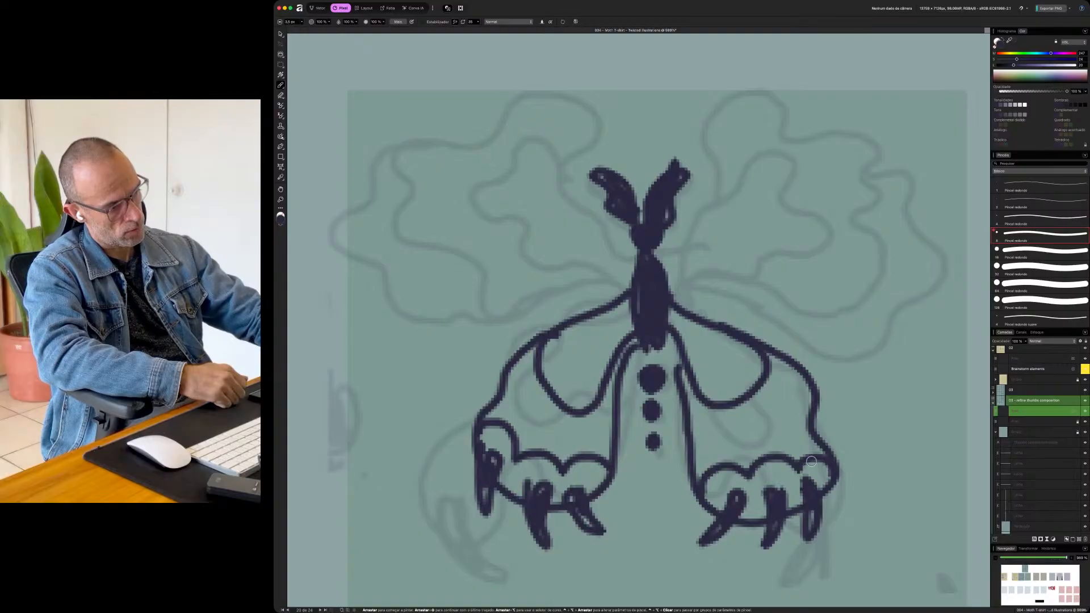
# - Outline teardrop-shaped inner upper wings on both sides and surround them with large wavy outer wings
pyautogui.moveTo(667, 277)
pyautogui.mouseDown()
pyautogui.moveTo(693, 254)
pyautogui.moveTo(740, 169)
pyautogui.moveTo(767, 161)
pyautogui.moveTo(801, 237)
pyautogui.moveTo(783, 272)
pyautogui.moveTo(704, 283)
pyautogui.moveTo(673, 304)
pyautogui.mouseUp()
pyautogui.moveTo(634, 271)
pyautogui.mouseDown()
pyautogui.moveTo(546, 164)
pyautogui.moveTo(519, 185)
pyautogui.moveTo(505, 243)
pyautogui.moveTo(519, 267)
pyautogui.moveTo(627, 299)
pyautogui.mouseUp()
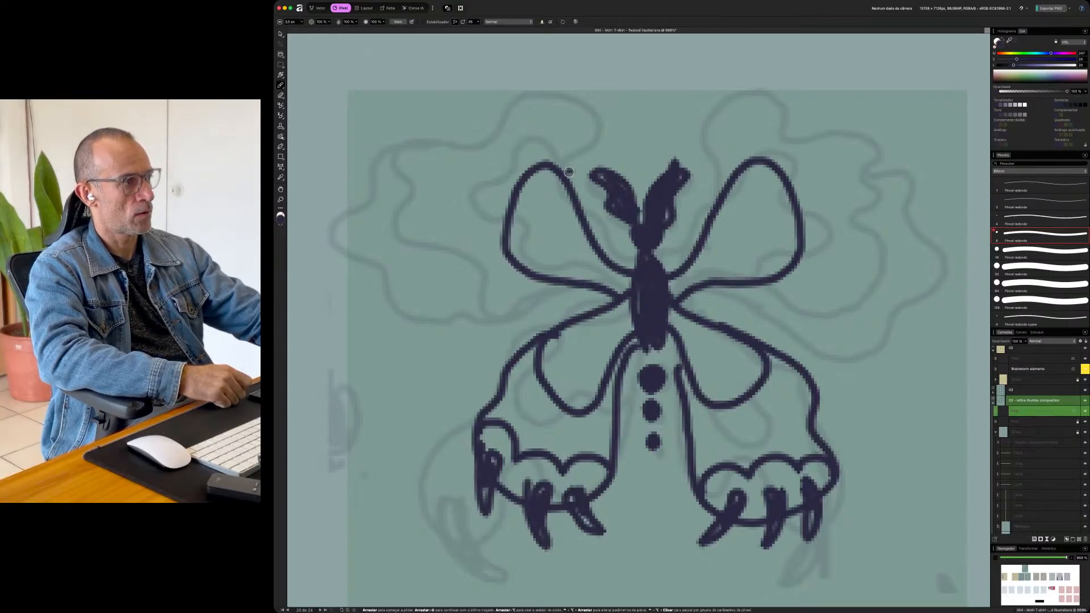
pyautogui.moveTo(550, 134)
pyautogui.mouseDown()
pyautogui.moveTo(503, 113)
pyautogui.moveTo(441, 145)
pyautogui.moveTo(402, 211)
pyautogui.moveTo(419, 313)
pyautogui.moveTo(480, 357)
pyautogui.moveTo(588, 288)
pyautogui.mouseUp()
pyautogui.moveTo(725, 180)
pyautogui.mouseDown()
pyautogui.moveTo(754, 122)
pyautogui.moveTo(794, 101)
pyautogui.moveTo(825, 111)
pyautogui.moveTo(888, 161)
pyautogui.moveTo(913, 202)
pyautogui.moveTo(907, 242)
pyautogui.moveTo(924, 291)
pyautogui.moveTo(910, 329)
pyautogui.moveTo(867, 347)
pyautogui.moveTo(693, 271)
pyautogui.mouseUp()
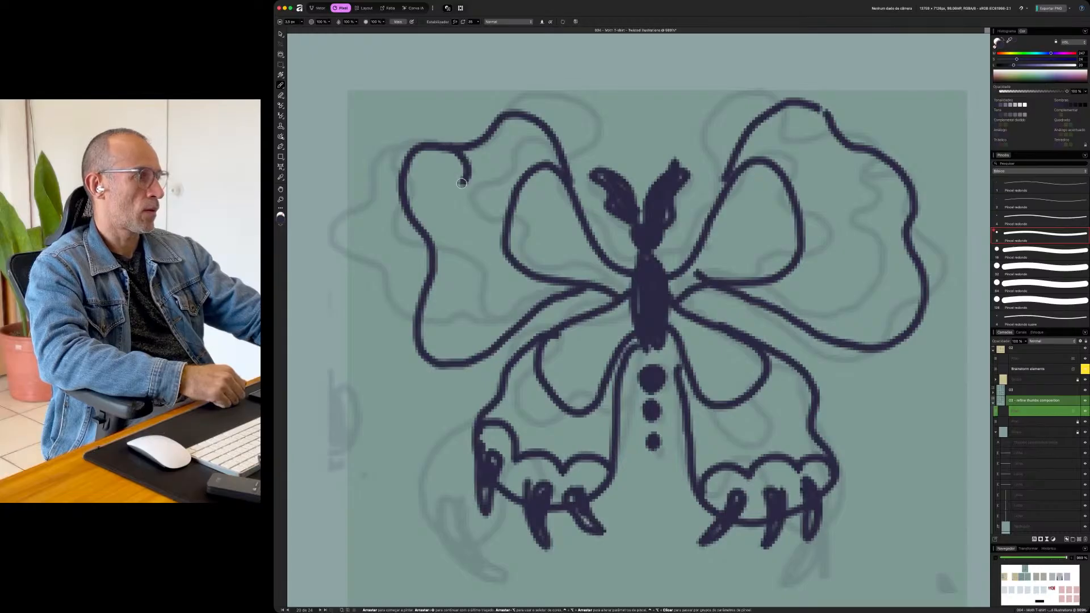
# - Draw a wavy inner line along the outer edge of each upper wing to form a border band
pyautogui.moveTo(448, 207)
pyautogui.mouseDown()
pyautogui.moveTo(473, 256)
pyautogui.moveTo(460, 295)
pyautogui.moveTo(479, 330)
pyautogui.mouseUp()
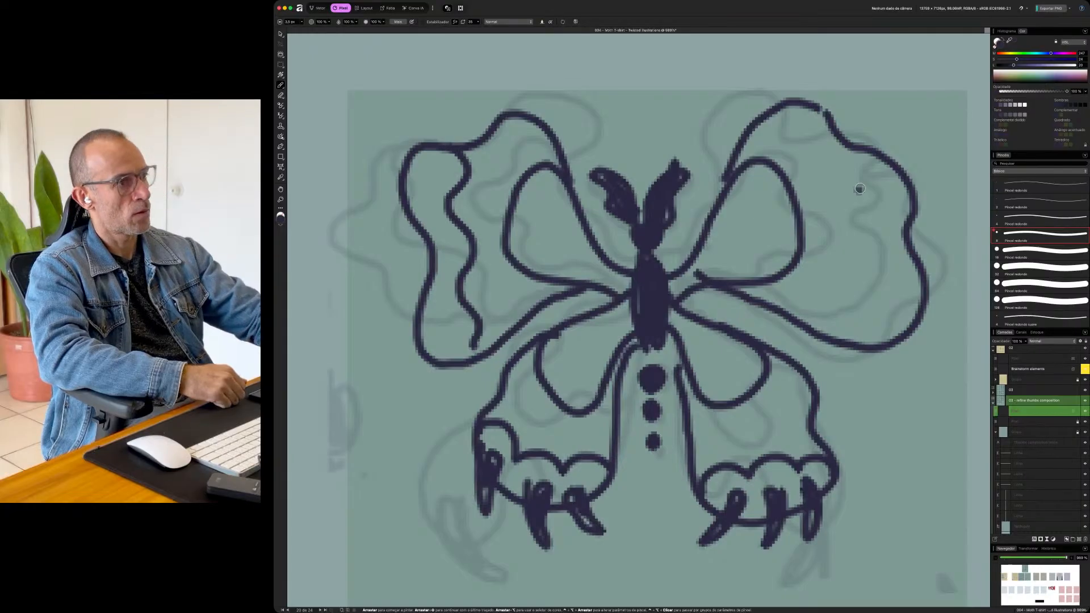
pyautogui.moveTo(816, 111)
pyautogui.mouseDown()
pyautogui.moveTo(825, 165)
pyautogui.moveTo(848, 181)
pyautogui.moveTo(872, 236)
pyautogui.moveTo(869, 327)
pyautogui.moveTo(891, 342)
pyautogui.mouseUp()
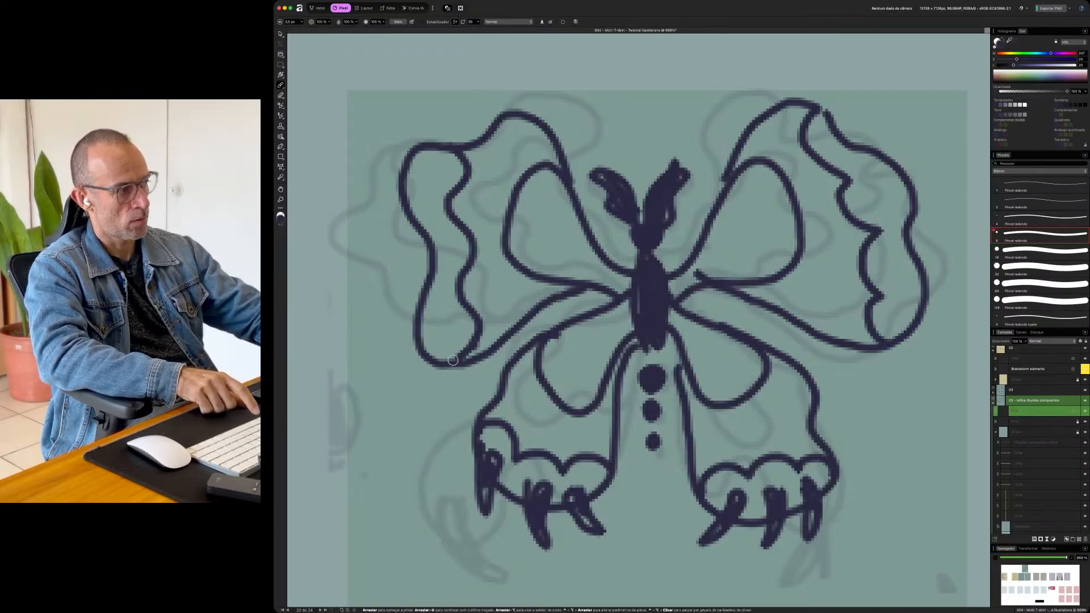
# - Outline the lower wings of the fourth row's last thumbnail, each with a long curved claw at its outer corner
pyautogui.scroll(-6, 576, 342)
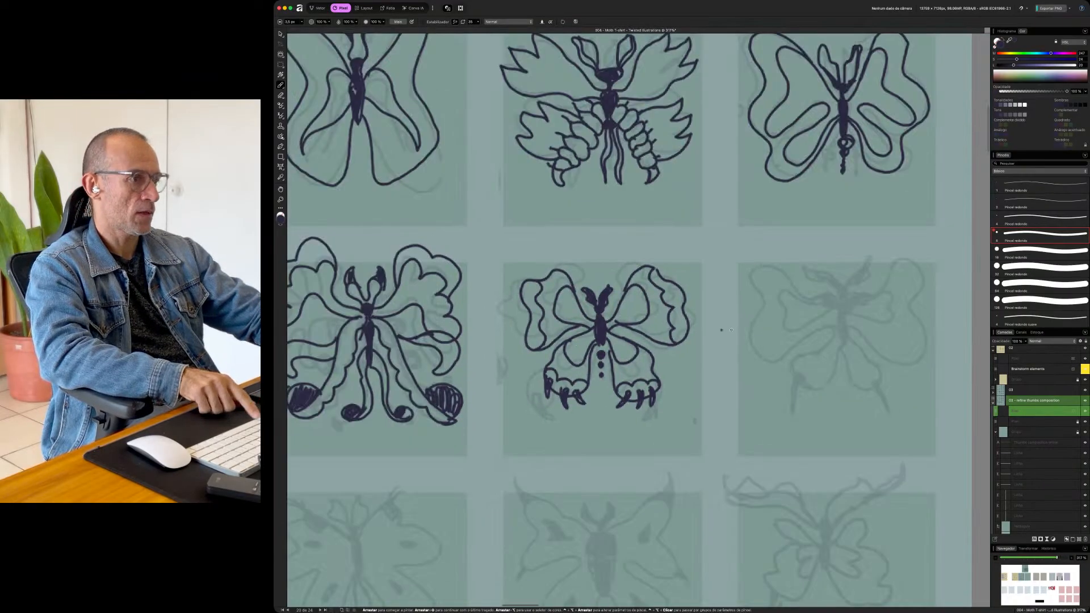
pyautogui.scroll(5, 877, 344)
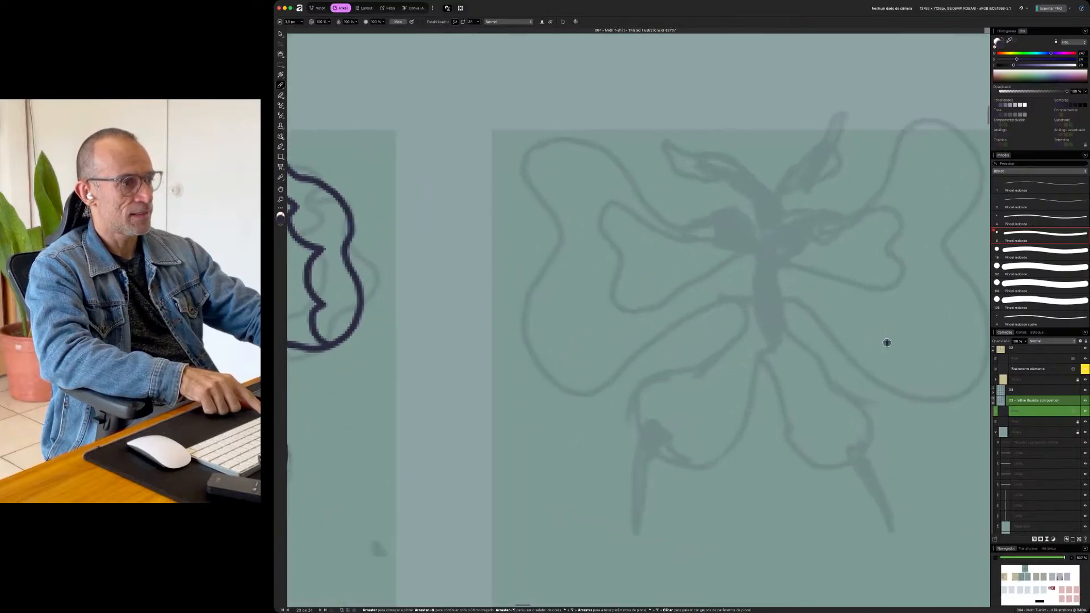
pyautogui.moveTo(752, 314)
pyautogui.mouseDown()
pyautogui.moveTo(736, 340)
pyautogui.moveTo(630, 399)
pyautogui.moveTo(647, 423)
pyautogui.moveTo(606, 478)
pyautogui.moveTo(620, 524)
pyautogui.moveTo(625, 484)
pyautogui.moveTo(645, 454)
pyautogui.moveTo(661, 437)
pyautogui.moveTo(670, 468)
pyautogui.moveTo(722, 448)
pyautogui.moveTo(759, 366)
pyautogui.moveTo(805, 457)
pyautogui.moveTo(857, 461)
pyautogui.moveTo(855, 524)
pyautogui.moveTo(878, 479)
pyautogui.moveTo(838, 384)
pyautogui.mouseUp()
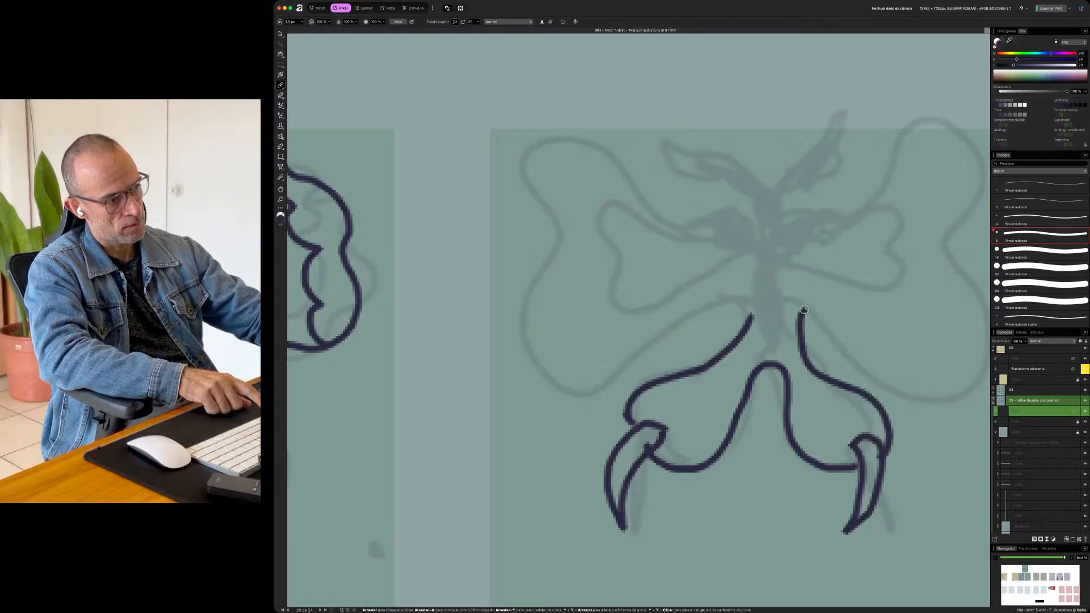
# - Add broad curved upper wings, a slender body with a small flared head, and two leaf-shaped antennae
pyautogui.hscroll(3, 886, 380)
pyautogui.scroll(2, 886, 380)
pyautogui.moveTo(811, 407)
pyautogui.mouseDown()
pyautogui.moveTo(868, 437)
pyautogui.moveTo(913, 313)
pyautogui.moveTo(931, 180)
pyautogui.moveTo(835, 205)
pyautogui.moveTo(718, 271)
pyautogui.moveTo(595, 210)
pyautogui.moveTo(477, 194)
pyautogui.moveTo(485, 321)
pyautogui.moveTo(576, 400)
pyautogui.moveTo(687, 340)
pyautogui.moveTo(719, 362)
pyautogui.moveTo(707, 287)
pyautogui.moveTo(730, 329)
pyautogui.mouseUp()
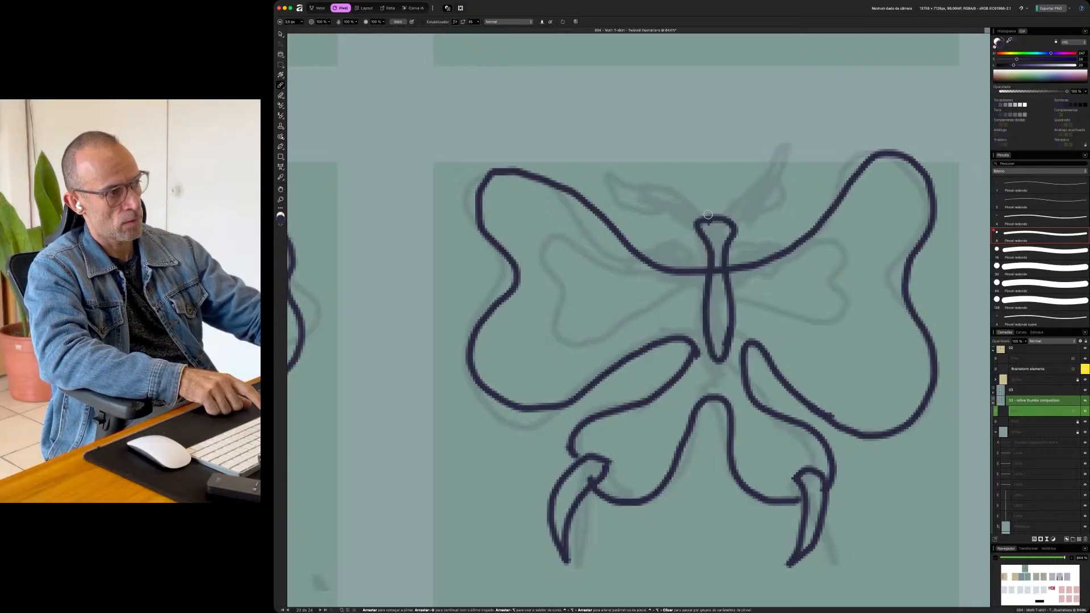
pyautogui.moveTo(708, 215)
pyautogui.mouseDown()
pyautogui.moveTo(671, 173)
pyautogui.moveTo(588, 137)
pyautogui.moveTo(583, 155)
pyautogui.moveTo(656, 226)
pyautogui.moveTo(702, 219)
pyautogui.moveTo(816, 114)
pyautogui.moveTo(808, 183)
pyautogui.mouseUp()
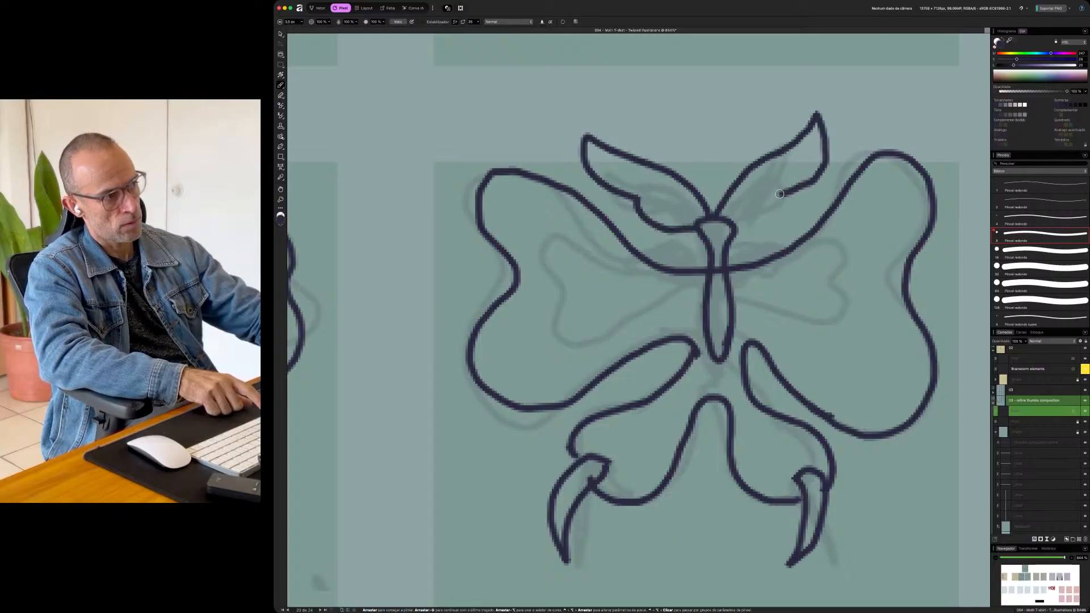
pyautogui.moveTo(706, 291)
pyautogui.mouseDown()
pyautogui.moveTo(658, 293)
pyautogui.moveTo(564, 235)
pyautogui.moveTo(547, 333)
pyautogui.moveTo(659, 321)
pyautogui.moveTo(745, 289)
pyautogui.moveTo(839, 232)
pyautogui.moveTo(855, 281)
pyautogui.moveTo(897, 338)
pyautogui.moveTo(737, 306)
pyautogui.mouseUp()
# - Review the refined thumbnail sheet alongside the original sketch sheets to see which compositions still need redrawing
pyautogui.scroll(-14, 556, 433)
pyautogui.hscroll(-18, 557, 433)
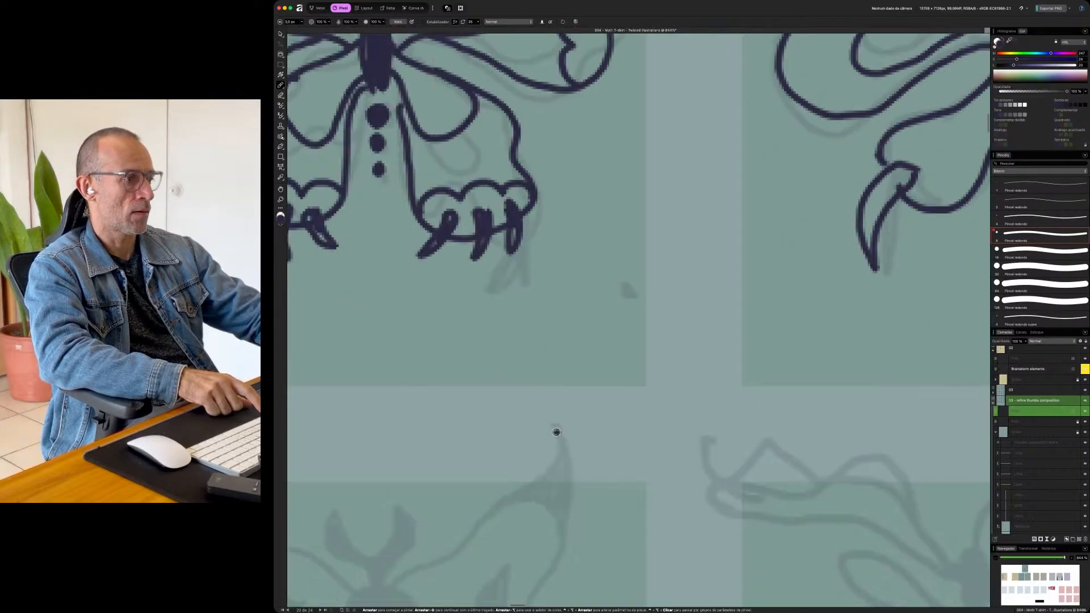
pyautogui.scroll(12, 557, 432)
pyautogui.hscroll(15, 556, 432)
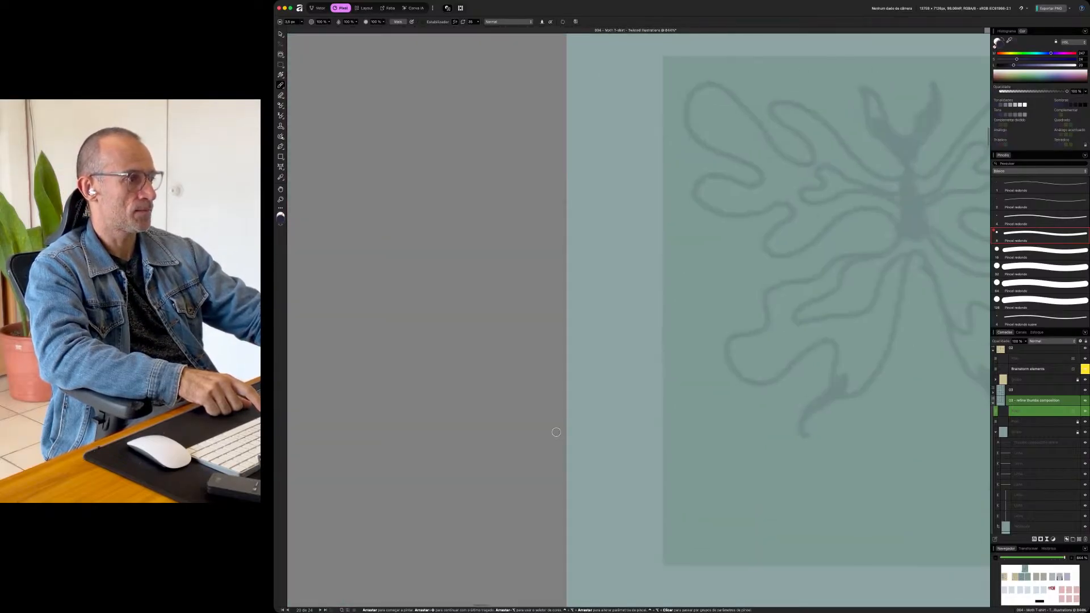
pyautogui.scroll(-5, 723, 263)
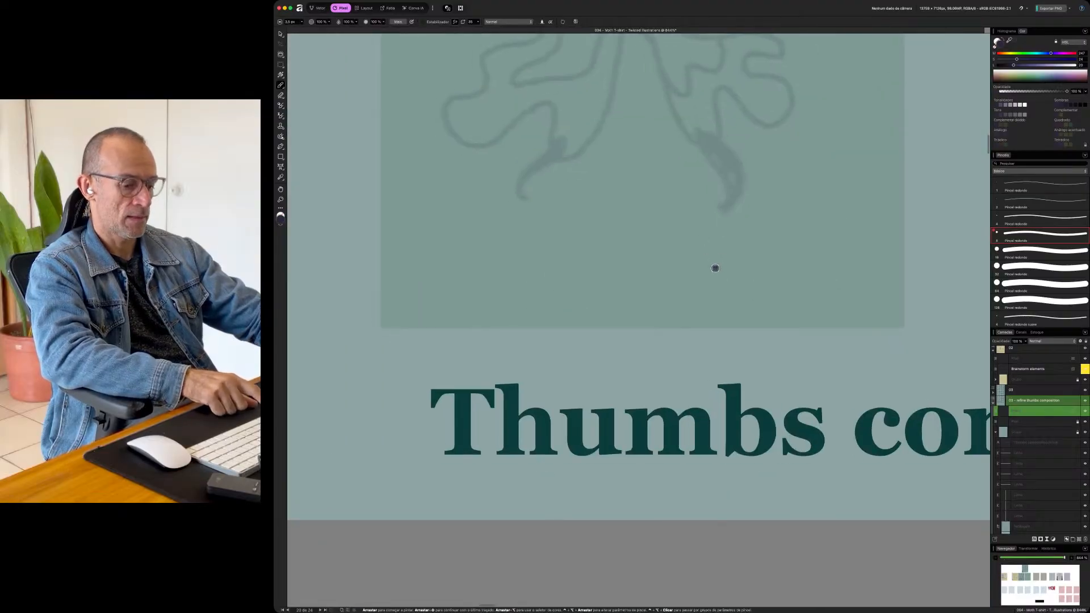
pyautogui.scroll(-5, 717, 266)
pyautogui.scroll(-2, 715, 269)
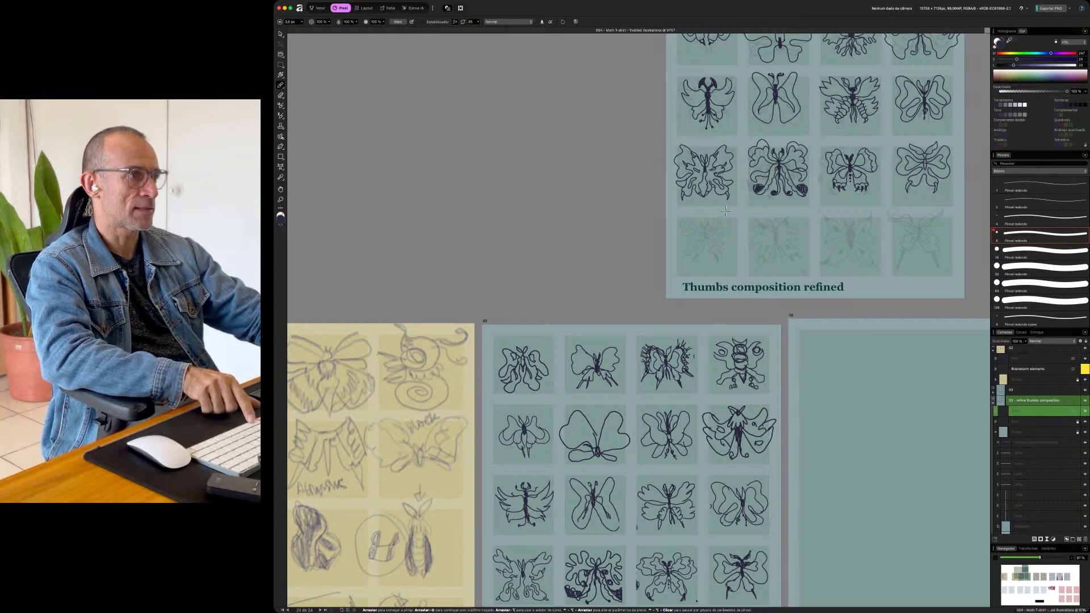
pyautogui.moveTo(777, 202); pyautogui.dragTo(758, 355)
pyautogui.moveTo(717, 481); pyautogui.dragTo(775, 336)
pyautogui.scroll(5, 776, 335)
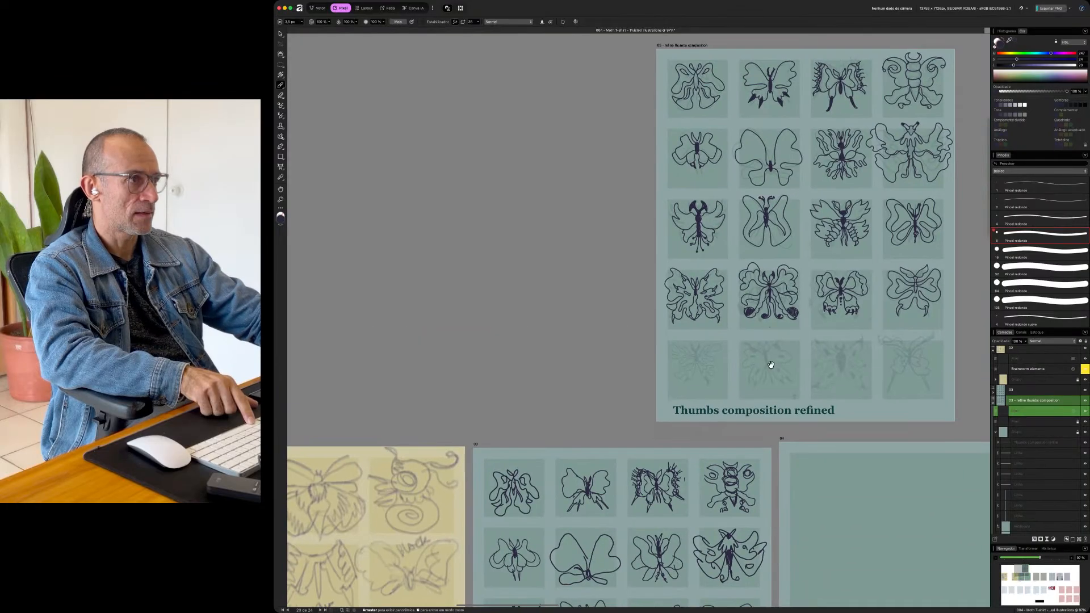
# - Redraw the narrow body and forked wavy antennae over the first faded thumbnail in the bottom row
pyautogui.moveTo(779, 398); pyautogui.dragTo(897, 395)
pyautogui.hscroll(-5, 688, 388)
pyautogui.scroll(-1, 688, 388)
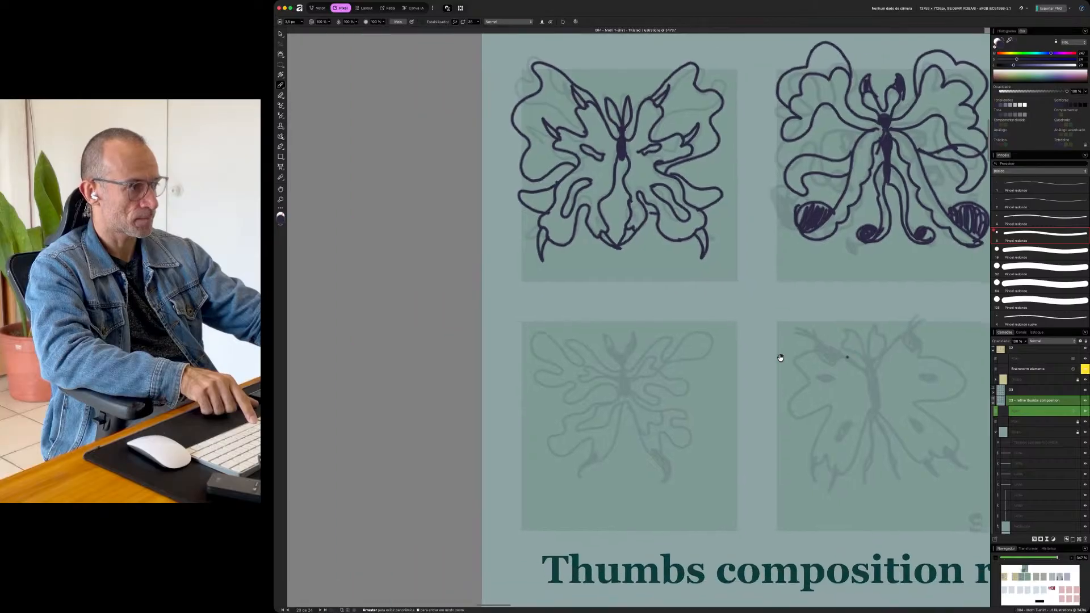
pyautogui.scroll(-1, 644, 395)
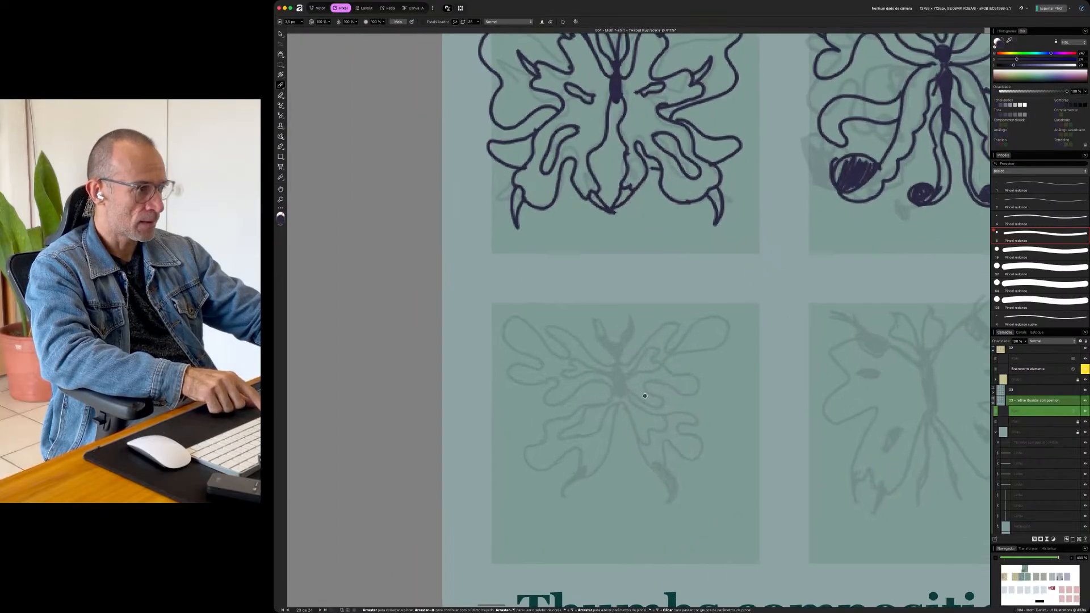
pyautogui.scroll(5, 644, 394)
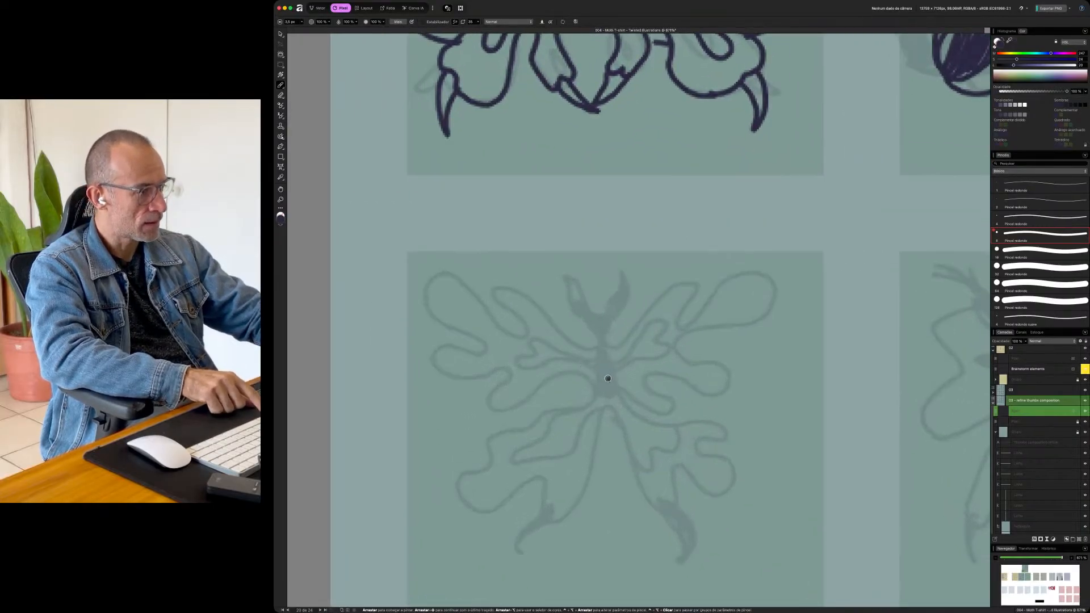
pyautogui.scroll(4, 608, 379)
pyautogui.moveTo(591, 303)
pyautogui.mouseDown()
pyautogui.moveTo(582, 330)
pyautogui.moveTo(599, 429)
pyautogui.moveTo(608, 323)
pyautogui.moveTo(663, 183)
pyautogui.moveTo(618, 229)
pyautogui.mouseUp()
pyautogui.moveTo(589, 257)
pyautogui.mouseDown()
pyautogui.moveTo(523, 187)
pyautogui.moveTo(591, 311)
pyautogui.moveTo(693, 257)
pyautogui.moveTo(680, 316)
pyautogui.moveTo(717, 351)
pyautogui.moveTo(643, 354)
pyautogui.moveTo(533, 331)
pyautogui.moveTo(478, 287)
pyautogui.moveTo(504, 343)
pyautogui.moveTo(551, 359)
pyautogui.moveTo(576, 345)
pyautogui.mouseUp()
# - Outline large wavy upper and lower wings on both sides and draw irregular finger-like lobes inside them
pyautogui.moveTo(637, 322)
pyautogui.mouseDown()
pyautogui.moveTo(676, 245)
pyautogui.moveTo(715, 211)
pyautogui.moveTo(741, 252)
pyautogui.moveTo(783, 198)
pyautogui.moveTo(831, 168)
pyautogui.moveTo(893, 245)
pyautogui.mouseUp()
pyautogui.moveTo(828, 173)
pyautogui.mouseDown()
pyautogui.moveTo(907, 277)
pyautogui.moveTo(859, 400)
pyautogui.moveTo(818, 441)
pyautogui.moveTo(723, 439)
pyautogui.moveTo(655, 402)
pyautogui.moveTo(616, 407)
pyautogui.mouseUp()
pyautogui.moveTo(554, 320)
pyautogui.mouseDown()
pyautogui.moveTo(500, 268)
pyautogui.moveTo(445, 259)
pyautogui.moveTo(314, 173)
pyautogui.moveTo(288, 269)
pyautogui.moveTo(335, 367)
pyautogui.moveTo(424, 395)
pyautogui.moveTo(446, 428)
pyautogui.moveTo(574, 404)
pyautogui.moveTo(603, 427)
pyautogui.mouseUp()
pyautogui.moveTo(629, 351); pyautogui.dragTo(742, 266)
pyautogui.moveTo(689, 327)
pyautogui.mouseDown()
pyautogui.moveTo(545, 369)
pyautogui.moveTo(437, 464)
pyautogui.moveTo(459, 535)
pyautogui.moveTo(527, 567)
pyautogui.moveTo(635, 573)
pyautogui.moveTo(677, 527)
pyautogui.moveTo(681, 464)
pyautogui.moveTo(713, 359)
pyautogui.moveTo(724, 356)
pyautogui.moveTo(760, 491)
pyautogui.moveTo(802, 546)
pyautogui.moveTo(864, 570)
pyautogui.moveTo(941, 521)
pyautogui.moveTo(975, 469)
pyautogui.moveTo(945, 417)
pyautogui.moveTo(797, 342)
pyautogui.moveTo(709, 334)
pyautogui.mouseUp()
pyautogui.moveTo(642, 275)
pyautogui.mouseDown()
pyautogui.moveTo(600, 291)
pyautogui.moveTo(546, 265)
pyautogui.moveTo(542, 247)
pyautogui.moveTo(460, 227)
pyautogui.moveTo(463, 180)
pyautogui.moveTo(582, 213)
pyautogui.mouseUp()
pyautogui.moveTo(778, 206)
pyautogui.mouseDown()
pyautogui.moveTo(843, 191)
pyautogui.moveTo(871, 208)
pyautogui.moveTo(933, 172)
pyautogui.moveTo(961, 200)
pyautogui.moveTo(848, 281)
pyautogui.moveTo(792, 275)
pyautogui.moveTo(760, 275)
pyautogui.mouseUp()
pyautogui.moveTo(696, 336)
pyautogui.mouseDown()
pyautogui.moveTo(677, 386)
pyautogui.moveTo(604, 491)
pyautogui.moveTo(559, 455)
pyautogui.moveTo(594, 370)
pyautogui.mouseUp()
pyautogui.moveTo(751, 341)
pyautogui.mouseDown()
pyautogui.moveTo(853, 402)
pyautogui.moveTo(899, 448)
pyautogui.moveTo(826, 481)
pyautogui.moveTo(729, 364)
pyautogui.mouseUp()
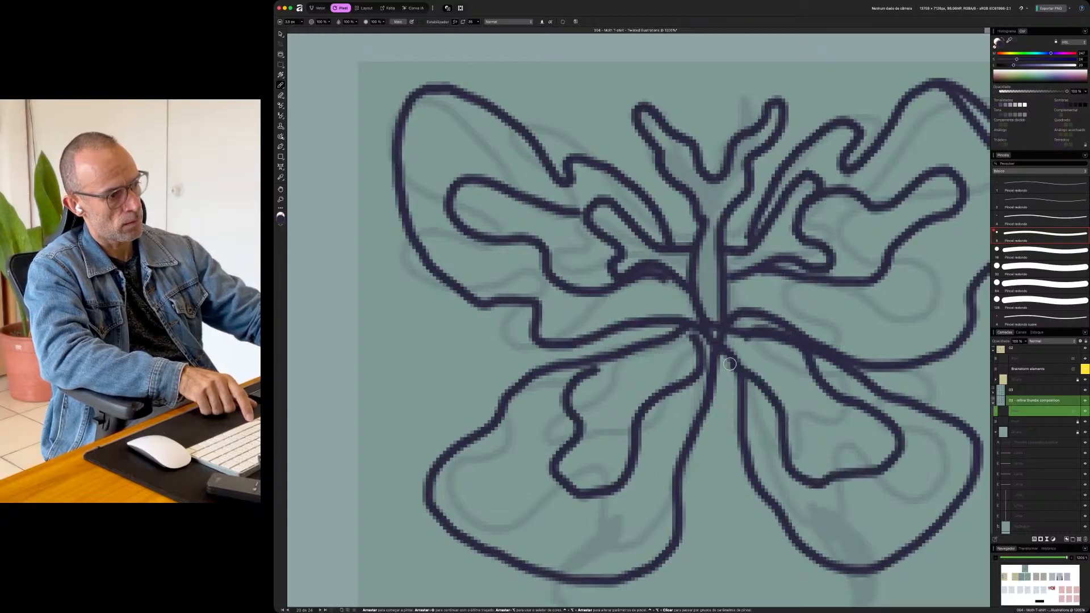
# - Place three filled dots of decreasing size along the outer edge of each lower wing
pyautogui.click(840, 524)
pyautogui.click(906, 493)
pyautogui.click(947, 464)
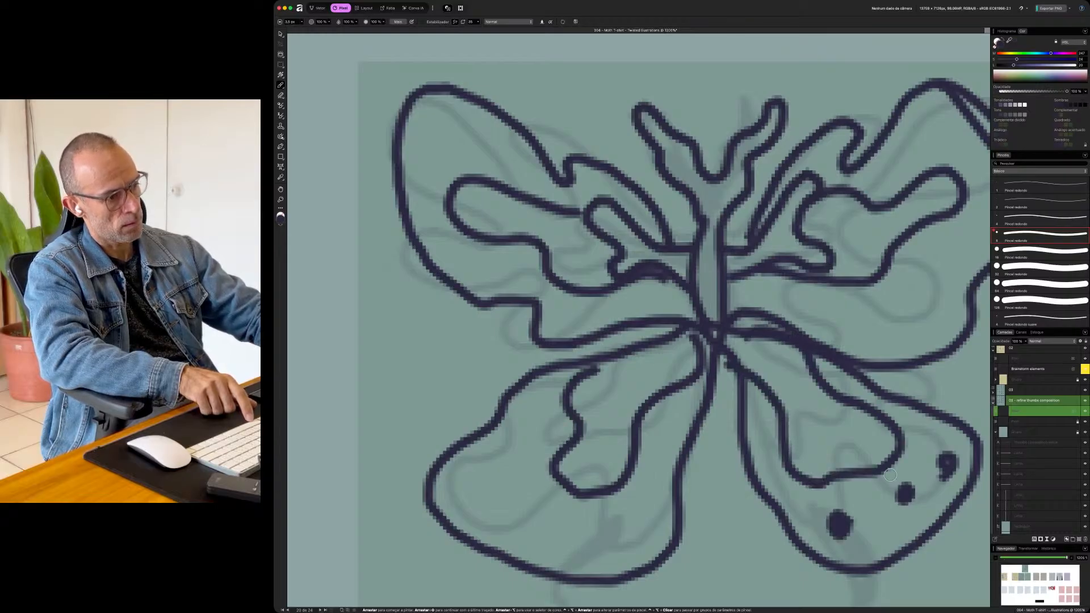
pyautogui.click(624, 531)
pyautogui.click(483, 468)
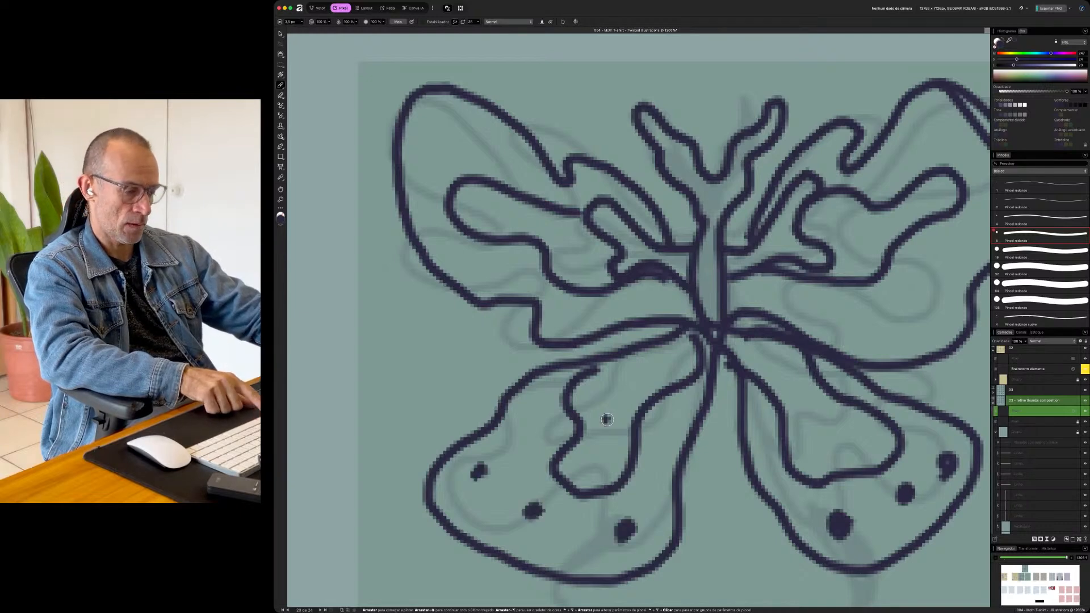
# - Draw a solid dark body with two pointed leaf-shaped antennae over the second faded thumbnail in the bottom row
pyautogui.scroll(-8, 630, 358)
pyautogui.scroll(-3, 631, 356)
pyautogui.hscroll(5, 630, 357)
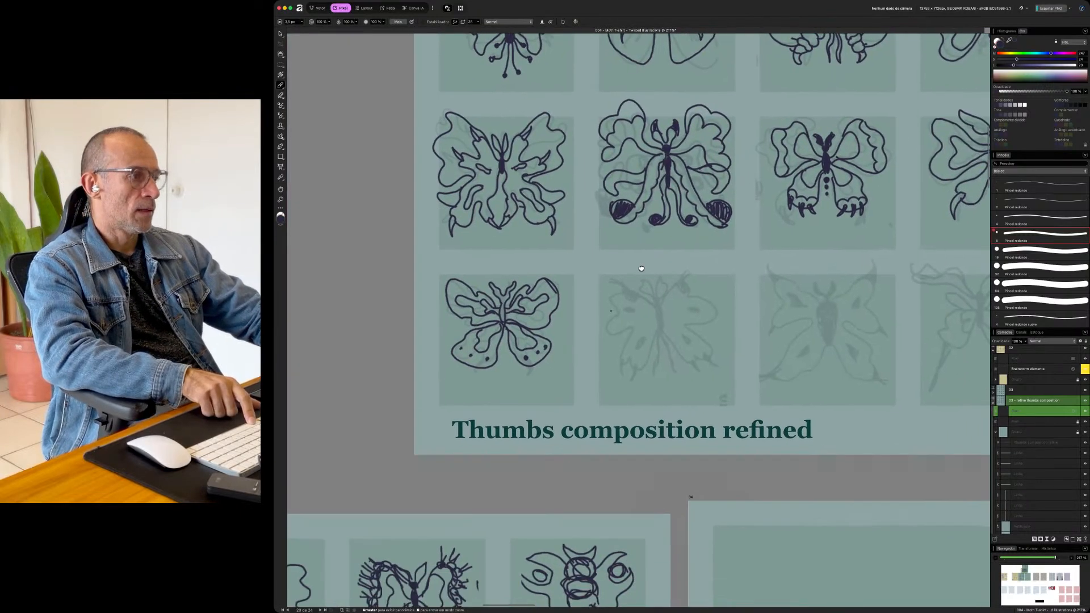
pyautogui.scroll(5, 652, 342)
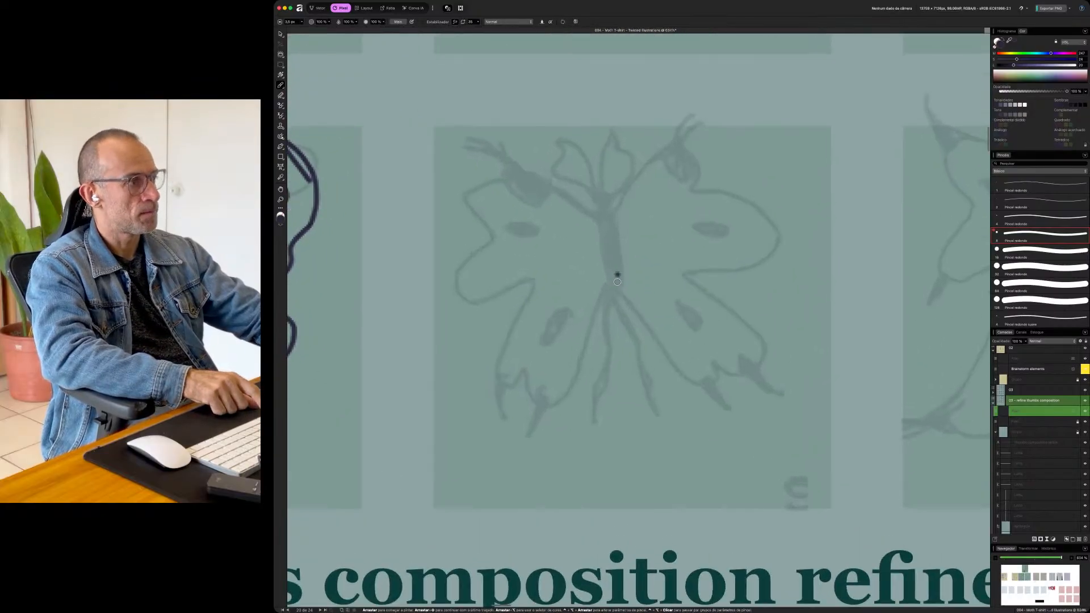
pyautogui.moveTo(624, 221)
pyautogui.mouseDown()
pyautogui.moveTo(609, 275)
pyautogui.moveTo(614, 202)
pyautogui.moveTo(628, 199)
pyautogui.moveTo(628, 240)
pyautogui.moveTo(616, 246)
pyautogui.moveTo(620, 233)
pyautogui.moveTo(568, 128)
pyautogui.moveTo(551, 172)
pyautogui.moveTo(591, 200)
pyautogui.moveTo(621, 197)
pyautogui.moveTo(645, 127)
pyautogui.mouseUp()
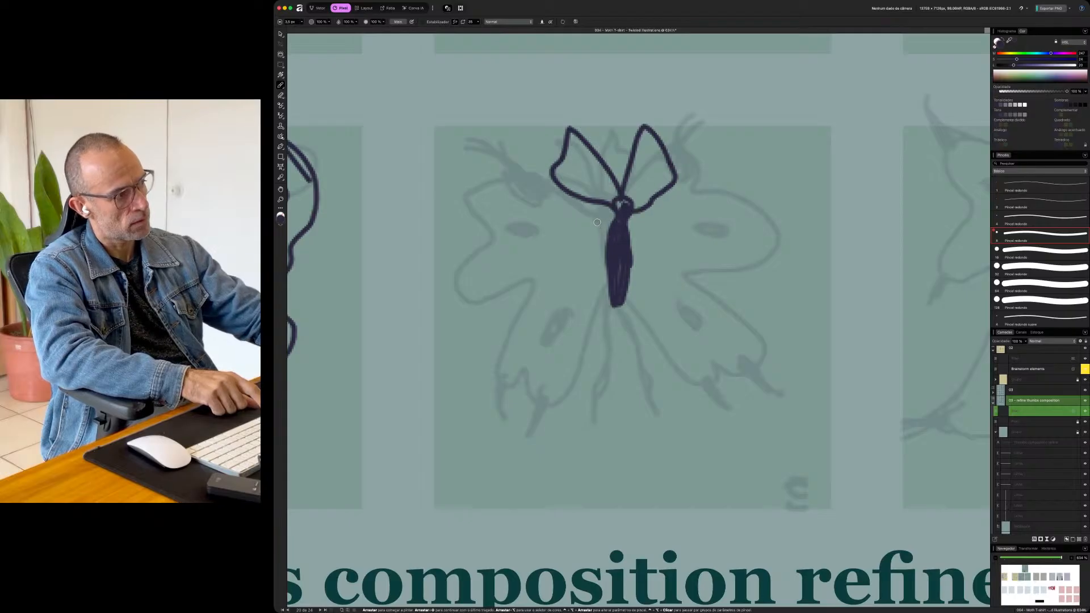
# - Outline both wing pairs as continuous shapes with rounded upper lobes and long rounded lower lobes
pyautogui.moveTo(599, 299); pyautogui.dragTo(570, 454)
pyautogui.moveTo(480, 413)
pyautogui.mouseDown()
pyautogui.moveTo(520, 307)
pyautogui.moveTo(424, 306)
pyautogui.moveTo(450, 180)
pyautogui.moveTo(501, 178)
pyautogui.moveTo(580, 224)
pyautogui.moveTo(611, 229)
pyautogui.moveTo(700, 179)
pyautogui.moveTo(755, 209)
pyautogui.mouseUp()
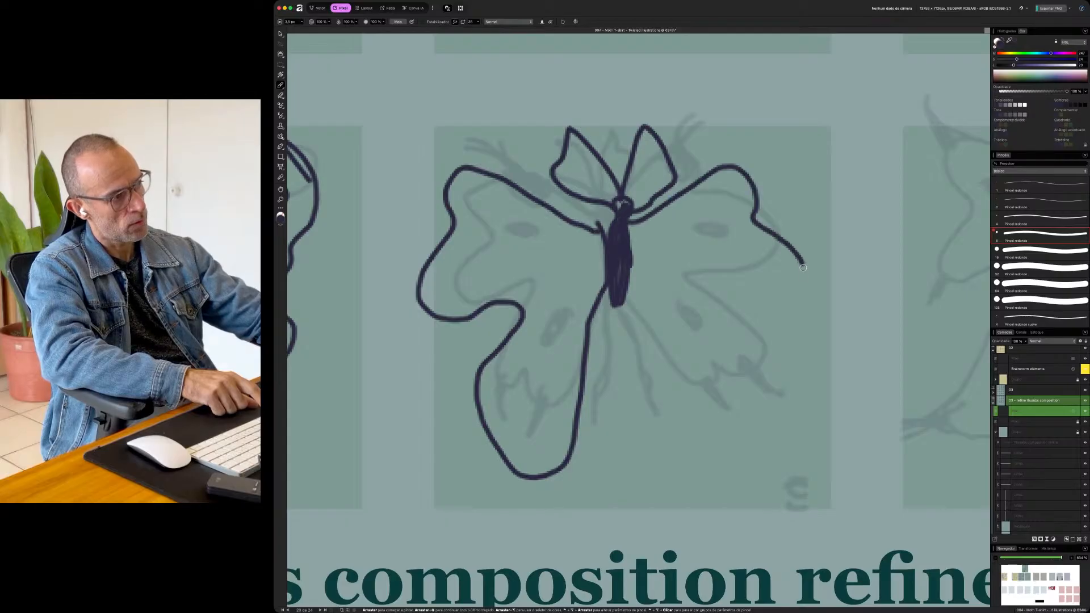
pyautogui.moveTo(800, 260)
pyautogui.mouseDown()
pyautogui.moveTo(776, 298)
pyautogui.moveTo(718, 287)
pyautogui.mouseUp()
pyautogui.moveTo(711, 326)
pyautogui.mouseDown()
pyautogui.moveTo(770, 442)
pyautogui.moveTo(748, 481)
pyautogui.moveTo(688, 466)
pyautogui.moveTo(659, 398)
pyautogui.moveTo(647, 316)
pyautogui.mouseUp()
# - Add one slim filled oval mark inside each of the four wing lobes
pyautogui.moveTo(509, 226)
pyautogui.mouseDown()
pyautogui.moveTo(518, 231)
pyautogui.moveTo(502, 227)
pyautogui.mouseUp()
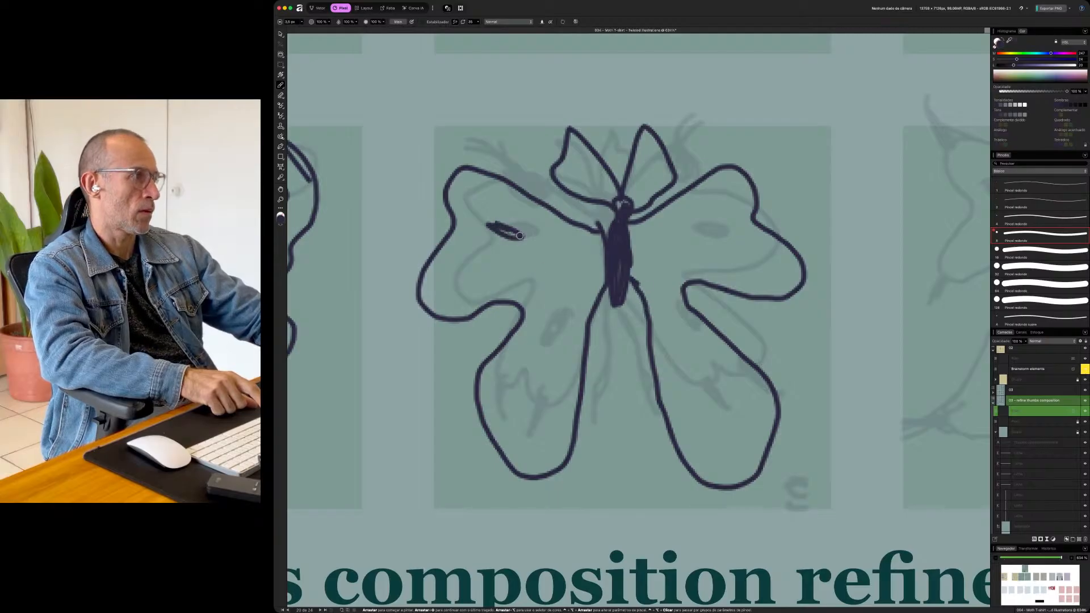
pyautogui.moveTo(686, 237); pyautogui.dragTo(708, 226)
pyautogui.moveTo(690, 353)
pyautogui.mouseDown()
pyautogui.moveTo(707, 386)
pyautogui.moveTo(696, 357)
pyautogui.mouseUp()
pyautogui.moveTo(556, 346)
pyautogui.mouseDown()
pyautogui.moveTo(536, 383)
pyautogui.moveTo(549, 373)
pyautogui.mouseUp()
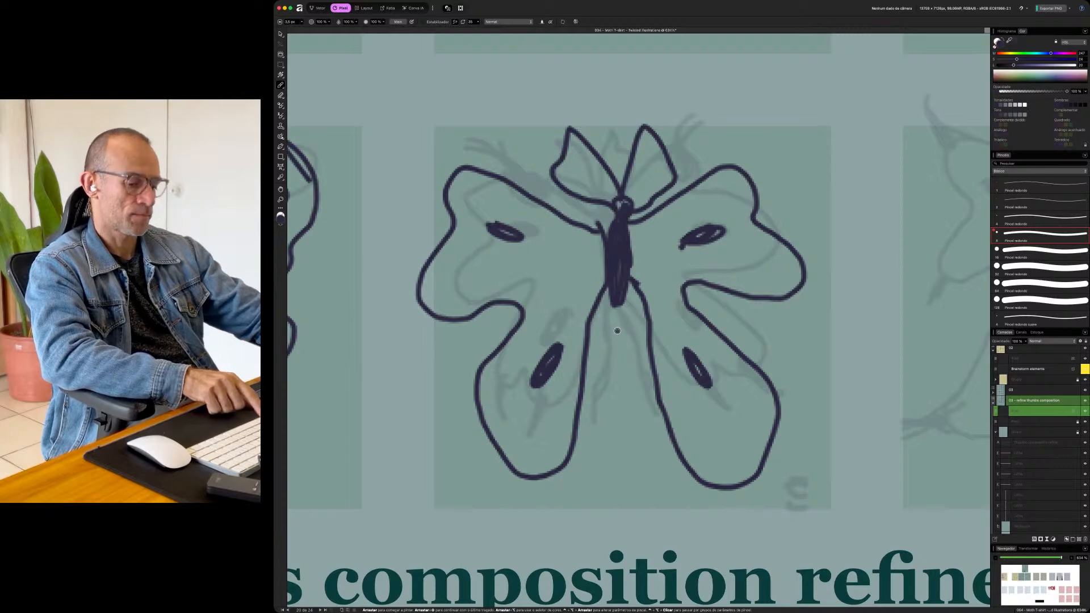
# - Outline a segmented, tapering body with crescent-shaped antennae over the third faded thumbnail in the bottom row
pyautogui.scroll(-10, 641, 348)
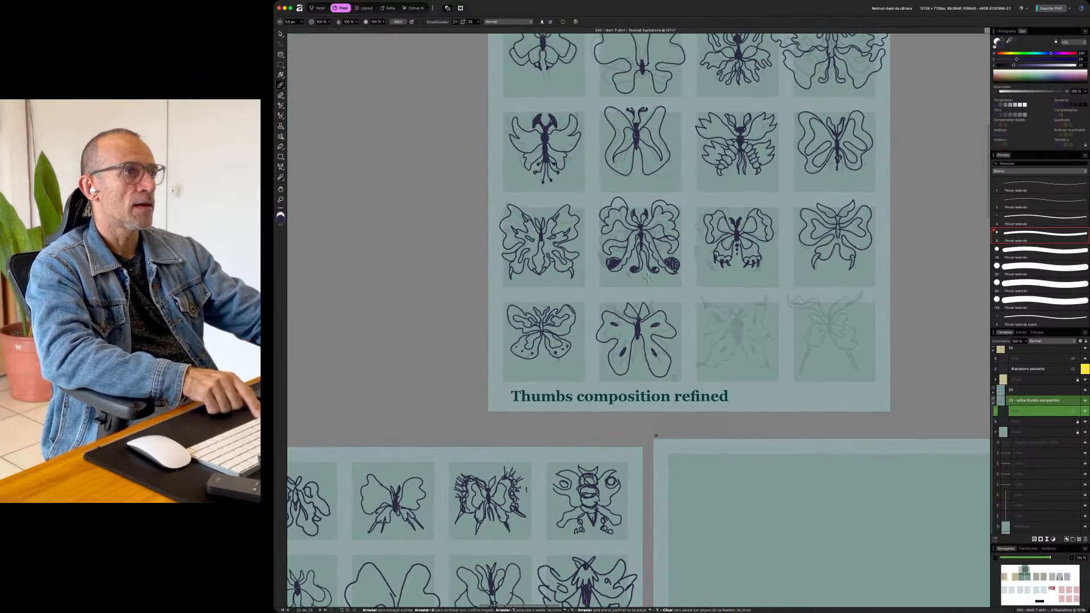
pyautogui.scroll(3, 641, 347)
pyautogui.scroll(-3, 646, 346)
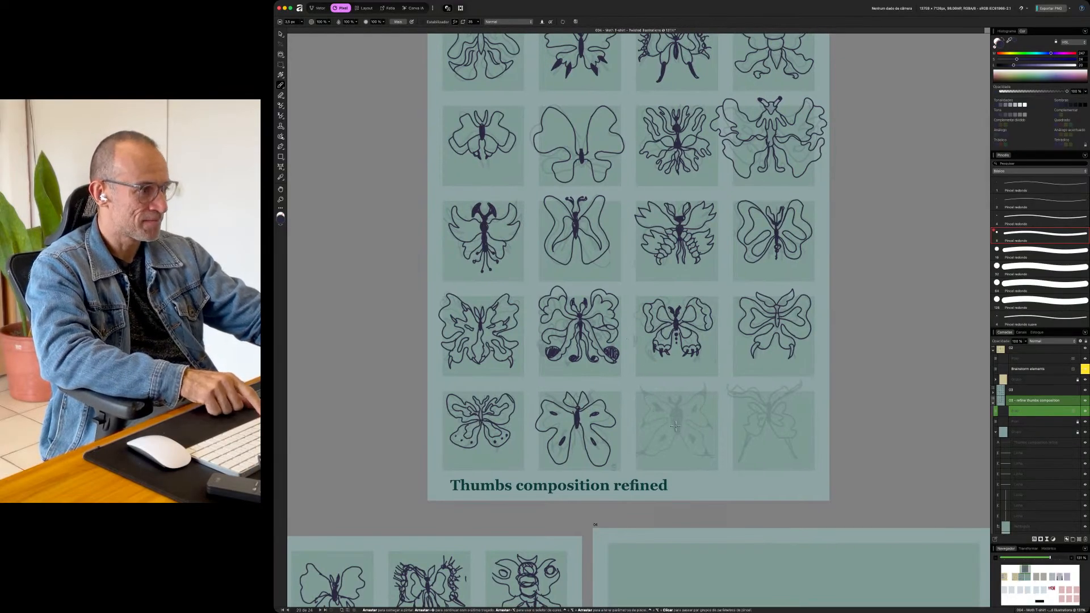
pyautogui.scroll(10, 677, 417)
pyautogui.scroll(1, 662, 389)
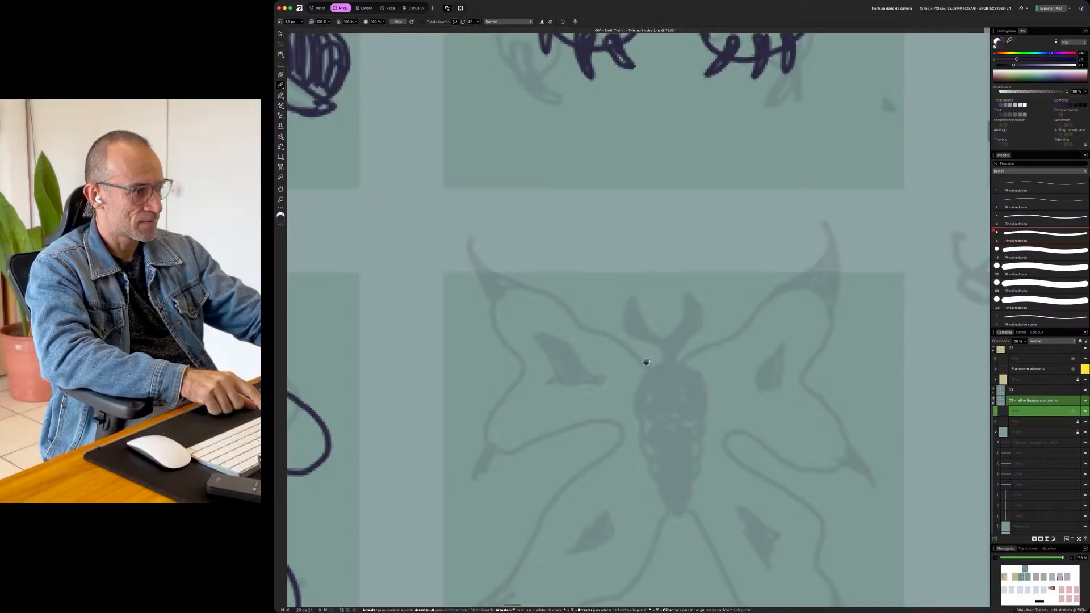
pyautogui.moveTo(658, 348)
pyautogui.mouseDown()
pyautogui.moveTo(631, 293)
pyautogui.moveTo(670, 339)
pyautogui.mouseUp()
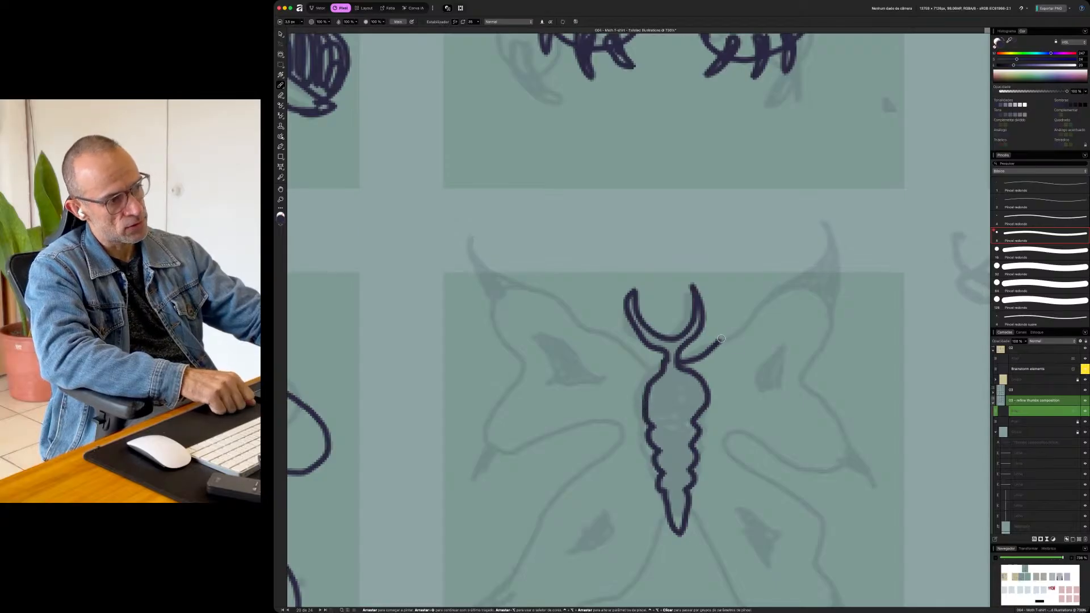
# - Outline two-lobed upper wings with dark spikes at the outer corners and a filled teardrop spot inside each
pyautogui.moveTo(785, 287)
pyautogui.mouseDown()
pyautogui.moveTo(821, 306)
pyautogui.moveTo(829, 359)
pyautogui.mouseUp()
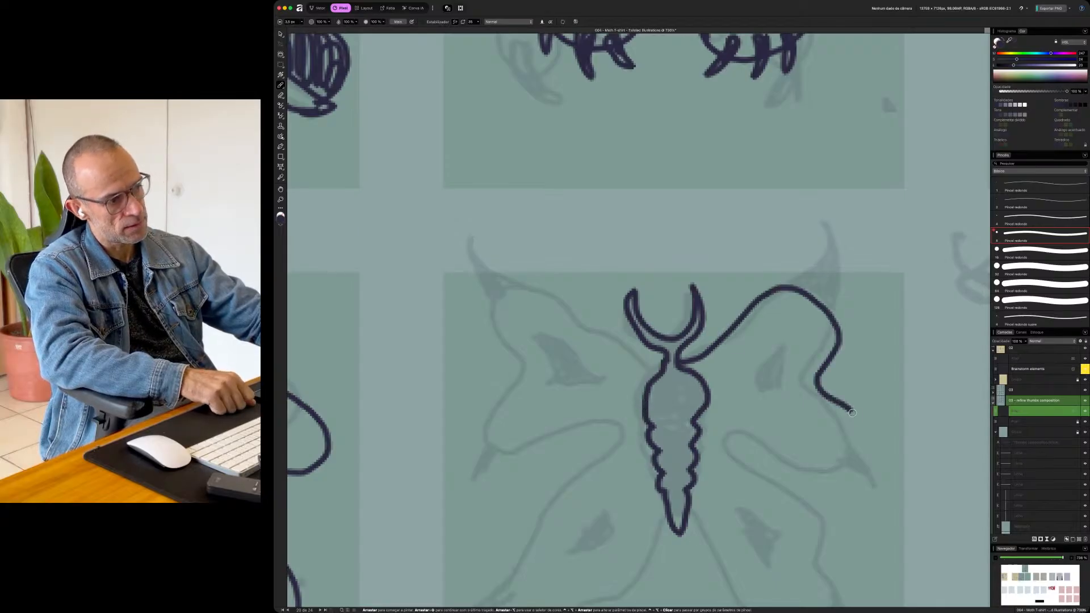
pyautogui.moveTo(822, 477); pyautogui.dragTo(753, 461)
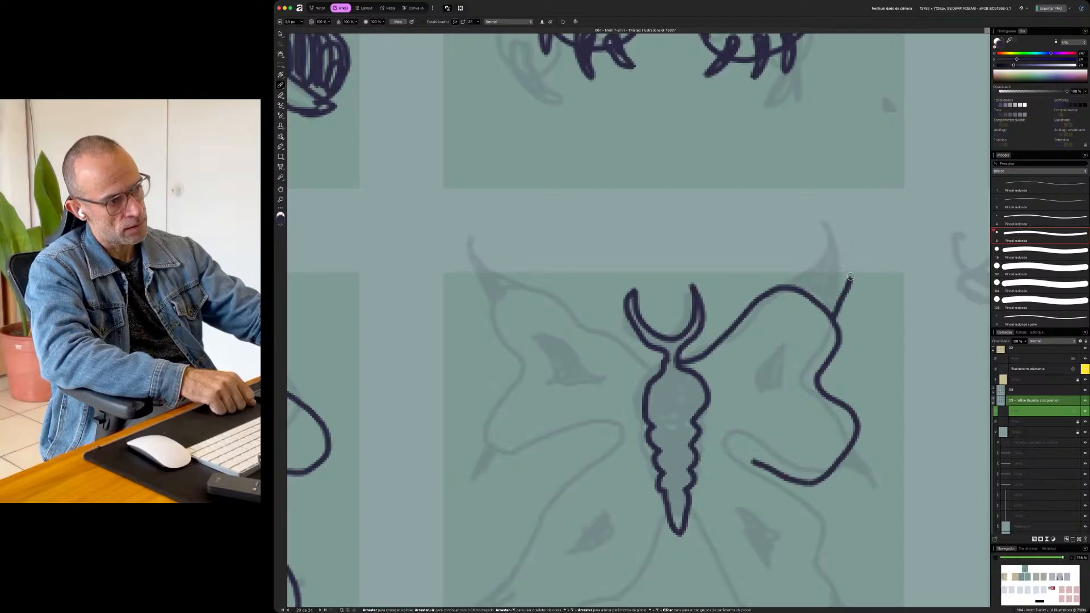
pyautogui.moveTo(865, 473); pyautogui.dragTo(853, 465)
pyautogui.moveTo(659, 368)
pyautogui.mouseDown()
pyautogui.moveTo(601, 336)
pyautogui.moveTo(569, 297)
pyautogui.moveTo(529, 292)
pyautogui.moveTo(504, 341)
pyautogui.moveTo(532, 372)
pyautogui.moveTo(512, 388)
pyautogui.mouseUp()
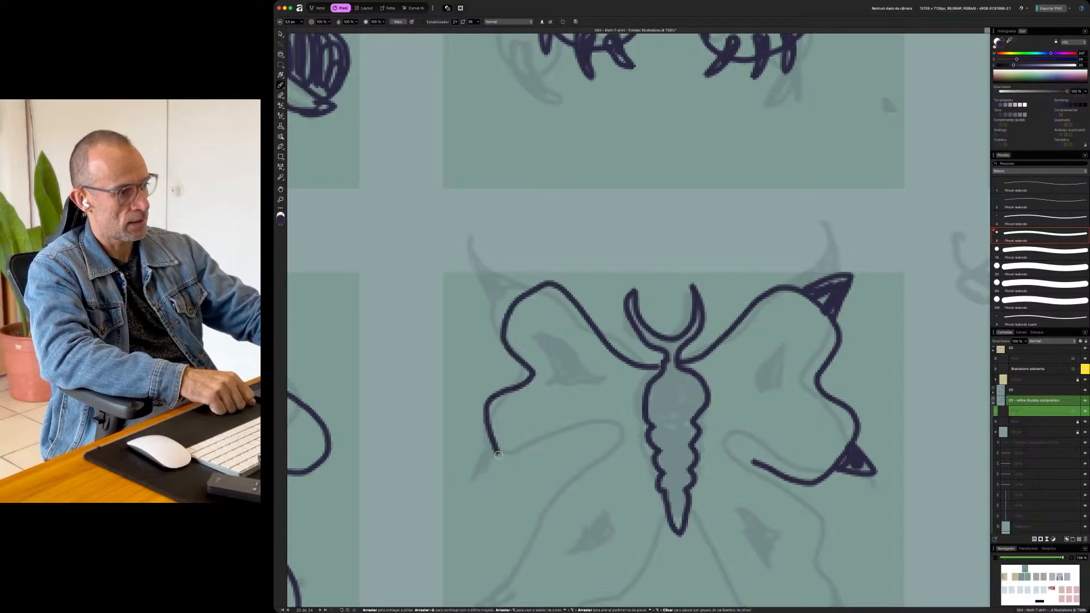
pyautogui.moveTo(495, 448)
pyautogui.mouseDown()
pyautogui.moveTo(525, 478)
pyautogui.moveTo(571, 446)
pyautogui.mouseUp()
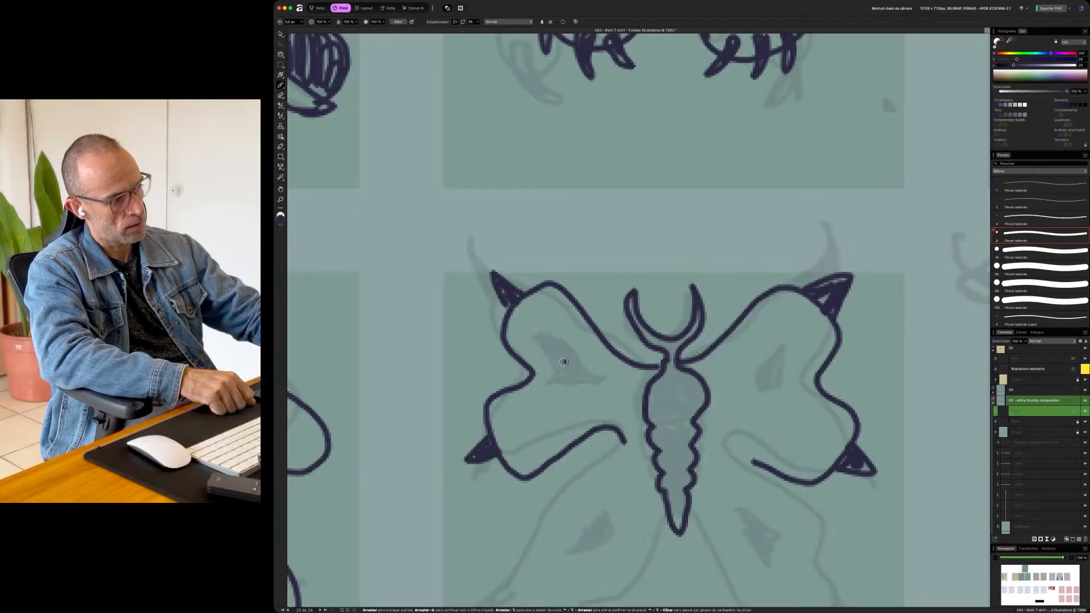
pyautogui.moveTo(593, 388)
pyautogui.mouseDown()
pyautogui.moveTo(565, 388)
pyautogui.moveTo(590, 400)
pyautogui.mouseUp()
pyautogui.moveTo(784, 341)
pyautogui.mouseDown()
pyautogui.moveTo(775, 400)
pyautogui.moveTo(758, 386)
pyautogui.moveTo(775, 372)
pyautogui.mouseUp()
# - Outline the elongated lower wings on both sides, running from the body's tip up to the upper wings
pyautogui.scroll(-2, 662, 404)
pyautogui.scroll(-5, 662, 404)
pyautogui.hscroll(-1, 662, 404)
pyautogui.moveTo(689, 286); pyautogui.dragTo(637, 419)
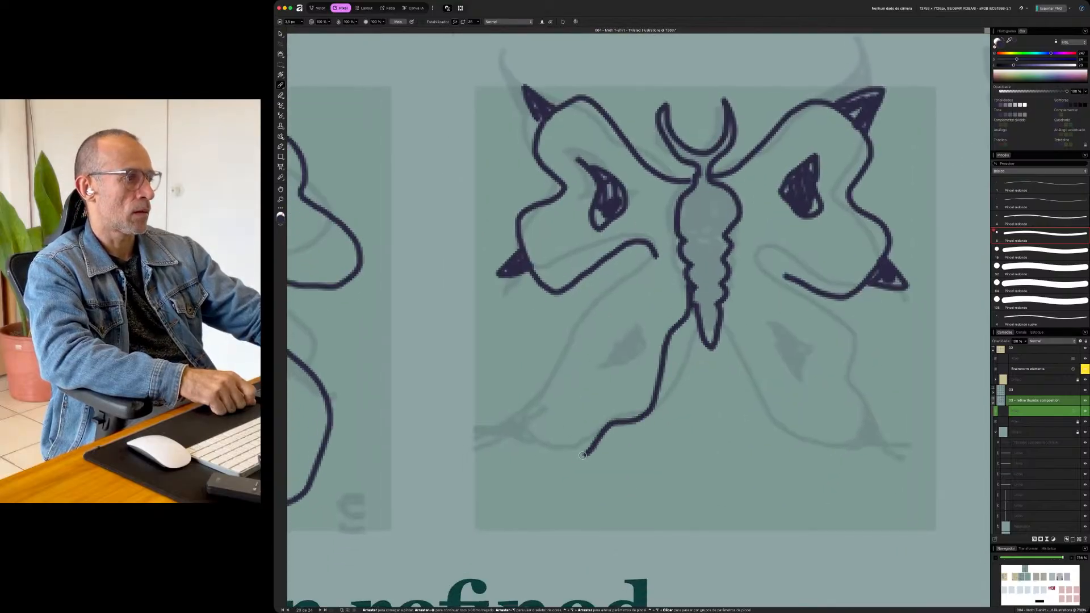
pyautogui.moveTo(526, 429)
pyautogui.mouseDown()
pyautogui.moveTo(530, 400)
pyautogui.moveTo(612, 279)
pyautogui.moveTo(652, 268)
pyautogui.mouseUp()
pyautogui.moveTo(720, 310)
pyautogui.mouseDown()
pyautogui.moveTo(770, 414)
pyautogui.moveTo(818, 453)
pyautogui.moveTo(870, 415)
pyautogui.mouseUp()
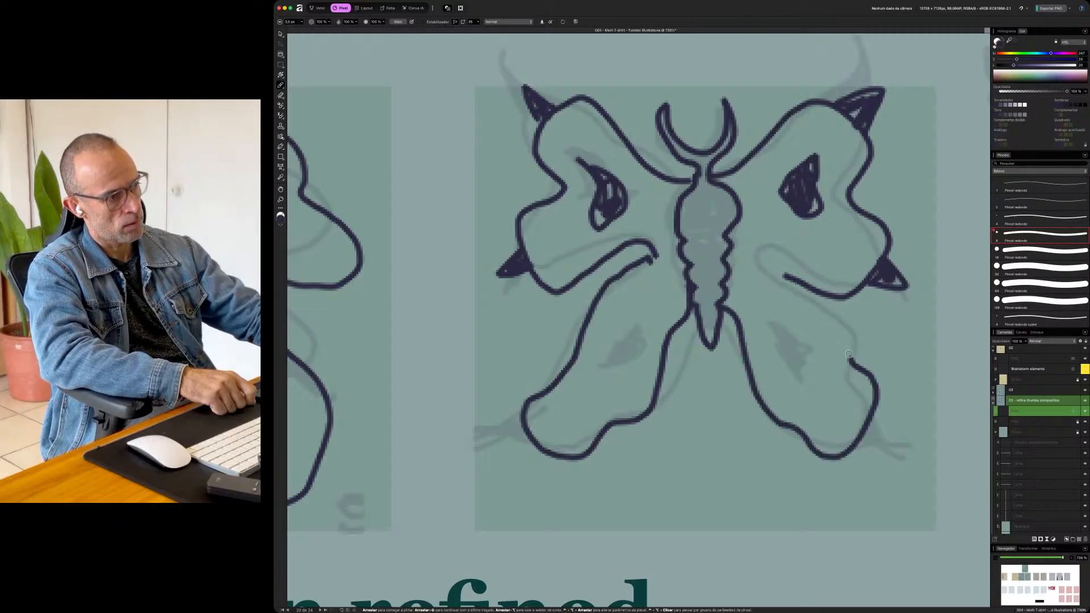
pyautogui.moveTo(849, 355)
pyautogui.mouseDown()
pyautogui.moveTo(844, 326)
pyautogui.moveTo(791, 300)
pyautogui.mouseUp()
# - Add a long dark spike to each lower wing's outer corner and a slanted filled spot inside each wing
pyautogui.moveTo(870, 423)
pyautogui.mouseDown()
pyautogui.moveTo(917, 463)
pyautogui.moveTo(857, 435)
pyautogui.moveTo(894, 448)
pyautogui.mouseUp()
pyautogui.moveTo(488, 441); pyautogui.dragTo(521, 424)
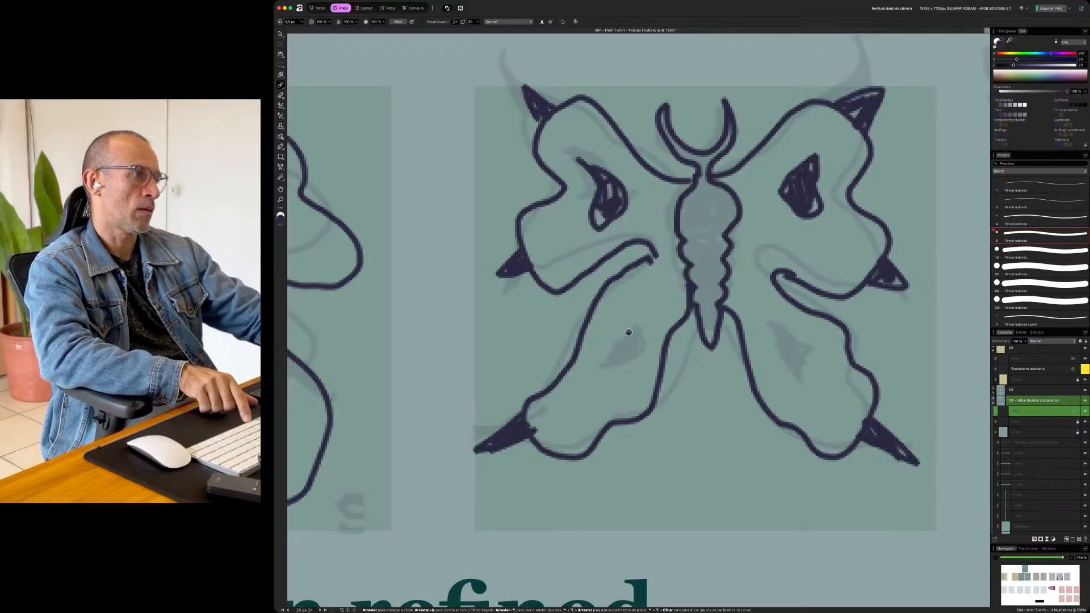
pyautogui.moveTo(793, 352)
pyautogui.mouseDown()
pyautogui.moveTo(796, 376)
pyautogui.moveTo(813, 370)
pyautogui.moveTo(776, 343)
pyautogui.moveTo(794, 358)
pyautogui.mouseUp()
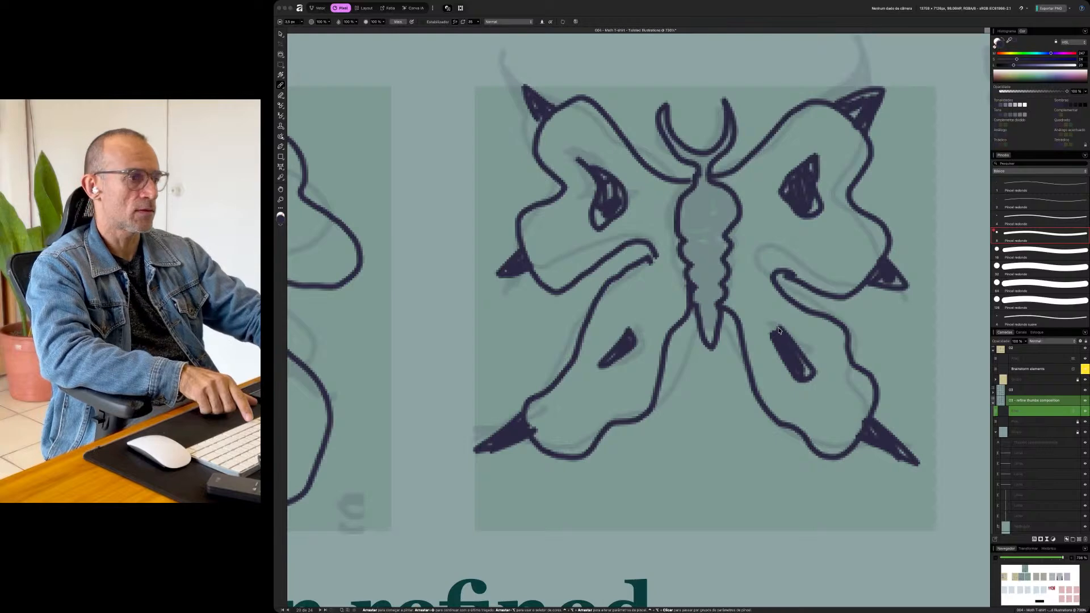
# - Outline long, narrow wavy upper wings and a small rounded head over the fourth faded thumbnail in the bottom row
pyautogui.hscroll(10, 779, 329)
pyautogui.hscroll(8, 779, 329)
pyautogui.scroll(-3, 779, 329)
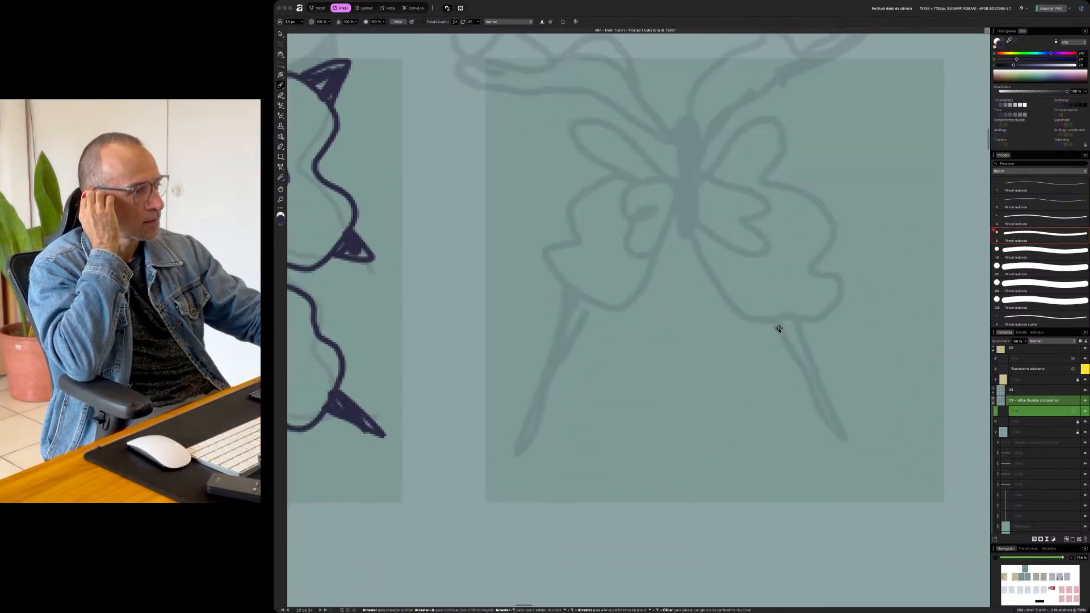
pyautogui.scroll(5, 664, 301)
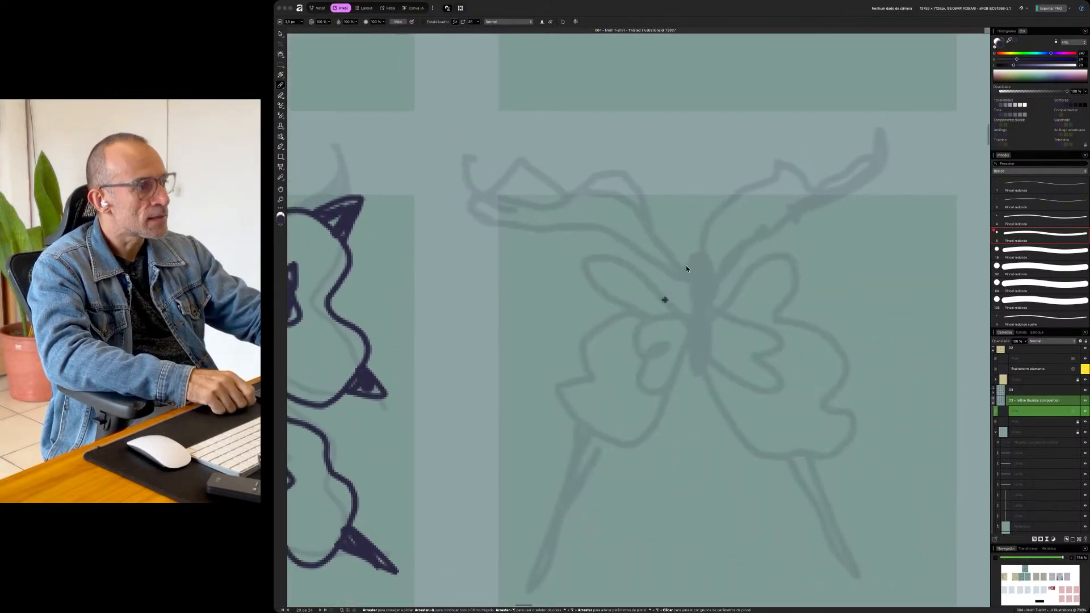
pyautogui.moveTo(692, 261)
pyautogui.mouseDown()
pyautogui.moveTo(613, 171)
pyautogui.moveTo(573, 190)
pyautogui.moveTo(529, 167)
pyautogui.moveTo(495, 165)
pyautogui.moveTo(463, 170)
pyautogui.moveTo(453, 196)
pyautogui.moveTo(545, 208)
pyautogui.moveTo(687, 266)
pyautogui.moveTo(711, 255)
pyautogui.moveTo(734, 206)
pyautogui.mouseUp()
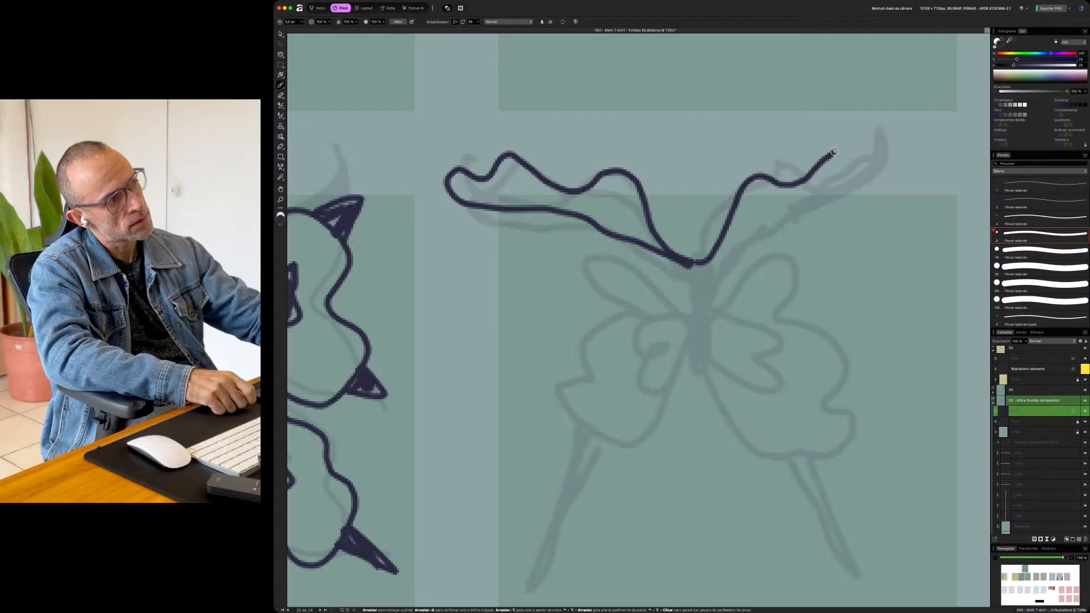
pyautogui.moveTo(884, 137)
pyautogui.mouseDown()
pyautogui.moveTo(865, 188)
pyautogui.moveTo(738, 258)
pyautogui.moveTo(682, 267)
pyautogui.mouseUp()
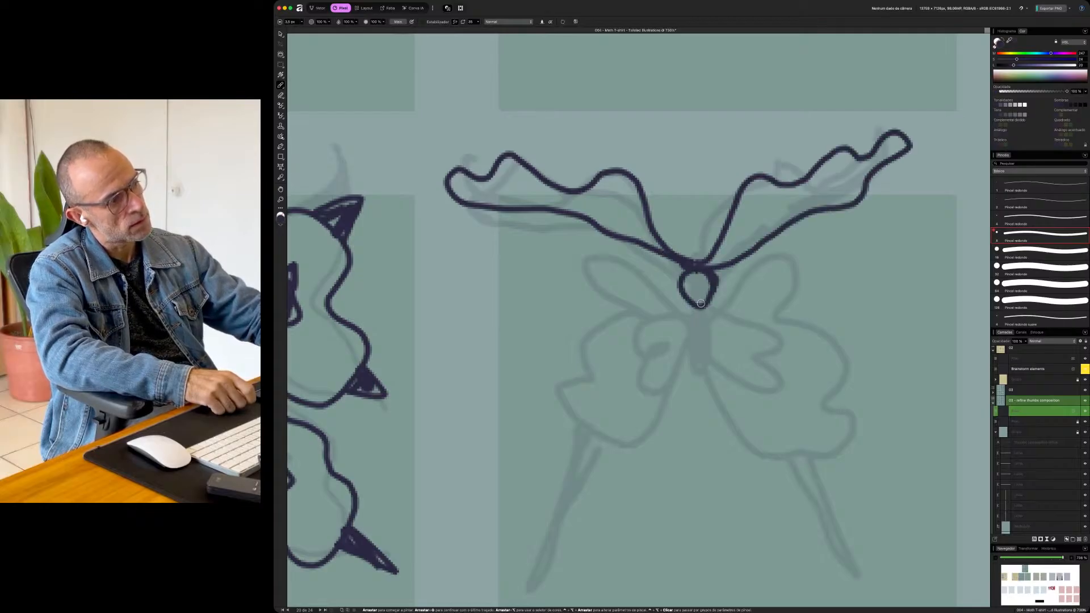
# - Outline a narrow tapering body below the head with a small notched inner wing on each side
pyautogui.moveTo(697, 312); pyautogui.dragTo(700, 402)
pyautogui.moveTo(701, 313); pyautogui.dragTo(708, 402)
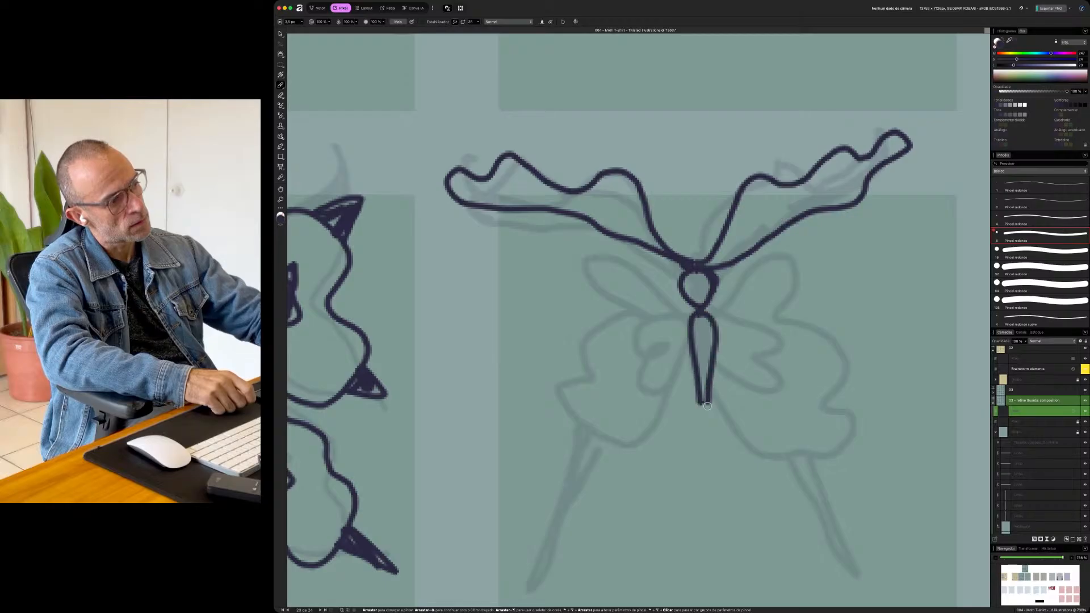
pyautogui.moveTo(687, 321); pyautogui.dragTo(630, 332)
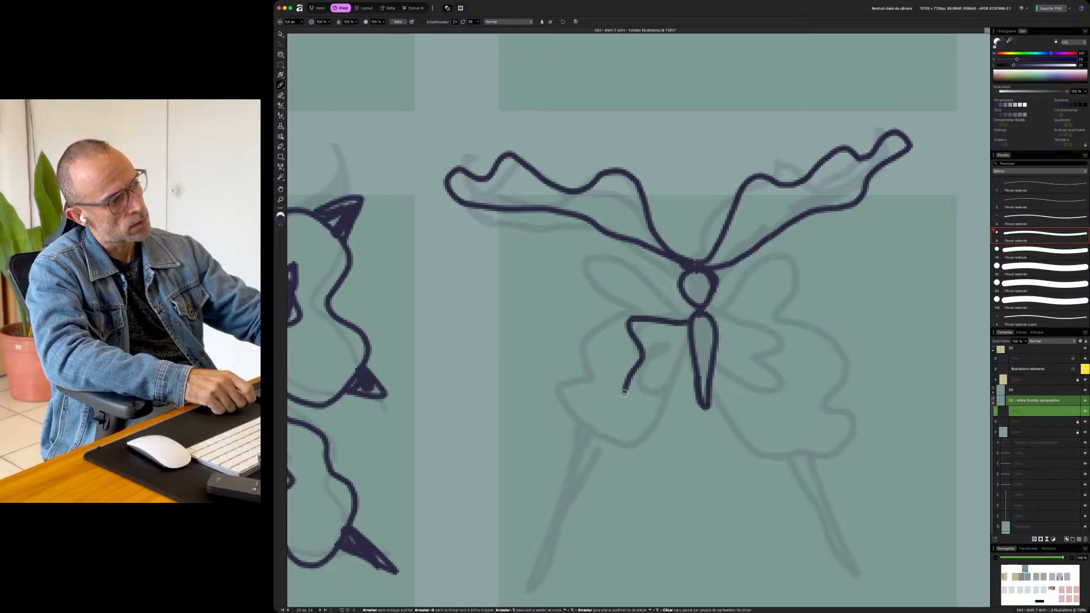
pyautogui.moveTo(625, 387)
pyautogui.mouseDown()
pyautogui.moveTo(638, 410)
pyautogui.moveTo(691, 368)
pyautogui.mouseUp()
pyautogui.moveTo(705, 319)
pyautogui.mouseDown()
pyautogui.moveTo(764, 322)
pyautogui.moveTo(760, 294)
pyautogui.moveTo(815, 301)
pyautogui.moveTo(857, 361)
pyautogui.mouseUp()
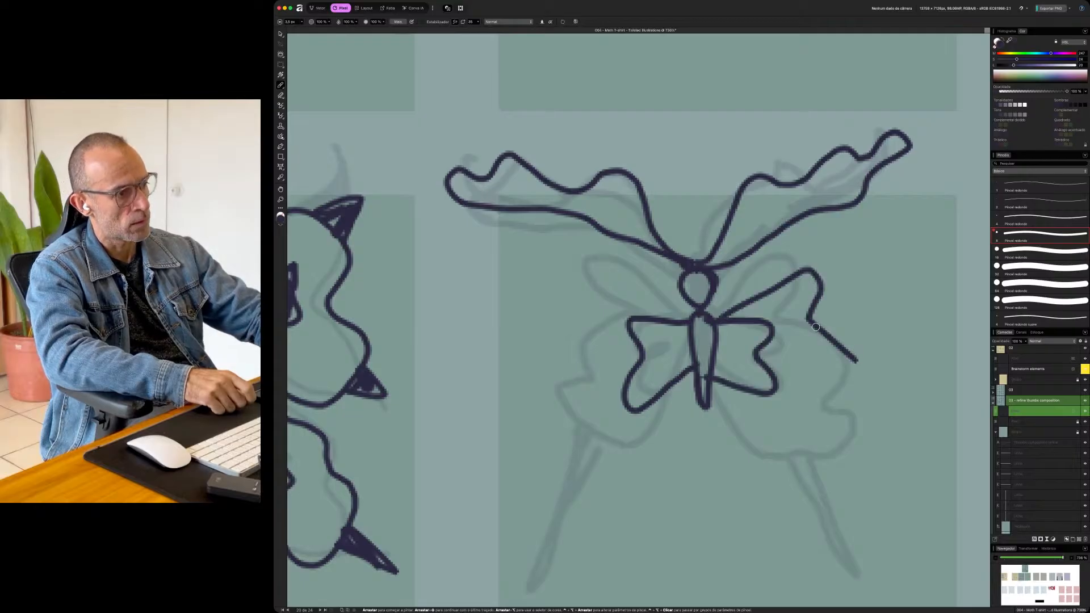
# - Undo the last outer wing stroke and outline large scalloped lower wings around the inner wings on both sides
pyautogui.press('super+z')
pyautogui.moveTo(719, 311)
pyautogui.mouseDown()
pyautogui.moveTo(783, 272)
pyautogui.moveTo(820, 328)
pyautogui.moveTo(849, 338)
pyautogui.mouseUp()
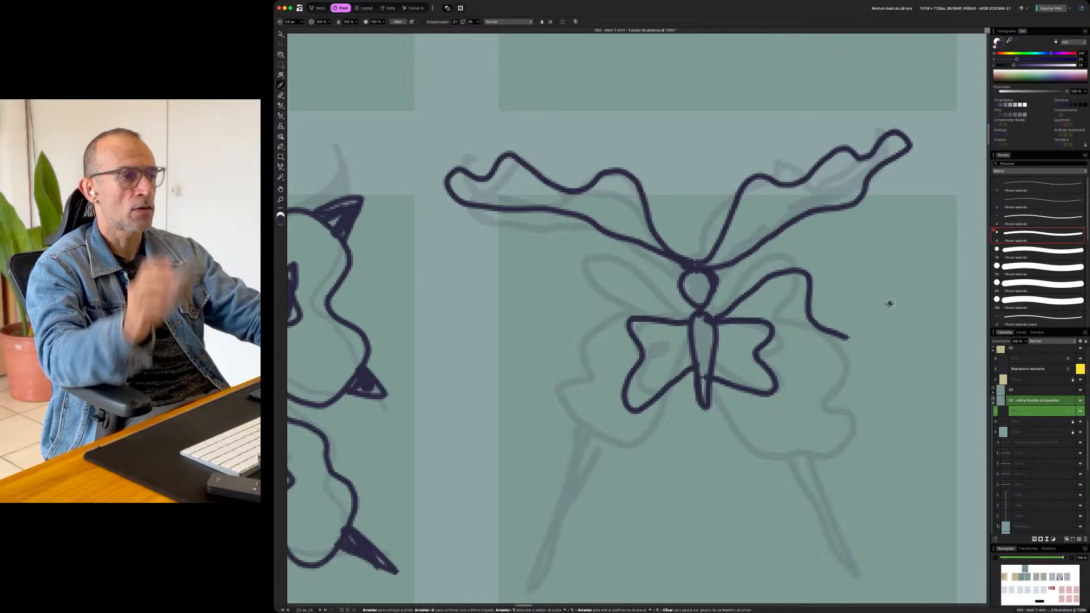
pyautogui.moveTo(849, 339)
pyautogui.mouseDown()
pyautogui.moveTo(861, 363)
pyautogui.moveTo(839, 395)
pyautogui.moveTo(840, 439)
pyautogui.moveTo(764, 470)
pyautogui.moveTo(718, 393)
pyautogui.mouseUp()
pyautogui.moveTo(687, 317)
pyautogui.mouseDown()
pyautogui.moveTo(647, 277)
pyautogui.moveTo(597, 287)
pyautogui.mouseUp()
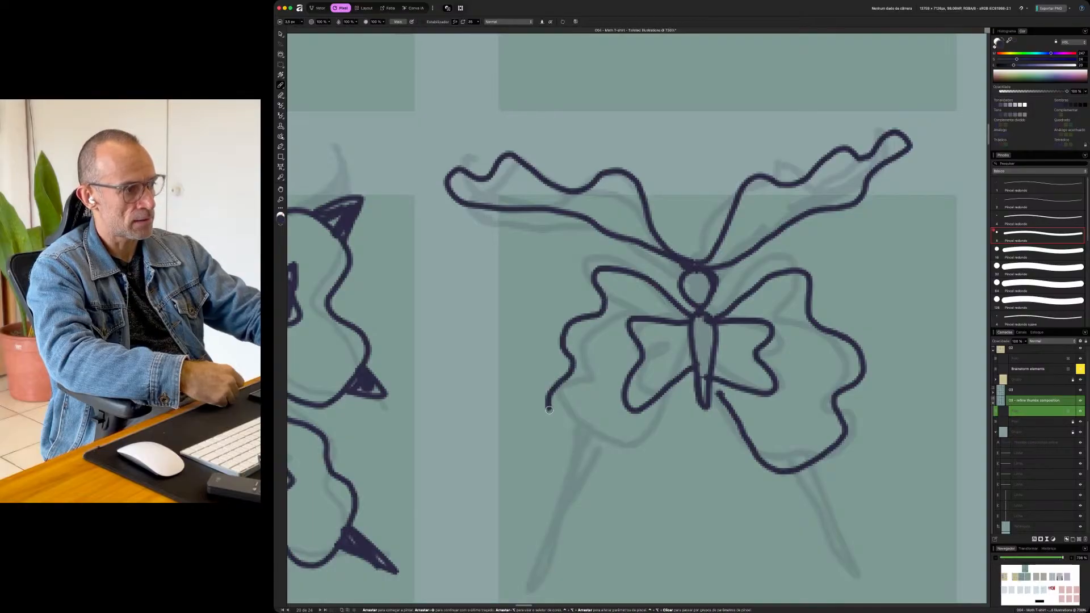
pyautogui.moveTo(549, 410); pyautogui.dragTo(618, 451)
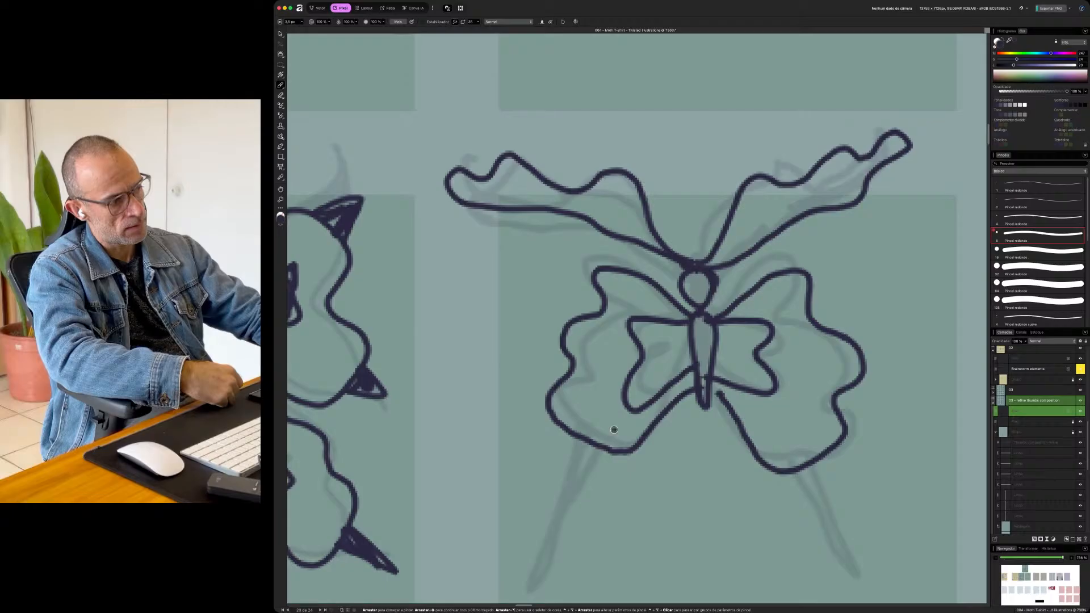
# - Outline a long, thin curved tail hanging from the bottom edge of each large lower wing
pyautogui.scroll(-3, 613, 430)
pyautogui.moveTo(618, 391); pyautogui.dragTo(566, 544)
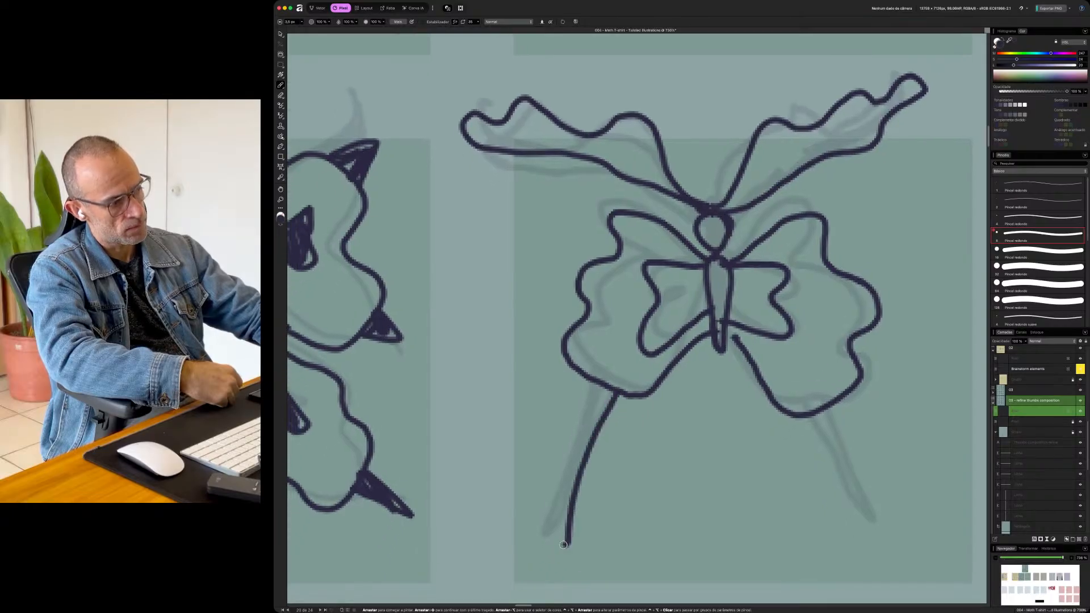
pyautogui.moveTo(561, 499); pyautogui.dragTo(583, 410)
pyautogui.moveTo(828, 404)
pyautogui.mouseDown()
pyautogui.moveTo(891, 513)
pyautogui.moveTo(881, 439)
pyautogui.mouseUp()
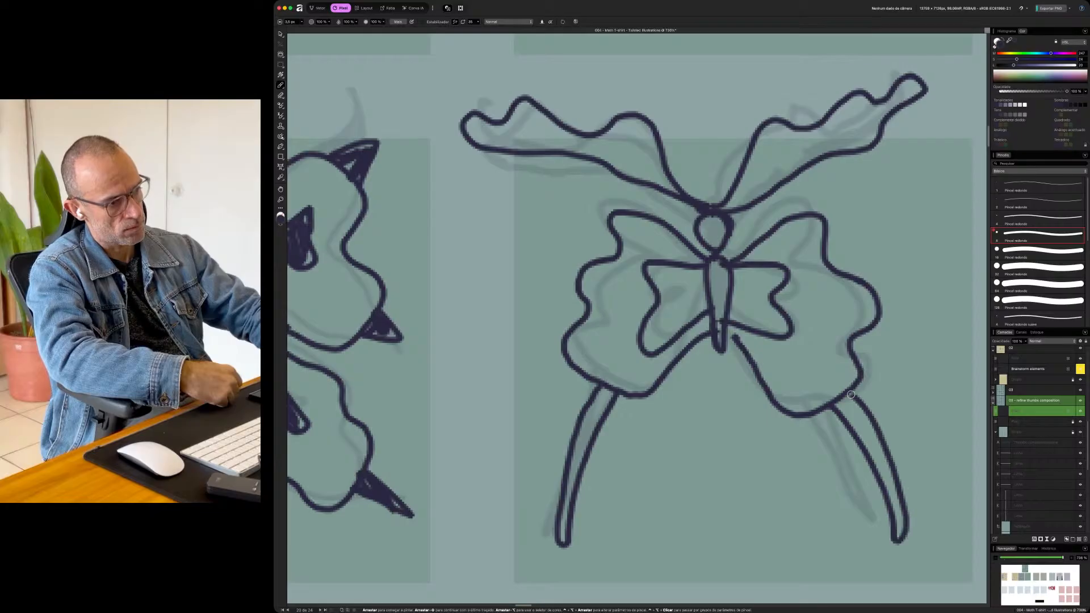
# - Review the whole grid of refined butterfly thumbnails to compare the compositions
pyautogui.scroll(-5, 662, 401)
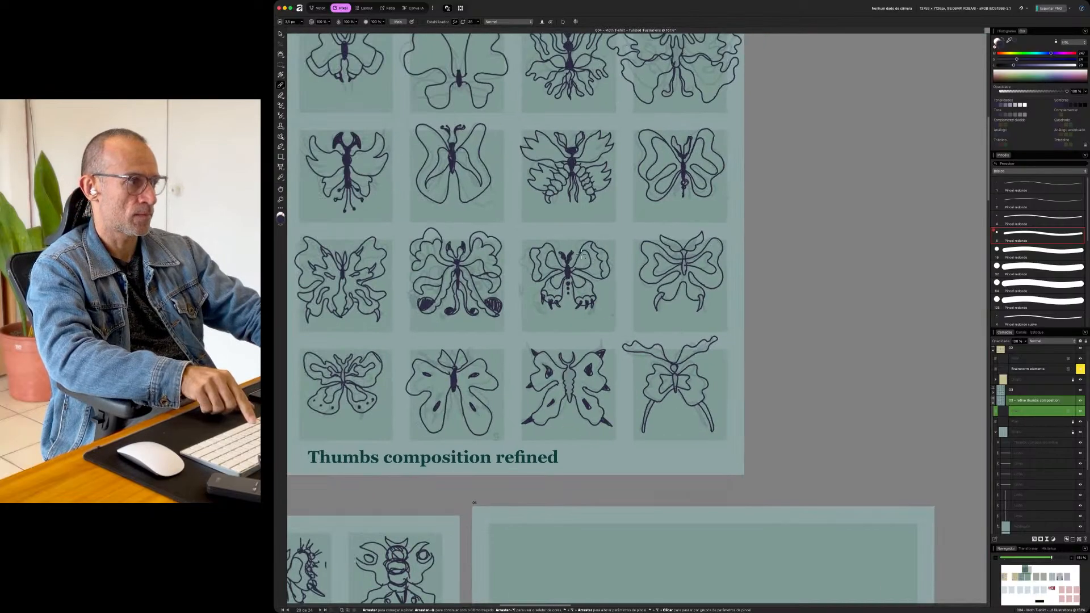
pyautogui.hscroll(-5, 592, 263)
pyautogui.scroll(3, 593, 263)
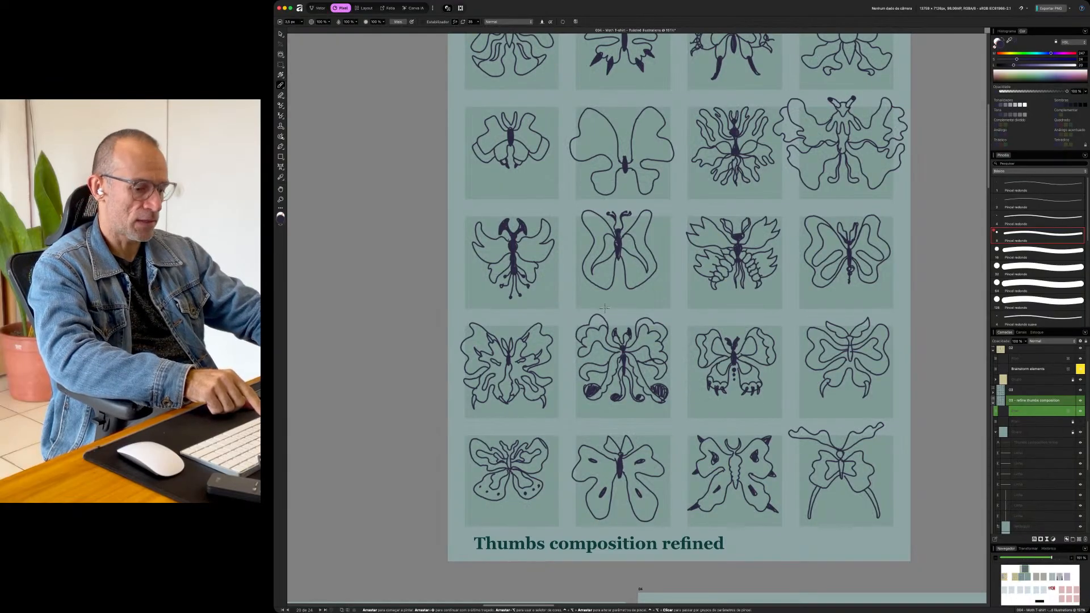
pyautogui.scroll(1, 605, 309)
pyautogui.moveTo(648, 243); pyautogui.dragTo(535, 290)
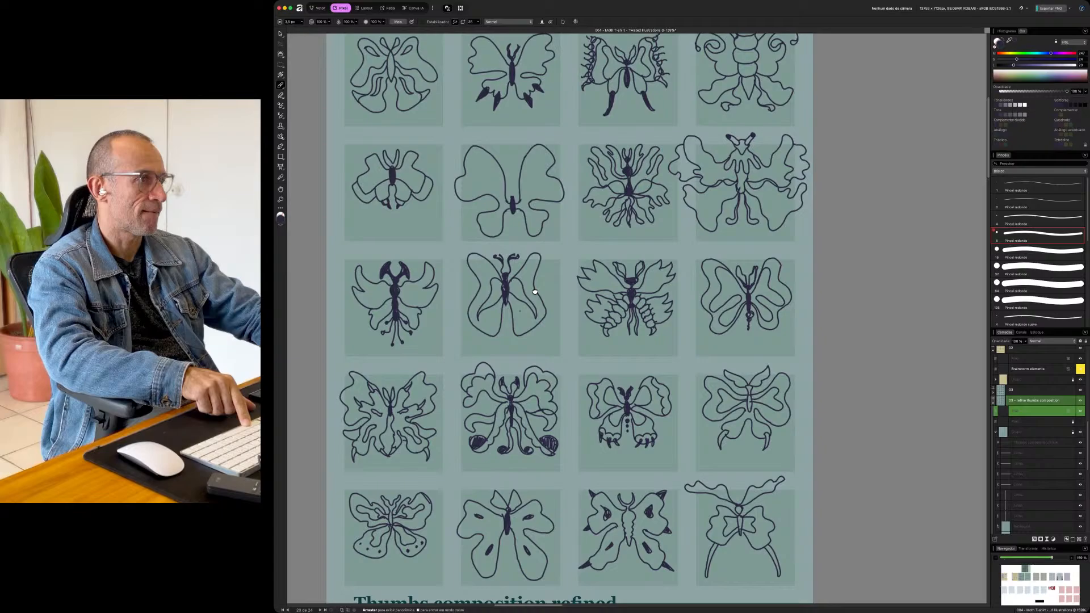
pyautogui.moveTo(535, 292); pyautogui.dragTo(531, 293)
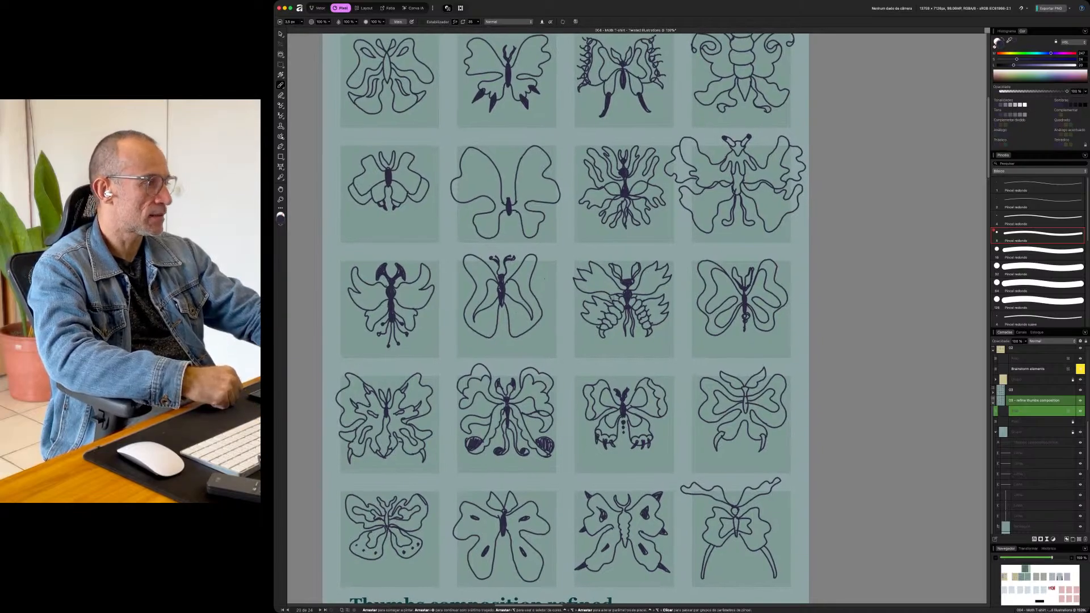
pyautogui.hscroll(-3, 614, 297)
pyautogui.scroll(-2, 614, 297)
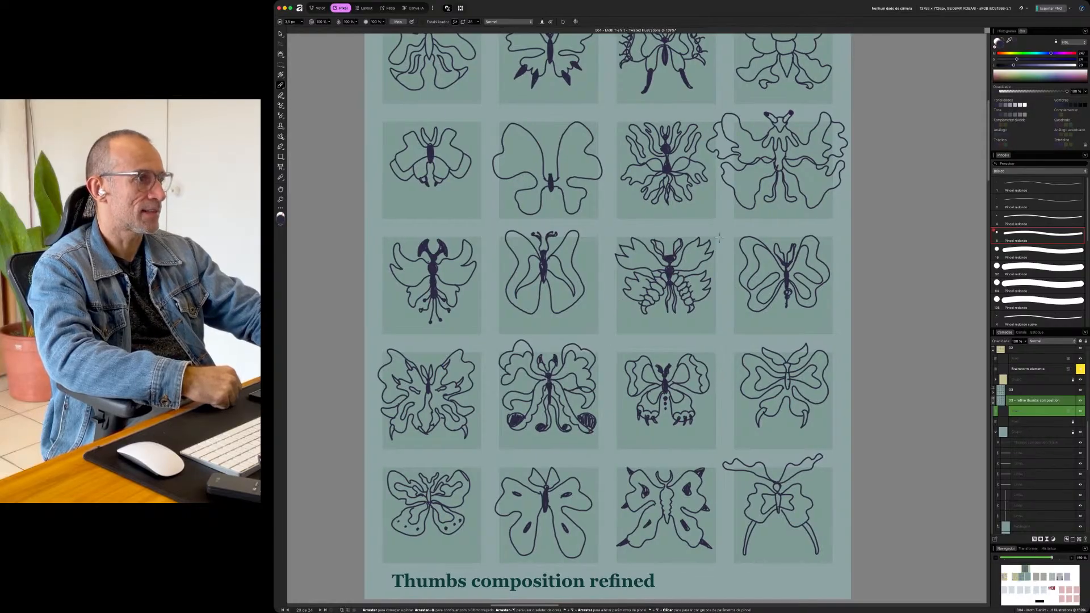
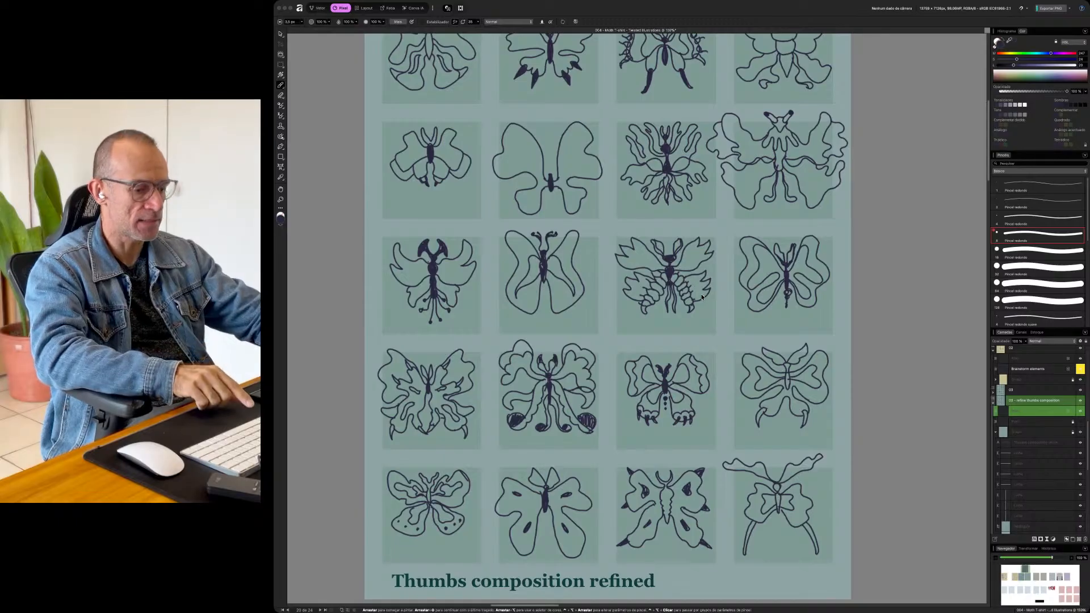
# - Copy the second row's fourth butterfly from the refined grid and place it near the top of the empty artboard
pyautogui.scroll(-5, 702, 288)
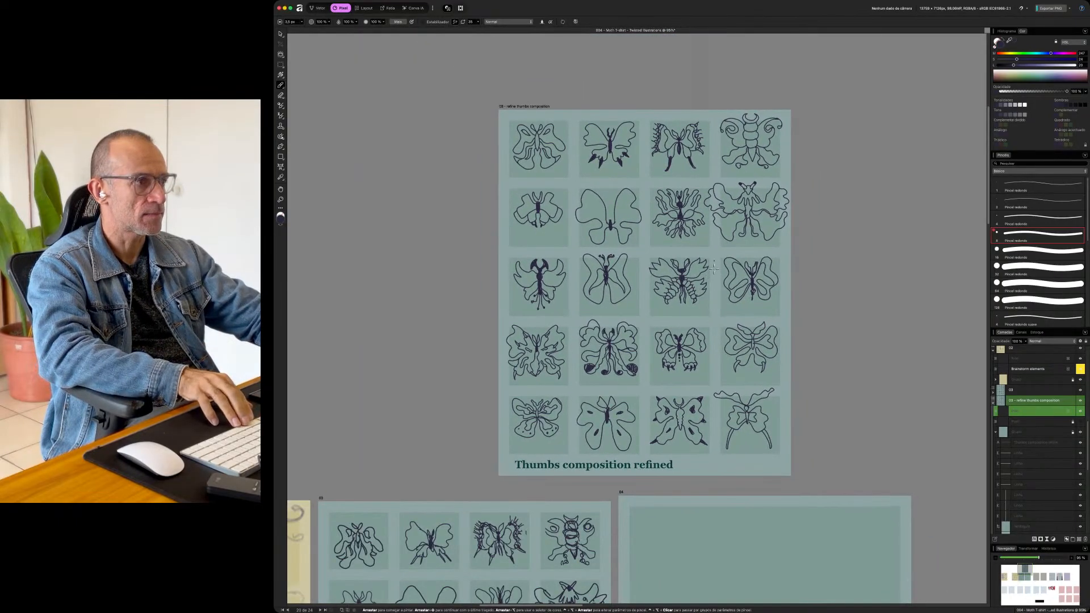
pyautogui.scroll(-2, 728, 260)
pyautogui.hscroll(2, 728, 260)
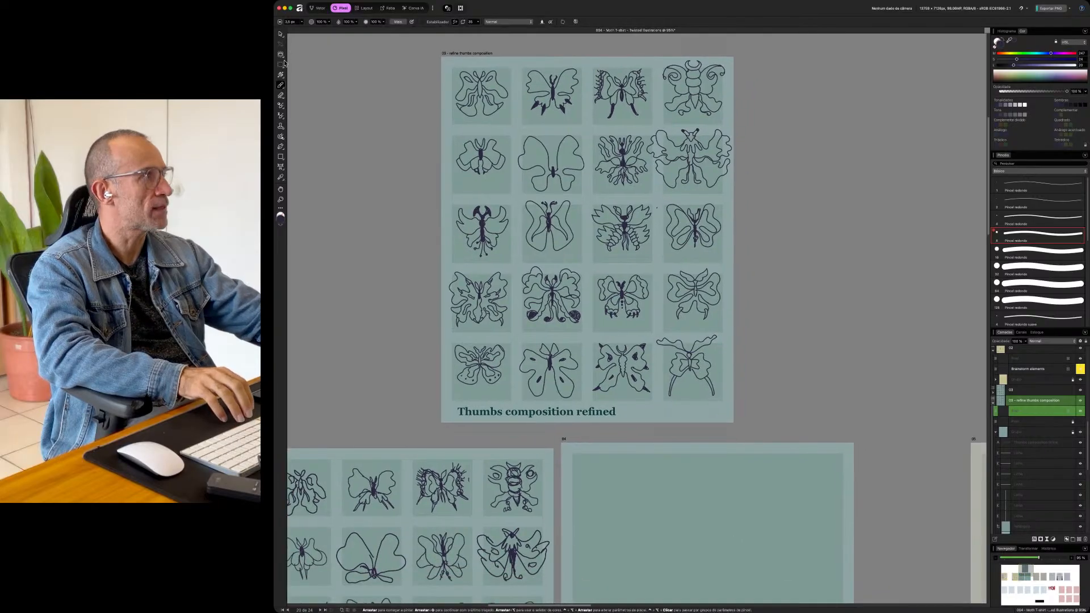
pyautogui.press('m')
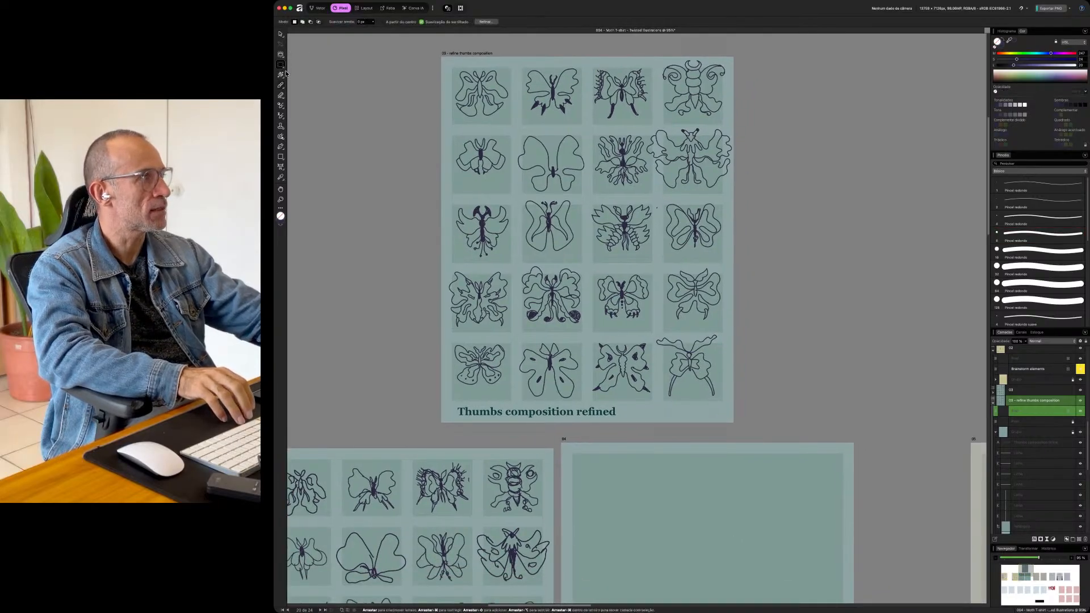
pyautogui.moveTo(724, 186); pyautogui.dragTo(722, 198)
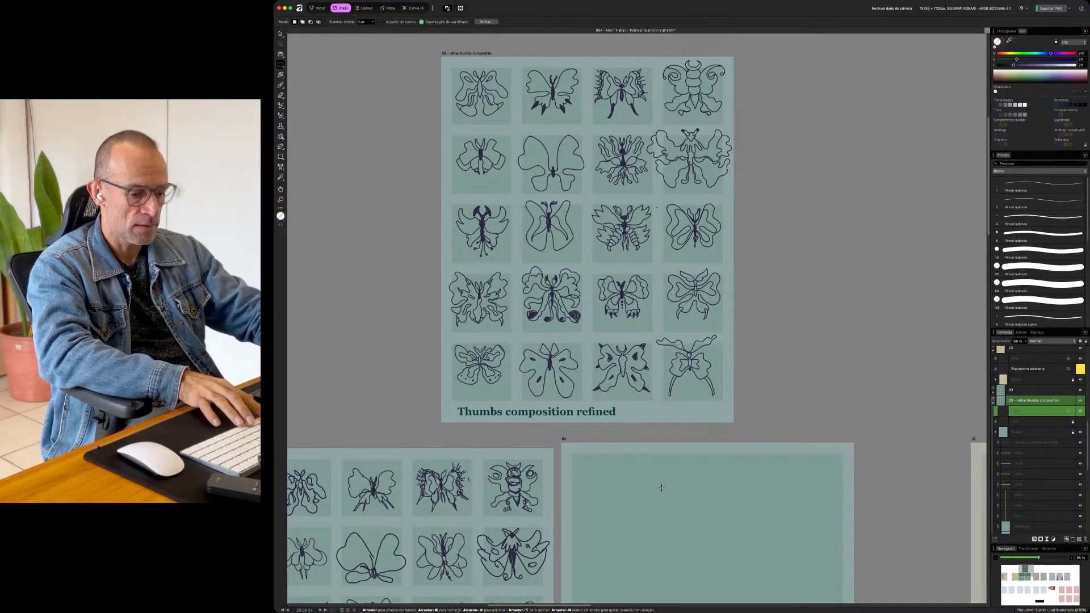
pyautogui.press('super+v')
pyautogui.press('v')
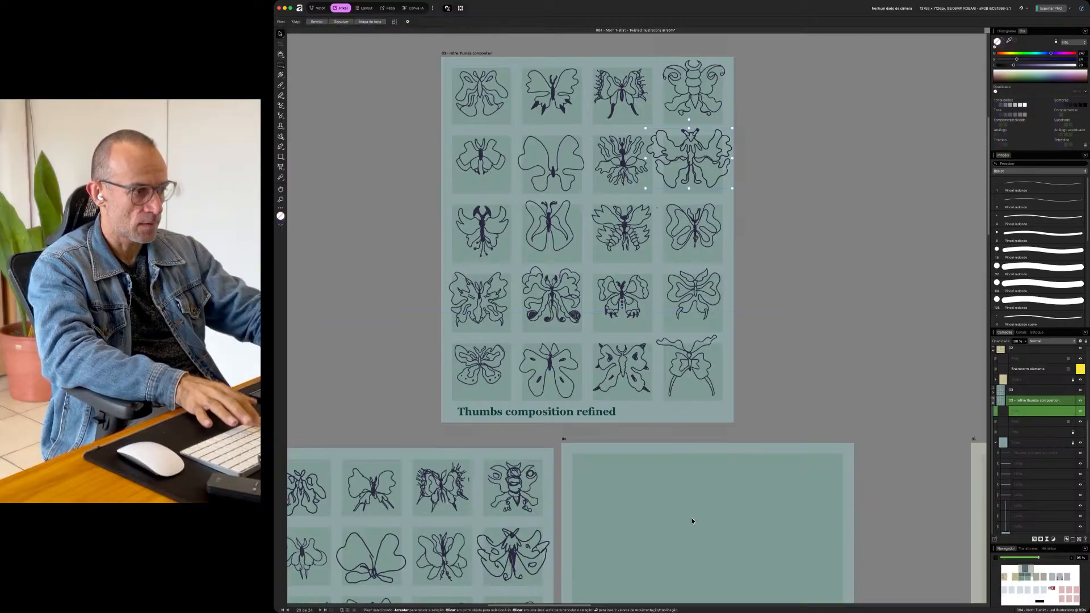
pyautogui.moveTo(689, 167); pyautogui.dragTo(662, 516)
pyautogui.click(631, 218)
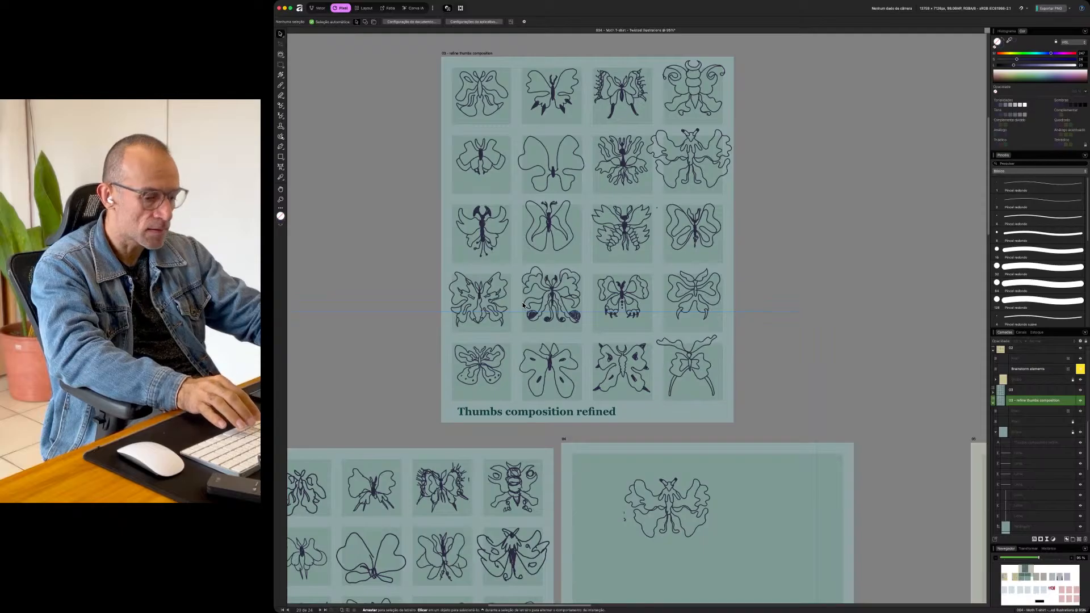
# - Copy the lower half of the fourth row's second butterfly and place it beside the first copy on the empty artboard
pyautogui.press('m')
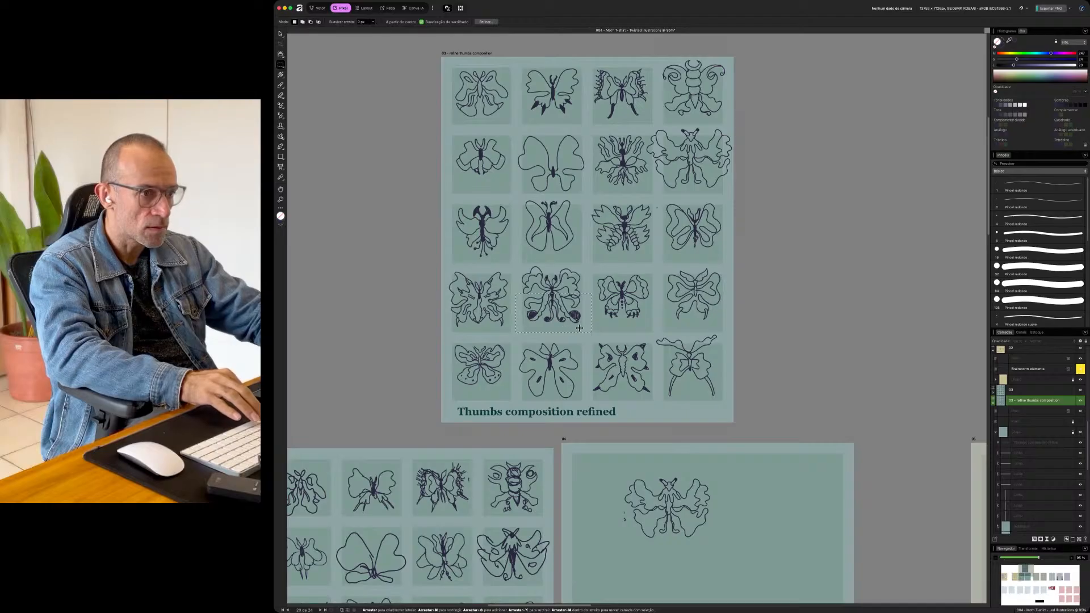
pyautogui.click(1034, 413)
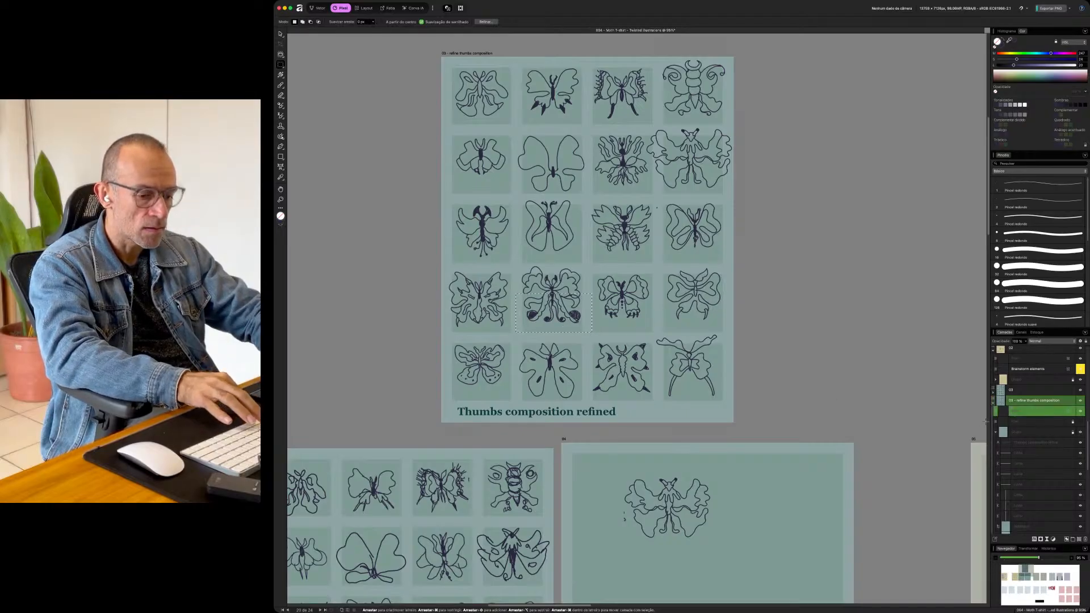
pyautogui.press('super+j')
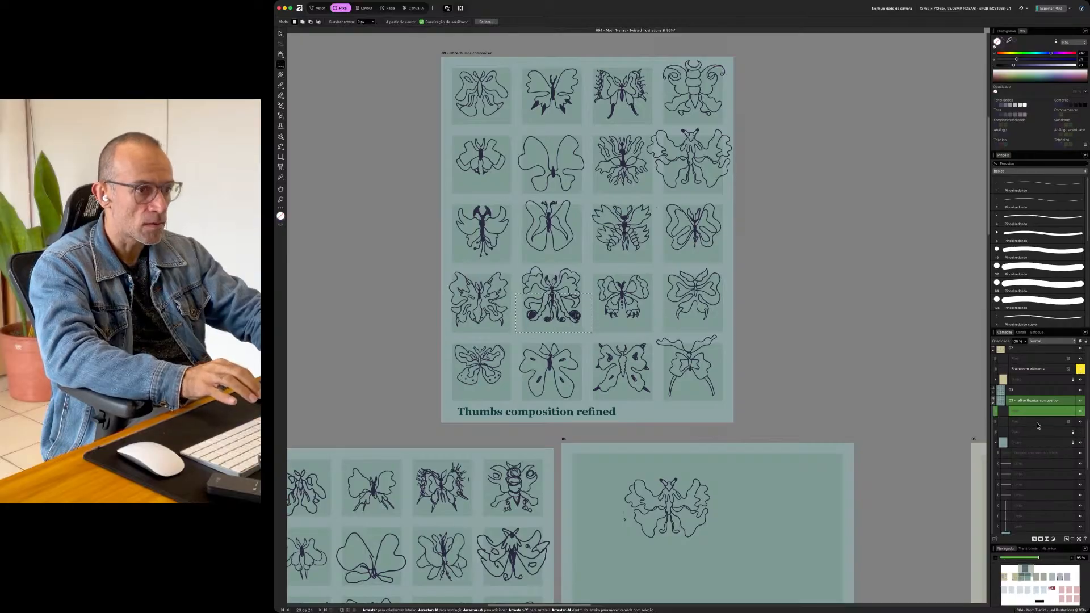
pyautogui.press('v')
pyautogui.moveTo(557, 311); pyautogui.dragTo(760, 501)
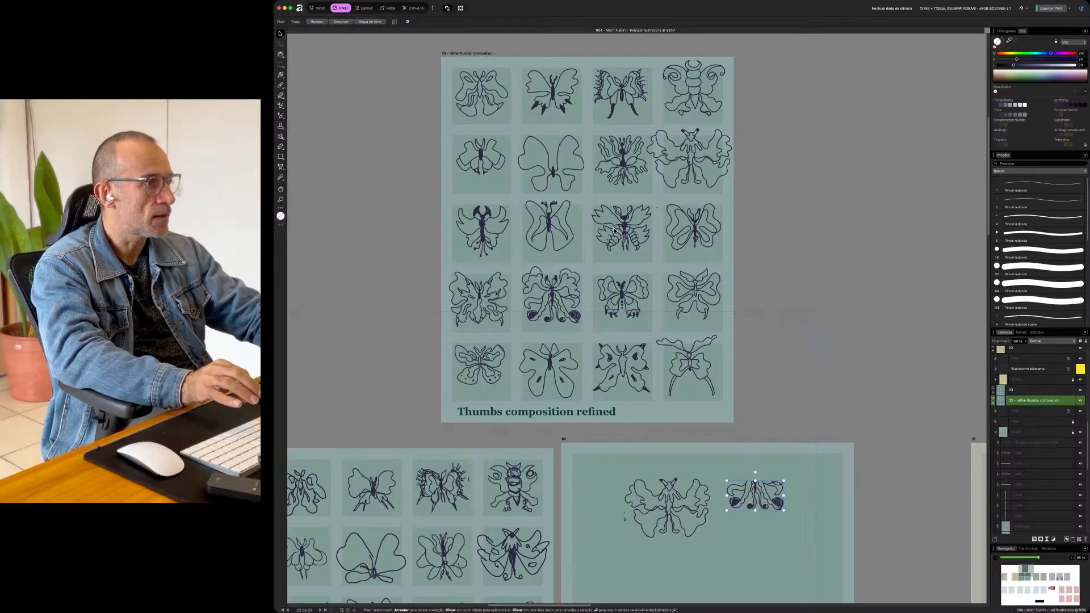
# - Try to copy a small central part of the fourth row's first butterfly to the artboard holding the other copies
pyautogui.press('m')
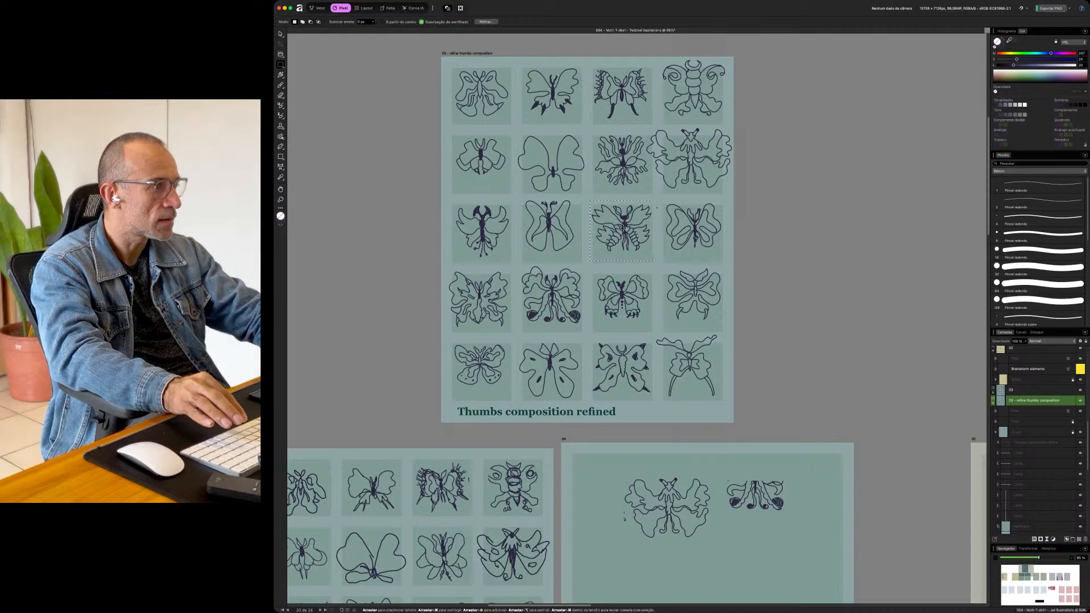
pyautogui.press('super+d')
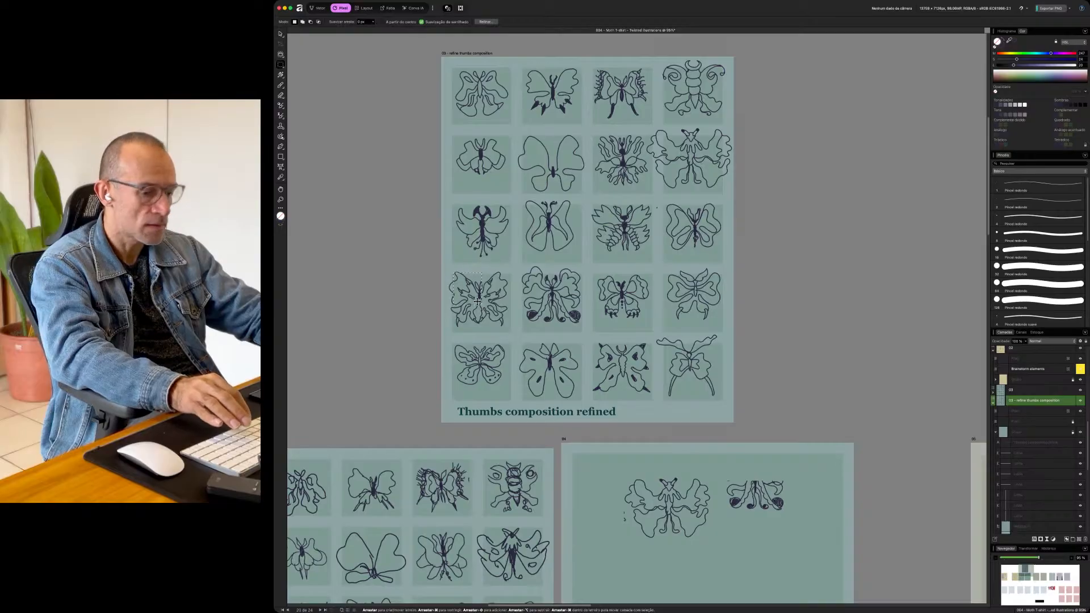
pyautogui.click(1026, 413)
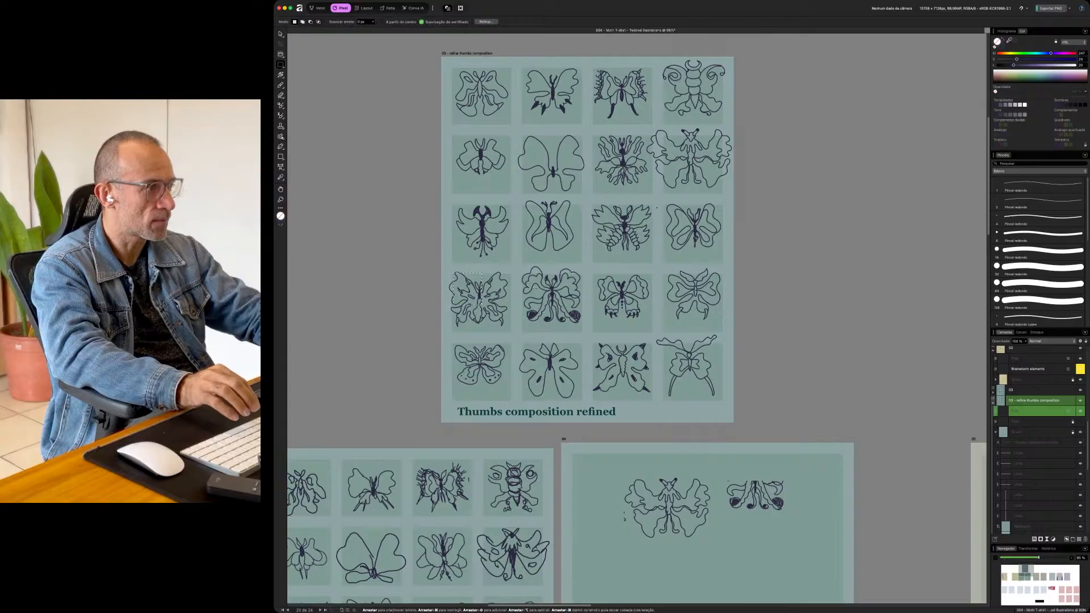
pyautogui.press('super+j')
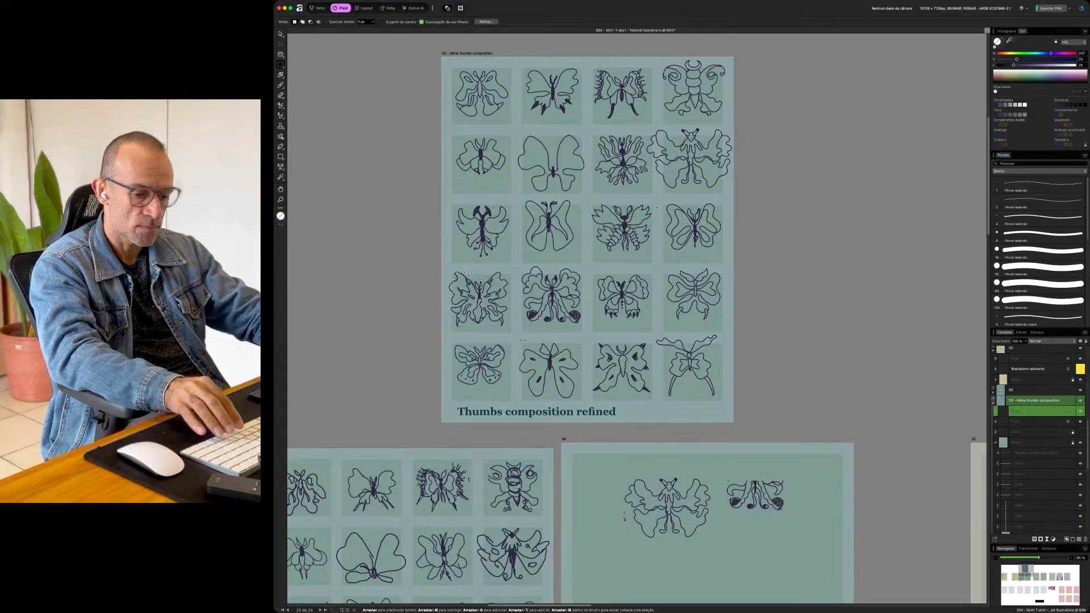
pyautogui.press('v')
pyautogui.moveTo(463, 287); pyautogui.dragTo(598, 479)
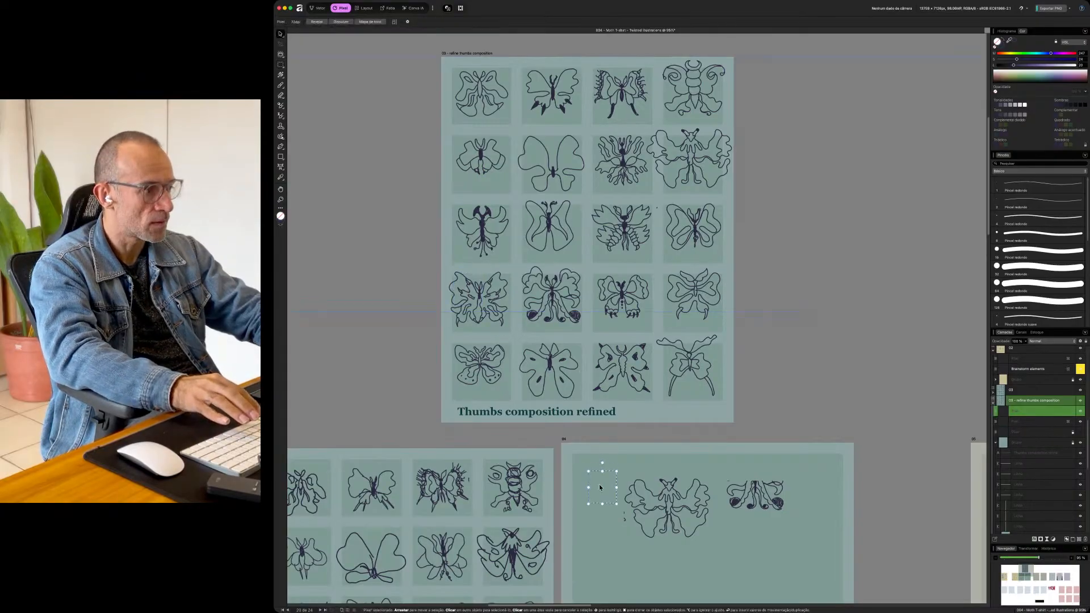
pyautogui.moveTo(729, 541); pyautogui.dragTo(741, 536)
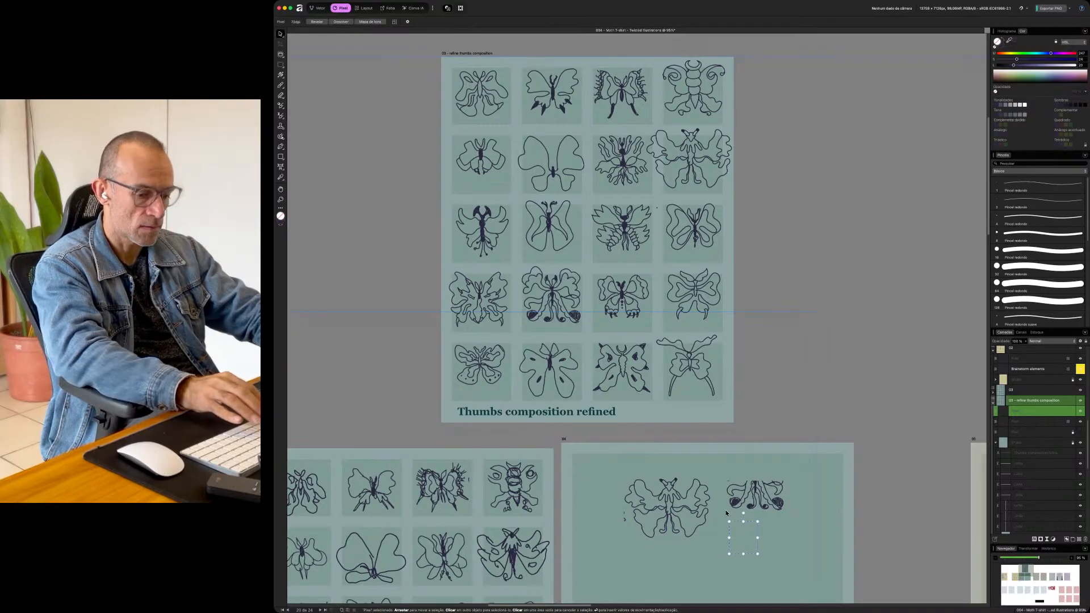
pyautogui.press('super')
pyautogui.press('super+d')
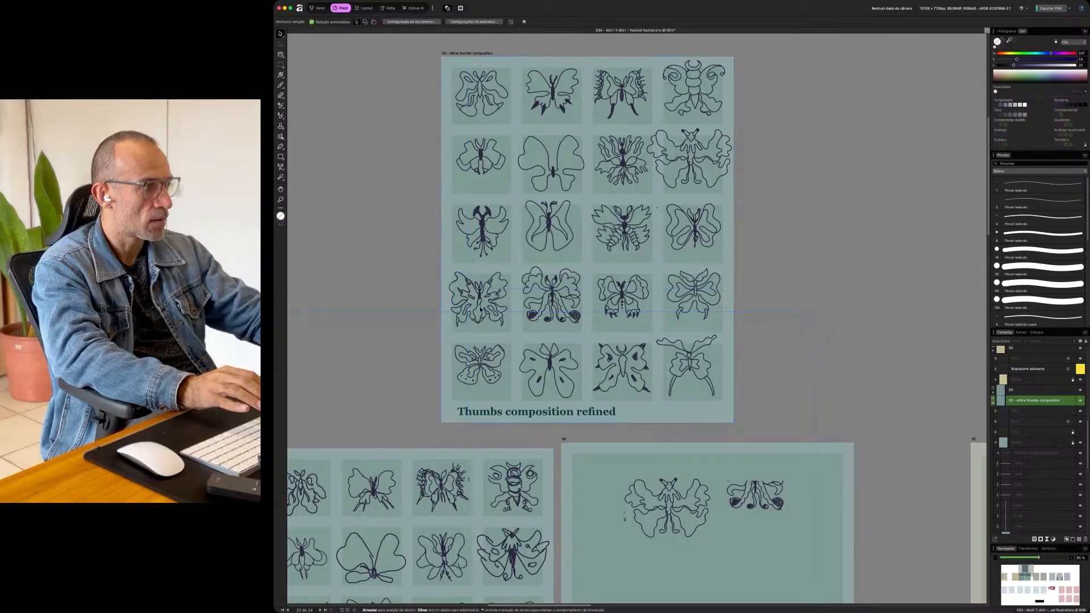
# - Move the duplicated upper-left wing section of the fourth row's first butterfly onto the lower artboard, left of the first butterfly copy
pyautogui.press('super+a')
pyautogui.press('m')
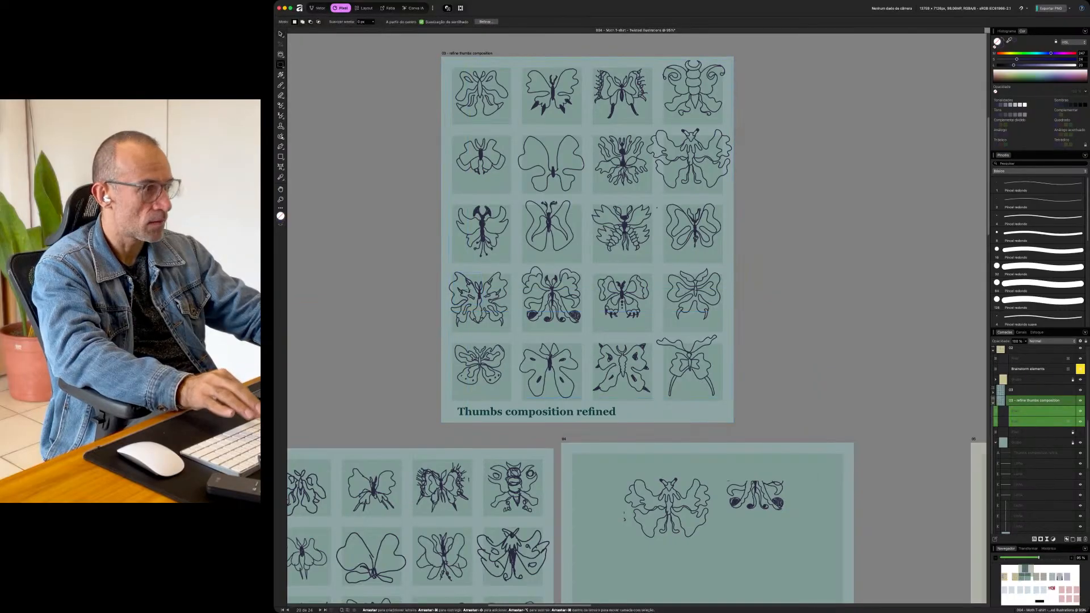
pyautogui.click(281, 34)
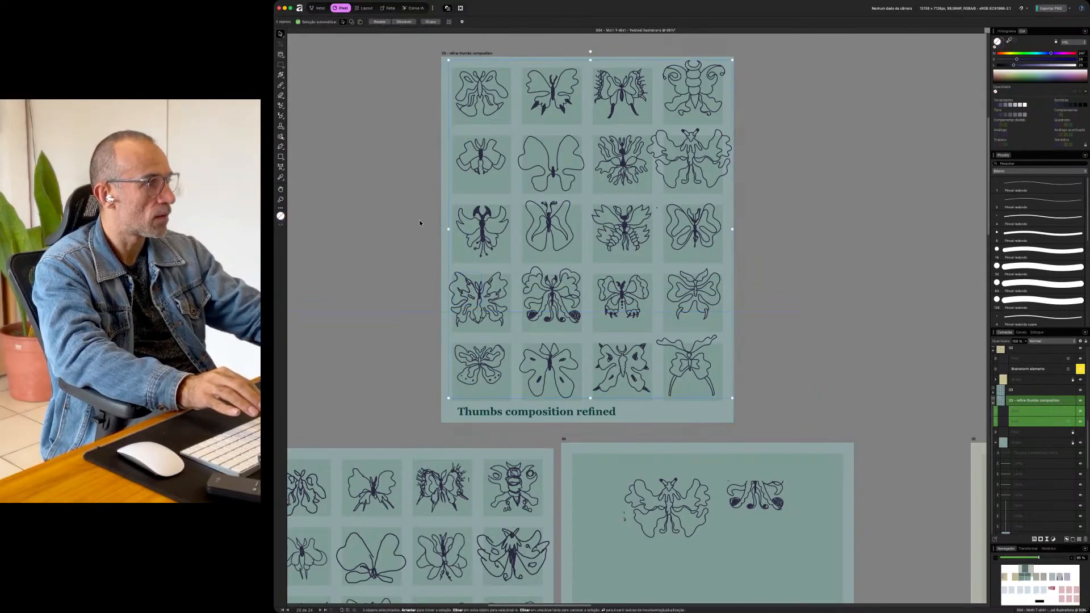
pyautogui.press('super+d')
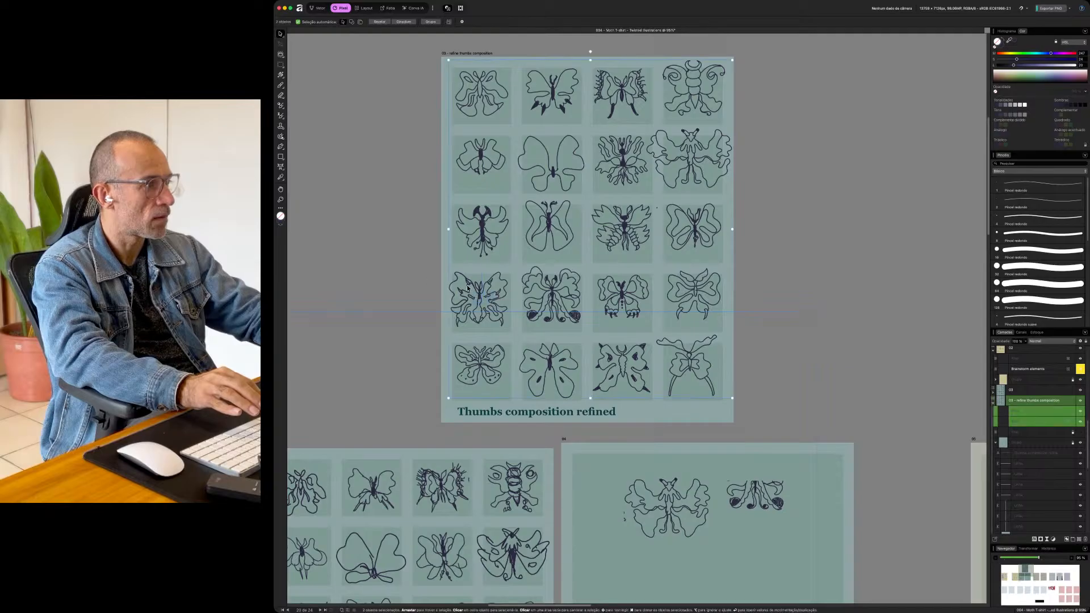
pyautogui.click(1018, 415)
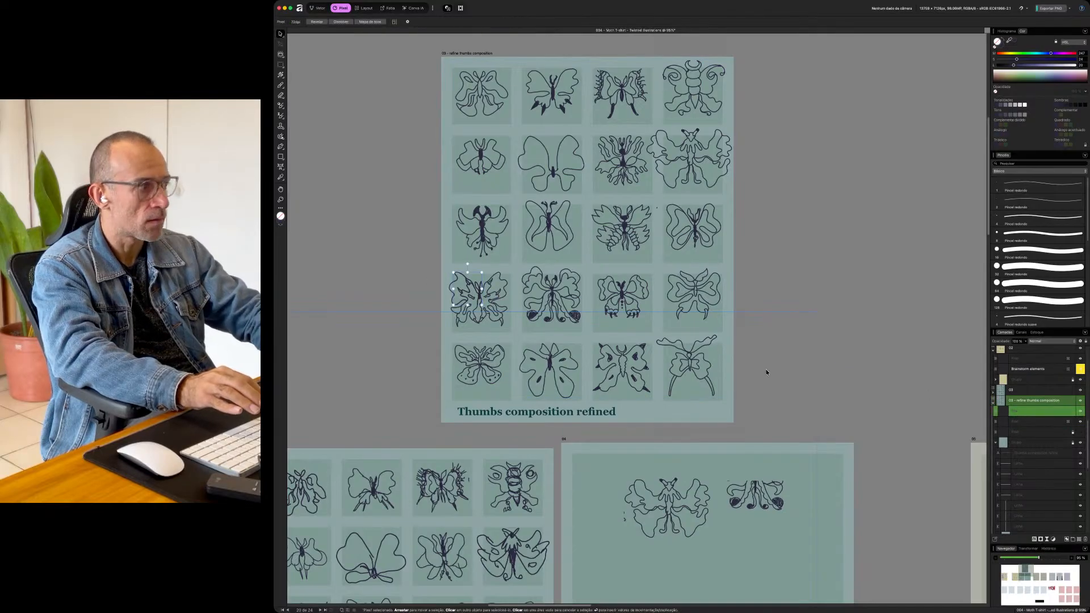
pyautogui.moveTo(476, 292); pyautogui.dragTo(602, 506)
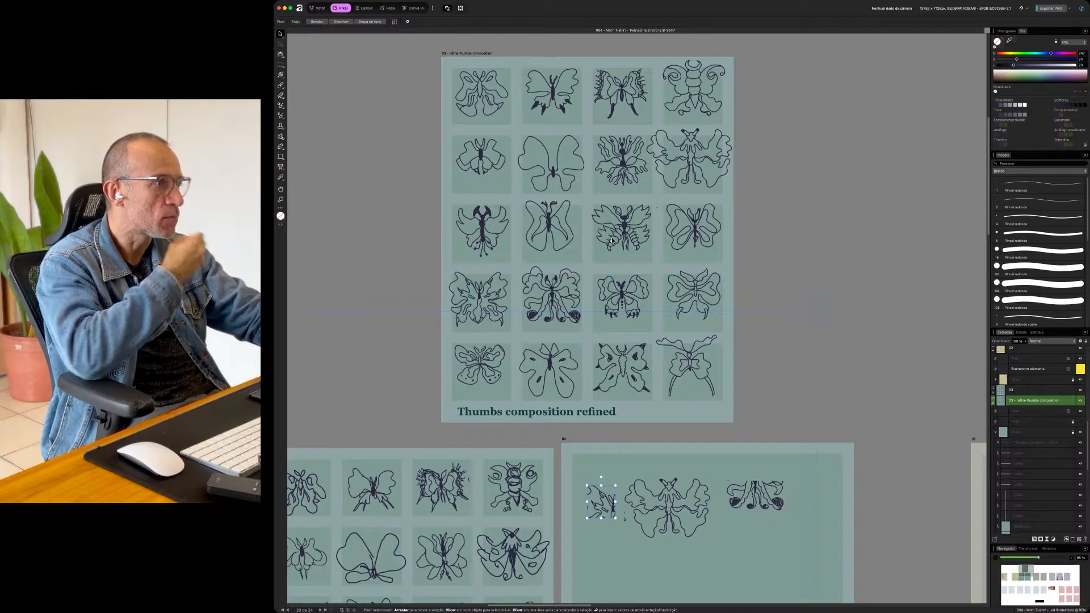
# - Select the lower half of the third row's third butterfly in the refined grid for copying to the lower artboard
pyautogui.click(1036, 414)
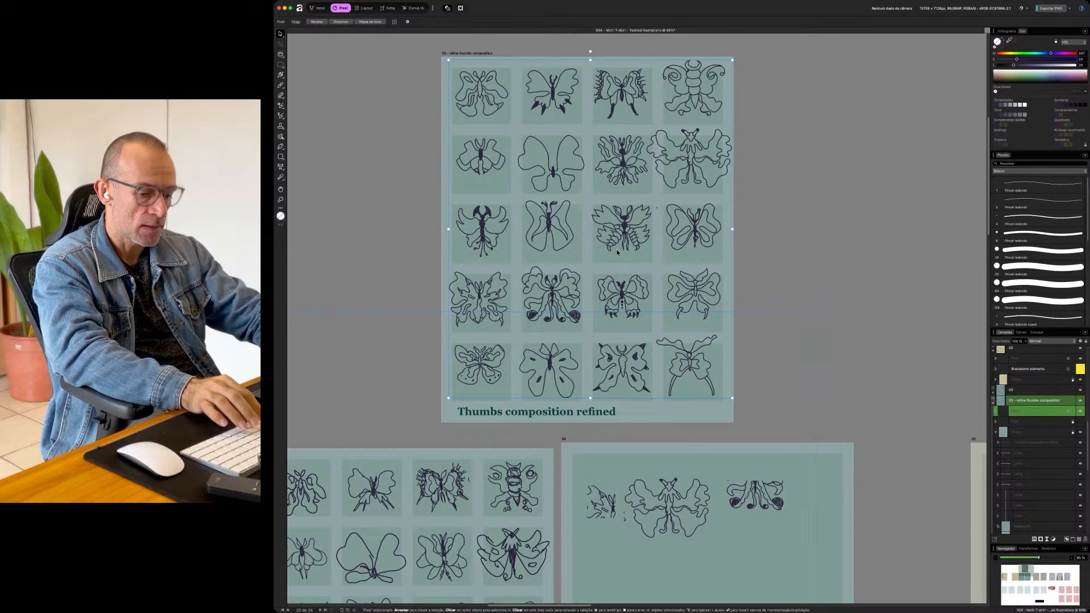
pyautogui.press('m')
pyautogui.moveTo(636, 257); pyautogui.dragTo(651, 221)
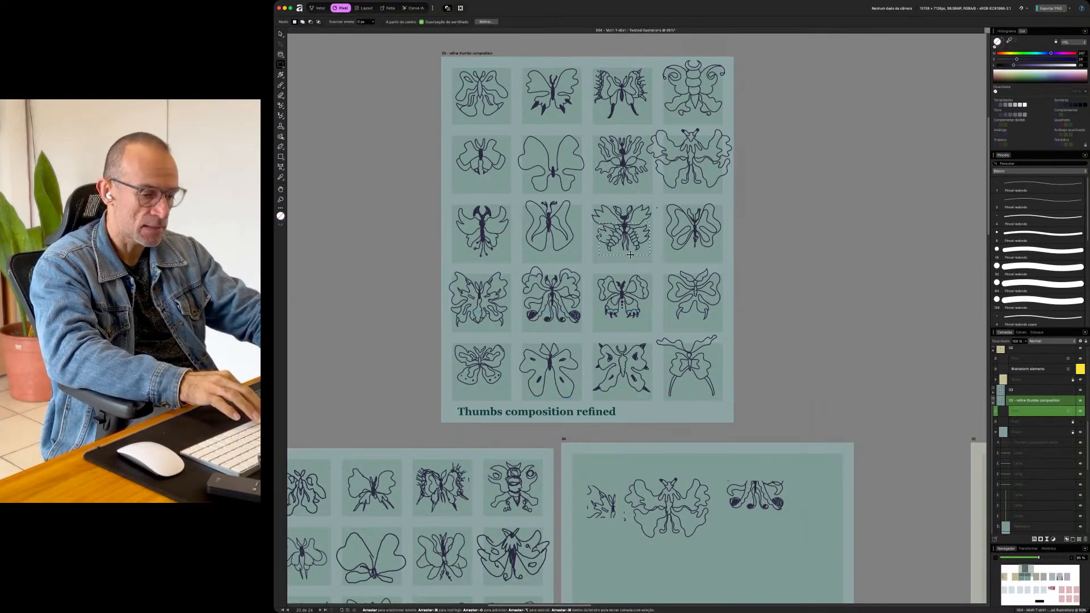
pyautogui.press('v')
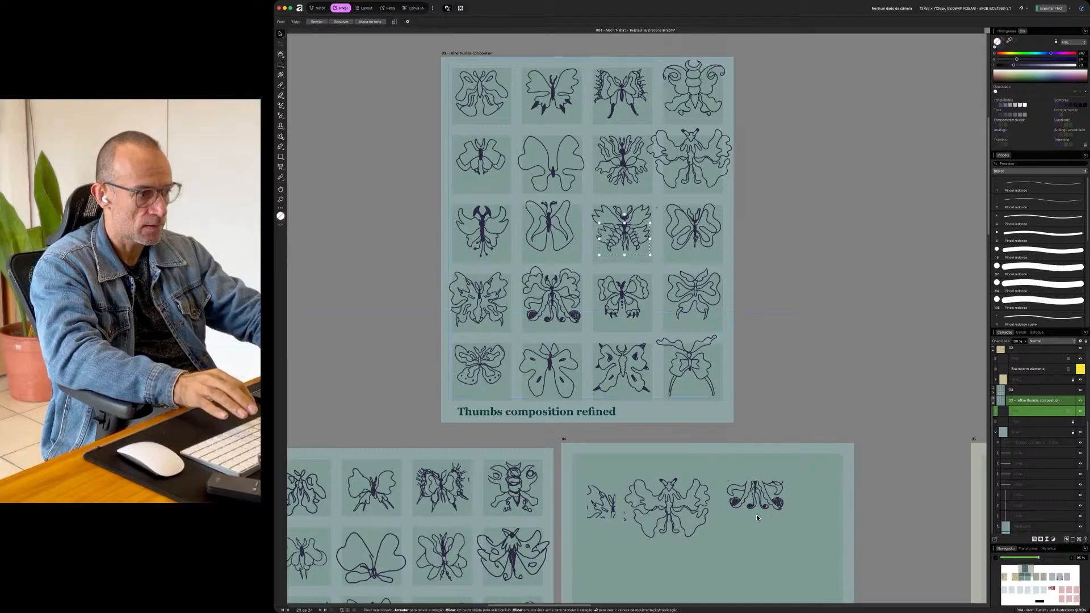
# - Try to move the cut-out piece of the third-row butterfly onto the empty sketch artboard, and clear the selection
pyautogui.press('super+x')
pyautogui.press('super+v')
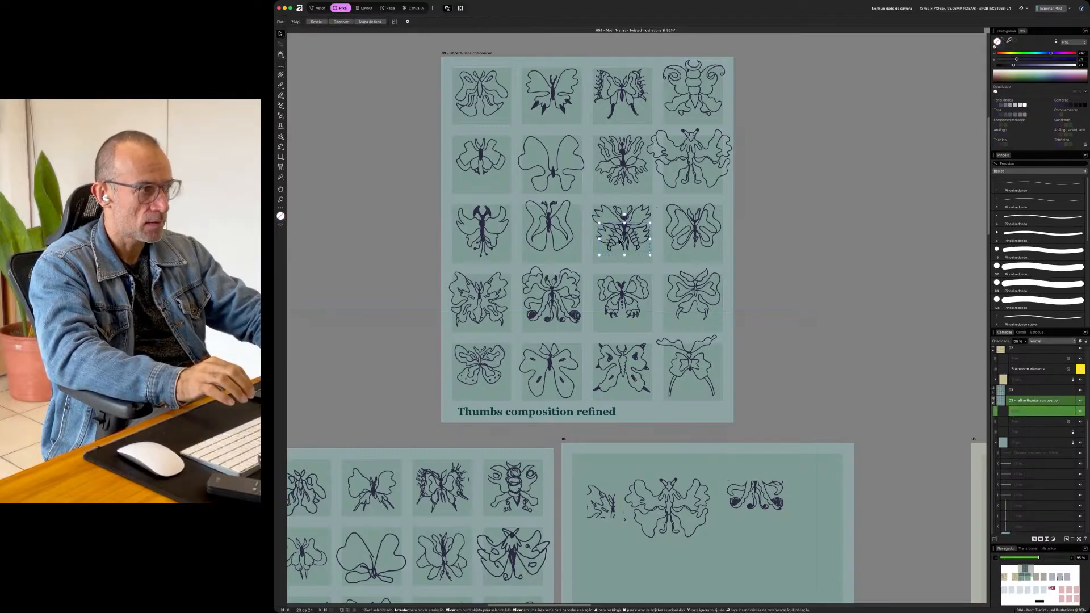
pyautogui.moveTo(619, 233); pyautogui.dragTo(741, 515)
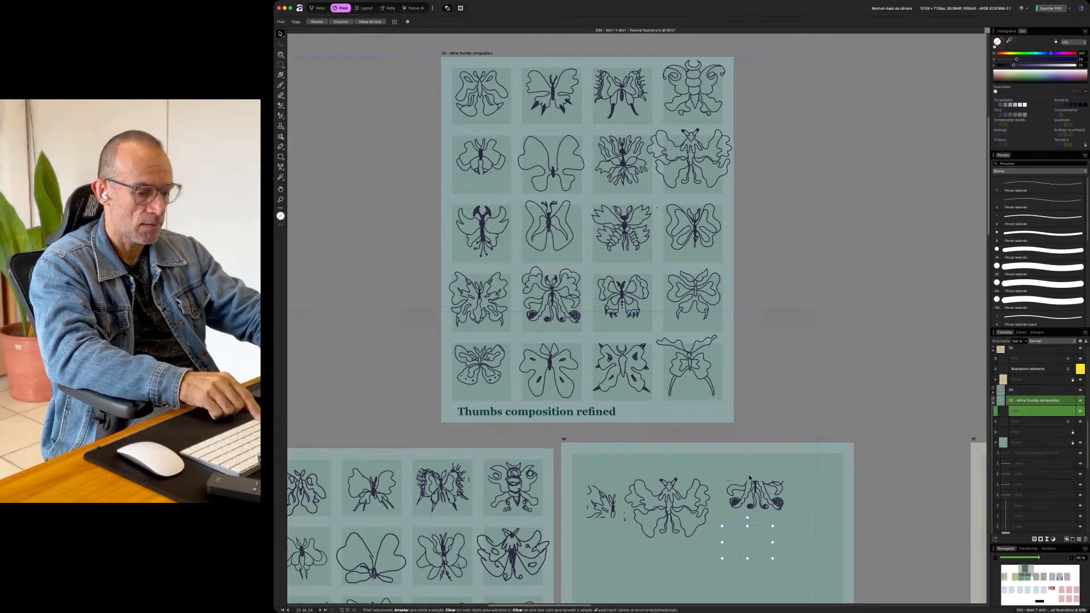
pyautogui.scroll(-5, 757, 458)
pyautogui.hscroll(2, 757, 458)
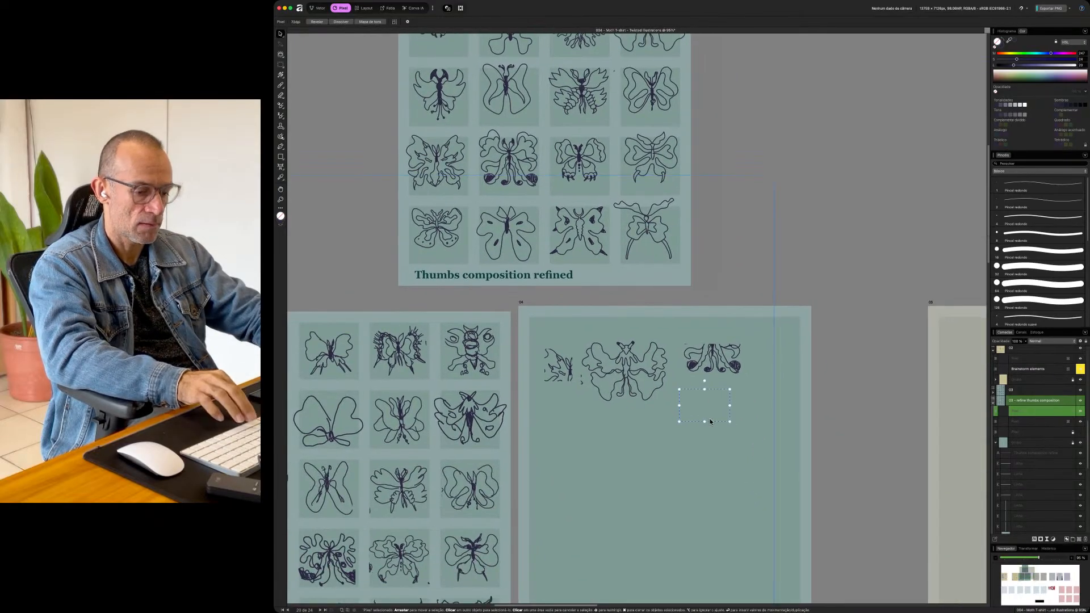
pyautogui.click(767, 398)
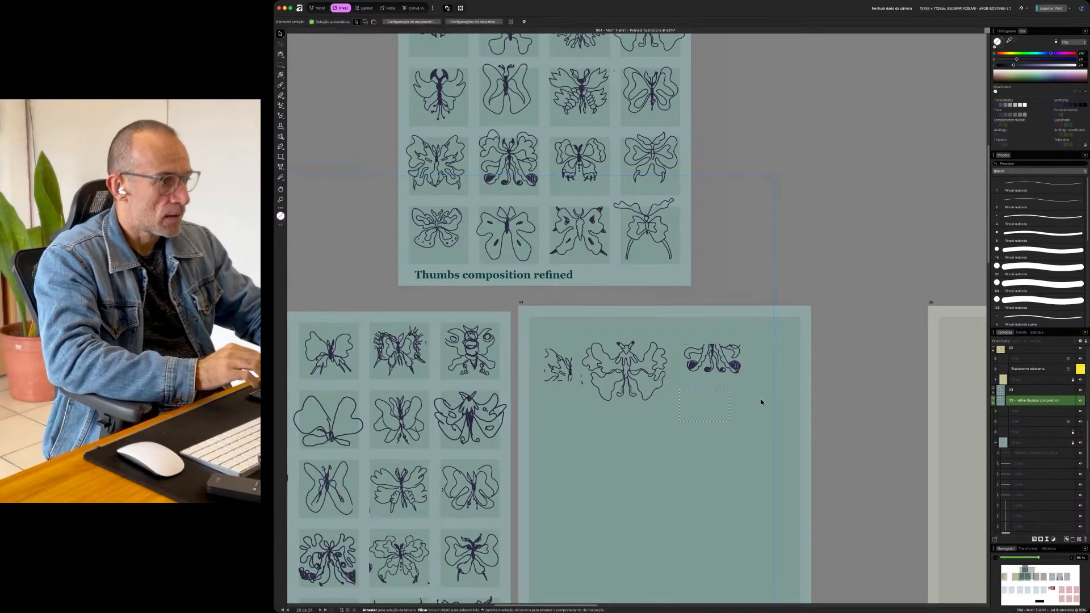
pyautogui.press('super+d')
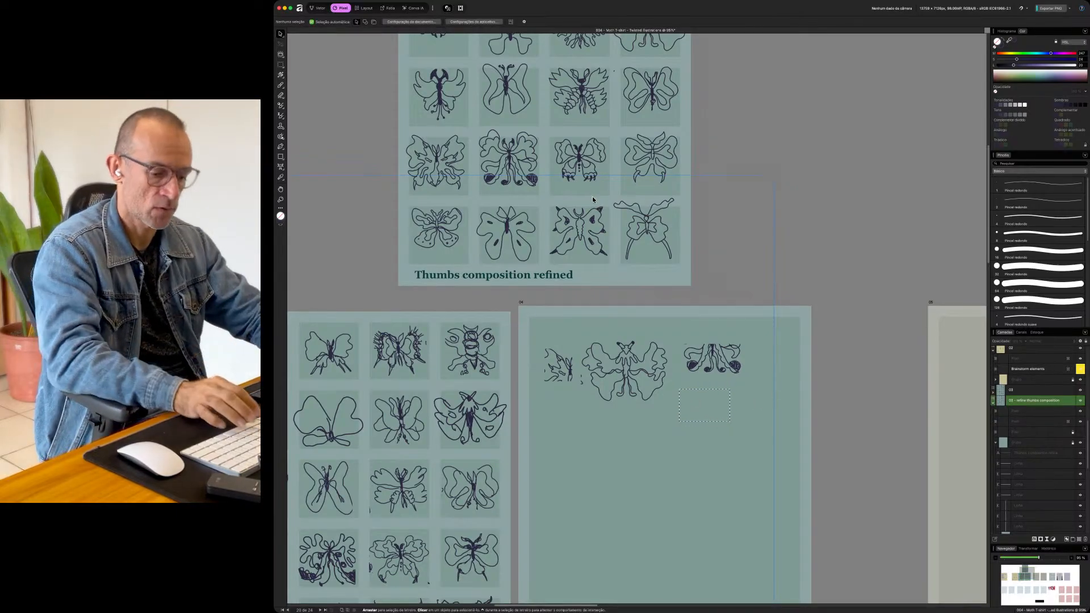
pyautogui.press('m')
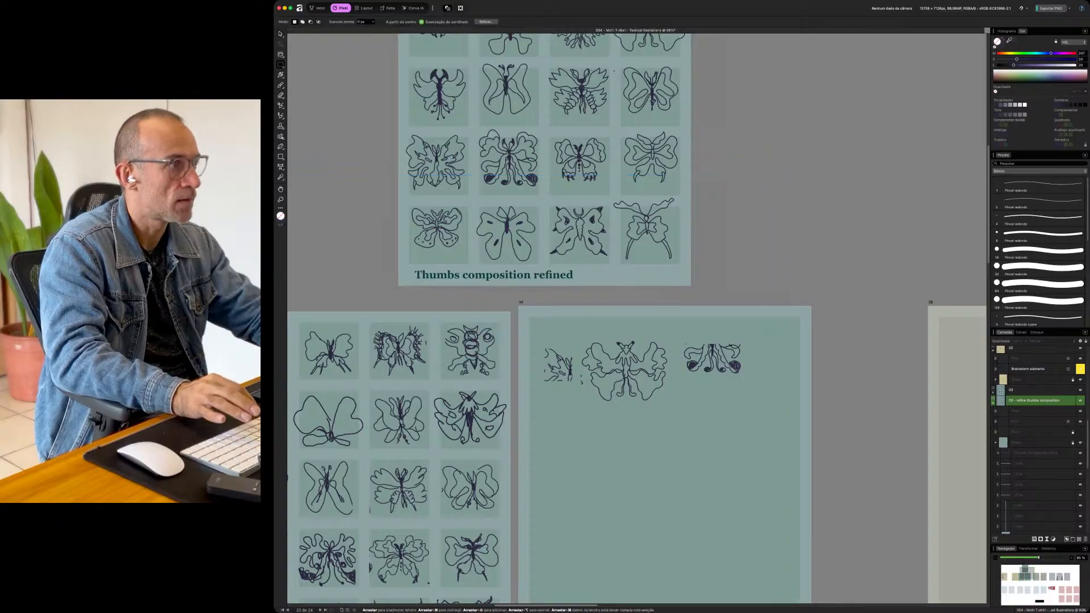
pyautogui.press('v')
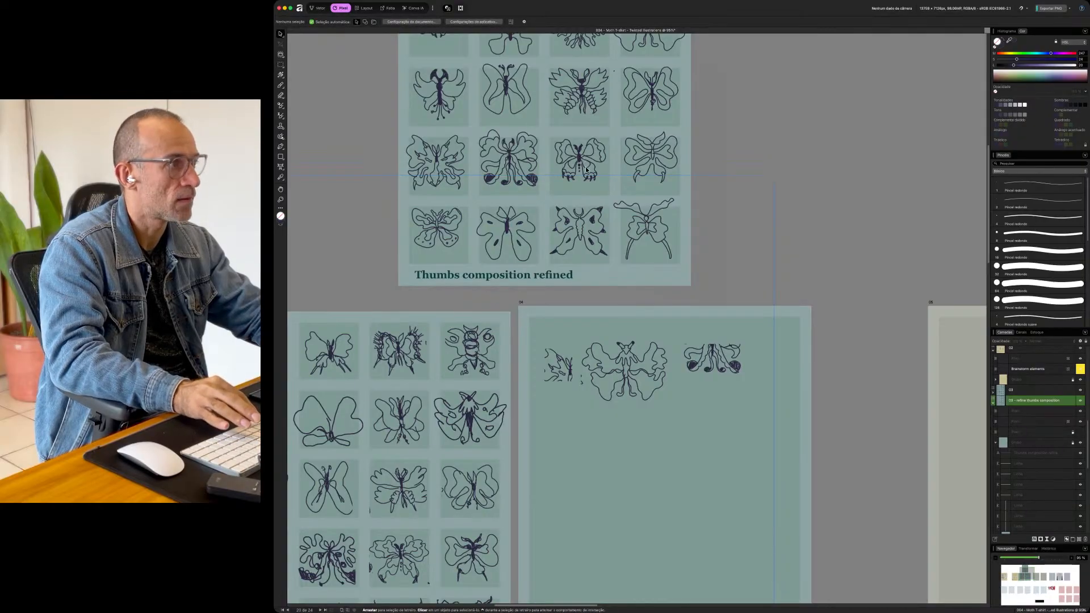
# - Nudge the line-drawing layer of the refined thumbs slightly downward
pyautogui.click(1016, 411)
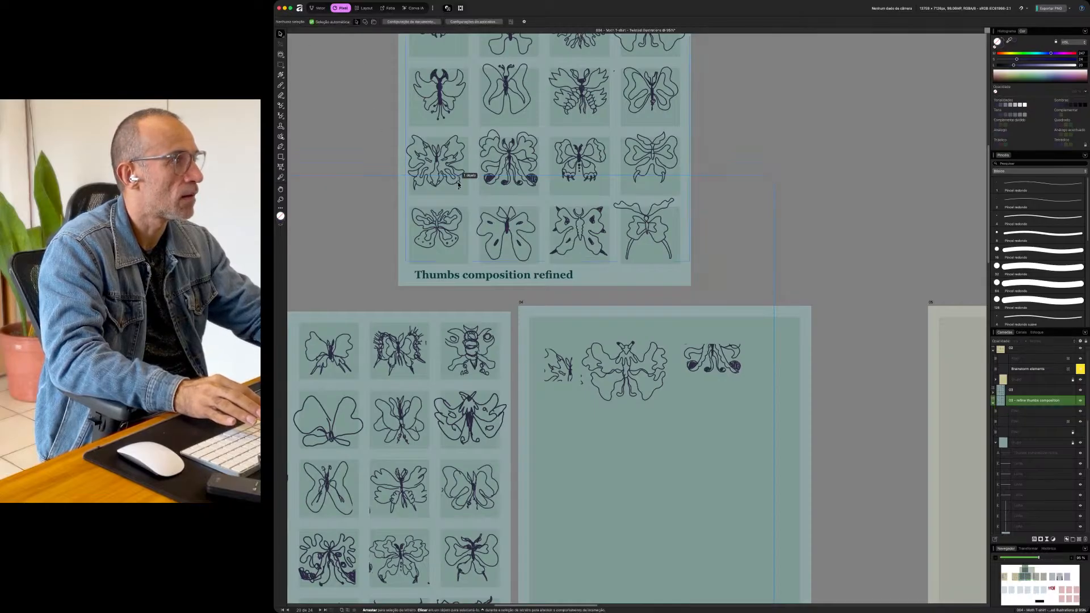
pyautogui.moveTo(561, 161)
pyautogui.mouseDown()
pyautogui.moveTo(512, 152)
pyautogui.moveTo(543, 167)
pyautogui.mouseUp()
pyautogui.click(1032, 412)
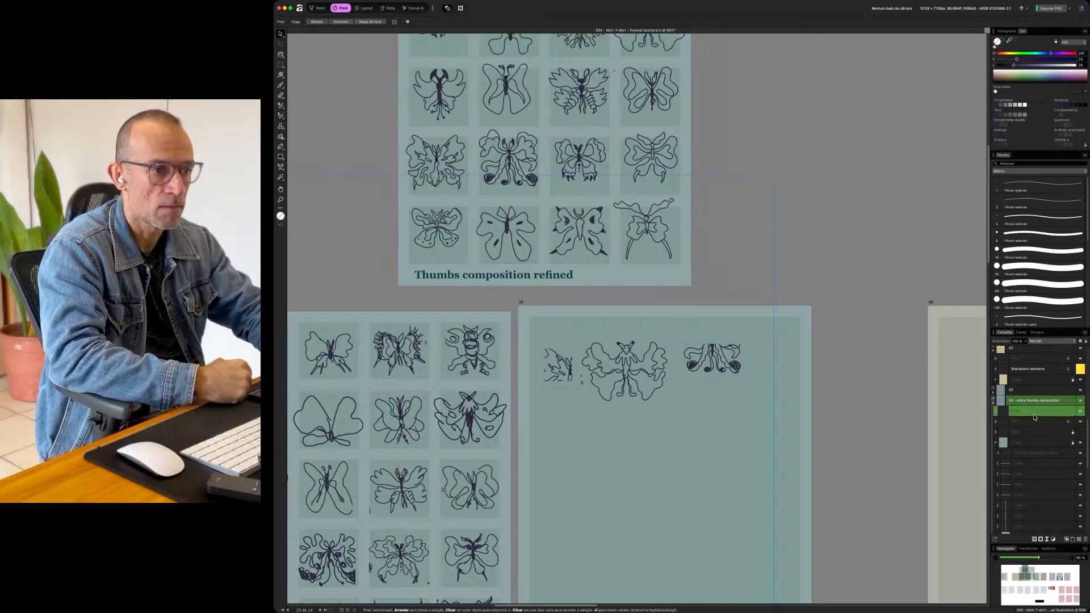
pyautogui.moveTo(576, 152)
pyautogui.mouseDown()
pyautogui.moveTo(581, 164)
pyautogui.moveTo(576, 155)
pyautogui.mouseUp()
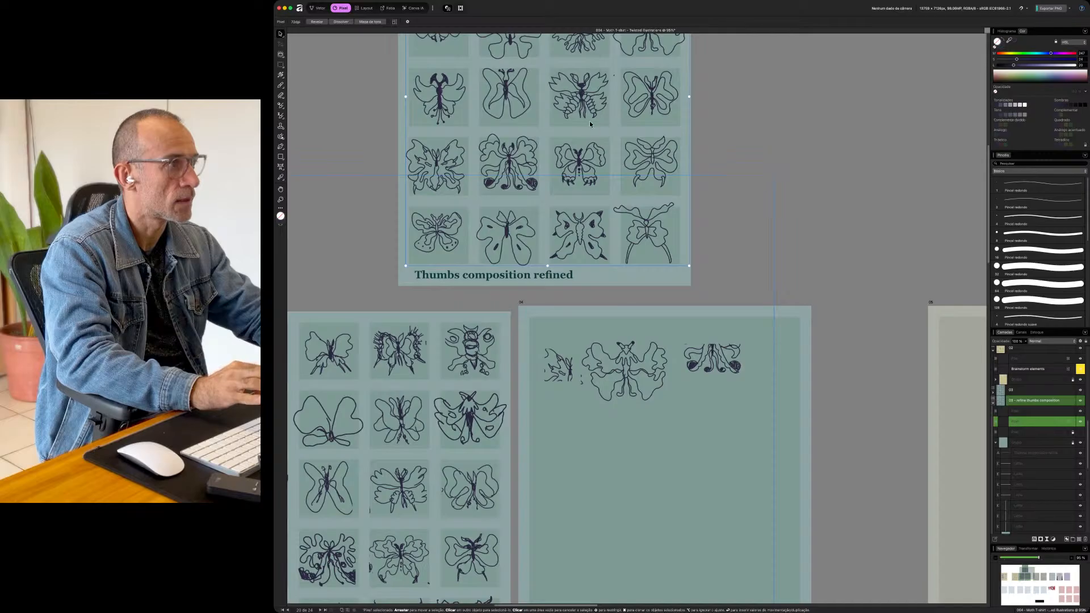
# - Paste the copied butterfly wing fragment and place it on the sketch artboard below the fragment with dark round tips
pyautogui.press('super+v')
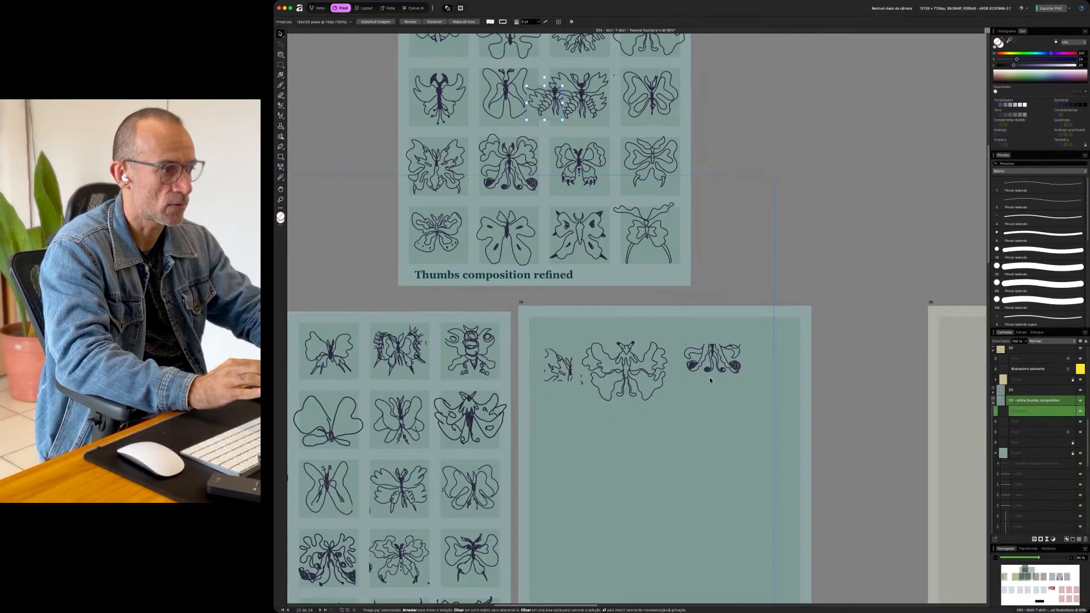
pyautogui.moveTo(553, 97); pyautogui.dragTo(691, 408)
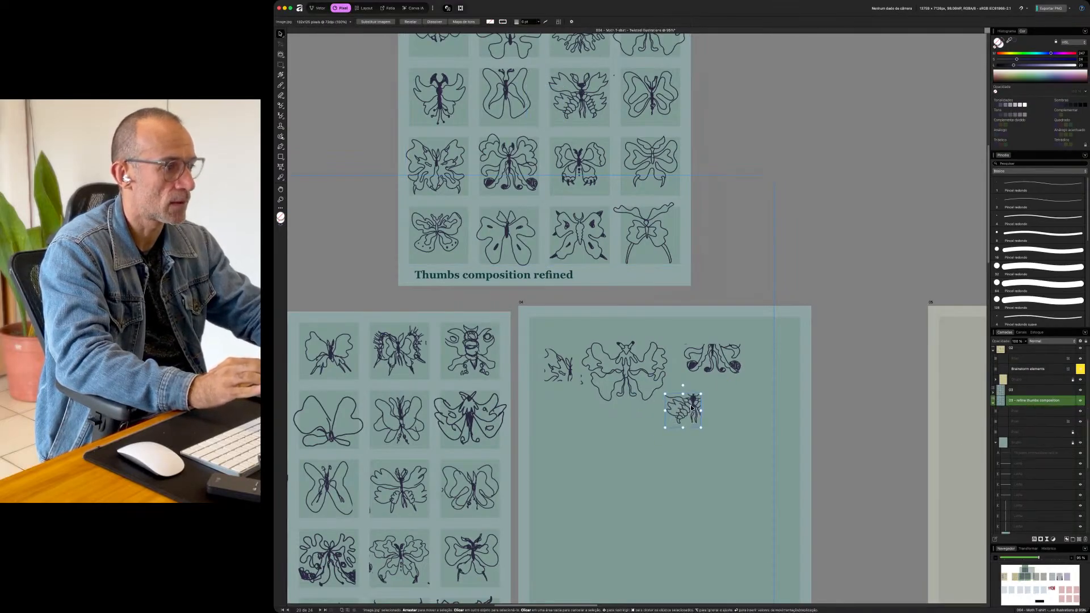
pyautogui.click(713, 362)
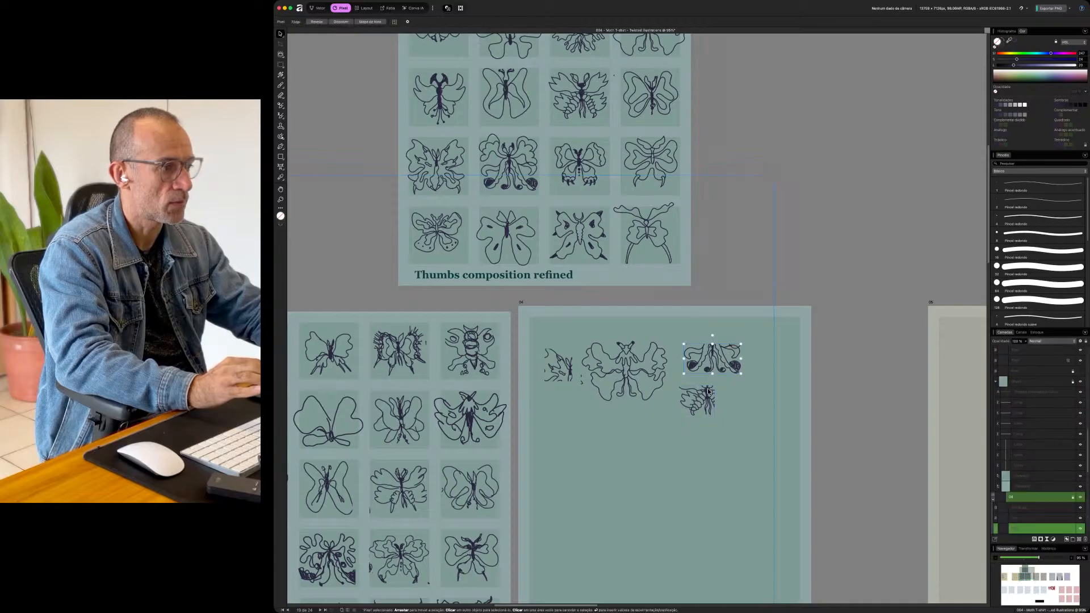
pyautogui.scroll(6, 674, 422)
pyautogui.scroll(-5, 692, 462)
pyautogui.scroll(1, 691, 461)
pyautogui.press('super+d')
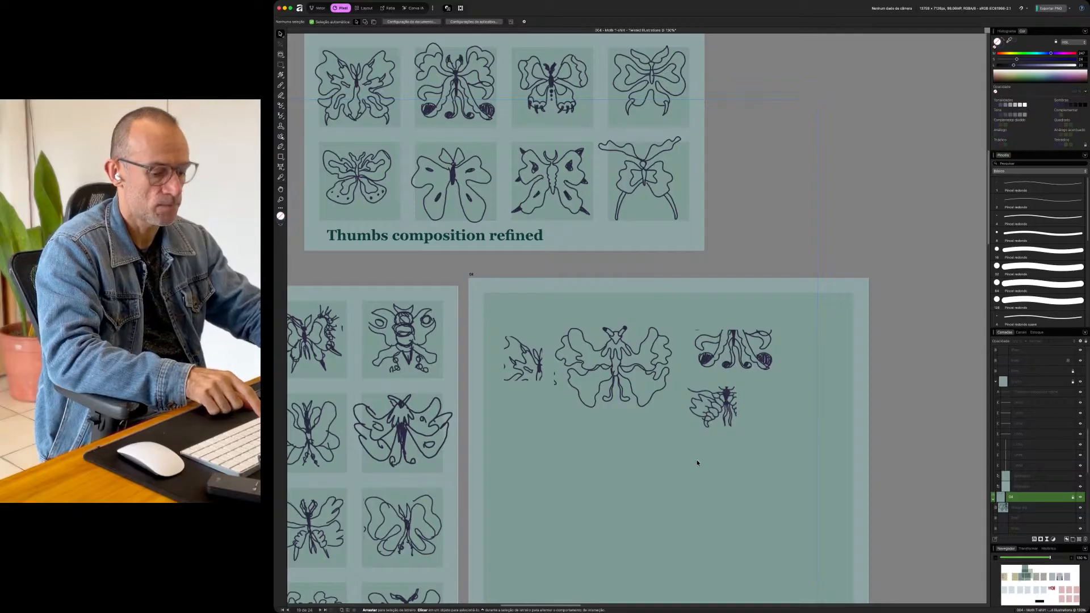
# - Move the large butterfly reference on the basic-shapes artboard slightly up and to the right
pyautogui.scroll(-5, 701, 458)
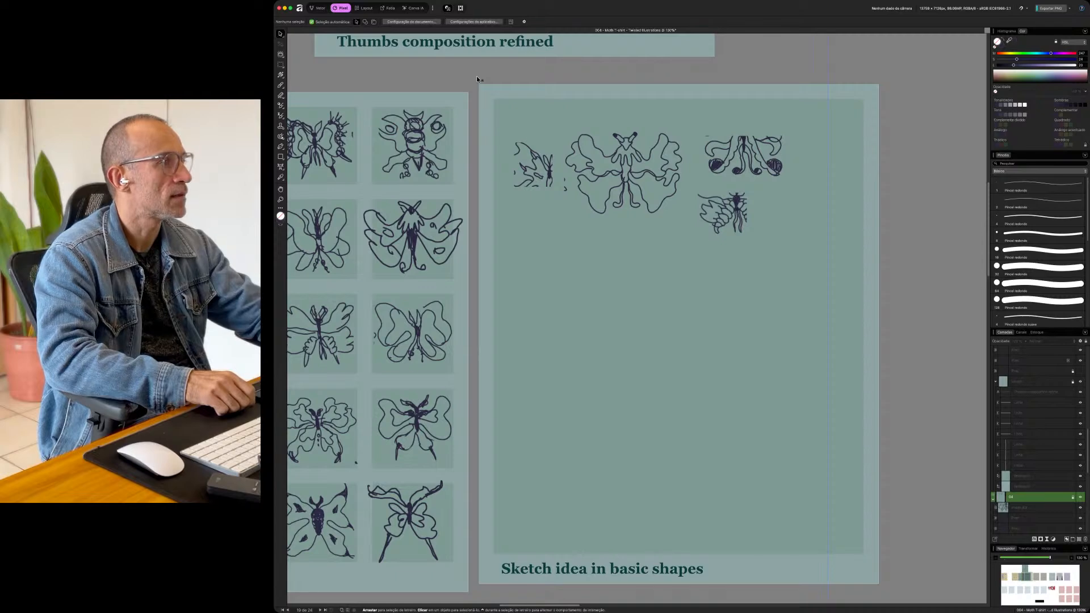
pyautogui.moveTo(498, 68)
pyautogui.mouseDown()
pyautogui.moveTo(591, 231)
pyautogui.moveTo(810, 292)
pyautogui.moveTo(714, 212)
pyautogui.mouseUp()
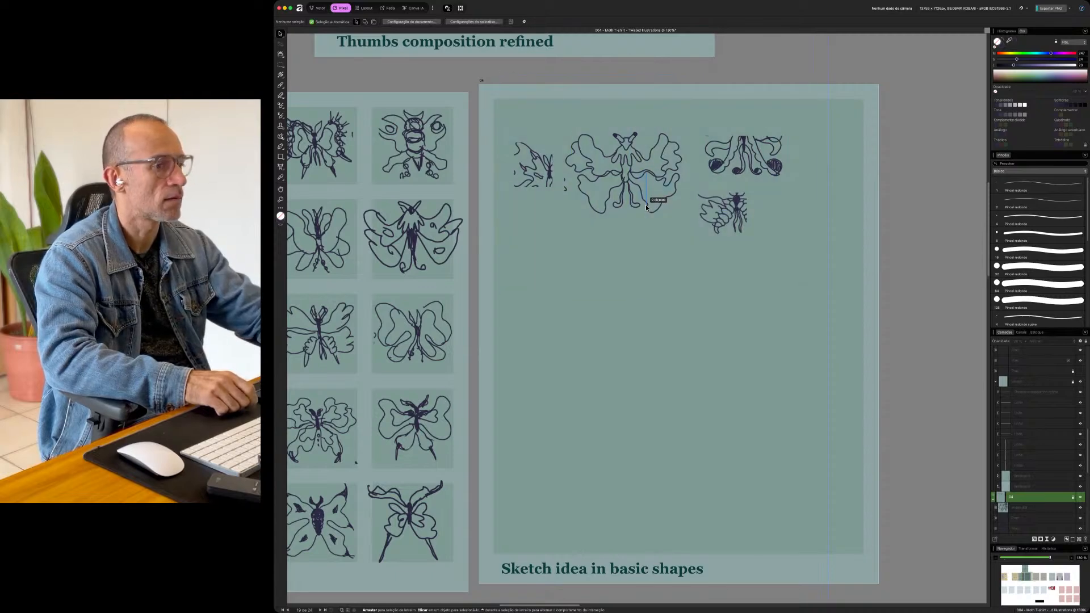
pyautogui.scroll(-5, 1022, 487)
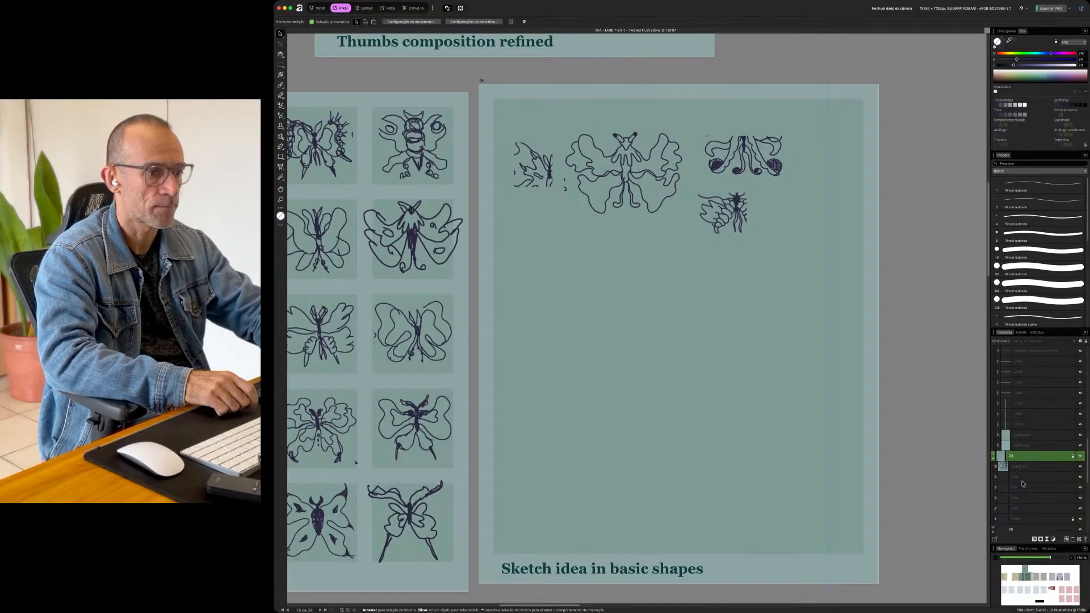
pyautogui.click(1025, 431)
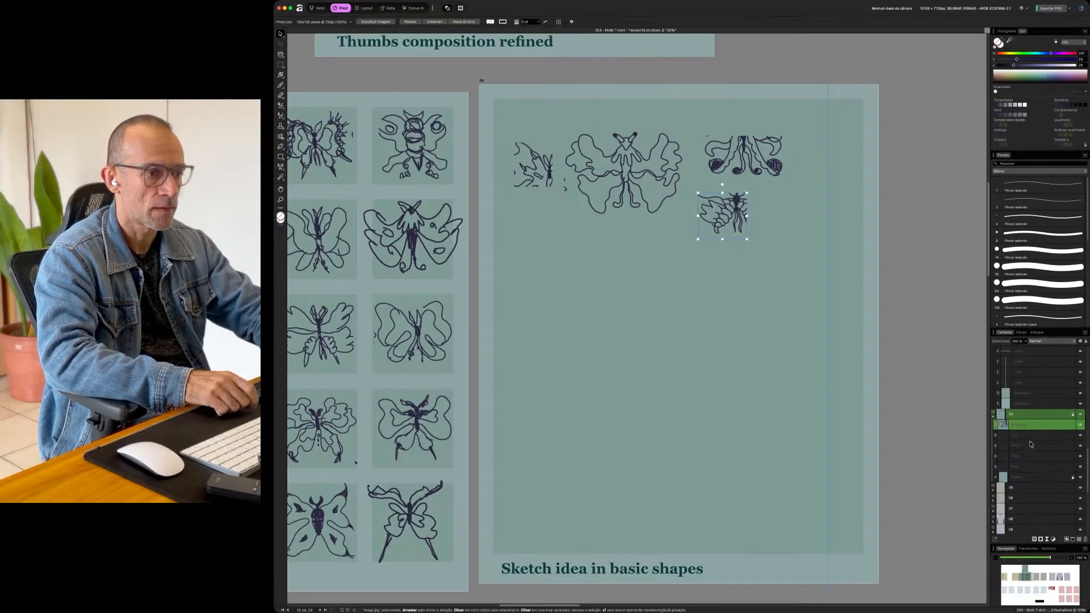
pyautogui.click(1029, 434)
pyautogui.click(1032, 454)
pyautogui.moveTo(647, 168); pyautogui.dragTo(657, 159)
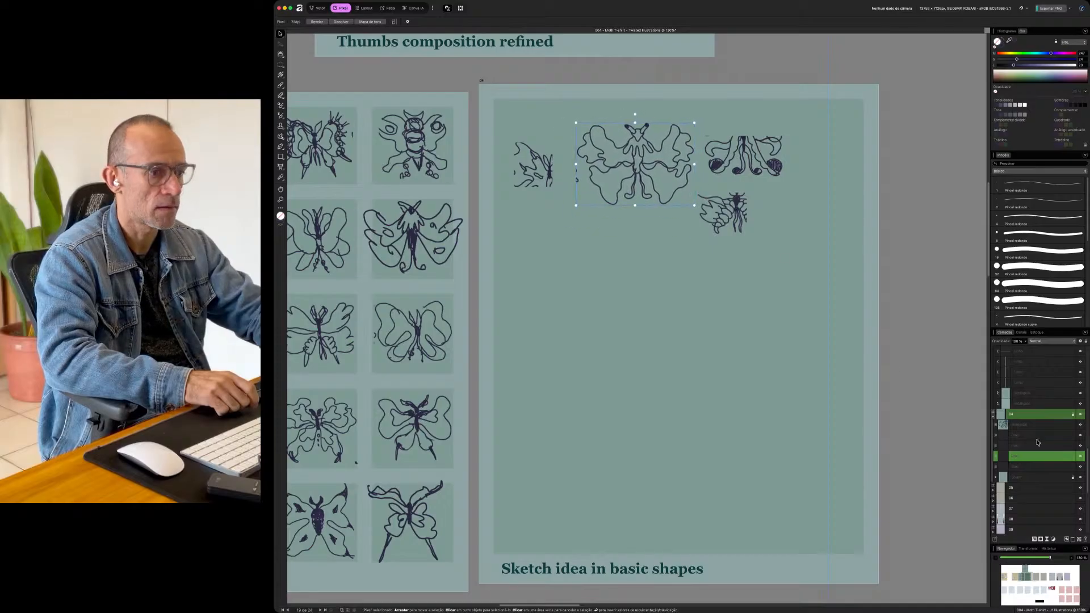
# - Add a new pixel layer and brush the butterfly's head, antennae, shoulders and narrow abdomen below the reference fragments
pyautogui.click(1036, 435)
pyautogui.click(1079, 539)
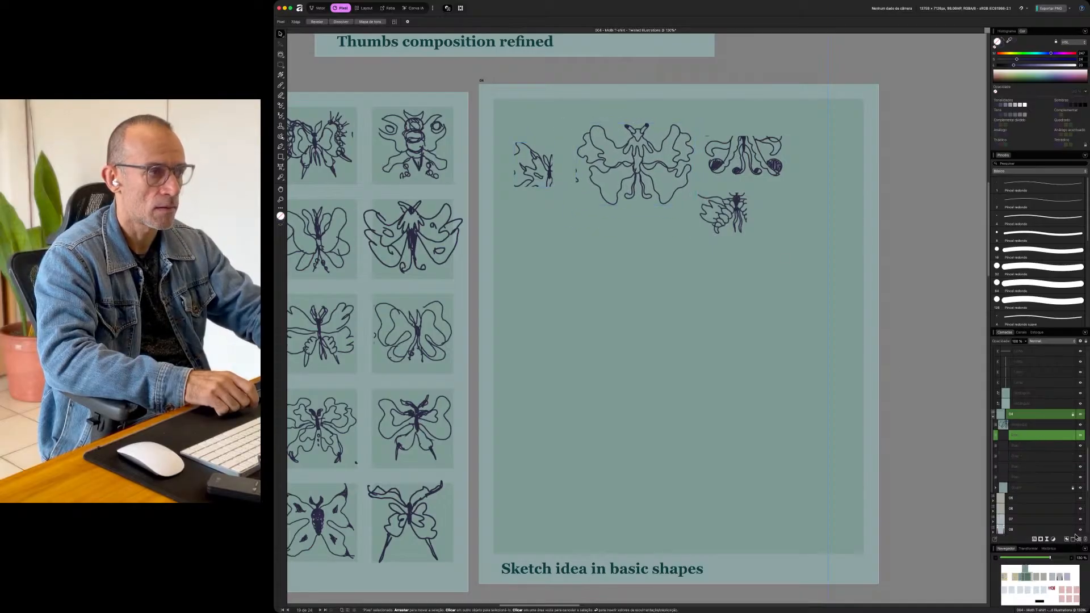
pyautogui.click(281, 84)
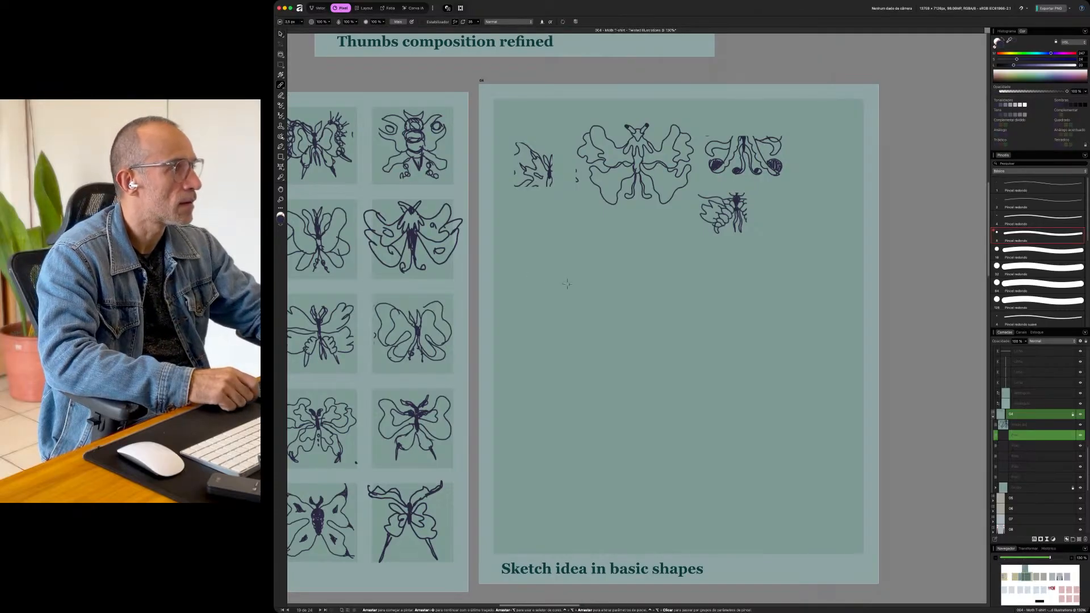
pyautogui.scroll(1, 582, 260)
pyautogui.scroll(5, 582, 260)
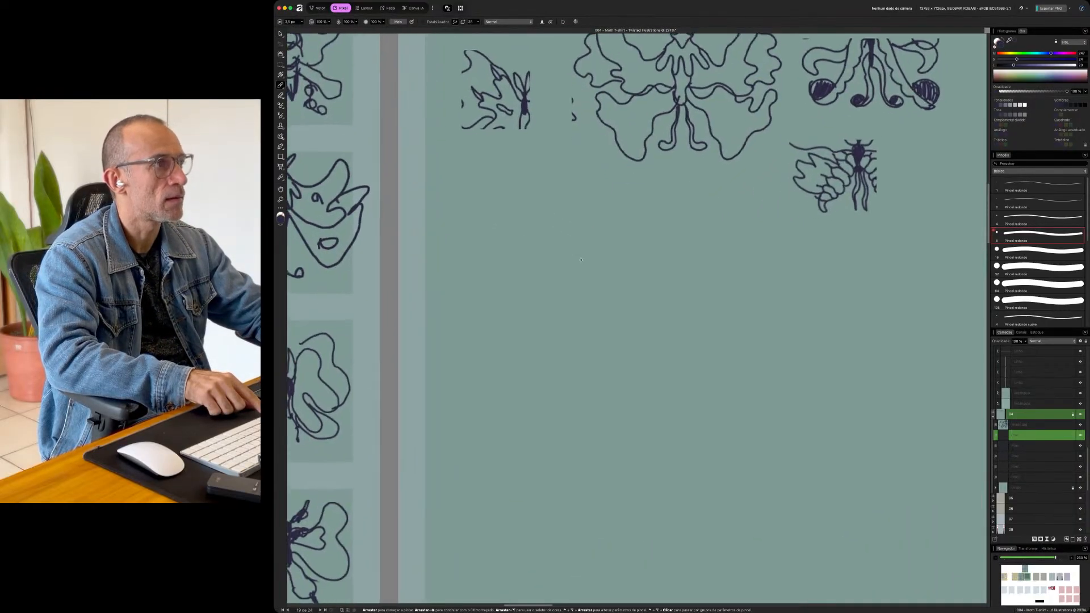
pyautogui.moveTo(538, 320)
pyautogui.mouseDown()
pyautogui.moveTo(527, 342)
pyautogui.moveTo(517, 332)
pyautogui.moveTo(531, 324)
pyautogui.moveTo(509, 310)
pyautogui.moveTo(546, 307)
pyautogui.moveTo(540, 333)
pyautogui.mouseUp()
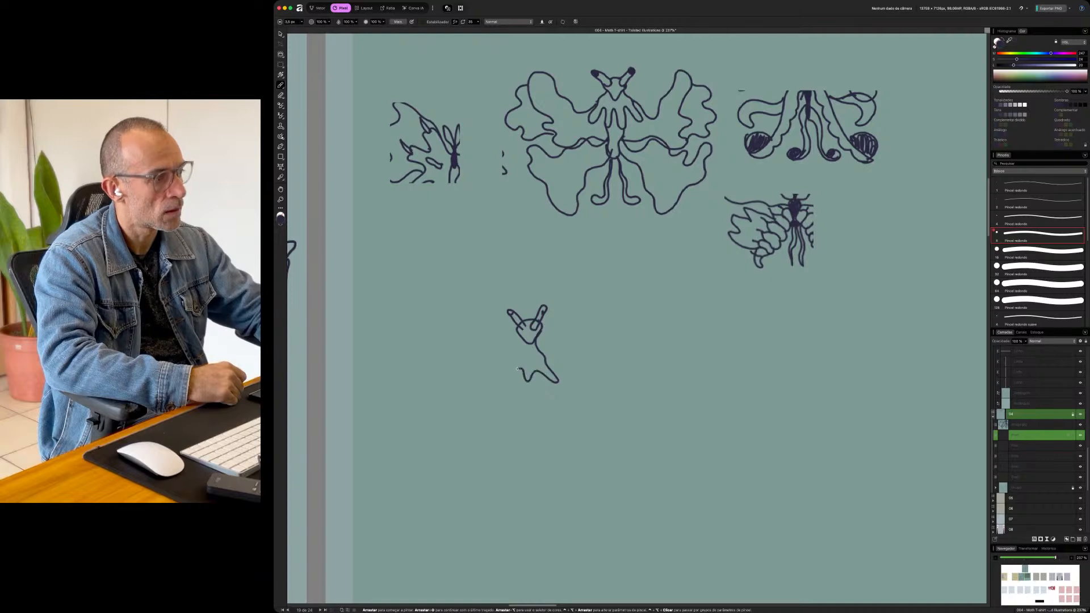
pyautogui.moveTo(498, 390)
pyautogui.mouseDown()
pyautogui.moveTo(529, 338)
pyautogui.moveTo(525, 418)
pyautogui.mouseUp()
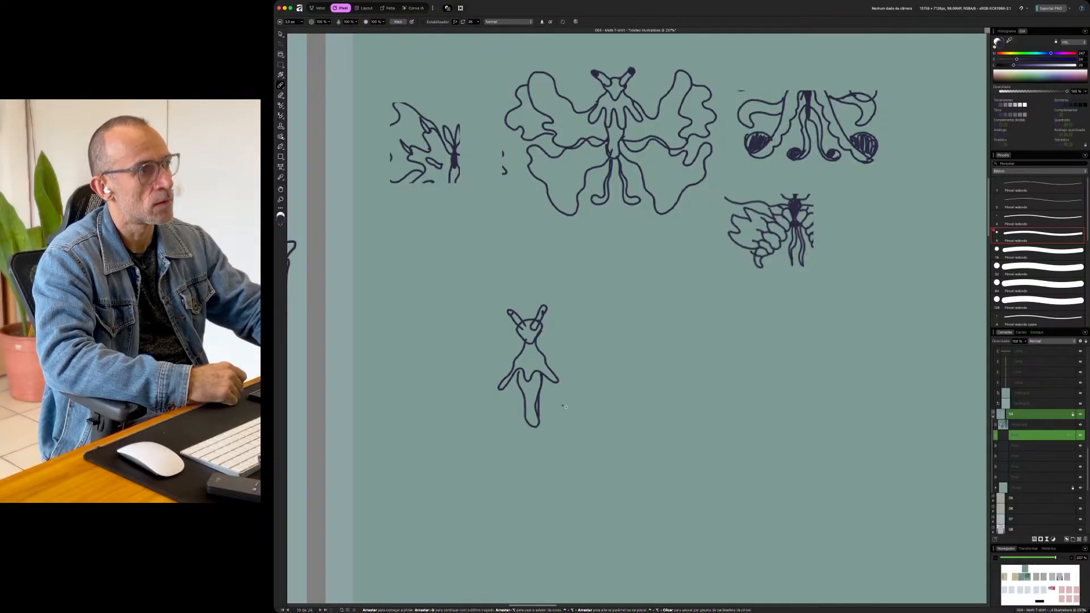
# - Draw a mirrored pair of long tails from the lower body, each ending in an outward curl
pyautogui.moveTo(543, 378); pyautogui.dragTo(564, 449)
pyautogui.moveTo(537, 409)
pyautogui.mouseDown()
pyautogui.moveTo(572, 464)
pyautogui.moveTo(590, 458)
pyautogui.moveTo(578, 447)
pyautogui.mouseUp()
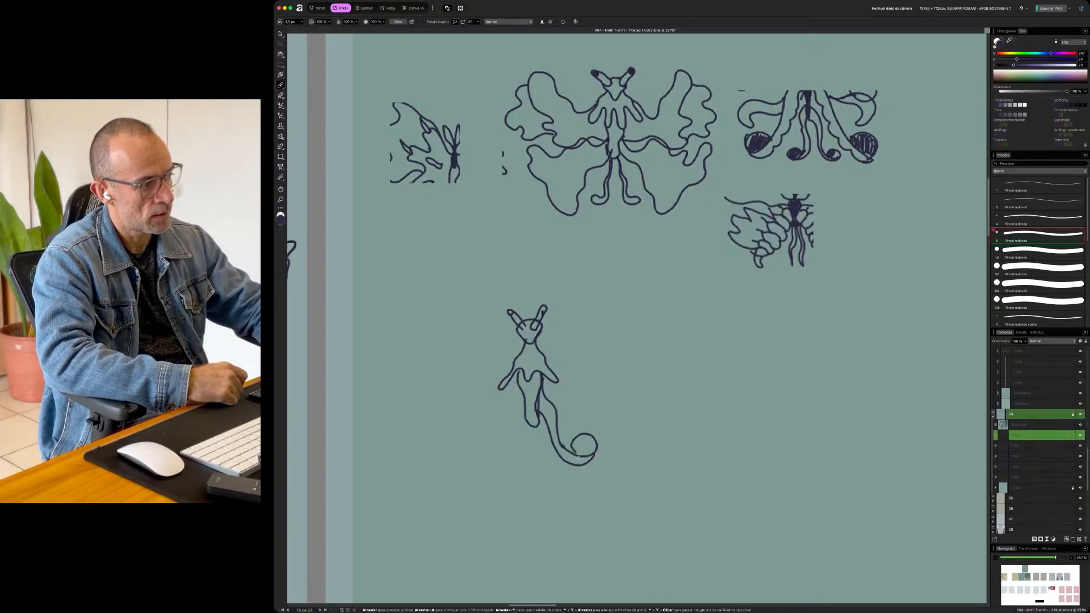
pyautogui.moveTo(508, 405)
pyautogui.mouseDown()
pyautogui.moveTo(501, 458)
pyautogui.moveTo(475, 466)
pyautogui.moveTo(464, 451)
pyautogui.moveTo(478, 454)
pyautogui.mouseUp()
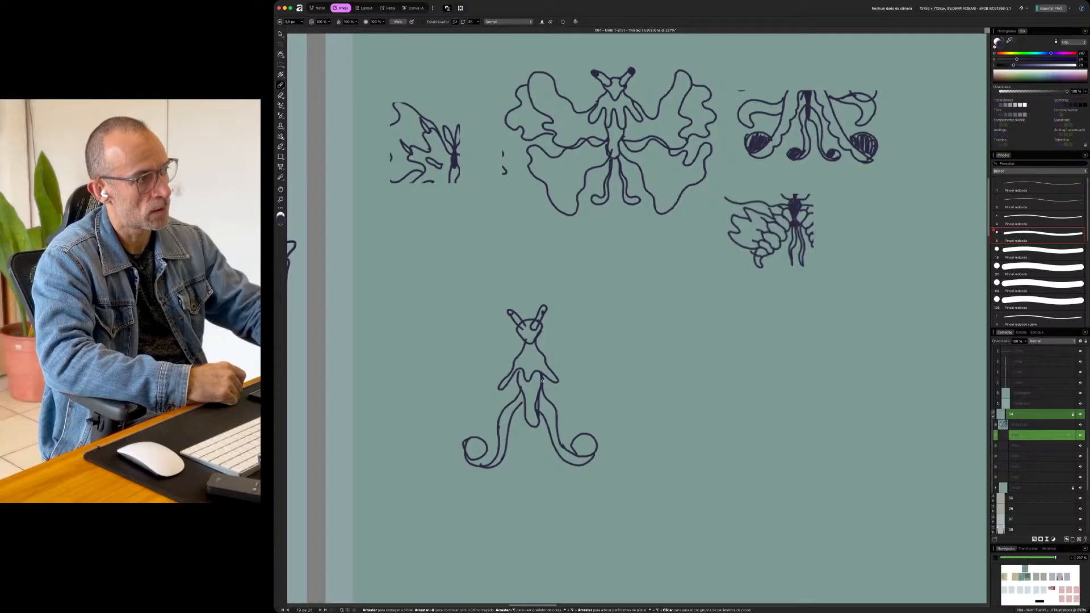
# - Outline the pair of wavy lower wings around the curled tails
pyautogui.moveTo(542, 386); pyautogui.dragTo(563, 403)
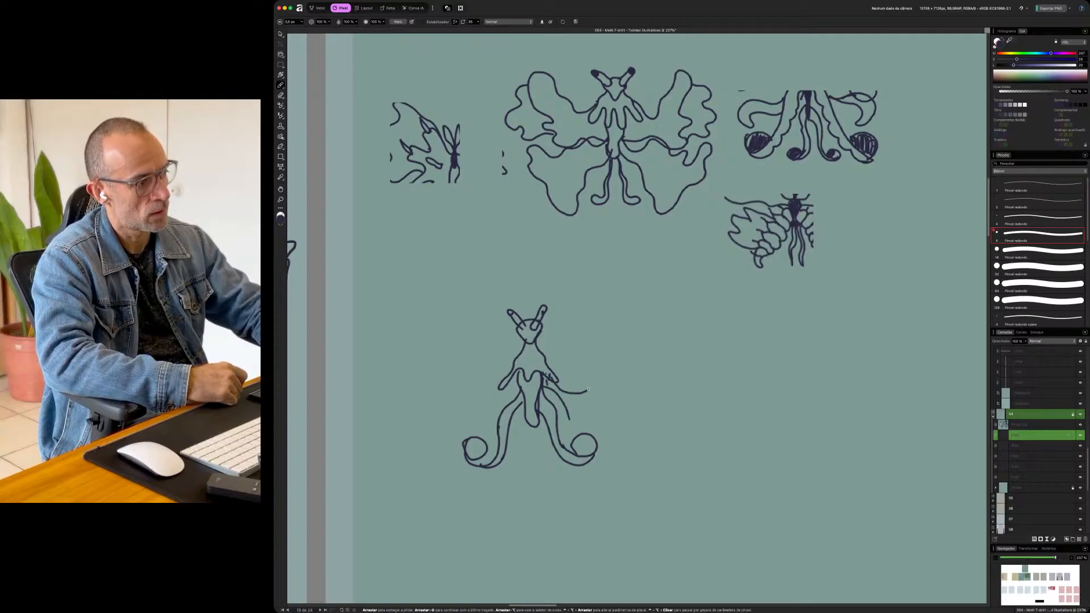
pyautogui.moveTo(663, 417)
pyautogui.mouseDown()
pyautogui.moveTo(613, 466)
pyautogui.moveTo(578, 469)
pyautogui.mouseUp()
pyautogui.moveTo(492, 393)
pyautogui.mouseDown()
pyautogui.moveTo(442, 379)
pyautogui.moveTo(426, 385)
pyautogui.moveTo(428, 408)
pyautogui.moveTo(405, 417)
pyautogui.moveTo(443, 459)
pyautogui.moveTo(512, 466)
pyautogui.mouseUp()
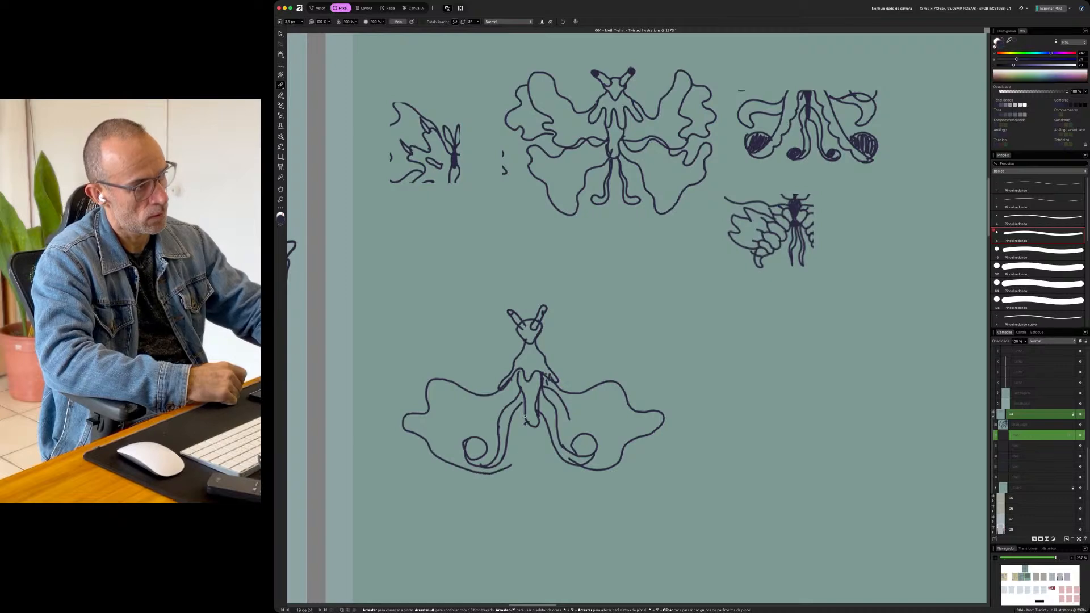
# - Draw an inner pair of loop-ended tails below the abdomen and add rings around the outer curls
pyautogui.moveTo(515, 436); pyautogui.dragTo(502, 486)
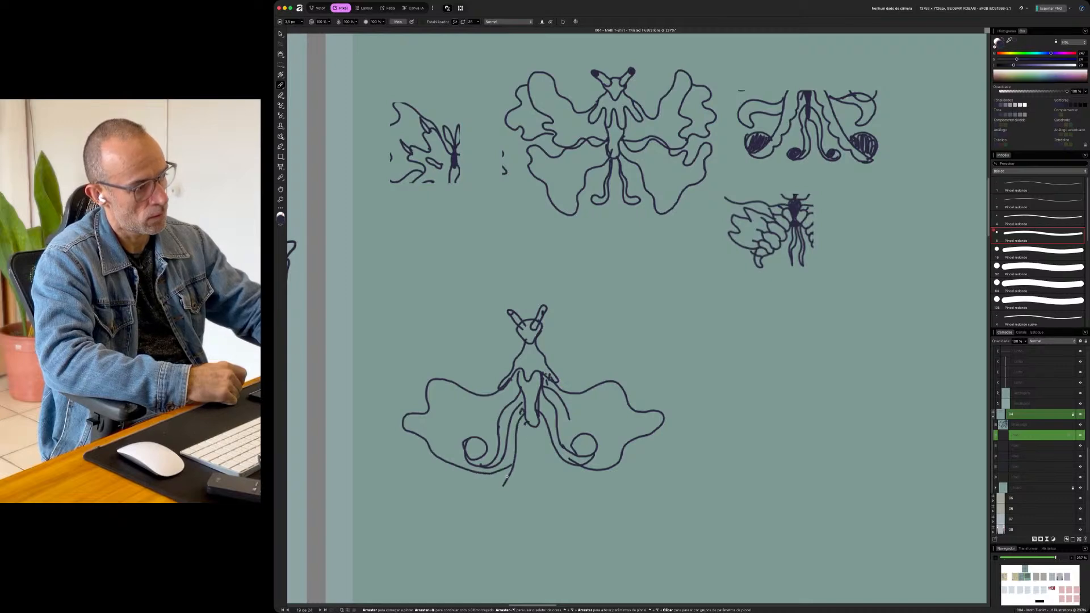
pyautogui.moveTo(526, 427); pyautogui.dragTo(510, 482)
pyautogui.moveTo(471, 435)
pyautogui.mouseDown()
pyautogui.moveTo(462, 468)
pyautogui.moveTo(479, 449)
pyautogui.moveTo(451, 443)
pyautogui.mouseUp()
pyautogui.moveTo(581, 433)
pyautogui.mouseDown()
pyautogui.moveTo(614, 452)
pyautogui.moveTo(581, 457)
pyautogui.moveTo(606, 439)
pyautogui.mouseUp()
pyautogui.moveTo(555, 415)
pyautogui.mouseDown()
pyautogui.moveTo(563, 440)
pyautogui.moveTo(616, 466)
pyautogui.mouseUp()
pyautogui.moveTo(508, 443); pyautogui.dragTo(487, 467)
pyautogui.moveTo(533, 423)
pyautogui.mouseDown()
pyautogui.moveTo(555, 489)
pyautogui.moveTo(579, 495)
pyautogui.moveTo(568, 486)
pyautogui.mouseUp()
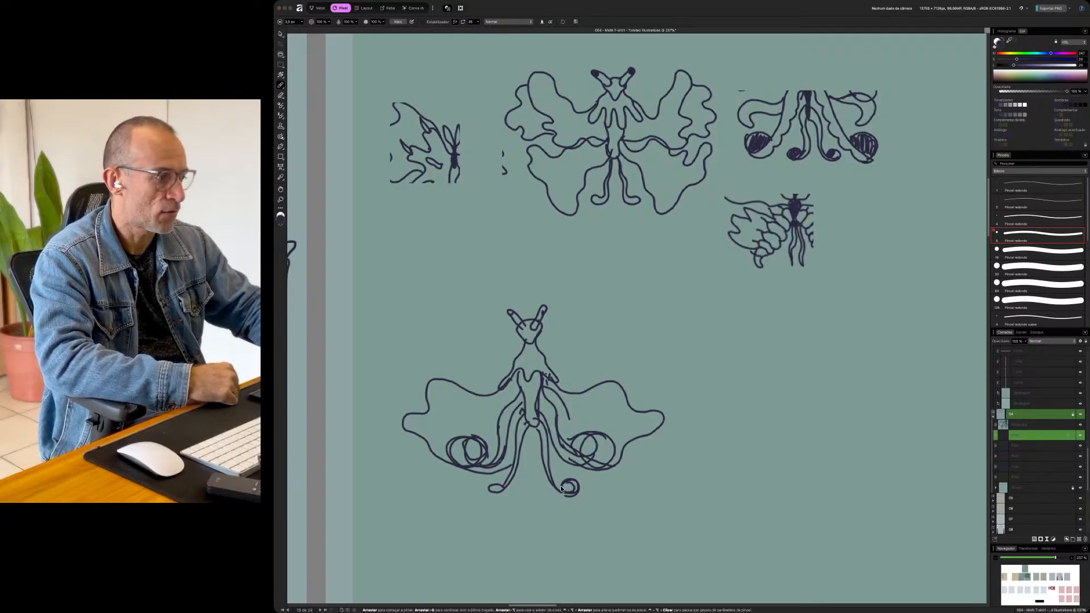
pyautogui.moveTo(574, 483)
pyautogui.mouseDown()
pyautogui.moveTo(567, 495)
pyautogui.moveTo(548, 466)
pyautogui.moveTo(488, 499)
pyautogui.mouseUp()
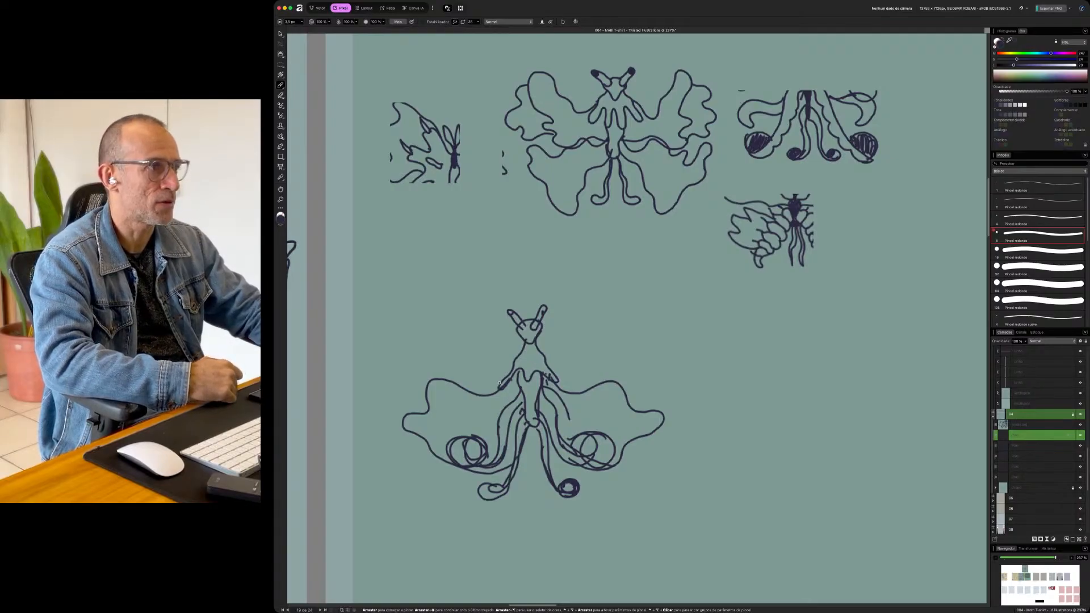
# - Scribble in the round spots on the lower wings and add outer loops around the inner tail tips
pyautogui.moveTo(458, 443)
pyautogui.mouseDown()
pyautogui.moveTo(466, 454)
pyautogui.moveTo(478, 447)
pyautogui.mouseUp()
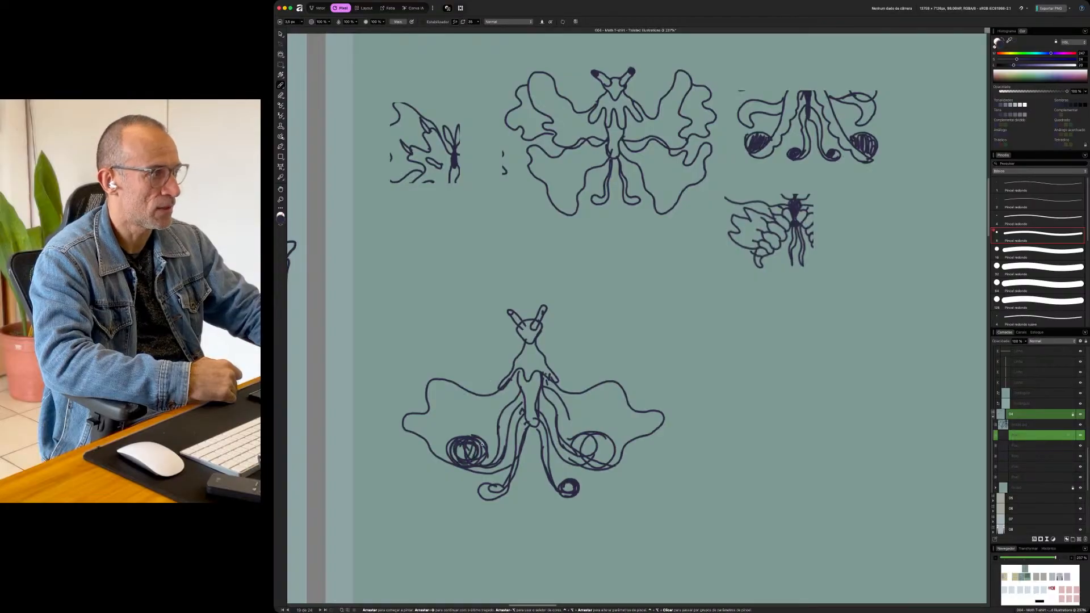
pyautogui.moveTo(549, 440)
pyautogui.mouseDown()
pyautogui.moveTo(586, 452)
pyautogui.moveTo(576, 442)
pyautogui.moveTo(586, 437)
pyautogui.moveTo(590, 474)
pyautogui.moveTo(597, 467)
pyautogui.moveTo(575, 497)
pyautogui.mouseUp()
pyautogui.moveTo(499, 490); pyautogui.dragTo(491, 498)
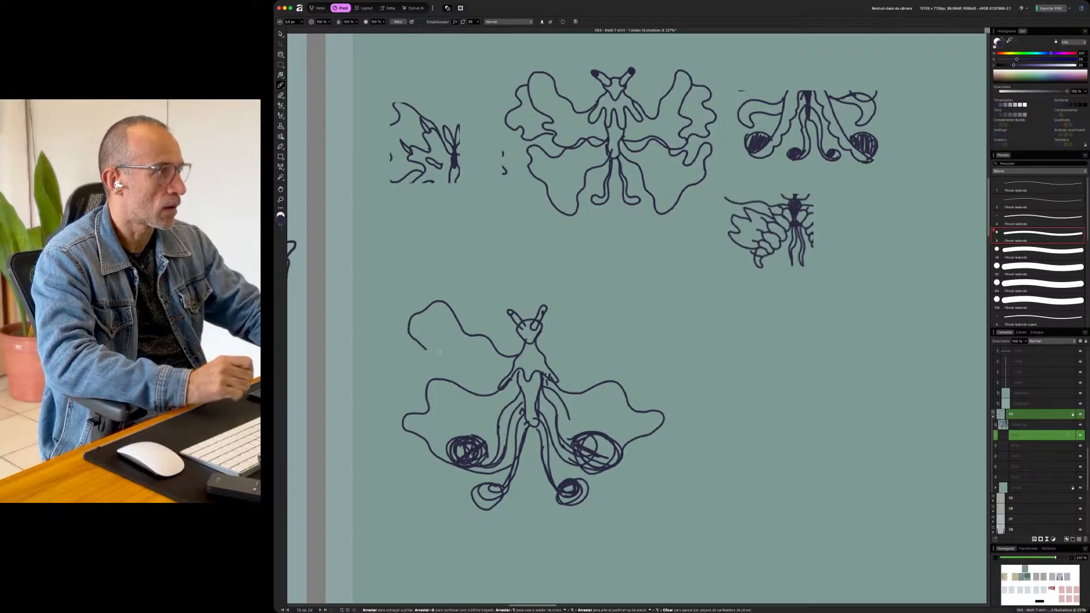
# - Undo the first upper-wing stroke and draw a matching pair of upper wings from the neck to the shoulders
pyautogui.press('super+z')
pyautogui.moveTo(525, 344)
pyautogui.mouseDown()
pyautogui.moveTo(440, 291)
pyautogui.moveTo(430, 320)
pyautogui.moveTo(498, 397)
pyautogui.mouseUp()
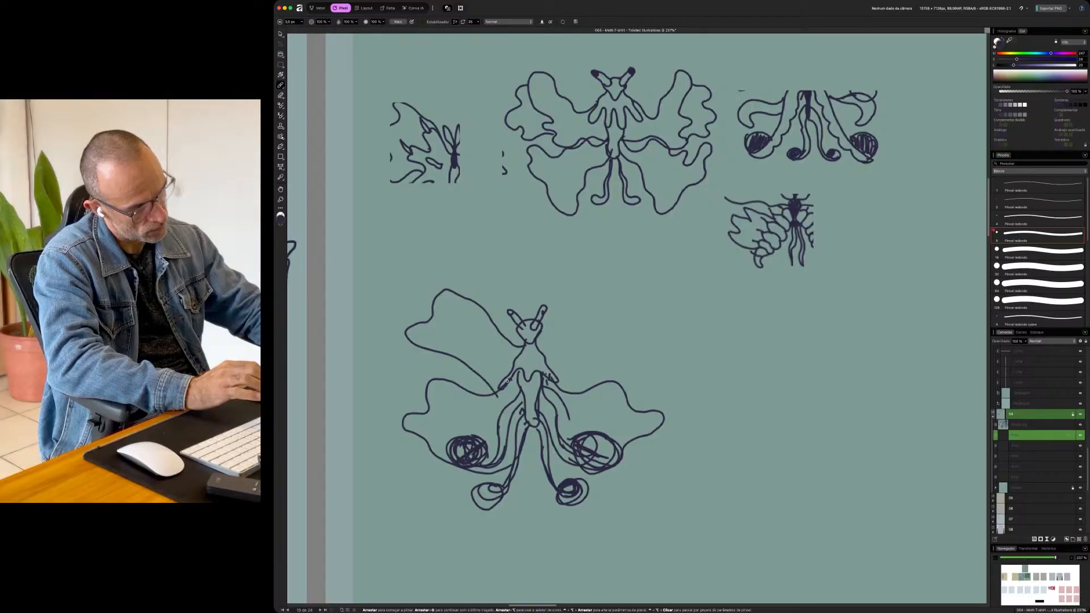
pyautogui.moveTo(538, 346)
pyautogui.mouseDown()
pyautogui.moveTo(597, 292)
pyautogui.moveTo(639, 344)
pyautogui.moveTo(616, 374)
pyautogui.moveTo(556, 393)
pyautogui.mouseUp()
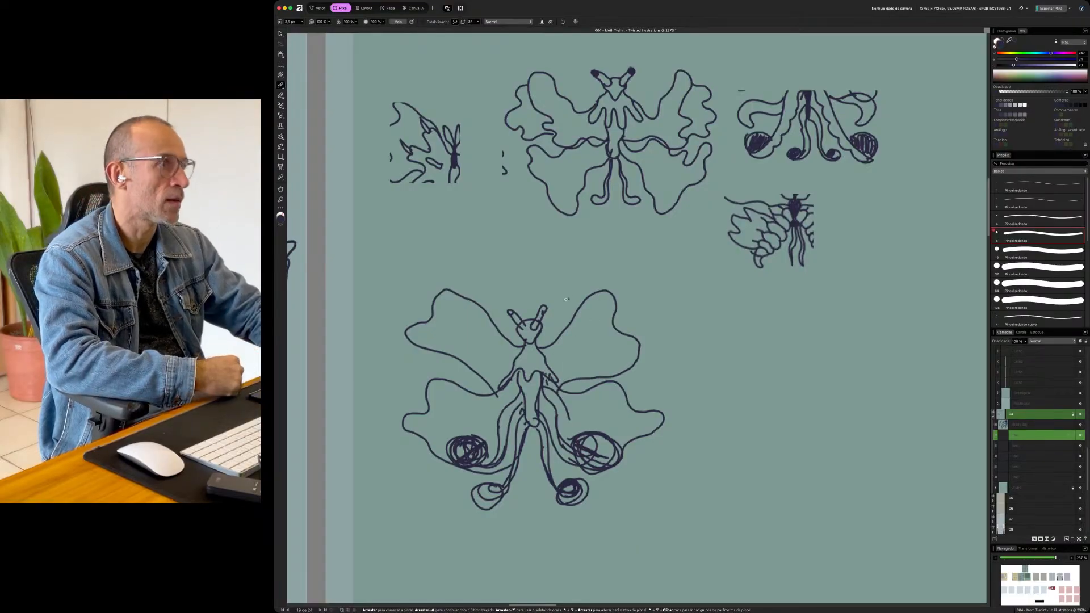
# - Sketch inner wing contours beside the shoulders and tails, and add banded, pointed tips to both lower wings
pyautogui.moveTo(472, 363); pyautogui.dragTo(499, 387)
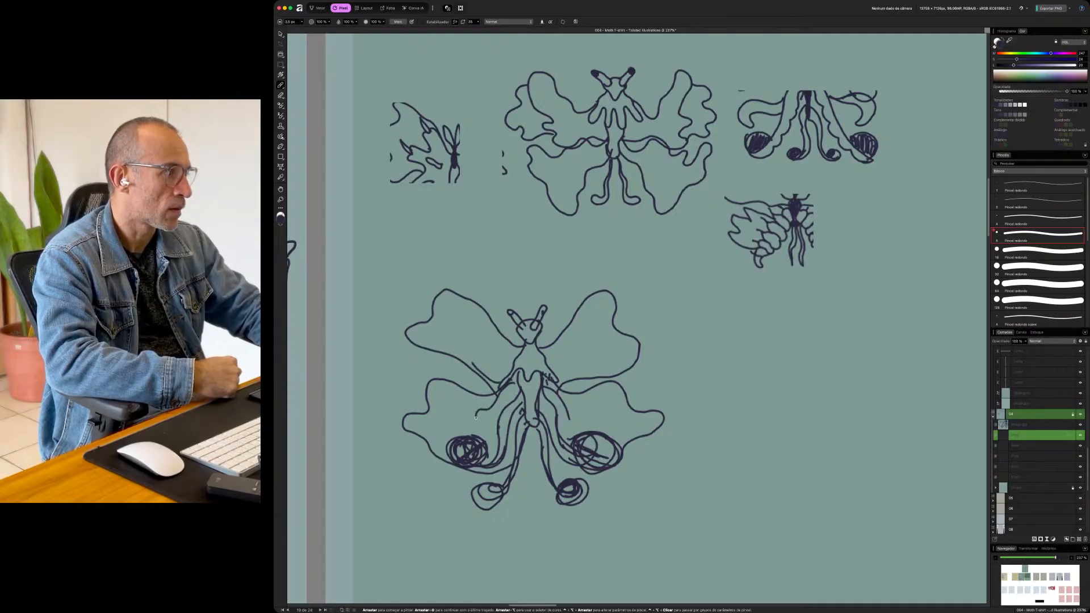
pyautogui.moveTo(552, 396)
pyautogui.mouseDown()
pyautogui.moveTo(584, 406)
pyautogui.moveTo(572, 449)
pyautogui.mouseUp()
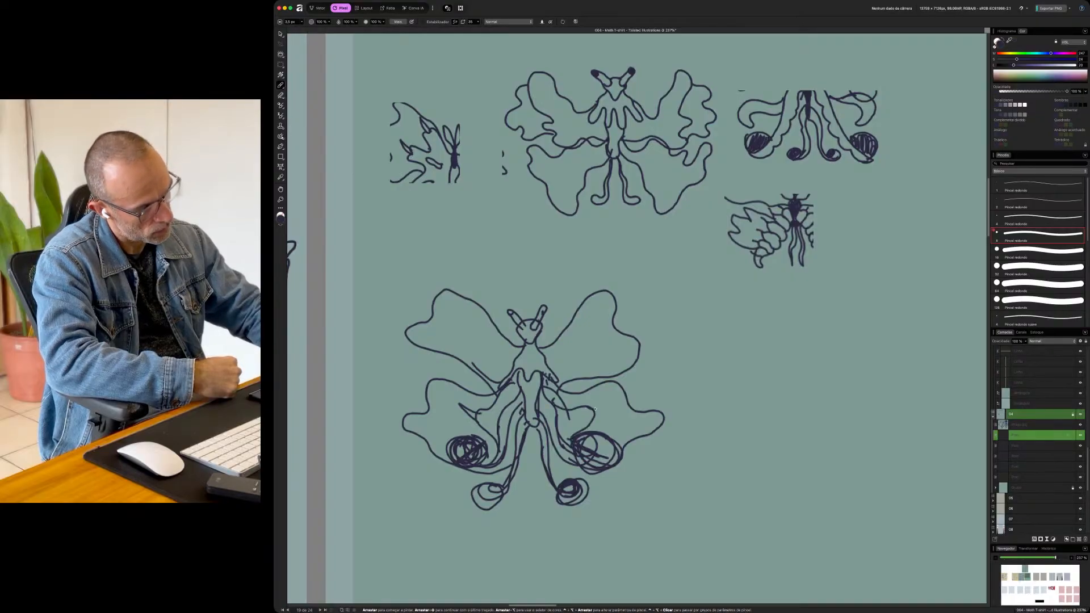
pyautogui.moveTo(607, 401); pyautogui.dragTo(609, 400)
pyautogui.moveTo(662, 437); pyautogui.dragTo(633, 448)
pyautogui.moveTo(673, 417); pyautogui.dragTo(665, 423)
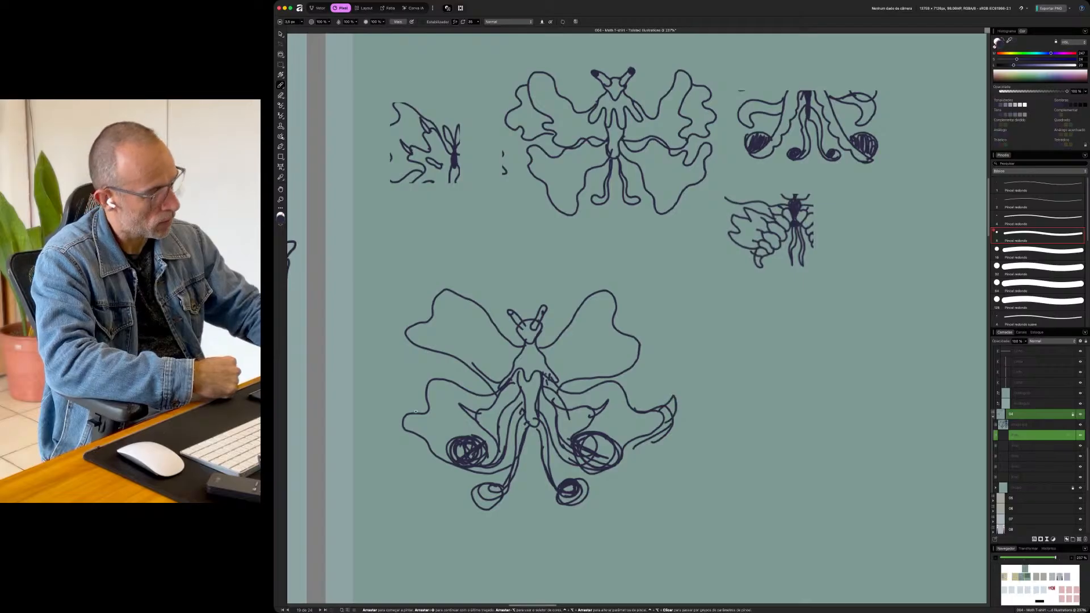
pyautogui.moveTo(398, 405)
pyautogui.mouseDown()
pyautogui.moveTo(405, 432)
pyautogui.moveTo(403, 409)
pyautogui.mouseUp()
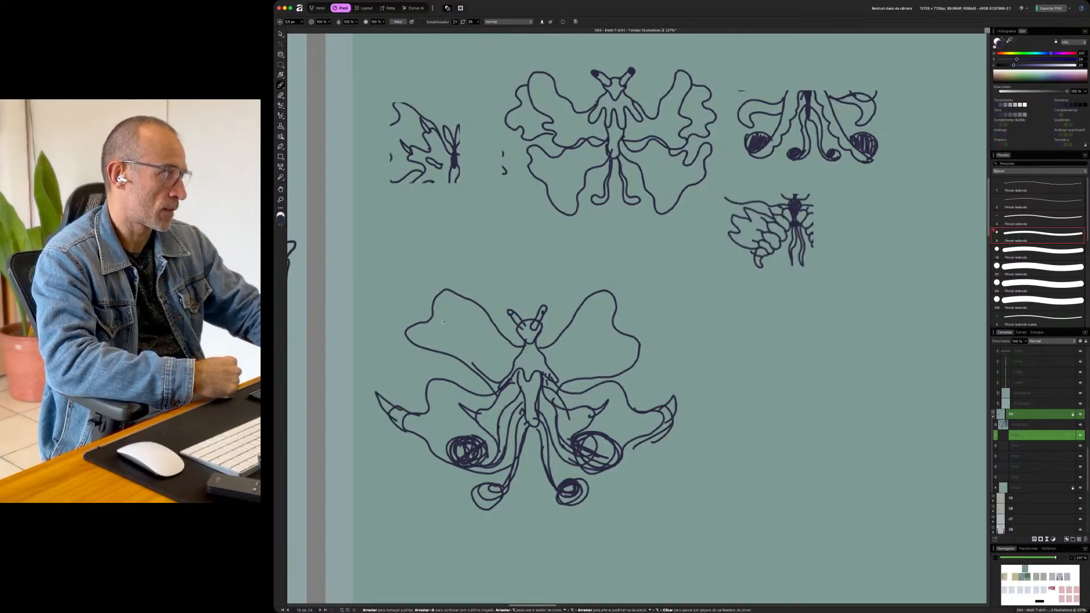
# - Rework the upper wings with wavy inner contours and doubled edges, and scribble larger rings around the lower-wing spots
pyautogui.moveTo(404, 345); pyautogui.dragTo(463, 369)
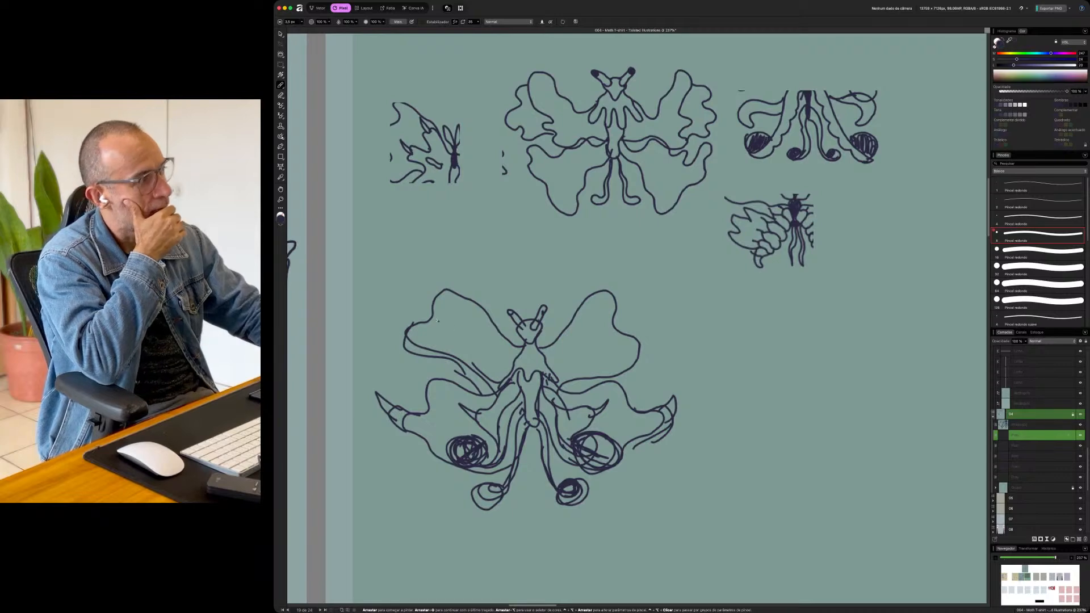
pyautogui.moveTo(454, 290)
pyautogui.mouseDown()
pyautogui.moveTo(445, 349)
pyautogui.moveTo(476, 378)
pyautogui.mouseUp()
pyautogui.moveTo(602, 296)
pyautogui.mouseDown()
pyautogui.moveTo(607, 354)
pyautogui.moveTo(563, 395)
pyautogui.mouseUp()
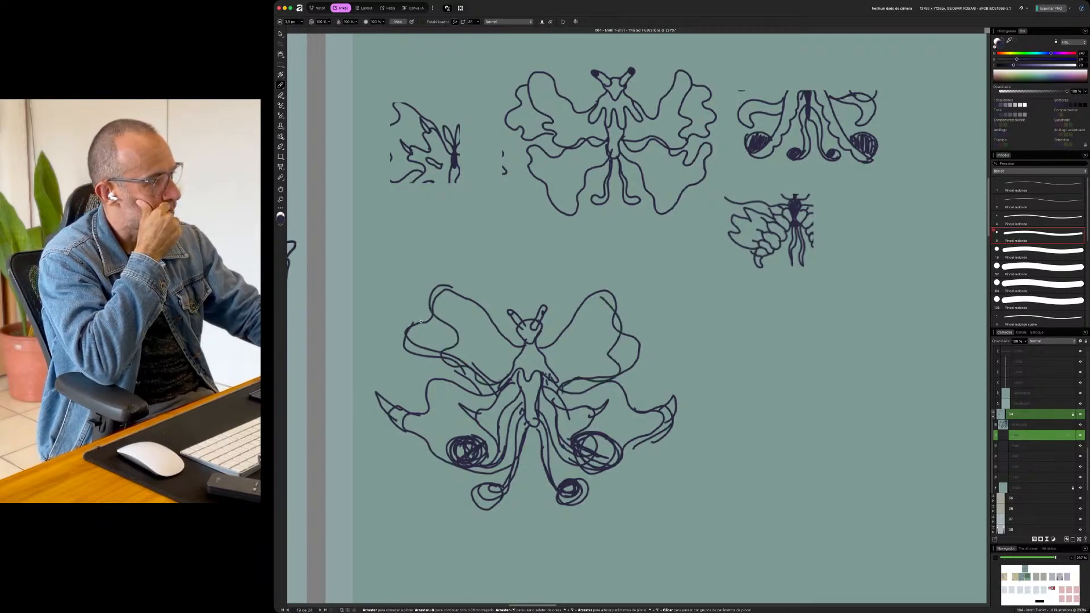
pyautogui.moveTo(410, 352); pyautogui.dragTo(399, 331)
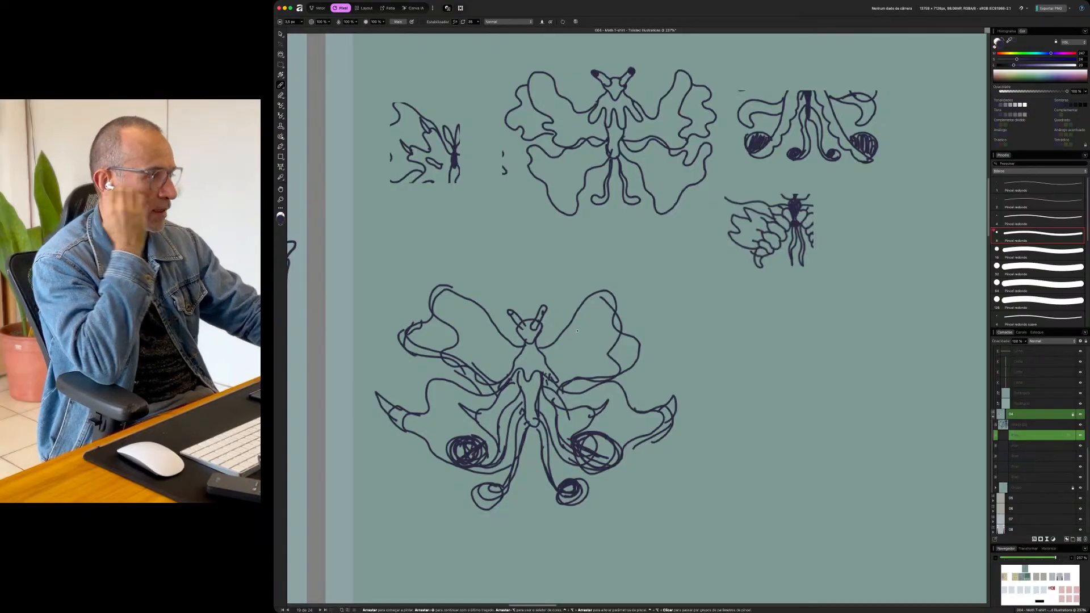
pyautogui.moveTo(453, 446)
pyautogui.mouseDown()
pyautogui.moveTo(467, 465)
pyautogui.moveTo(447, 473)
pyautogui.moveTo(484, 447)
pyautogui.moveTo(477, 476)
pyautogui.mouseUp()
pyautogui.moveTo(611, 434)
pyautogui.mouseDown()
pyautogui.moveTo(593, 454)
pyautogui.moveTo(631, 454)
pyautogui.moveTo(568, 443)
pyautogui.moveTo(545, 461)
pyautogui.mouseUp()
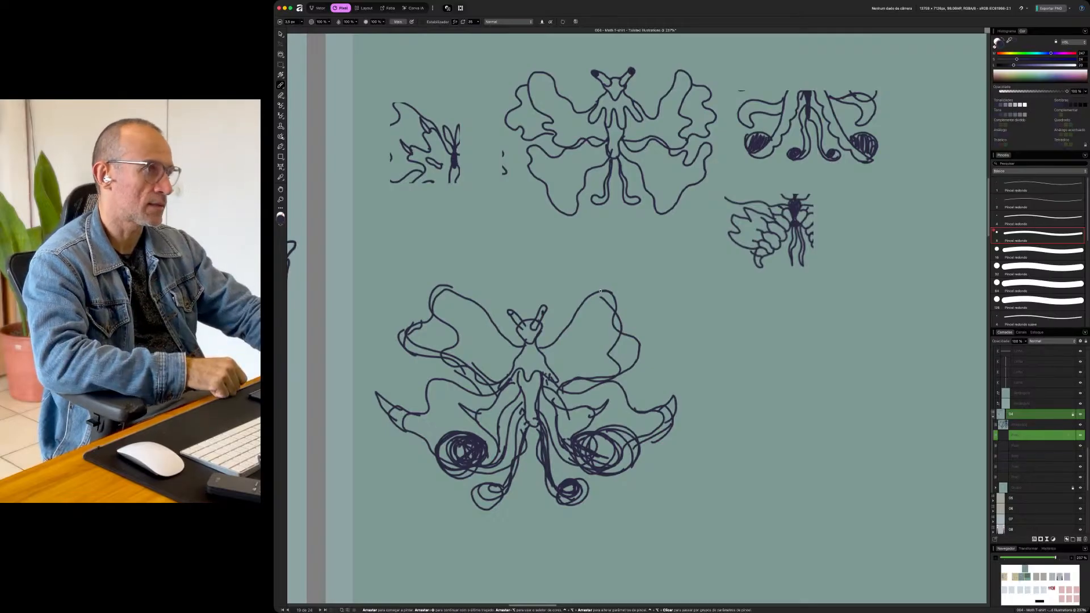
# - Extend both upper wings with larger rounded outlines and add curved vein shapes inside them
pyautogui.moveTo(614, 286)
pyautogui.mouseDown()
pyautogui.moveTo(660, 367)
pyautogui.moveTo(502, 331)
pyautogui.moveTo(435, 281)
pyautogui.moveTo(417, 298)
pyautogui.moveTo(415, 338)
pyautogui.moveTo(467, 385)
pyautogui.mouseUp()
pyautogui.moveTo(449, 322); pyautogui.dragTo(494, 369)
pyautogui.moveTo(580, 336)
pyautogui.mouseDown()
pyautogui.moveTo(603, 323)
pyautogui.moveTo(596, 375)
pyautogui.mouseUp()
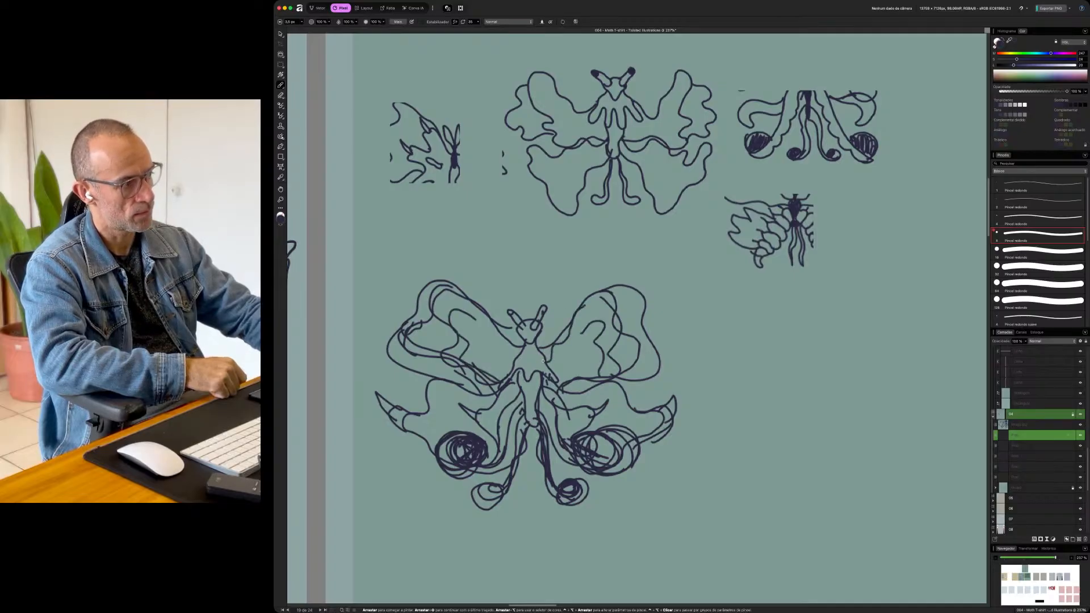
pyautogui.moveTo(500, 340); pyautogui.dragTo(497, 336)
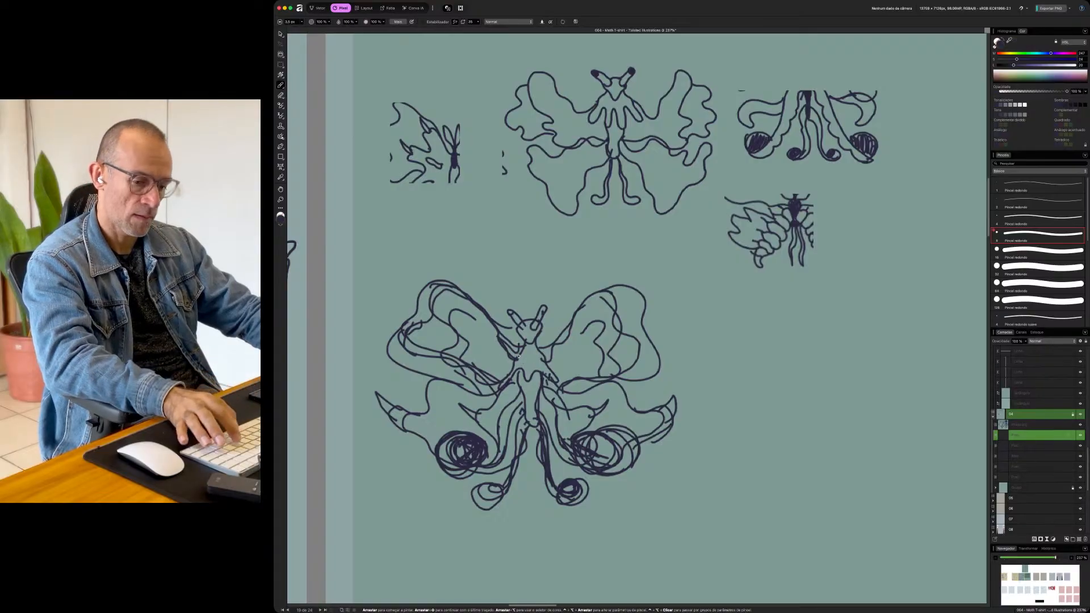
# - Select the butterfly's head and body with a freehand selection, enlarge and reposition them between the wings, and deselect
pyautogui.press('l')
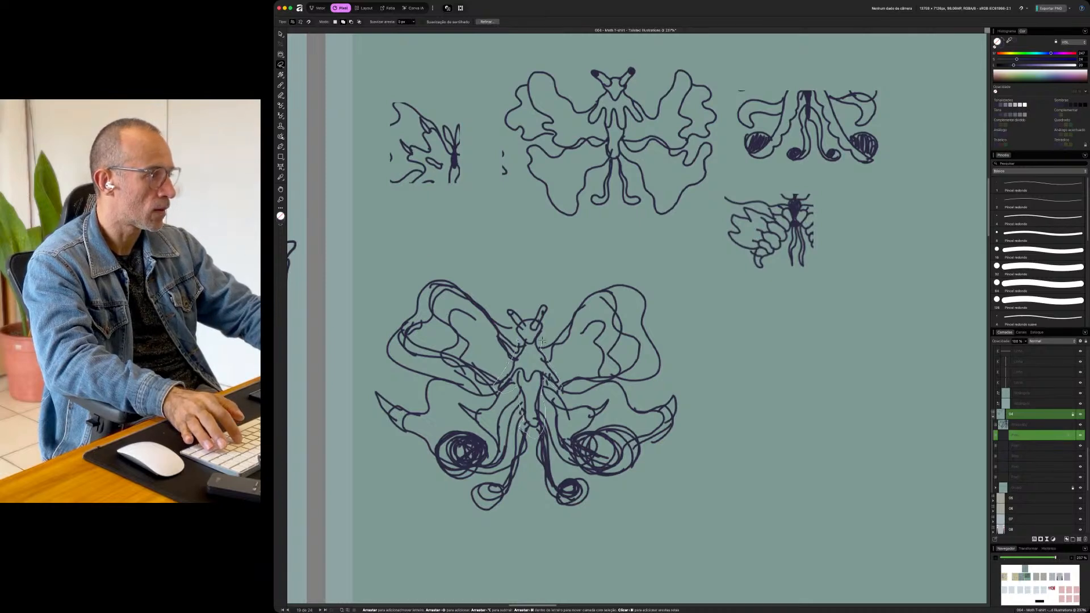
pyautogui.press('v')
pyautogui.moveTo(492, 300); pyautogui.dragTo(533, 338)
pyautogui.moveTo(554, 289); pyautogui.dragTo(579, 238)
pyautogui.moveTo(577, 333)
pyautogui.mouseDown()
pyautogui.moveTo(559, 334)
pyautogui.moveTo(583, 344)
pyautogui.mouseUp()
pyautogui.moveTo(550, 340); pyautogui.dragTo(539, 366)
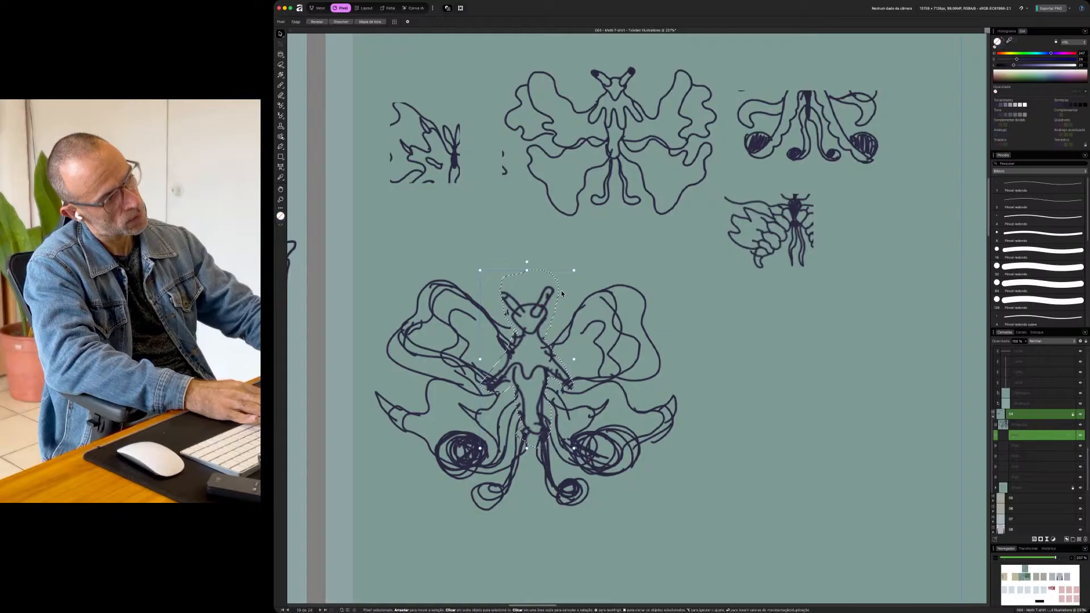
pyautogui.moveTo(573, 273); pyautogui.dragTo(580, 256)
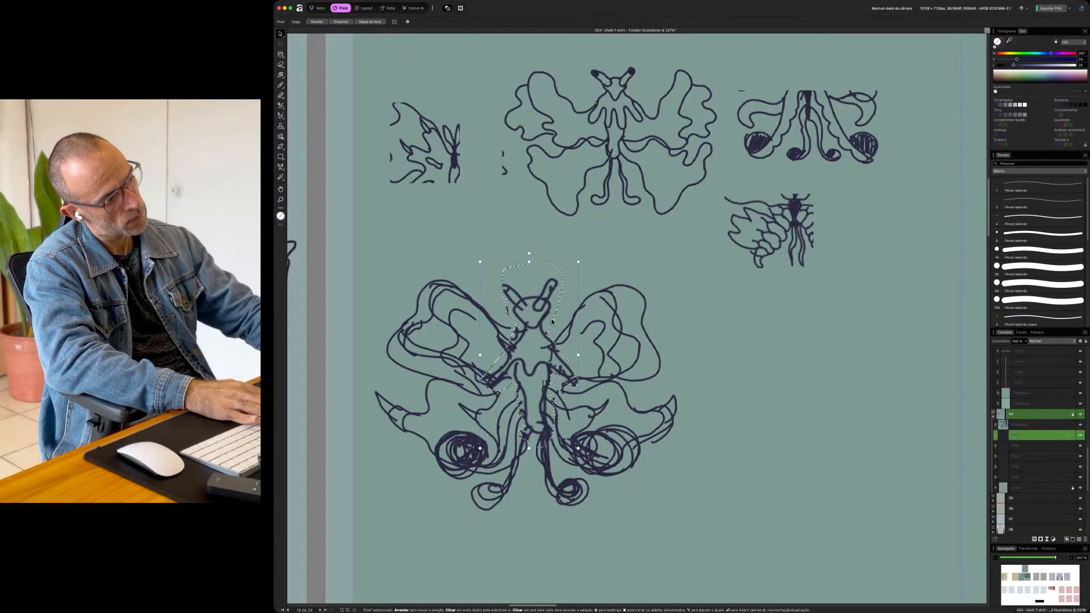
pyautogui.moveTo(552, 325); pyautogui.dragTo(551, 327)
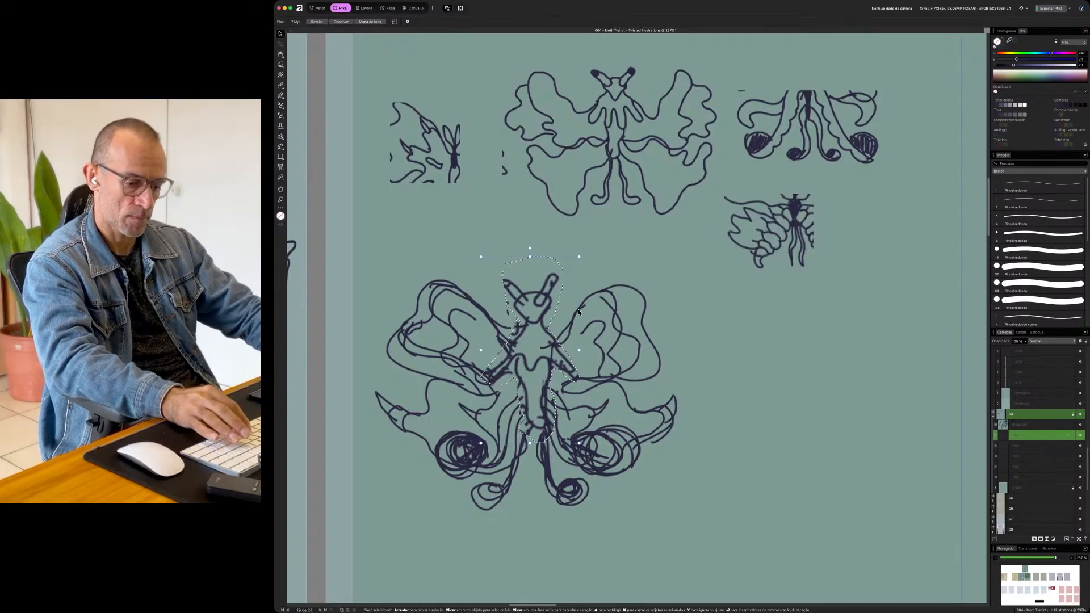
pyautogui.press('super+d')
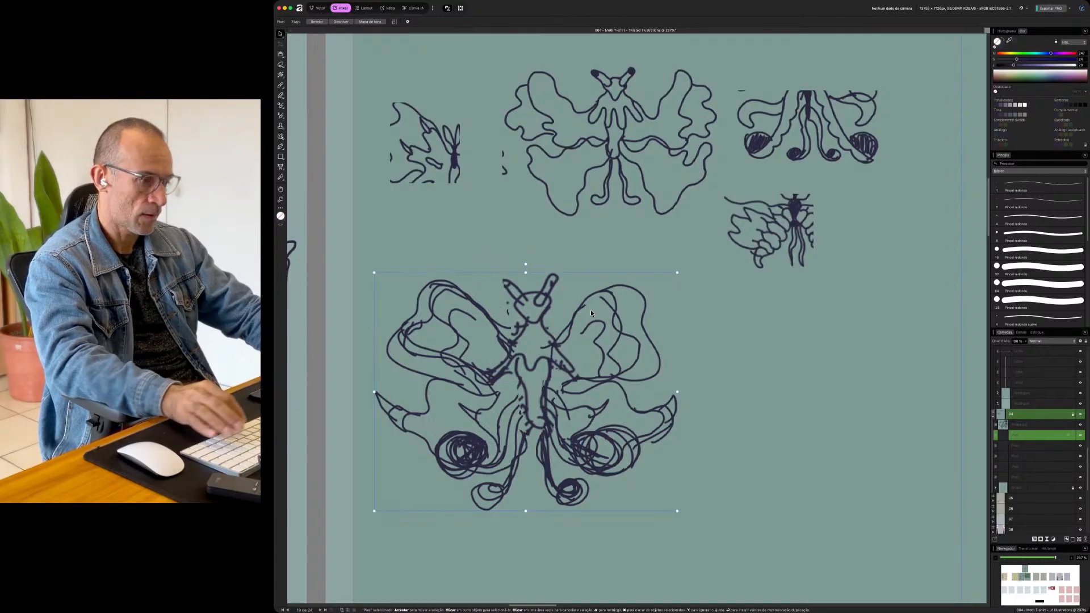
# - Brush raised lobes onto the upper-wing tops and redraw the head, thorax and antennae with rounded tips
pyautogui.press('b')
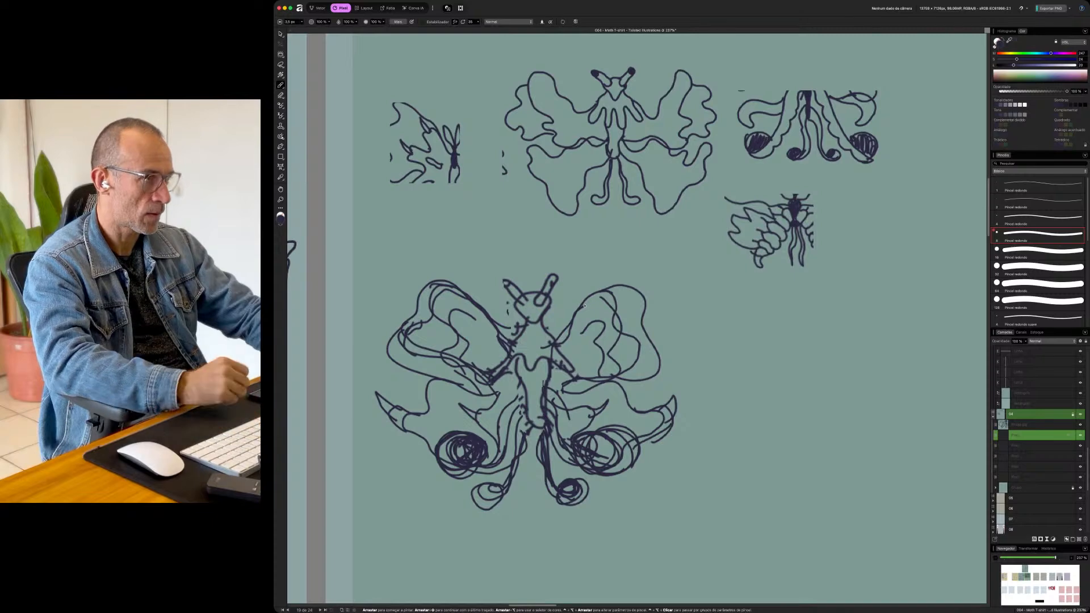
pyautogui.moveTo(626, 275); pyautogui.dragTo(624, 379)
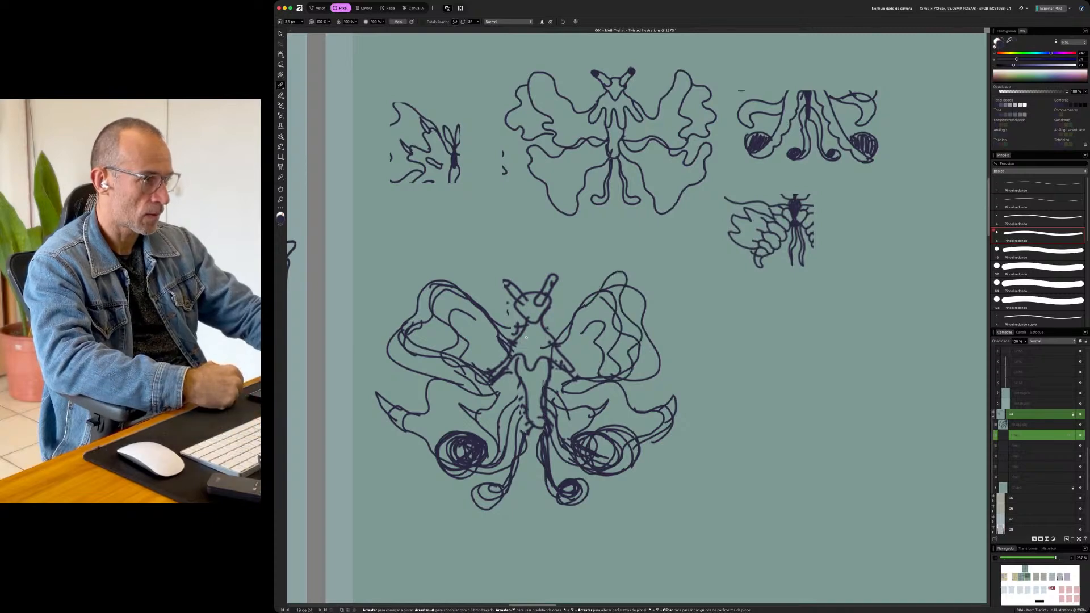
pyautogui.moveTo(497, 339)
pyautogui.mouseDown()
pyautogui.moveTo(454, 274)
pyautogui.moveTo(431, 318)
pyautogui.moveTo(433, 374)
pyautogui.moveTo(509, 400)
pyautogui.mouseUp()
pyautogui.moveTo(533, 324)
pyautogui.mouseDown()
pyautogui.moveTo(531, 349)
pyautogui.moveTo(532, 324)
pyautogui.moveTo(508, 283)
pyautogui.moveTo(558, 290)
pyautogui.mouseUp()
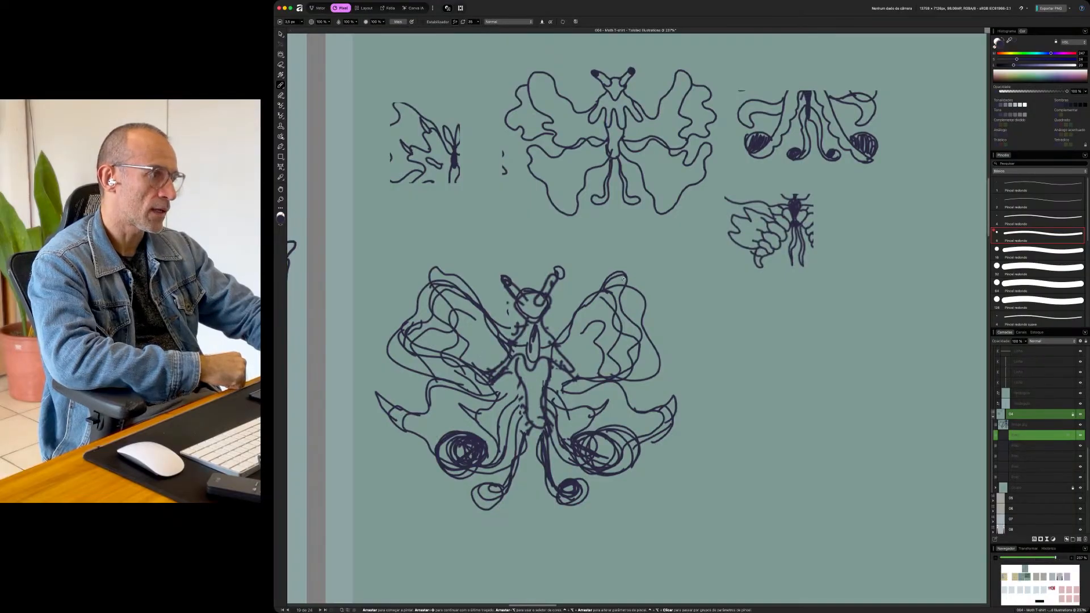
# - Scribble round spots near the upper-wing tips and a second, outer spot on each lower wing
pyautogui.moveTo(643, 313)
pyautogui.mouseDown()
pyautogui.moveTo(627, 296)
pyautogui.moveTo(647, 301)
pyautogui.moveTo(636, 309)
pyautogui.mouseUp()
pyautogui.moveTo(433, 288)
pyautogui.mouseDown()
pyautogui.moveTo(443, 307)
pyautogui.moveTo(432, 320)
pyautogui.moveTo(446, 312)
pyautogui.moveTo(448, 322)
pyautogui.moveTo(440, 315)
pyautogui.mouseUp()
pyautogui.moveTo(630, 301)
pyautogui.mouseDown()
pyautogui.moveTo(633, 276)
pyautogui.moveTo(611, 291)
pyautogui.moveTo(643, 340)
pyautogui.mouseUp()
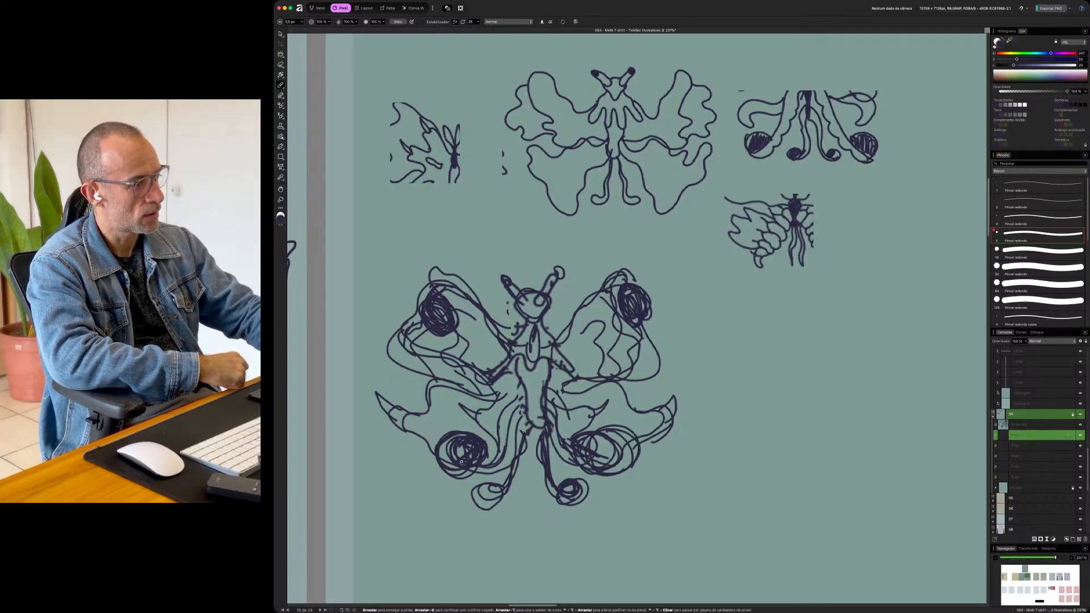
pyautogui.moveTo(502, 473)
pyautogui.mouseDown()
pyautogui.moveTo(449, 476)
pyautogui.moveTo(408, 456)
pyautogui.moveTo(471, 469)
pyautogui.moveTo(502, 454)
pyautogui.moveTo(404, 445)
pyautogui.moveTo(417, 461)
pyautogui.moveTo(451, 466)
pyautogui.mouseUp()
pyautogui.moveTo(585, 467)
pyautogui.mouseDown()
pyautogui.moveTo(621, 473)
pyautogui.moveTo(633, 452)
pyautogui.moveTo(582, 455)
pyautogui.moveTo(660, 447)
pyautogui.moveTo(612, 425)
pyautogui.moveTo(647, 415)
pyautogui.moveTo(637, 464)
pyautogui.moveTo(627, 450)
pyautogui.moveTo(636, 416)
pyautogui.moveTo(649, 453)
pyautogui.moveTo(621, 428)
pyautogui.moveTo(660, 430)
pyautogui.mouseUp()
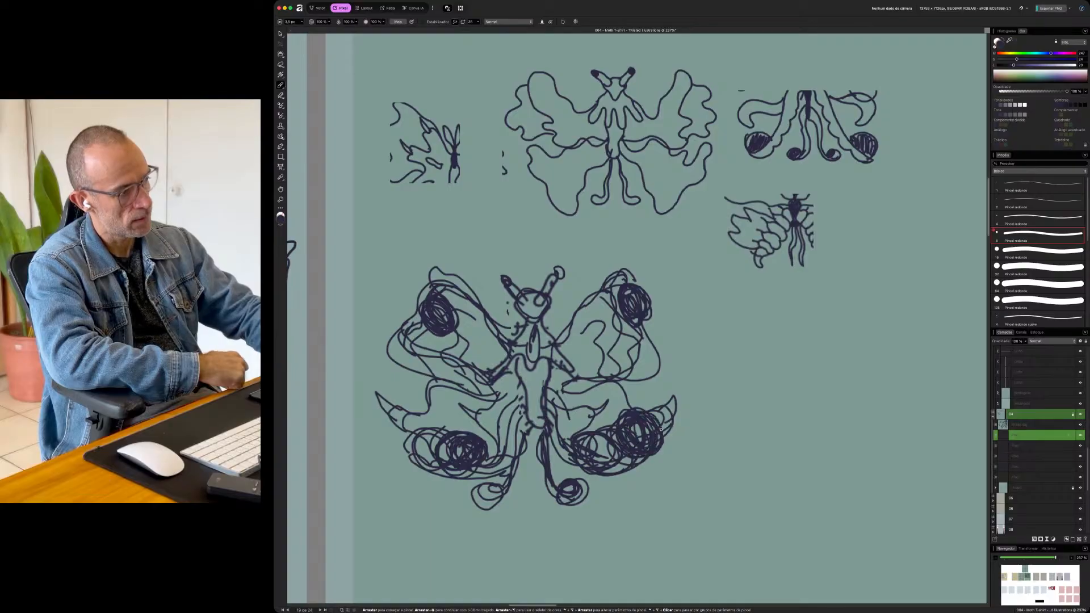
# - Fade the rough sketch layer by lowering its opacity, lock it, and add a new pixel layer above it
pyautogui.click(1025, 341)
pyautogui.moveTo(1027, 352); pyautogui.dragTo(983, 353)
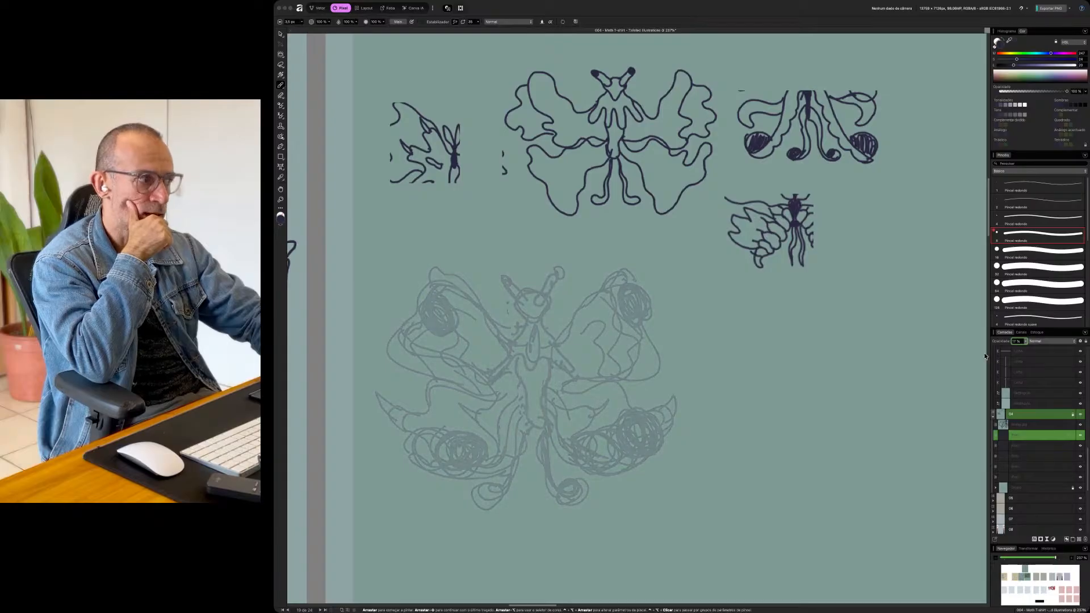
pyautogui.click(1085, 342)
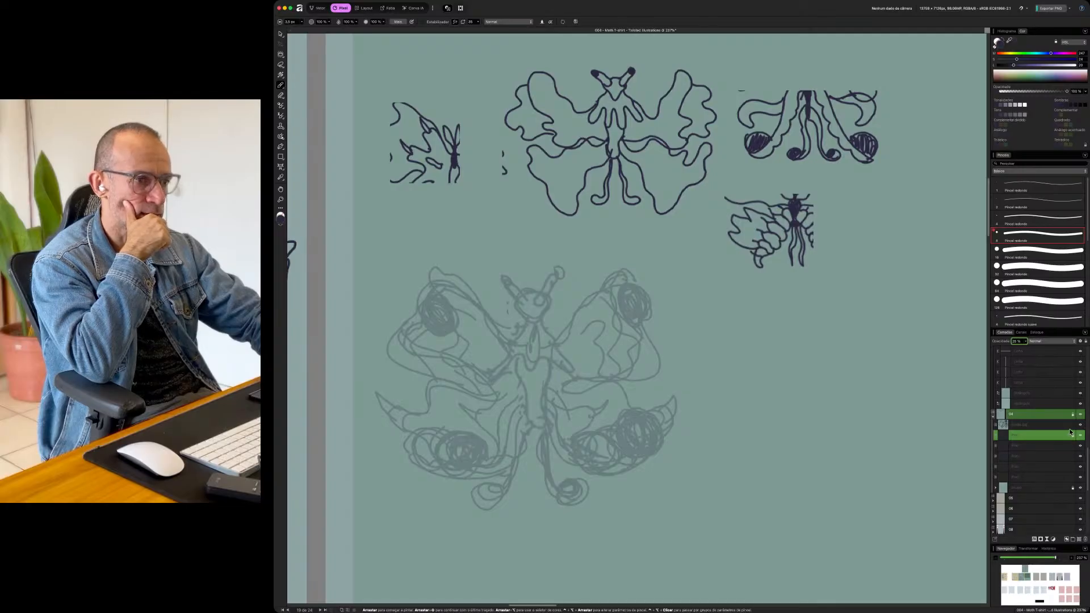
pyautogui.click(1081, 541)
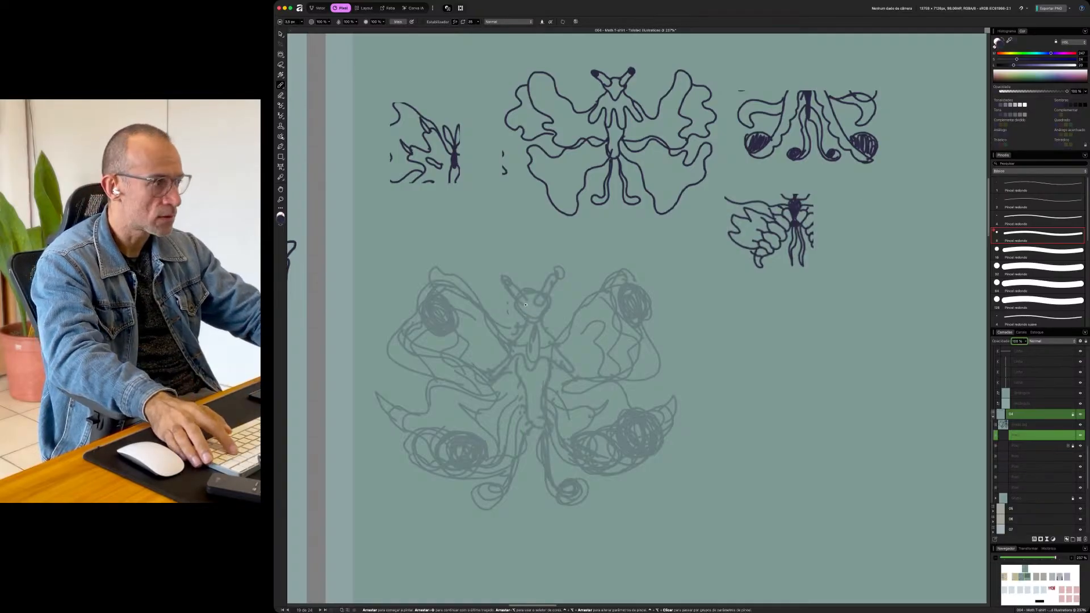
# - Undo the first test stroke, reduce the brush size, and redraw the head, eyes and antennae with filled round tips
pyautogui.moveTo(520, 304); pyautogui.dragTo(527, 317)
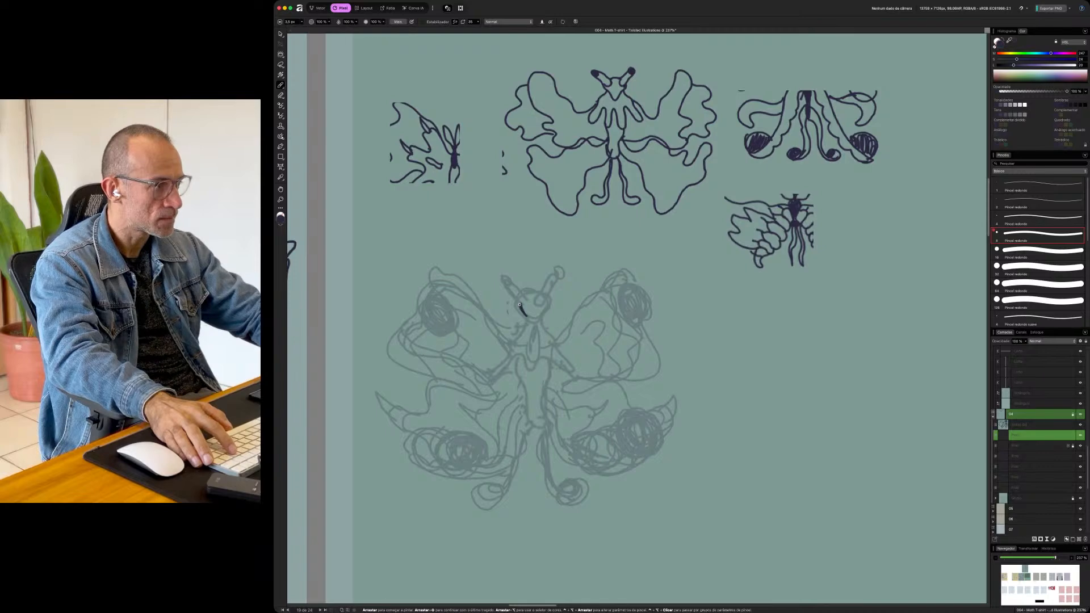
pyautogui.press('[')
pyautogui.press('super+z')
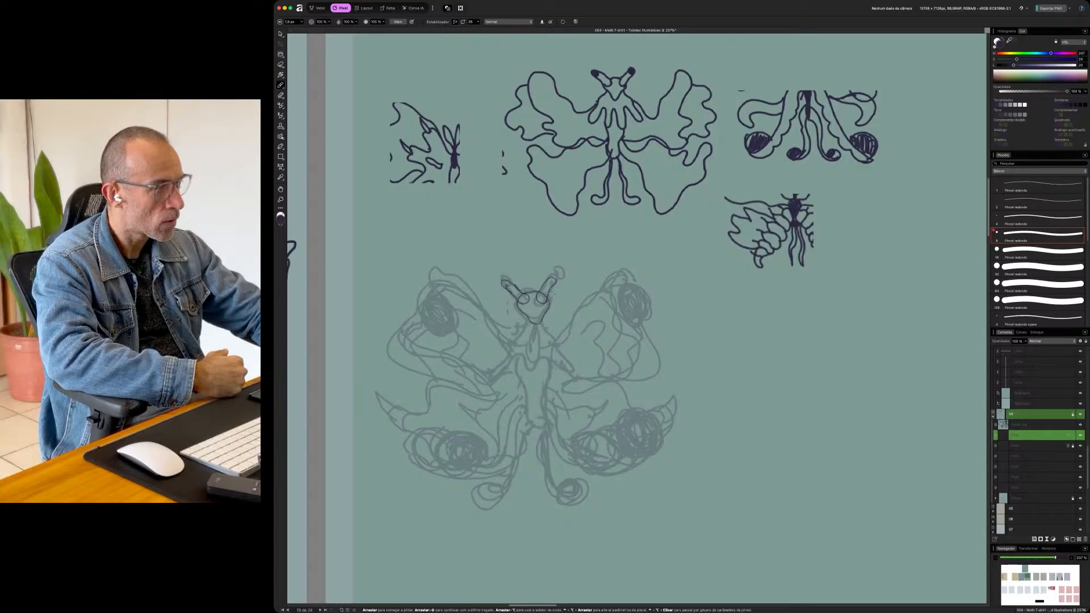
pyautogui.moveTo(552, 278); pyautogui.dragTo(503, 288)
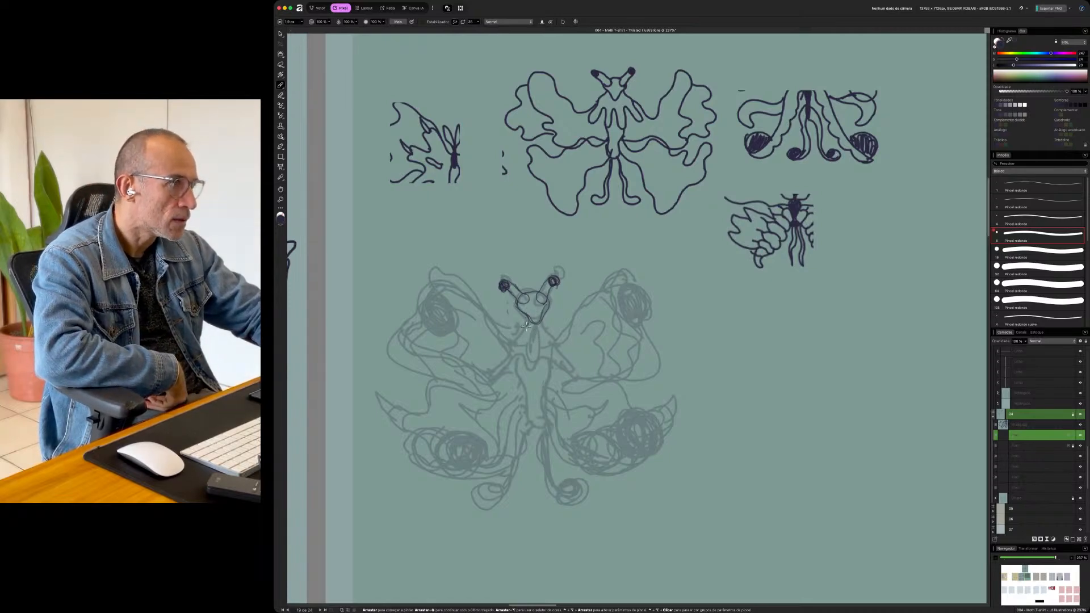
# - Draw the curved collar below the head and the thorax tapering into a pointed abdomen over the faded sketch
pyautogui.moveTo(501, 332); pyautogui.dragTo(509, 347)
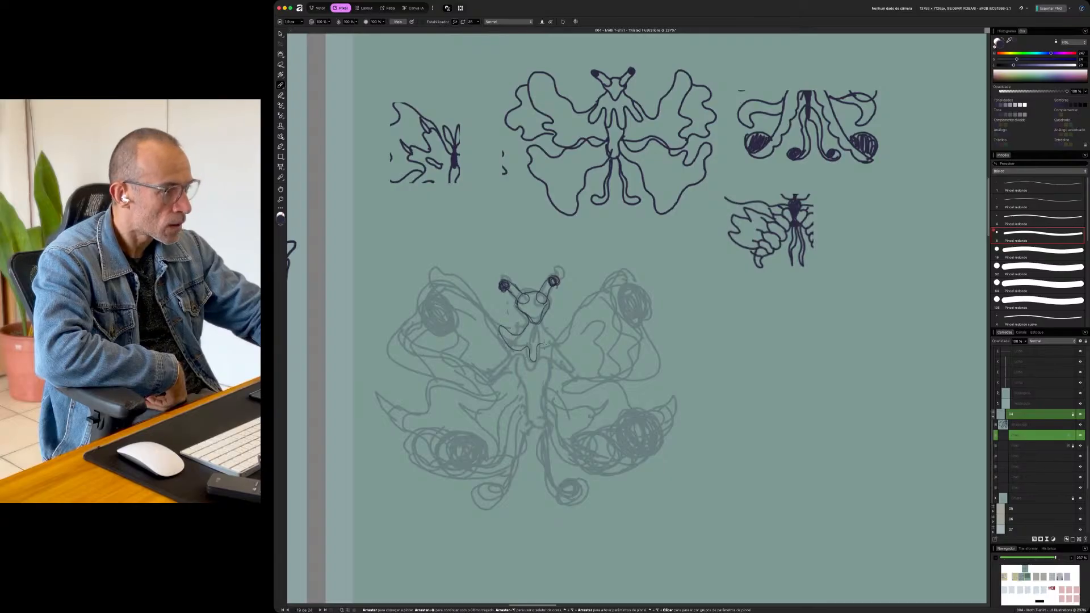
pyautogui.moveTo(560, 329); pyautogui.dragTo(549, 337)
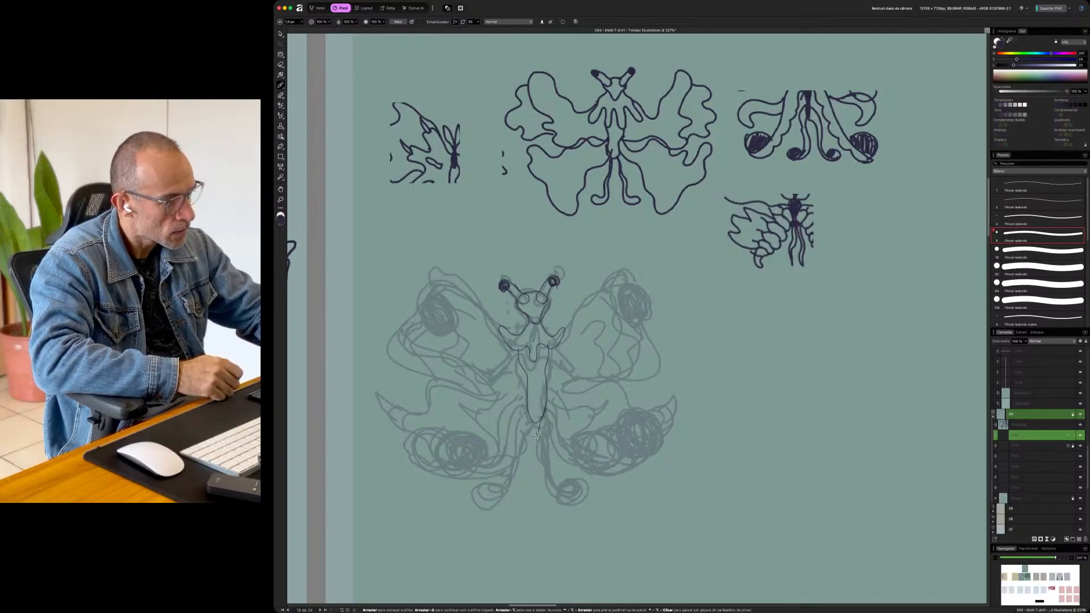
pyautogui.moveTo(535, 433); pyautogui.dragTo(545, 403)
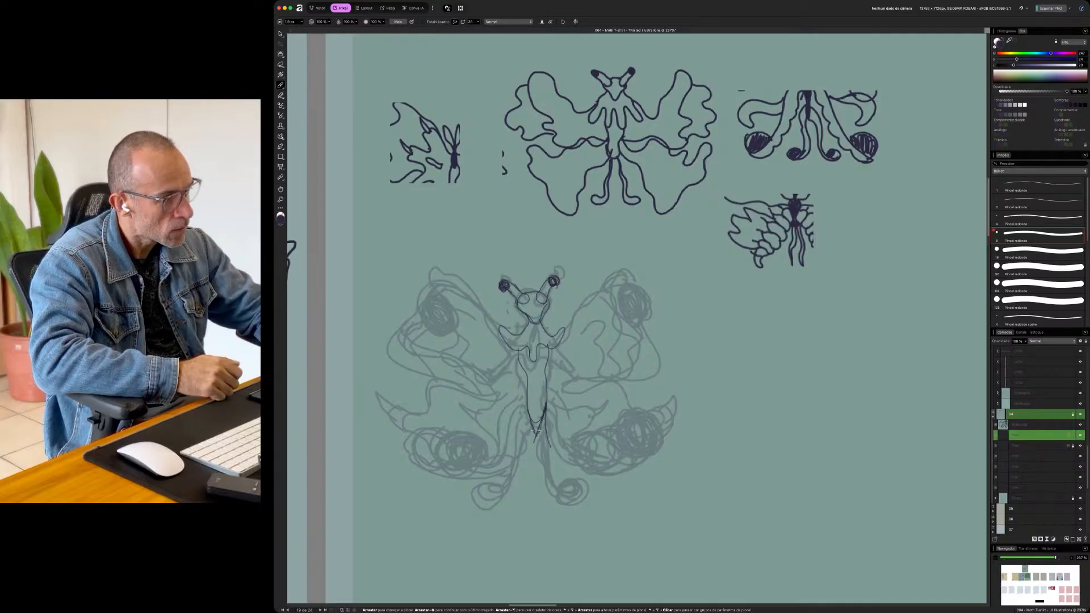
# - Draw a pair of wavy tails curving outward from the abdomen tip, each ending in a round spot
pyautogui.moveTo(548, 470); pyautogui.dragTo(558, 481)
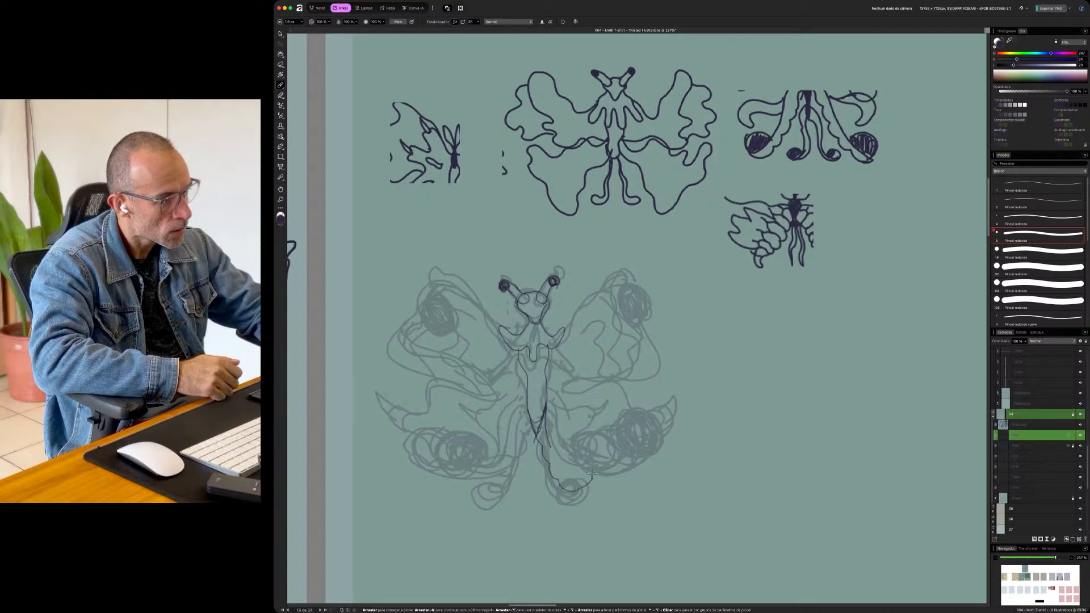
pyautogui.moveTo(555, 460)
pyautogui.mouseDown()
pyautogui.moveTo(527, 439)
pyautogui.moveTo(530, 412)
pyautogui.moveTo(522, 448)
pyautogui.mouseUp()
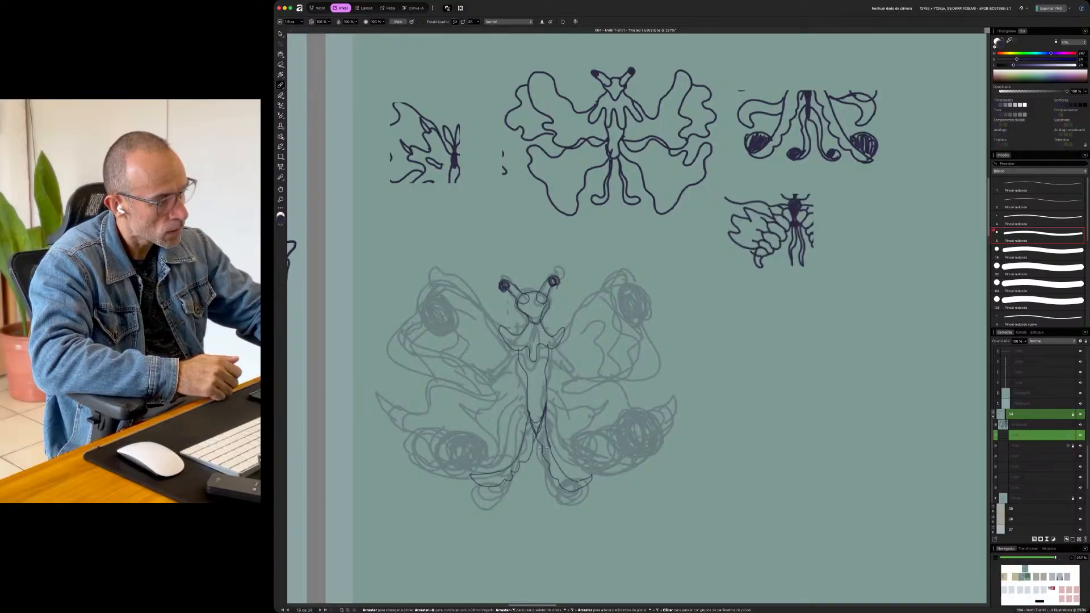
pyautogui.moveTo(565, 472)
pyautogui.mouseDown()
pyautogui.moveTo(592, 469)
pyautogui.moveTo(567, 477)
pyautogui.mouseUp()
pyautogui.moveTo(487, 448)
pyautogui.mouseDown()
pyautogui.moveTo(491, 474)
pyautogui.moveTo(467, 456)
pyautogui.moveTo(500, 446)
pyautogui.mouseUp()
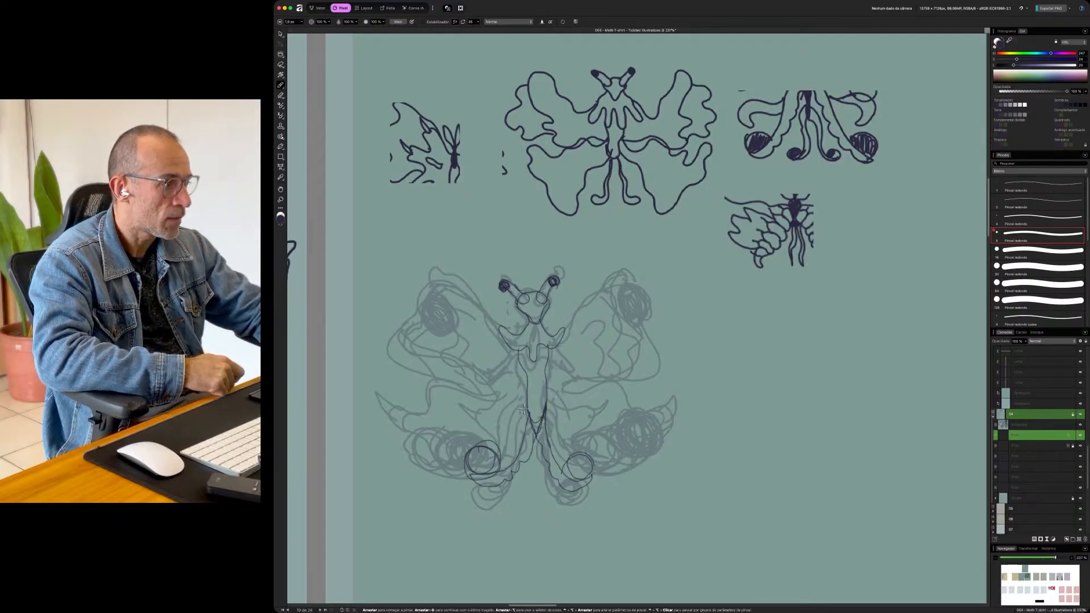
# - Draw the left lower wing's wavy outline, from its outer lobes back to the body
pyautogui.moveTo(426, 473); pyautogui.dragTo(407, 450)
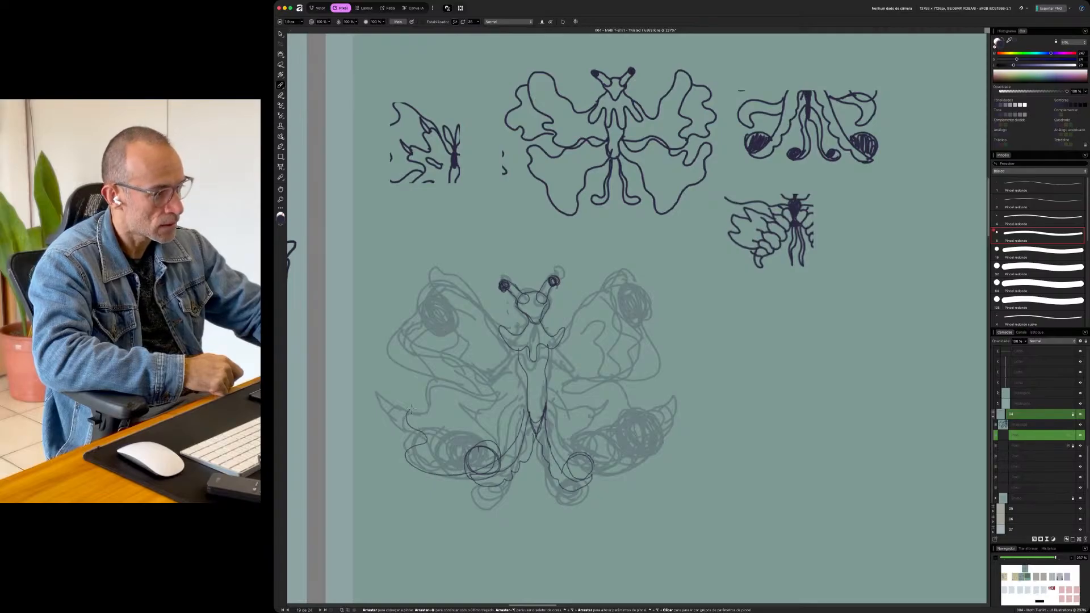
pyautogui.moveTo(496, 394); pyautogui.dragTo(526, 388)
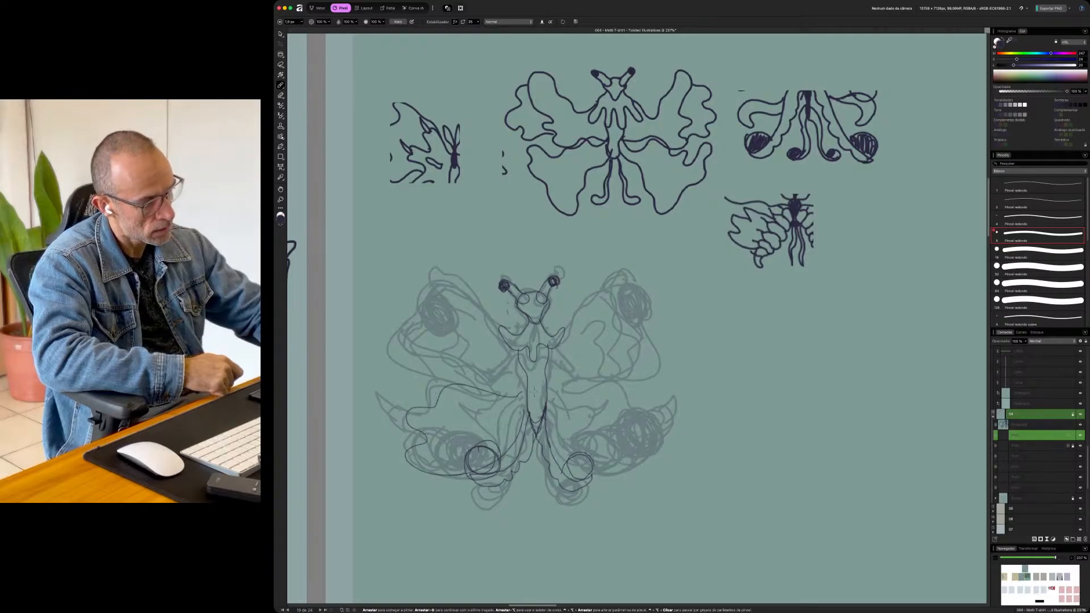
# - Fade the rough sketch layer to 5% opacity, and draw the matching right lower wing outline on the clean line layer
pyautogui.click(1048, 446)
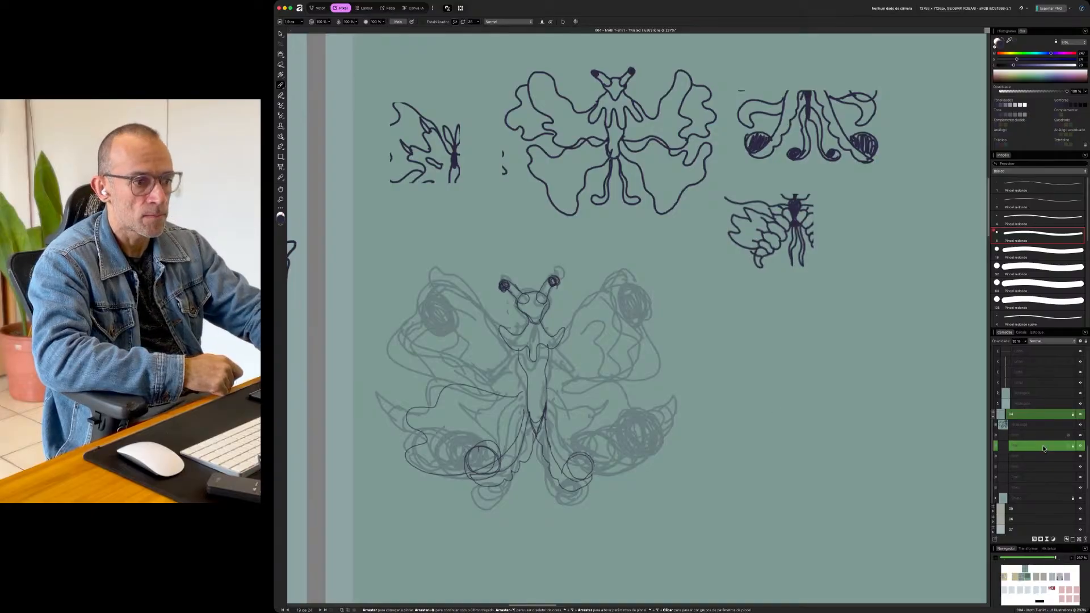
pyautogui.click(1021, 342)
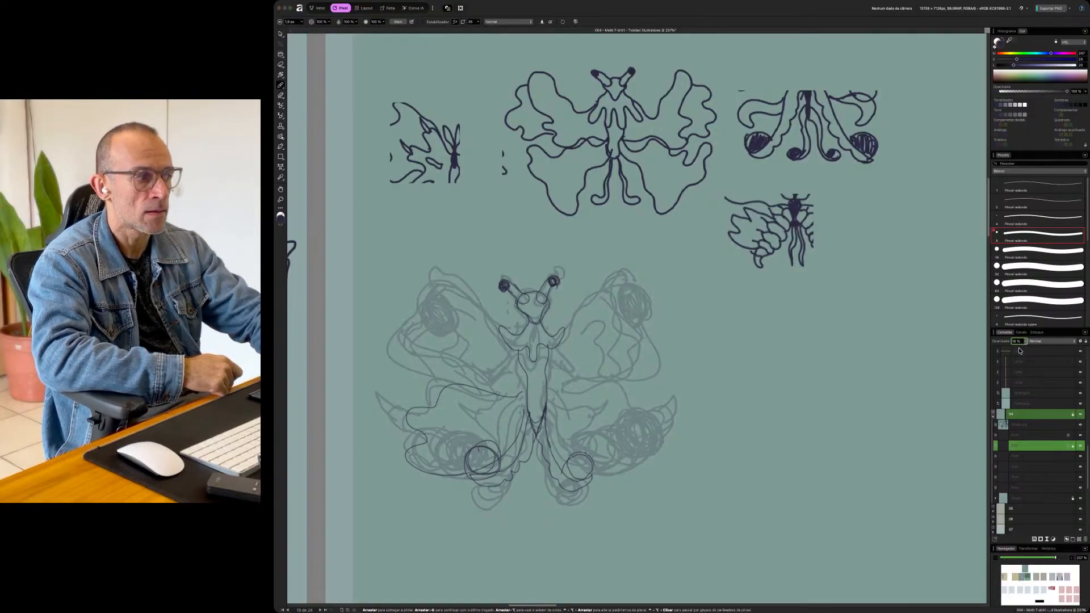
pyautogui.write('5')
pyautogui.moveTo(544, 390); pyautogui.dragTo(549, 390)
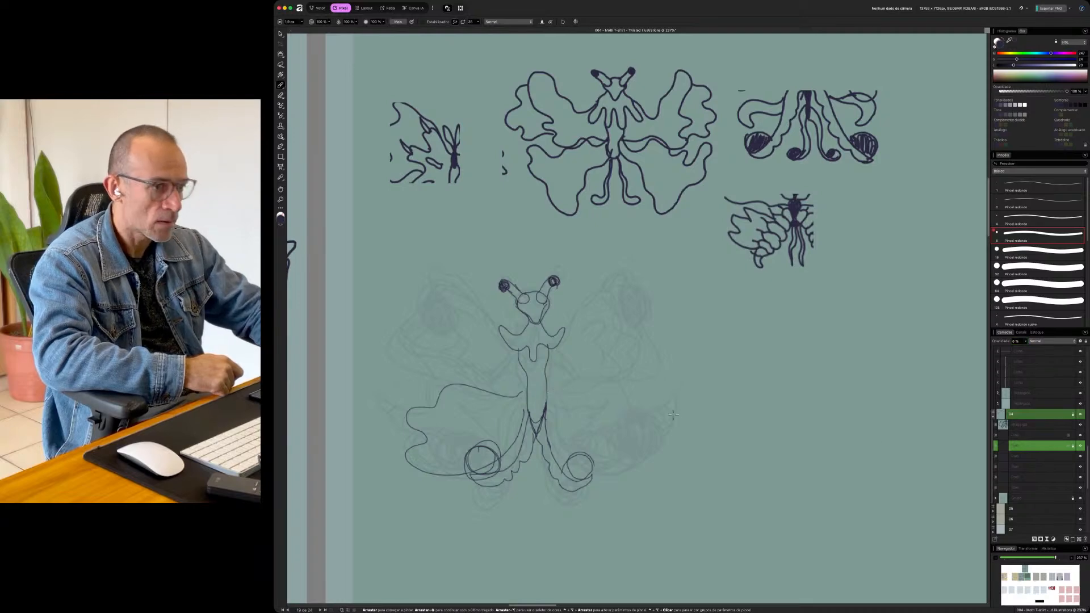
pyautogui.click(1019, 436)
pyautogui.moveTo(547, 391)
pyautogui.mouseDown()
pyautogui.moveTo(615, 385)
pyautogui.moveTo(664, 423)
pyautogui.moveTo(653, 452)
pyautogui.moveTo(603, 469)
pyautogui.mouseUp()
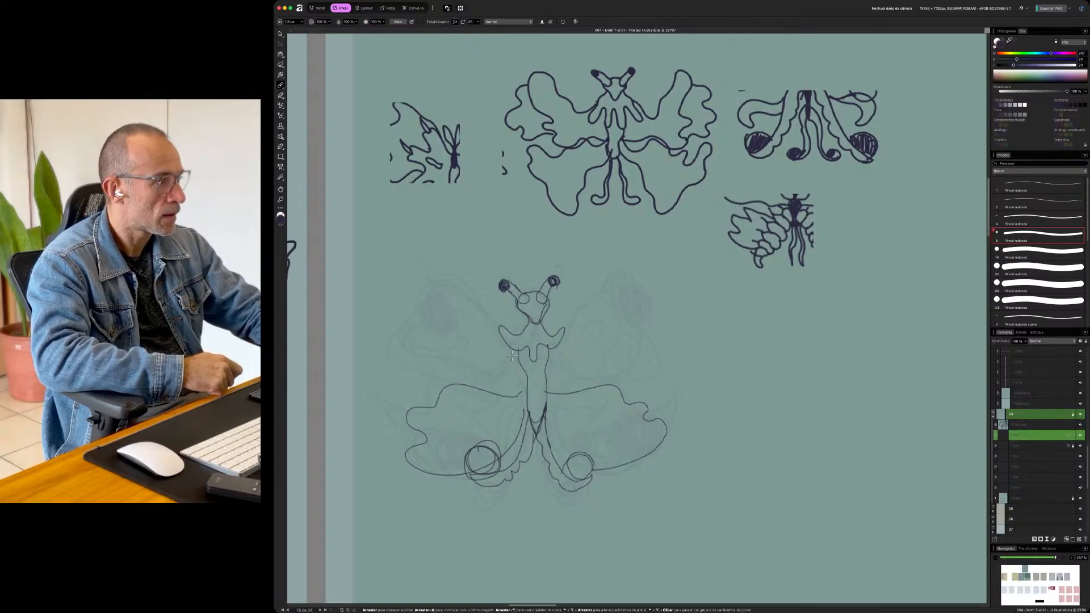
# - Undo the first narrow left upper wing outline, and draw both upper wings as wide rounded lobes rising from the collar
pyautogui.moveTo(478, 298); pyautogui.dragTo(451, 278)
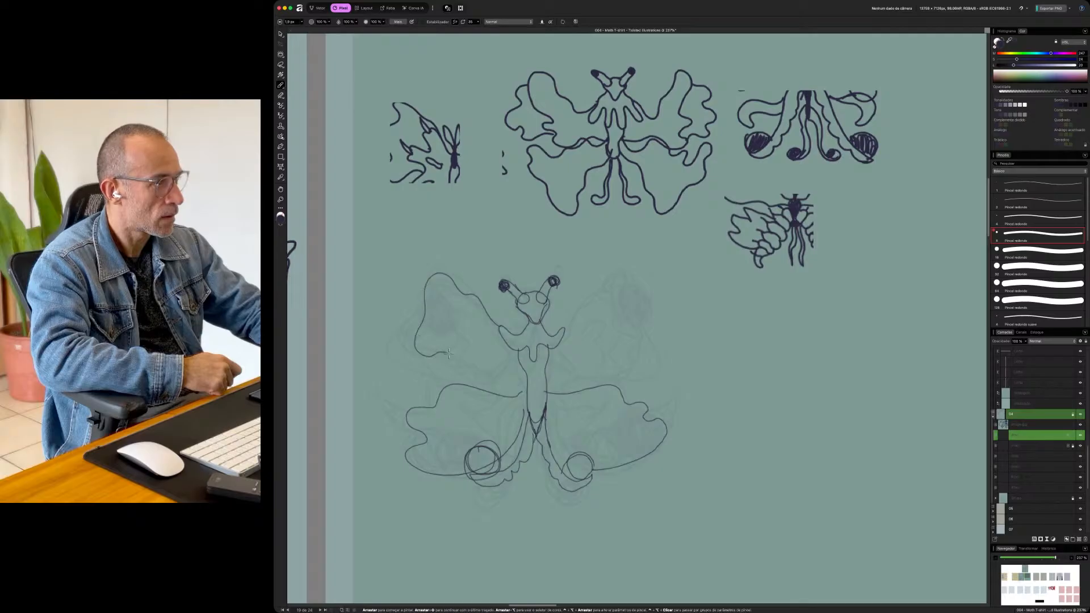
pyautogui.press('super+z')
pyautogui.moveTo(494, 324)
pyautogui.mouseDown()
pyautogui.moveTo(451, 263)
pyautogui.moveTo(416, 263)
pyautogui.moveTo(374, 291)
pyautogui.moveTo(366, 321)
pyautogui.moveTo(378, 356)
pyautogui.moveTo(407, 369)
pyautogui.moveTo(404, 394)
pyautogui.moveTo(451, 378)
pyautogui.moveTo(635, 387)
pyautogui.moveTo(679, 356)
pyautogui.moveTo(683, 307)
pyautogui.moveTo(647, 290)
pyautogui.moveTo(639, 259)
pyautogui.moveTo(619, 261)
pyautogui.moveTo(593, 301)
pyautogui.mouseUp()
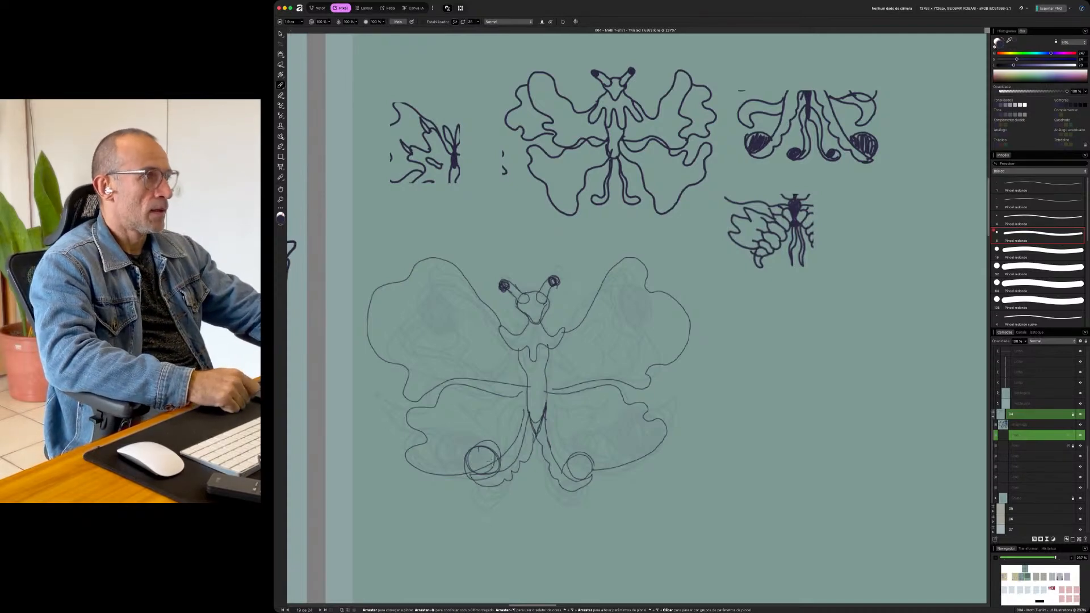
# - Erase the wavy tails with their round spots, and draw a drooping lobe closing each lower wing toward the abdomen tip
pyautogui.moveTo(522, 437)
pyautogui.mouseDown()
pyautogui.moveTo(497, 485)
pyautogui.moveTo(453, 471)
pyautogui.moveTo(514, 468)
pyautogui.moveTo(532, 423)
pyautogui.moveTo(490, 493)
pyautogui.moveTo(469, 463)
pyautogui.mouseUp()
pyautogui.press('e')
pyautogui.moveTo(549, 451)
pyautogui.mouseDown()
pyautogui.moveTo(562, 480)
pyautogui.moveTo(625, 467)
pyautogui.mouseUp()
pyautogui.press('b')
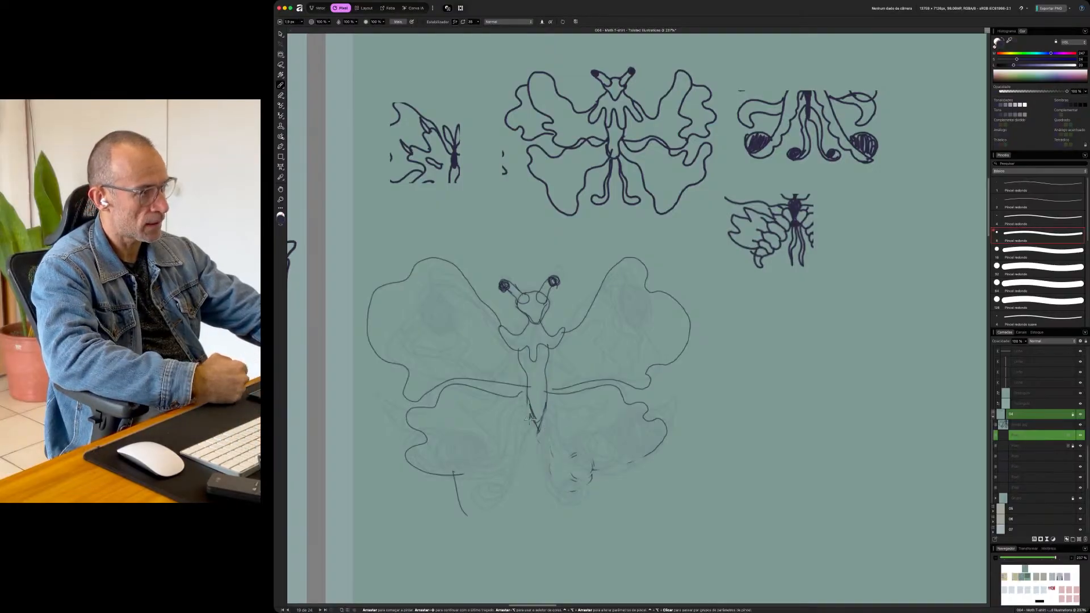
pyautogui.moveTo(511, 482)
pyautogui.mouseDown()
pyautogui.moveTo(491, 512)
pyautogui.moveTo(466, 517)
pyautogui.mouseUp()
pyautogui.moveTo(539, 416)
pyautogui.mouseDown()
pyautogui.moveTo(567, 497)
pyautogui.moveTo(585, 511)
pyautogui.moveTo(599, 508)
pyautogui.moveTo(608, 471)
pyautogui.moveTo(642, 454)
pyautogui.mouseUp()
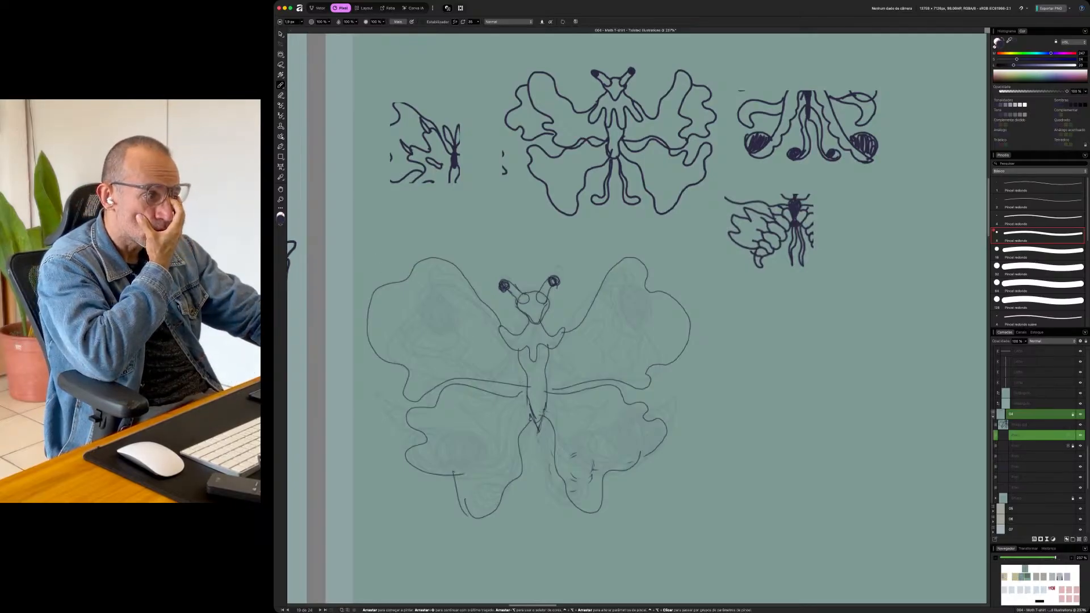
# - Add larger wavy outer contours to both upper wings, and finish each lower wing lobe with a large round spot cleared of inner strokes
pyautogui.moveTo(573, 328); pyautogui.dragTo(631, 249)
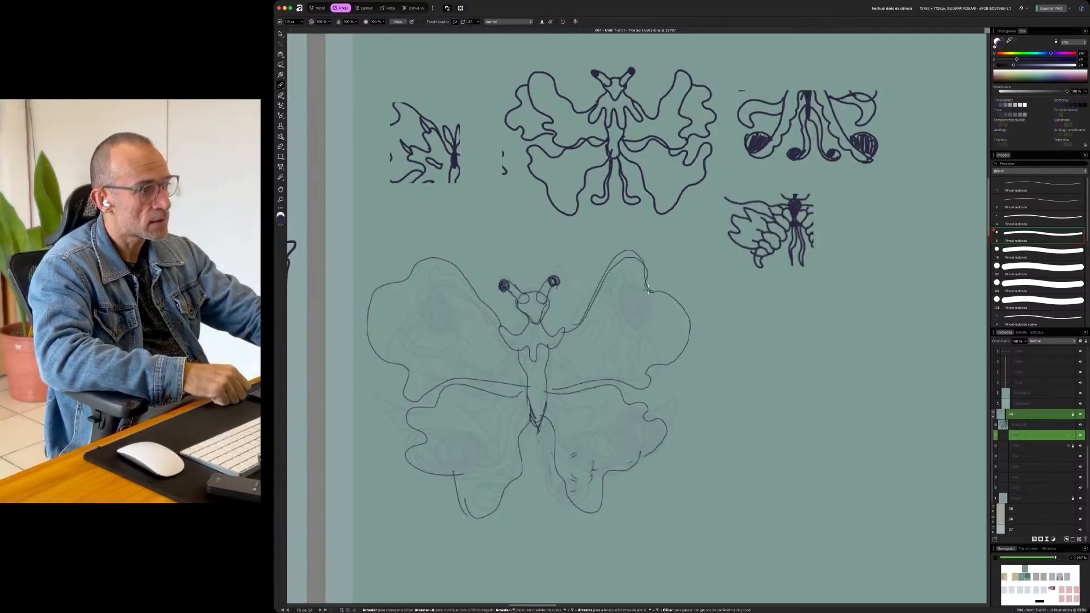
pyautogui.moveTo(629, 251); pyautogui.dragTo(653, 244)
pyautogui.moveTo(676, 289)
pyautogui.mouseDown()
pyautogui.moveTo(698, 299)
pyautogui.moveTo(698, 335)
pyautogui.moveTo(683, 352)
pyautogui.mouseUp()
pyautogui.moveTo(448, 259)
pyautogui.mouseDown()
pyautogui.moveTo(413, 244)
pyautogui.moveTo(406, 267)
pyautogui.moveTo(370, 282)
pyautogui.moveTo(356, 328)
pyautogui.moveTo(387, 361)
pyautogui.mouseUp()
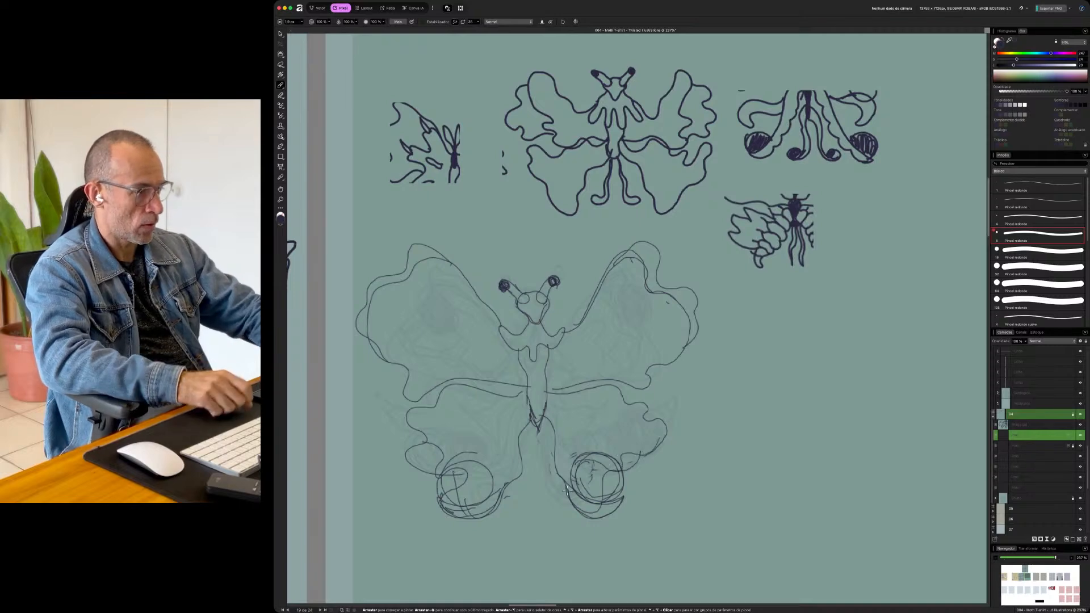
pyautogui.press('e')
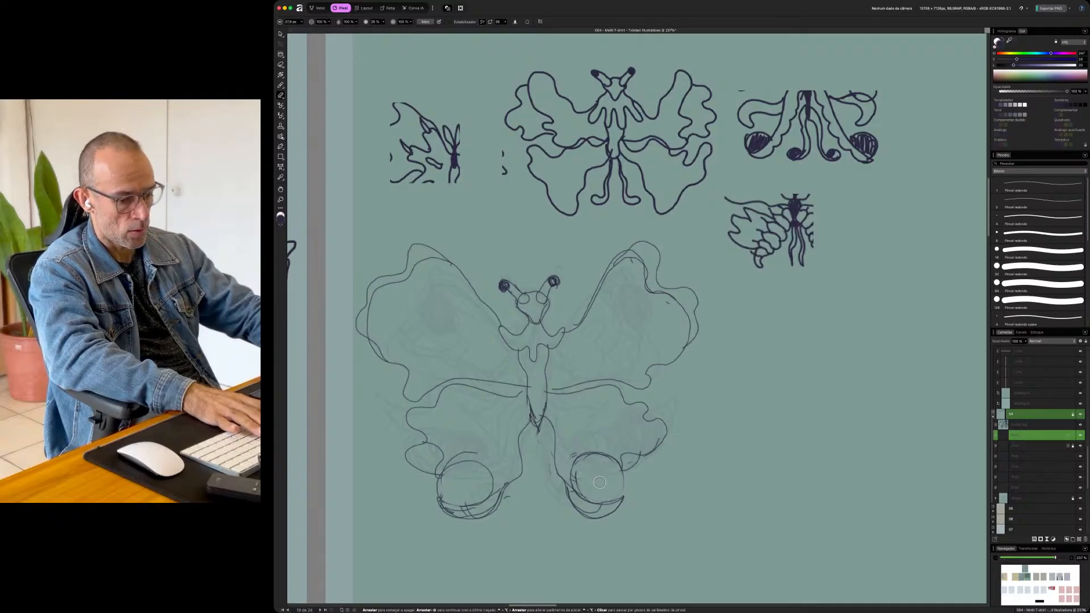
pyautogui.press('b')
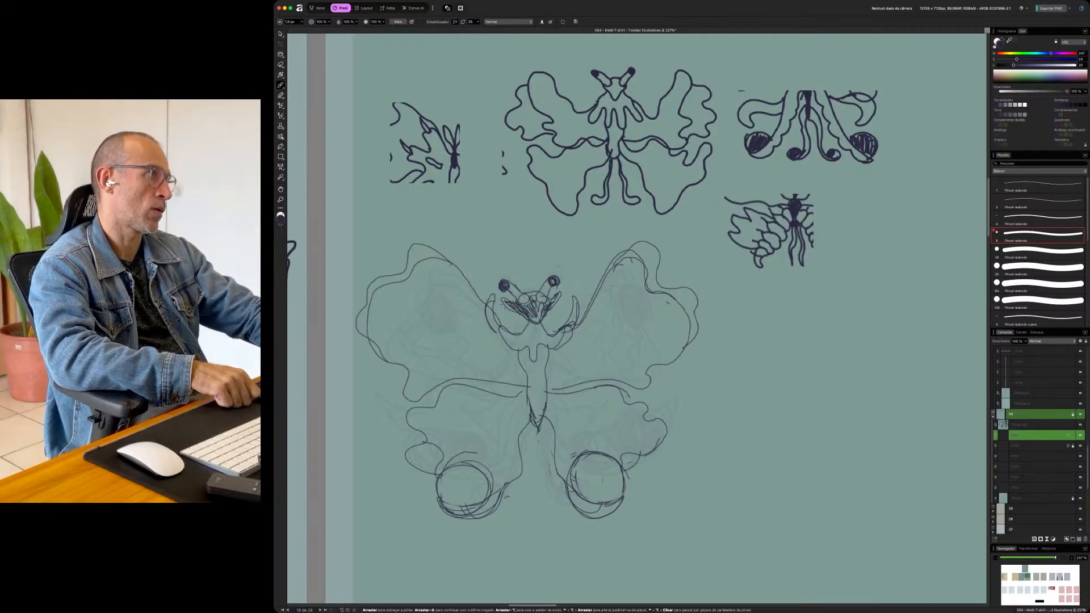
# - Undo the trial strokes on the head and collar, and retrace the left round spot and the abdomen tip
pyautogui.press('super+z')
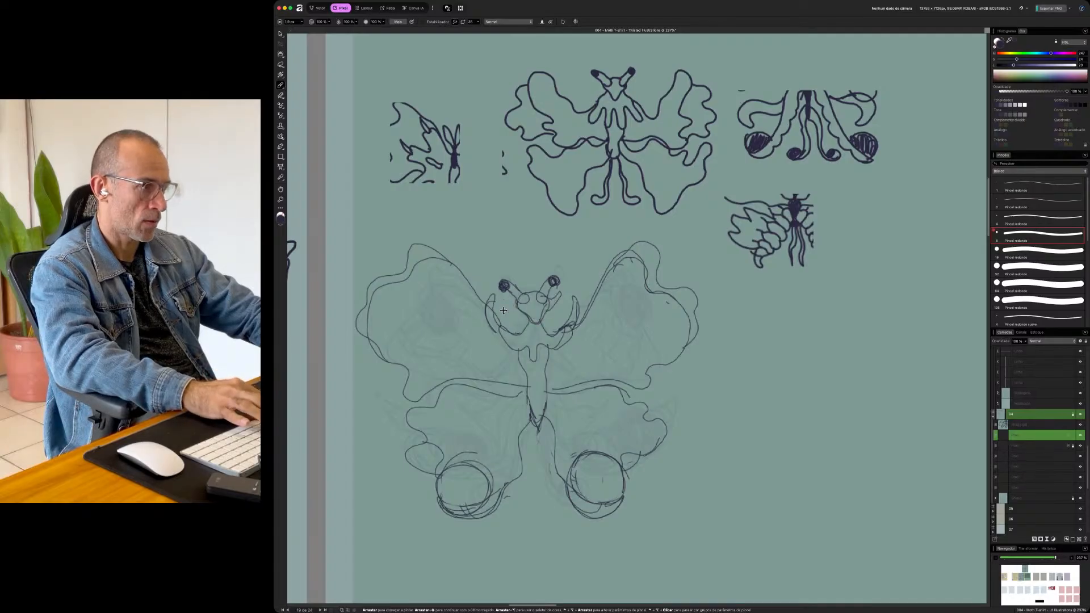
pyautogui.press('super+z')
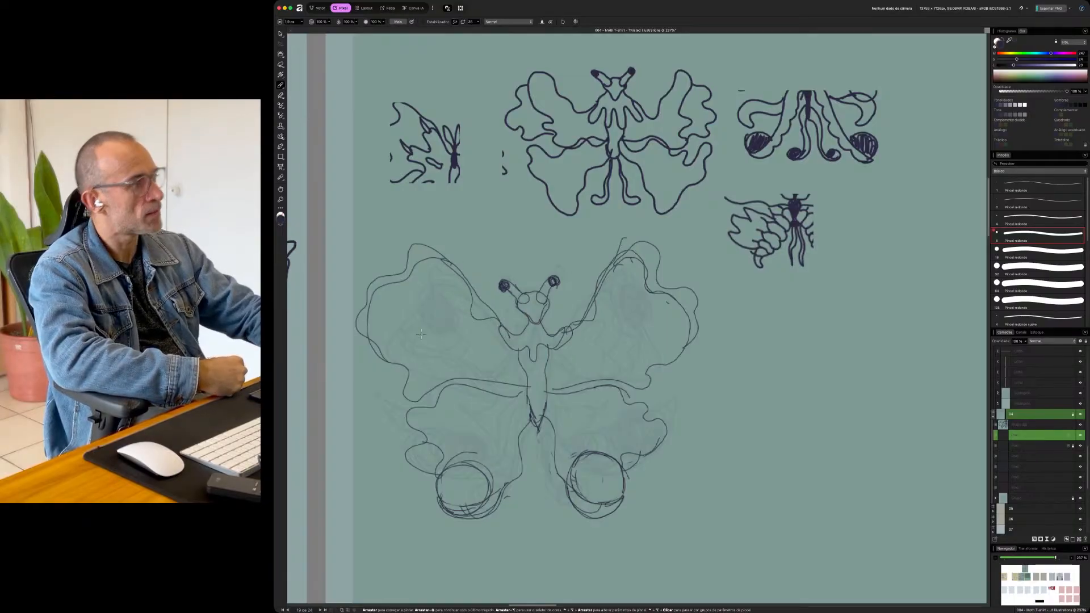
pyautogui.moveTo(479, 487); pyautogui.dragTo(433, 494)
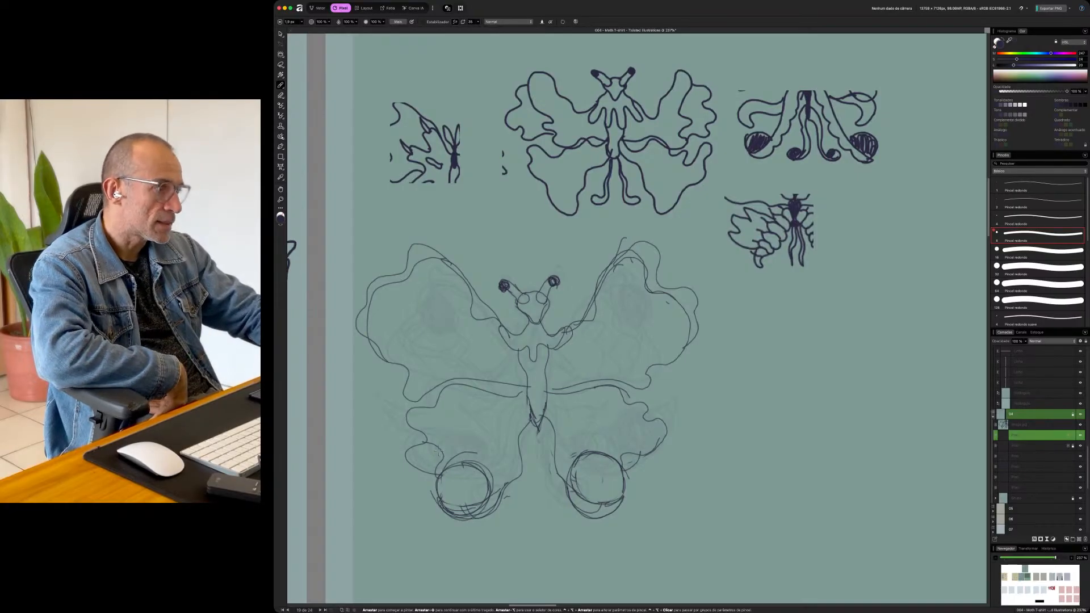
pyautogui.moveTo(528, 418); pyautogui.dragTo(537, 433)
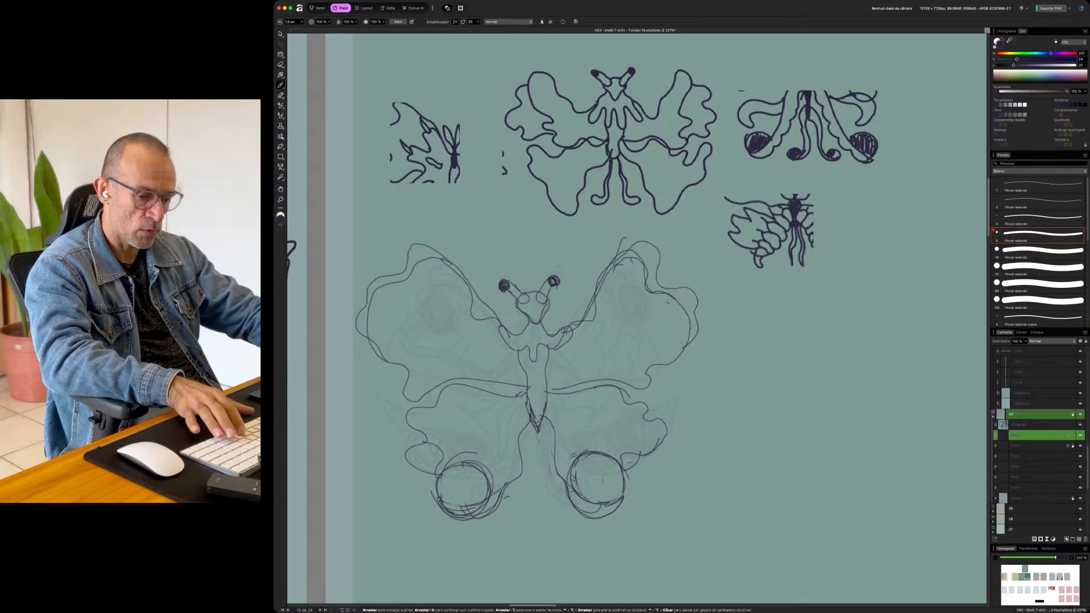
# - Lasso the right lower wing and scale it up outward and downward from the body
pyautogui.press('l')
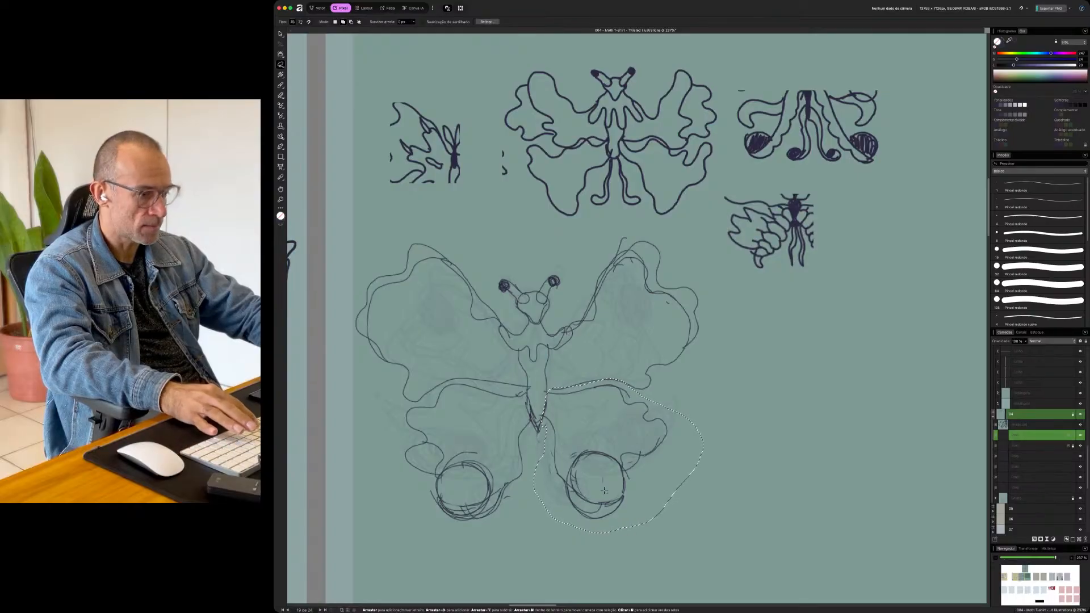
pyautogui.press('v')
pyautogui.moveTo(704, 534)
pyautogui.mouseDown()
pyautogui.moveTo(762, 573)
pyautogui.moveTo(749, 565)
pyautogui.mouseUp()
pyautogui.moveTo(651, 492); pyautogui.dragTo(652, 488)
pyautogui.moveTo(638, 569); pyautogui.dragTo(639, 551)
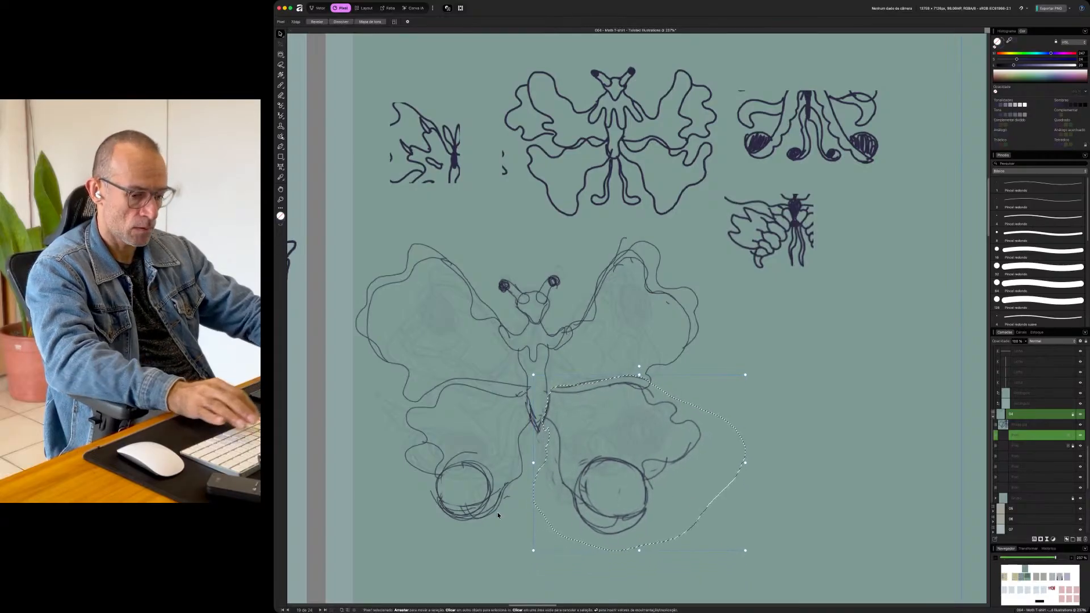
# - Lasso the left lower wing and enlarge it outward and downward to balance the right one
pyautogui.press('l')
pyautogui.moveTo(502, 520)
pyautogui.mouseDown()
pyautogui.moveTo(404, 480)
pyautogui.moveTo(390, 407)
pyautogui.moveTo(478, 379)
pyautogui.moveTo(528, 396)
pyautogui.moveTo(528, 431)
pyautogui.mouseUp()
pyautogui.press('super+d')
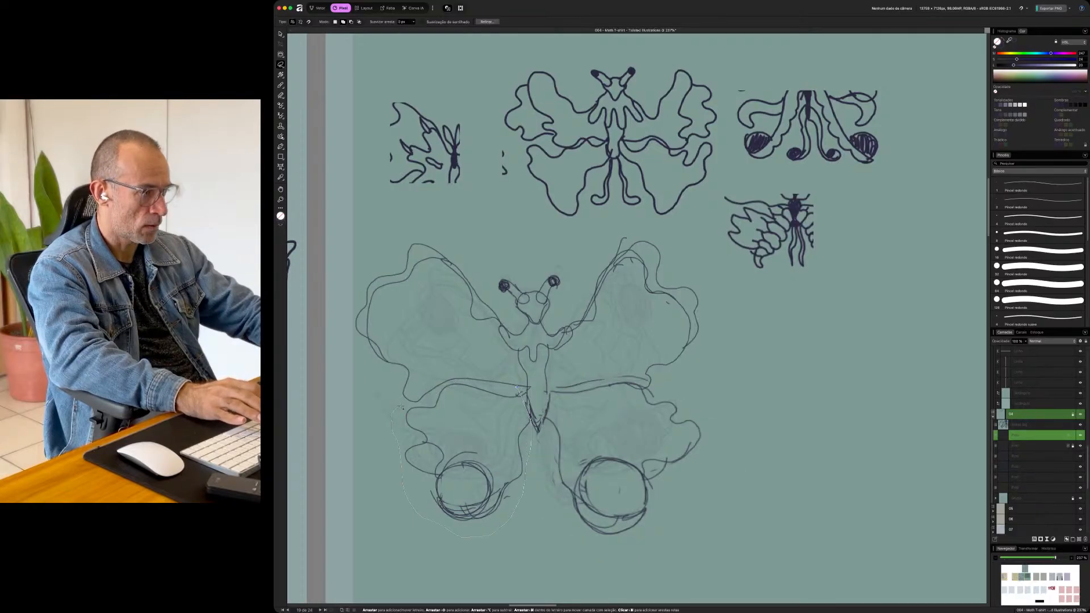
pyautogui.press('v')
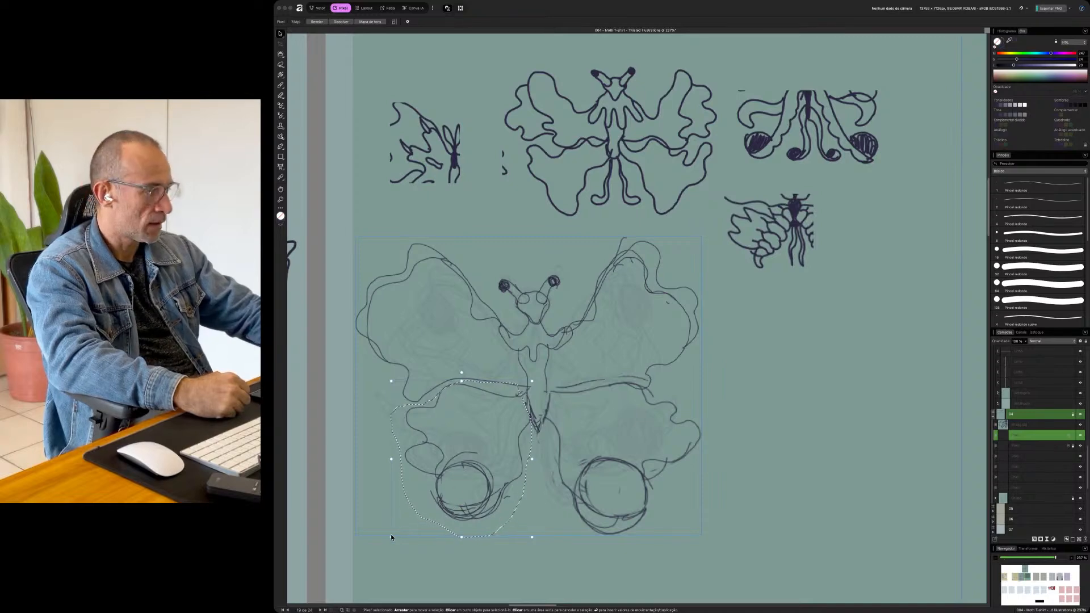
pyautogui.moveTo(391, 537); pyautogui.dragTo(365, 557)
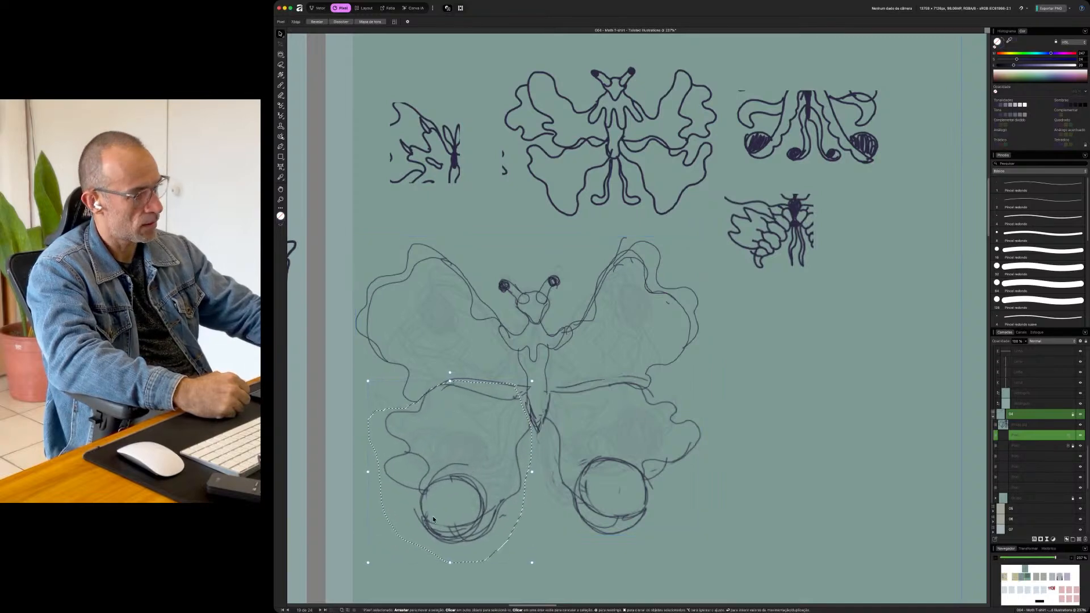
pyautogui.moveTo(368, 469)
pyautogui.mouseDown()
pyautogui.moveTo(357, 460)
pyautogui.moveTo(362, 473)
pyautogui.mouseUp()
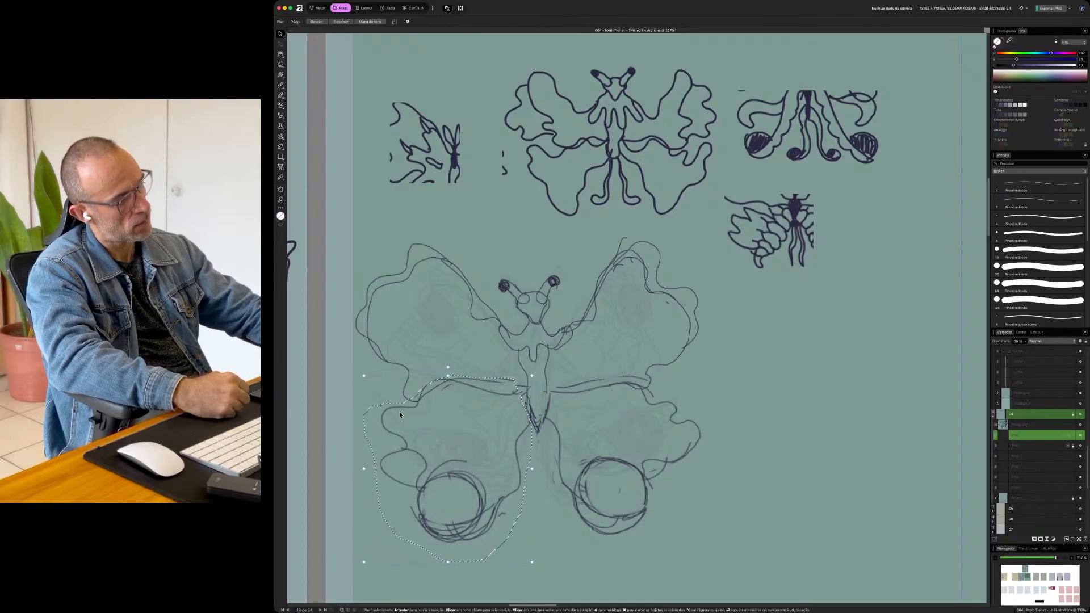
# - Lasso the left upper wing, shift and enlarge it upward and outward against the body, and clear the selection
pyautogui.press('l')
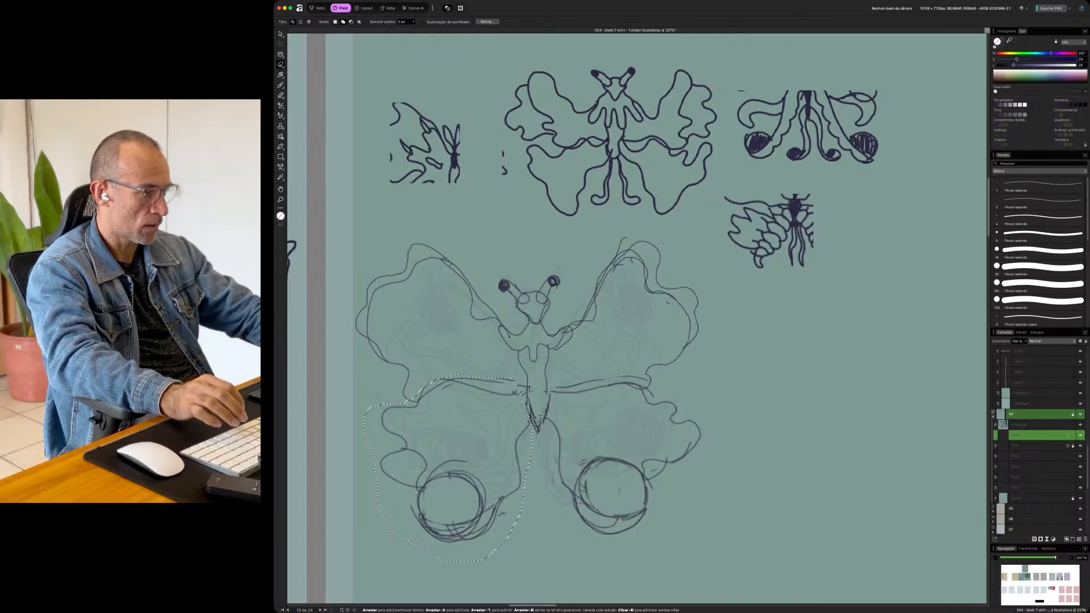
pyautogui.press('super+d')
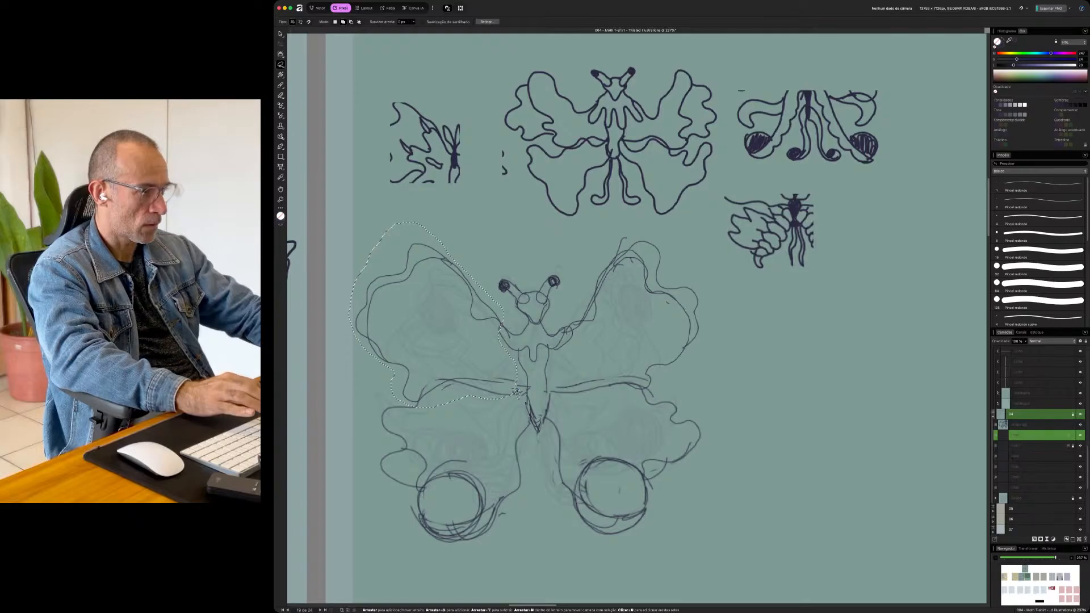
pyautogui.press('v')
pyautogui.hotkey('shift', 'Up')
pyautogui.hotkey('shift', 'Up')
pyautogui.hotkey('shift', 'Up')
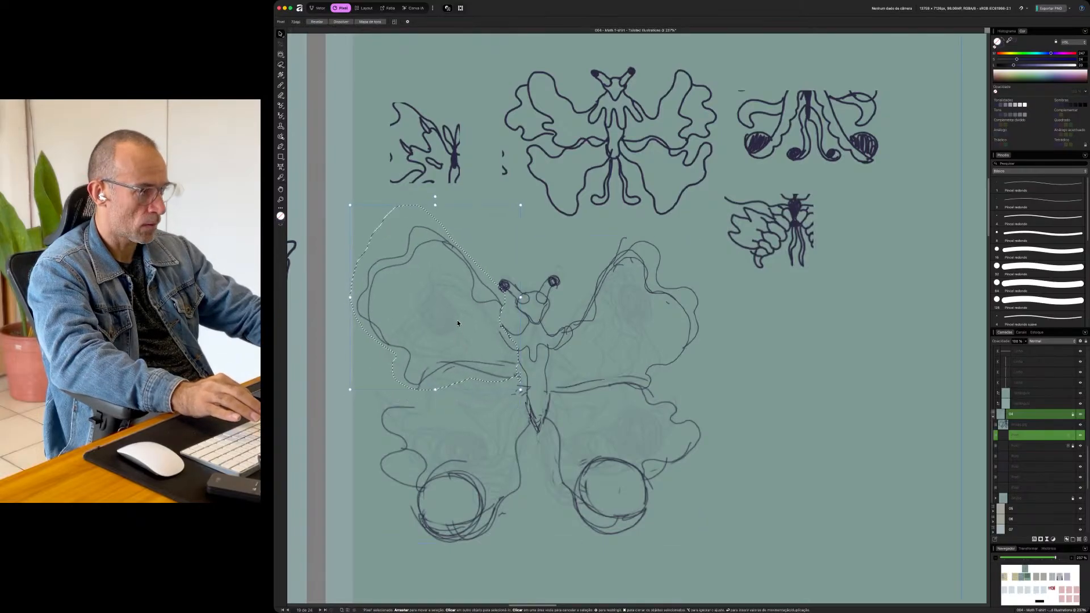
pyautogui.moveTo(516, 208); pyautogui.dragTo(549, 200)
pyautogui.moveTo(470, 268); pyautogui.dragTo(453, 278)
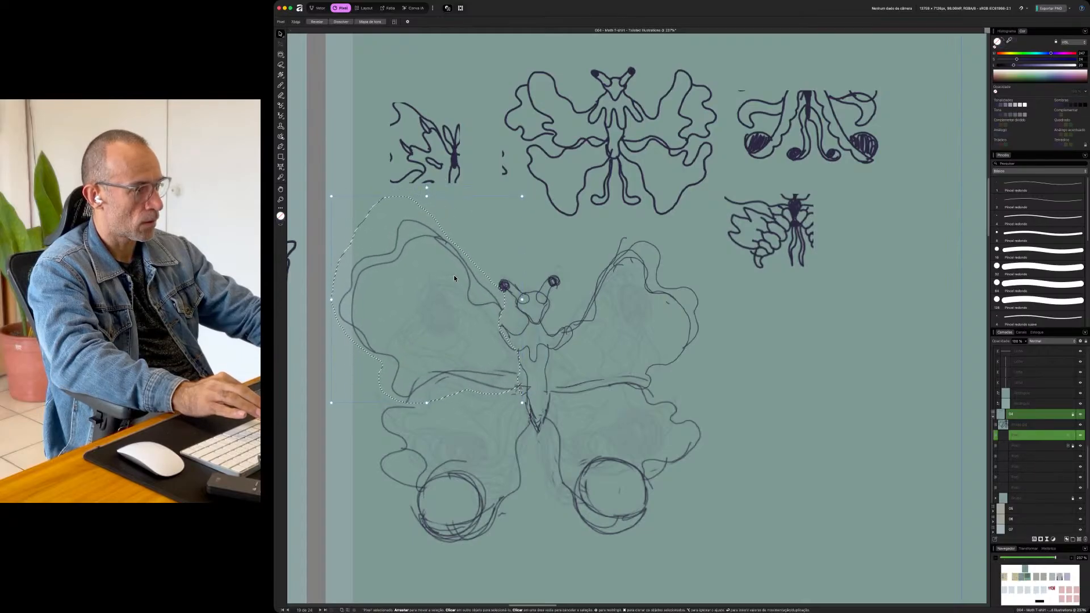
pyautogui.press('super+d')
pyautogui.press('l')
pyautogui.press('v')
pyautogui.click(567, 311)
# - Lasso the right upper wing, target the clean line layer, and enlarge the wing upward and outward to match the left one
pyautogui.press('l')
pyautogui.moveTo(576, 297); pyautogui.dragTo(572, 309)
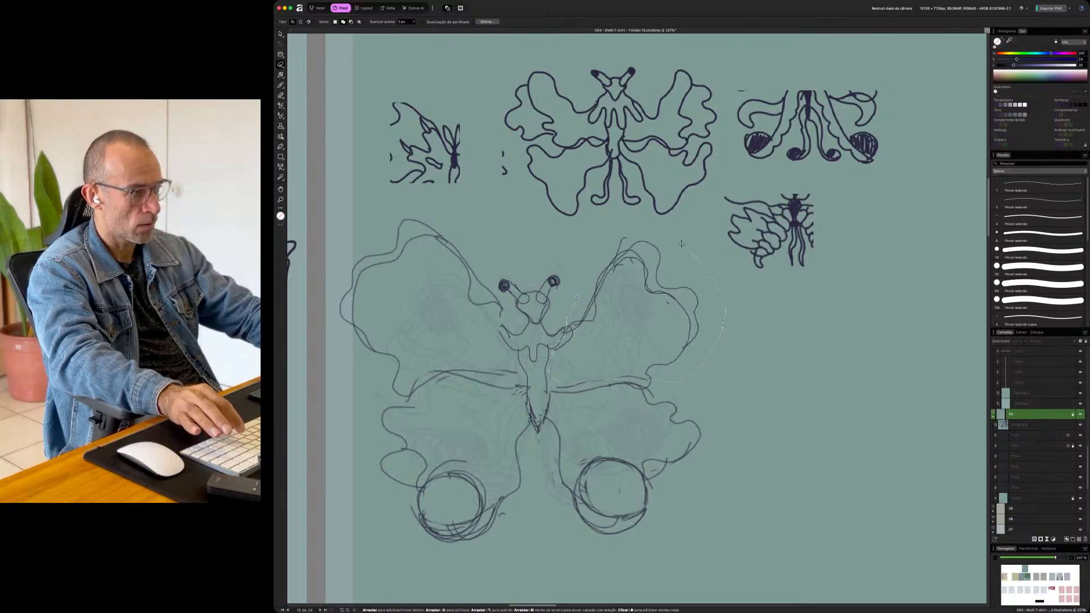
pyautogui.moveTo(575, 303); pyautogui.dragTo(577, 296)
pyautogui.press('v')
pyautogui.press('l')
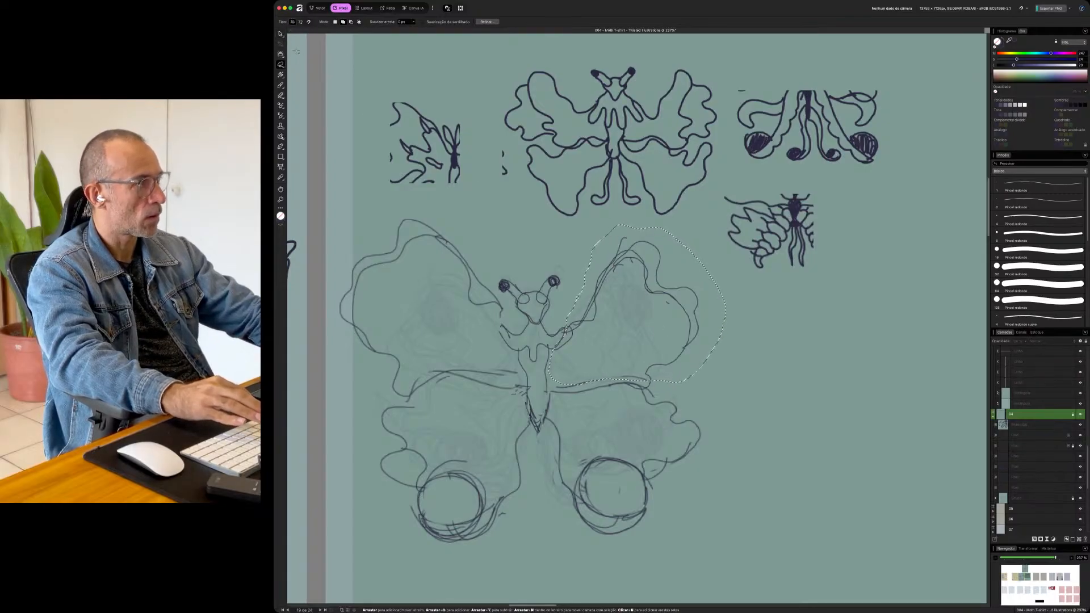
pyautogui.click(281, 34)
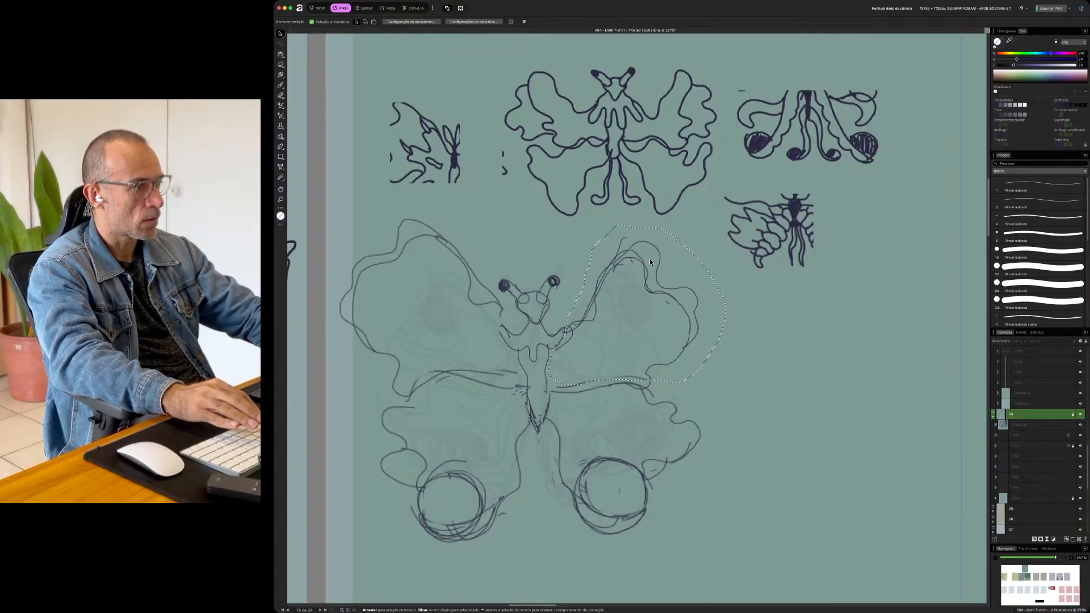
pyautogui.moveTo(649, 266); pyautogui.dragTo(640, 287)
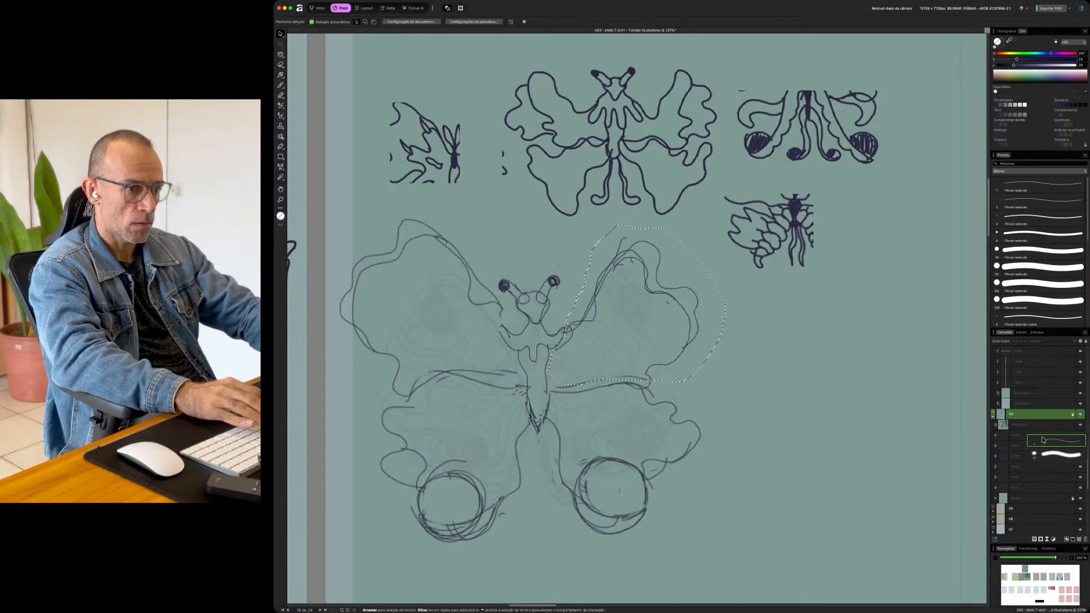
pyautogui.click(1016, 435)
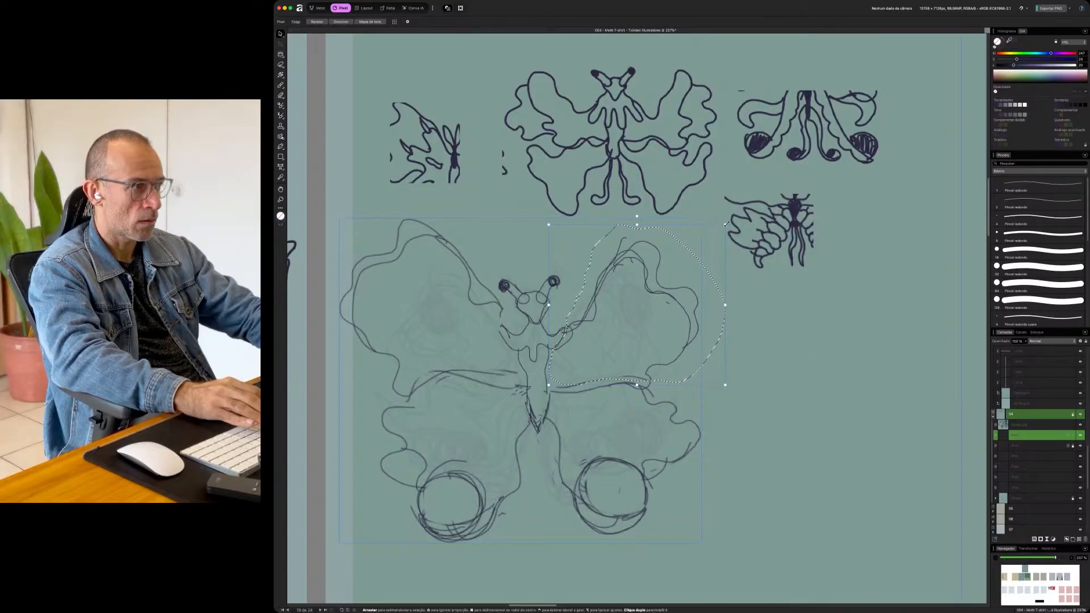
pyautogui.moveTo(728, 225); pyautogui.dragTo(752, 202)
pyautogui.moveTo(698, 261); pyautogui.dragTo(692, 266)
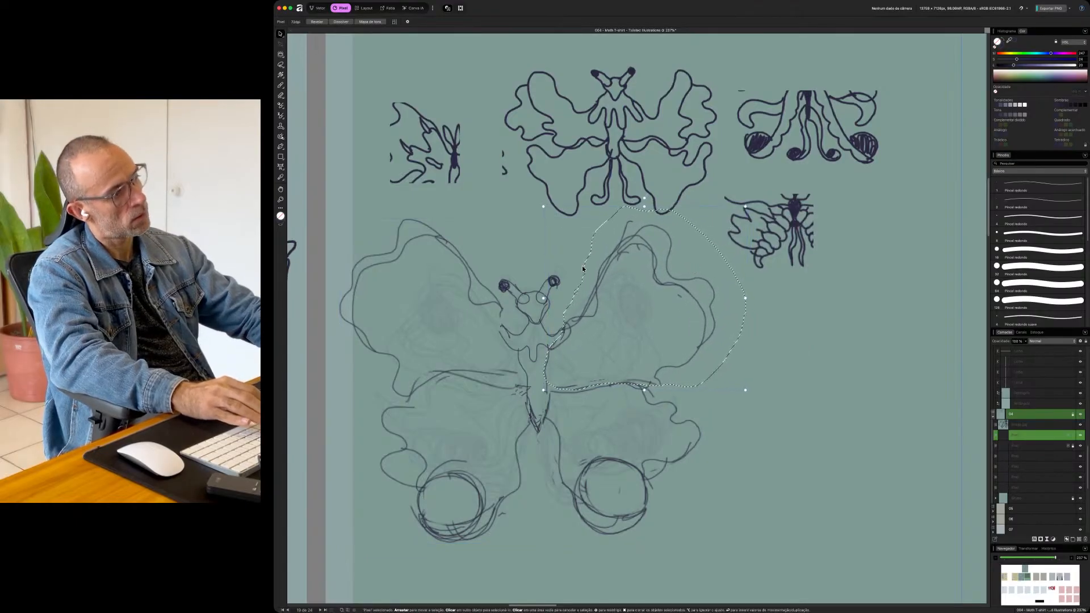
# - Lasso the head and antennae, enlarge them upward from the body with a slight rotation, and clear the selection
pyautogui.press('l')
pyautogui.moveTo(510, 267)
pyautogui.mouseDown()
pyautogui.moveTo(554, 267)
pyautogui.moveTo(559, 289)
pyautogui.moveTo(540, 325)
pyautogui.moveTo(504, 299)
pyautogui.moveTo(509, 267)
pyautogui.mouseUp()
pyautogui.moveTo(561, 295); pyautogui.dragTo(543, 311)
pyautogui.moveTo(506, 265); pyautogui.dragTo(554, 258)
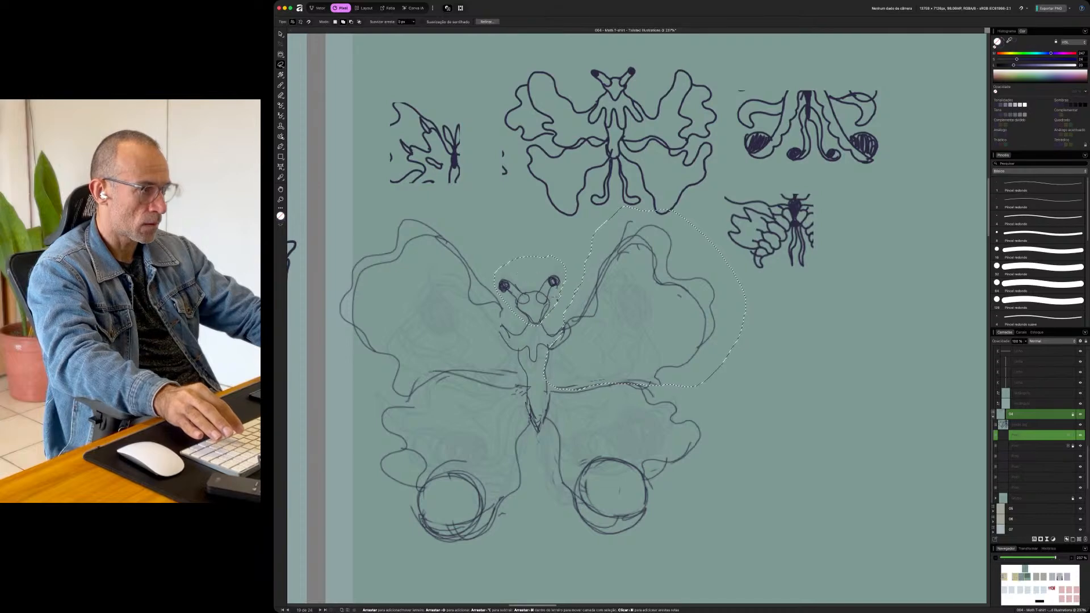
pyautogui.press('super+d')
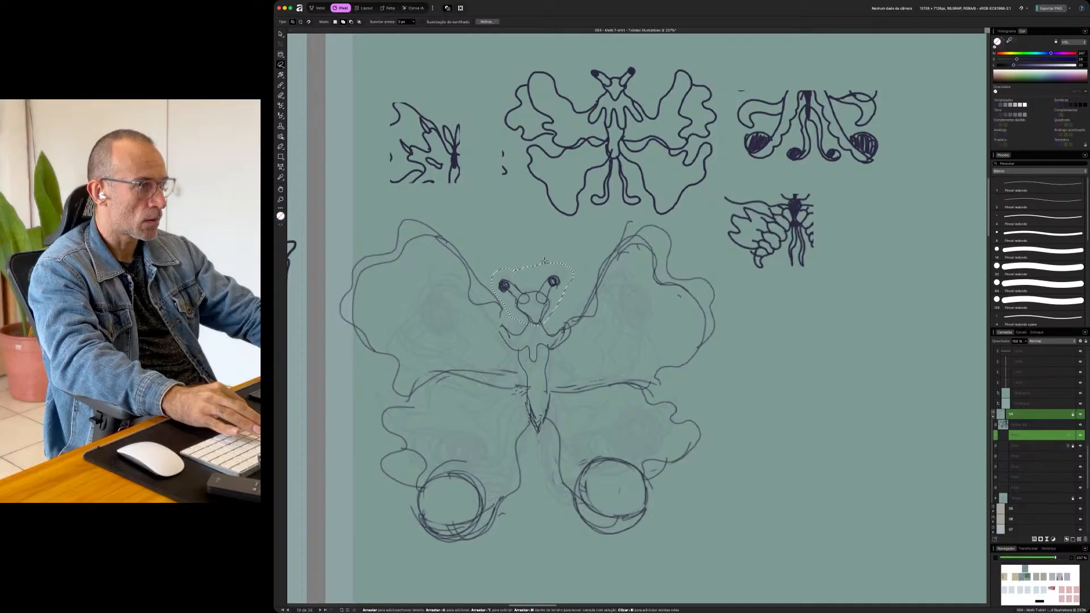
pyautogui.press('v')
pyautogui.moveTo(574, 260); pyautogui.dragTo(600, 243)
pyautogui.moveTo(554, 282); pyautogui.dragTo(543, 281)
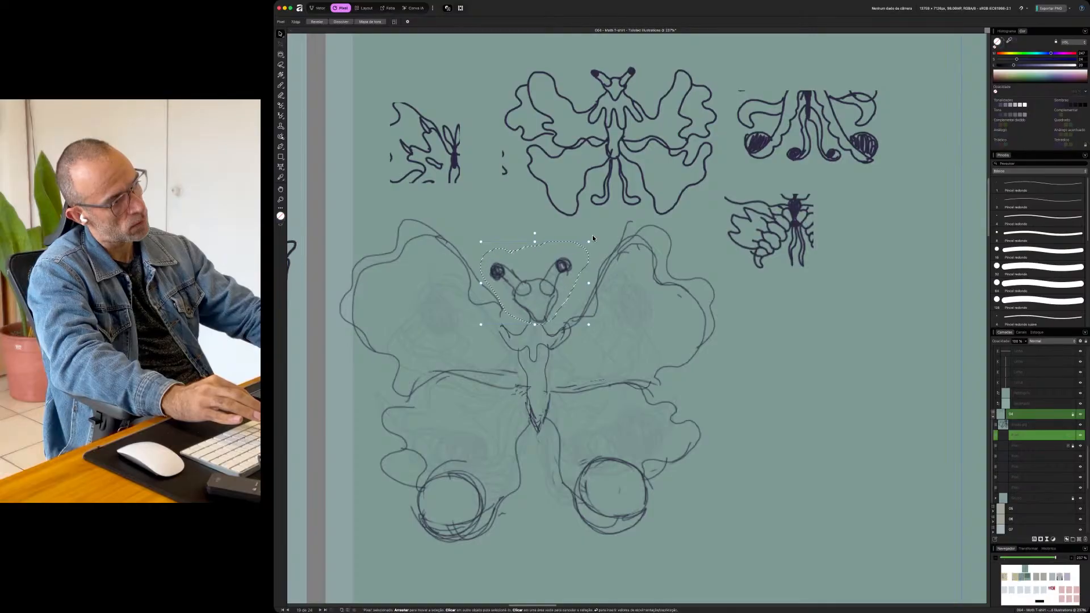
pyautogui.moveTo(591, 238); pyautogui.dragTo(599, 239)
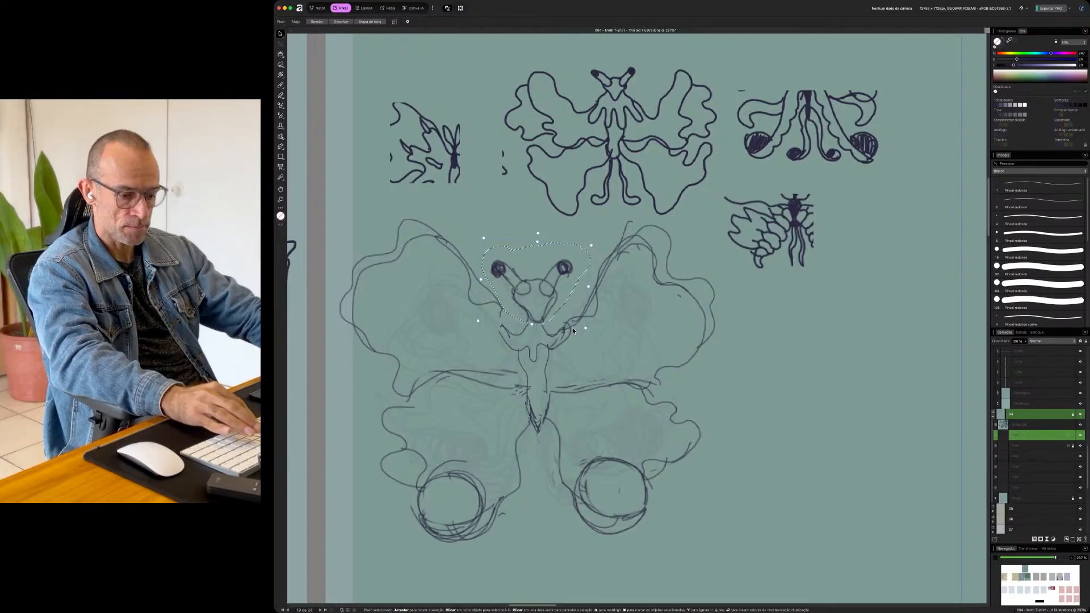
pyautogui.press('super+d')
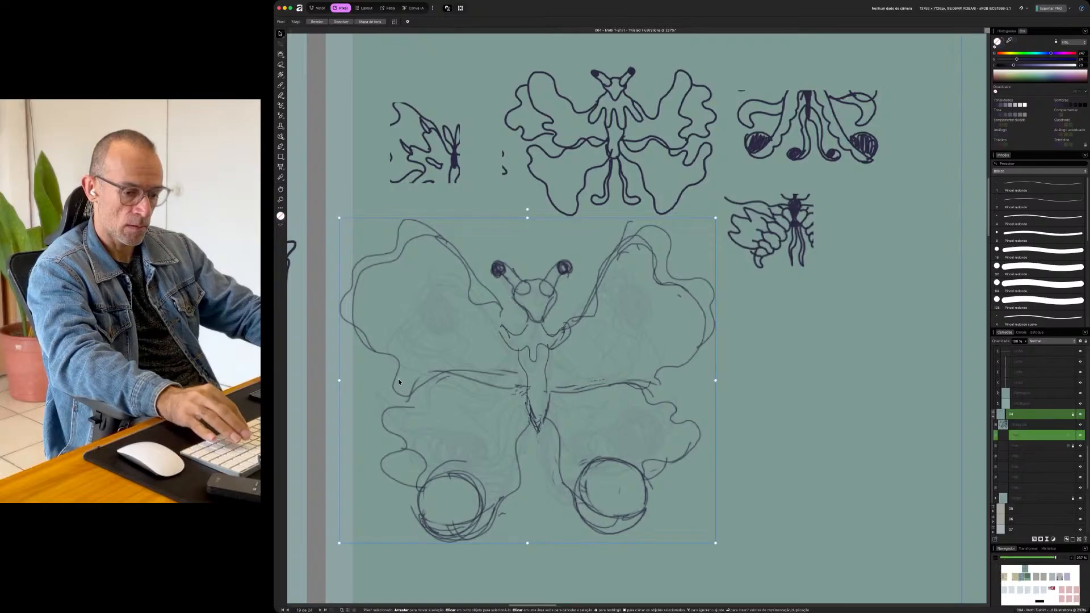
# - Brush over the seams between the upper and lower wings and retrace the lower wings' outer edges around the circles
pyautogui.press('b')
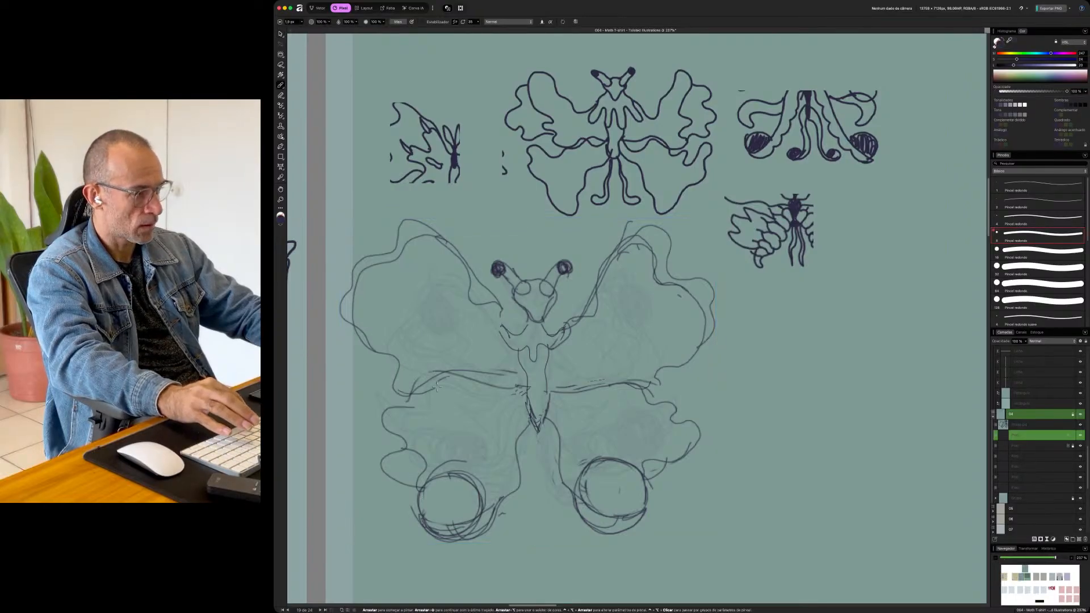
pyautogui.moveTo(566, 382); pyautogui.dragTo(659, 381)
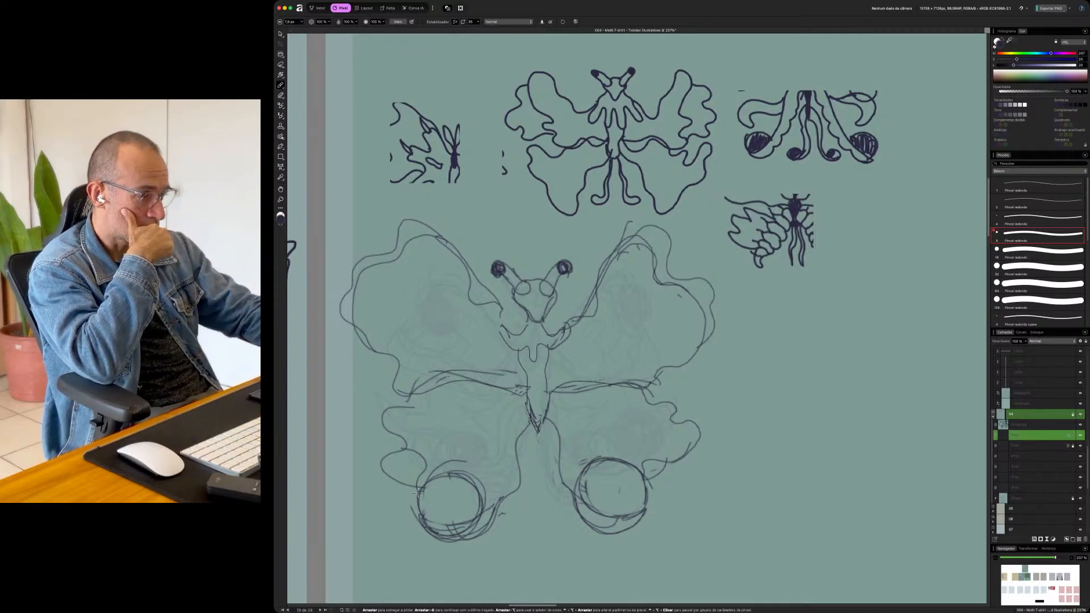
pyautogui.moveTo(425, 469)
pyautogui.mouseDown()
pyautogui.moveTo(443, 462)
pyautogui.moveTo(413, 470)
pyautogui.moveTo(431, 451)
pyautogui.moveTo(379, 457)
pyautogui.moveTo(387, 414)
pyautogui.moveTo(417, 398)
pyautogui.mouseUp()
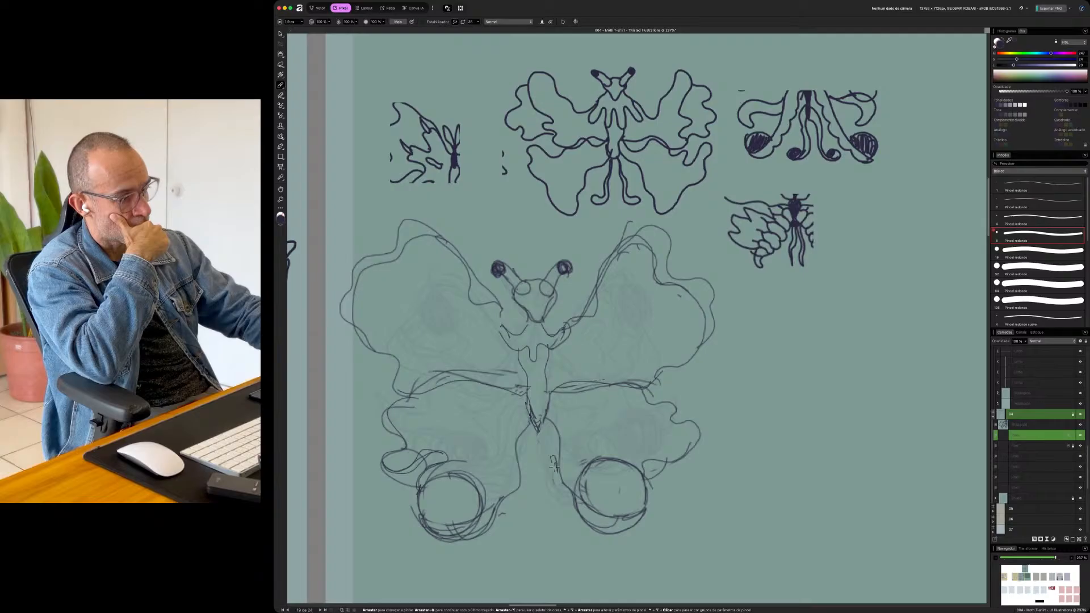
pyautogui.moveTo(572, 499)
pyautogui.mouseDown()
pyautogui.moveTo(602, 542)
pyautogui.moveTo(582, 504)
pyautogui.mouseUp()
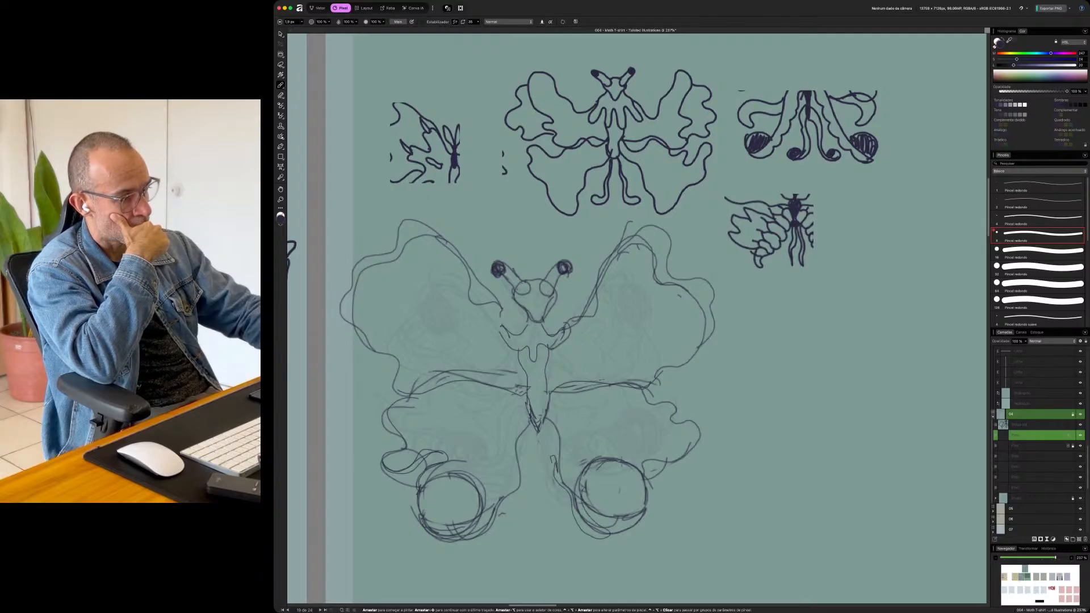
pyautogui.moveTo(651, 482)
pyautogui.mouseDown()
pyautogui.moveTo(644, 454)
pyautogui.moveTo(675, 461)
pyautogui.moveTo(698, 446)
pyautogui.mouseUp()
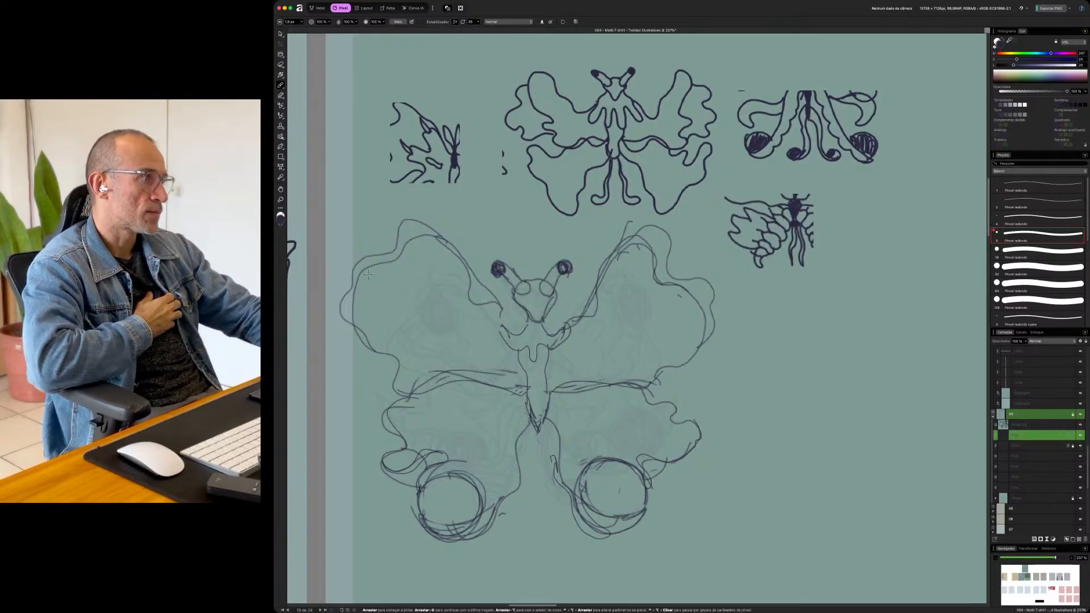
# - Sketch loose rounded lobes along the outer edges of both upper wings, starting with the left wing
pyautogui.moveTo(440, 235)
pyautogui.mouseDown()
pyautogui.moveTo(406, 241)
pyautogui.moveTo(418, 262)
pyautogui.mouseUp()
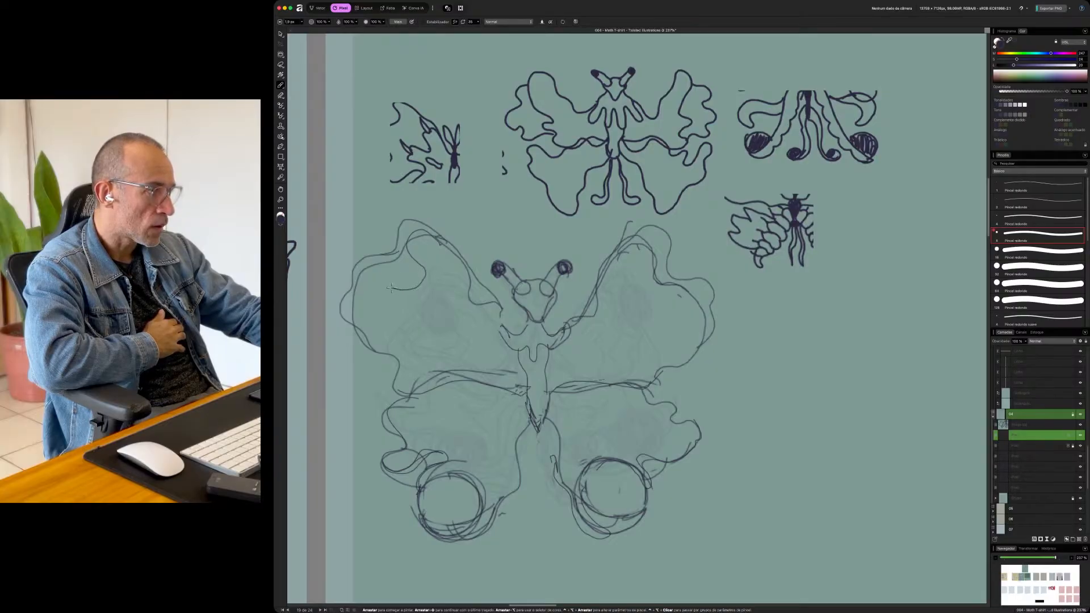
pyautogui.moveTo(414, 220)
pyautogui.mouseDown()
pyautogui.moveTo(438, 241)
pyautogui.moveTo(429, 273)
pyautogui.moveTo(399, 248)
pyautogui.mouseUp()
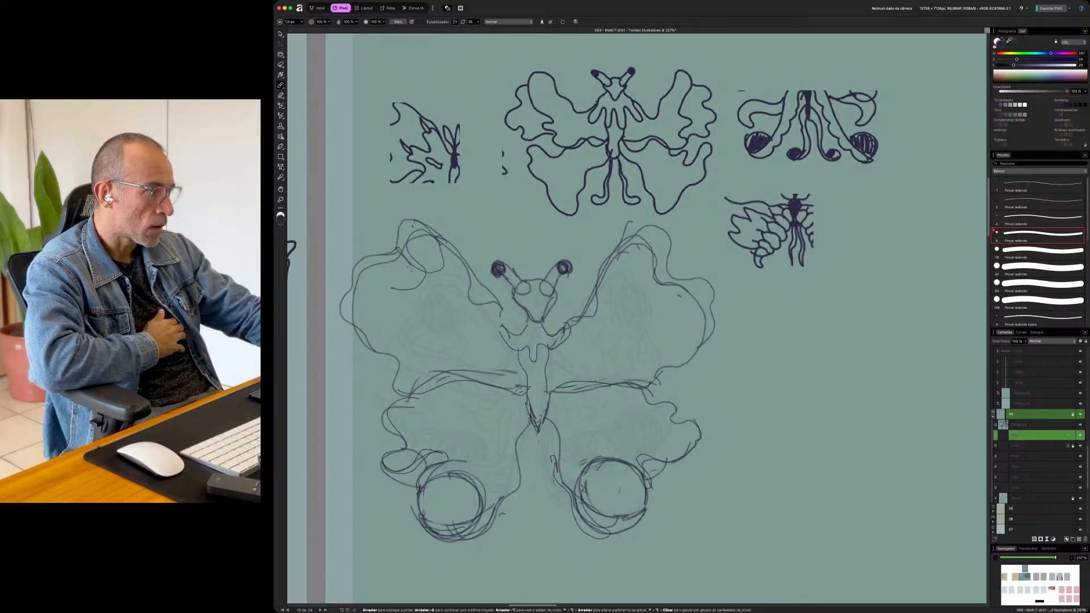
pyautogui.moveTo(411, 302)
pyautogui.mouseDown()
pyautogui.moveTo(366, 281)
pyautogui.moveTo(361, 266)
pyautogui.moveTo(381, 254)
pyautogui.moveTo(349, 264)
pyautogui.moveTo(377, 293)
pyautogui.moveTo(362, 288)
pyautogui.moveTo(344, 308)
pyautogui.moveTo(366, 328)
pyautogui.moveTo(407, 324)
pyautogui.moveTo(380, 292)
pyautogui.moveTo(395, 333)
pyautogui.moveTo(428, 350)
pyautogui.moveTo(418, 368)
pyautogui.moveTo(386, 371)
pyautogui.moveTo(380, 357)
pyautogui.moveTo(415, 340)
pyautogui.moveTo(392, 338)
pyautogui.moveTo(377, 353)
pyautogui.moveTo(392, 333)
pyautogui.moveTo(393, 369)
pyautogui.mouseUp()
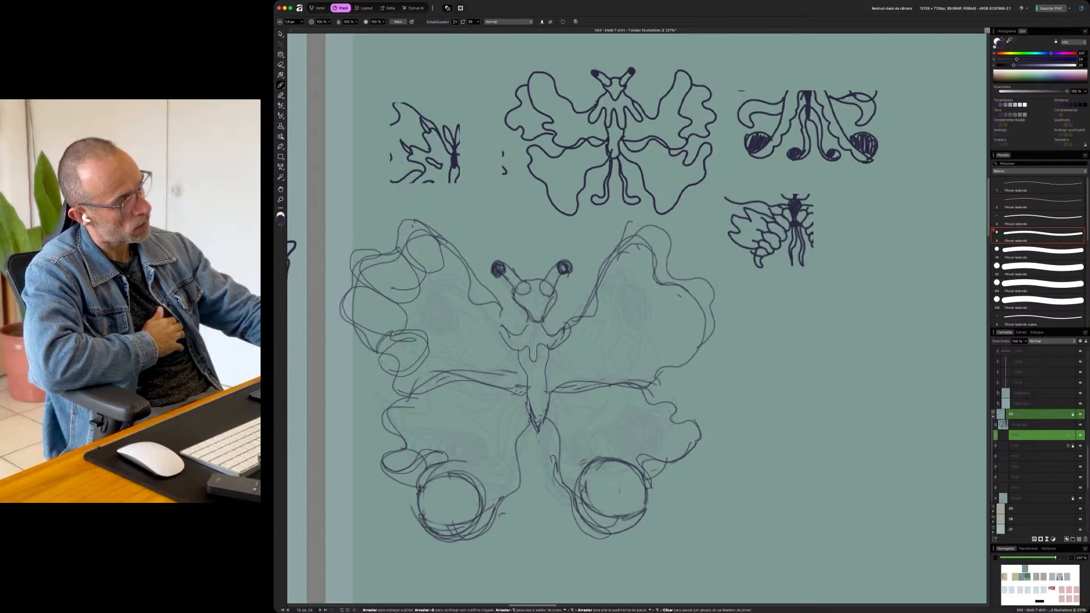
pyautogui.moveTo(639, 230)
pyautogui.mouseDown()
pyautogui.moveTo(646, 293)
pyautogui.moveTo(681, 261)
pyautogui.moveTo(701, 266)
pyautogui.moveTo(711, 290)
pyautogui.mouseUp()
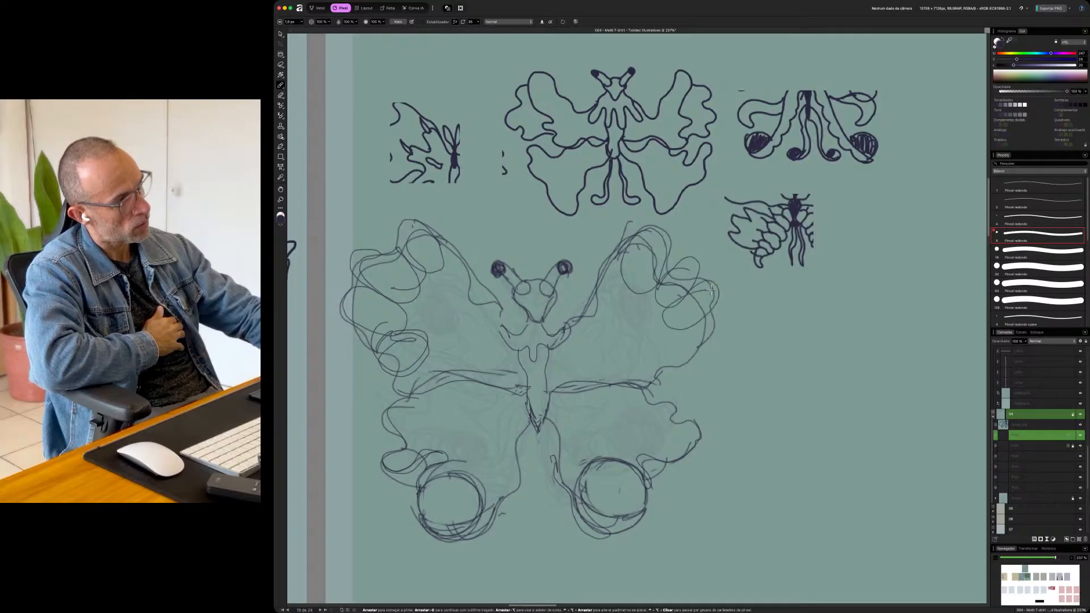
pyautogui.moveTo(678, 329)
pyautogui.mouseDown()
pyautogui.moveTo(711, 325)
pyautogui.moveTo(664, 357)
pyautogui.moveTo(719, 328)
pyautogui.mouseUp()
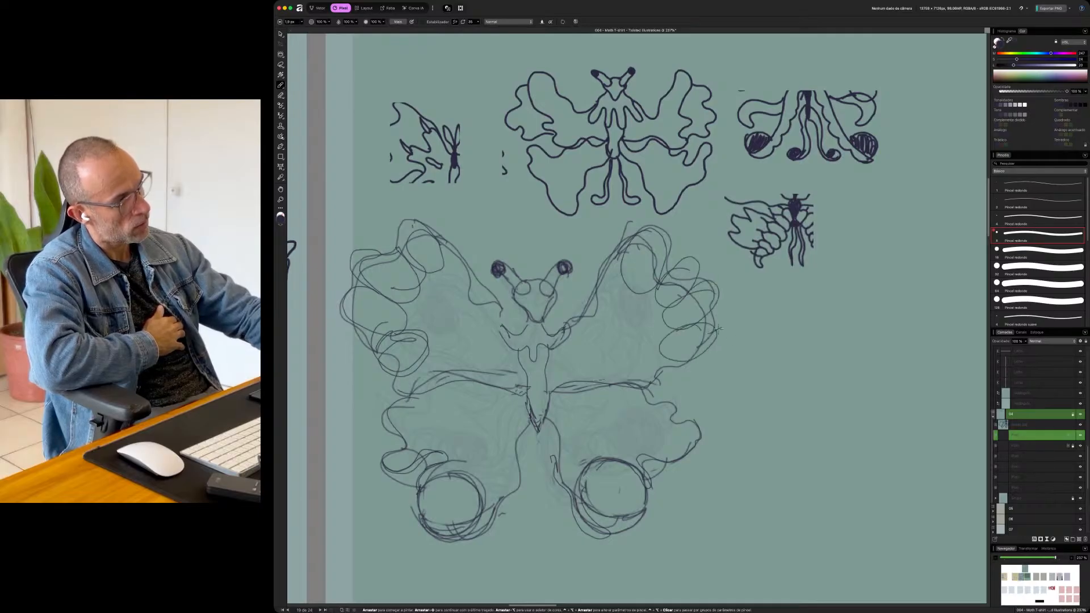
# - Add short guide lines radiating outward through the lobes of both upper wings
pyautogui.moveTo(654, 242); pyautogui.dragTo(666, 220)
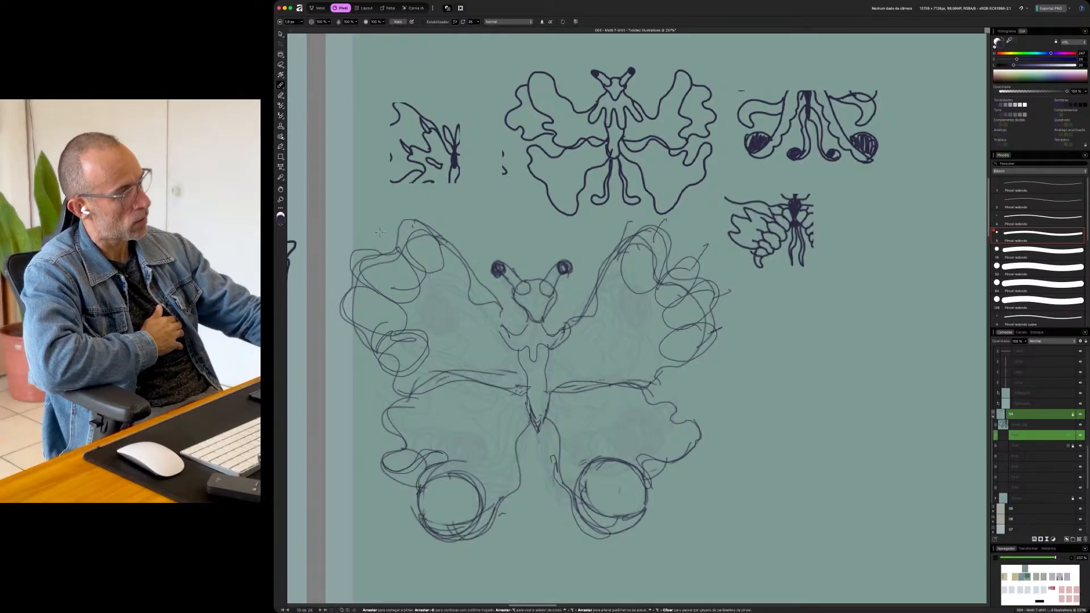
pyautogui.moveTo(420, 233); pyautogui.dragTo(398, 207)
pyautogui.moveTo(357, 256); pyautogui.dragTo(340, 243)
pyautogui.moveTo(359, 294)
pyautogui.mouseDown()
pyautogui.moveTo(335, 294)
pyautogui.moveTo(345, 332)
pyautogui.mouseUp()
pyautogui.moveTo(399, 355)
pyautogui.mouseDown()
pyautogui.moveTo(377, 369)
pyautogui.moveTo(427, 370)
pyautogui.moveTo(419, 387)
pyautogui.mouseUp()
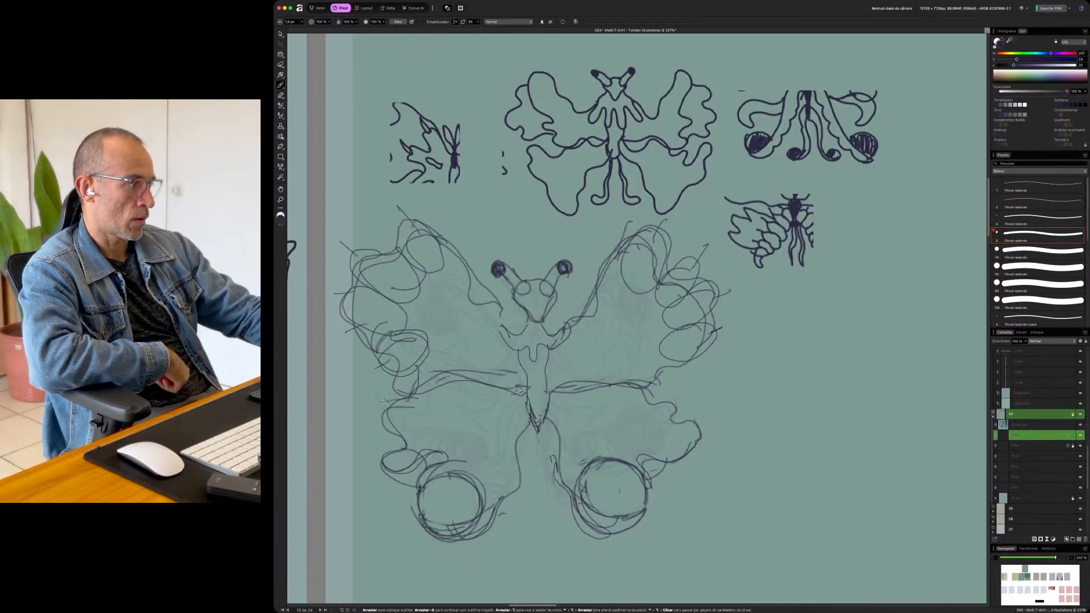
# - Extend both upper wings with drooping lobes at their lower outer corners and rounded loops at their upper tips
pyautogui.moveTo(356, 409); pyautogui.dragTo(377, 363)
pyautogui.moveTo(674, 366); pyautogui.dragTo(708, 402)
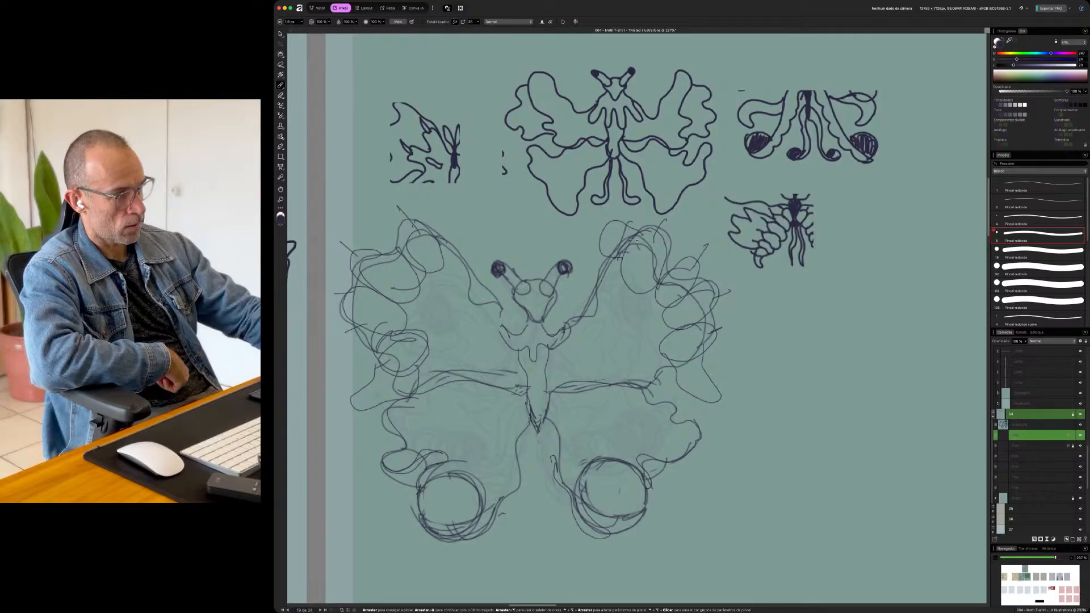
pyautogui.moveTo(658, 230); pyautogui.dragTo(603, 235)
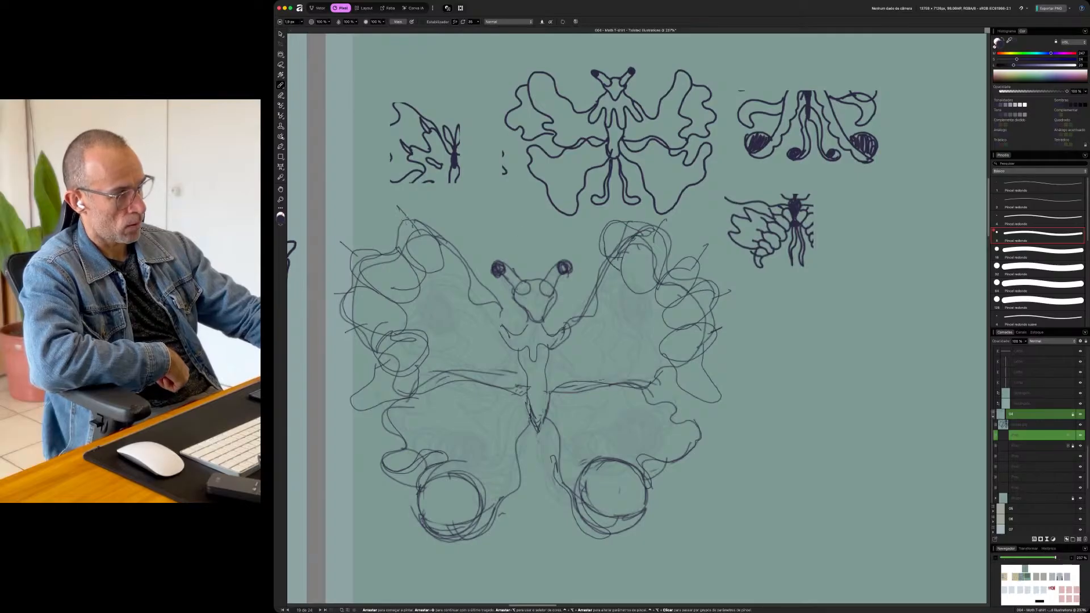
pyautogui.moveTo(465, 248)
pyautogui.mouseDown()
pyautogui.moveTo(427, 219)
pyautogui.moveTo(462, 256)
pyautogui.mouseUp()
pyautogui.moveTo(618, 215)
pyautogui.mouseDown()
pyautogui.moveTo(616, 258)
pyautogui.moveTo(648, 240)
pyautogui.moveTo(703, 297)
pyautogui.mouseUp()
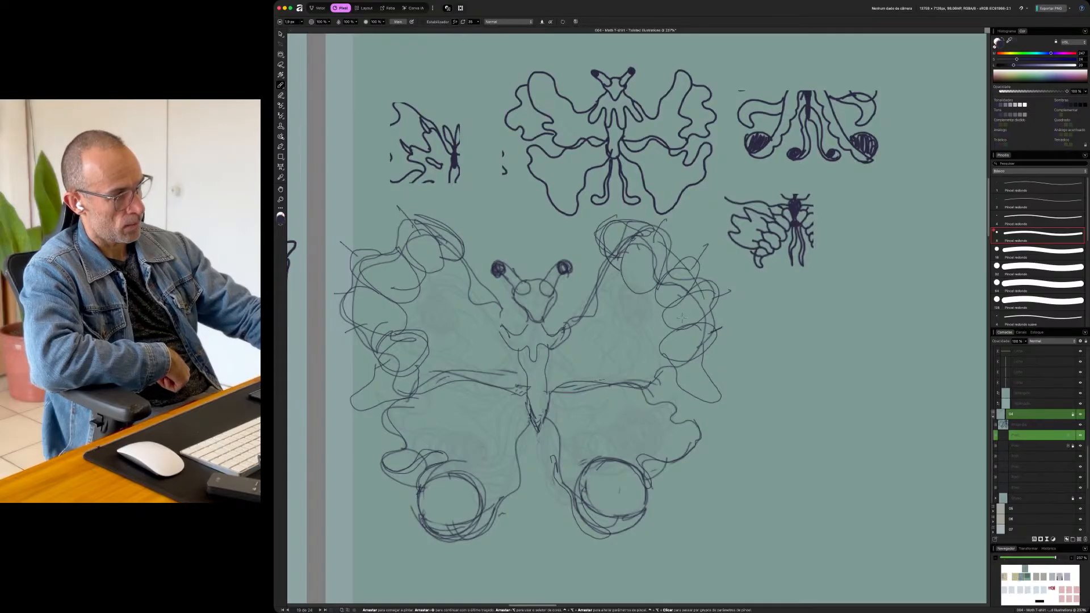
pyautogui.moveTo(357, 369)
pyautogui.mouseDown()
pyautogui.moveTo(384, 356)
pyautogui.moveTo(347, 392)
pyautogui.mouseUp()
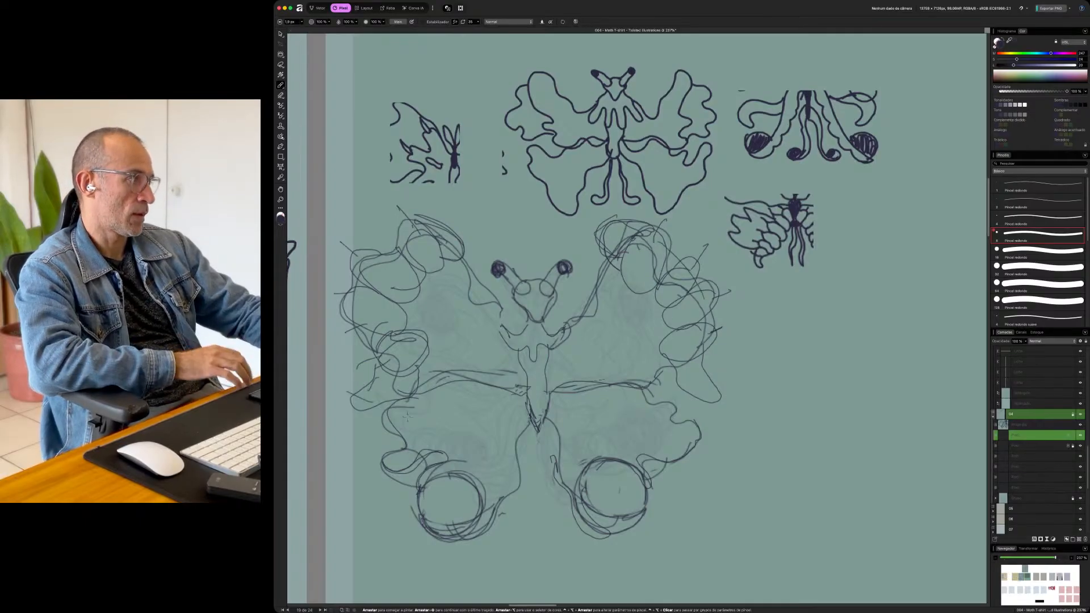
# - Reinforce the left wing seam and shoulder, and draw a wavy inner contour inside each upper wing near the body
pyautogui.moveTo(523, 386); pyautogui.dragTo(484, 397)
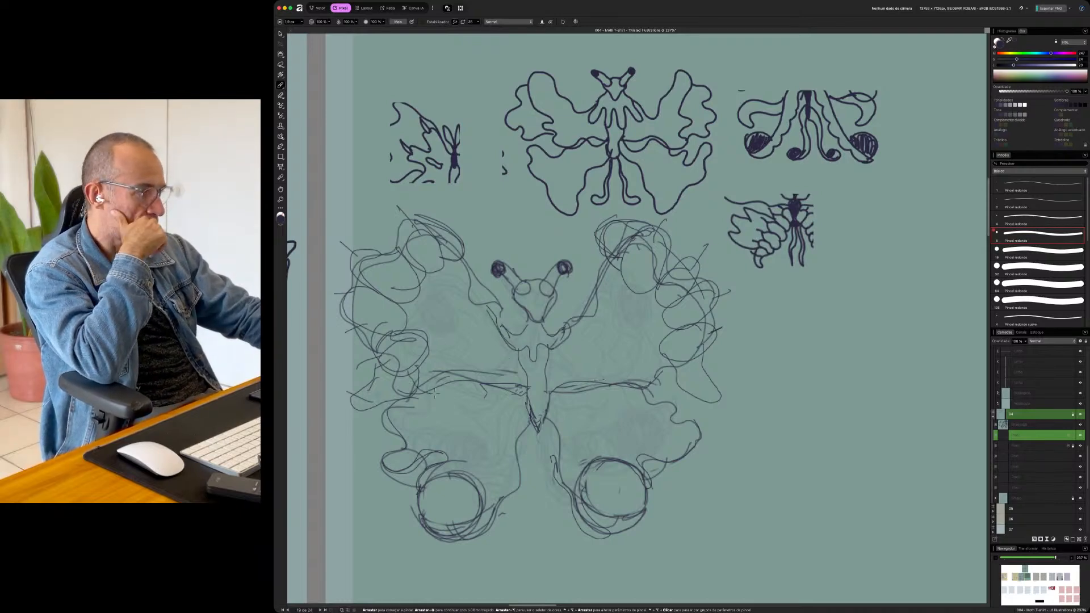
pyautogui.moveTo(404, 372)
pyautogui.mouseDown()
pyautogui.moveTo(433, 393)
pyautogui.moveTo(456, 381)
pyautogui.moveTo(511, 387)
pyautogui.mouseUp()
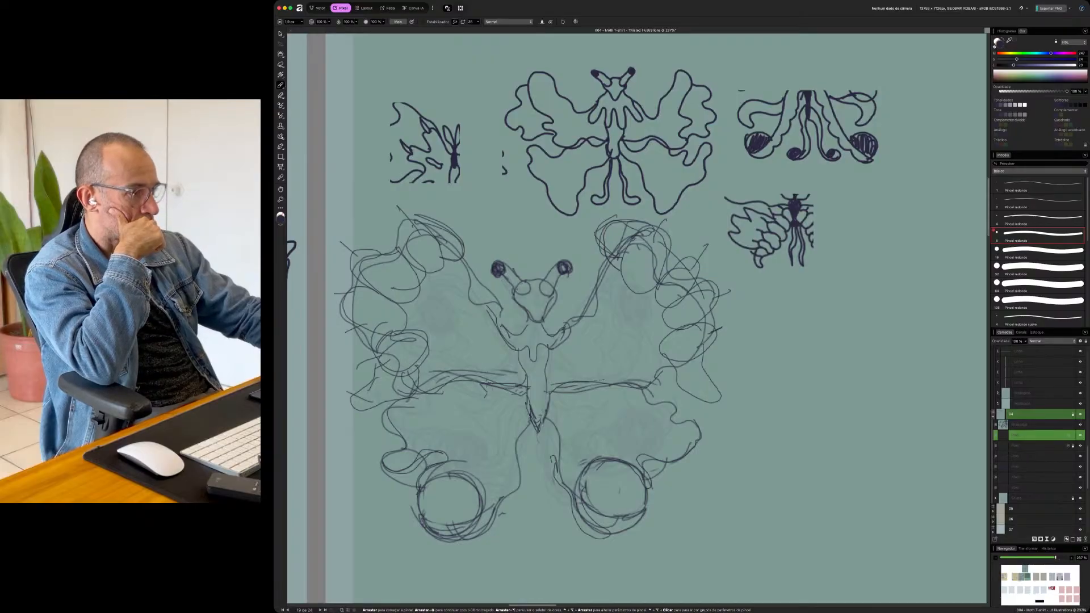
pyautogui.moveTo(519, 390)
pyautogui.mouseDown()
pyautogui.moveTo(468, 351)
pyautogui.moveTo(469, 285)
pyautogui.mouseUp()
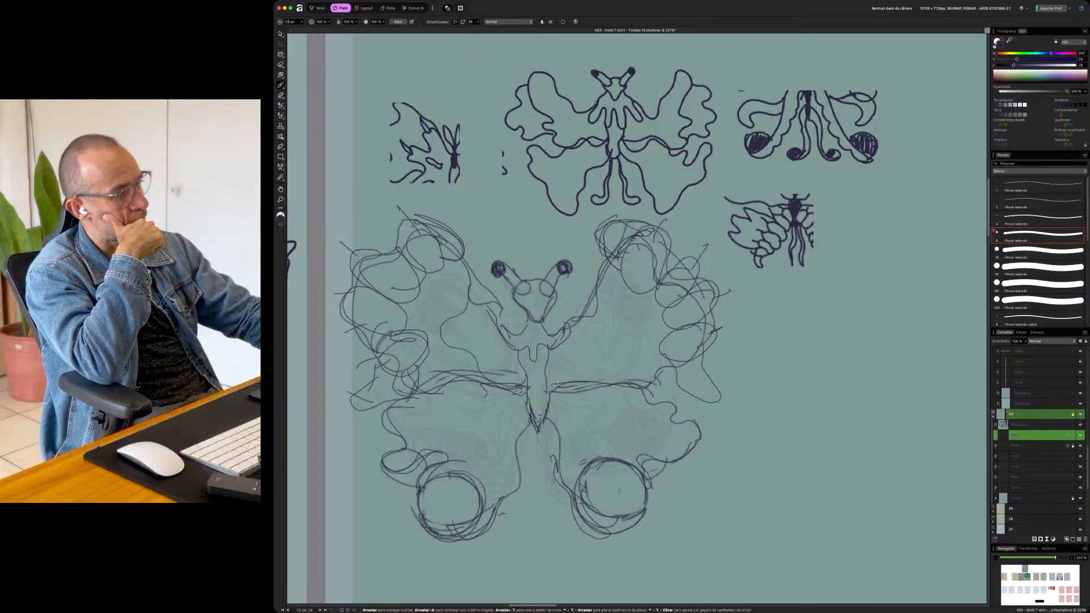
pyautogui.moveTo(568, 383)
pyautogui.mouseDown()
pyautogui.moveTo(600, 353)
pyautogui.moveTo(599, 294)
pyautogui.mouseUp()
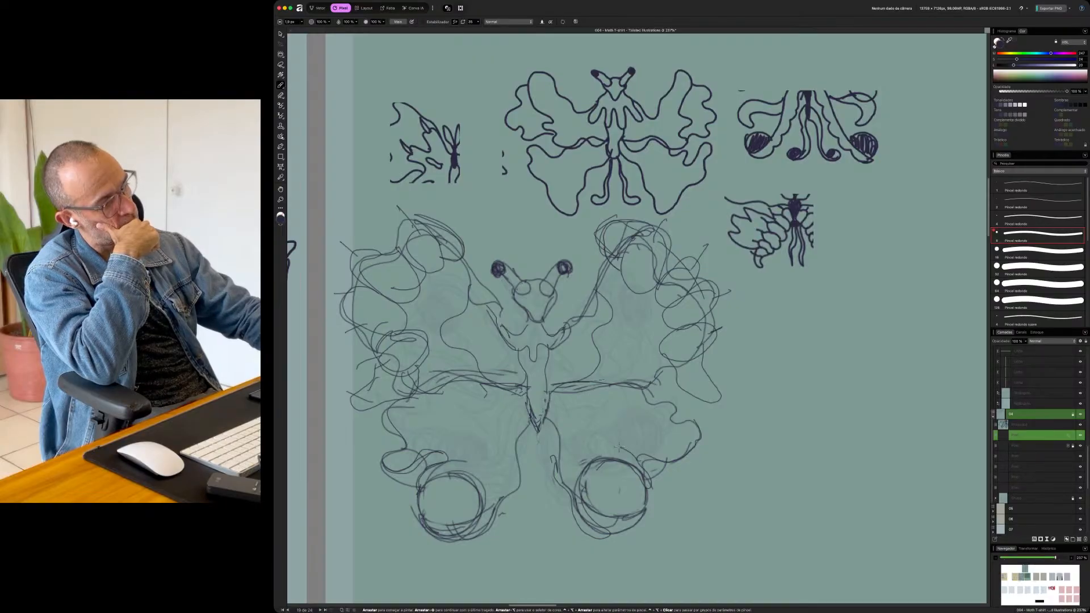
# - Sketch curved bands around the lower wings' large circles toward the body and oval lobes along their outer edges
pyautogui.moveTo(453, 462)
pyautogui.mouseDown()
pyautogui.moveTo(487, 472)
pyautogui.moveTo(499, 500)
pyautogui.mouseUp()
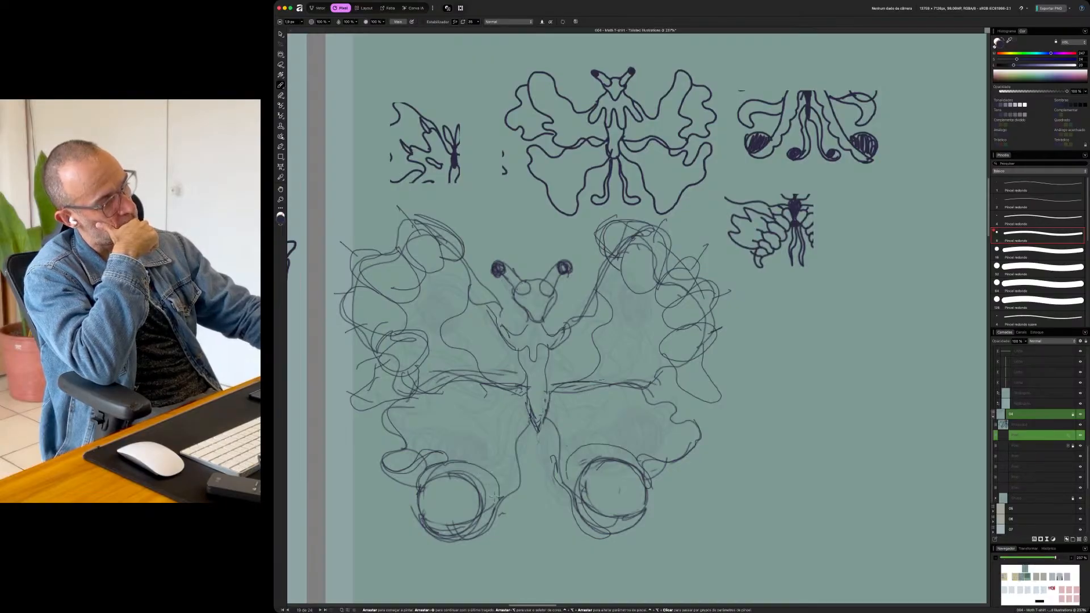
pyautogui.moveTo(489, 453); pyautogui.dragTo(518, 471)
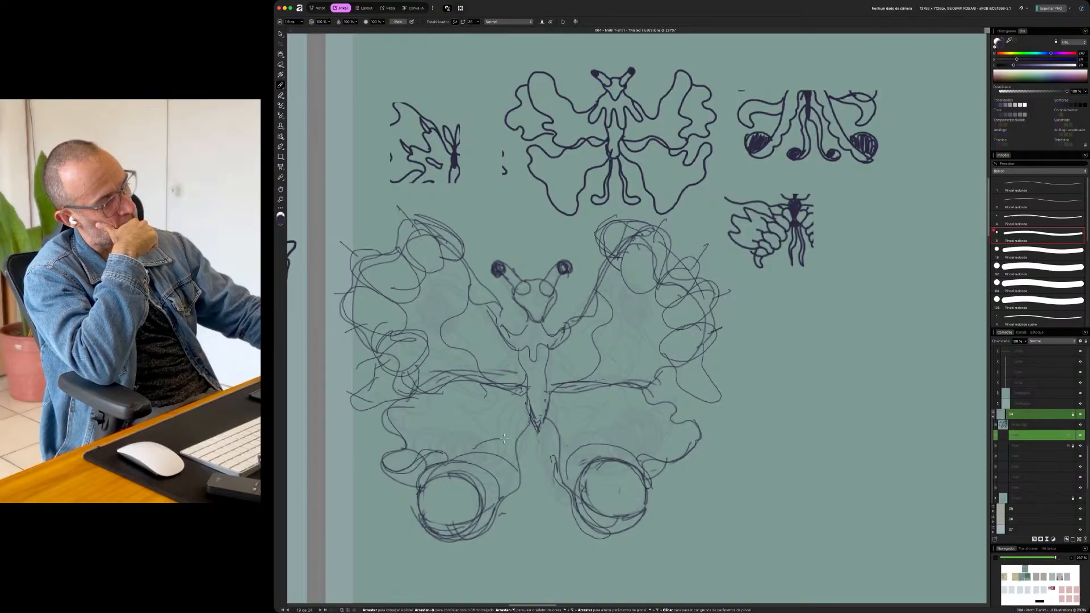
pyautogui.moveTo(597, 441)
pyautogui.mouseDown()
pyautogui.moveTo(565, 441)
pyautogui.moveTo(574, 430)
pyautogui.moveTo(547, 409)
pyautogui.mouseUp()
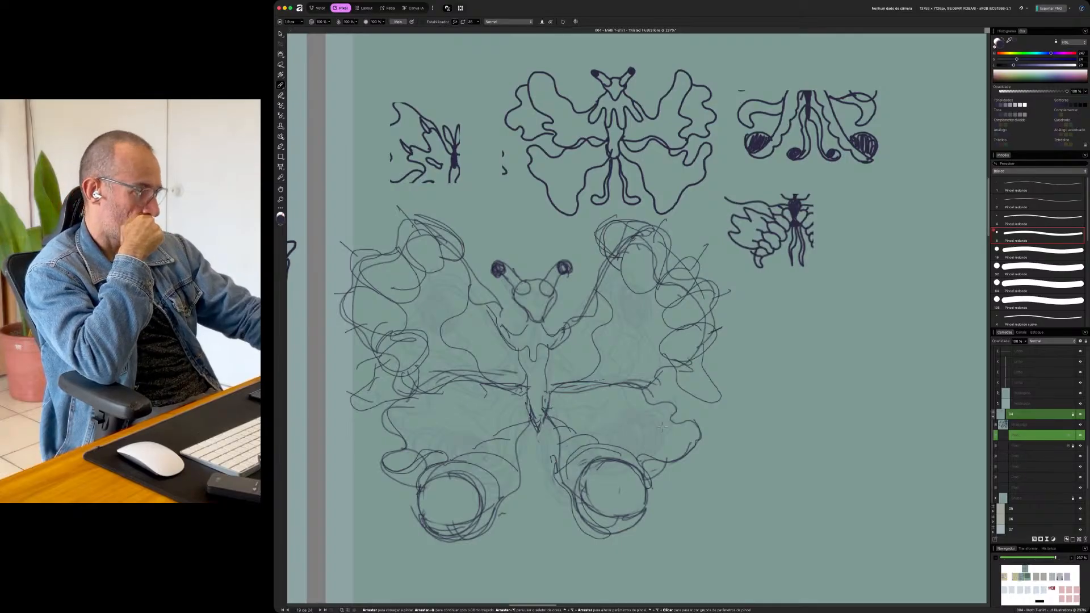
pyautogui.moveTo(645, 455)
pyautogui.mouseDown()
pyautogui.moveTo(685, 455)
pyautogui.moveTo(681, 418)
pyautogui.moveTo(644, 454)
pyautogui.mouseUp()
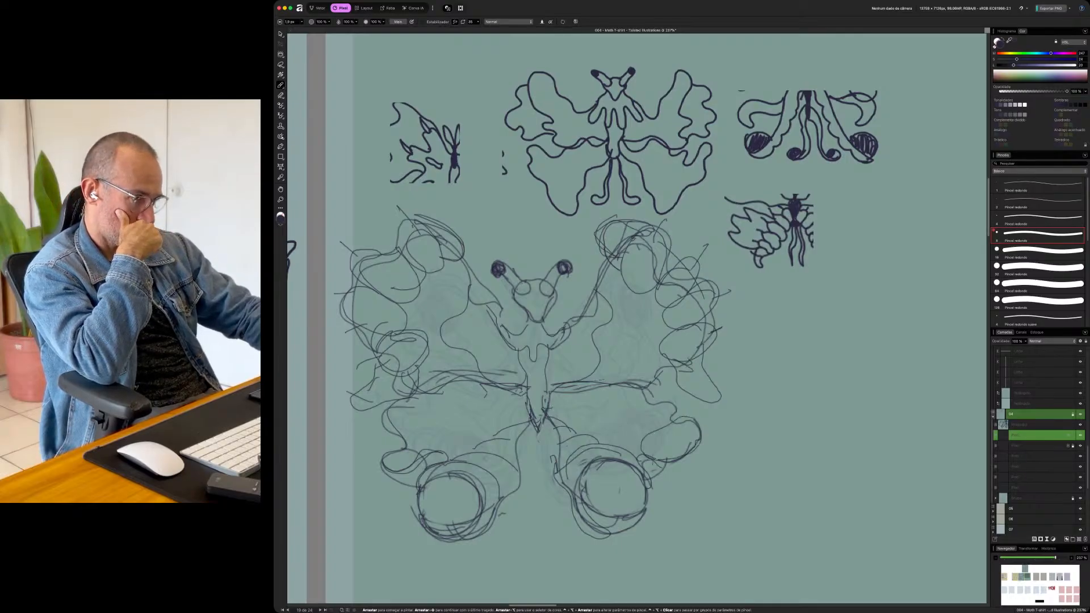
pyautogui.moveTo(656, 407); pyautogui.dragTo(650, 428)
pyautogui.moveTo(398, 449)
pyautogui.mouseDown()
pyautogui.moveTo(419, 477)
pyautogui.moveTo(422, 449)
pyautogui.moveTo(386, 419)
pyautogui.moveTo(422, 440)
pyautogui.moveTo(379, 438)
pyautogui.moveTo(481, 493)
pyautogui.moveTo(429, 476)
pyautogui.mouseUp()
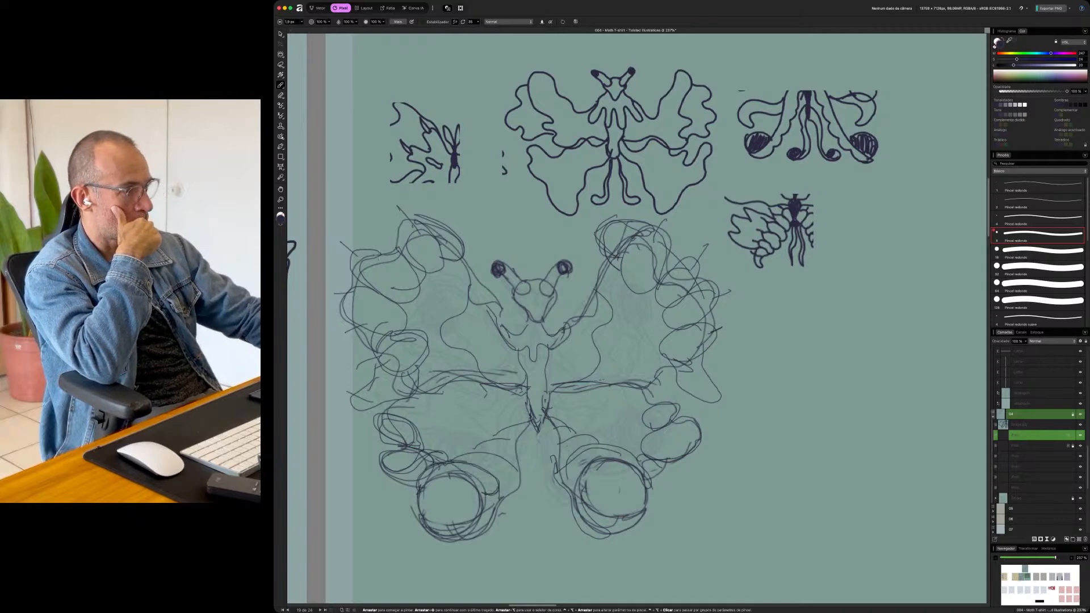
pyautogui.moveTo(383, 265)
pyautogui.mouseDown()
pyautogui.moveTo(369, 266)
pyautogui.moveTo(391, 262)
pyautogui.moveTo(364, 239)
pyautogui.moveTo(356, 283)
pyautogui.mouseUp()
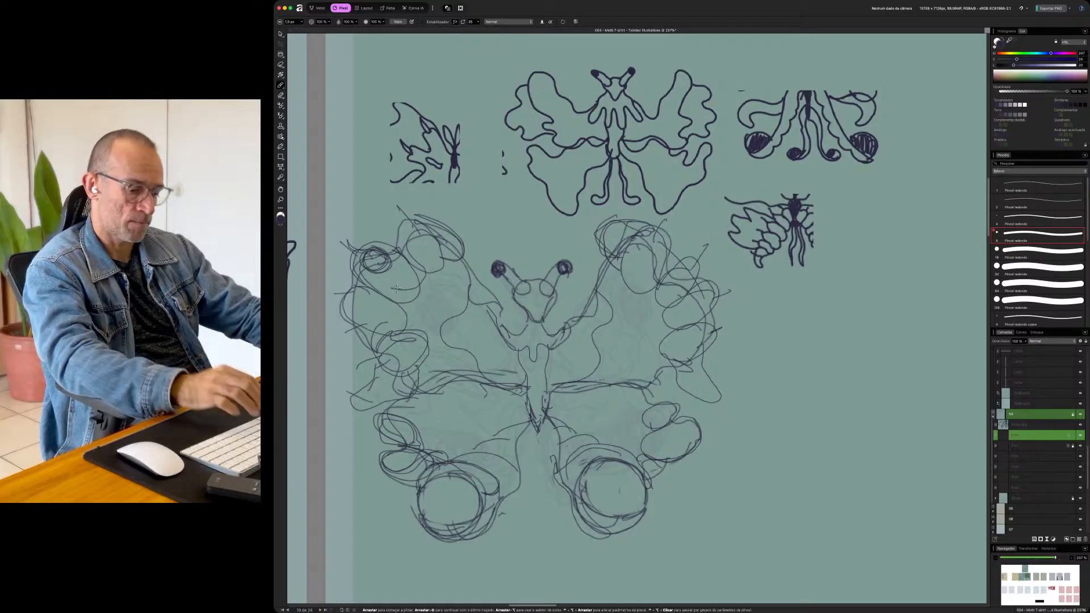
pyautogui.press('super+z')
pyautogui.press('super+z')
pyautogui.press('super+z')
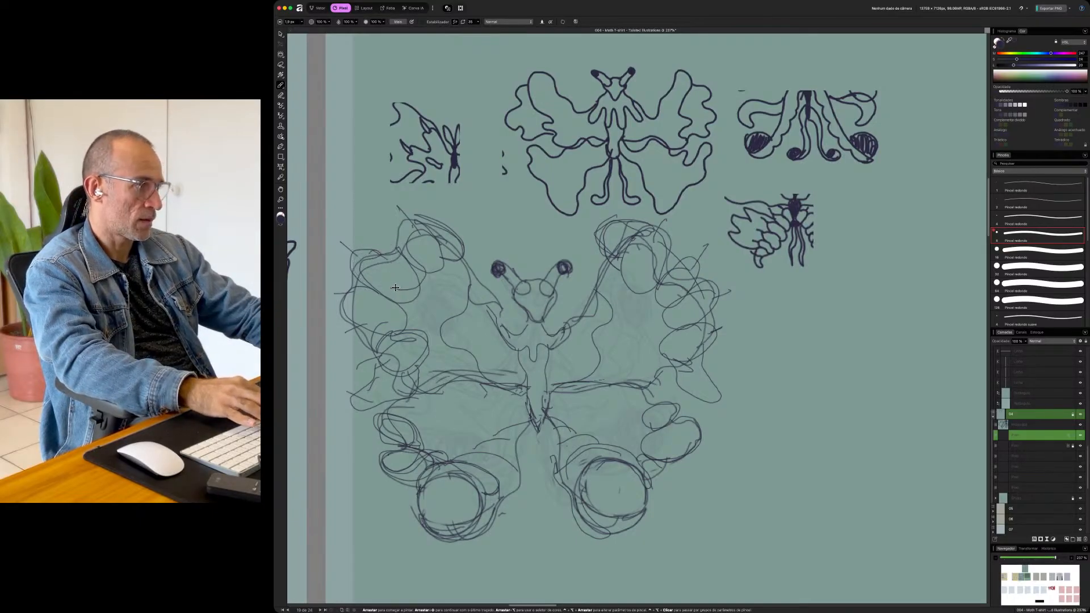
# - Sketch a larger loose lobe outside the left upper wing's tip and strengthen the inner contour of the right upper wing
pyautogui.moveTo(397, 249)
pyautogui.mouseDown()
pyautogui.moveTo(446, 254)
pyautogui.moveTo(375, 208)
pyautogui.mouseUp()
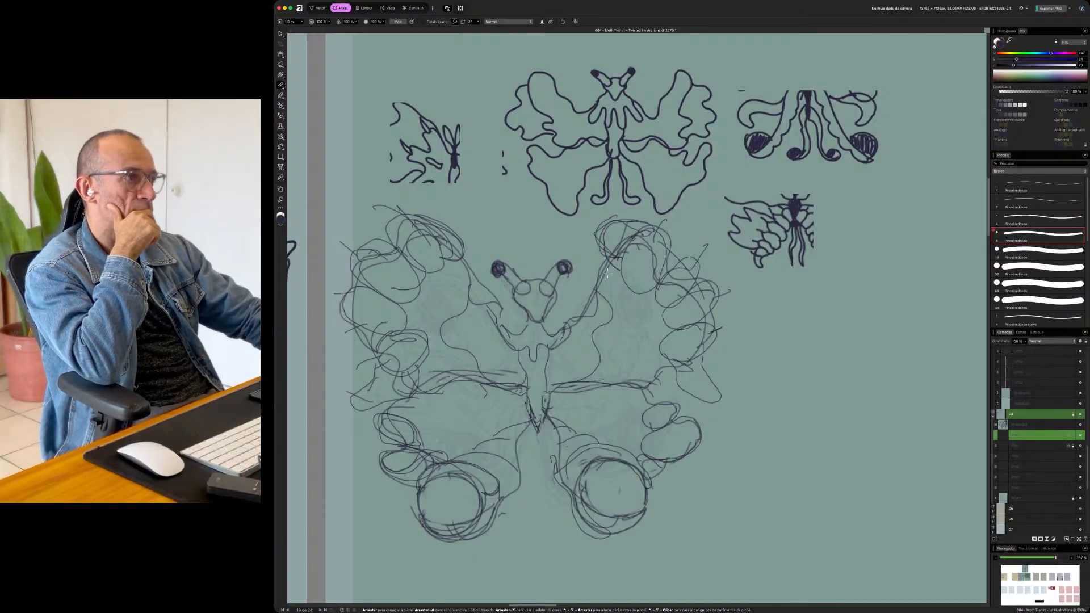
pyautogui.moveTo(610, 335); pyautogui.dragTo(584, 386)
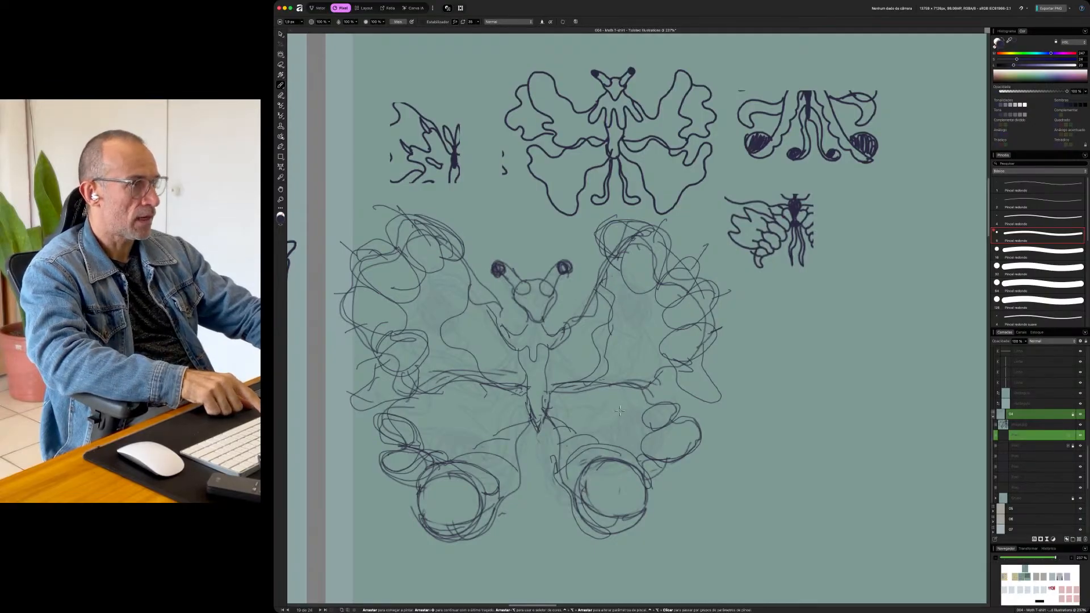
pyautogui.scroll(-5, 618, 411)
pyautogui.scroll(-4, 624, 317)
pyautogui.hscroll(3, 624, 318)
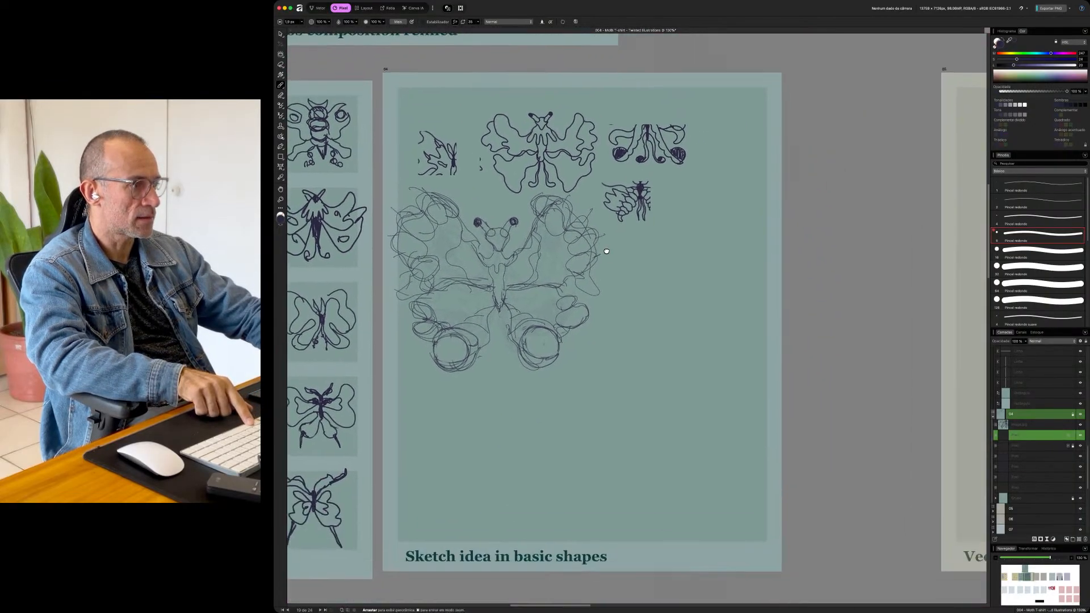
# - Move the butterfly sketch lower, enlarge it to nearly the full page width, and reposition it on the page
pyautogui.press('v')
pyautogui.moveTo(574, 307)
pyautogui.mouseDown()
pyautogui.moveTo(612, 335)
pyautogui.moveTo(637, 420)
pyautogui.mouseUp()
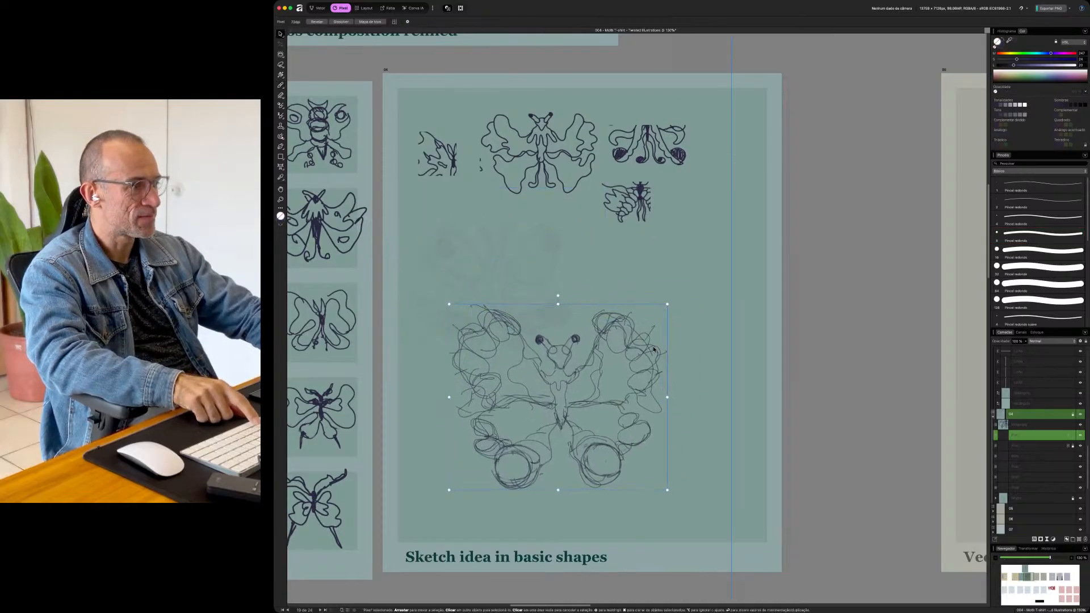
pyautogui.moveTo(669, 292); pyautogui.dragTo(739, 172)
pyautogui.moveTo(657, 312); pyautogui.dragTo(615, 284)
pyautogui.moveTo(737, 189); pyautogui.dragTo(743, 184)
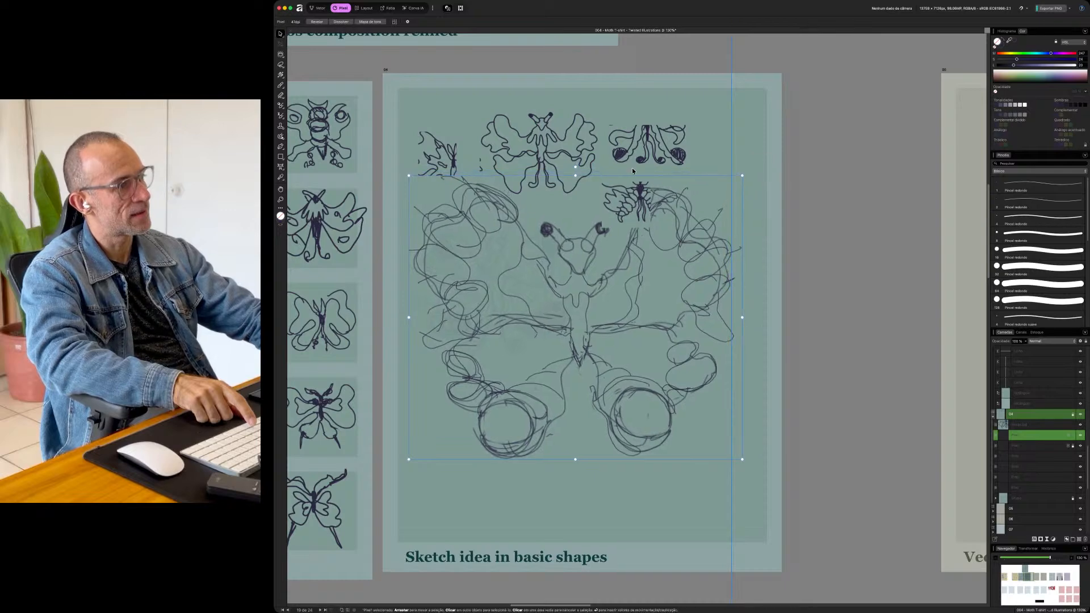
pyautogui.press('super+d')
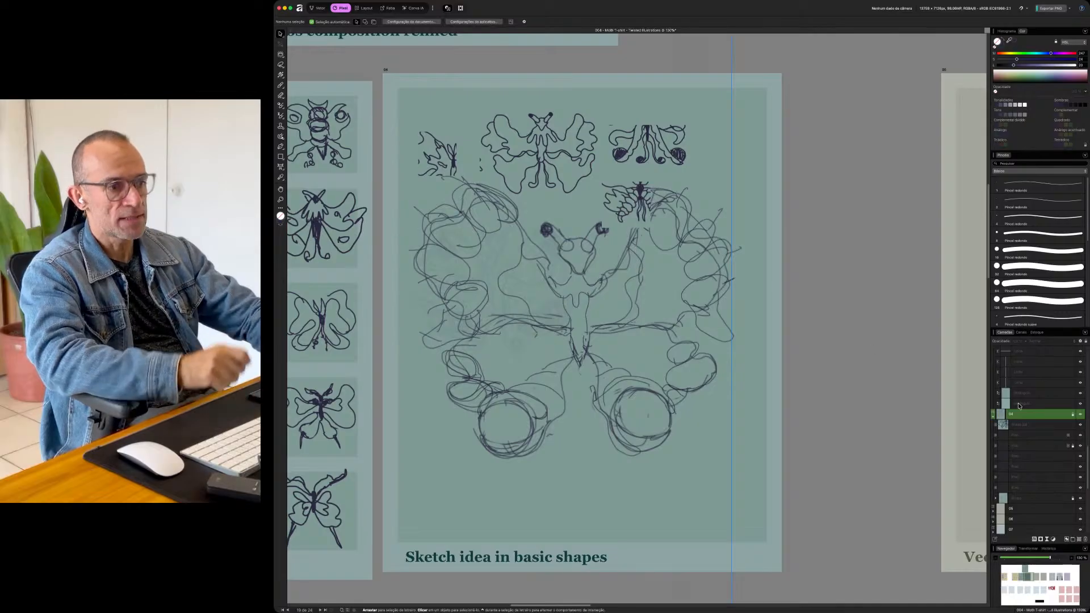
# - Raise the reference thumbnails toward the page's upper edge and place the small winged one at the row's right end
pyautogui.click(1066, 449)
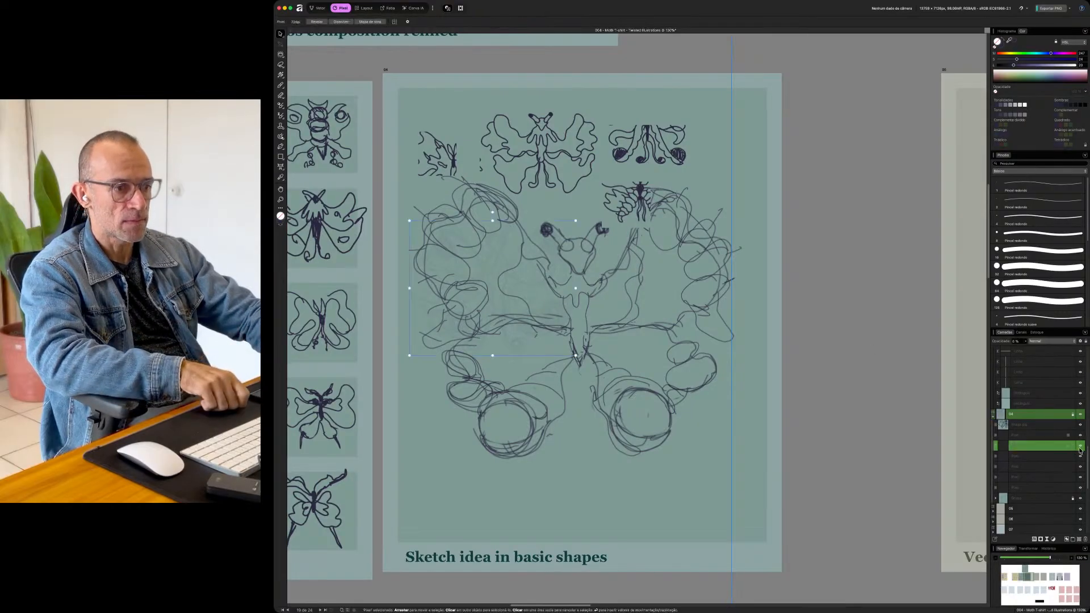
pyautogui.click(1032, 456)
pyautogui.keyDown('shift'); pyautogui.click(1038, 489); pyautogui.keyUp('shift')
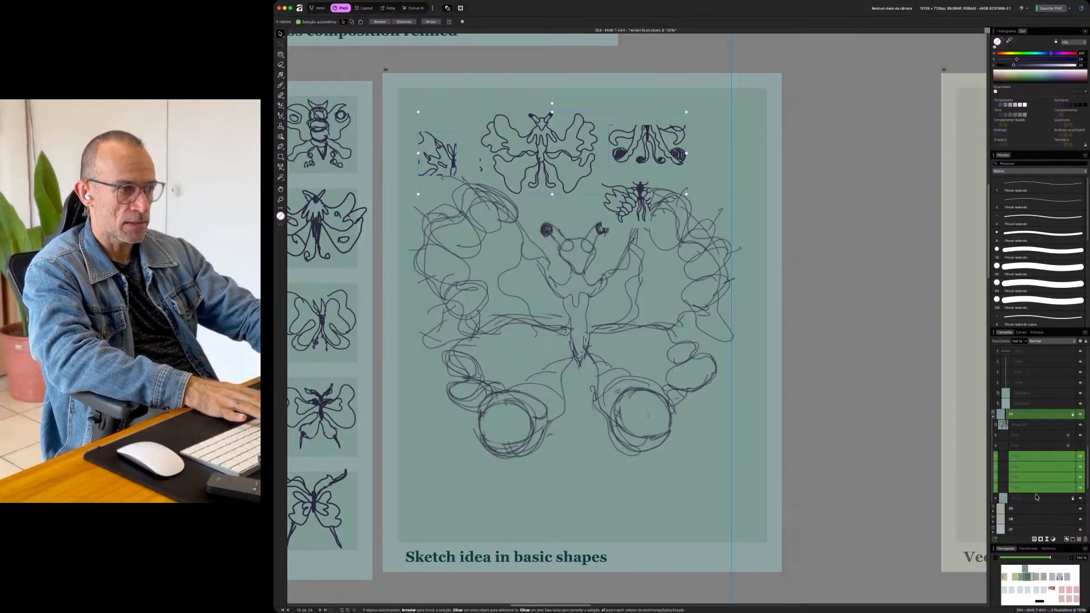
pyautogui.moveTo(630, 143)
pyautogui.mouseDown()
pyautogui.moveTo(652, 130)
pyautogui.moveTo(634, 130)
pyautogui.mouseUp()
pyautogui.click(641, 205)
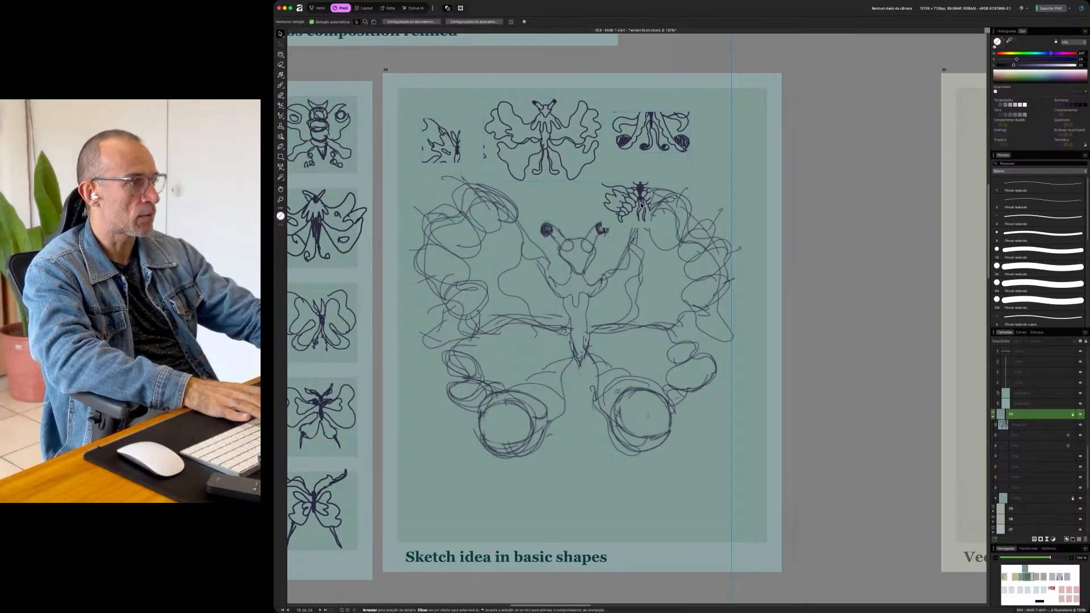
pyautogui.click(1025, 428)
pyautogui.moveTo(639, 196)
pyautogui.mouseDown()
pyautogui.moveTo(669, 186)
pyautogui.moveTo(741, 121)
pyautogui.mouseUp()
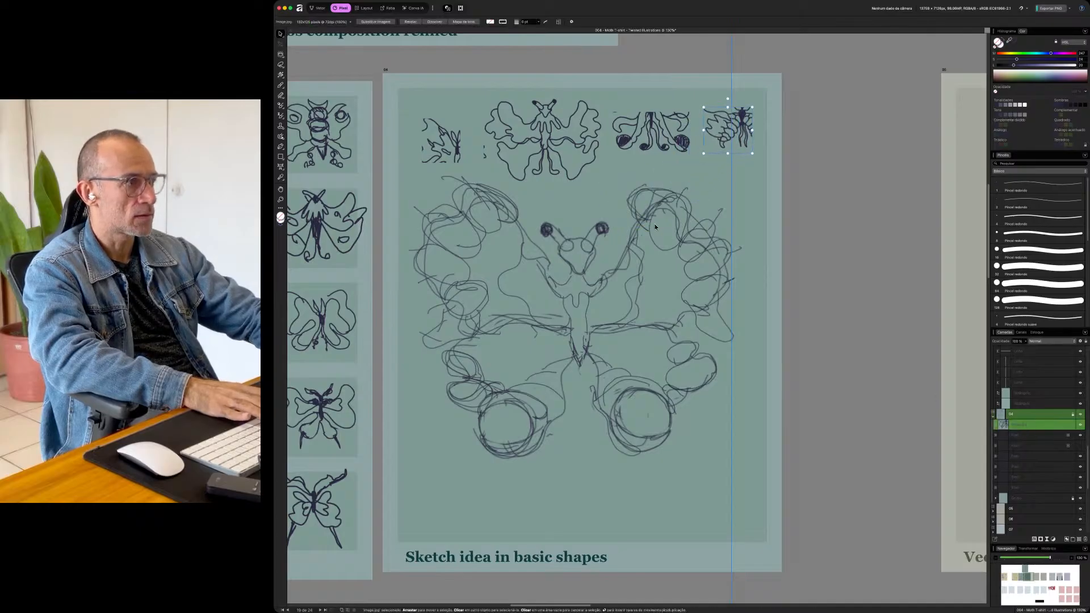
# - Shift the large butterfly sketch down so it sits clear of the row of reference thumbnails
pyautogui.click(534, 358)
pyautogui.click(1031, 487)
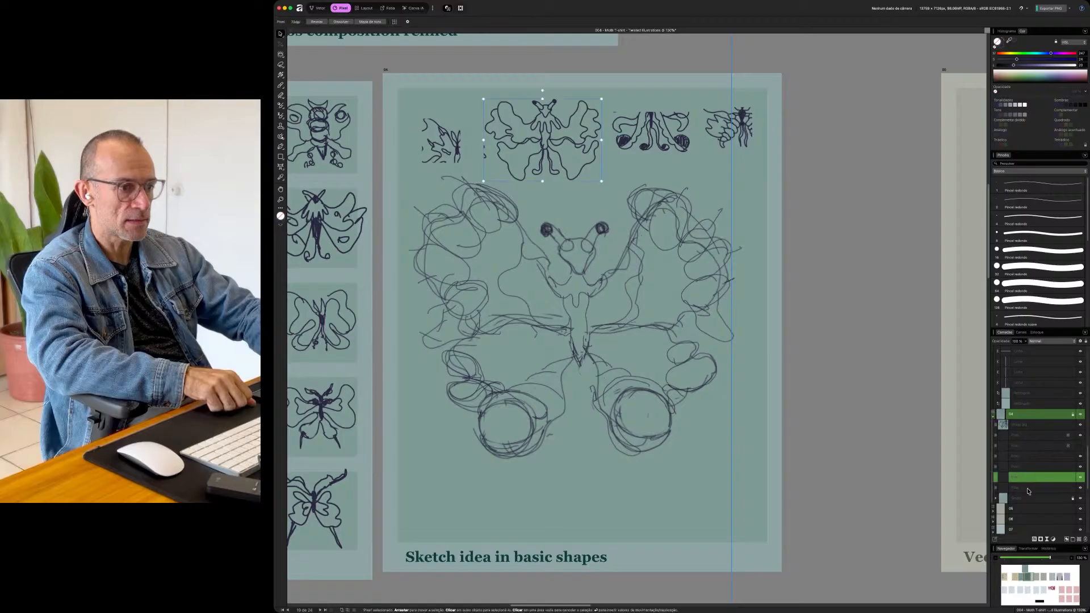
pyautogui.click(1038, 436)
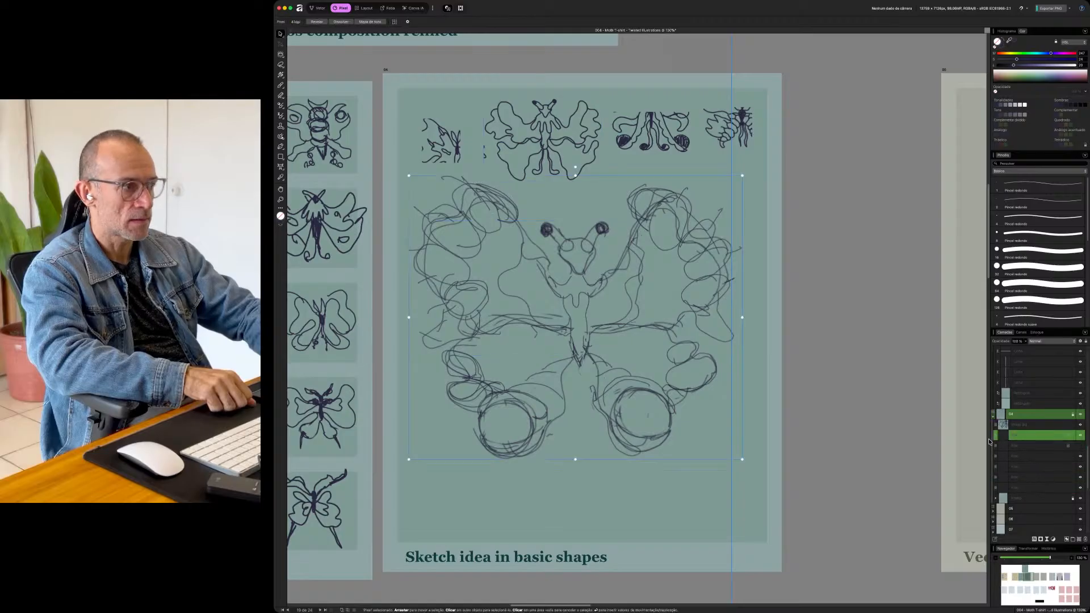
pyautogui.moveTo(597, 307); pyautogui.dragTo(600, 328)
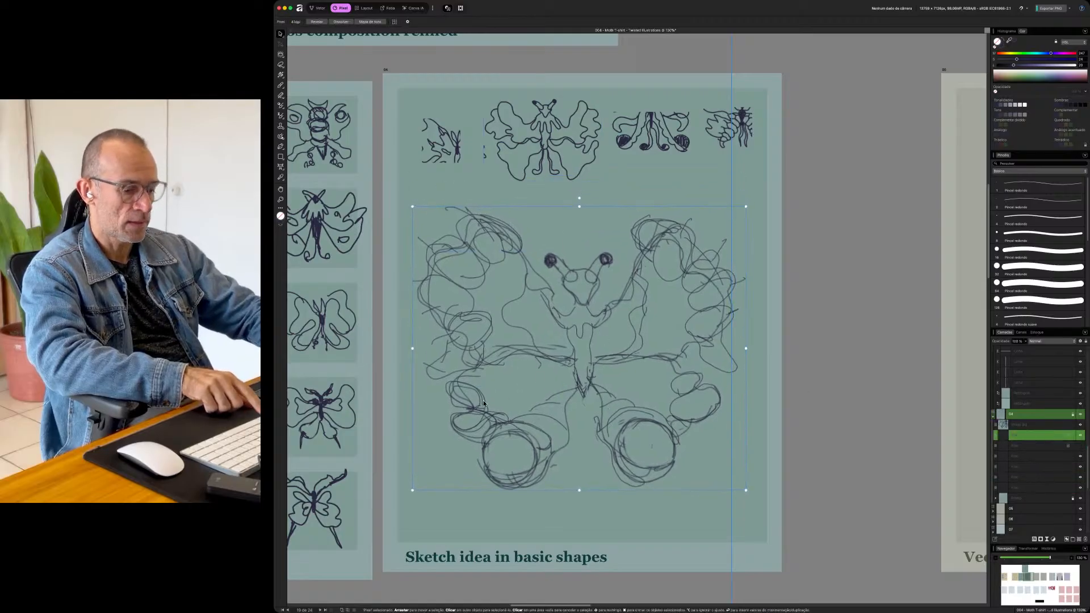
pyautogui.scroll(3, 482, 397)
pyautogui.moveTo(604, 305)
pyautogui.mouseDown()
pyautogui.moveTo(628, 316)
pyautogui.moveTo(625, 327)
pyautogui.mouseUp()
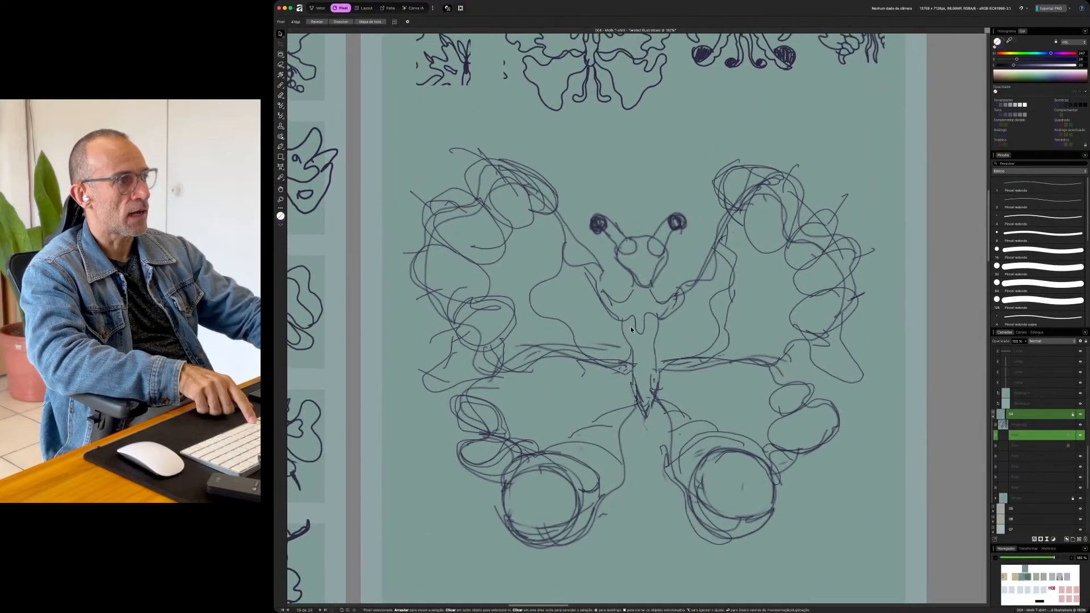
# - Lock the rough butterfly sketch's layer and lower its opacity to 25%
pyautogui.click(1073, 438)
pyautogui.press('4')
pyautogui.press('8')
pyautogui.press('3')
pyautogui.press('3')
pyautogui.press('2')
pyautogui.press('5')
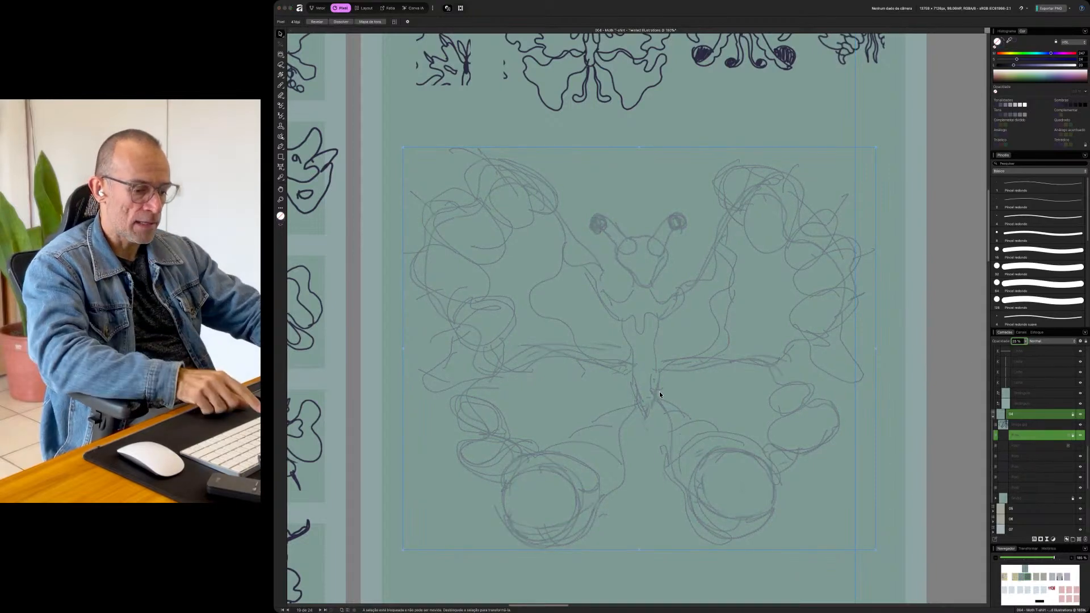
# - Add a new pixel layer above the faded rough sketch and switch to the brush for tracing it
pyautogui.scroll(-6, 659, 393)
pyautogui.scroll(-1, 659, 393)
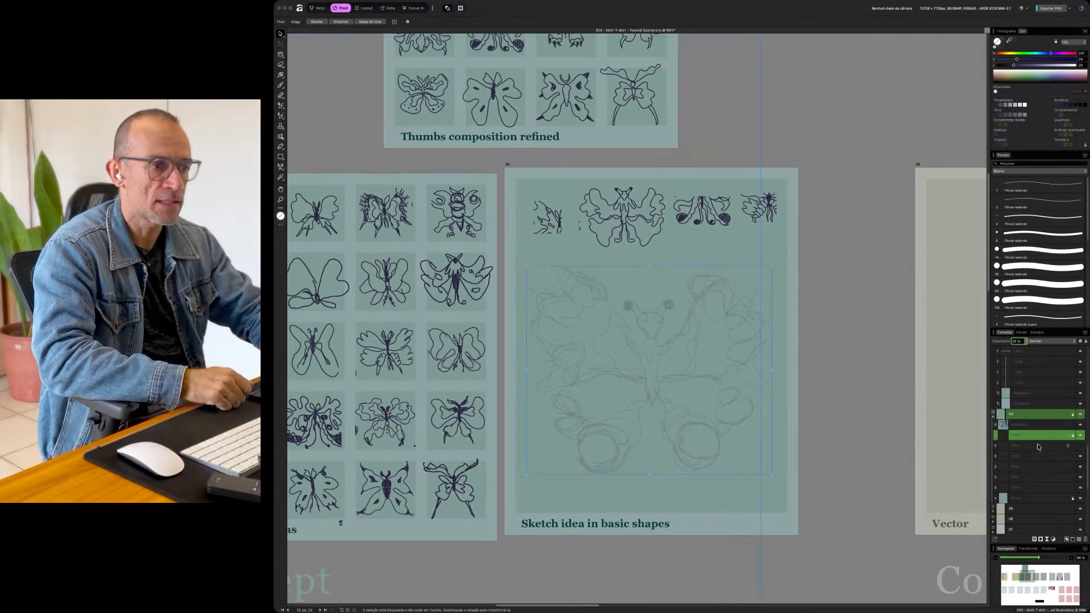
pyautogui.click(1080, 540)
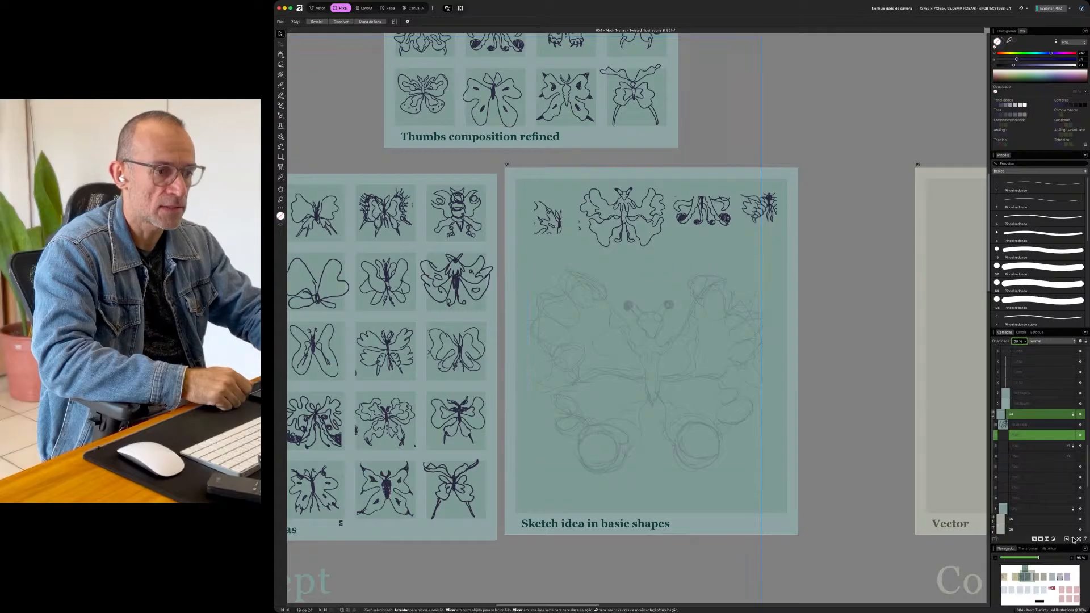
pyautogui.click(280, 86)
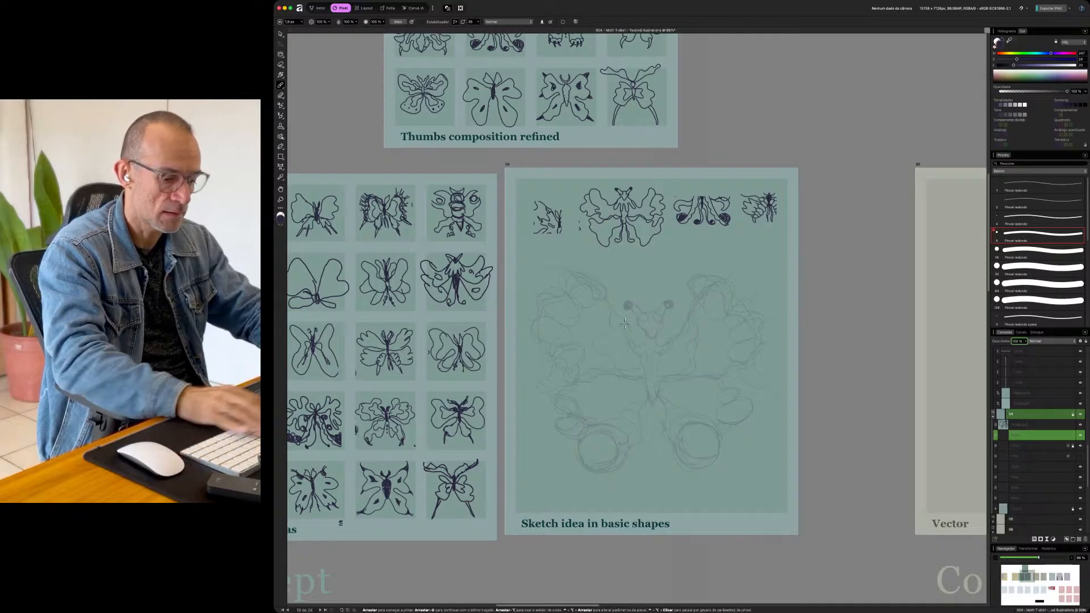
pyautogui.moveTo(622, 320); pyautogui.dragTo(620, 335)
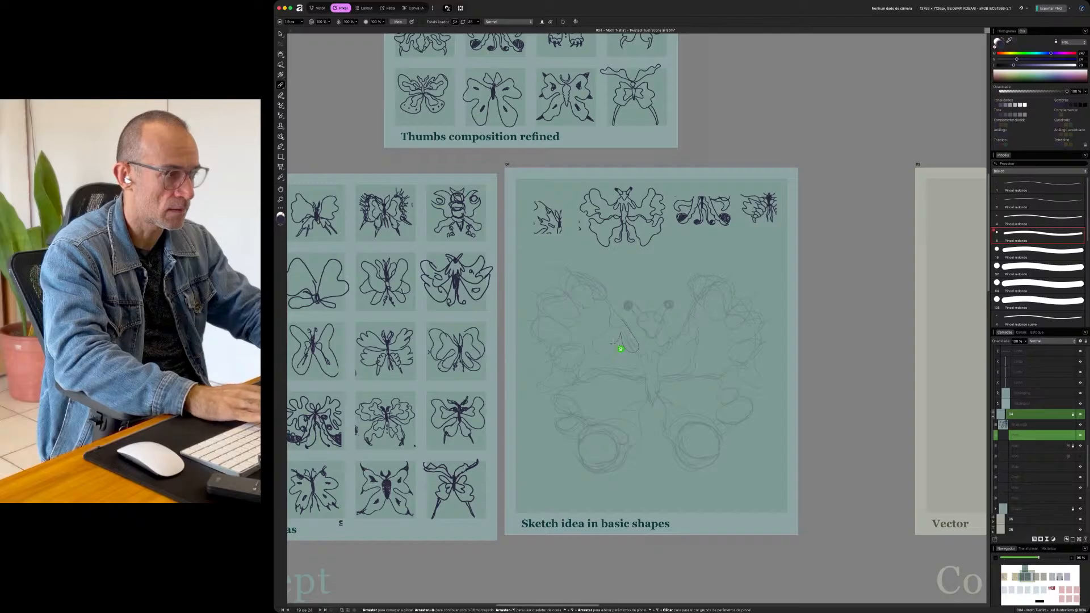
pyautogui.press('super+z')
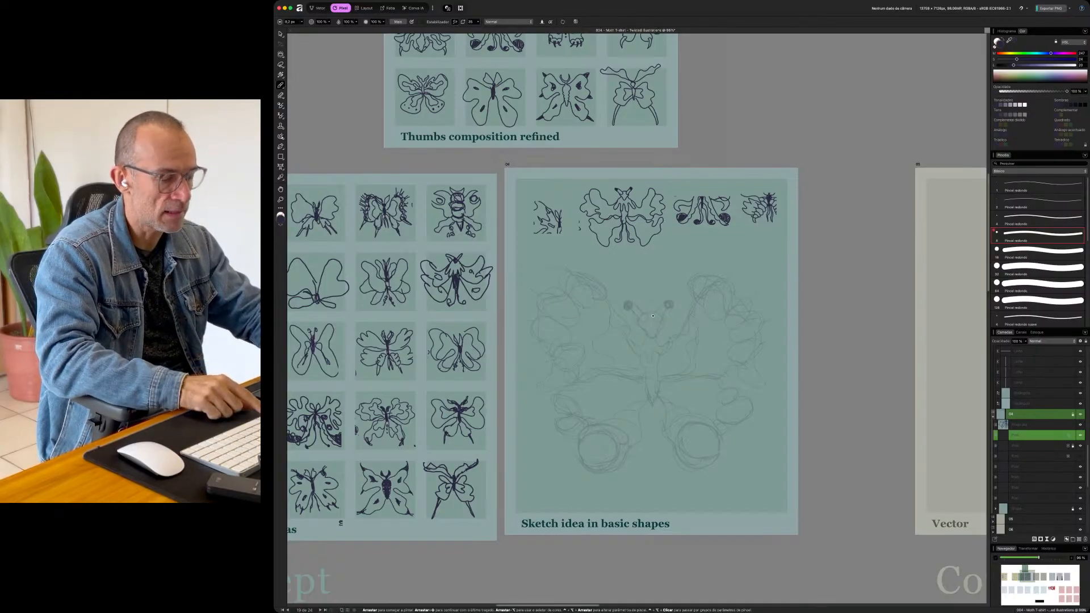
pyautogui.scroll(3, 655, 318)
pyautogui.scroll(-3, 671, 316)
pyautogui.hscroll(-2, 671, 317)
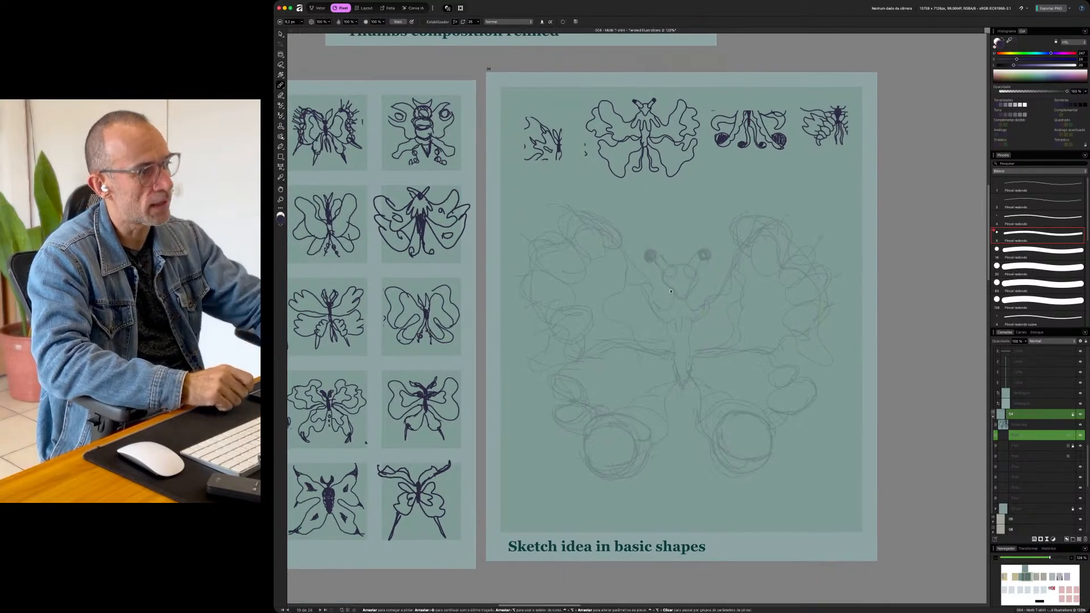
pyautogui.moveTo(674, 268); pyautogui.dragTo(700, 269)
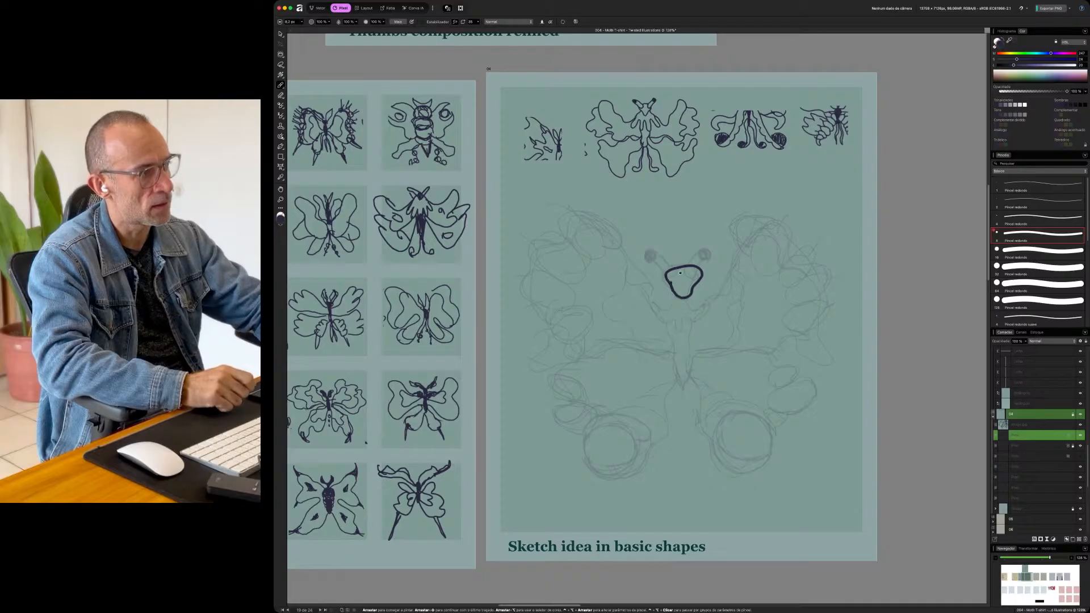
pyautogui.press('super+z')
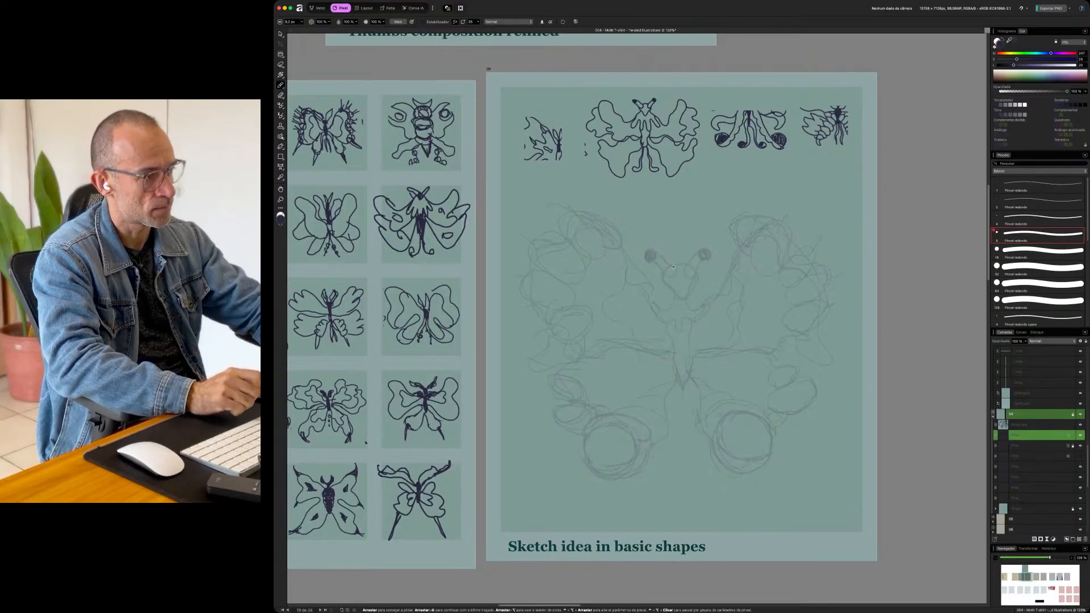
# - Trace the butterfly's head and eyes with a thick line and add two antennae with filled round tips
pyautogui.moveTo(685, 265); pyautogui.dragTo(698, 279)
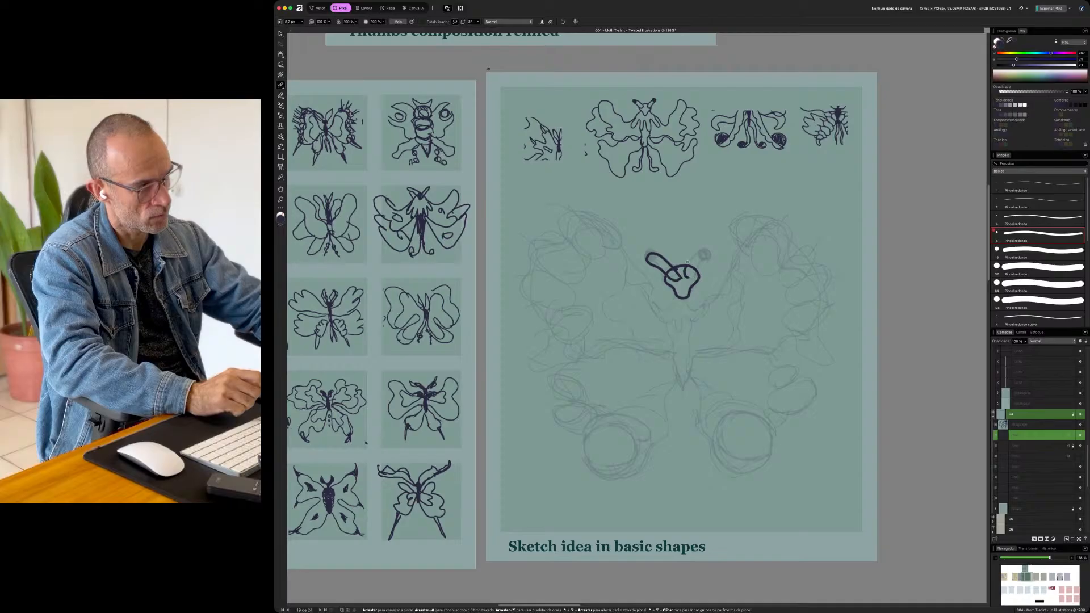
pyautogui.moveTo(687, 275); pyautogui.dragTo(699, 252)
pyautogui.moveTo(648, 259); pyautogui.dragTo(653, 258)
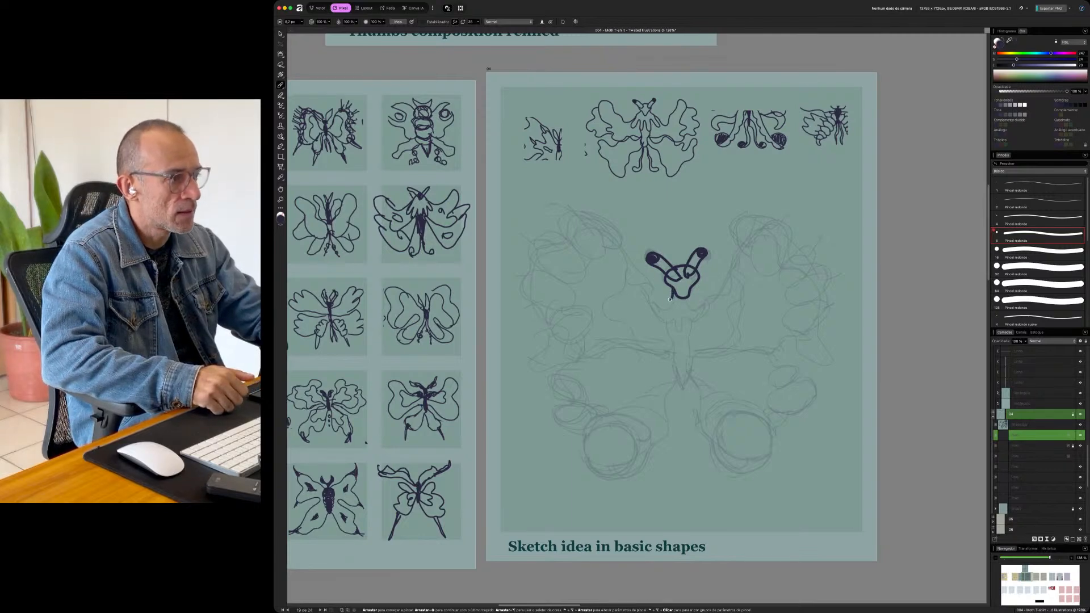
# - Draw the forked thorax and pointed abdomen, with a wavy lobed inner wing contour on each side
pyautogui.moveTo(662, 315)
pyautogui.mouseDown()
pyautogui.moveTo(677, 343)
pyautogui.moveTo(685, 323)
pyautogui.mouseUp()
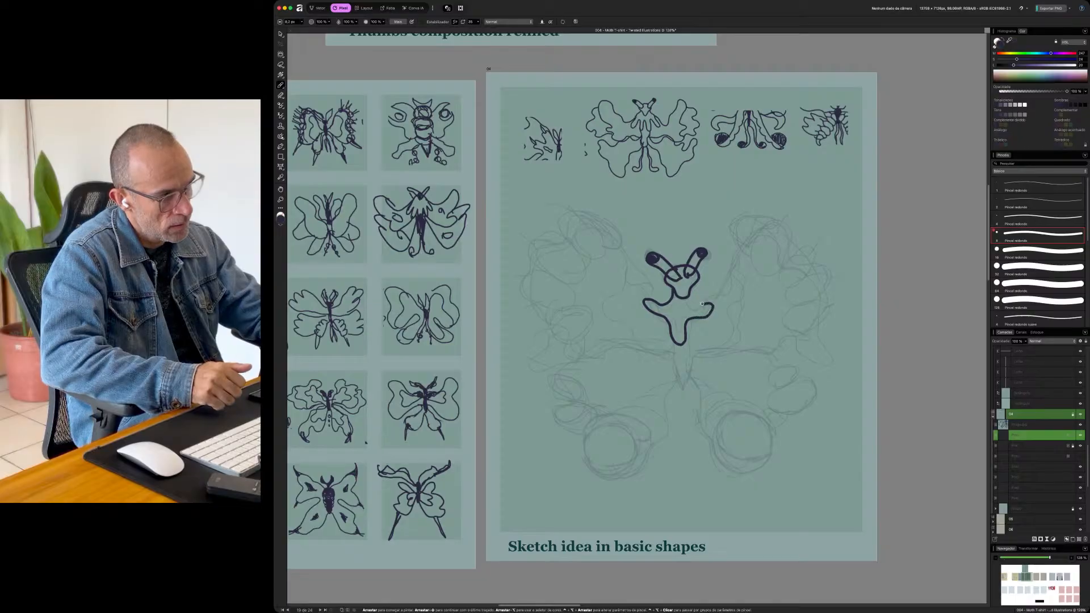
pyautogui.moveTo(663, 302)
pyautogui.mouseDown()
pyautogui.moveTo(633, 259)
pyautogui.moveTo(624, 295)
pyautogui.moveTo(598, 288)
pyautogui.moveTo(609, 333)
pyautogui.moveTo(675, 344)
pyautogui.mouseUp()
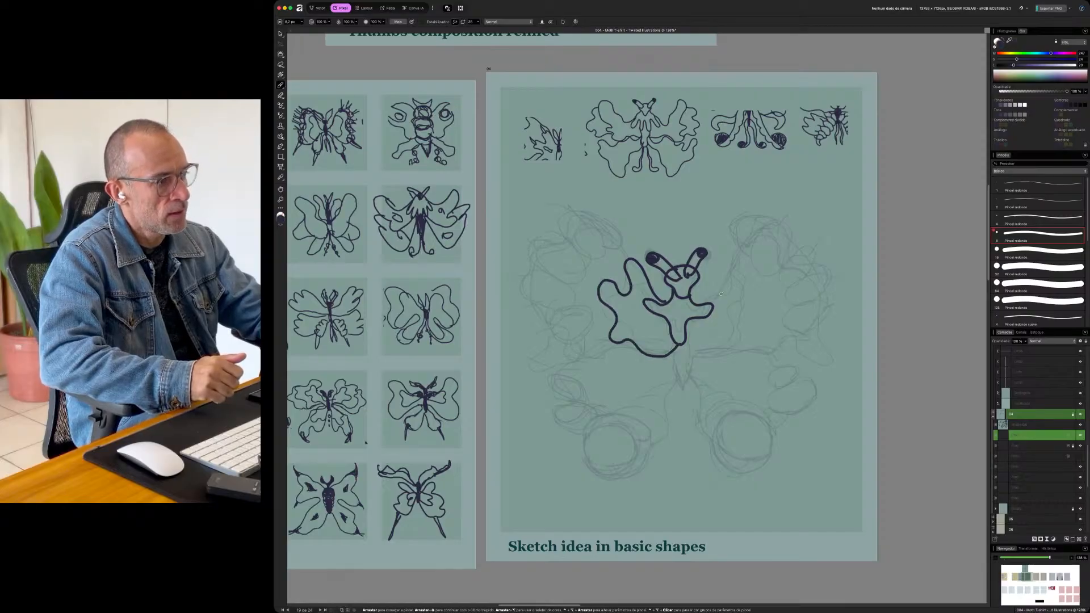
pyautogui.moveTo(691, 296)
pyautogui.mouseDown()
pyautogui.moveTo(719, 263)
pyautogui.moveTo(731, 265)
pyautogui.moveTo(730, 292)
pyautogui.mouseUp()
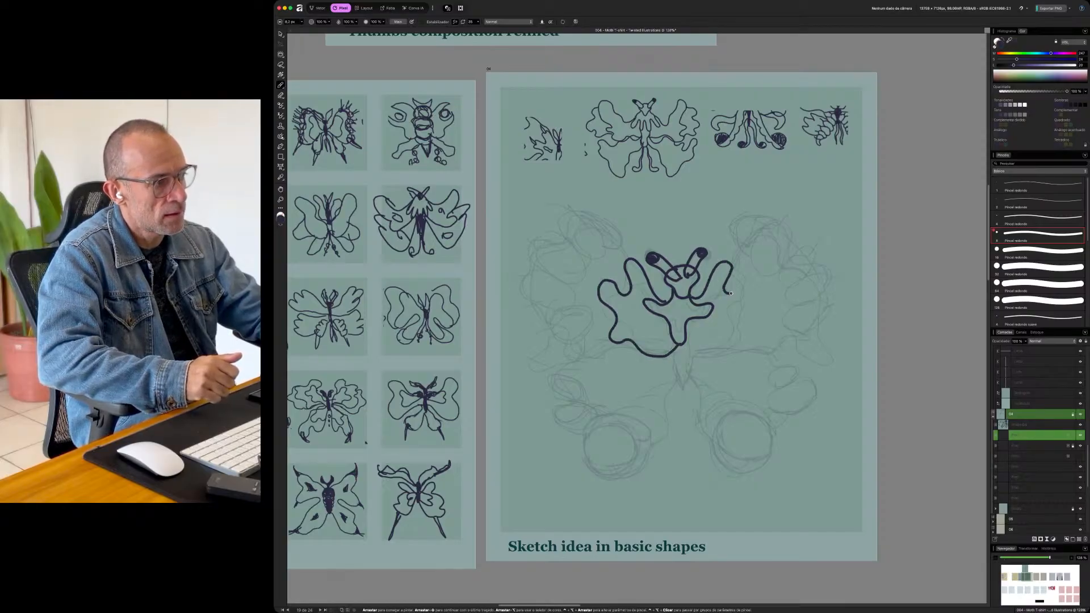
pyautogui.moveTo(710, 345); pyautogui.dragTo(685, 338)
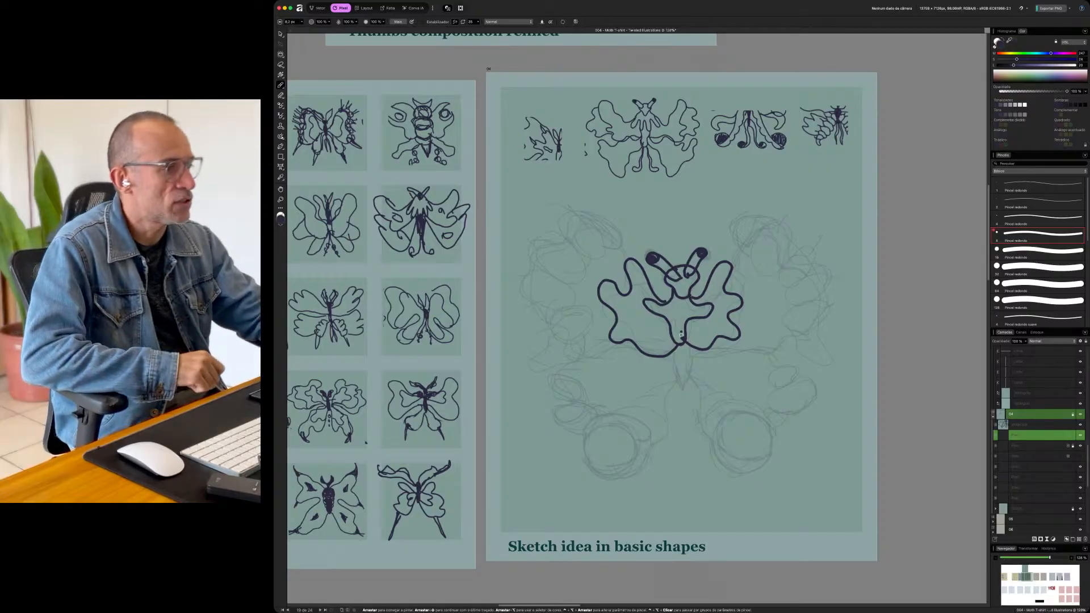
pyautogui.moveTo(666, 335)
pyautogui.mouseDown()
pyautogui.moveTo(682, 399)
pyautogui.moveTo(692, 366)
pyautogui.moveTo(682, 339)
pyautogui.mouseUp()
# - Draw the lower wings' curved inner edges from the abdomen down to a large circle on each side
pyautogui.moveTo(671, 385)
pyautogui.mouseDown()
pyautogui.moveTo(667, 433)
pyautogui.moveTo(625, 482)
pyautogui.moveTo(585, 460)
pyautogui.moveTo(586, 437)
pyautogui.moveTo(616, 419)
pyautogui.mouseUp()
pyautogui.moveTo(641, 459); pyautogui.dragTo(627, 482)
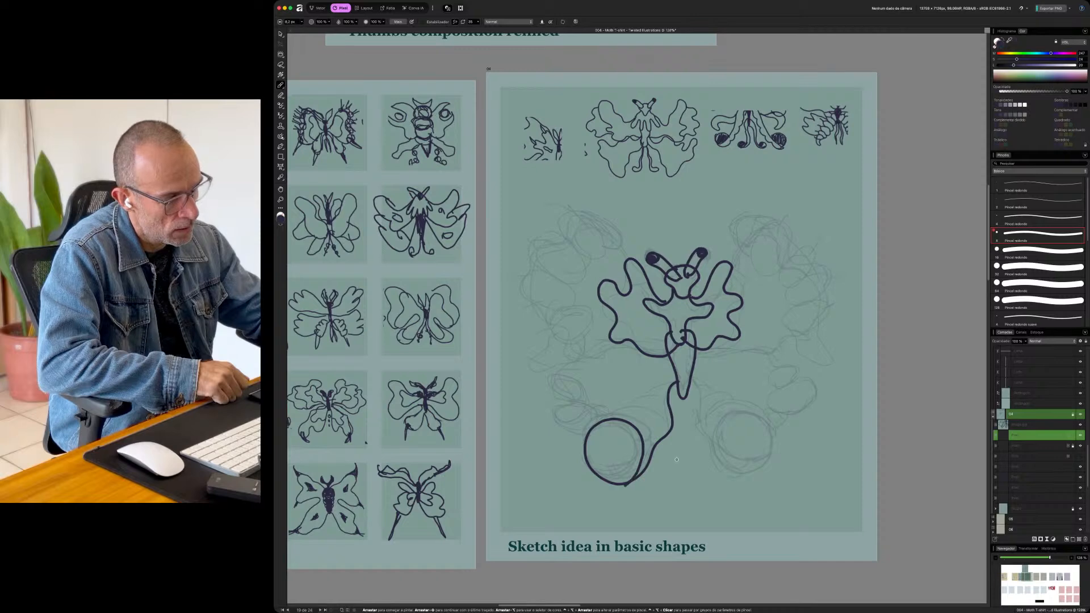
pyautogui.moveTo(689, 380)
pyautogui.mouseDown()
pyautogui.moveTo(724, 476)
pyautogui.moveTo(755, 478)
pyautogui.moveTo(779, 439)
pyautogui.moveTo(746, 418)
pyautogui.moveTo(712, 478)
pyautogui.mouseUp()
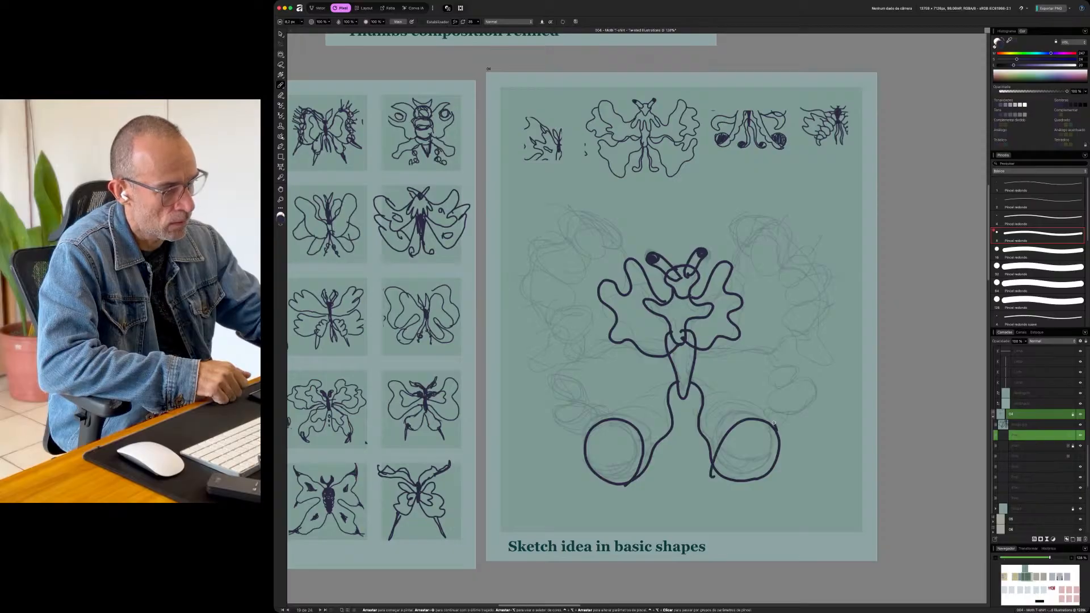
# - Add drooping inner loops above the lower wings' circles and outline both lower wings with wavy outer lobes
pyautogui.moveTo(717, 385)
pyautogui.mouseDown()
pyautogui.moveTo(712, 413)
pyautogui.moveTo(711, 374)
pyautogui.moveTo(659, 367)
pyautogui.moveTo(651, 415)
pyautogui.moveTo(643, 383)
pyautogui.moveTo(633, 405)
pyautogui.moveTo(596, 424)
pyautogui.mouseUp()
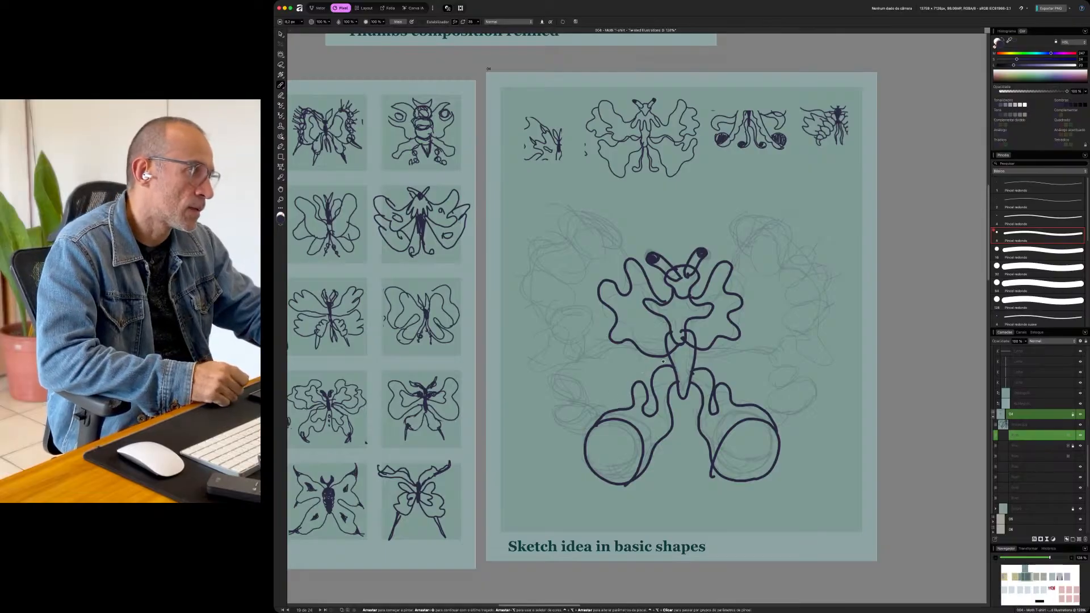
pyautogui.moveTo(653, 365)
pyautogui.mouseDown()
pyautogui.moveTo(591, 351)
pyautogui.moveTo(528, 401)
pyautogui.moveTo(536, 421)
pyautogui.moveTo(557, 407)
pyautogui.moveTo(583, 417)
pyautogui.moveTo(587, 437)
pyautogui.mouseUp()
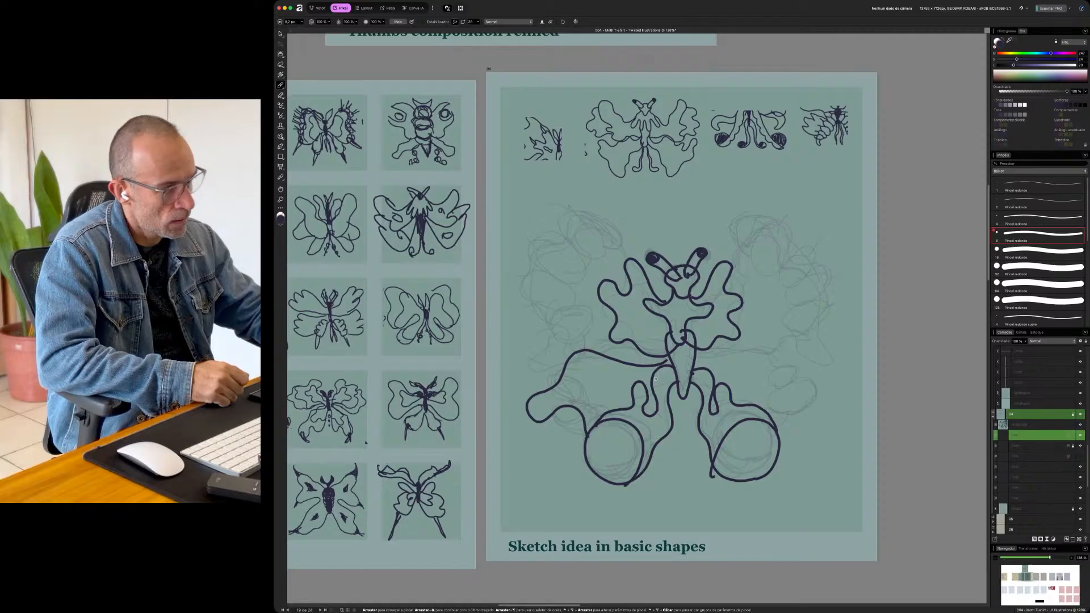
pyautogui.moveTo(692, 365)
pyautogui.mouseDown()
pyautogui.moveTo(768, 348)
pyautogui.moveTo(835, 385)
pyautogui.moveTo(831, 403)
pyautogui.moveTo(771, 424)
pyautogui.mouseUp()
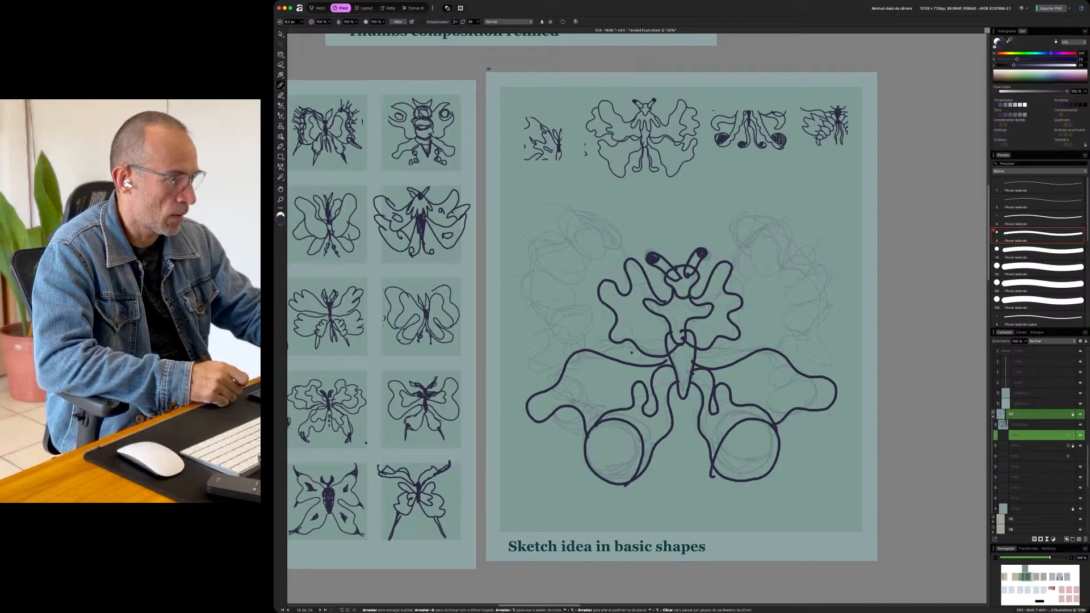
# - Outline both upper wings with large rounded lobes and draw a narrow tapered tail below the abdomen
pyautogui.moveTo(618, 348)
pyautogui.mouseDown()
pyautogui.moveTo(543, 328)
pyautogui.moveTo(553, 301)
pyautogui.moveTo(517, 257)
pyautogui.moveTo(527, 237)
pyautogui.moveTo(572, 236)
pyautogui.moveTo(584, 206)
pyautogui.moveTo(616, 208)
pyautogui.moveTo(628, 256)
pyautogui.mouseUp()
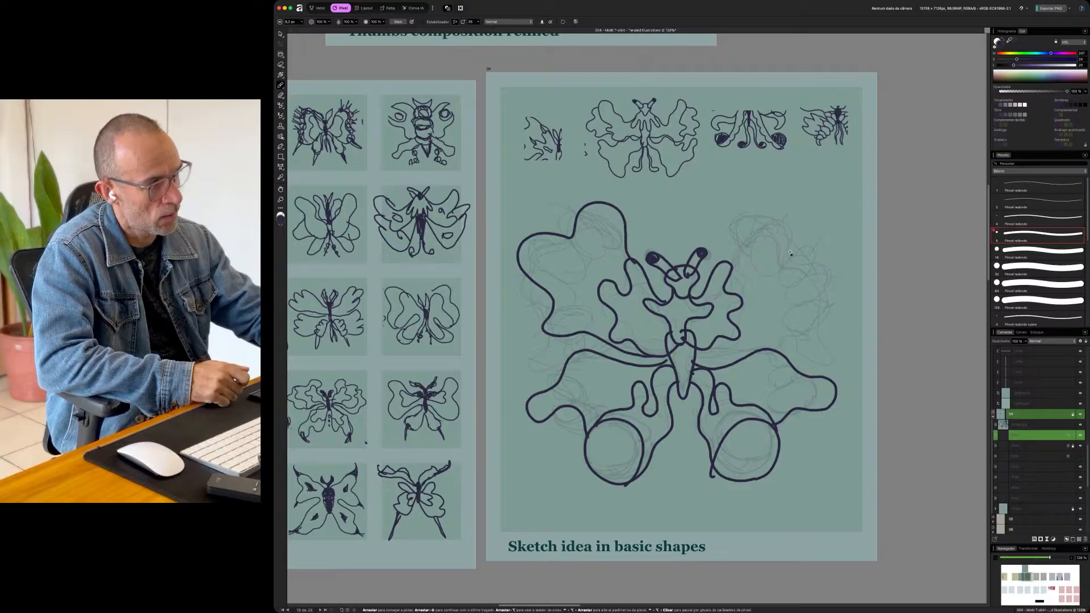
pyautogui.moveTo(727, 261)
pyautogui.mouseDown()
pyautogui.moveTo(762, 207)
pyautogui.moveTo(791, 241)
pyautogui.moveTo(824, 240)
pyautogui.moveTo(818, 275)
pyautogui.mouseUp()
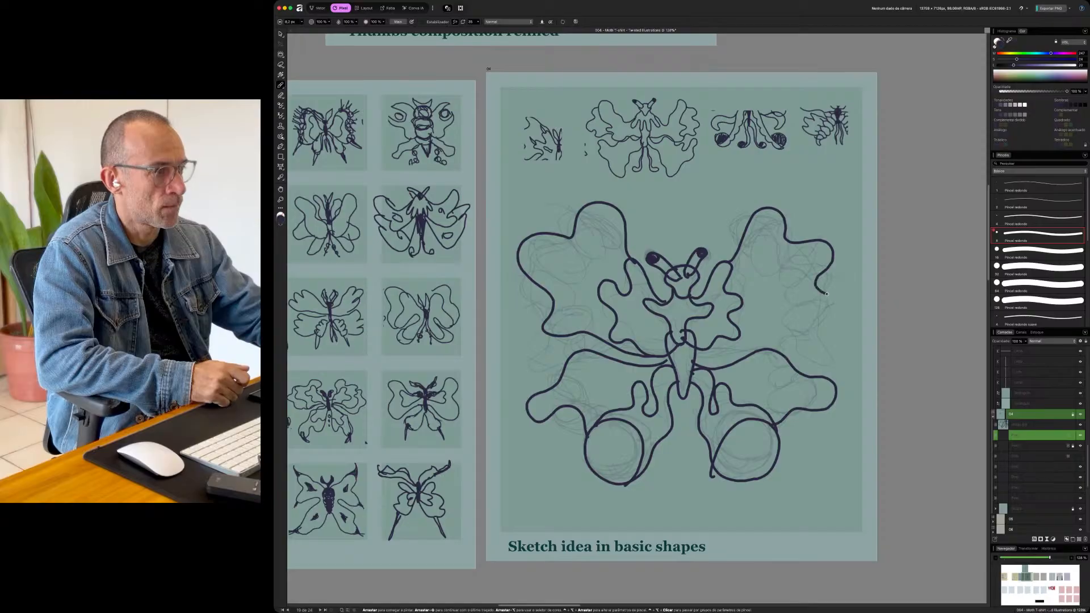
pyautogui.moveTo(813, 321)
pyautogui.mouseDown()
pyautogui.moveTo(816, 344)
pyautogui.moveTo(782, 336)
pyautogui.mouseUp()
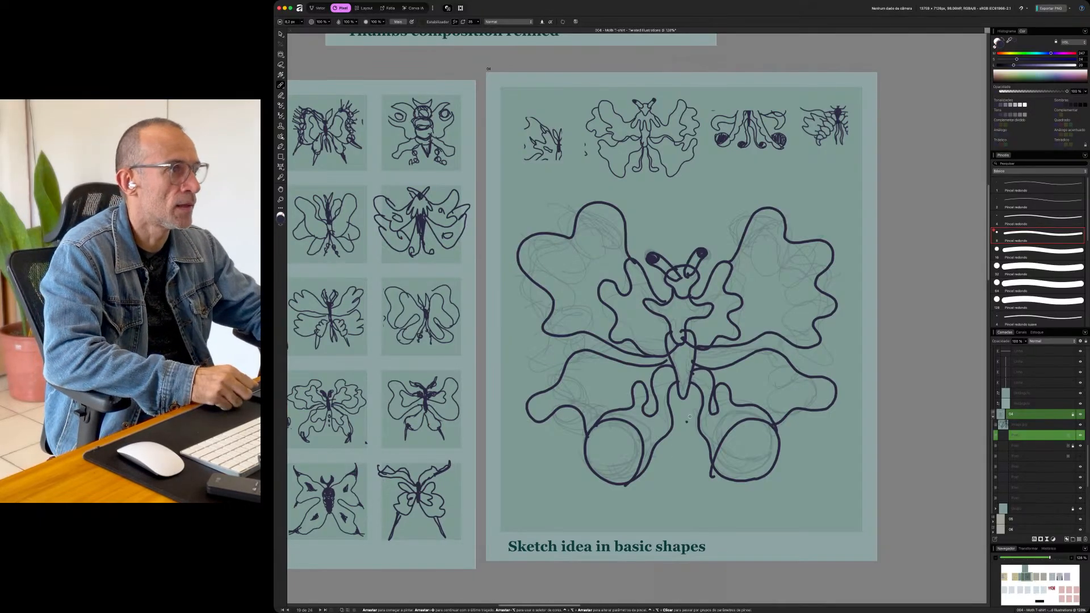
pyautogui.moveTo(687, 392); pyautogui.dragTo(688, 433)
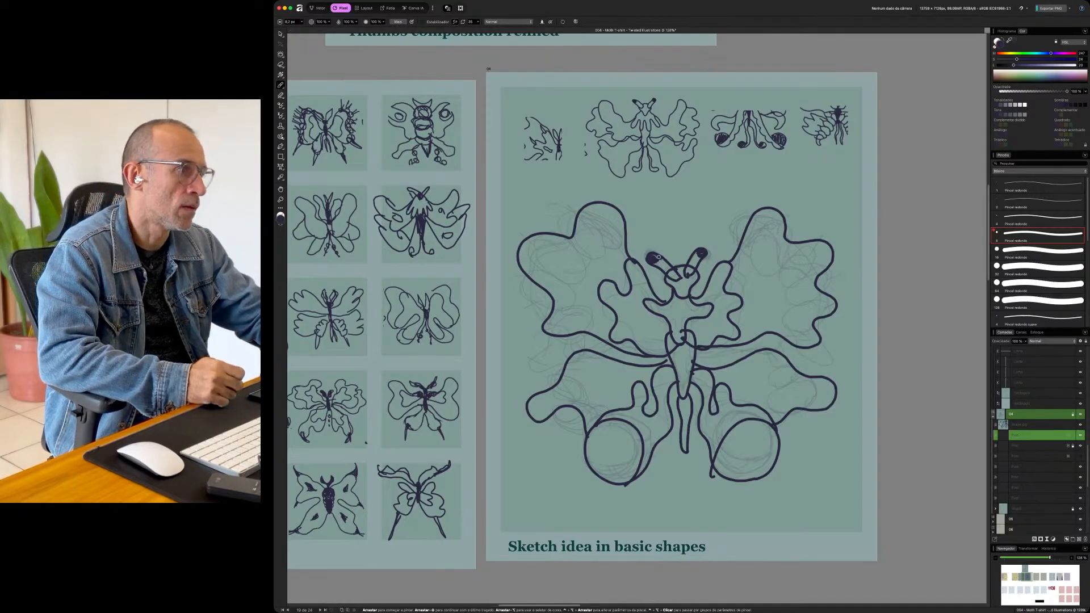
# - Add a small hooked lobe at the inner top of each upper wing and erase the old inner outline behind it
pyautogui.moveTo(638, 232); pyautogui.dragTo(642, 212)
pyautogui.moveTo(729, 249); pyautogui.dragTo(722, 224)
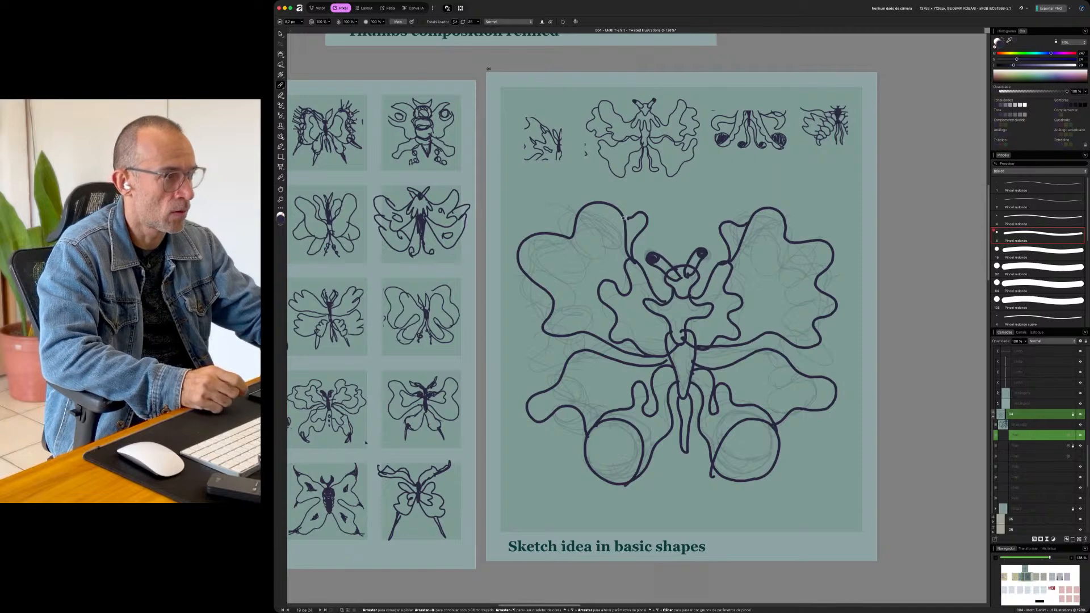
pyautogui.press('e')
pyautogui.moveTo(624, 239); pyautogui.dragTo(627, 253)
pyautogui.moveTo(734, 256); pyautogui.dragTo(742, 232)
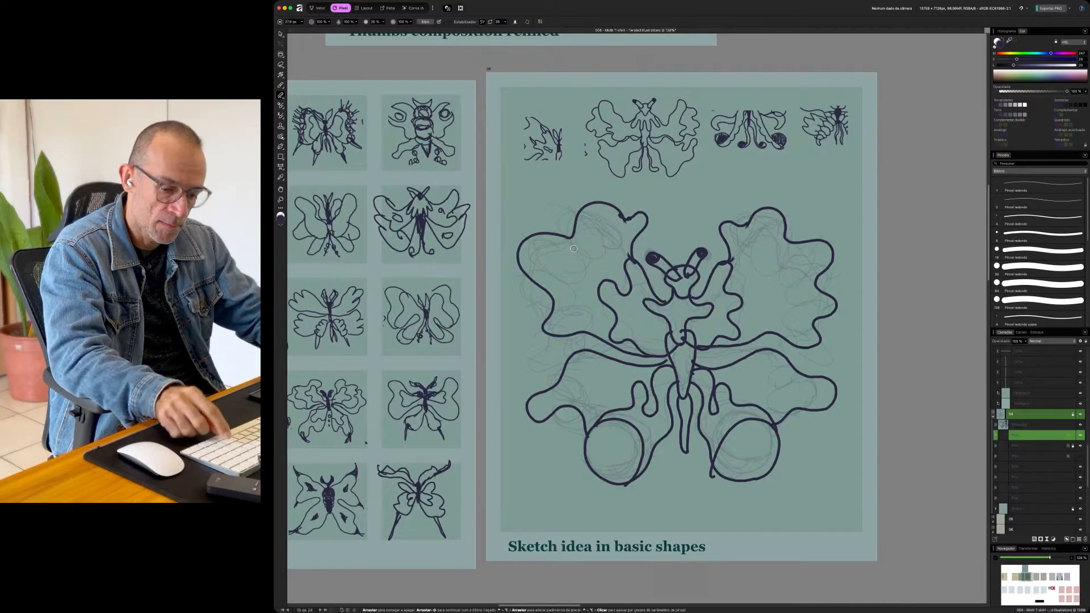
# - Draw a wavy inner contour down each upper wing and replace the right wing's outer edge with two rounded lobes
pyautogui.press('b')
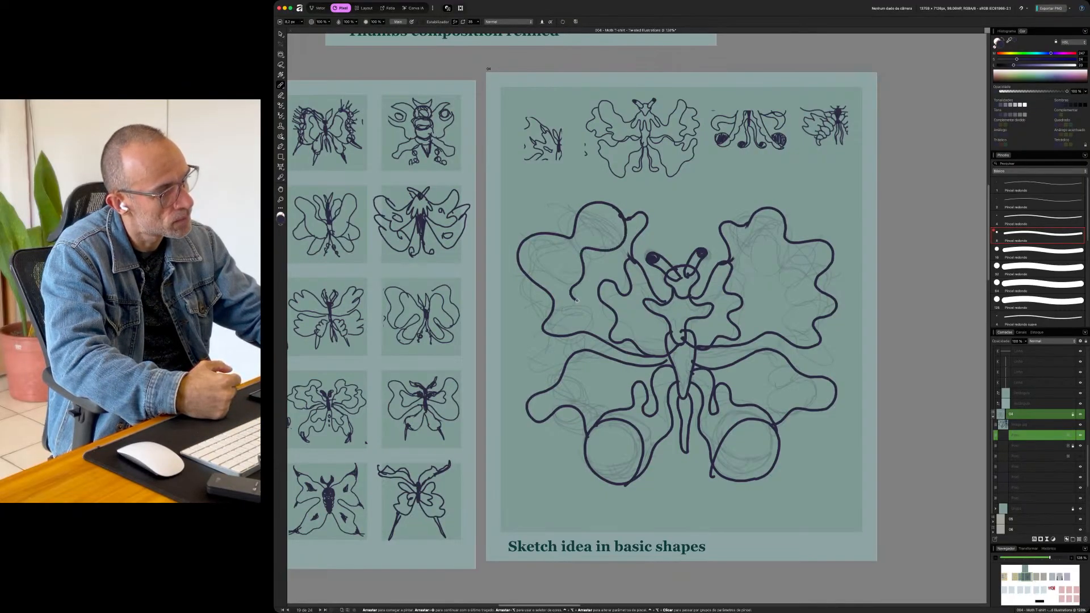
pyautogui.moveTo(757, 209)
pyautogui.mouseDown()
pyautogui.moveTo(749, 233)
pyautogui.moveTo(776, 254)
pyautogui.moveTo(778, 285)
pyautogui.moveTo(799, 298)
pyautogui.moveTo(786, 344)
pyautogui.mouseUp()
pyautogui.press('e')
pyautogui.moveTo(826, 309)
pyautogui.mouseDown()
pyautogui.moveTo(818, 285)
pyautogui.moveTo(832, 262)
pyautogui.mouseUp()
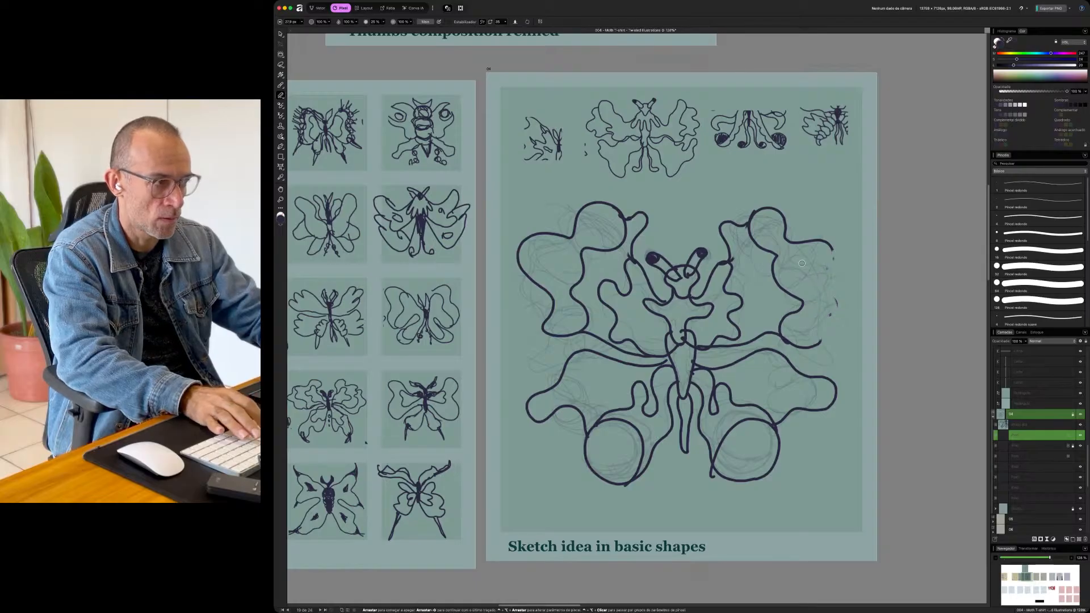
pyautogui.press('b')
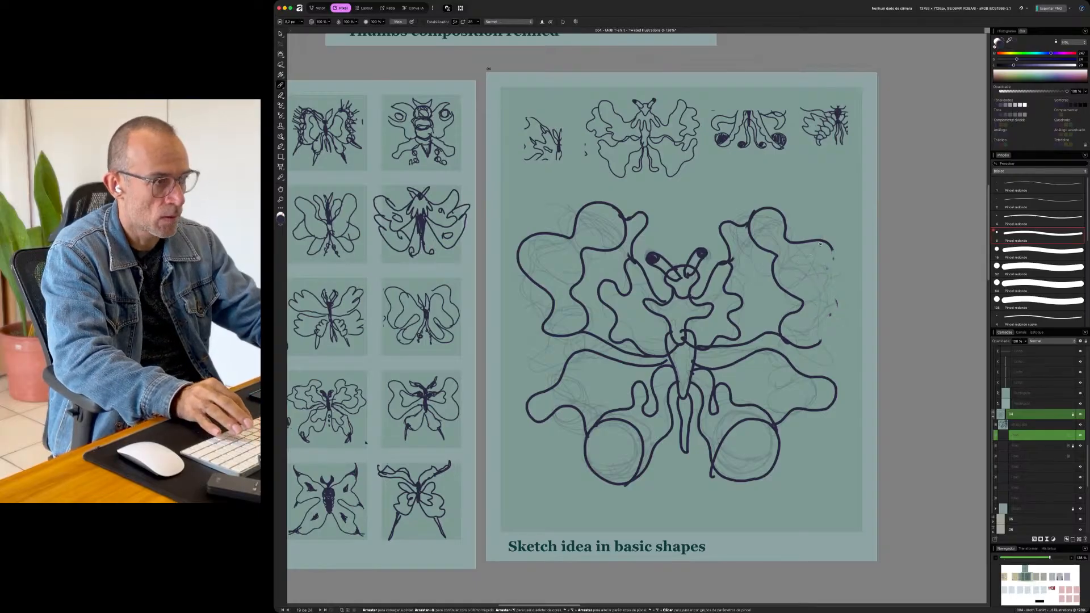
pyautogui.moveTo(820, 238)
pyautogui.mouseDown()
pyautogui.moveTo(823, 287)
pyautogui.moveTo(839, 311)
pyautogui.moveTo(802, 344)
pyautogui.mouseUp()
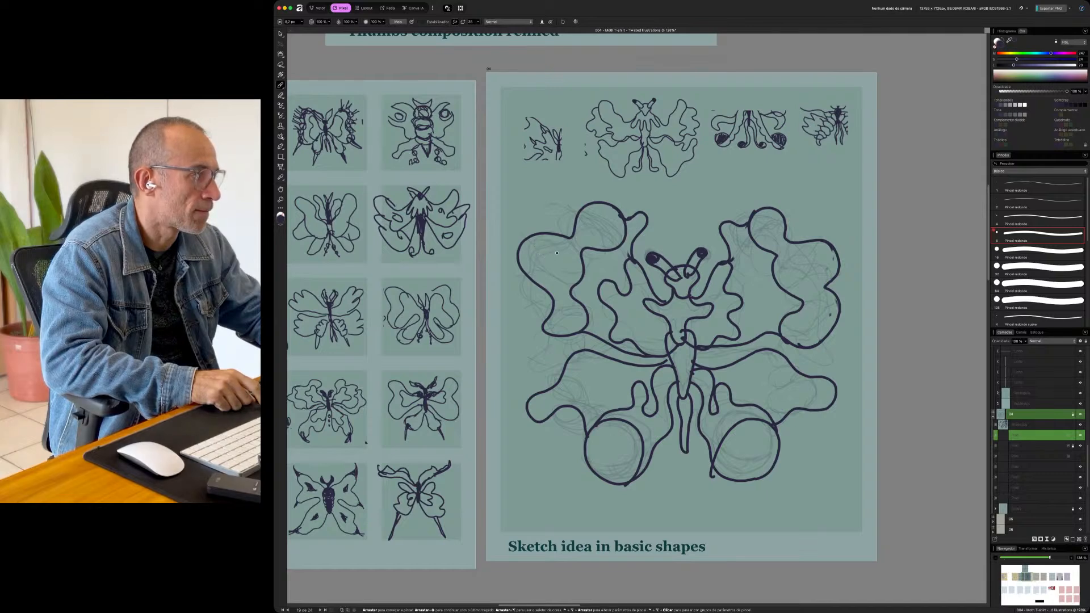
# - Draw a curved inner line in each lower wing, ending in a dark, tapered wavy mark towards the outer lobe
pyautogui.scroll(3, 557, 253)
pyautogui.hscroll(-5, 557, 254)
pyautogui.scroll(-2, 557, 253)
pyautogui.hscroll(4, 557, 253)
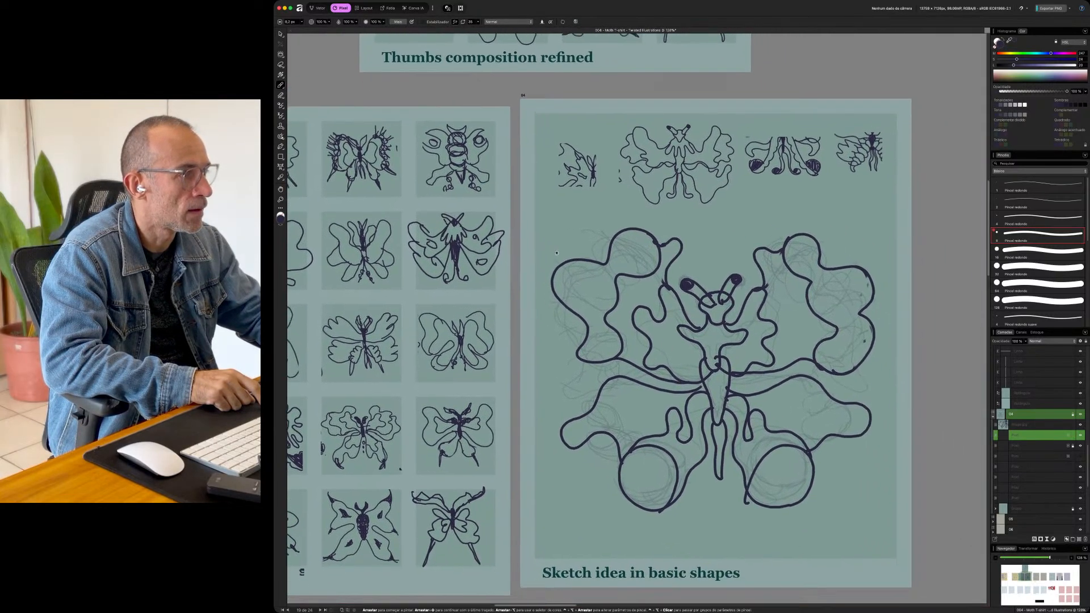
pyautogui.hscroll(3, 556, 254)
pyautogui.scroll(-1, 557, 253)
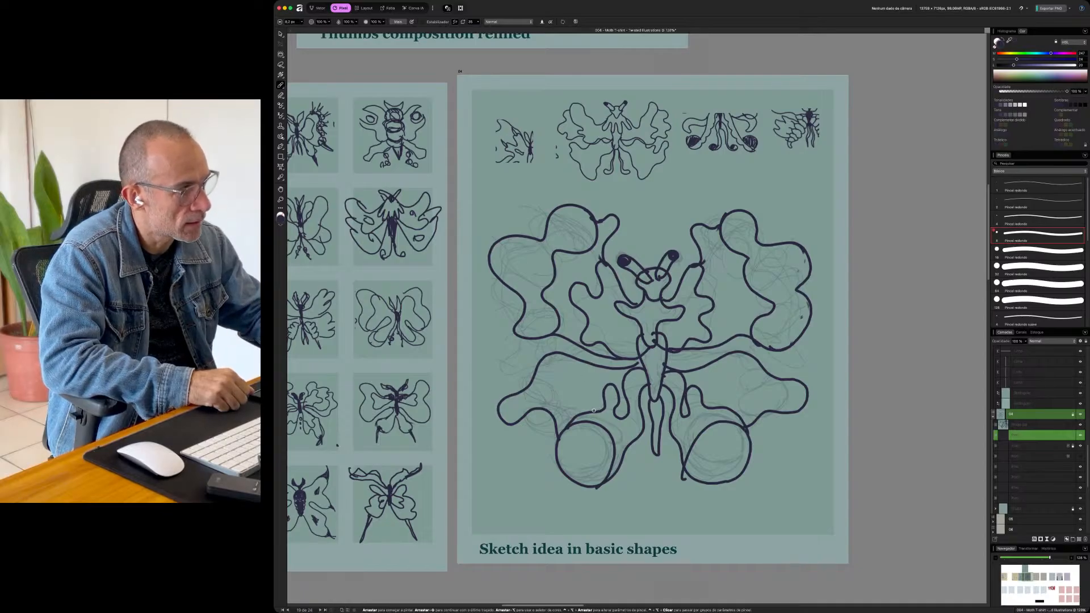
pyautogui.moveTo(592, 396)
pyautogui.mouseDown()
pyautogui.moveTo(564, 389)
pyautogui.moveTo(576, 370)
pyautogui.moveTo(620, 378)
pyautogui.moveTo(542, 391)
pyautogui.moveTo(570, 384)
pyautogui.moveTo(544, 393)
pyautogui.mouseUp()
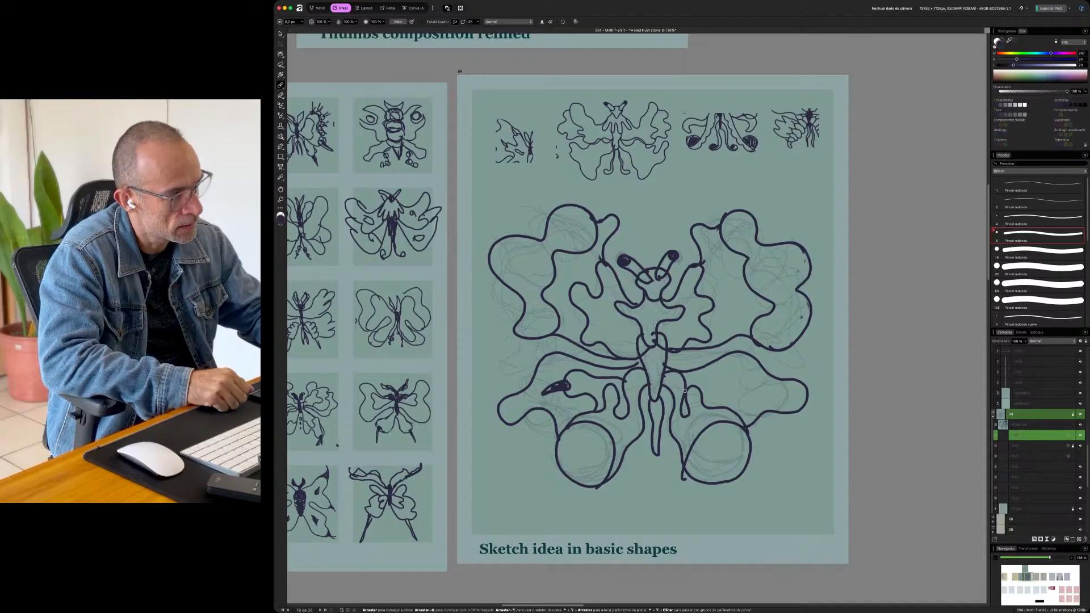
pyautogui.moveTo(685, 378)
pyautogui.mouseDown()
pyautogui.moveTo(731, 373)
pyautogui.moveTo(735, 386)
pyautogui.moveTo(708, 406)
pyautogui.moveTo(754, 391)
pyautogui.mouseUp()
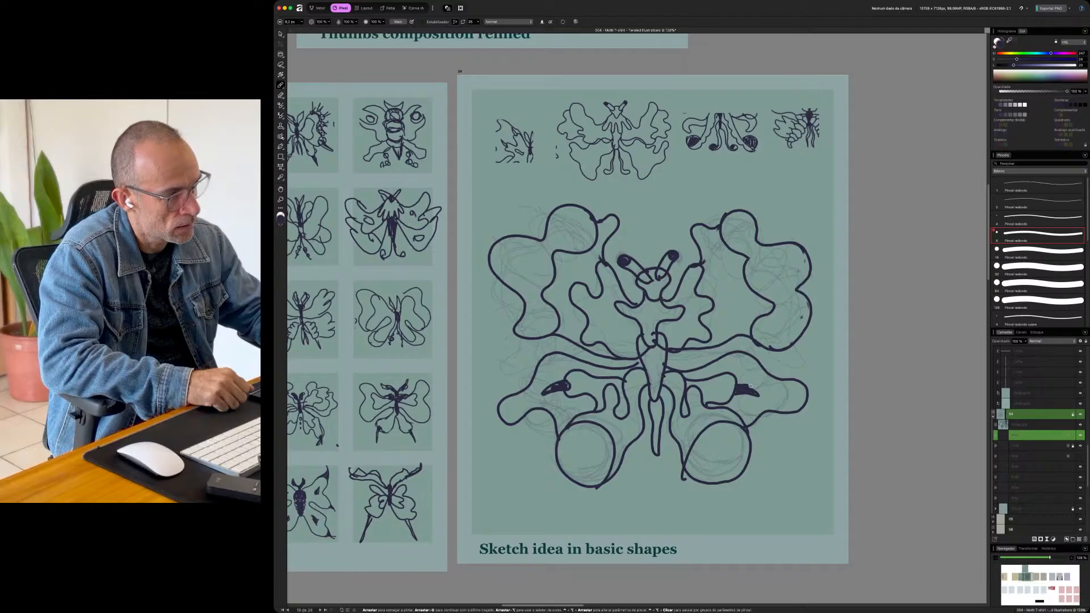
pyautogui.moveTo(767, 400); pyautogui.dragTo(761, 397)
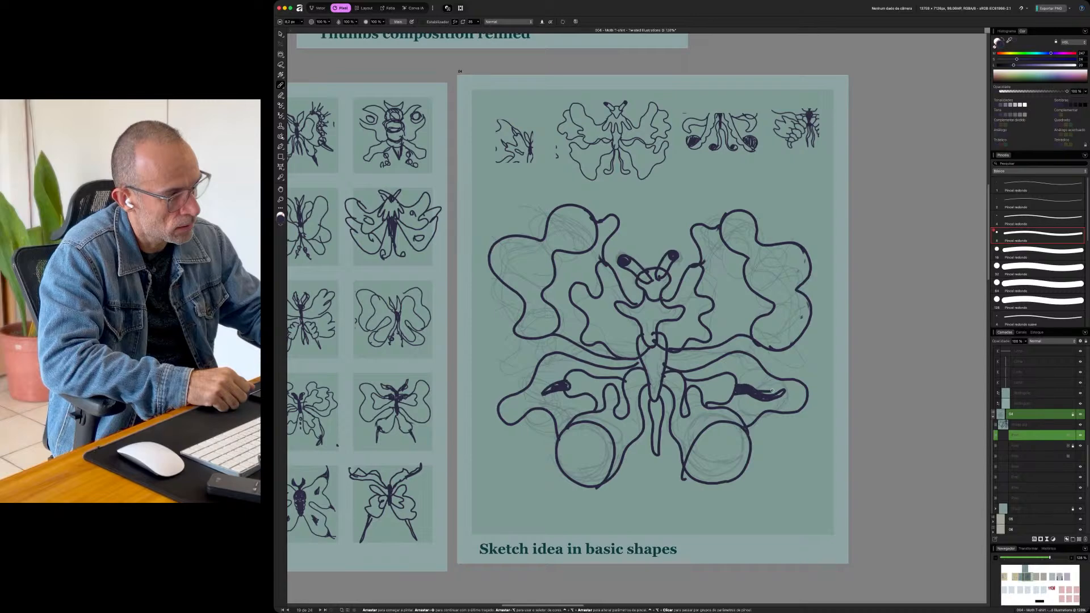
pyautogui.moveTo(541, 396); pyautogui.dragTo(515, 387)
pyautogui.moveTo(774, 391); pyautogui.dragTo(787, 387)
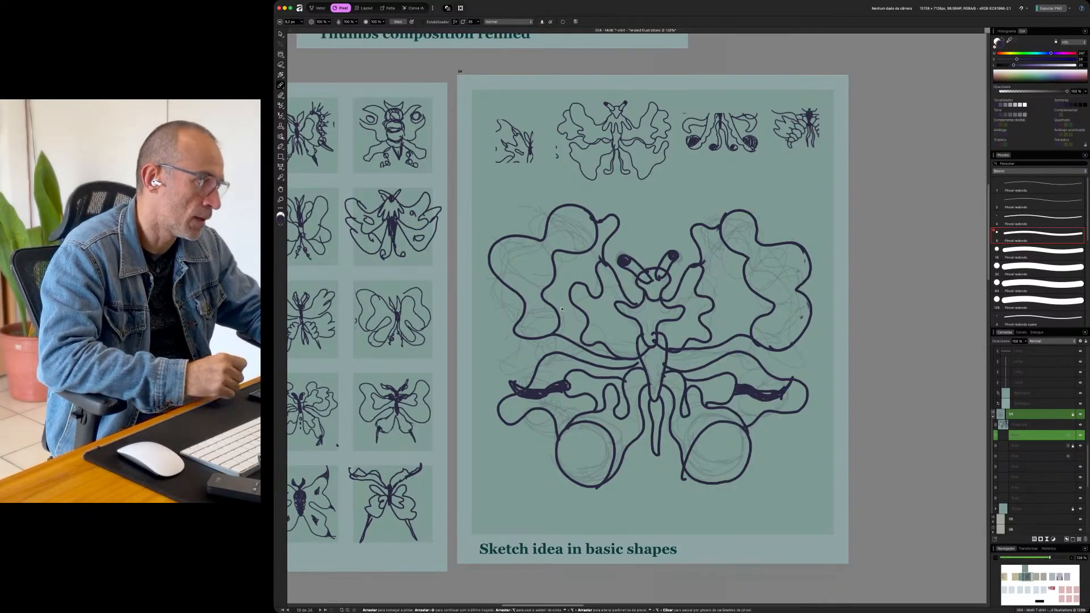
# - Fill the lower wings' large circles with dense vertical hatching and scribble the head dark
pyautogui.moveTo(608, 446)
pyautogui.mouseDown()
pyautogui.moveTo(585, 483)
pyautogui.moveTo(559, 451)
pyautogui.mouseUp()
pyautogui.moveTo(684, 460)
pyautogui.mouseDown()
pyautogui.moveTo(707, 478)
pyautogui.moveTo(727, 431)
pyautogui.moveTo(745, 457)
pyautogui.mouseUp()
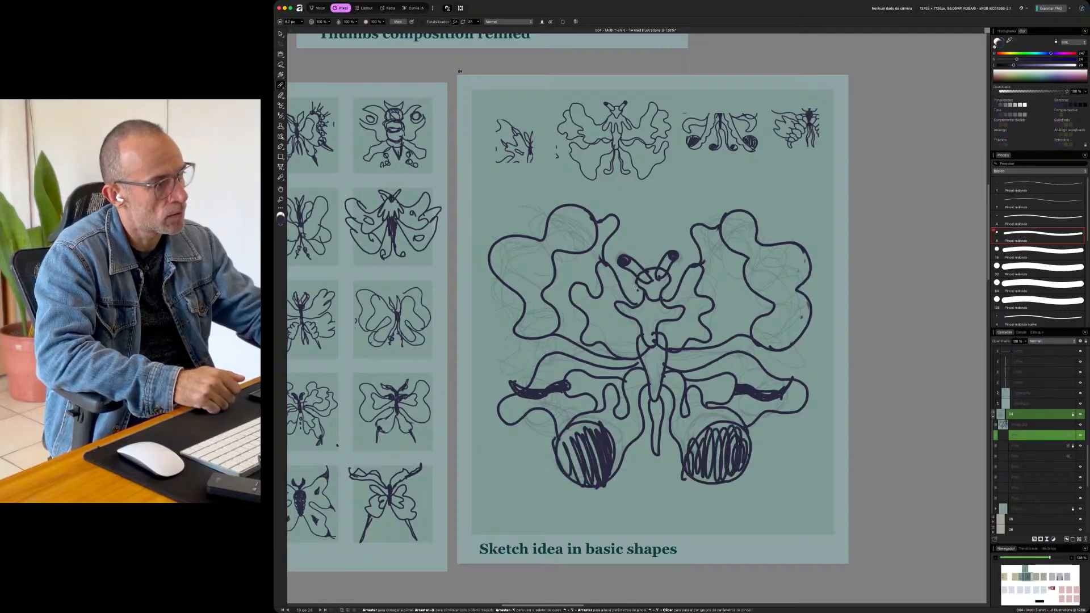
pyautogui.moveTo(648, 284); pyautogui.dragTo(663, 282)
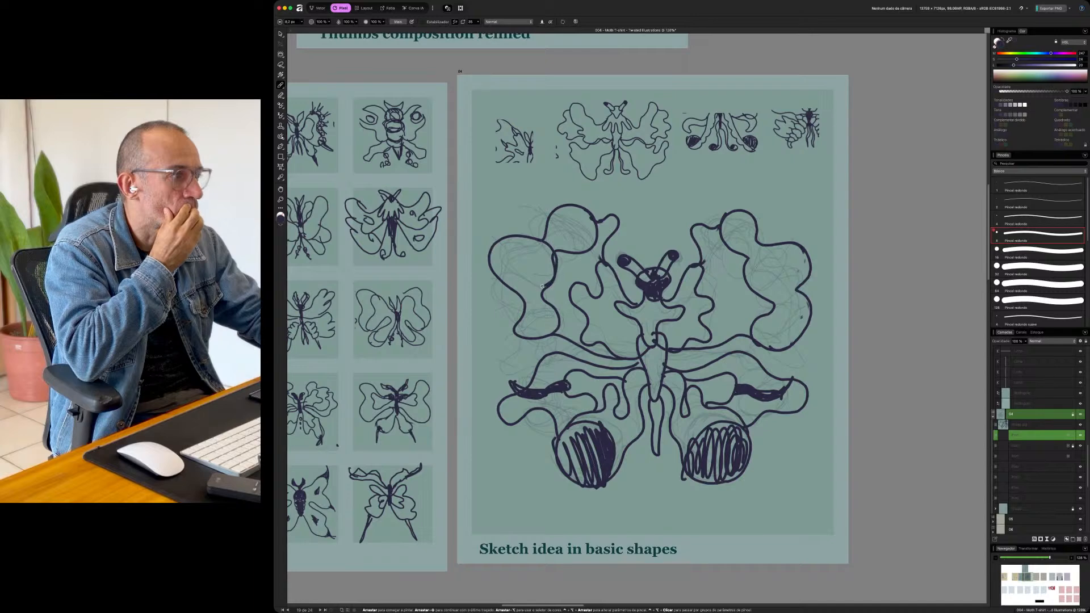
# - Divide both upper wings into overlapping rounded petal shapes along their outer edges
pyautogui.moveTo(746, 263)
pyautogui.mouseDown()
pyautogui.moveTo(761, 219)
pyautogui.moveTo(725, 212)
pyautogui.mouseUp()
pyautogui.moveTo(789, 292); pyautogui.dragTo(765, 303)
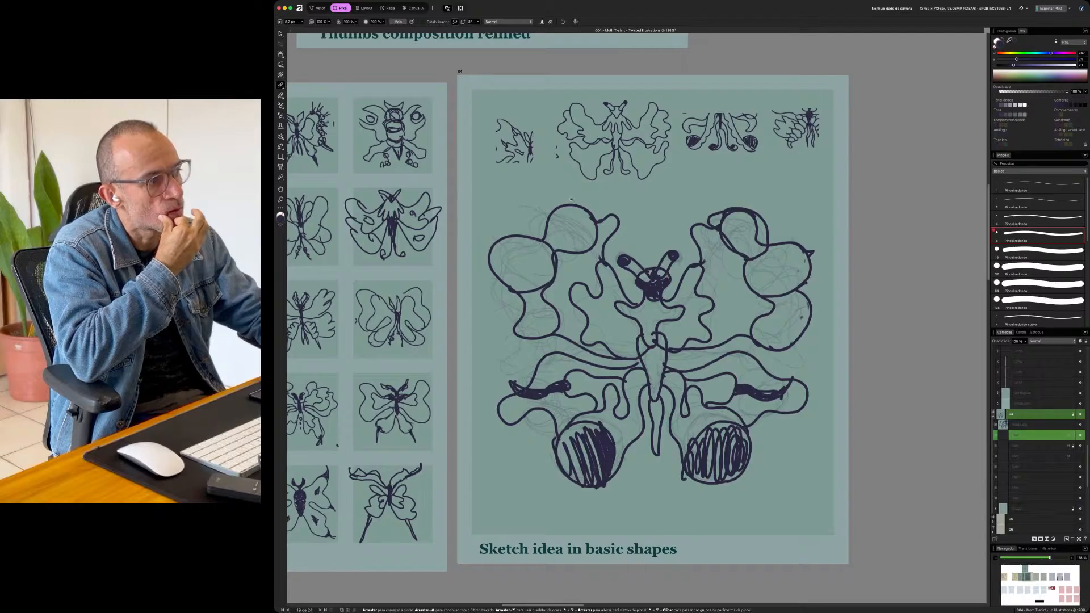
pyautogui.moveTo(582, 204); pyautogui.dragTo(615, 217)
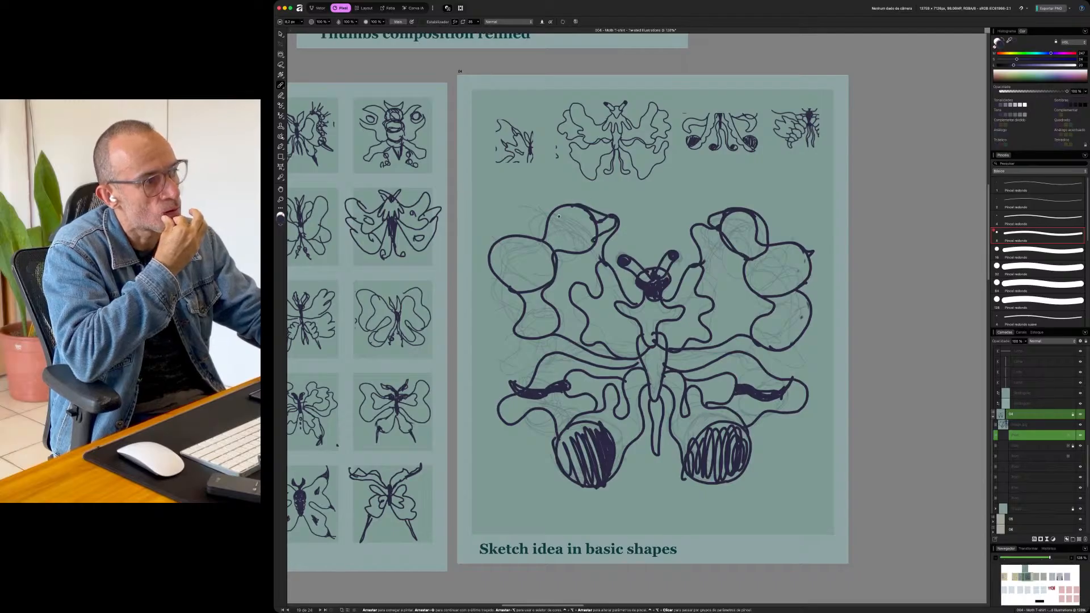
pyautogui.moveTo(526, 224)
pyautogui.mouseDown()
pyautogui.moveTo(571, 255)
pyautogui.moveTo(499, 240)
pyautogui.moveTo(506, 262)
pyautogui.moveTo(547, 274)
pyautogui.moveTo(528, 285)
pyautogui.moveTo(522, 274)
pyautogui.moveTo(496, 278)
pyautogui.moveTo(544, 304)
pyautogui.mouseUp()
pyautogui.moveTo(775, 250)
pyautogui.mouseDown()
pyautogui.moveTo(763, 284)
pyautogui.moveTo(797, 267)
pyautogui.moveTo(788, 298)
pyautogui.moveTo(759, 286)
pyautogui.moveTo(810, 296)
pyautogui.moveTo(774, 331)
pyautogui.moveTo(758, 309)
pyautogui.mouseUp()
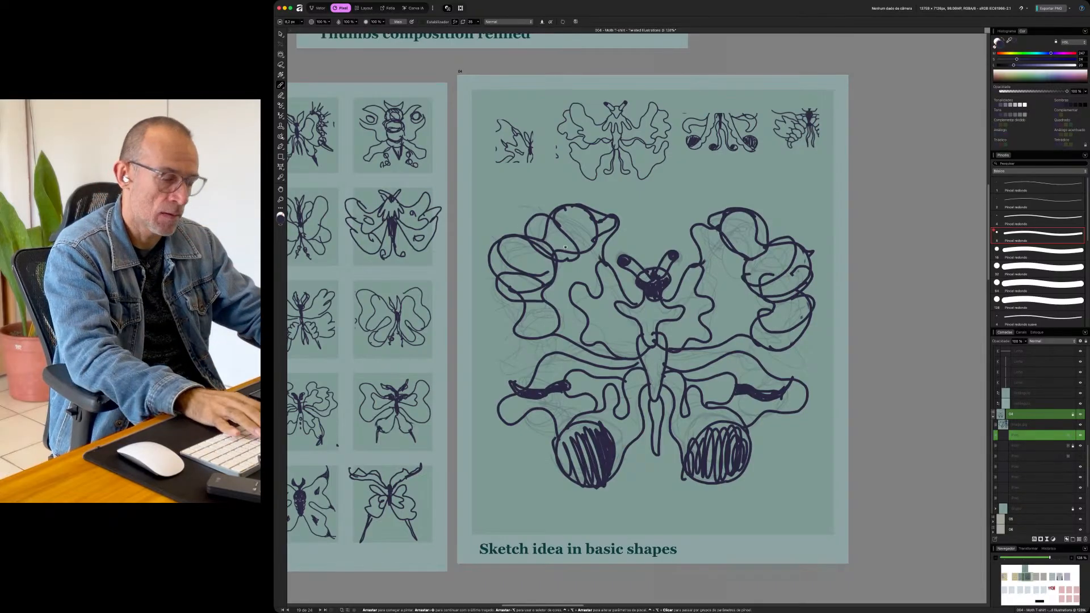
# - Erase the leftover outer contours and overlapping strokes around the petals of both upper wings
pyautogui.press('e')
pyautogui.moveTo(546, 229); pyautogui.dragTo(533, 249)
pyautogui.moveTo(514, 286); pyautogui.dragTo(534, 296)
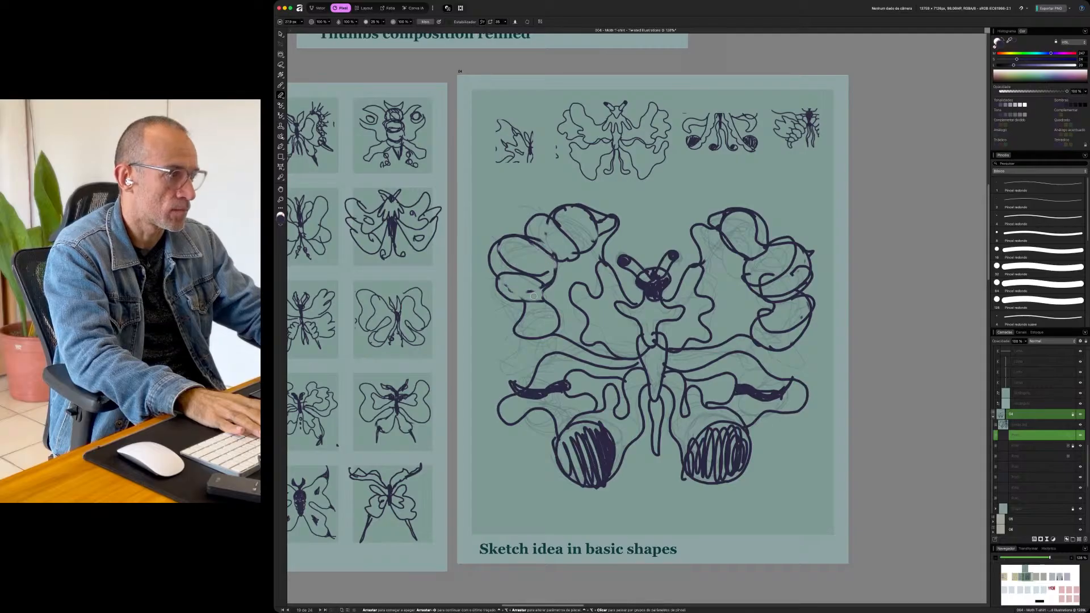
pyautogui.moveTo(498, 260); pyautogui.dragTo(496, 245)
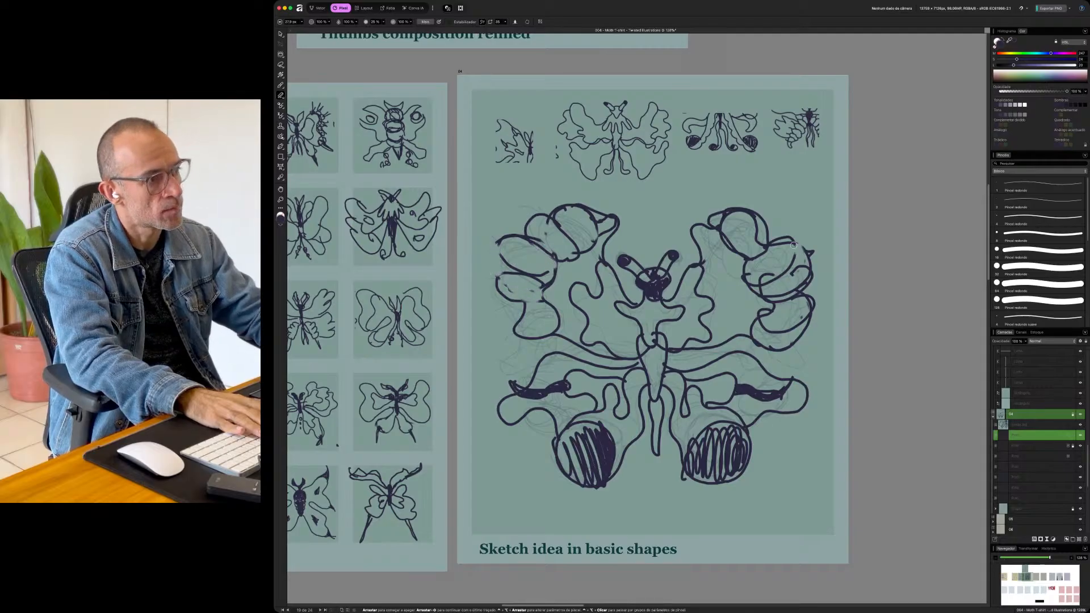
pyautogui.moveTo(791, 248); pyautogui.dragTo(757, 214)
pyautogui.moveTo(802, 319); pyautogui.dragTo(799, 313)
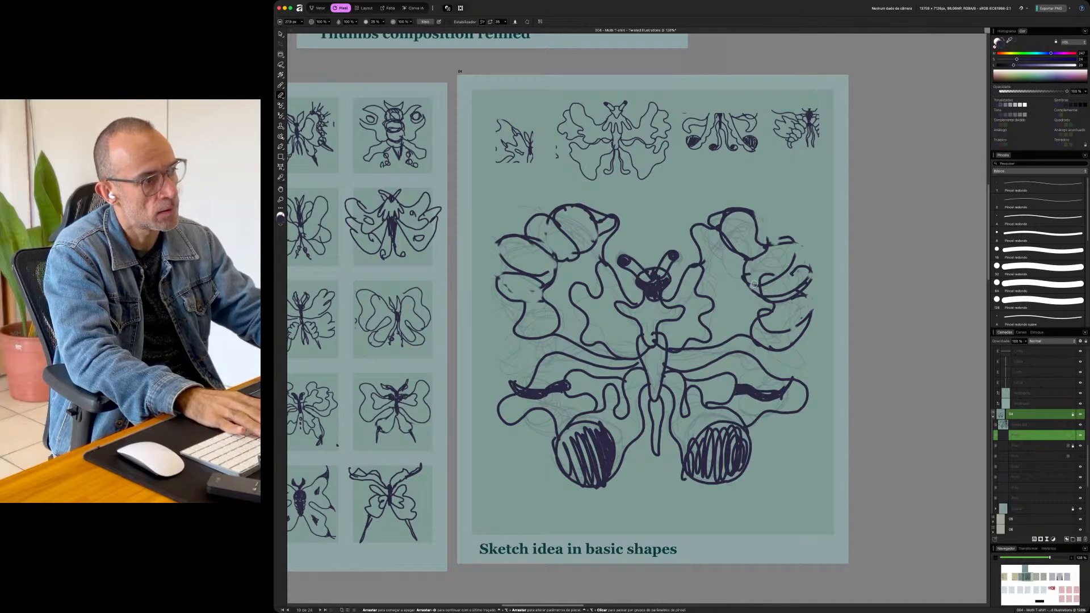
# - Redraw the petal outlines on both upper wings and link them to the inner wing contours with curved lines
pyautogui.press('b')
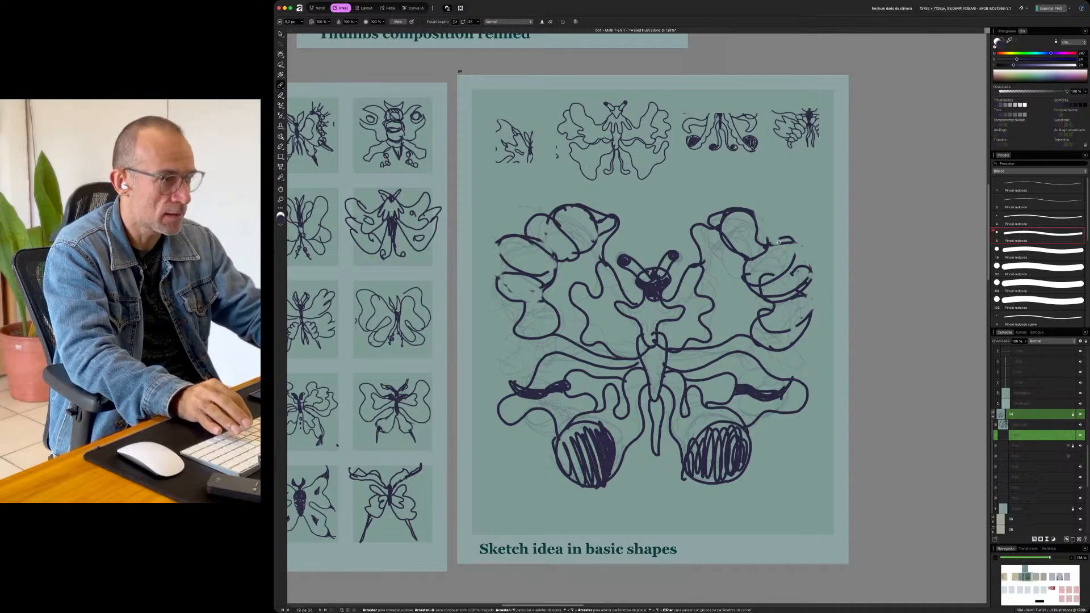
pyautogui.moveTo(794, 261)
pyautogui.mouseDown()
pyautogui.moveTo(812, 279)
pyautogui.moveTo(795, 331)
pyautogui.mouseUp()
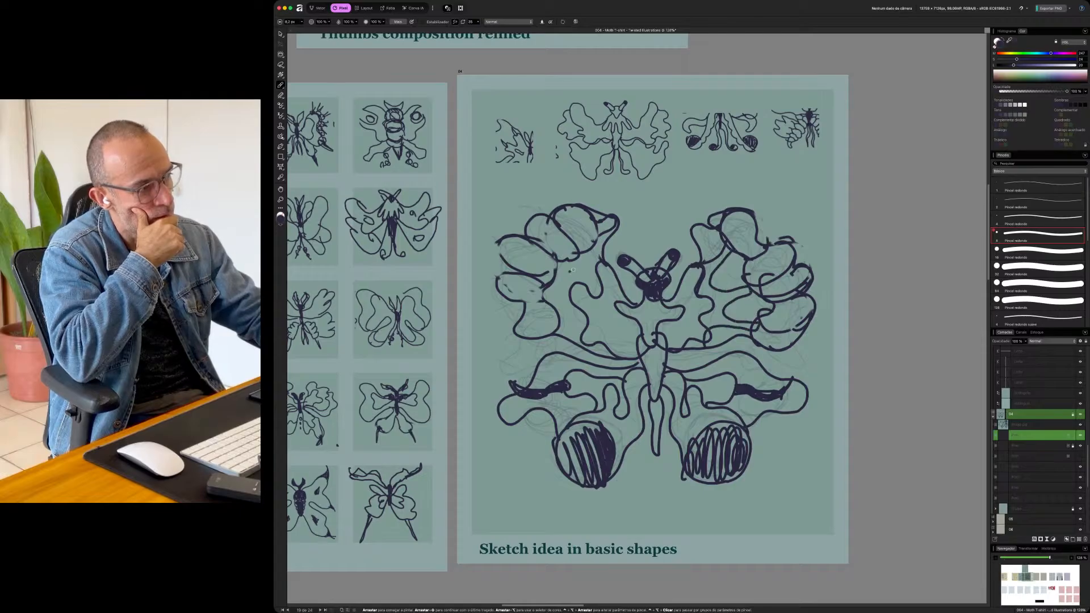
pyautogui.moveTo(582, 282)
pyautogui.mouseDown()
pyautogui.moveTo(557, 268)
pyautogui.moveTo(564, 298)
pyautogui.moveTo(537, 288)
pyautogui.moveTo(557, 305)
pyautogui.moveTo(527, 272)
pyautogui.moveTo(494, 273)
pyautogui.moveTo(527, 301)
pyautogui.moveTo(506, 300)
pyautogui.moveTo(546, 332)
pyautogui.mouseUp()
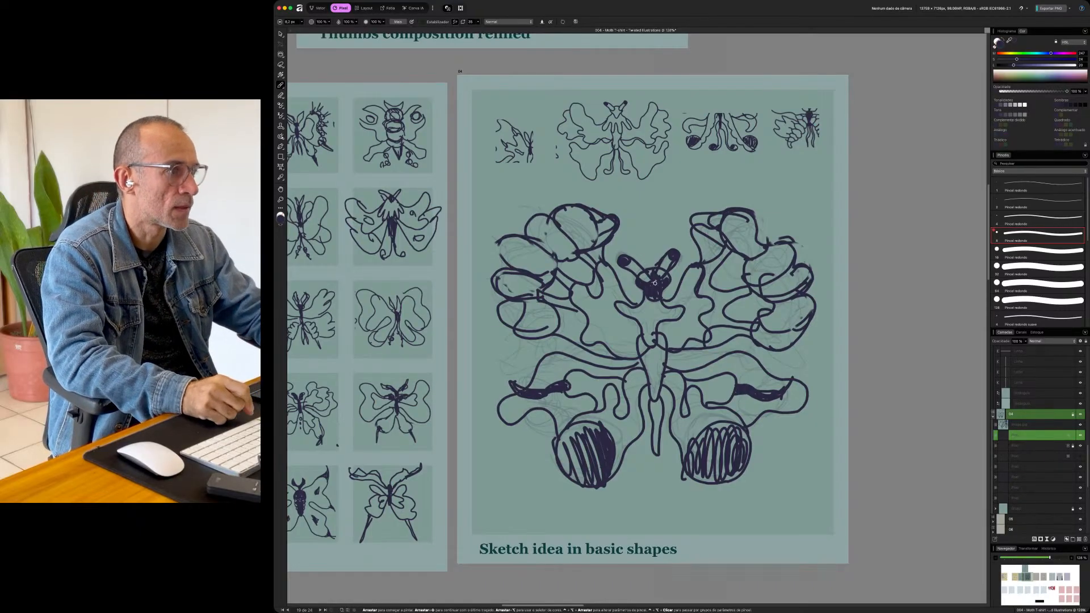
# - Select the head and antennae, move them up slightly, enlarge them a little and clear the selection
pyautogui.press('l')
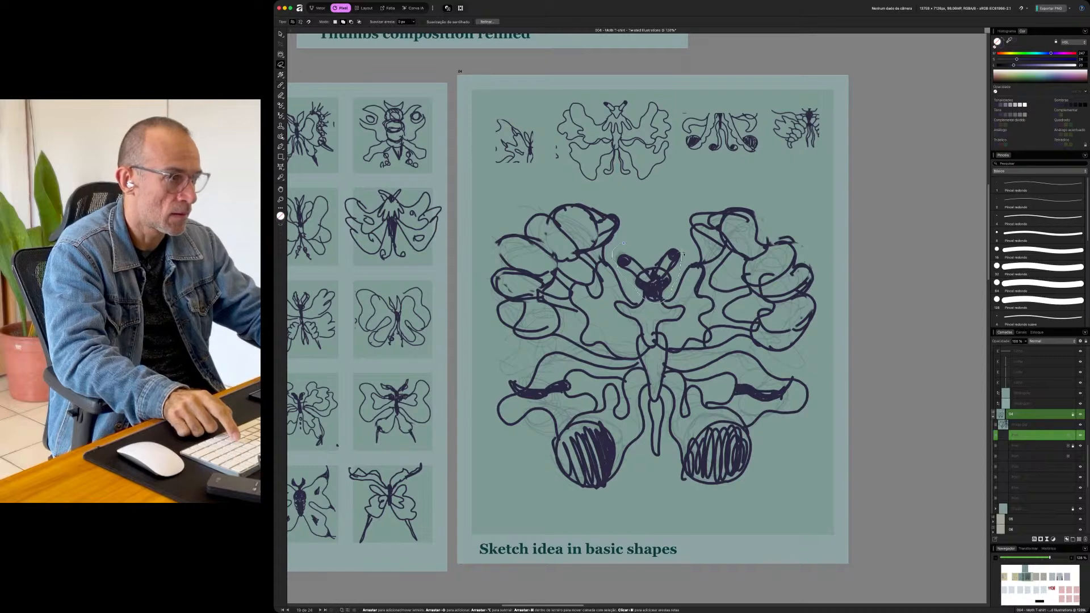
pyautogui.press('v')
pyautogui.moveTo(654, 273); pyautogui.dragTo(653, 259)
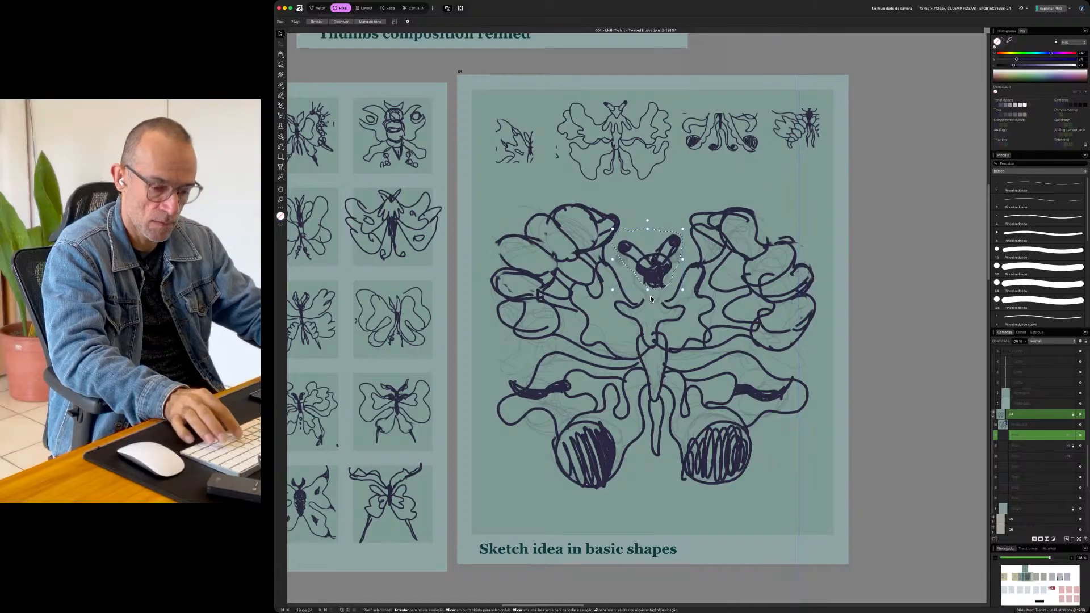
pyautogui.moveTo(682, 229); pyautogui.dragTo(688, 223)
pyautogui.moveTo(671, 261)
pyautogui.mouseDown()
pyautogui.moveTo(673, 213)
pyautogui.moveTo(668, 267)
pyautogui.mouseUp()
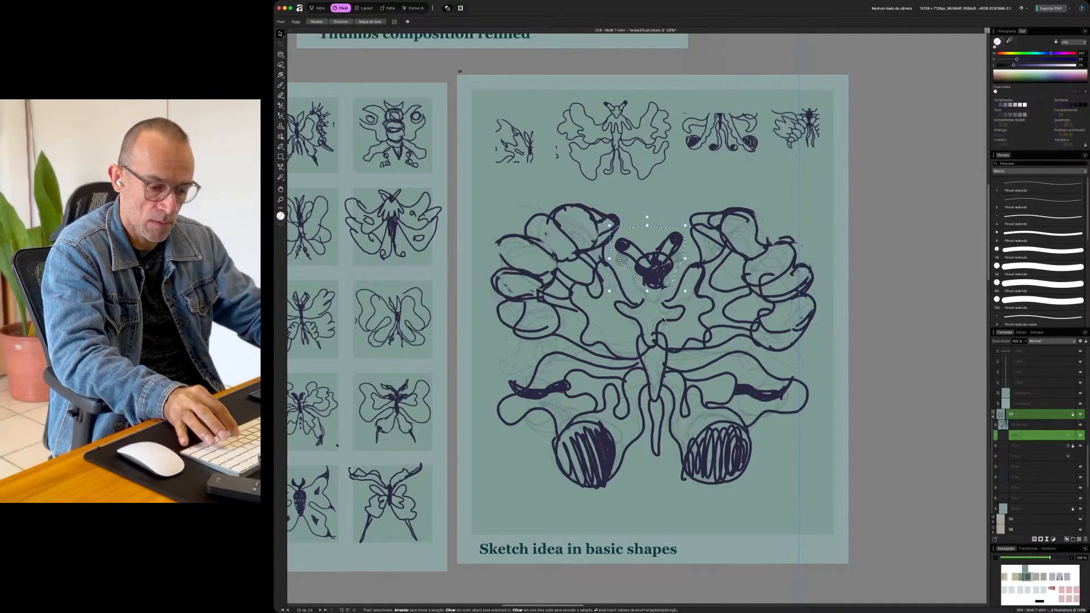
pyautogui.press('m')
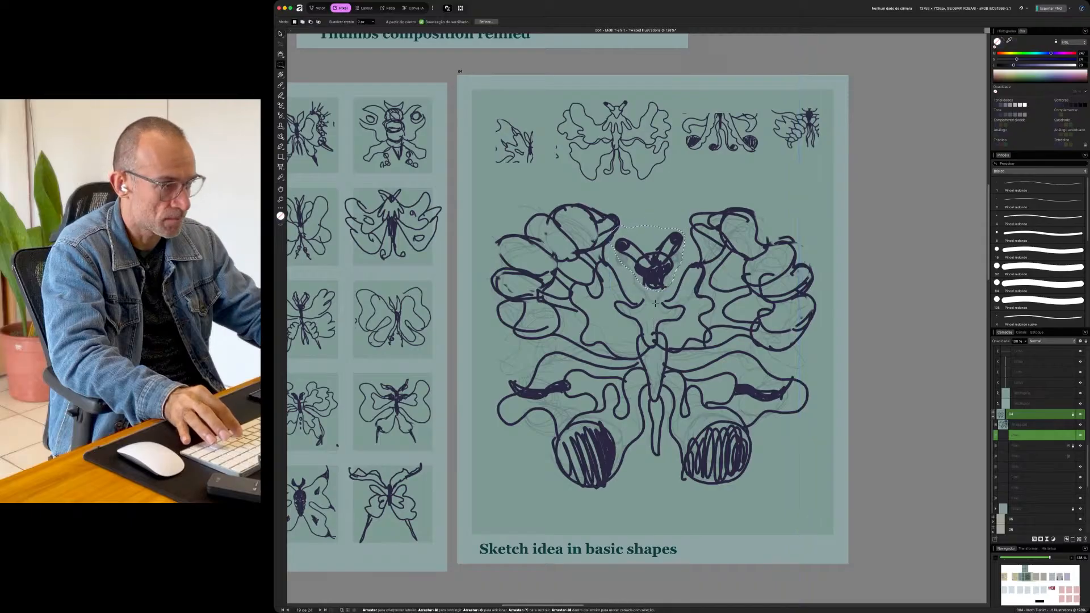
pyautogui.press('super+d')
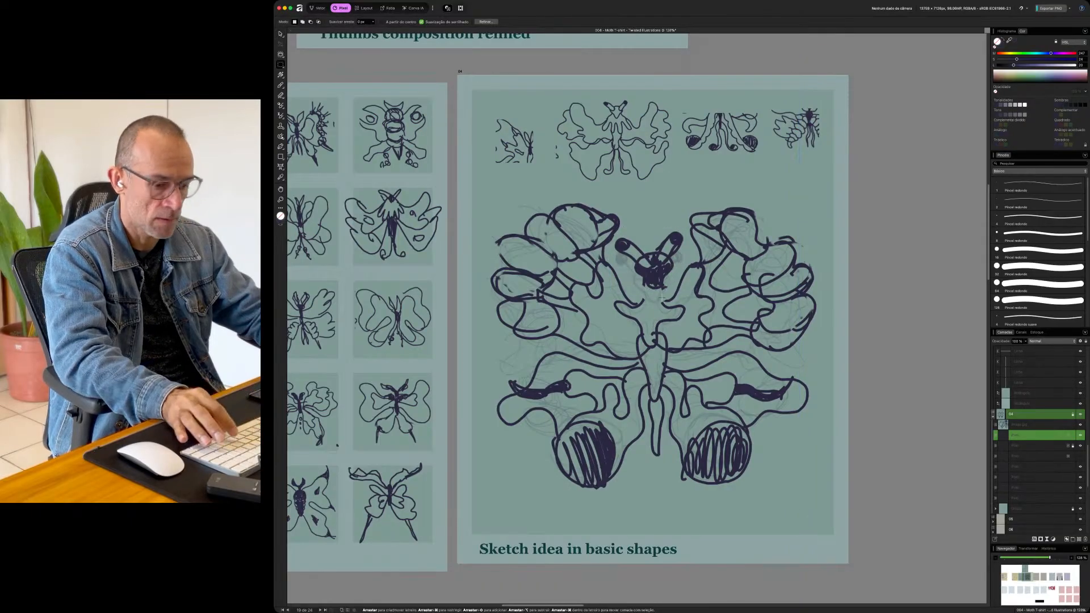
# - Add pointed tips to the upper wings' petals and small oval petals along the lower edge near the body
pyautogui.press('b')
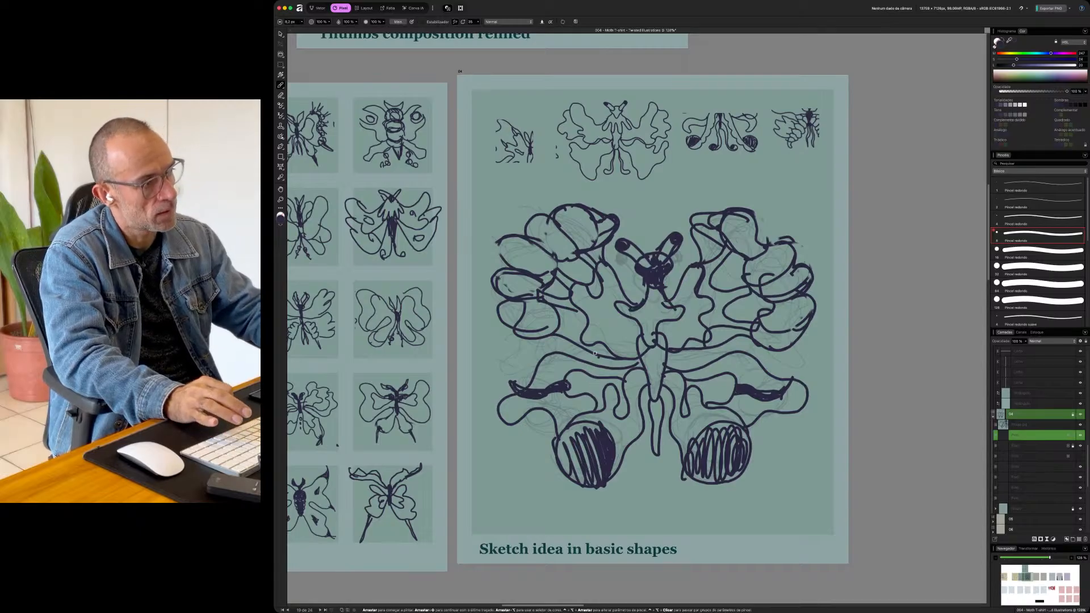
pyautogui.moveTo(564, 196)
pyautogui.mouseDown()
pyautogui.moveTo(576, 204)
pyautogui.moveTo(535, 221)
pyautogui.moveTo(507, 259)
pyautogui.mouseUp()
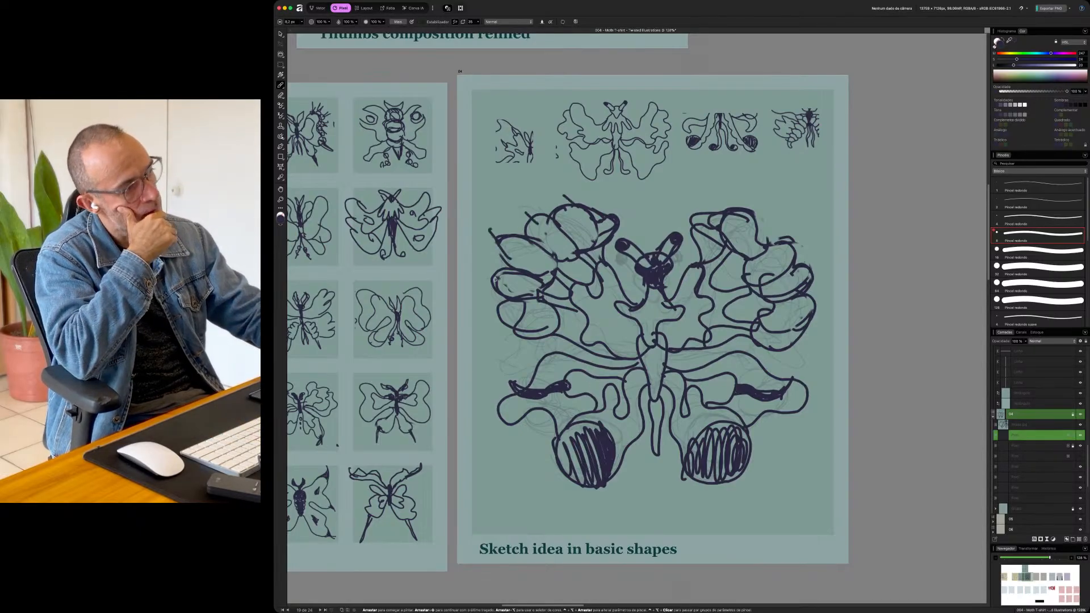
pyautogui.moveTo(500, 318); pyautogui.dragTo(488, 312)
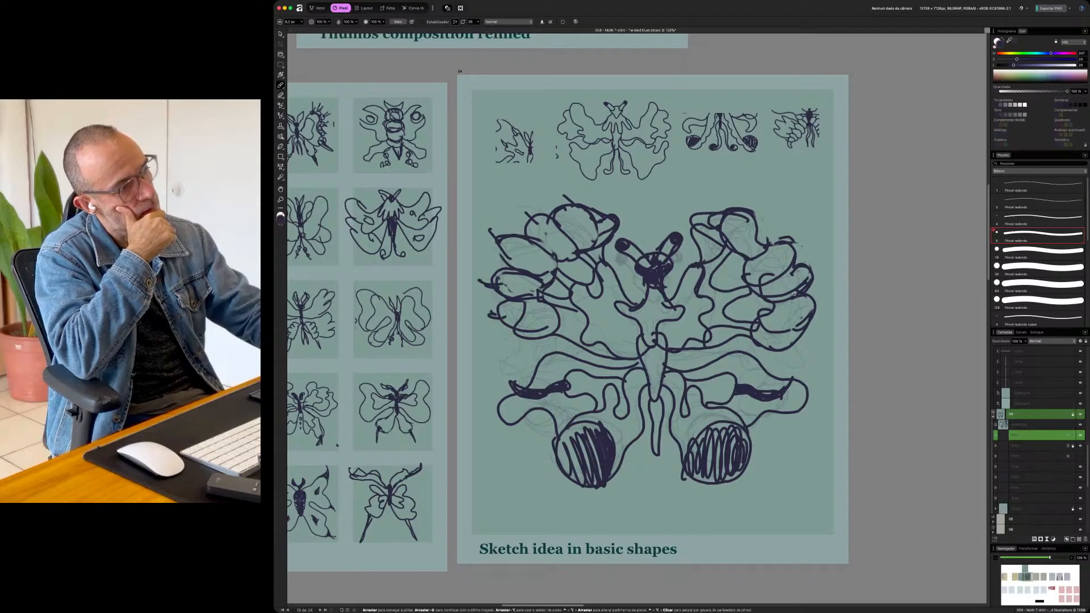
pyautogui.moveTo(756, 215); pyautogui.dragTo(777, 246)
pyautogui.moveTo(761, 336)
pyautogui.mouseDown()
pyautogui.moveTo(750, 314)
pyautogui.moveTo(738, 335)
pyautogui.mouseUp()
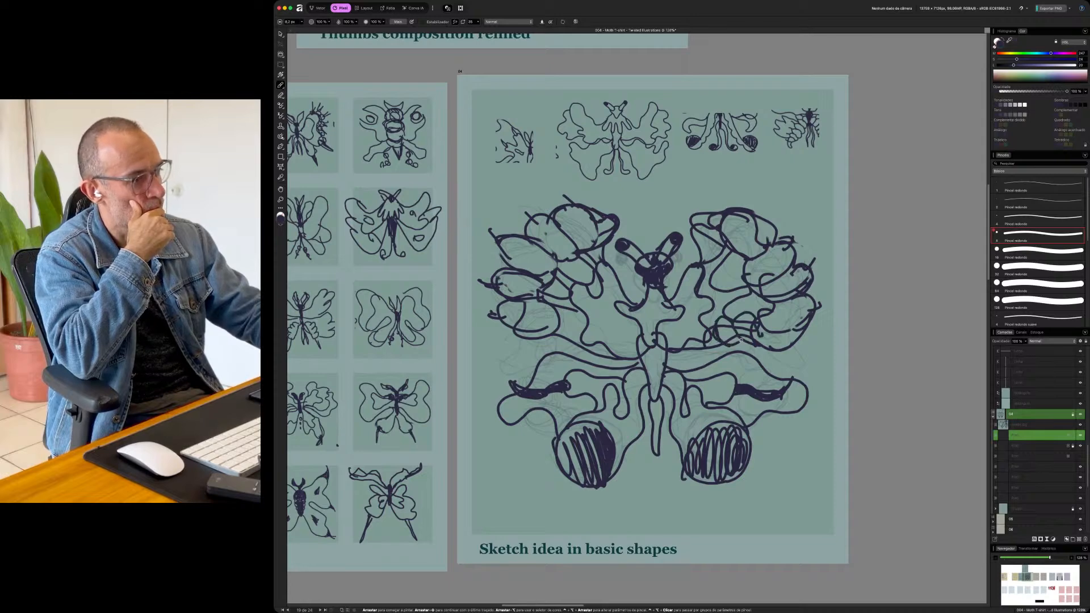
pyautogui.moveTo(593, 327)
pyautogui.mouseDown()
pyautogui.moveTo(593, 355)
pyautogui.moveTo(575, 327)
pyautogui.moveTo(598, 333)
pyautogui.mouseUp()
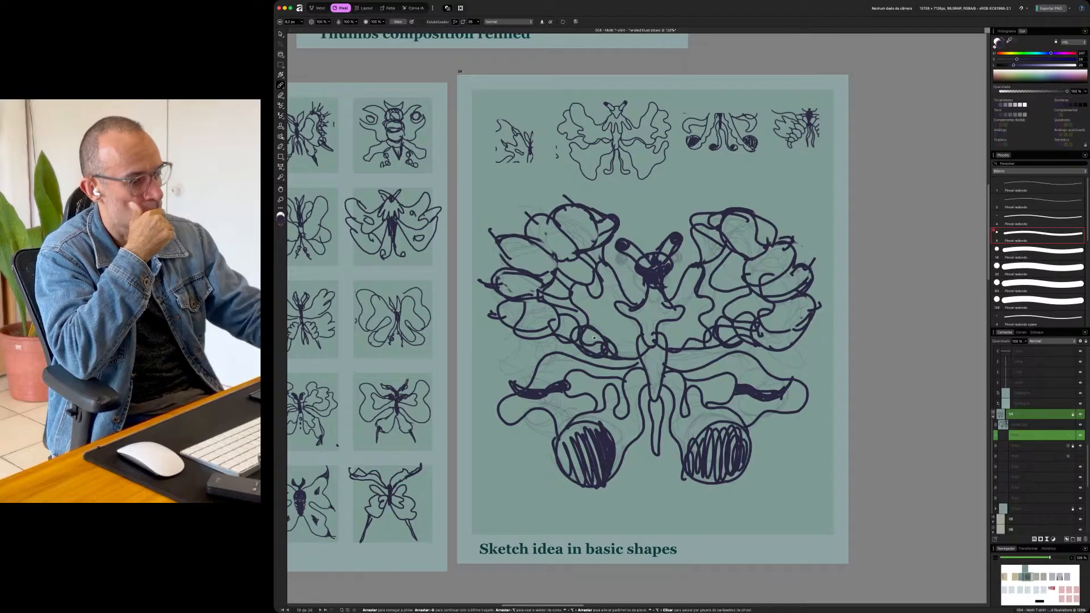
# - Erase the small overlapping ovals and the inner contour lines inside both upper wings
pyautogui.press('m')
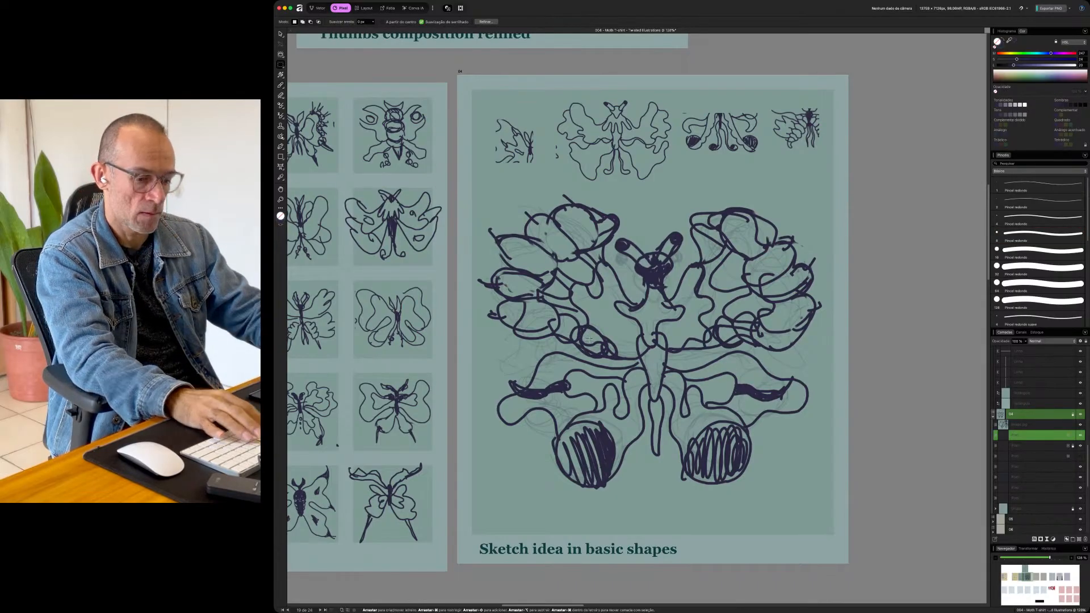
pyautogui.press('e')
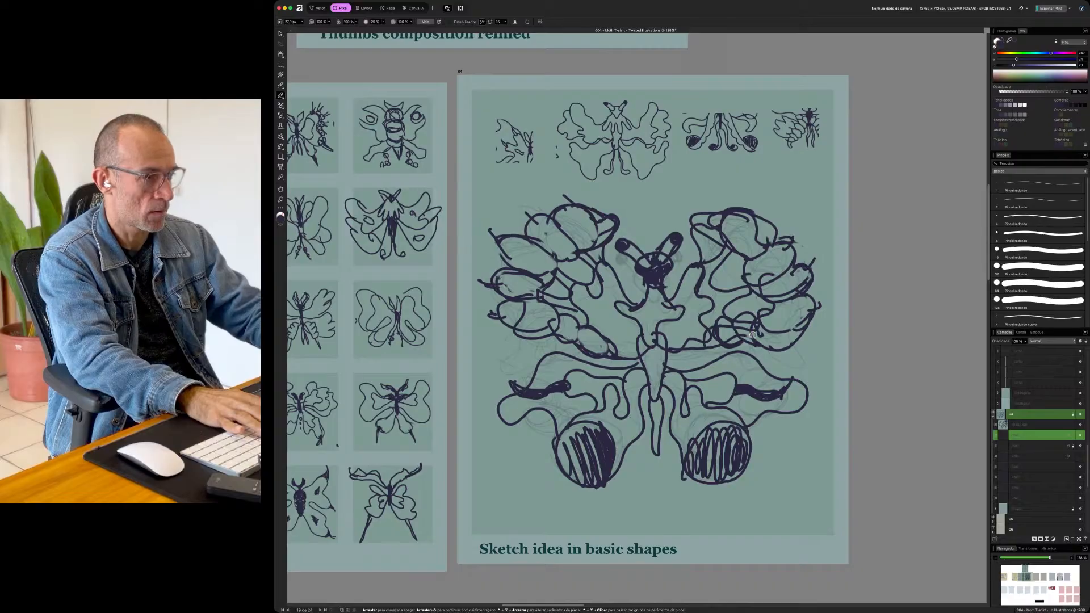
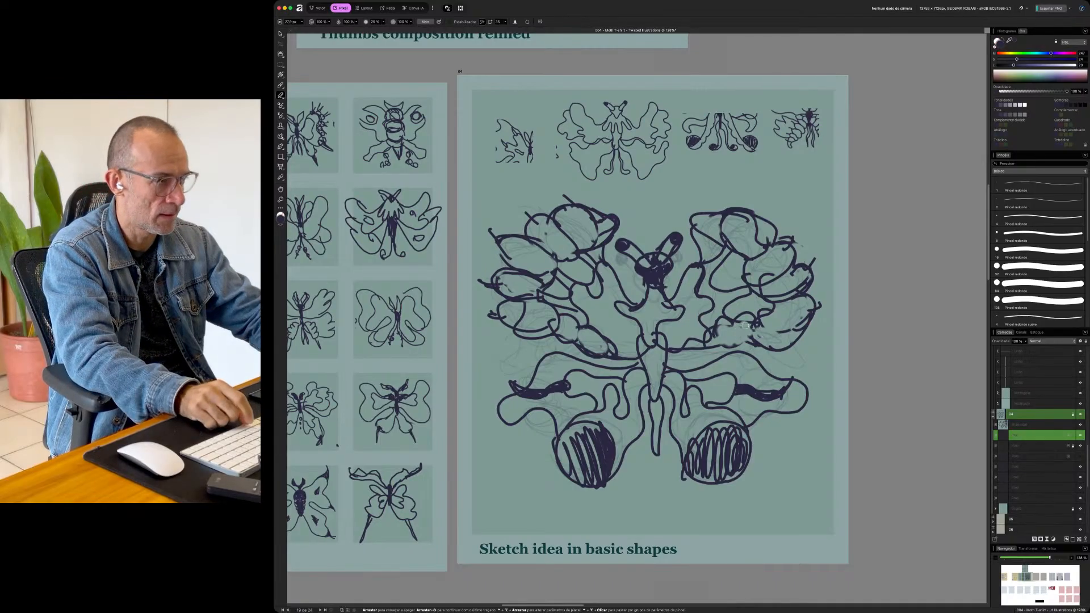
pyautogui.moveTo(721, 297)
pyautogui.mouseDown()
pyautogui.moveTo(706, 316)
pyautogui.moveTo(715, 279)
pyautogui.moveTo(695, 312)
pyautogui.moveTo(694, 284)
pyautogui.moveTo(719, 270)
pyautogui.moveTo(723, 303)
pyautogui.mouseUp()
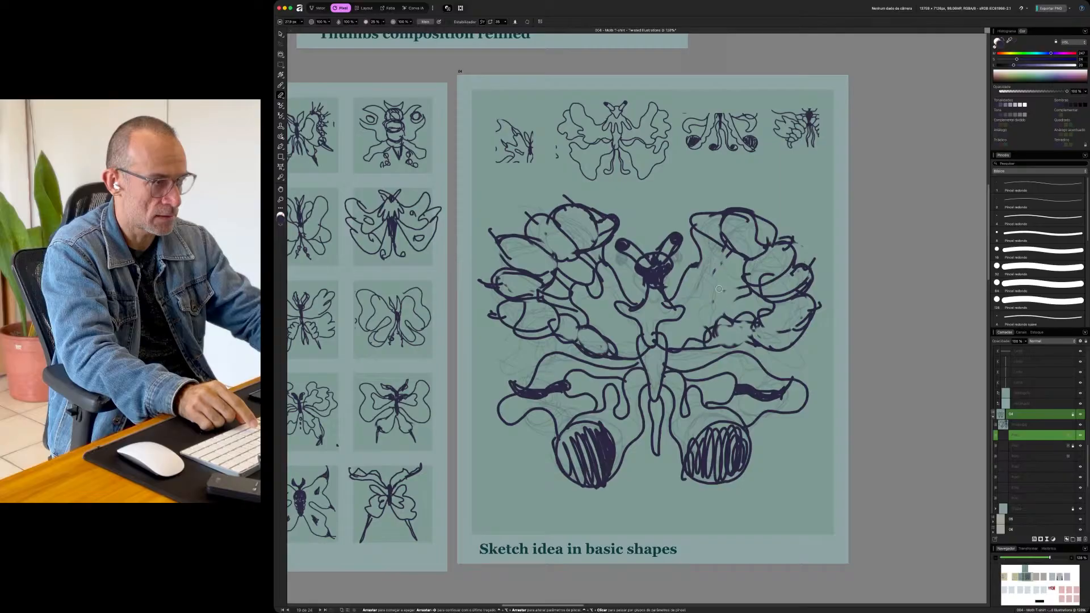
pyautogui.moveTo(575, 291)
pyautogui.mouseDown()
pyautogui.moveTo(598, 273)
pyautogui.moveTo(578, 274)
pyautogui.moveTo(579, 293)
pyautogui.moveTo(563, 288)
pyautogui.moveTo(575, 303)
pyautogui.moveTo(561, 313)
pyautogui.moveTo(601, 336)
pyautogui.mouseUp()
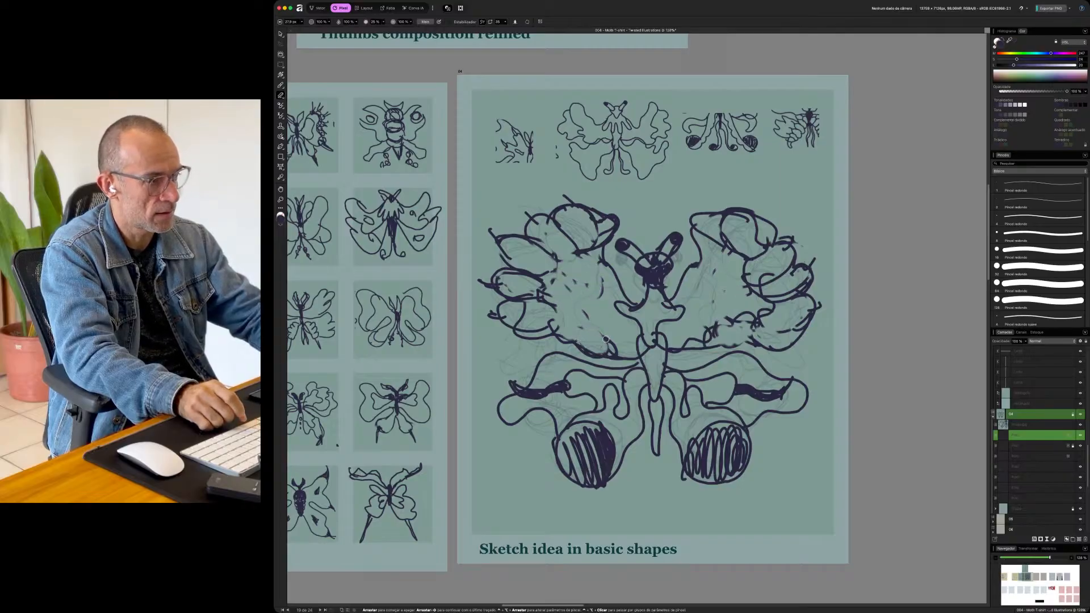
pyautogui.moveTo(698, 341)
pyautogui.mouseDown()
pyautogui.moveTo(774, 318)
pyautogui.moveTo(767, 310)
pyautogui.moveTo(790, 344)
pyautogui.mouseUp()
# - Draw a row of small rounded petals along the lower edge of both upper wings and touch up the inner petal ends
pyautogui.press('b')
pyautogui.moveTo(738, 321); pyautogui.dragTo(746, 343)
pyautogui.moveTo(739, 330)
pyautogui.mouseDown()
pyautogui.moveTo(732, 315)
pyautogui.moveTo(716, 345)
pyautogui.moveTo(746, 346)
pyautogui.mouseUp()
pyautogui.moveTo(713, 344)
pyautogui.mouseDown()
pyautogui.moveTo(697, 313)
pyautogui.moveTo(709, 344)
pyautogui.moveTo(600, 319)
pyautogui.moveTo(629, 341)
pyautogui.moveTo(629, 330)
pyautogui.moveTo(601, 340)
pyautogui.moveTo(591, 315)
pyautogui.moveTo(573, 332)
pyautogui.moveTo(548, 330)
pyautogui.mouseUp()
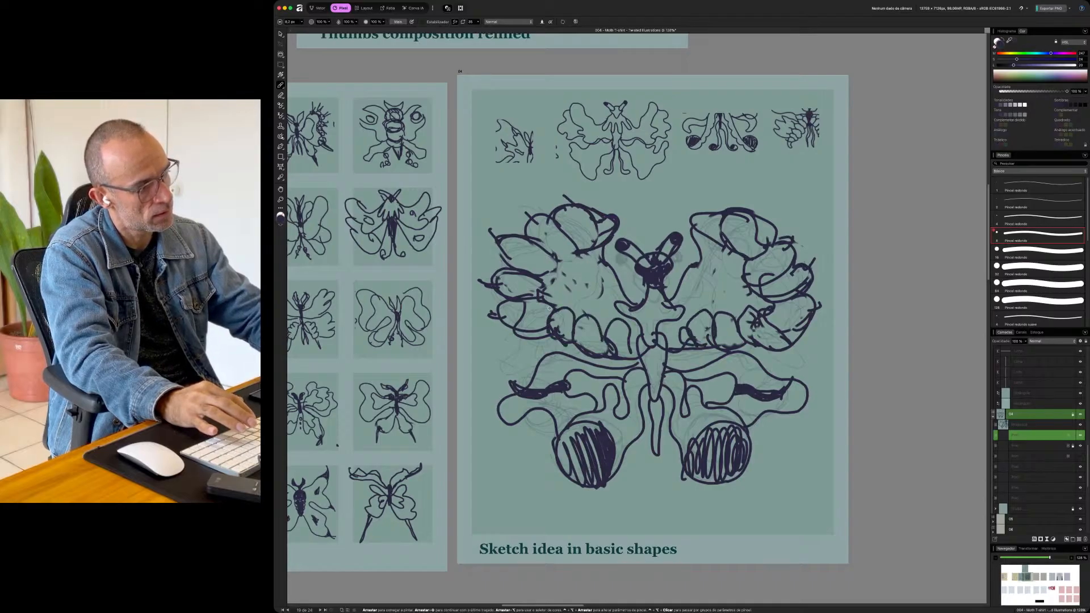
pyautogui.moveTo(553, 264); pyautogui.dragTo(568, 274)
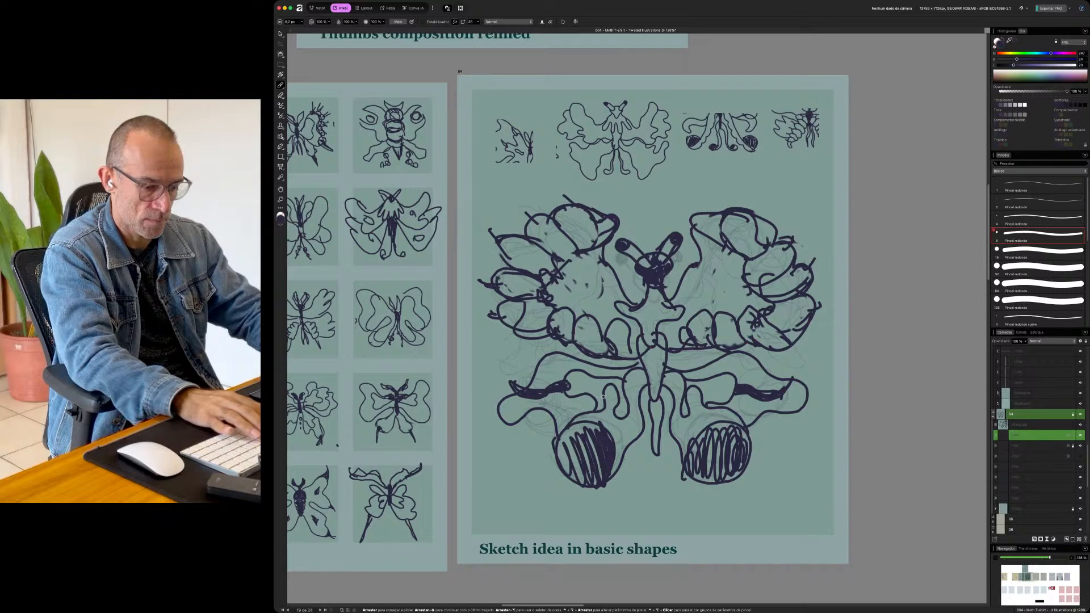
# - Erase the curled inner contours of both lower wings and redraw their upper edge lines
pyautogui.press('e')
pyautogui.moveTo(606, 391)
pyautogui.mouseDown()
pyautogui.moveTo(622, 411)
pyautogui.moveTo(624, 384)
pyautogui.mouseUp()
pyautogui.moveTo(698, 413); pyautogui.dragTo(681, 383)
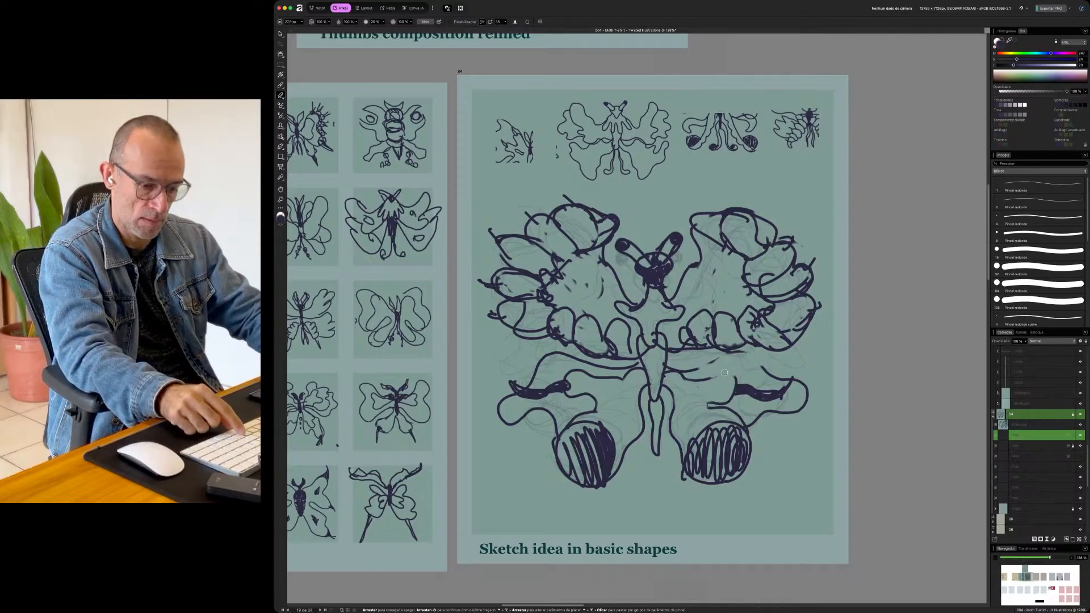
pyautogui.press('b')
pyautogui.moveTo(718, 361); pyautogui.dragTo(770, 362)
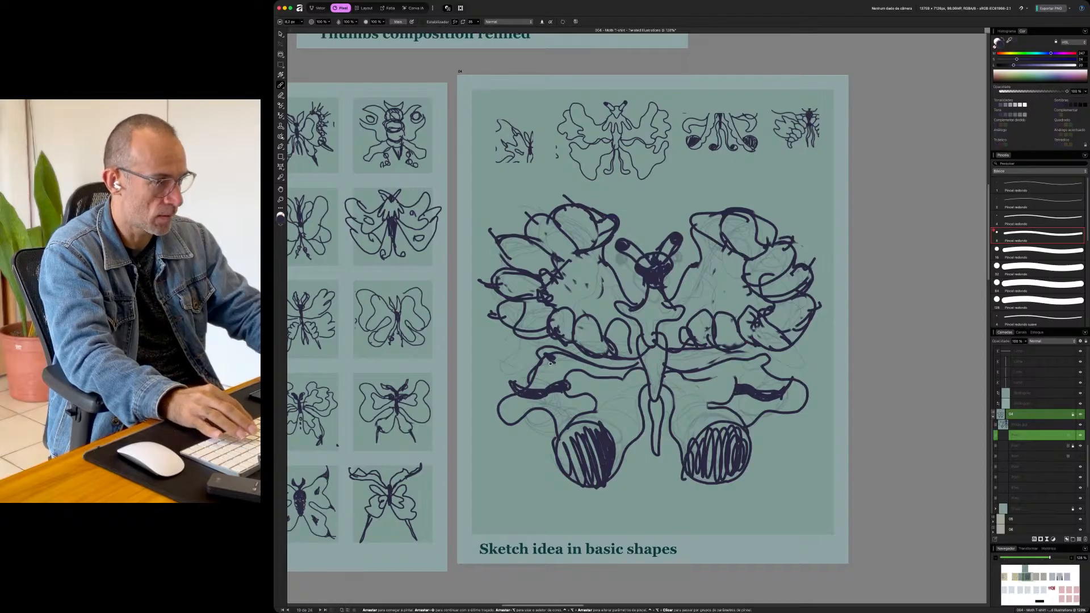
# - Erase the lines beside the body and draw small petals closing the rows against the thorax on both sides
pyautogui.press('e')
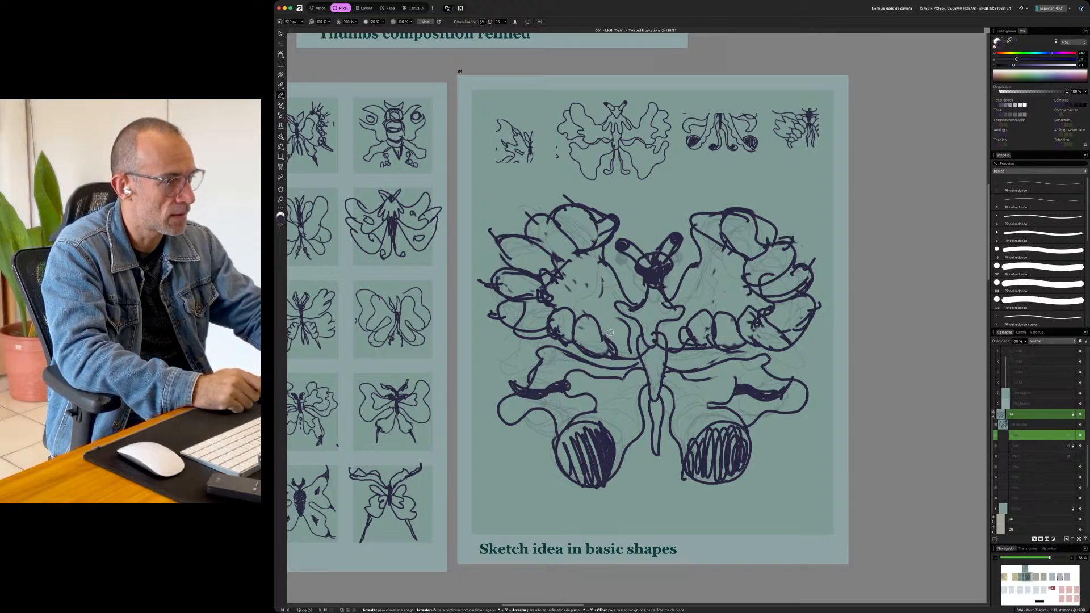
pyautogui.press('b')
pyautogui.moveTo(600, 329)
pyautogui.mouseDown()
pyautogui.moveTo(630, 339)
pyautogui.moveTo(620, 312)
pyautogui.moveTo(642, 325)
pyautogui.moveTo(630, 361)
pyautogui.mouseUp()
pyautogui.moveTo(688, 323); pyautogui.dragTo(667, 335)
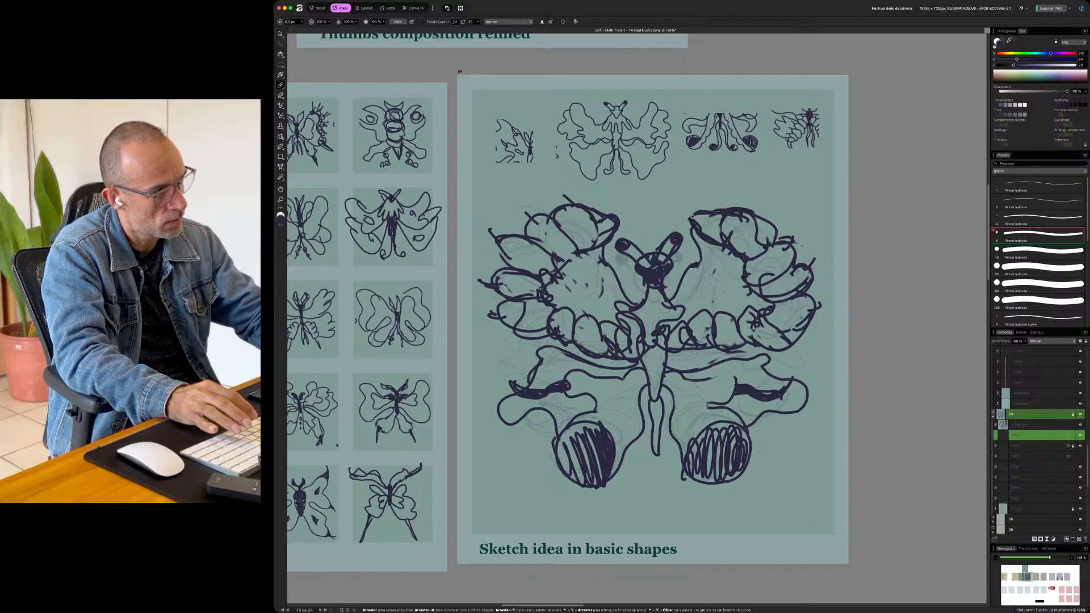
# - Fill the body with dark strokes, lengthen the tail to a point and extend dark branches into both upper wings
pyautogui.moveTo(684, 271); pyautogui.dragTo(669, 301)
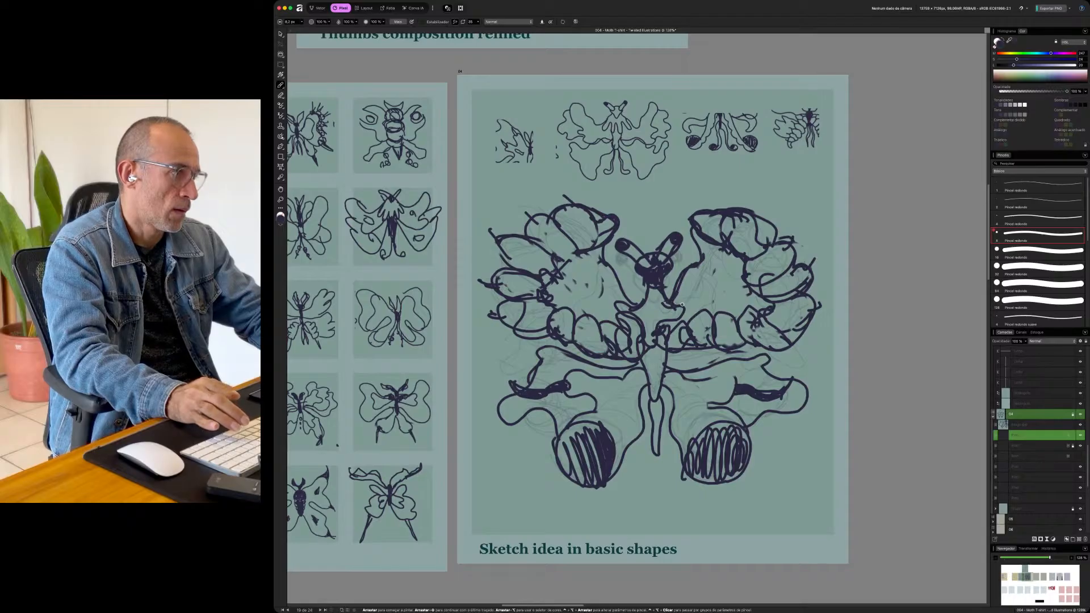
pyautogui.moveTo(676, 306); pyautogui.dragTo(710, 314)
pyautogui.moveTo(642, 304)
pyautogui.mouseDown()
pyautogui.moveTo(616, 311)
pyautogui.moveTo(630, 305)
pyautogui.moveTo(651, 337)
pyautogui.moveTo(644, 299)
pyautogui.moveTo(658, 296)
pyautogui.moveTo(673, 318)
pyautogui.moveTo(690, 311)
pyautogui.moveTo(666, 360)
pyautogui.moveTo(661, 338)
pyautogui.moveTo(646, 335)
pyautogui.moveTo(660, 467)
pyautogui.moveTo(660, 423)
pyautogui.moveTo(655, 498)
pyautogui.moveTo(654, 403)
pyautogui.moveTo(654, 470)
pyautogui.moveTo(646, 432)
pyautogui.mouseUp()
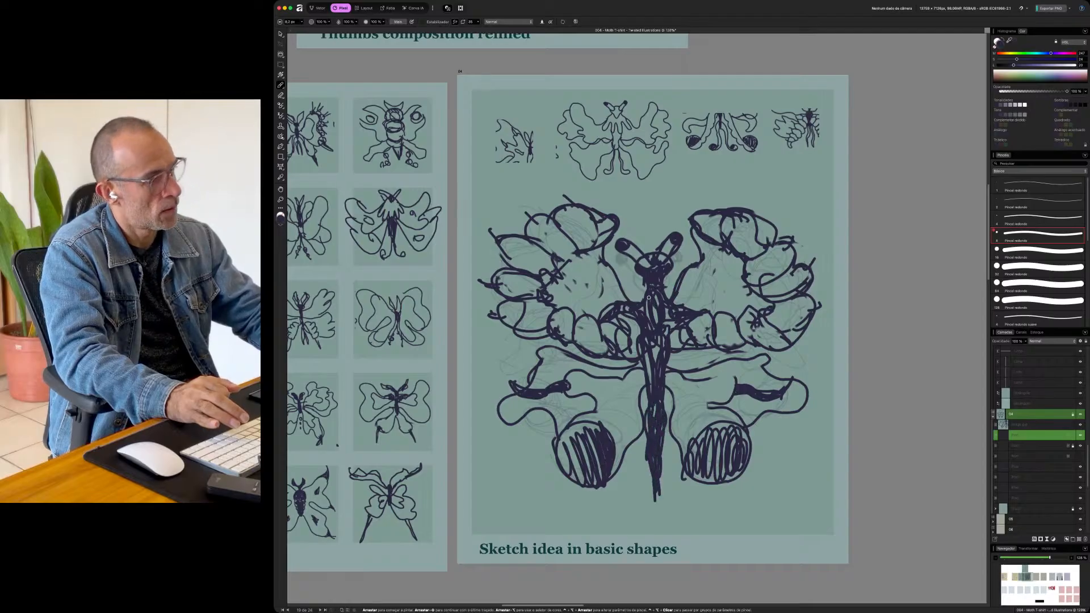
pyautogui.moveTo(658, 347); pyautogui.dragTo(674, 318)
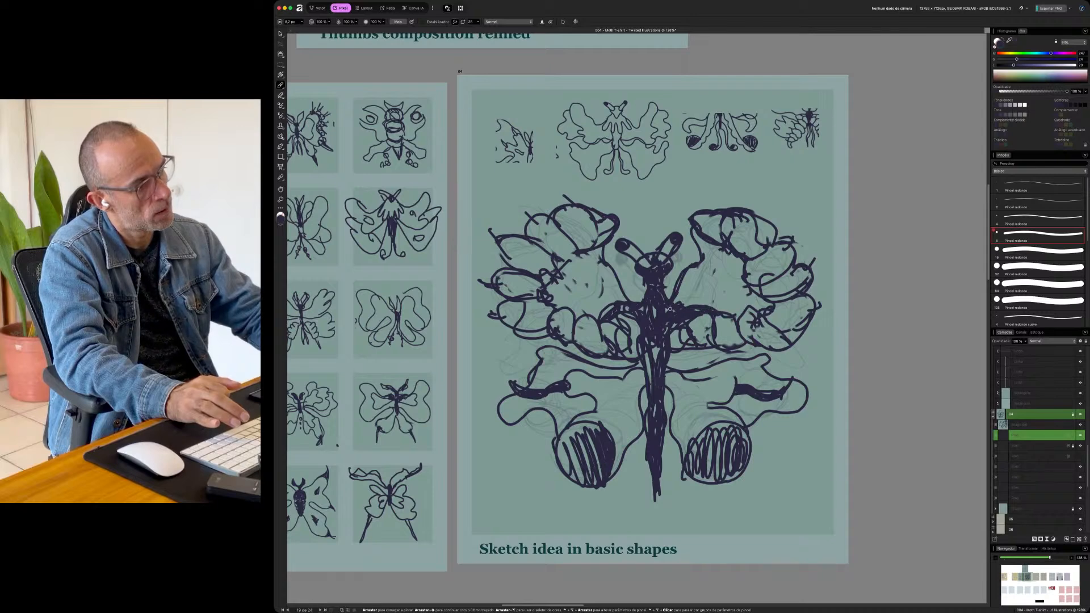
pyautogui.moveTo(691, 304)
pyautogui.mouseDown()
pyautogui.moveTo(709, 253)
pyautogui.moveTo(696, 233)
pyautogui.moveTo(701, 273)
pyautogui.moveTo(671, 309)
pyautogui.mouseUp()
pyautogui.moveTo(619, 277)
pyautogui.mouseDown()
pyautogui.moveTo(590, 246)
pyautogui.moveTo(612, 276)
pyautogui.moveTo(627, 305)
pyautogui.mouseUp()
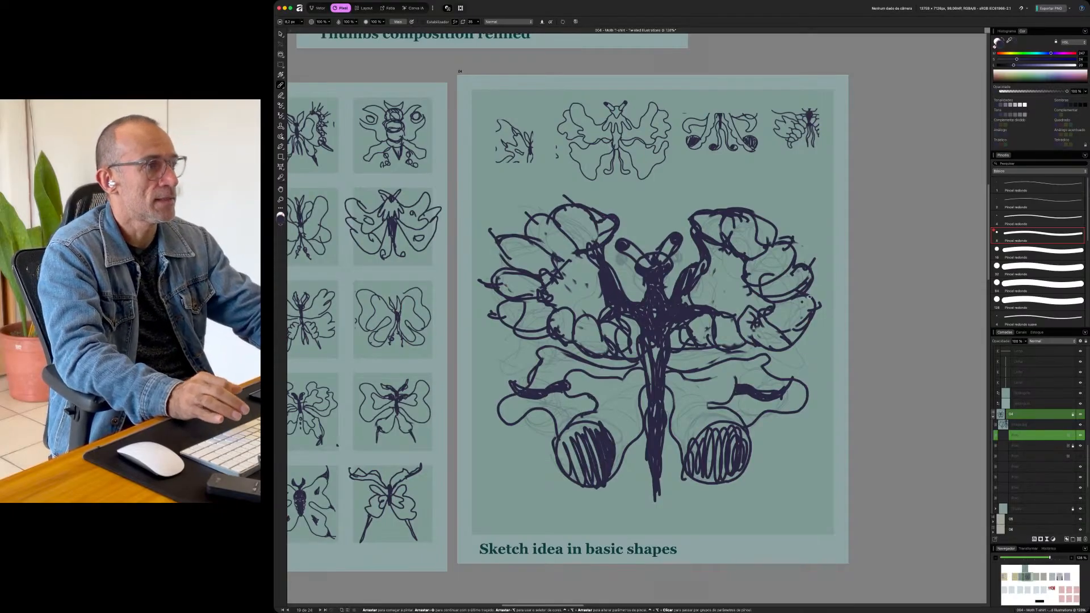
# - Hide the older faded sketch, lock the current sketch layer, lower its opacity and add a new pixel layer above it
pyautogui.click(1031, 446)
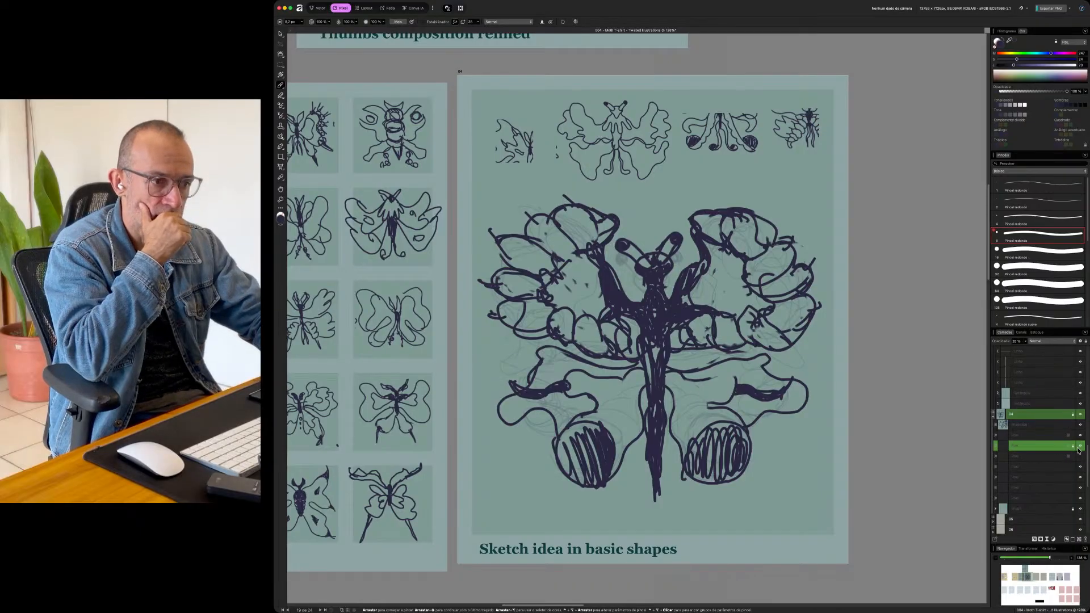
pyautogui.click(1060, 436)
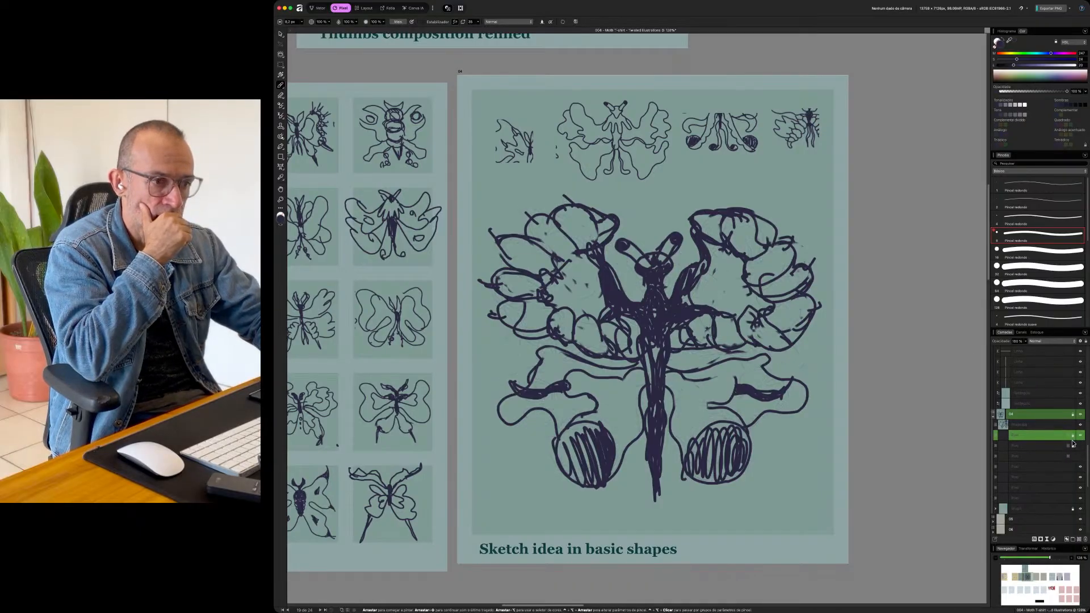
pyautogui.click(1025, 341)
pyautogui.moveTo(1025, 347); pyautogui.dragTo(986, 347)
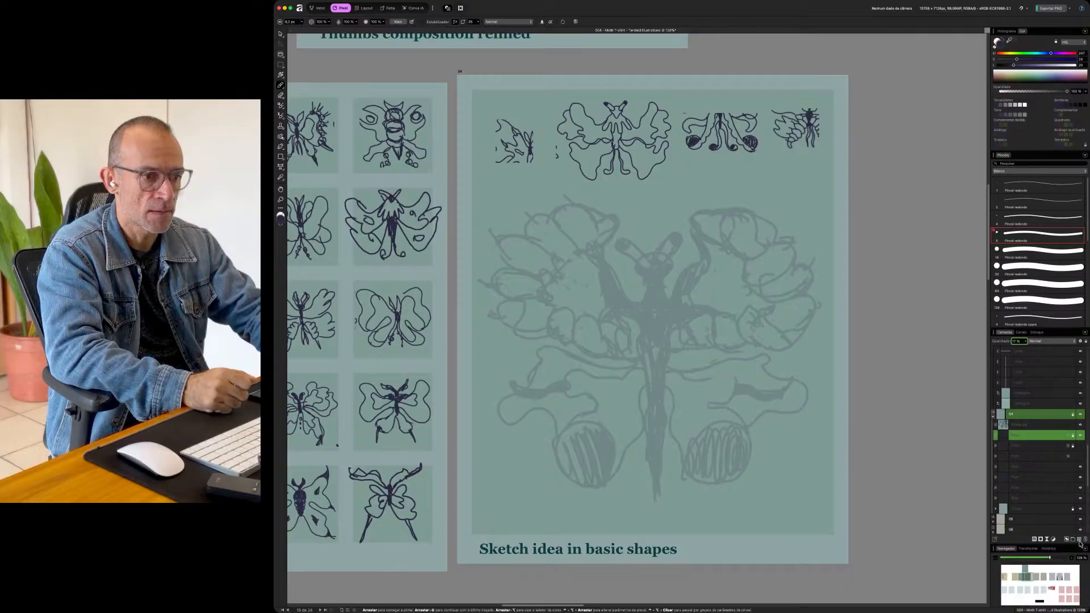
pyautogui.click(1079, 540)
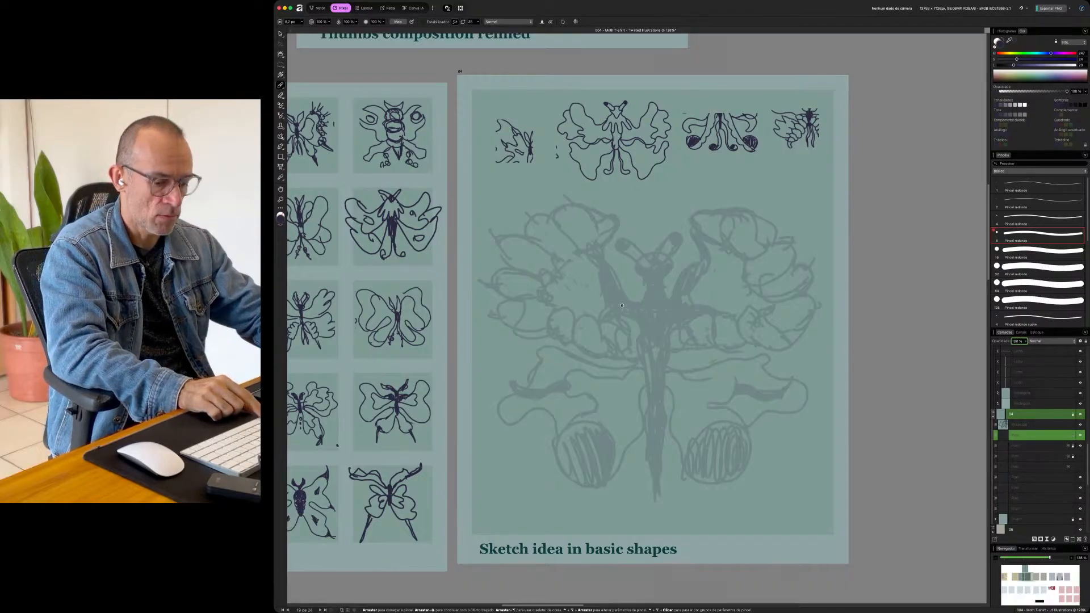
# - Trace the antennae with dark tips, a filled head, the neck and the thorax outline over the faded sketch
pyautogui.scroll(1, 628, 307)
pyautogui.scroll(2, 629, 307)
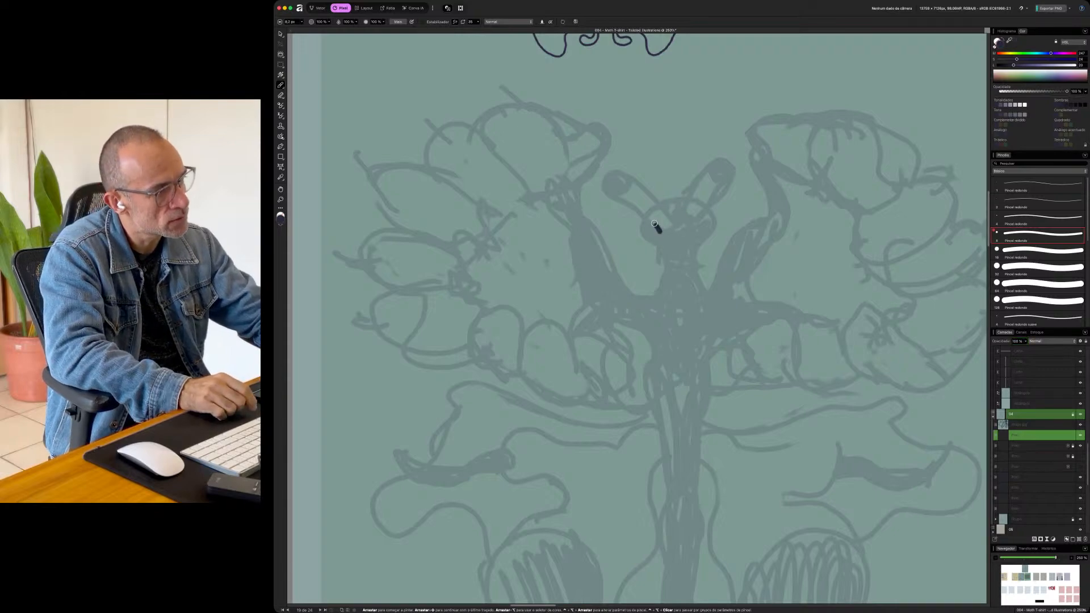
pyautogui.moveTo(632, 204)
pyautogui.mouseDown()
pyautogui.moveTo(612, 178)
pyautogui.moveTo(661, 204)
pyautogui.moveTo(669, 232)
pyautogui.moveTo(659, 229)
pyautogui.moveTo(714, 165)
pyautogui.mouseUp()
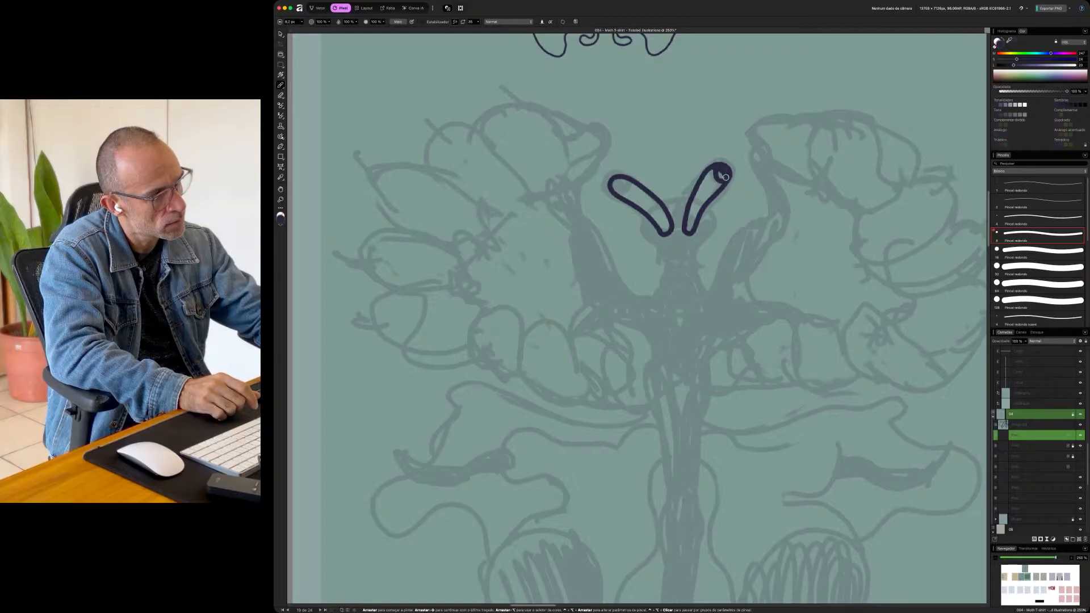
pyautogui.moveTo(619, 192)
pyautogui.mouseDown()
pyautogui.moveTo(668, 217)
pyautogui.moveTo(663, 203)
pyautogui.moveTo(705, 207)
pyautogui.moveTo(703, 235)
pyautogui.moveTo(676, 253)
pyautogui.moveTo(645, 222)
pyautogui.moveTo(667, 239)
pyautogui.moveTo(681, 211)
pyautogui.moveTo(699, 232)
pyautogui.mouseUp()
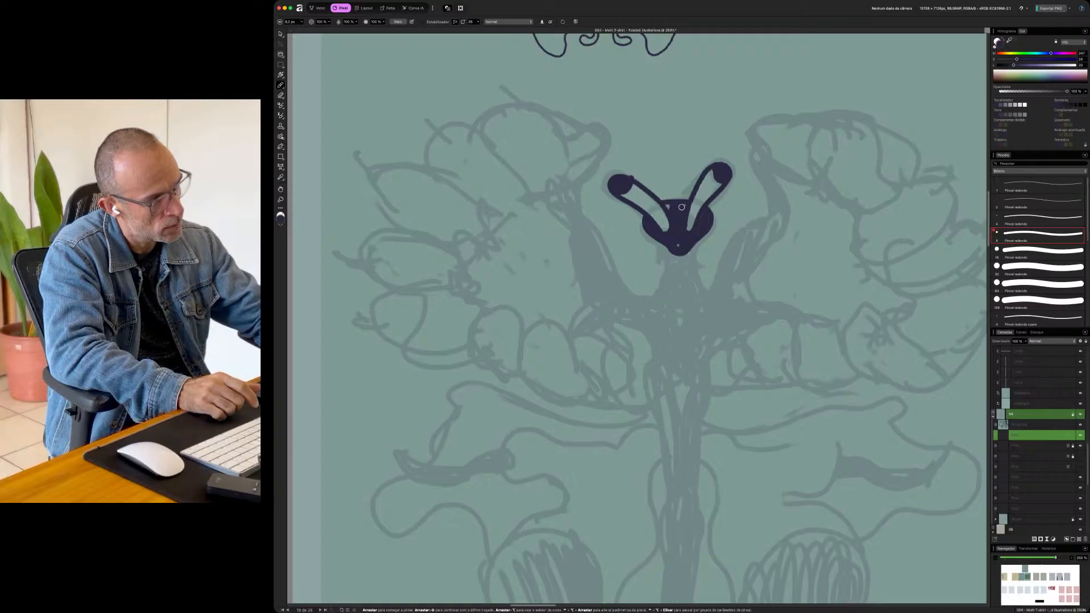
pyautogui.moveTo(666, 237)
pyautogui.mouseDown()
pyautogui.moveTo(666, 264)
pyautogui.moveTo(698, 267)
pyautogui.moveTo(704, 278)
pyautogui.moveTo(699, 295)
pyautogui.moveTo(679, 299)
pyautogui.moveTo(662, 294)
pyautogui.moveTo(661, 278)
pyautogui.moveTo(634, 311)
pyautogui.moveTo(659, 358)
pyautogui.mouseUp()
pyautogui.moveTo(715, 295)
pyautogui.mouseDown()
pyautogui.moveTo(701, 384)
pyautogui.moveTo(671, 389)
pyautogui.mouseUp()
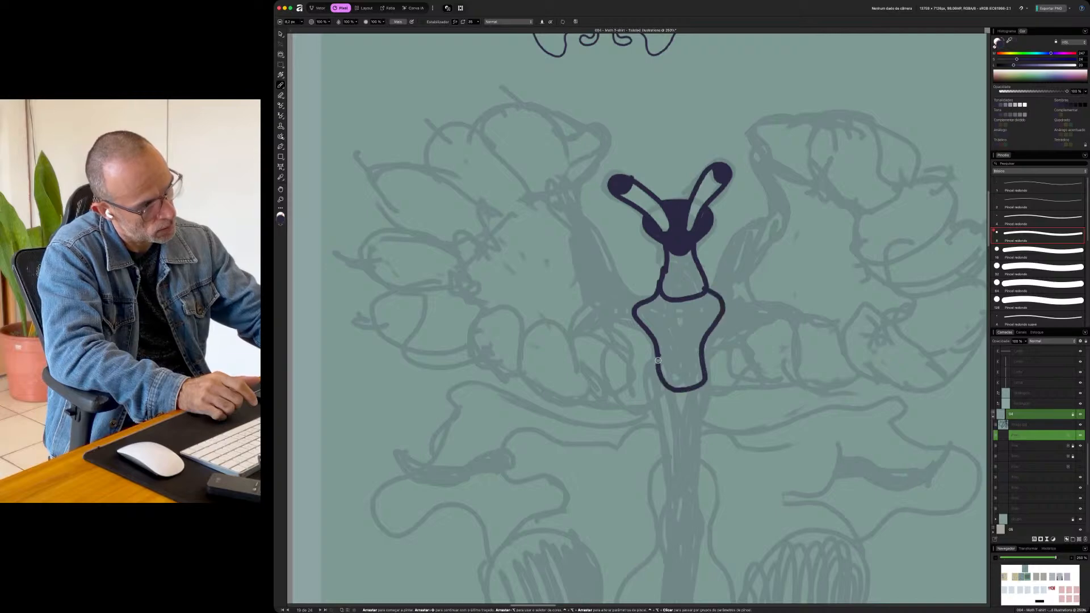
# - Trace the left upper wing as a chain of rounded petals from the thorax around to the top inner tip
pyautogui.moveTo(627, 349)
pyautogui.mouseDown()
pyautogui.moveTo(622, 391)
pyautogui.moveTo(654, 401)
pyautogui.moveTo(664, 379)
pyautogui.mouseUp()
pyautogui.moveTo(621, 341)
pyautogui.mouseDown()
pyautogui.moveTo(582, 343)
pyautogui.moveTo(571, 398)
pyautogui.moveTo(586, 406)
pyautogui.moveTo(627, 394)
pyautogui.moveTo(548, 401)
pyautogui.moveTo(525, 384)
pyautogui.moveTo(533, 335)
pyautogui.moveTo(582, 336)
pyautogui.mouseUp()
pyautogui.moveTo(520, 369)
pyautogui.mouseDown()
pyautogui.moveTo(478, 366)
pyautogui.moveTo(499, 298)
pyautogui.moveTo(539, 328)
pyautogui.mouseUp()
pyautogui.moveTo(491, 291)
pyautogui.mouseDown()
pyautogui.moveTo(401, 301)
pyautogui.moveTo(397, 333)
pyautogui.moveTo(471, 361)
pyautogui.mouseUp()
pyautogui.moveTo(491, 296)
pyautogui.mouseDown()
pyautogui.moveTo(484, 263)
pyautogui.moveTo(415, 218)
pyautogui.moveTo(377, 225)
pyautogui.moveTo(390, 272)
pyautogui.moveTo(431, 289)
pyautogui.mouseUp()
pyautogui.moveTo(401, 200)
pyautogui.mouseDown()
pyautogui.moveTo(455, 166)
pyautogui.moveTo(503, 219)
pyautogui.moveTo(477, 256)
pyautogui.mouseUp()
pyautogui.moveTo(458, 167)
pyautogui.mouseDown()
pyautogui.moveTo(508, 144)
pyautogui.moveTo(532, 180)
pyautogui.moveTo(516, 213)
pyautogui.mouseUp()
pyautogui.moveTo(494, 125)
pyautogui.mouseDown()
pyautogui.moveTo(581, 130)
pyautogui.moveTo(590, 155)
pyautogui.moveTo(534, 196)
pyautogui.mouseUp()
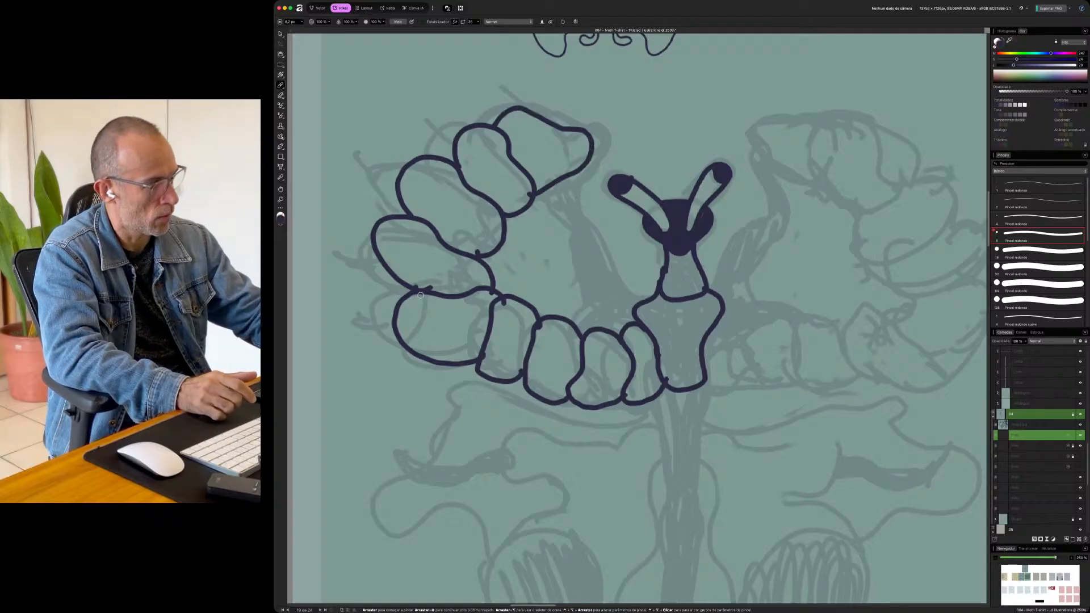
# - Trace the right upper wing as a matching chain of rounded petals from the thorax around to the top inner tip
pyautogui.moveTo(723, 326)
pyautogui.mouseDown()
pyautogui.moveTo(734, 392)
pyautogui.moveTo(710, 385)
pyautogui.moveTo(764, 324)
pyautogui.moveTo(782, 391)
pyautogui.moveTo(735, 398)
pyautogui.mouseUp()
pyautogui.moveTo(773, 337)
pyautogui.mouseDown()
pyautogui.moveTo(797, 320)
pyautogui.moveTo(839, 386)
pyautogui.moveTo(788, 385)
pyautogui.mouseUp()
pyautogui.moveTo(818, 342); pyautogui.dragTo(857, 319)
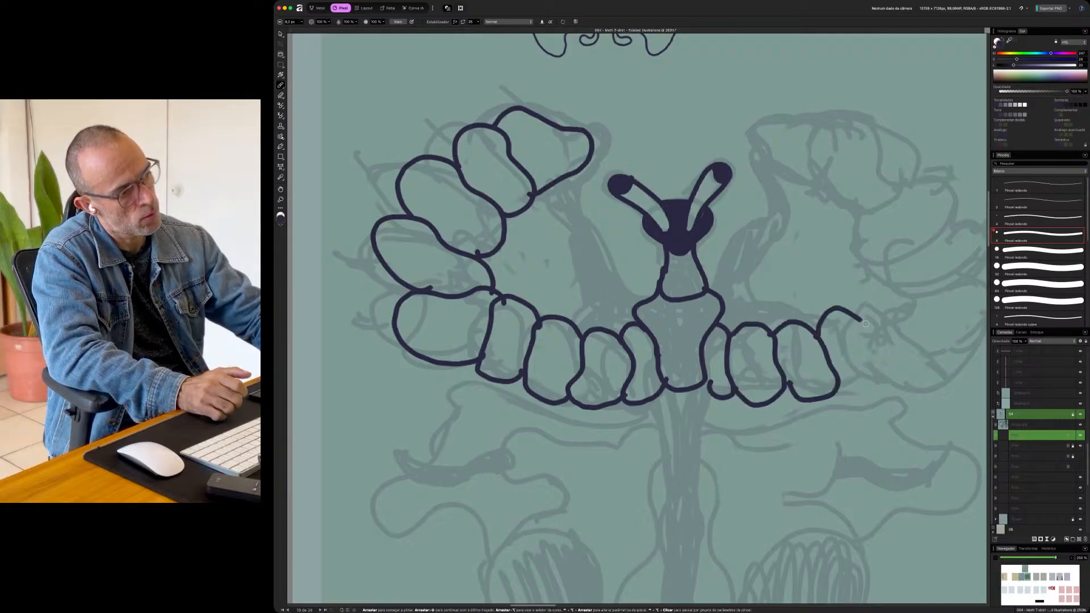
pyautogui.moveTo(868, 391); pyautogui.dragTo(853, 384)
pyautogui.hscroll(3, 855, 310)
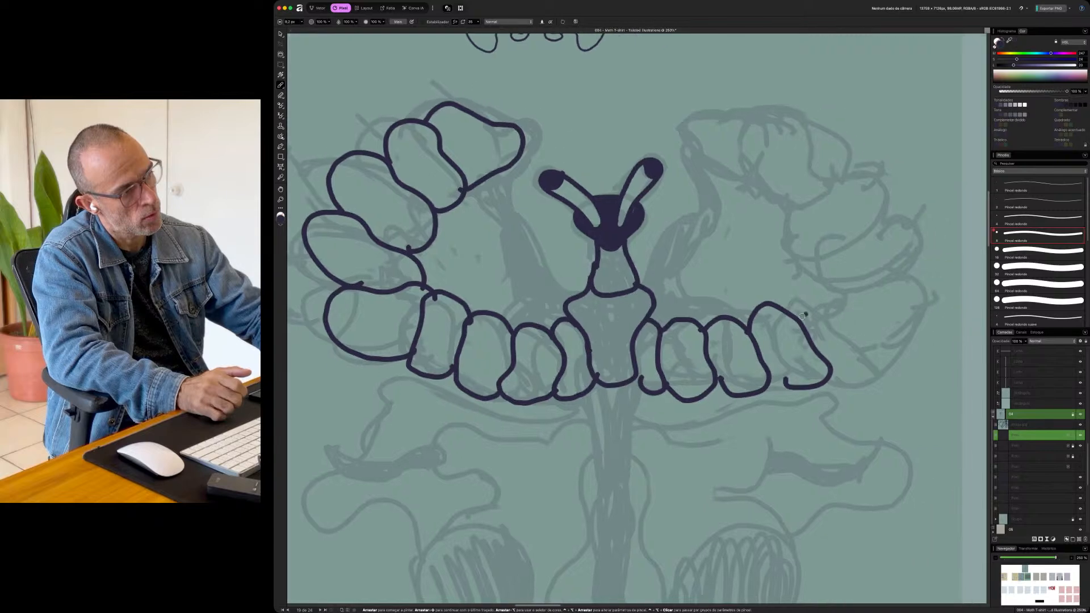
pyautogui.moveTo(799, 314)
pyautogui.mouseDown()
pyautogui.moveTo(889, 316)
pyautogui.moveTo(904, 353)
pyautogui.moveTo(833, 368)
pyautogui.mouseUp()
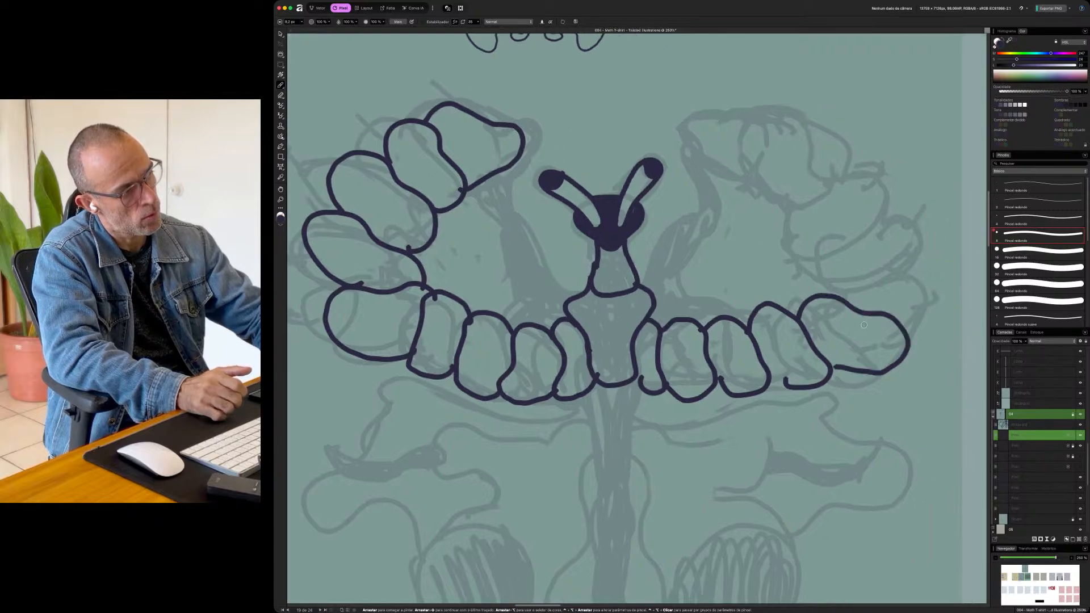
pyautogui.moveTo(906, 326)
pyautogui.mouseDown()
pyautogui.moveTo(922, 291)
pyautogui.moveTo(877, 278)
pyautogui.moveTo(819, 296)
pyautogui.moveTo(885, 212)
pyautogui.moveTo(903, 273)
pyautogui.mouseUp()
pyautogui.moveTo(835, 241)
pyautogui.mouseDown()
pyautogui.moveTo(802, 244)
pyautogui.moveTo(863, 161)
pyautogui.moveTo(889, 211)
pyautogui.mouseUp()
pyautogui.moveTo(788, 200)
pyautogui.mouseDown()
pyautogui.moveTo(808, 139)
pyautogui.moveTo(832, 123)
pyautogui.moveTo(863, 170)
pyautogui.mouseUp()
pyautogui.moveTo(824, 125)
pyautogui.mouseDown()
pyautogui.moveTo(709, 112)
pyautogui.moveTo(699, 122)
pyautogui.moveTo(692, 154)
pyautogui.moveTo(784, 181)
pyautogui.mouseUp()
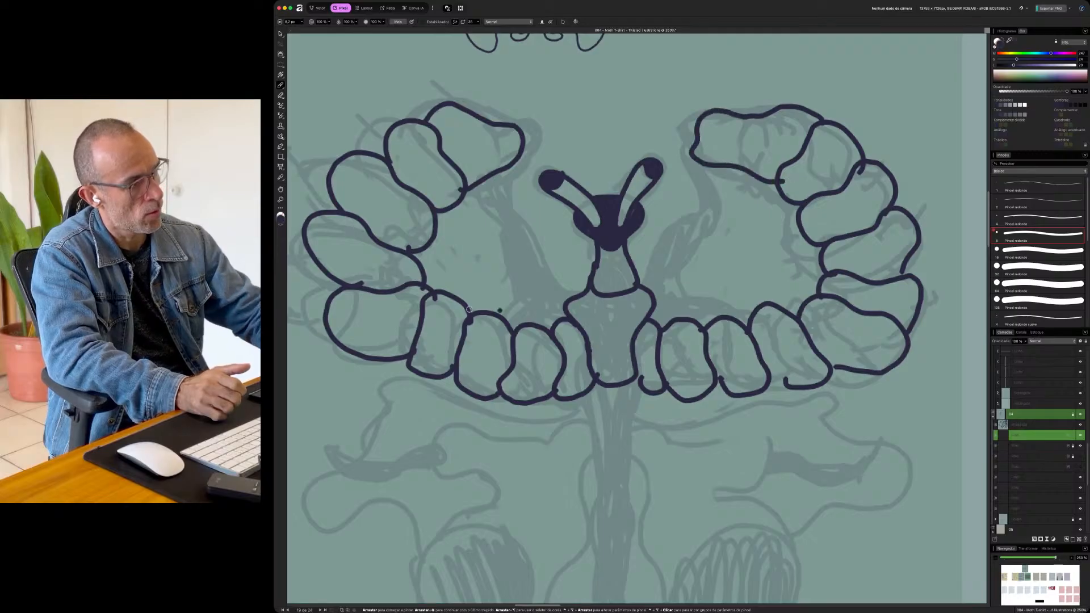
# - Draw wavy inner edges linking both upper wings to the neck, and outline the abdomen and long tapering tail
pyautogui.moveTo(508, 140)
pyautogui.mouseDown()
pyautogui.moveTo(507, 200)
pyautogui.moveTo(548, 226)
pyautogui.moveTo(550, 271)
pyautogui.moveTo(588, 293)
pyautogui.moveTo(639, 290)
pyautogui.moveTo(703, 228)
pyautogui.moveTo(694, 205)
pyautogui.moveTo(722, 166)
pyautogui.mouseUp()
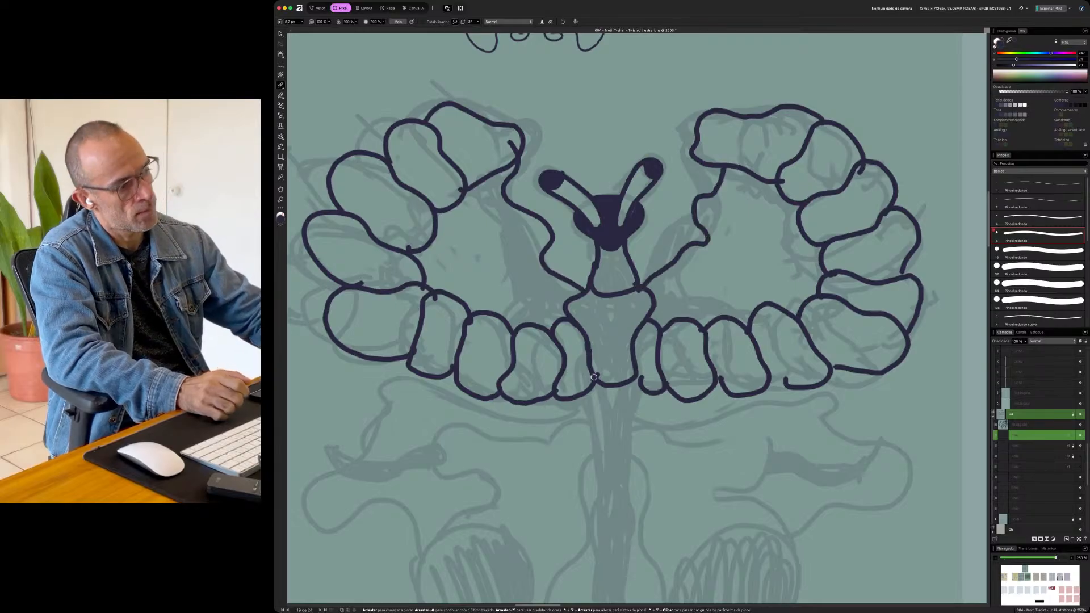
pyautogui.scroll(-5, 641, 281)
pyautogui.moveTo(616, 251); pyautogui.dragTo(620, 327)
pyautogui.moveTo(661, 253)
pyautogui.mouseDown()
pyautogui.moveTo(654, 358)
pyautogui.moveTo(623, 354)
pyautogui.moveTo(619, 324)
pyautogui.mouseUp()
pyautogui.moveTo(620, 382); pyautogui.dragTo(631, 523)
pyautogui.moveTo(644, 367)
pyautogui.mouseDown()
pyautogui.moveTo(658, 415)
pyautogui.moveTo(640, 534)
pyautogui.mouseUp()
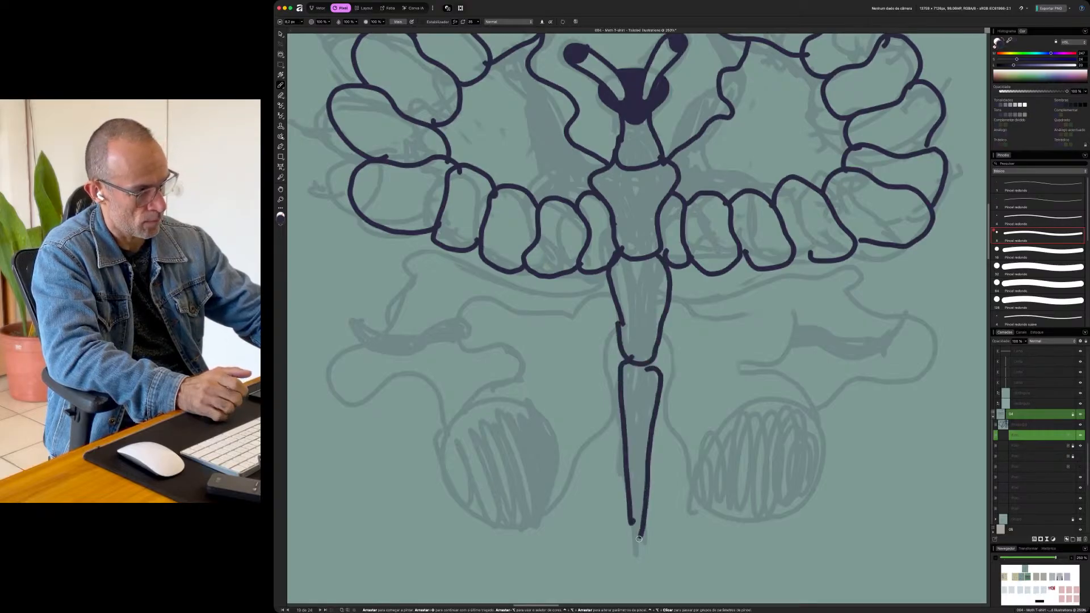
# - Try adding short pointed tips and small notches to the outer petals of both upper wings
pyautogui.scroll(5, 610, 282)
pyautogui.scroll(2, 611, 282)
pyautogui.scroll(-3, 511, 289)
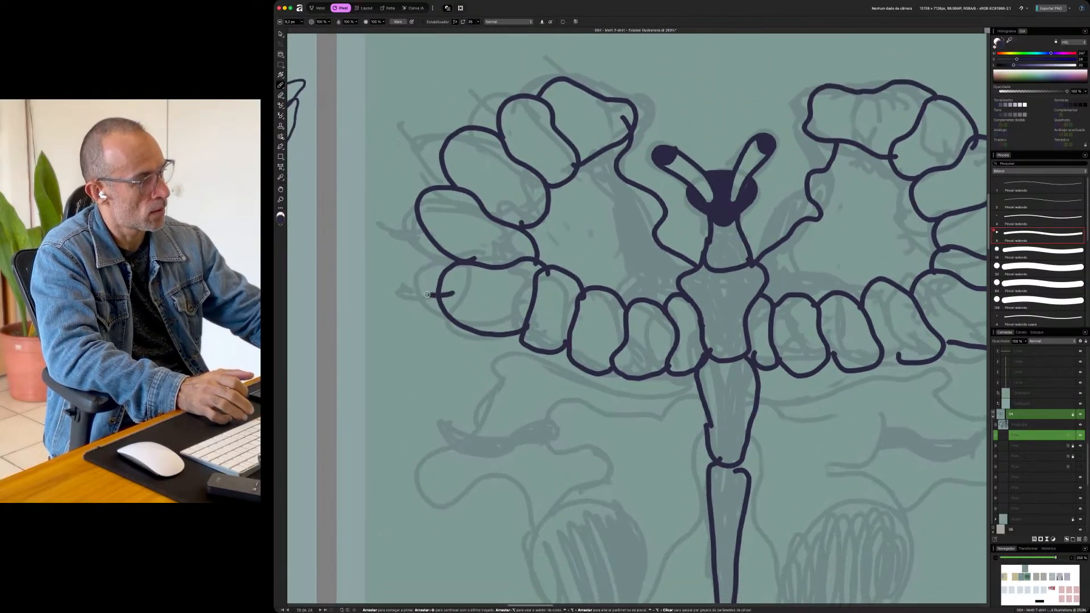
pyautogui.moveTo(432, 207); pyautogui.dragTo(409, 186)
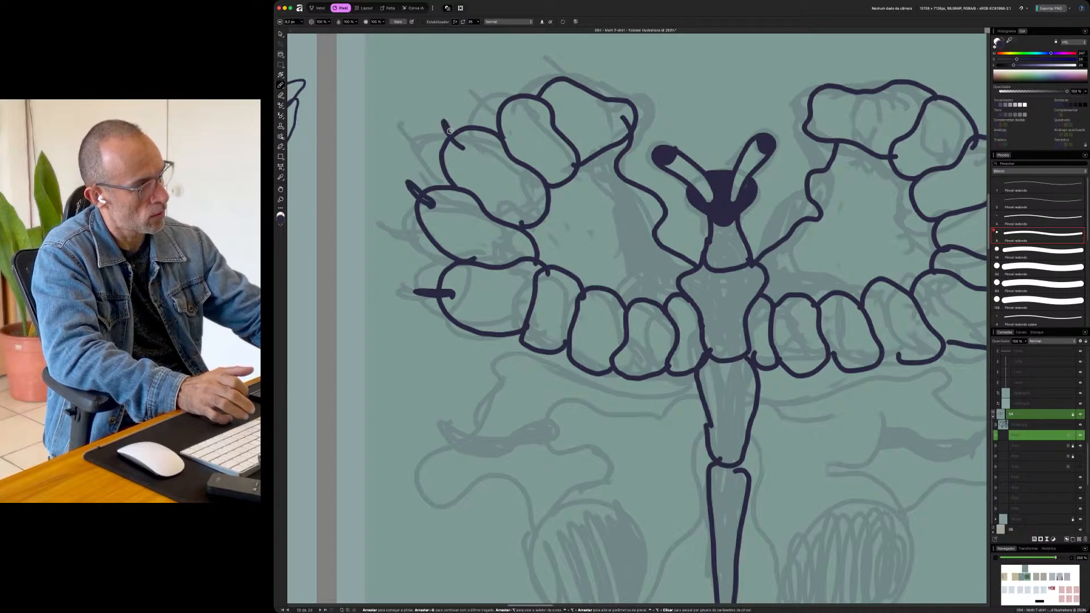
pyautogui.moveTo(499, 80); pyautogui.dragTo(521, 111)
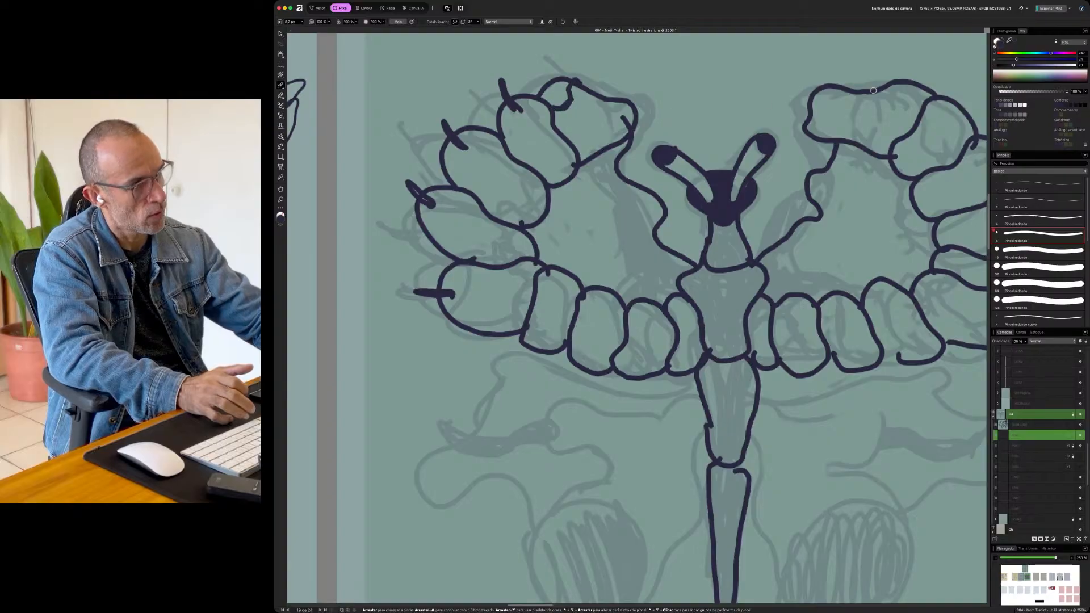
pyautogui.moveTo(903, 84); pyautogui.dragTo(912, 115)
pyautogui.hscroll(1, 908, 115)
pyautogui.hscroll(4, 909, 115)
pyautogui.scroll(1, 865, 125)
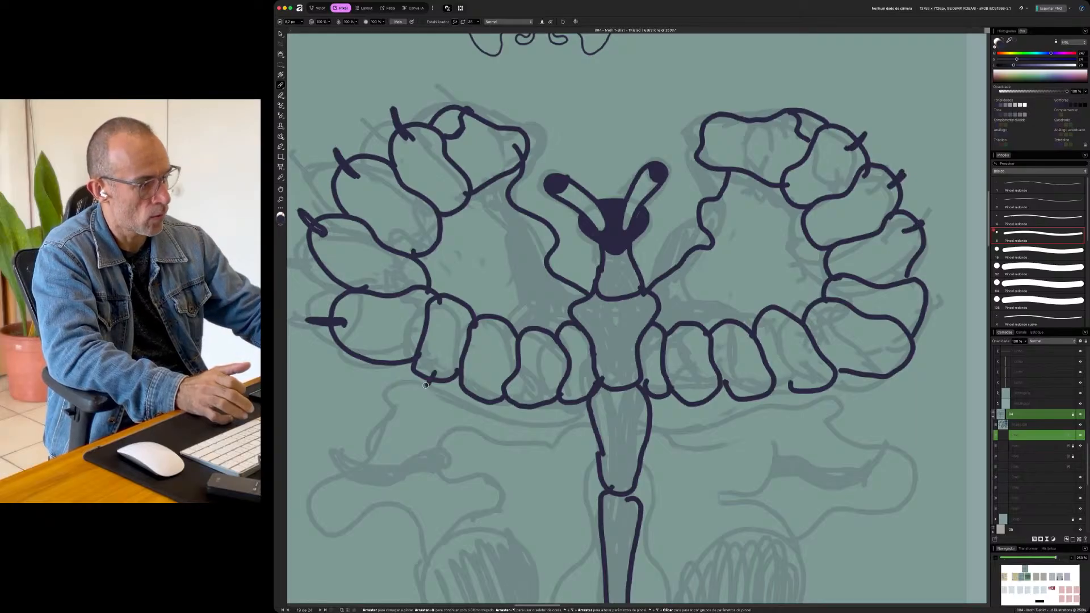
# - Undo the tips and notches drawn on the upper wings' petals
pyautogui.press('super+z')
pyautogui.press('super+z')
pyautogui.press('super+z')
pyautogui.press('super+z')
pyautogui.press('super+z')
pyautogui.press('super+z')
pyautogui.press('super+z')
pyautogui.press('super+z')
pyautogui.press('super+z')
pyautogui.press('super+z')
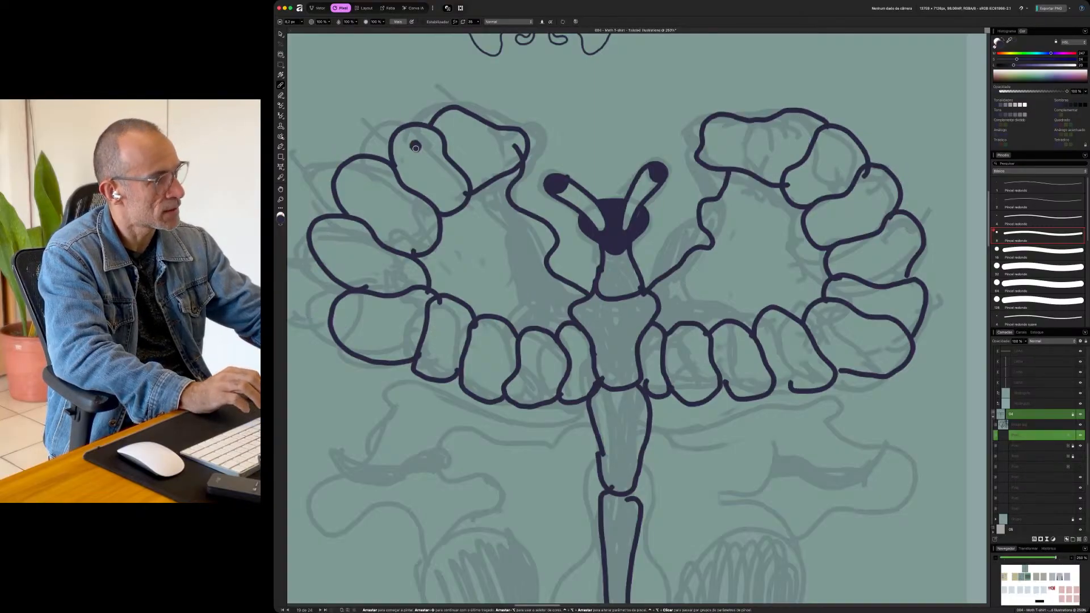
# - Place a small solid dot near the outer edge of each petal on both upper wings
pyautogui.click(363, 185)
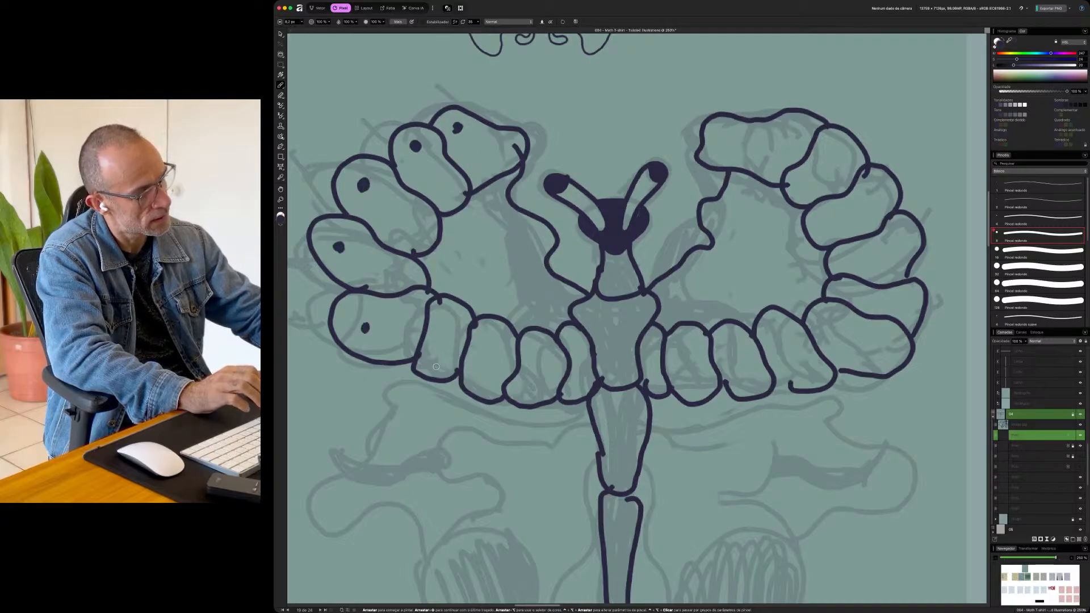
pyautogui.click(575, 386)
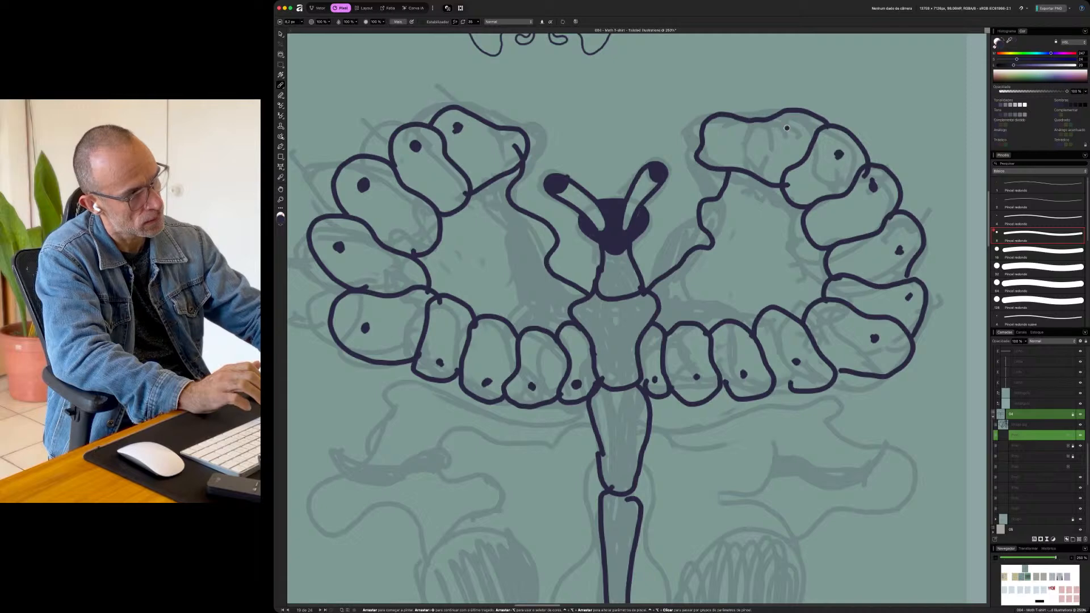
# - Outline the left lower wing with a large circle at its tip, wavy inner and outer contours, and a dark tapered band
pyautogui.scroll(-5, 507, 299)
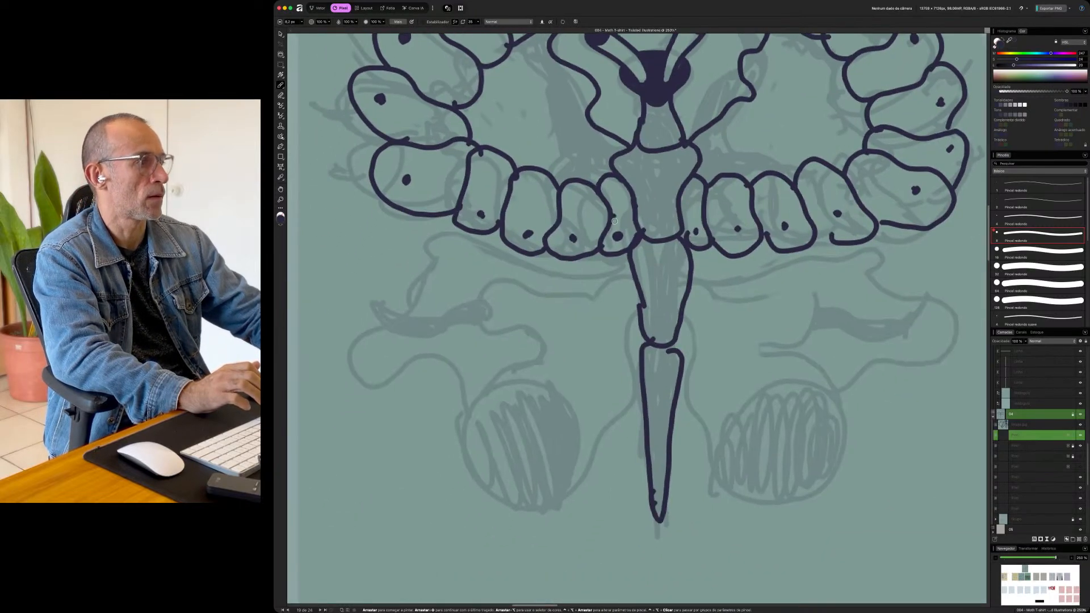
pyautogui.moveTo(646, 305)
pyautogui.mouseDown()
pyautogui.moveTo(630, 321)
pyautogui.moveTo(607, 465)
pyautogui.moveTo(585, 491)
pyautogui.moveTo(566, 500)
pyautogui.moveTo(586, 425)
pyautogui.moveTo(560, 384)
pyautogui.moveTo(519, 372)
pyautogui.moveTo(477, 388)
pyautogui.moveTo(453, 438)
pyautogui.moveTo(478, 477)
pyautogui.moveTo(530, 496)
pyautogui.moveTo(529, 509)
pyautogui.moveTo(483, 499)
pyautogui.moveTo(453, 465)
pyautogui.moveTo(455, 423)
pyautogui.mouseUp()
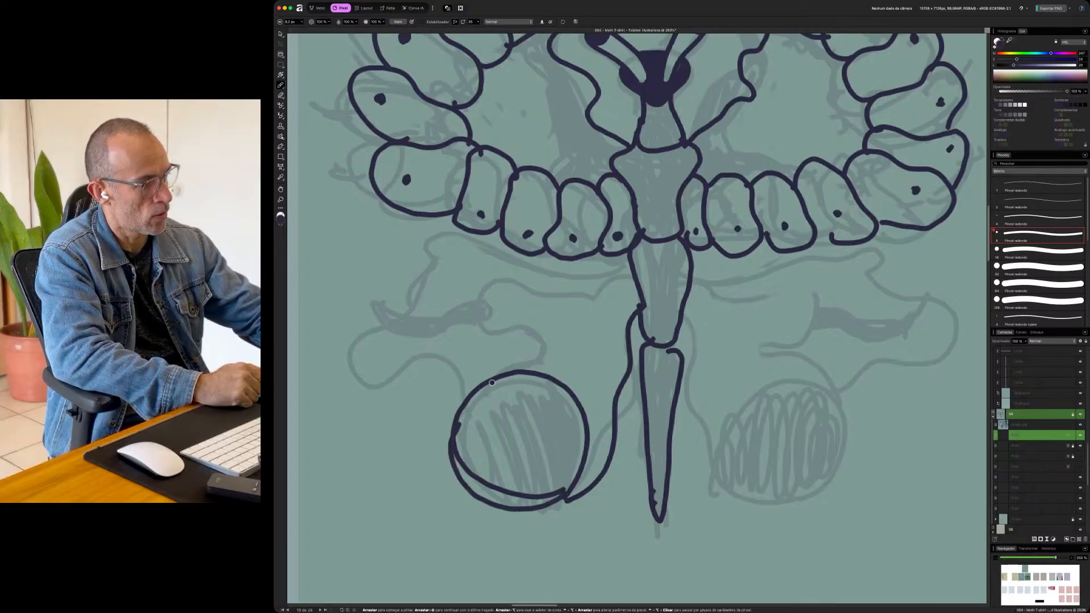
pyautogui.moveTo(483, 384)
pyautogui.mouseDown()
pyautogui.moveTo(512, 354)
pyautogui.moveTo(507, 339)
pyautogui.moveTo(465, 310)
pyautogui.moveTo(468, 284)
pyautogui.moveTo(487, 268)
pyautogui.moveTo(564, 298)
pyautogui.moveTo(607, 302)
pyautogui.moveTo(638, 285)
pyautogui.mouseUp()
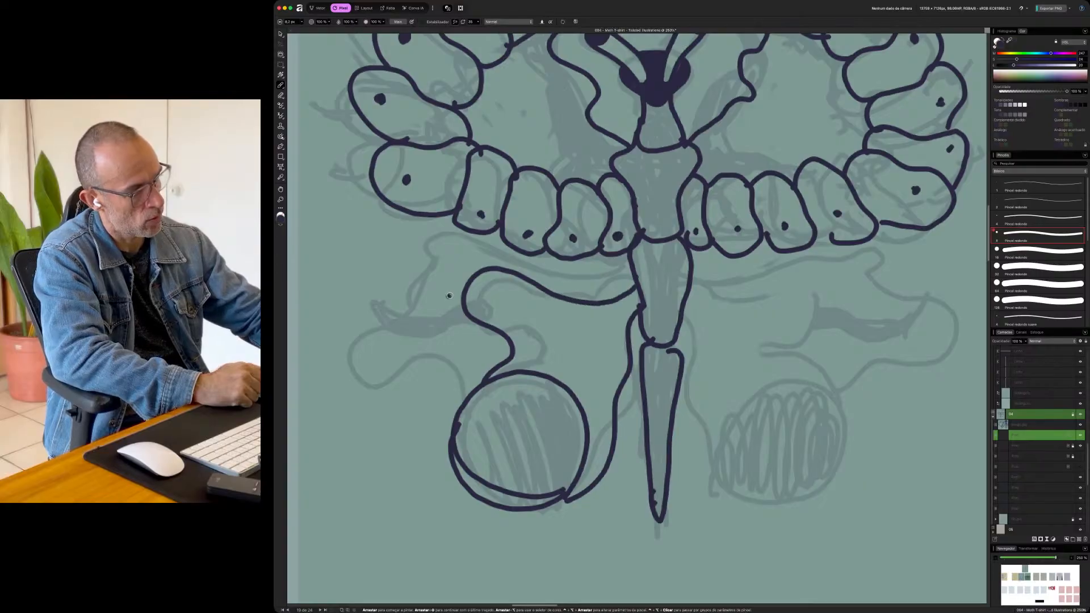
pyautogui.moveTo(459, 282)
pyautogui.mouseDown()
pyautogui.moveTo(386, 275)
pyautogui.moveTo(351, 250)
pyautogui.moveTo(362, 275)
pyautogui.moveTo(463, 312)
pyautogui.moveTo(366, 279)
pyautogui.moveTo(324, 234)
pyautogui.moveTo(336, 231)
pyautogui.moveTo(410, 285)
pyautogui.moveTo(453, 287)
pyautogui.moveTo(432, 296)
pyautogui.moveTo(454, 284)
pyautogui.moveTo(425, 292)
pyautogui.moveTo(361, 267)
pyautogui.moveTo(371, 272)
pyautogui.moveTo(330, 241)
pyautogui.mouseUp()
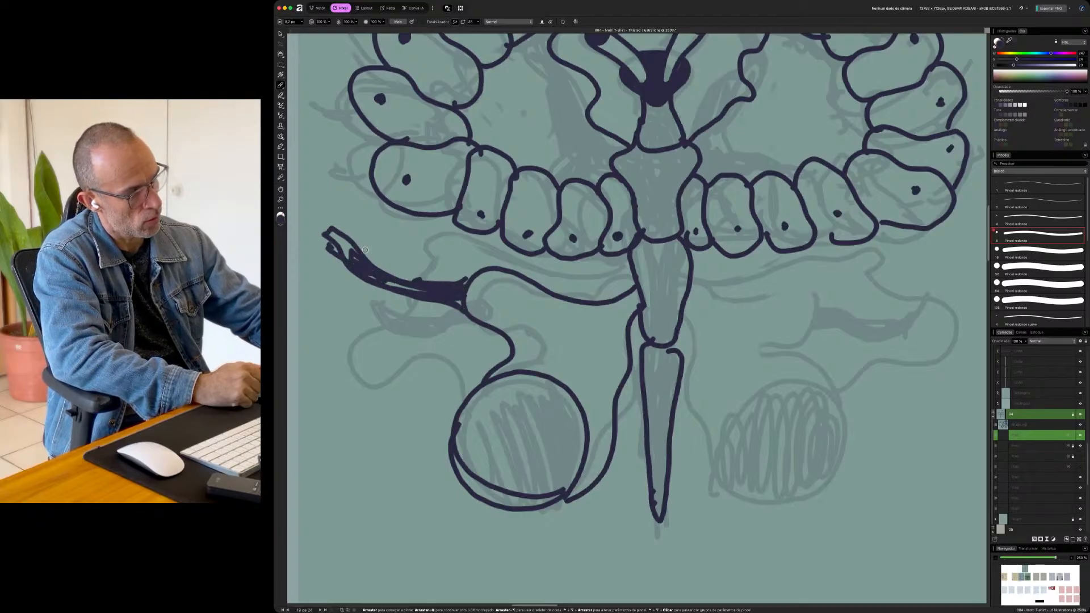
pyautogui.moveTo(634, 283)
pyautogui.mouseDown()
pyautogui.moveTo(429, 255)
pyautogui.moveTo(432, 278)
pyautogui.mouseUp()
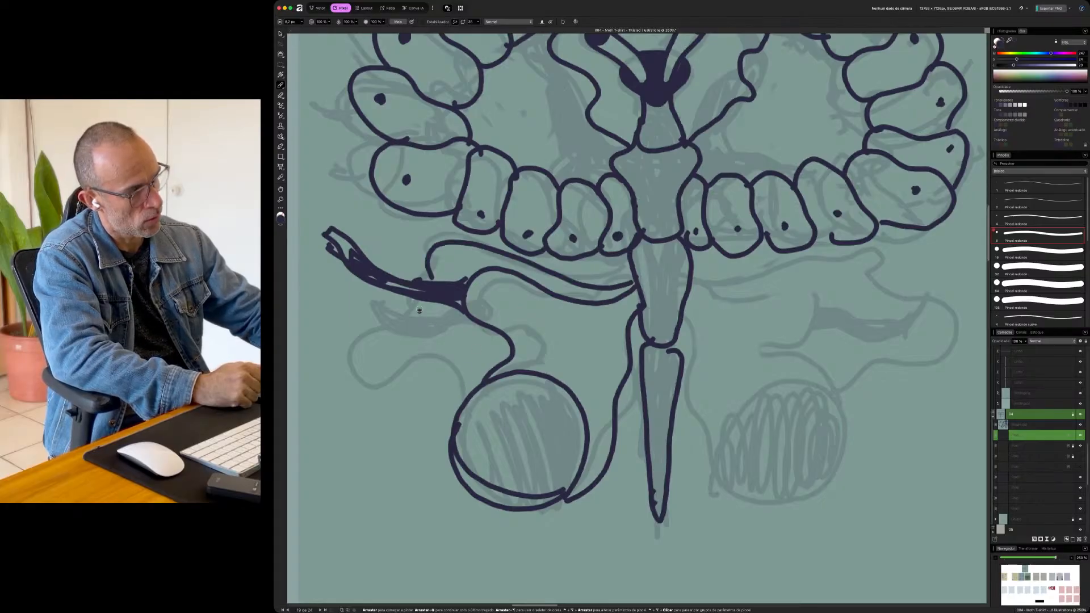
pyautogui.moveTo(409, 314)
pyautogui.mouseDown()
pyautogui.moveTo(372, 365)
pyautogui.moveTo(461, 376)
pyautogui.moveTo(452, 437)
pyautogui.mouseUp()
# - Draw the right lower wing's wavy inner contour and large tip circle, and connect the circle to the abdomen
pyautogui.moveTo(684, 283)
pyautogui.mouseDown()
pyautogui.moveTo(749, 300)
pyautogui.moveTo(837, 288)
pyautogui.moveTo(818, 356)
pyautogui.moveTo(858, 380)
pyautogui.mouseUp()
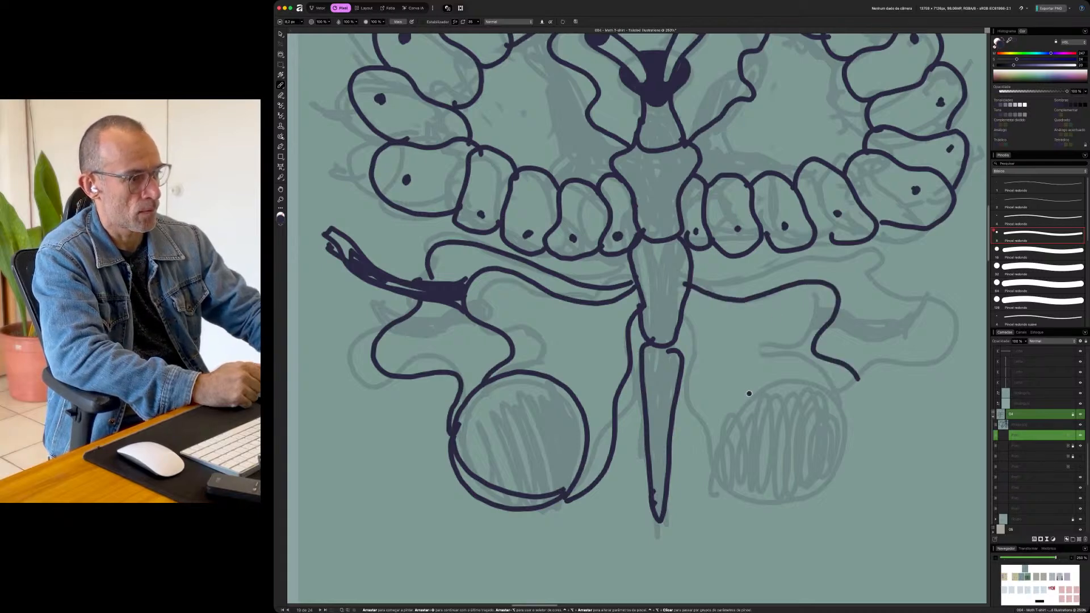
pyautogui.moveTo(724, 408)
pyautogui.mouseDown()
pyautogui.moveTo(793, 368)
pyautogui.moveTo(856, 461)
pyautogui.moveTo(738, 488)
pyautogui.moveTo(723, 404)
pyautogui.moveTo(747, 399)
pyautogui.mouseUp()
pyautogui.moveTo(765, 392); pyautogui.dragTo(767, 389)
pyautogui.moveTo(846, 368); pyautogui.dragTo(864, 404)
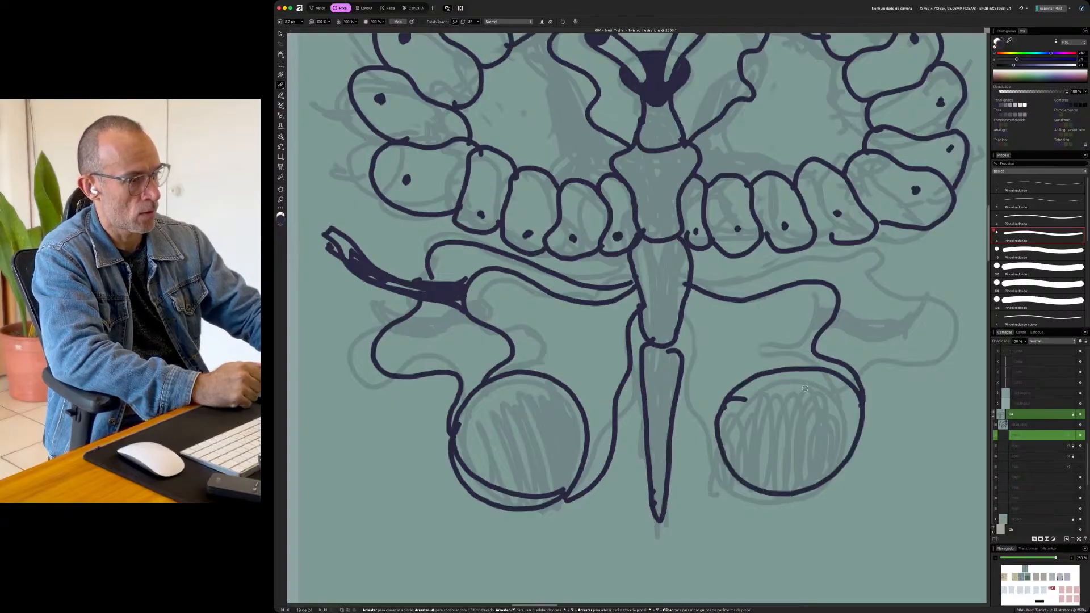
pyautogui.moveTo(714, 409)
pyautogui.mouseDown()
pyautogui.moveTo(722, 363)
pyautogui.moveTo(694, 333)
pyautogui.moveTo(689, 423)
pyautogui.moveTo(713, 466)
pyautogui.moveTo(741, 485)
pyautogui.mouseUp()
# - Draw the right lower wing's outer contour from the abdomen around a rounded lobe to the circle, redoing the first stroke
pyautogui.scroll(2, 762, 302)
pyautogui.hscroll(2, 762, 302)
pyautogui.scroll(2, 761, 302)
pyautogui.hscroll(2, 762, 301)
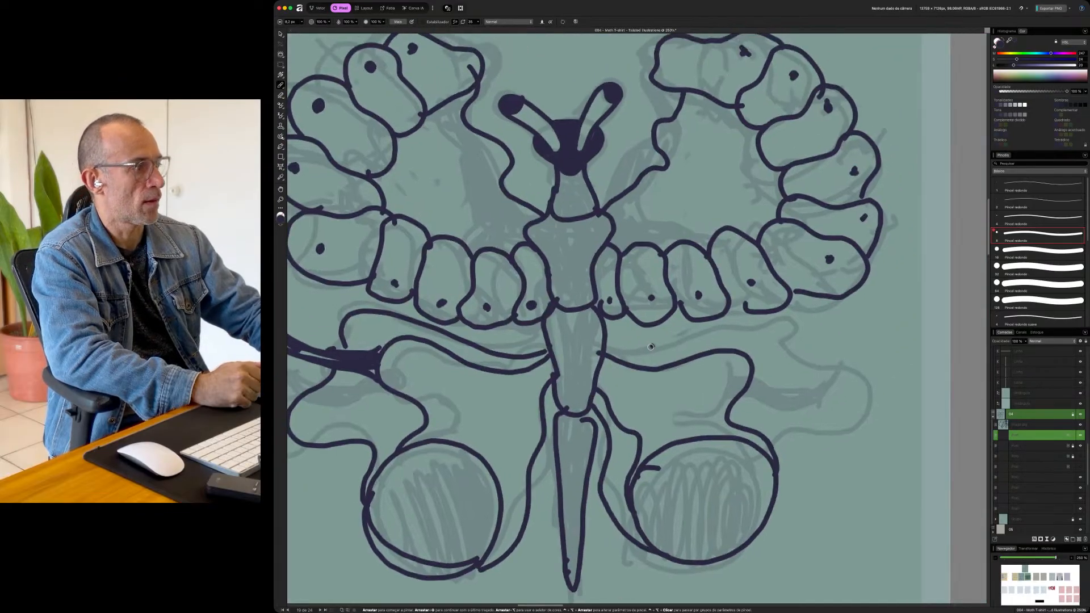
pyautogui.moveTo(612, 352)
pyautogui.mouseDown()
pyautogui.moveTo(714, 348)
pyautogui.moveTo(789, 322)
pyautogui.moveTo(830, 365)
pyautogui.mouseUp()
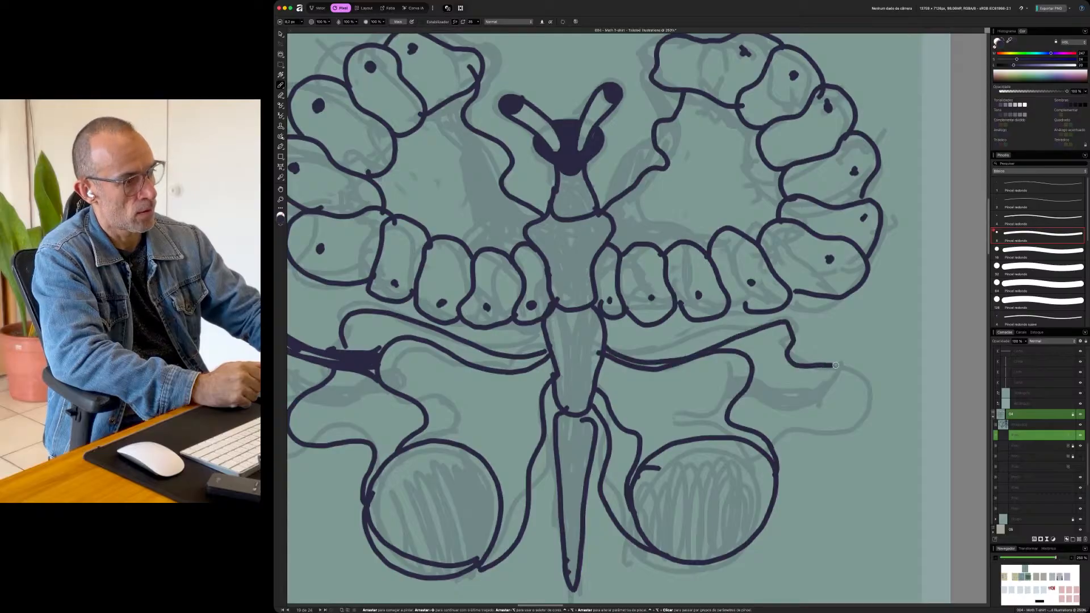
pyautogui.press('super+z')
pyautogui.moveTo(602, 353)
pyautogui.mouseDown()
pyautogui.moveTo(662, 352)
pyautogui.moveTo(751, 323)
pyautogui.mouseUp()
pyautogui.moveTo(793, 361)
pyautogui.mouseDown()
pyautogui.moveTo(850, 389)
pyautogui.moveTo(856, 436)
pyautogui.moveTo(779, 456)
pyautogui.mouseUp()
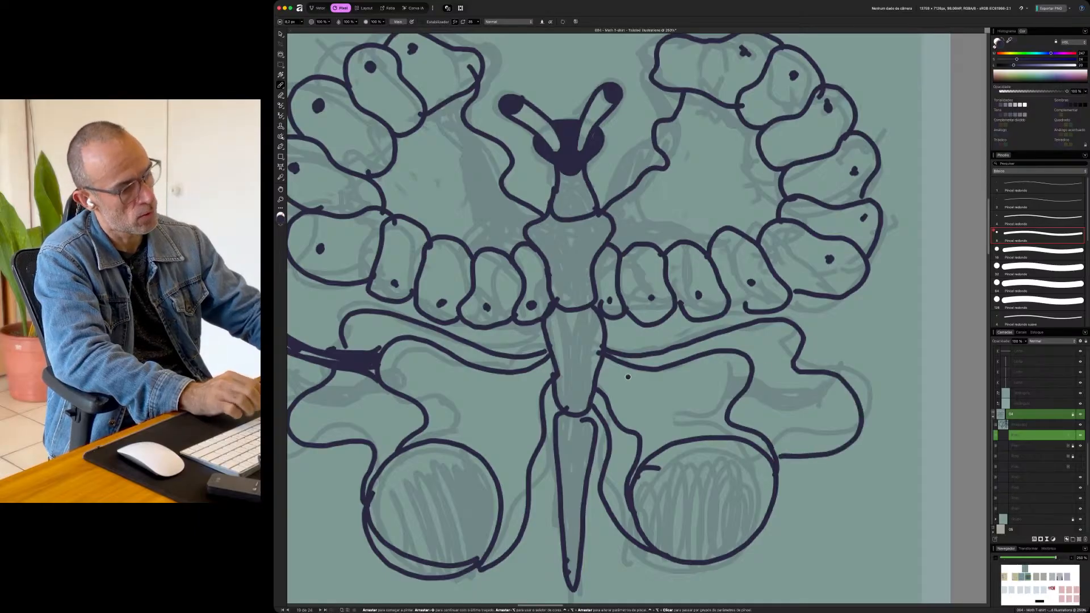
# - Draw a dark tapered band on the right lower wing and close an inner oval in each lower wing
pyautogui.press('super+0')
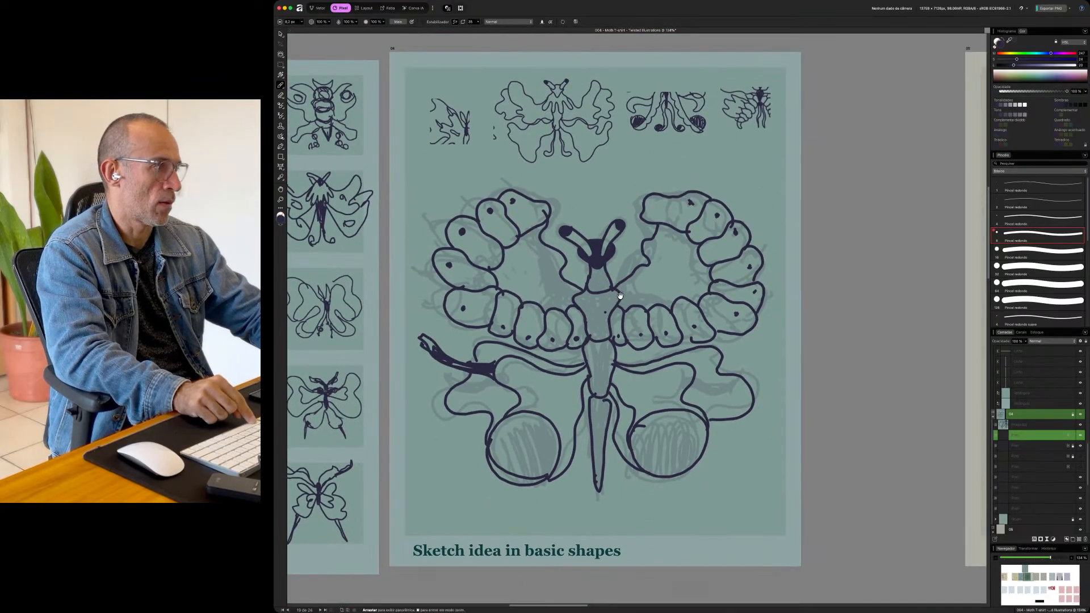
pyautogui.hscroll(-5, 613, 284)
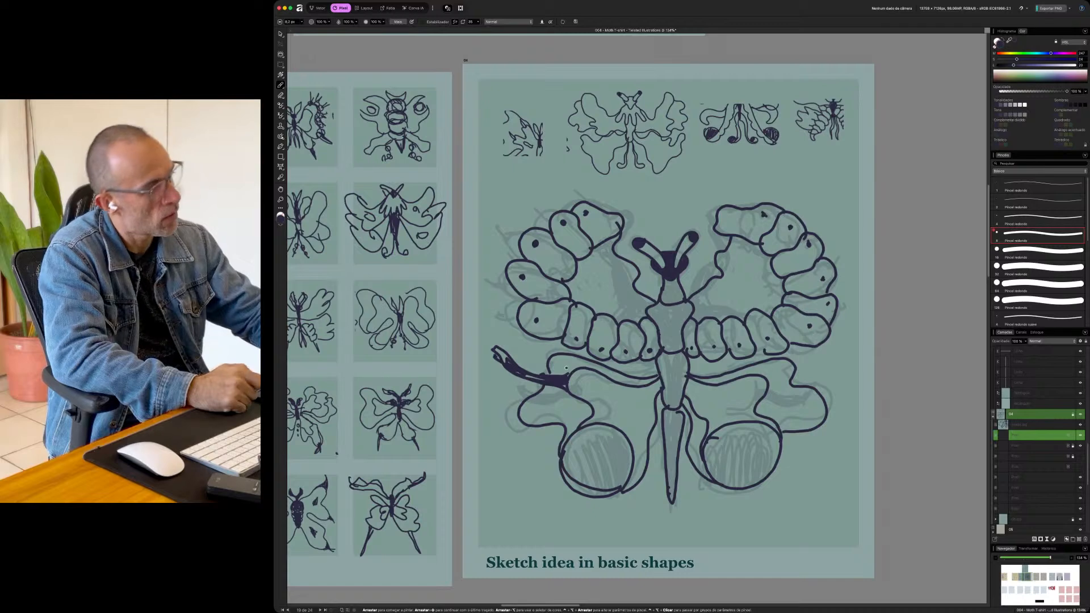
pyautogui.moveTo(766, 380)
pyautogui.mouseDown()
pyautogui.moveTo(837, 344)
pyautogui.moveTo(797, 388)
pyautogui.moveTo(764, 393)
pyautogui.moveTo(825, 359)
pyautogui.mouseUp()
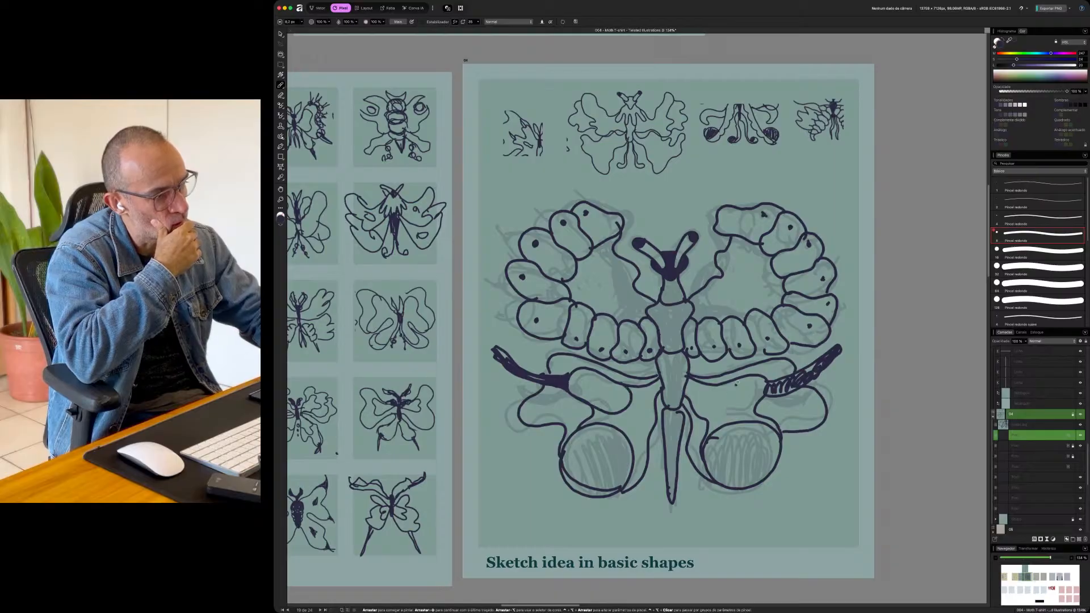
pyautogui.moveTo(722, 416); pyautogui.dragTo(770, 401)
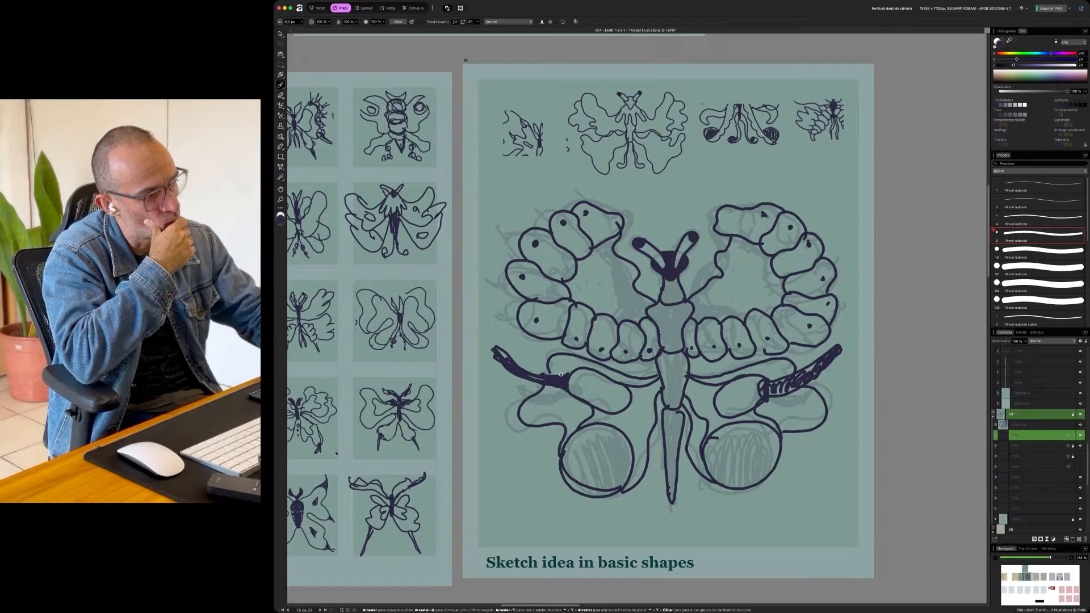
pyautogui.moveTo(571, 383); pyautogui.dragTo(571, 386)
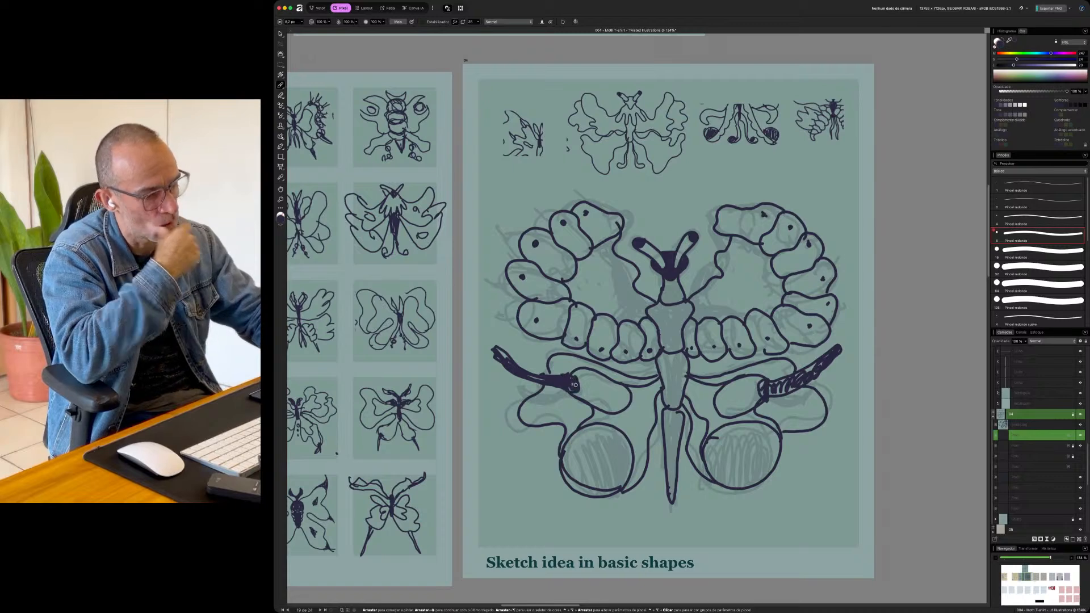
# - Erase the dark bands from both lower wings and redraw the missing part of the right wing's outer contour
pyautogui.press('r')
pyautogui.moveTo(533, 378)
pyautogui.mouseDown()
pyautogui.moveTo(522, 359)
pyautogui.moveTo(509, 373)
pyautogui.moveTo(494, 336)
pyautogui.moveTo(522, 381)
pyautogui.moveTo(508, 350)
pyautogui.moveTo(557, 398)
pyautogui.moveTo(572, 375)
pyautogui.moveTo(578, 393)
pyautogui.moveTo(548, 379)
pyautogui.mouseUp()
pyautogui.moveTo(793, 391)
pyautogui.mouseDown()
pyautogui.moveTo(773, 381)
pyautogui.moveTo(799, 399)
pyautogui.moveTo(804, 362)
pyautogui.moveTo(828, 376)
pyautogui.mouseUp()
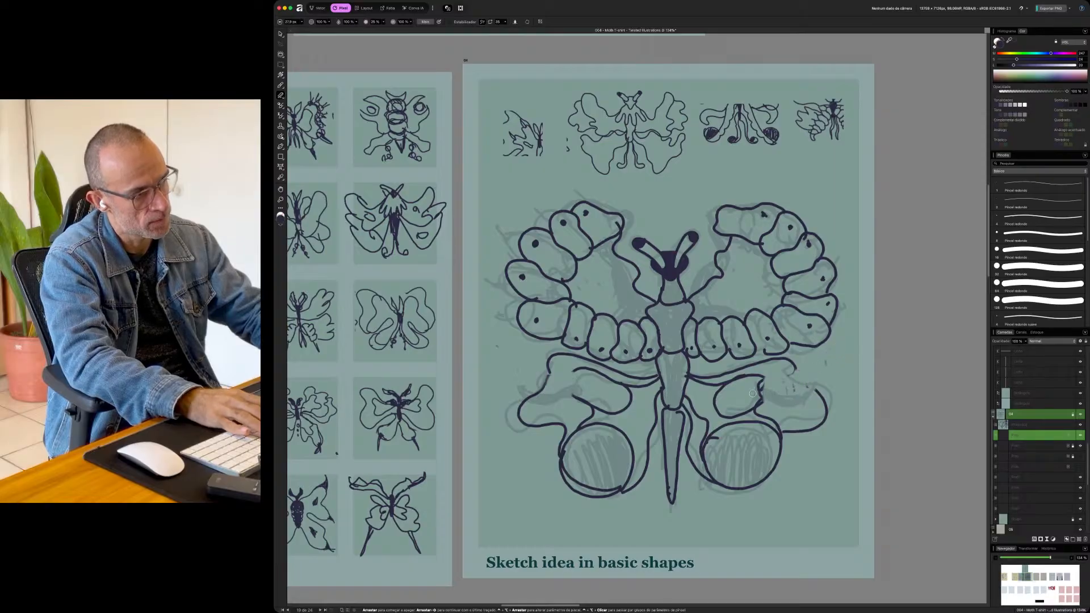
pyautogui.press('b')
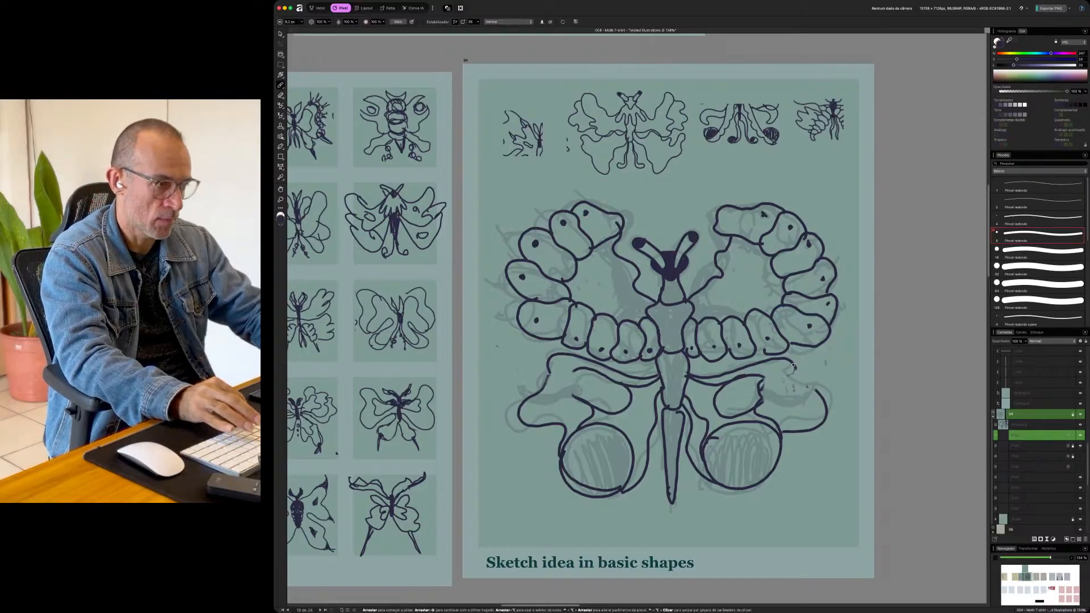
pyautogui.moveTo(793, 377); pyautogui.dragTo(823, 402)
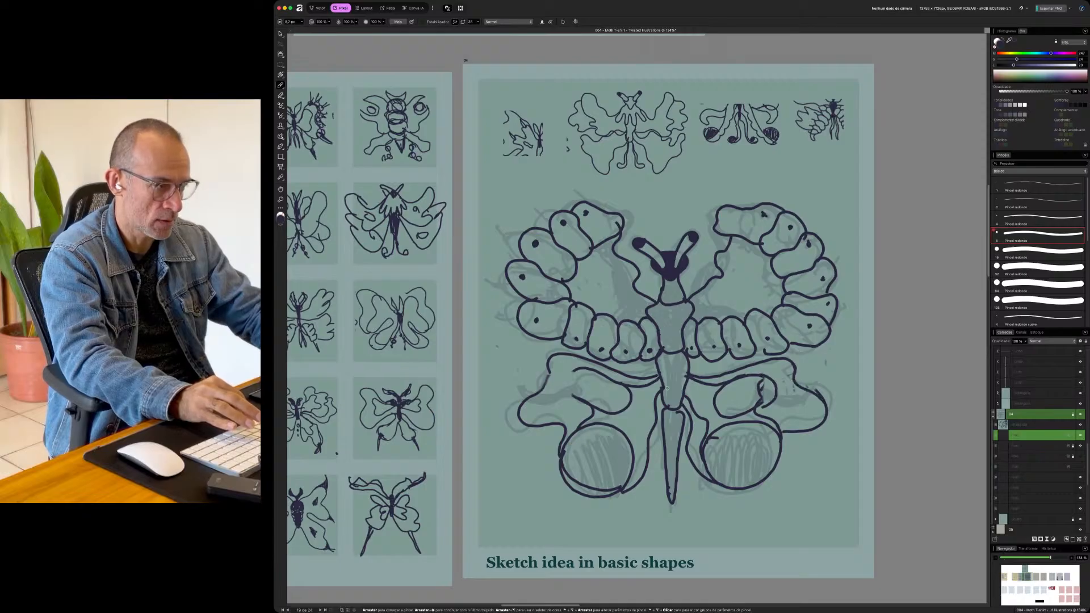
# - Add a curved arc and a solid eye dot to the inner oval of each lower wing
pyautogui.moveTo(594, 373); pyautogui.dragTo(574, 398)
pyautogui.click(587, 388)
pyautogui.moveTo(771, 375)
pyautogui.mouseDown()
pyautogui.moveTo(774, 401)
pyautogui.moveTo(741, 424)
pyautogui.mouseUp()
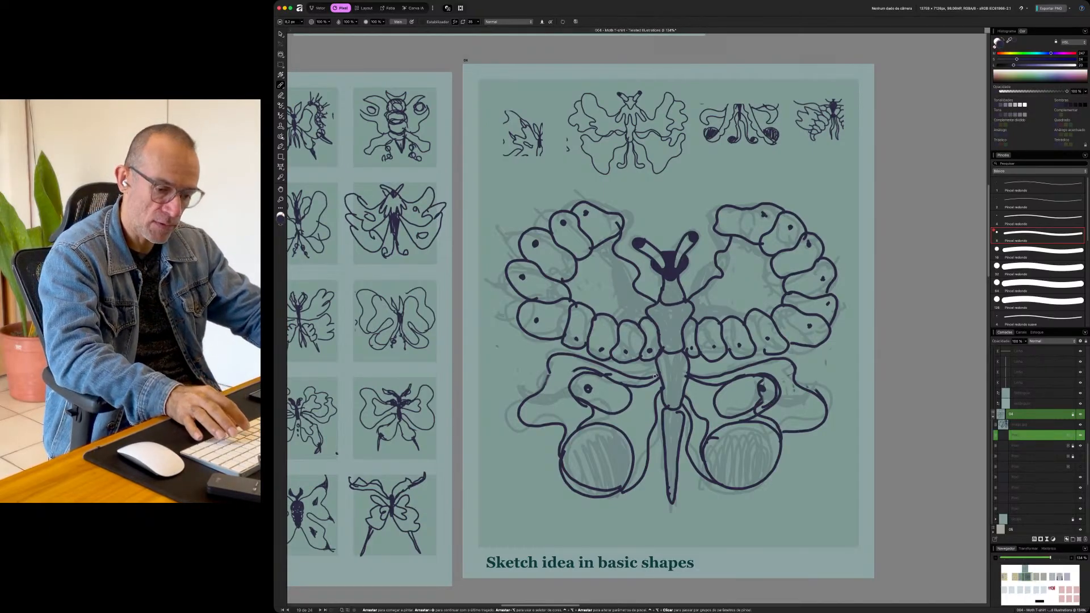
# - Lasso the left lower wing, enlarge it outward and downward, and realign it with the abdomen
pyautogui.press('l')
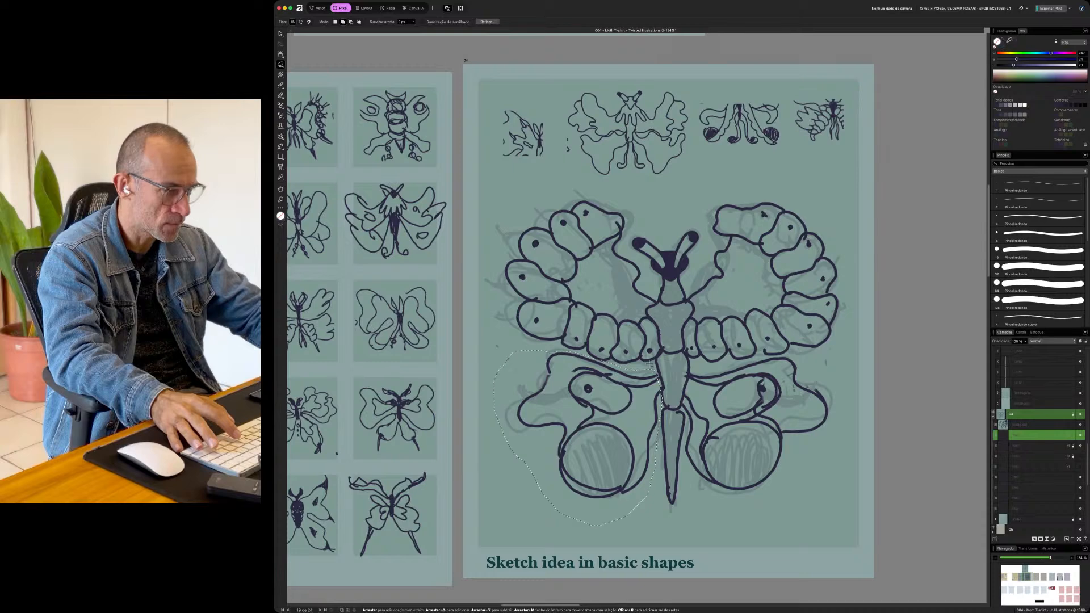
pyautogui.press('v')
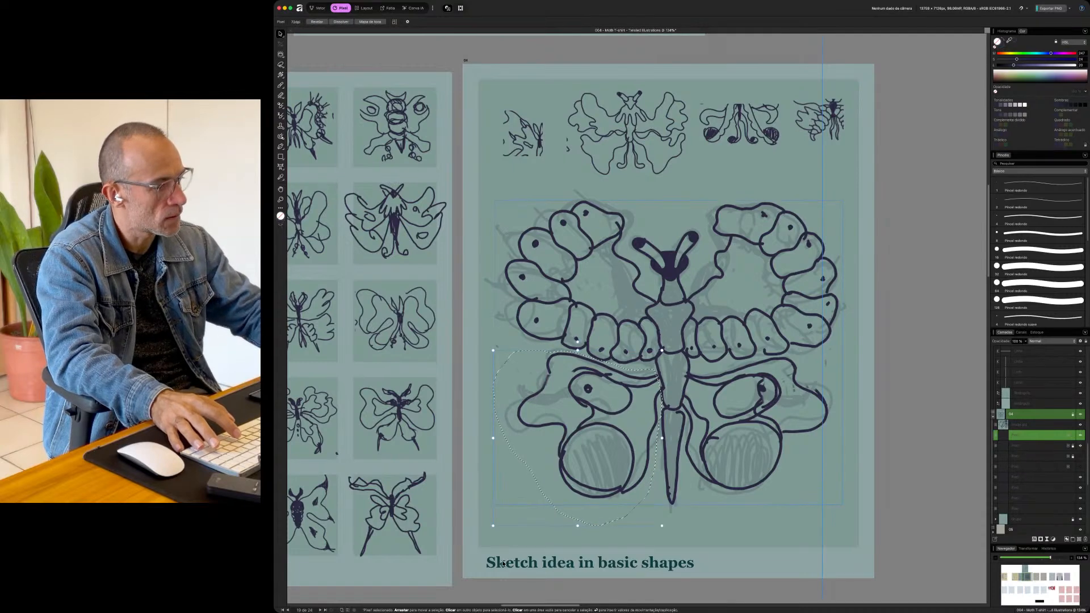
pyautogui.moveTo(493, 526); pyautogui.dragTo(461, 561)
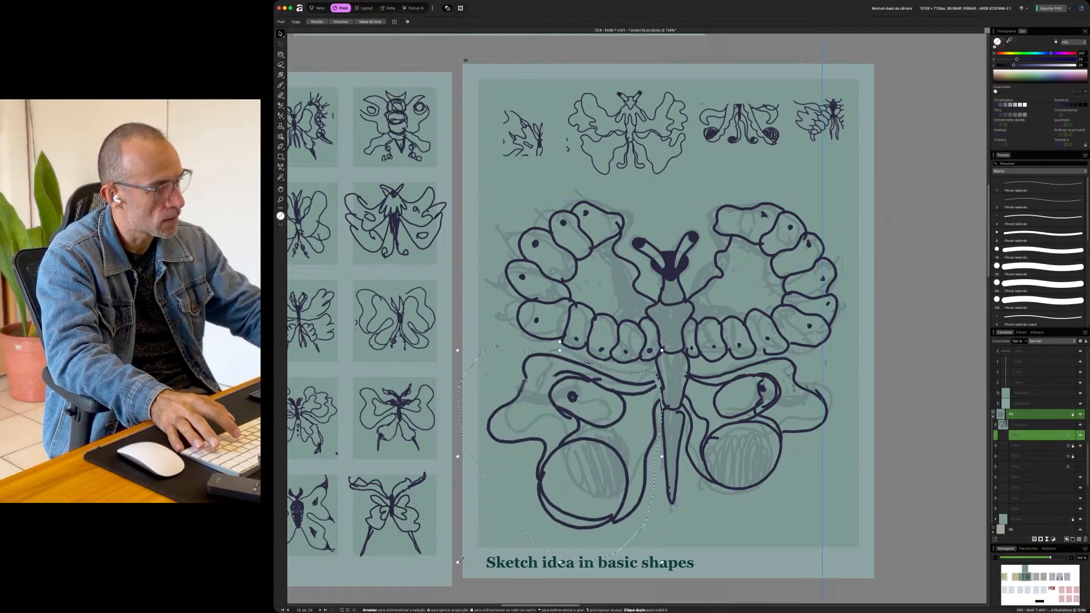
pyautogui.moveTo(605, 453); pyautogui.dragTo(607, 450)
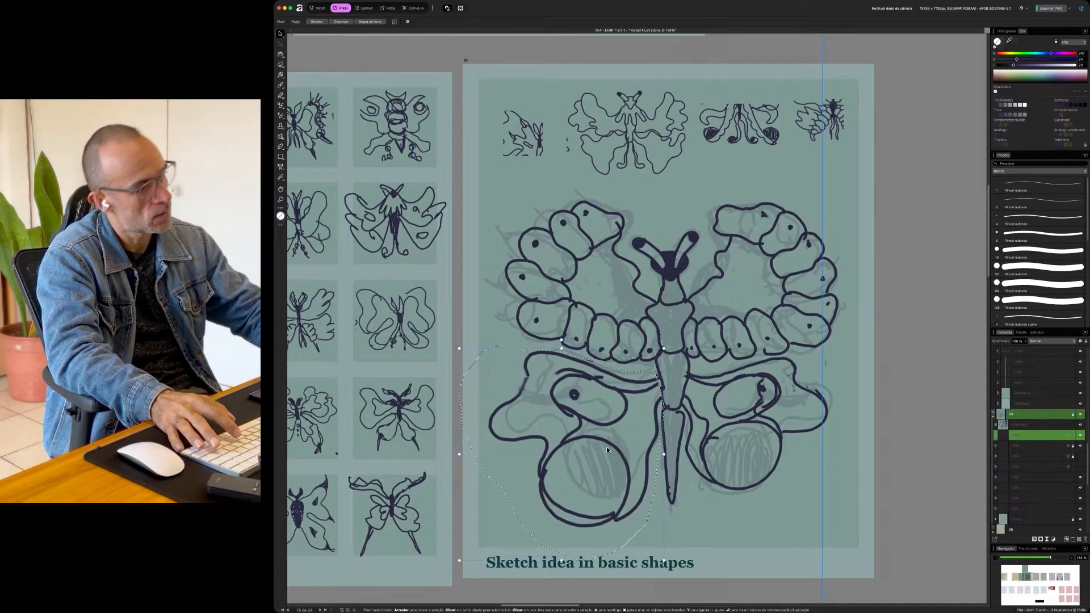
# - Lasso the right lower wing, enlarge it to match the left one, and nudge it inward against the abdomen
pyautogui.press('l')
pyautogui.moveTo(694, 369)
pyautogui.mouseDown()
pyautogui.moveTo(686, 468)
pyautogui.moveTo(715, 505)
pyautogui.moveTo(793, 494)
pyautogui.moveTo(852, 431)
pyautogui.moveTo(792, 358)
pyautogui.mouseUp()
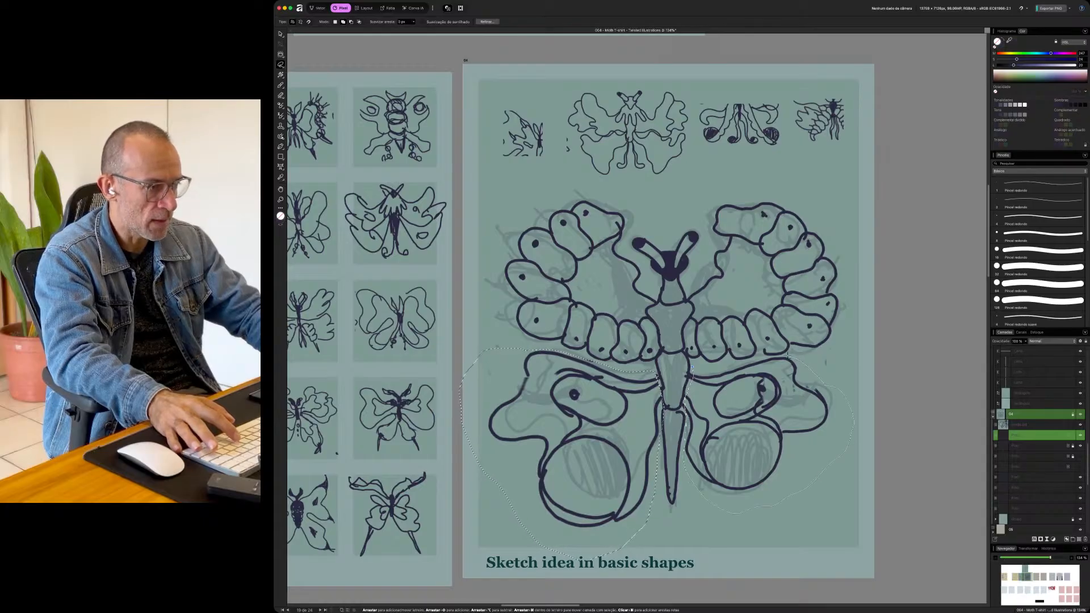
pyautogui.press('super+d')
pyautogui.moveTo(692, 368); pyautogui.dragTo(686, 391)
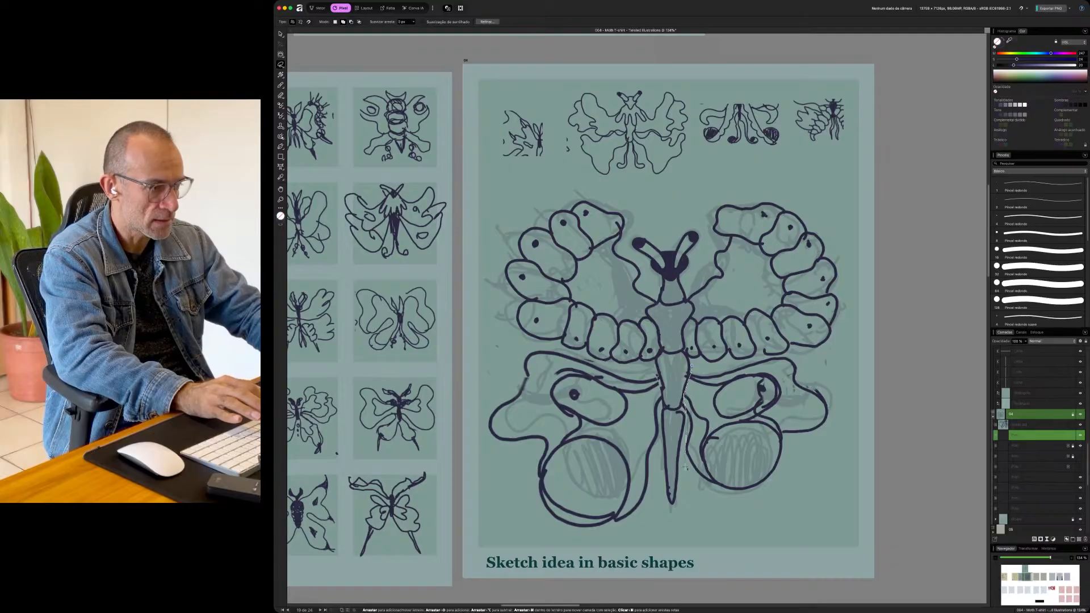
pyautogui.moveTo(749, 514)
pyautogui.mouseDown()
pyautogui.moveTo(831, 456)
pyautogui.moveTo(827, 389)
pyautogui.mouseUp()
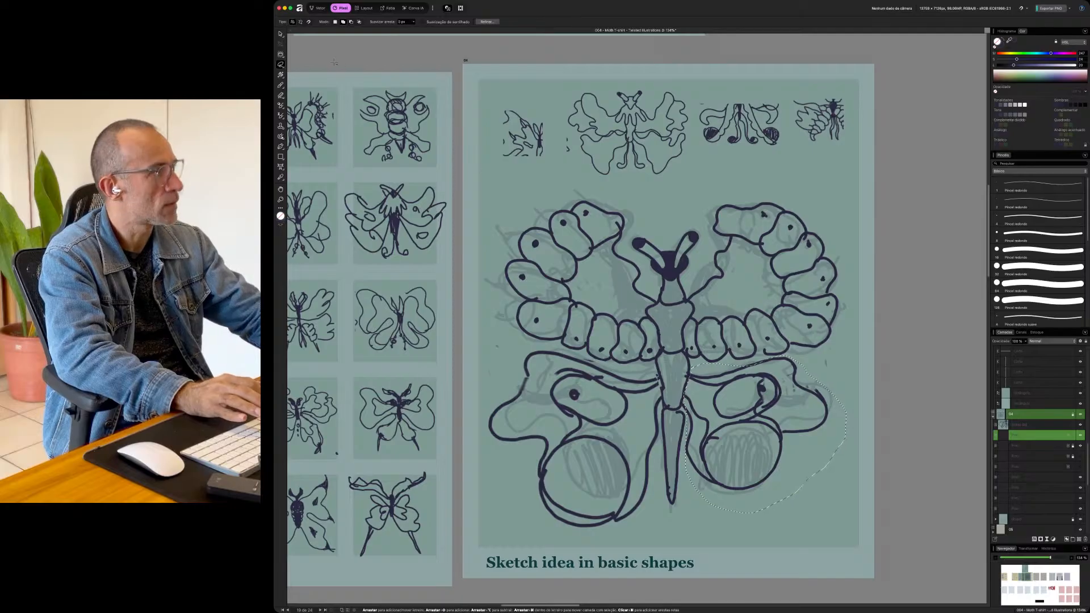
pyautogui.press('v')
pyautogui.moveTo(846, 512); pyautogui.dragTo(879, 559)
pyautogui.moveTo(816, 482); pyautogui.dragTo(816, 478)
pyautogui.press('Left')
pyautogui.press('Left')
pyautogui.press('Left')
pyautogui.press('Left')
pyautogui.press('Left')
pyautogui.press('Left')
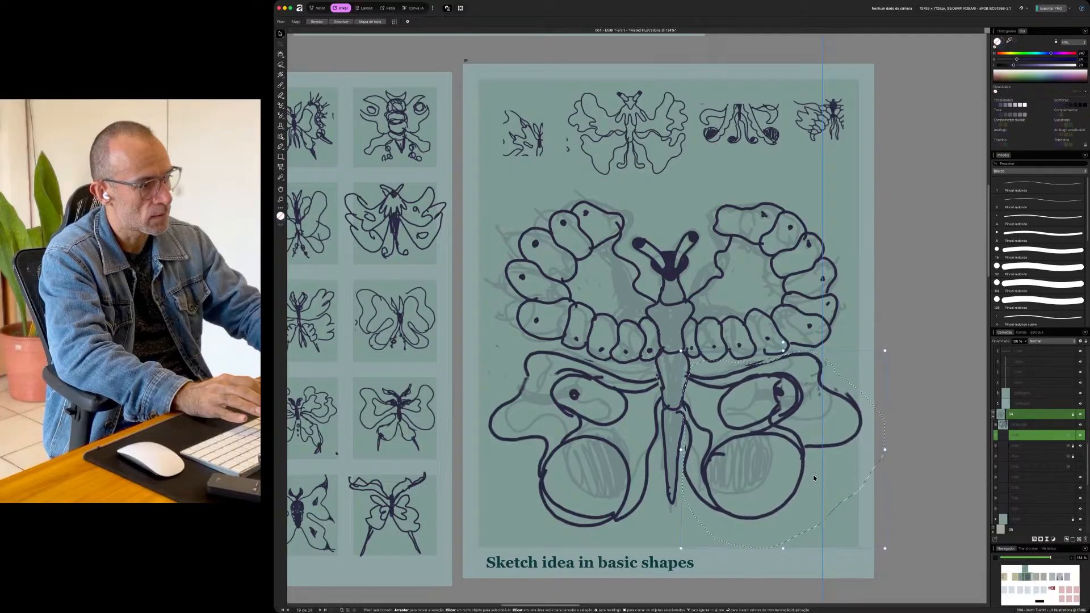
# - Clear the selection, then scale the whole butterfly down slightly and recentre it in the frame
pyautogui.press('super+d')
pyautogui.moveTo(706, 270); pyautogui.dragTo(702, 263)
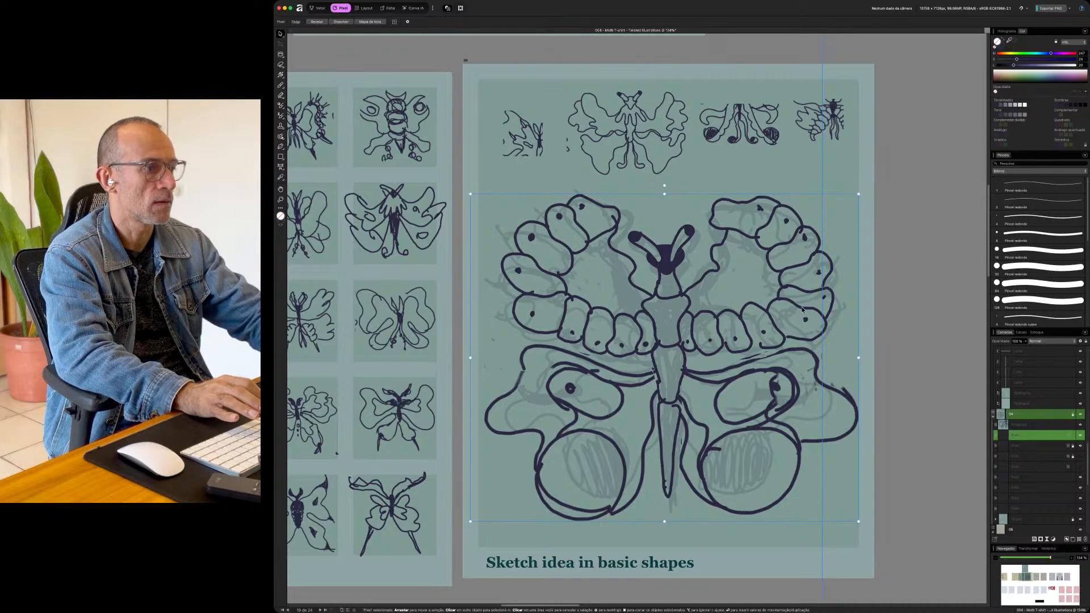
pyautogui.moveTo(859, 194); pyautogui.dragTo(845, 206)
pyautogui.moveTo(736, 253); pyautogui.dragTo(747, 251)
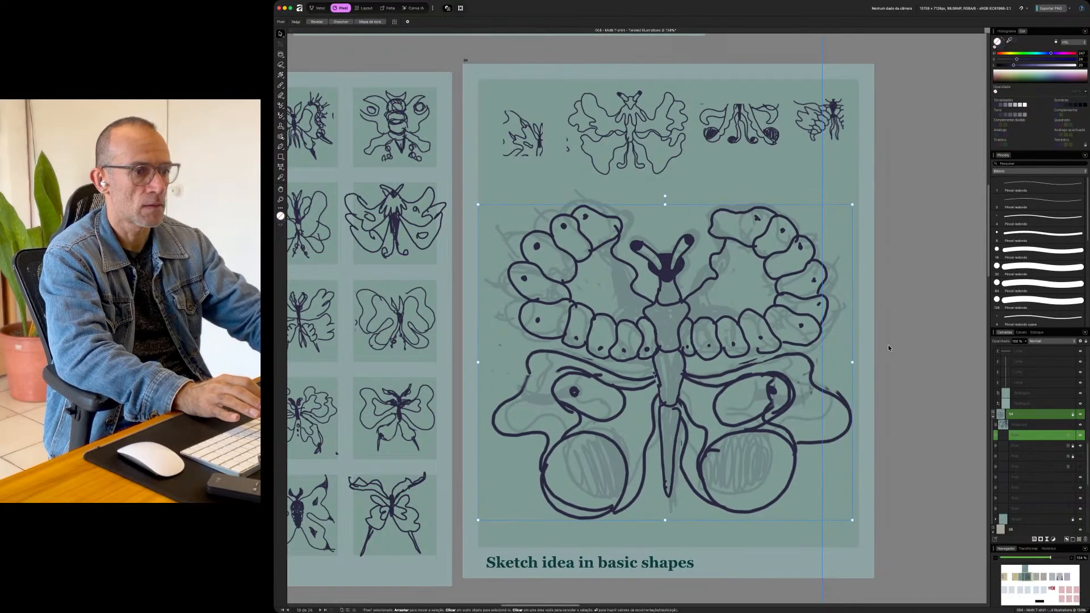
# - Hide the faded sketch layer beneath the linework and deselect everything
pyautogui.click(1061, 448)
pyautogui.click(1080, 447)
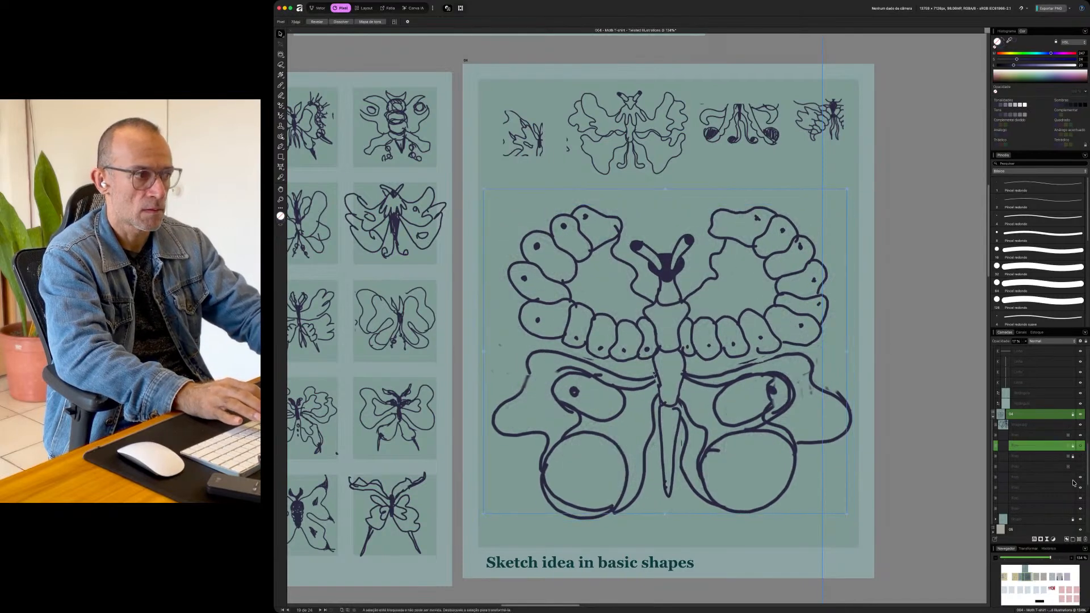
pyautogui.press('super+d')
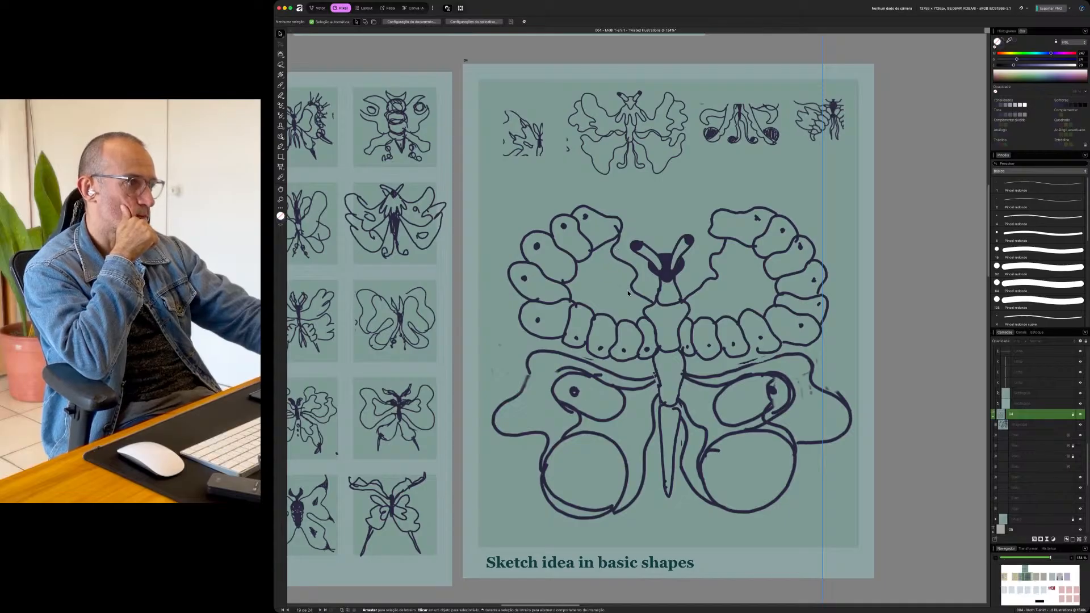
# - Select the butterfly linework layer and erase the inner edge lines linking both upper wings to the thorax
pyautogui.click(1050, 435)
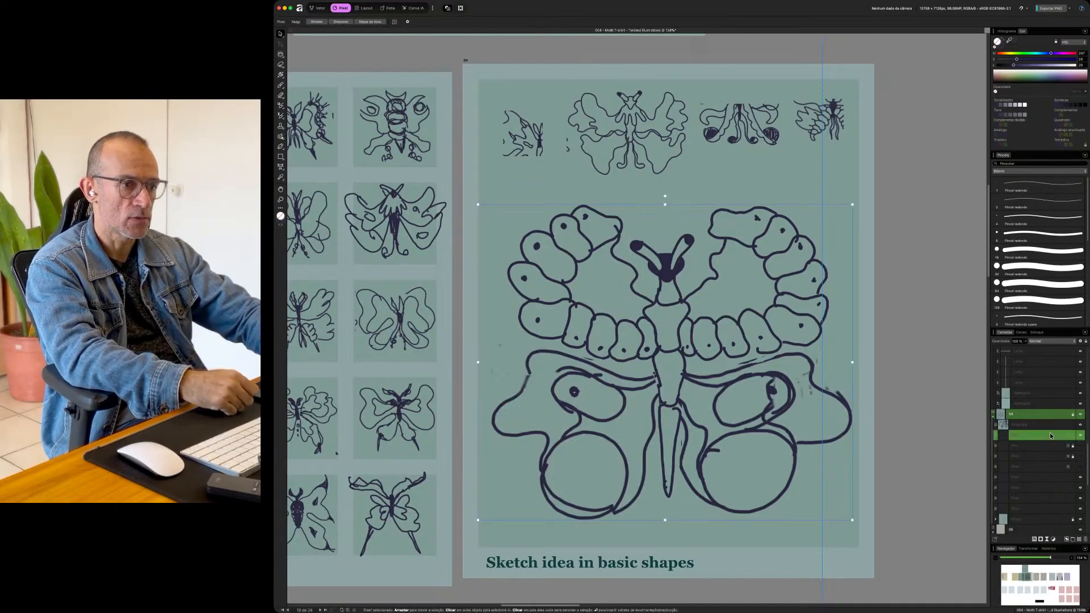
pyautogui.press('b')
pyautogui.press('e')
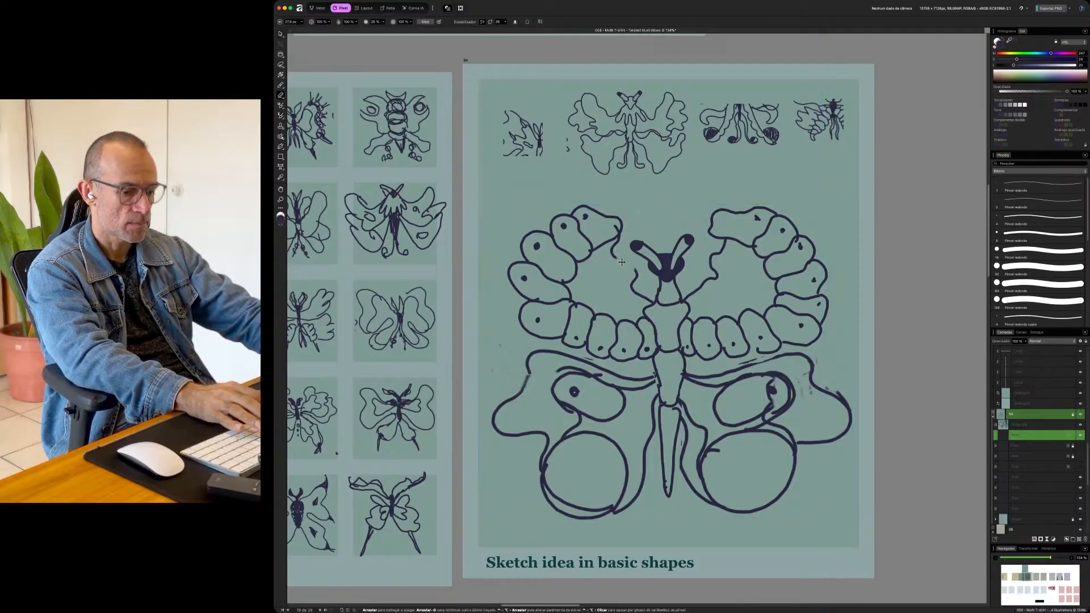
pyautogui.press('b')
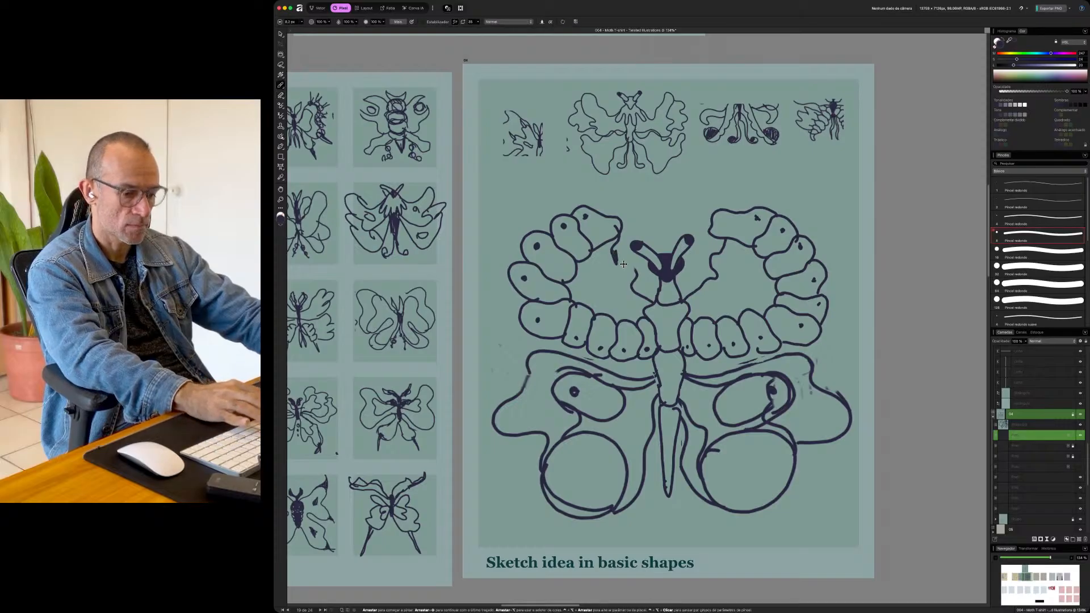
pyautogui.press('e')
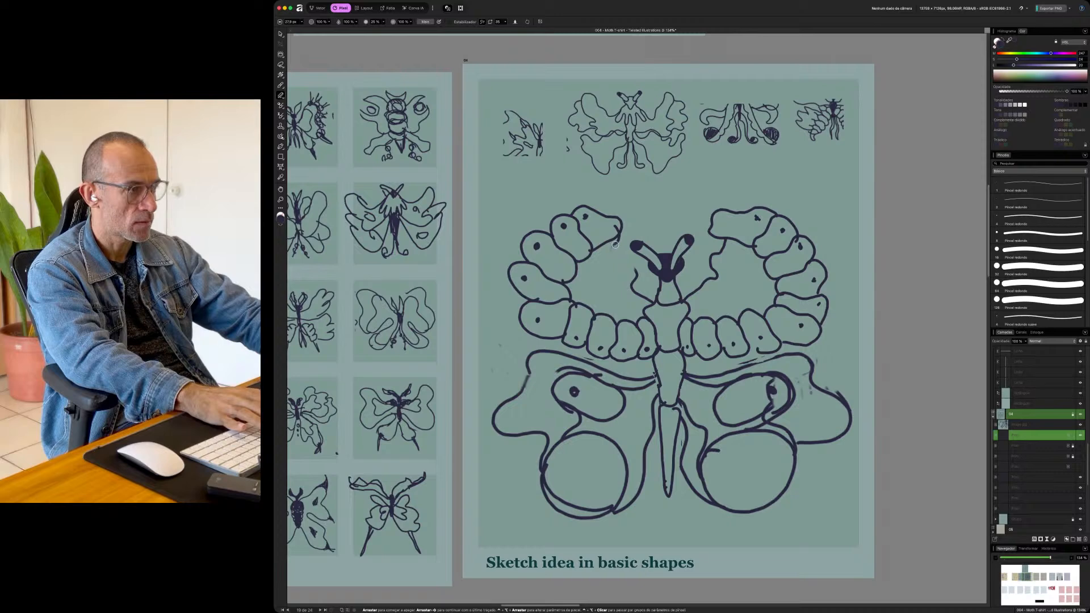
pyautogui.moveTo(634, 280); pyautogui.dragTo(648, 298)
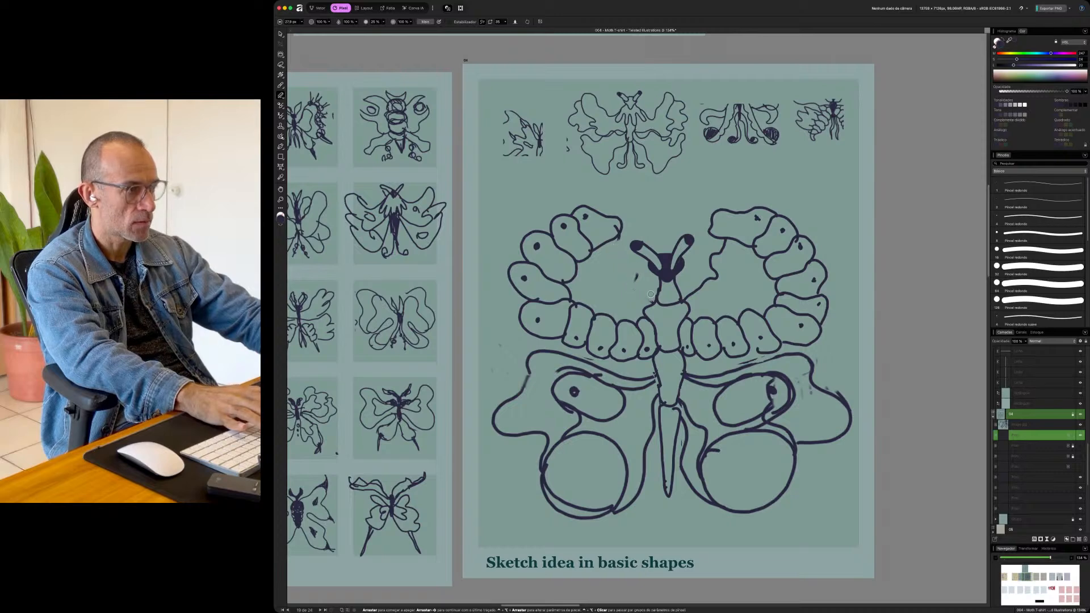
pyautogui.moveTo(713, 263); pyautogui.dragTo(715, 282)
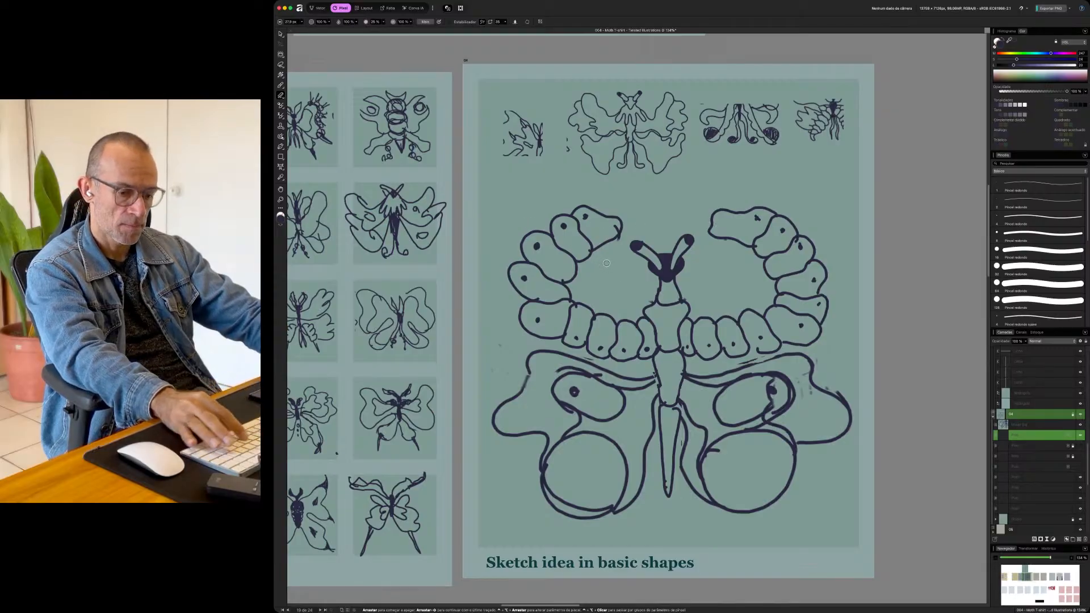
# - Redraw the inner edges of both upper wings as S-curves running from the top petals down to the thorax
pyautogui.press('b')
pyautogui.moveTo(625, 230)
pyautogui.mouseDown()
pyautogui.moveTo(609, 268)
pyautogui.moveTo(630, 309)
pyautogui.moveTo(657, 305)
pyautogui.mouseUp()
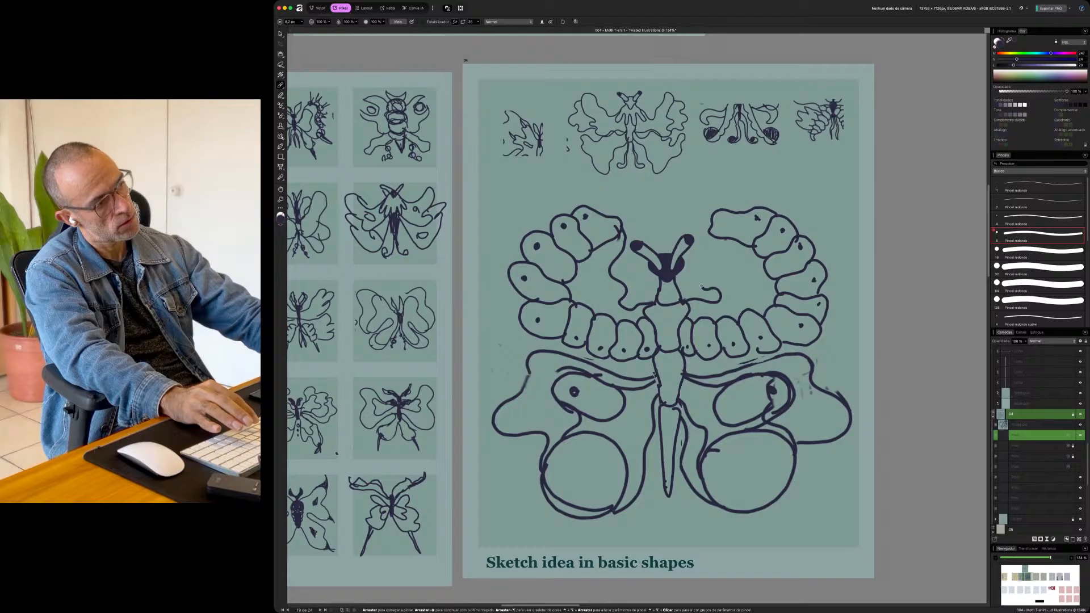
pyautogui.moveTo(707, 240); pyautogui.dragTo(715, 236)
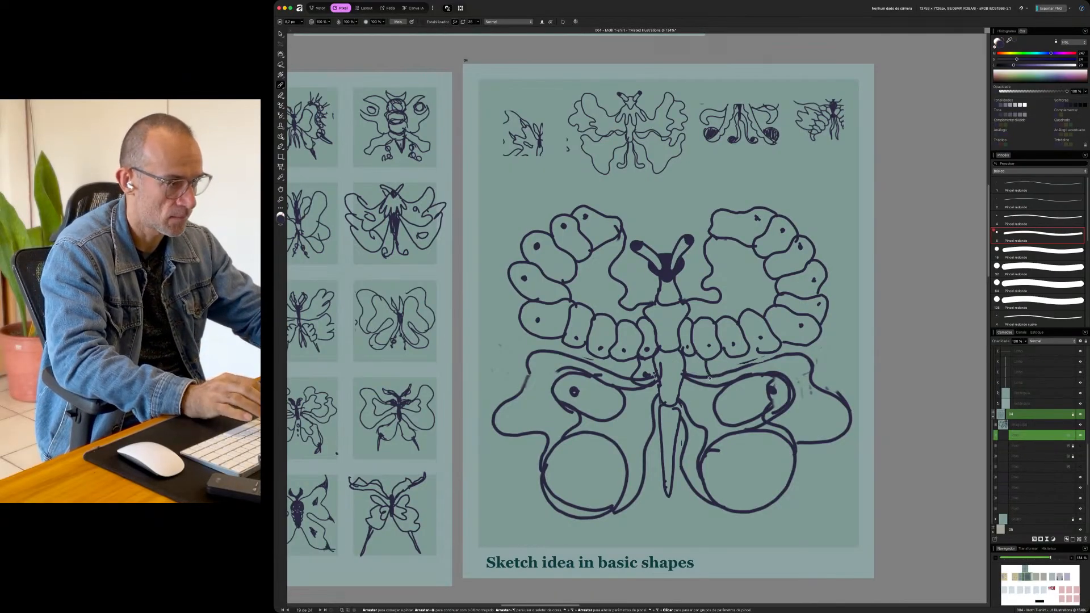
# - Erase the innermost petals of the right upper wing along with the lower wing lines just beneath them
pyautogui.press('e')
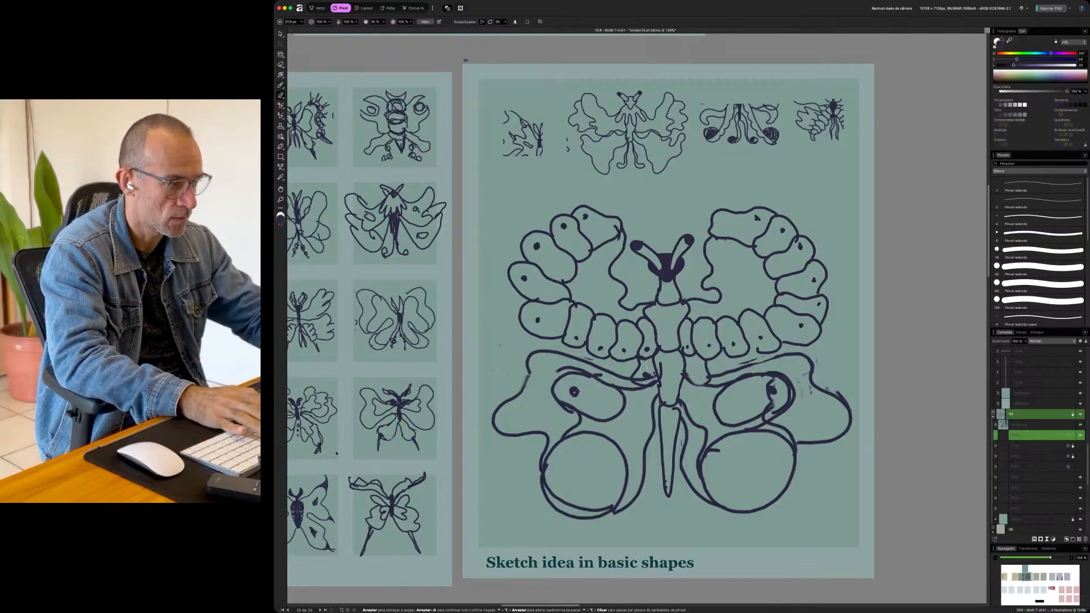
pyautogui.moveTo(712, 382); pyautogui.dragTo(722, 383)
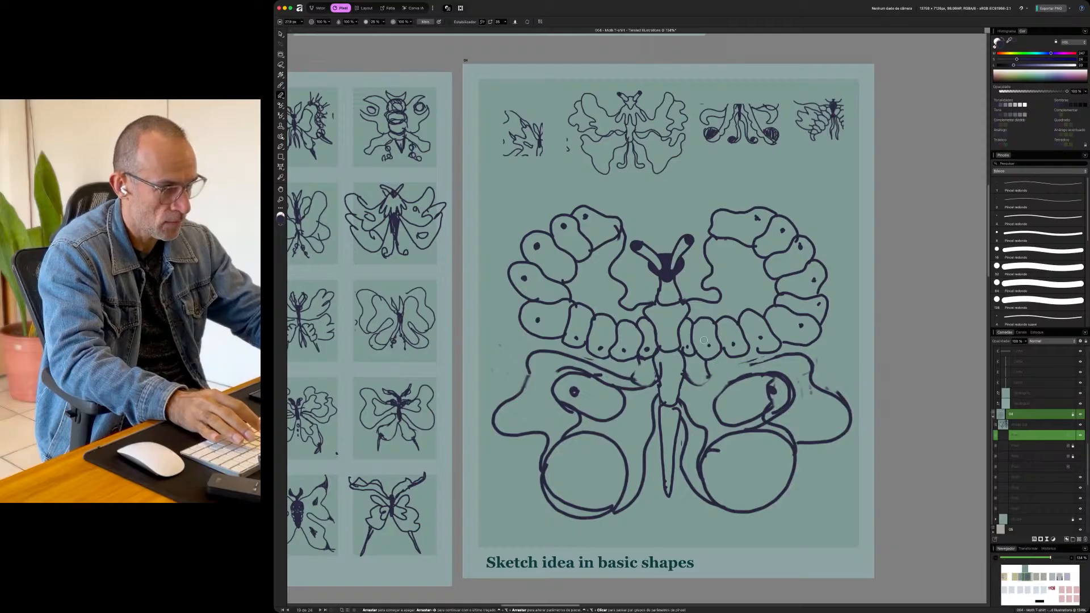
pyautogui.moveTo(690, 355)
pyautogui.mouseDown()
pyautogui.moveTo(696, 313)
pyautogui.moveTo(701, 335)
pyautogui.moveTo(710, 320)
pyautogui.moveTo(693, 333)
pyautogui.moveTo(710, 352)
pyautogui.moveTo(708, 390)
pyautogui.moveTo(757, 376)
pyautogui.moveTo(714, 404)
pyautogui.mouseUp()
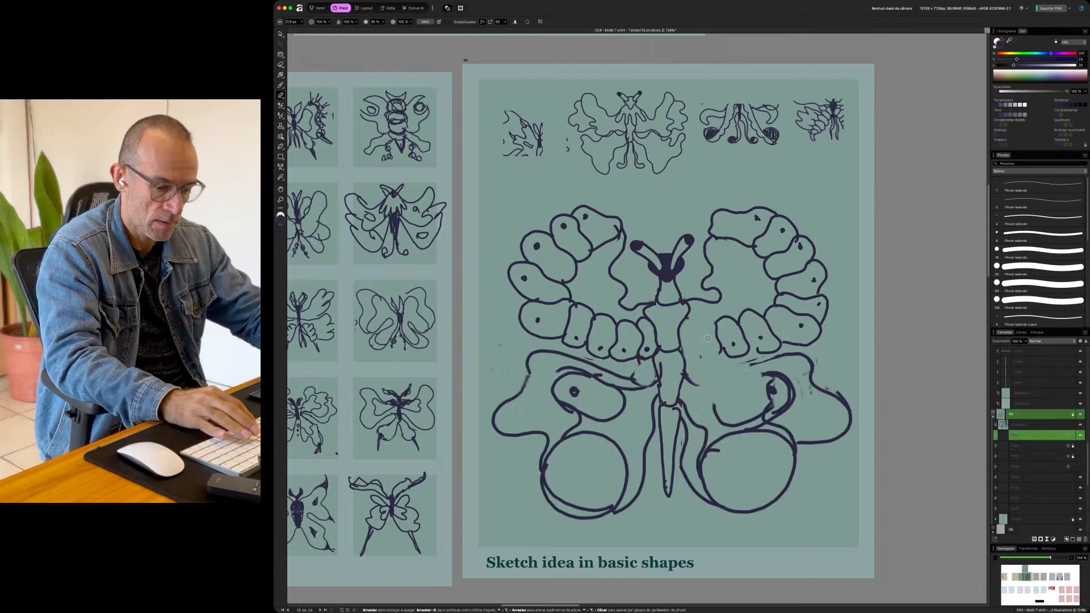
# - Draw one larger rounded petal with a curved edge beneath it at the right upper wing's inner end, and rework the matching left corner
pyautogui.press('b')
pyautogui.moveTo(713, 323); pyautogui.dragTo(693, 348)
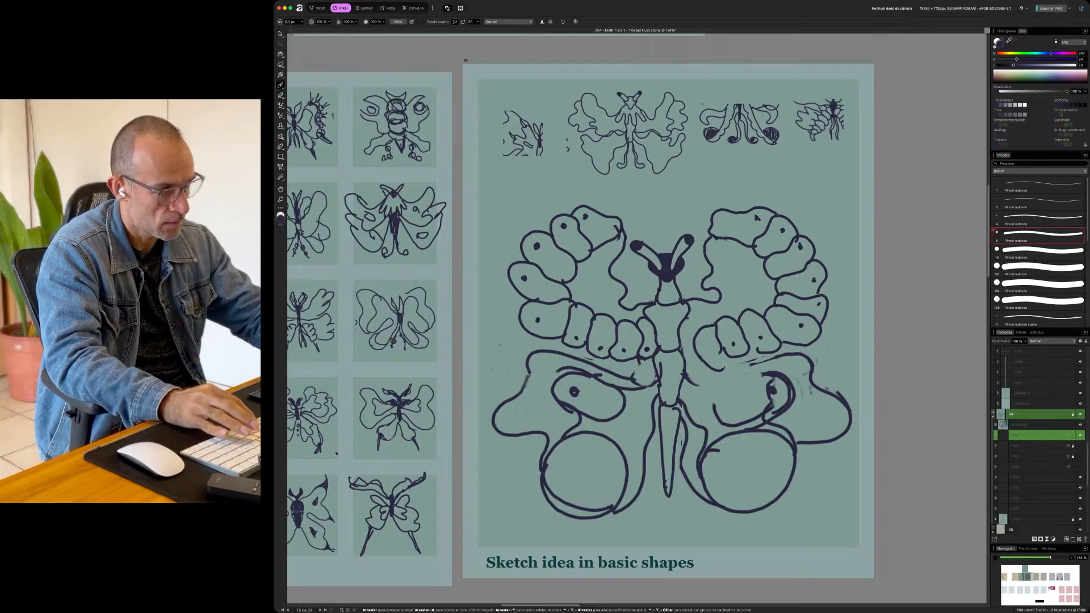
pyautogui.moveTo(693, 337); pyautogui.dragTo(699, 378)
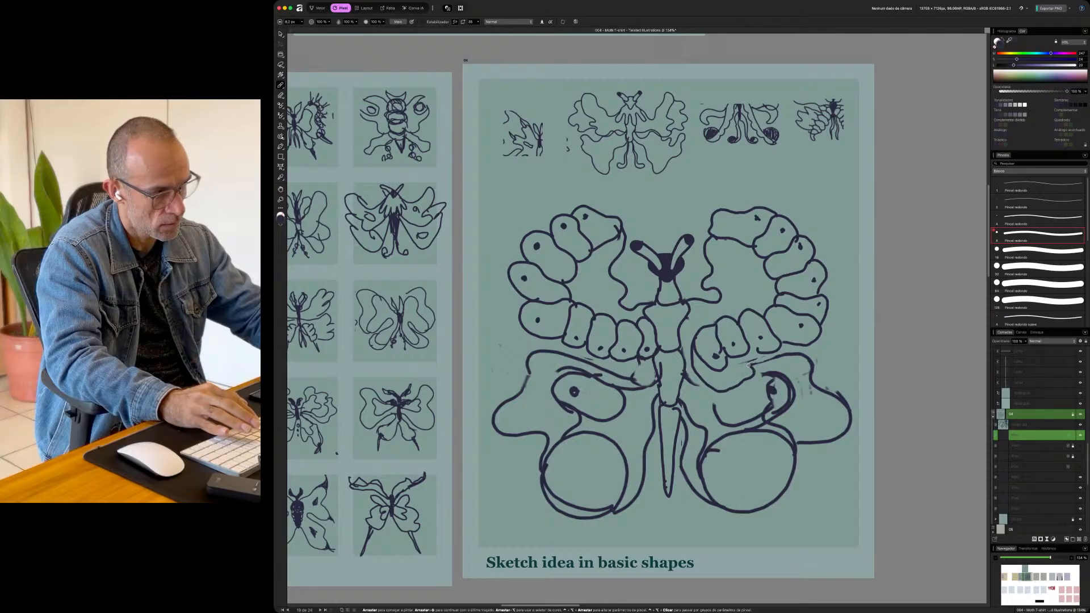
pyautogui.moveTo(747, 366); pyautogui.dragTo(809, 351)
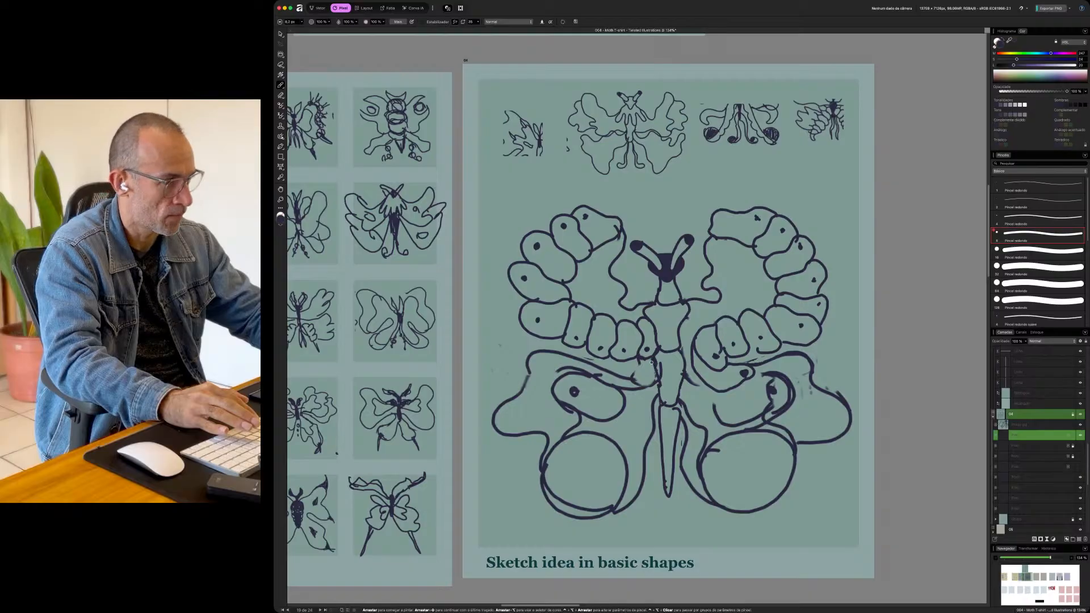
pyautogui.moveTo(635, 358)
pyautogui.mouseDown()
pyautogui.moveTo(620, 373)
pyautogui.moveTo(639, 372)
pyautogui.mouseUp()
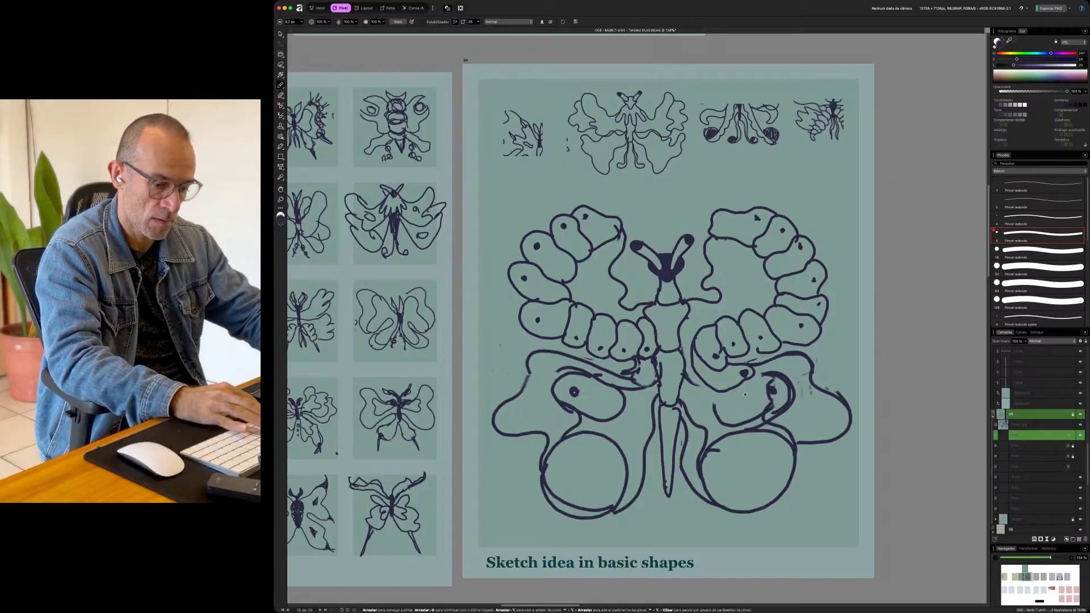
# - Erase the inner oval eye shapes and the surrounding inner lines from both lower wings
pyautogui.press('e')
pyautogui.moveTo(766, 392)
pyautogui.mouseDown()
pyautogui.moveTo(765, 414)
pyautogui.moveTo(747, 400)
pyautogui.moveTo(769, 411)
pyautogui.moveTo(762, 416)
pyautogui.moveTo(714, 409)
pyautogui.mouseUp()
pyautogui.moveTo(624, 380)
pyautogui.mouseDown()
pyautogui.moveTo(620, 421)
pyautogui.moveTo(573, 376)
pyautogui.moveTo(583, 420)
pyautogui.moveTo(555, 392)
pyautogui.moveTo(553, 368)
pyautogui.moveTo(615, 391)
pyautogui.moveTo(579, 369)
pyautogui.moveTo(637, 379)
pyautogui.moveTo(609, 372)
pyautogui.moveTo(703, 381)
pyautogui.mouseUp()
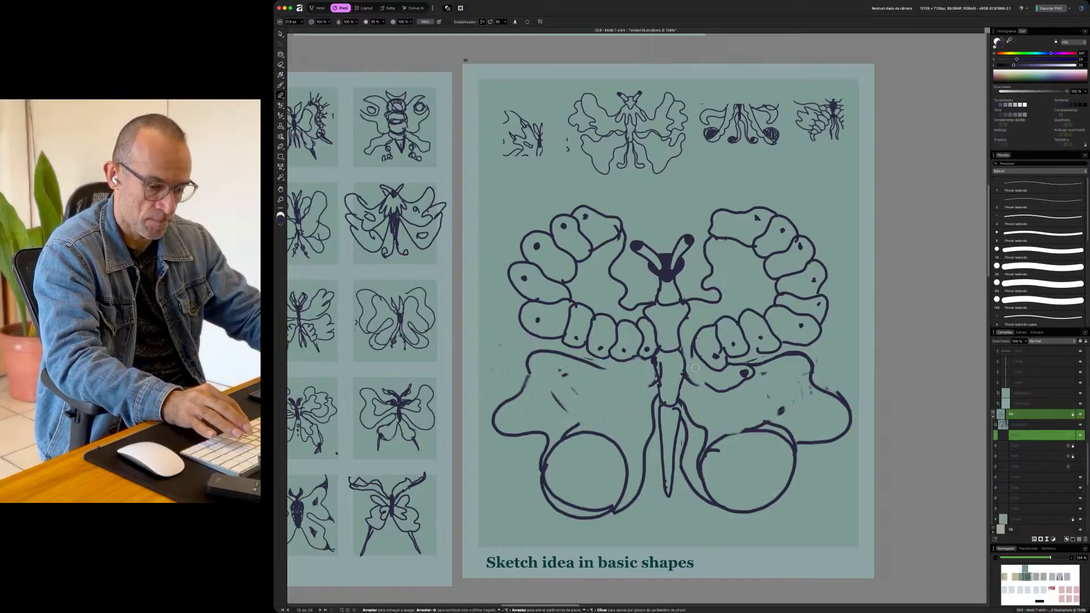
# - Draw curled drop shapes on both sides of the body, just below the upper wings' innermost petals
pyautogui.press('b')
pyautogui.moveTo(695, 357)
pyautogui.mouseDown()
pyautogui.moveTo(713, 392)
pyautogui.moveTo(695, 347)
pyautogui.moveTo(750, 379)
pyautogui.mouseUp()
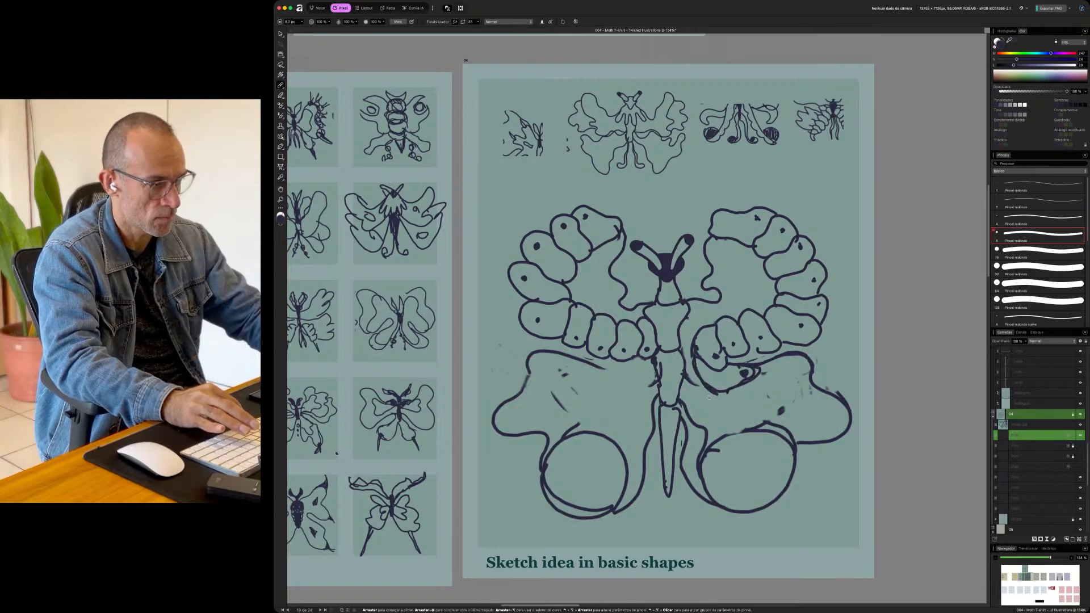
pyautogui.moveTo(656, 366)
pyautogui.mouseDown()
pyautogui.moveTo(640, 391)
pyautogui.moveTo(604, 391)
pyautogui.moveTo(634, 357)
pyautogui.mouseUp()
pyautogui.moveTo(617, 383); pyautogui.dragTo(632, 373)
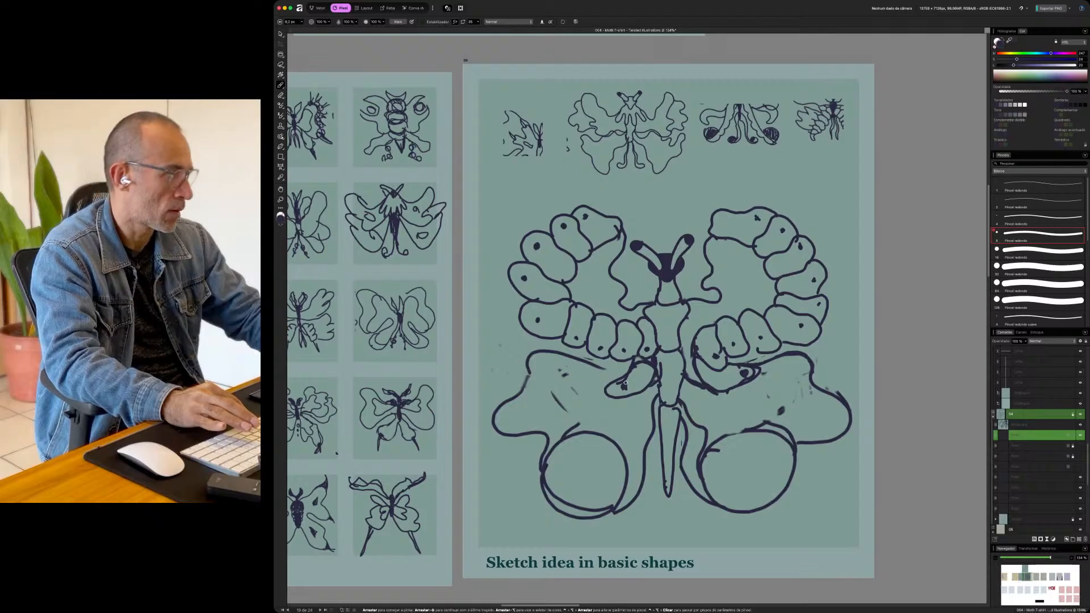
# - Draw wavy inner contours across both lower wings and add a rounded upper lobe to each wing's outer edge
pyautogui.moveTo(564, 357)
pyautogui.mouseDown()
pyautogui.moveTo(574, 412)
pyautogui.moveTo(653, 431)
pyautogui.mouseUp()
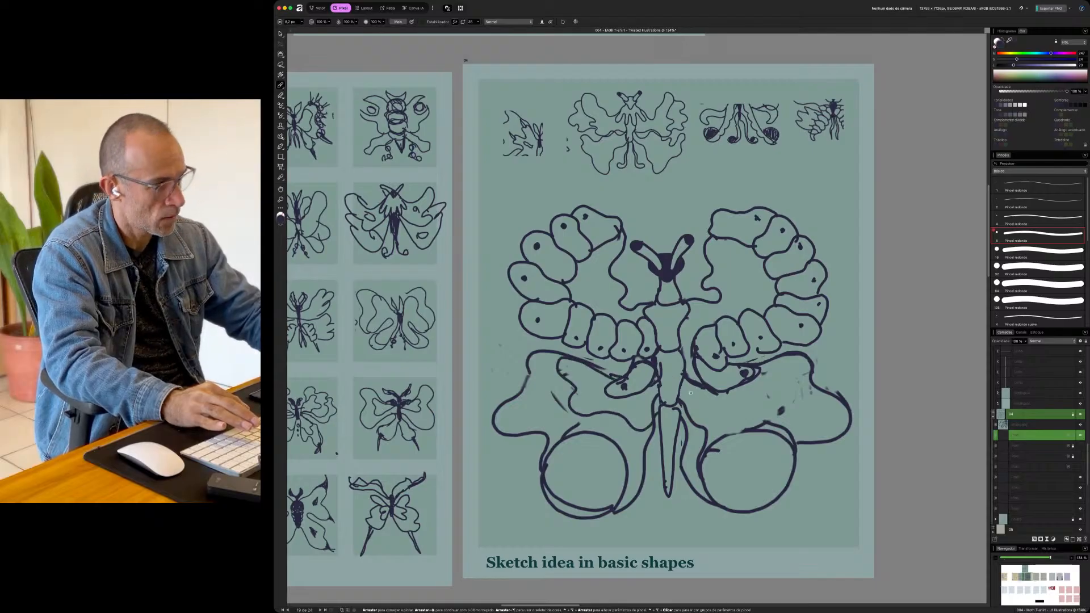
pyautogui.moveTo(784, 356)
pyautogui.mouseDown()
pyautogui.moveTo(798, 403)
pyautogui.moveTo(749, 405)
pyautogui.moveTo(731, 421)
pyautogui.moveTo(691, 410)
pyautogui.mouseUp()
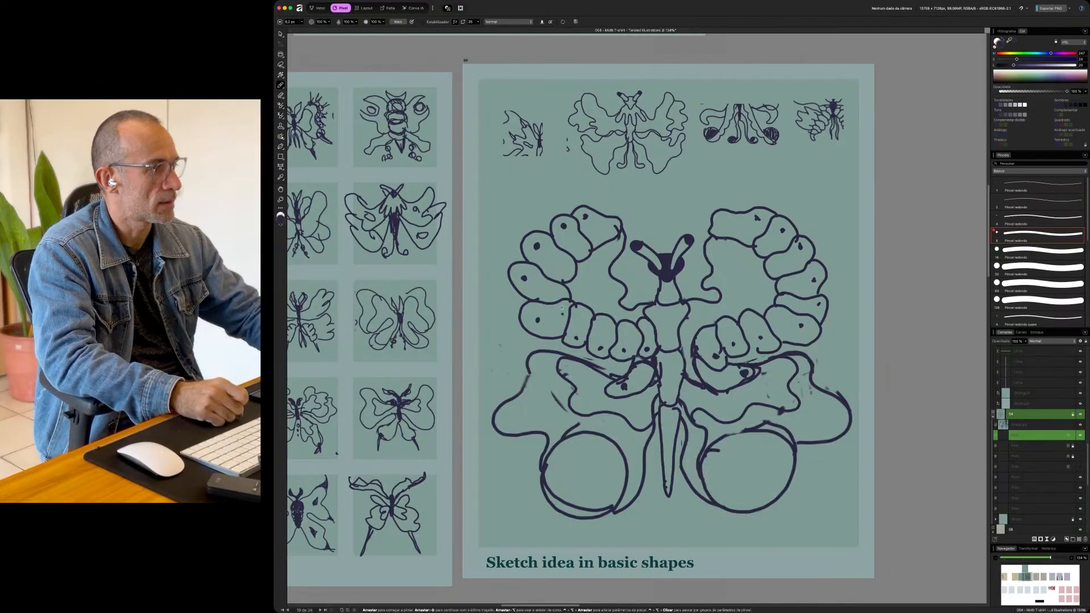
pyautogui.moveTo(618, 398)
pyautogui.mouseDown()
pyautogui.moveTo(597, 387)
pyautogui.moveTo(610, 382)
pyautogui.mouseUp()
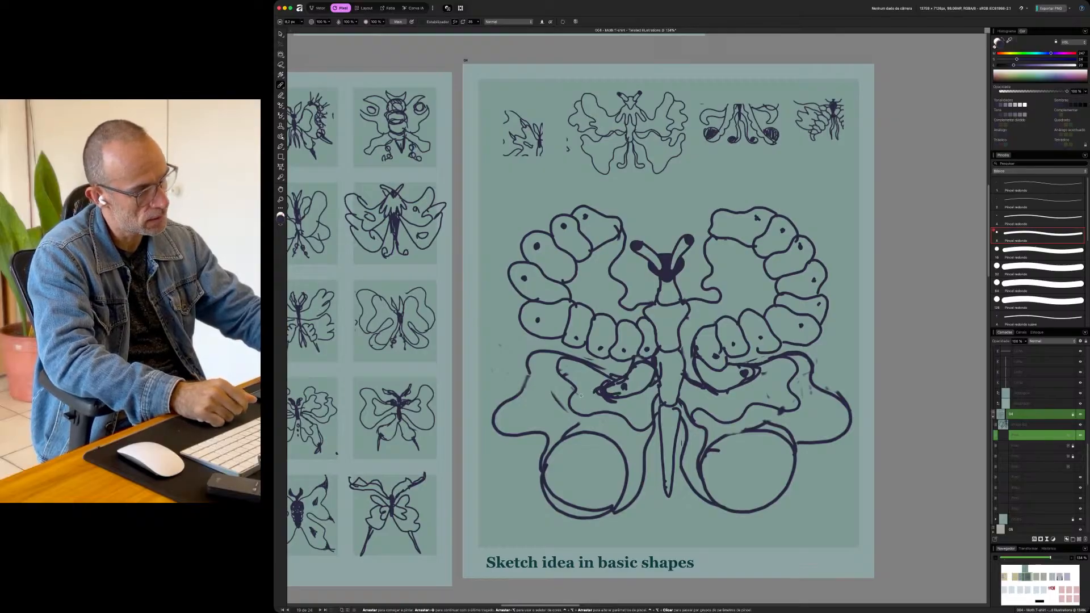
pyautogui.moveTo(558, 357)
pyautogui.mouseDown()
pyautogui.moveTo(527, 358)
pyautogui.moveTo(523, 384)
pyautogui.mouseUp()
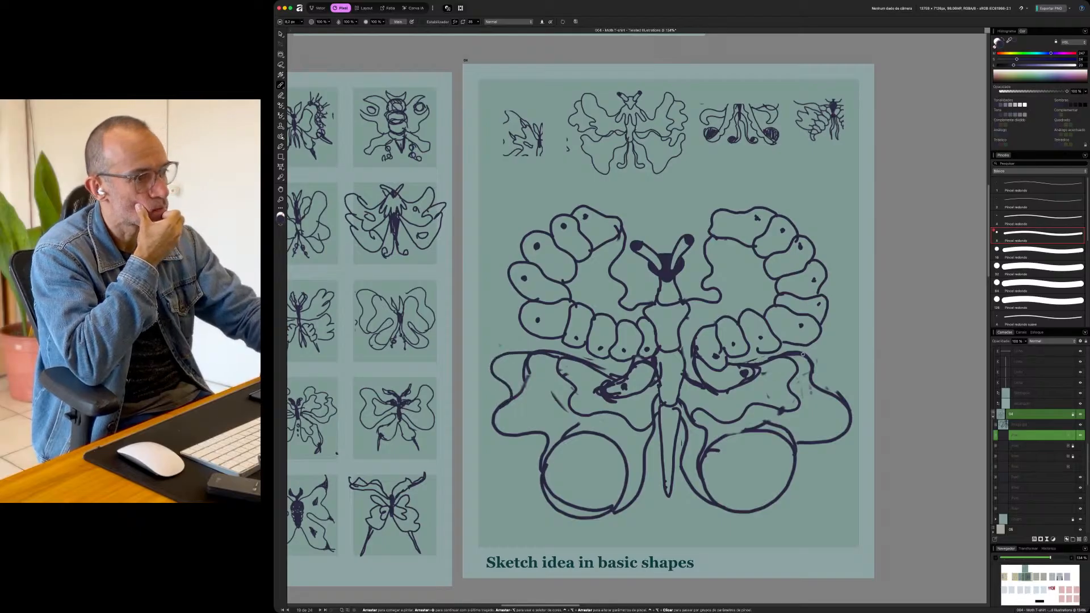
pyautogui.moveTo(811, 352)
pyautogui.mouseDown()
pyautogui.moveTo(844, 365)
pyautogui.moveTo(820, 400)
pyautogui.mouseUp()
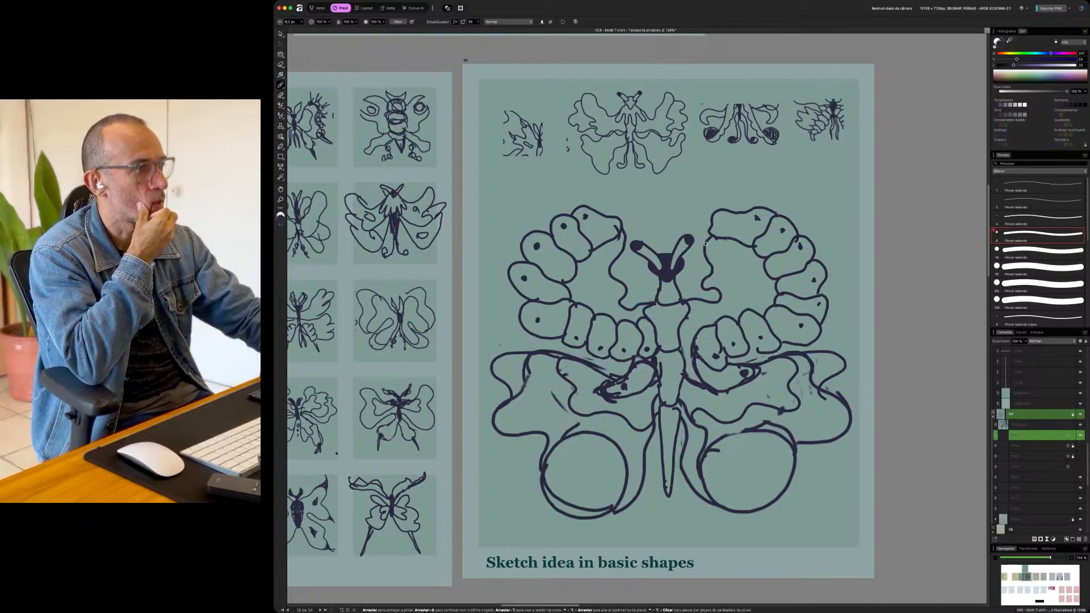
# - Enclose both upper wings' petal chains in outer contours with raised peaks and flared lower corners, erasing overlapping lines
pyautogui.moveTo(720, 207)
pyautogui.mouseDown()
pyautogui.moveTo(754, 173)
pyautogui.moveTo(770, 174)
pyautogui.moveTo(777, 215)
pyautogui.mouseUp()
pyautogui.moveTo(623, 230)
pyautogui.mouseDown()
pyautogui.moveTo(596, 200)
pyautogui.moveTo(553, 186)
pyautogui.moveTo(510, 233)
pyautogui.moveTo(515, 282)
pyautogui.mouseUp()
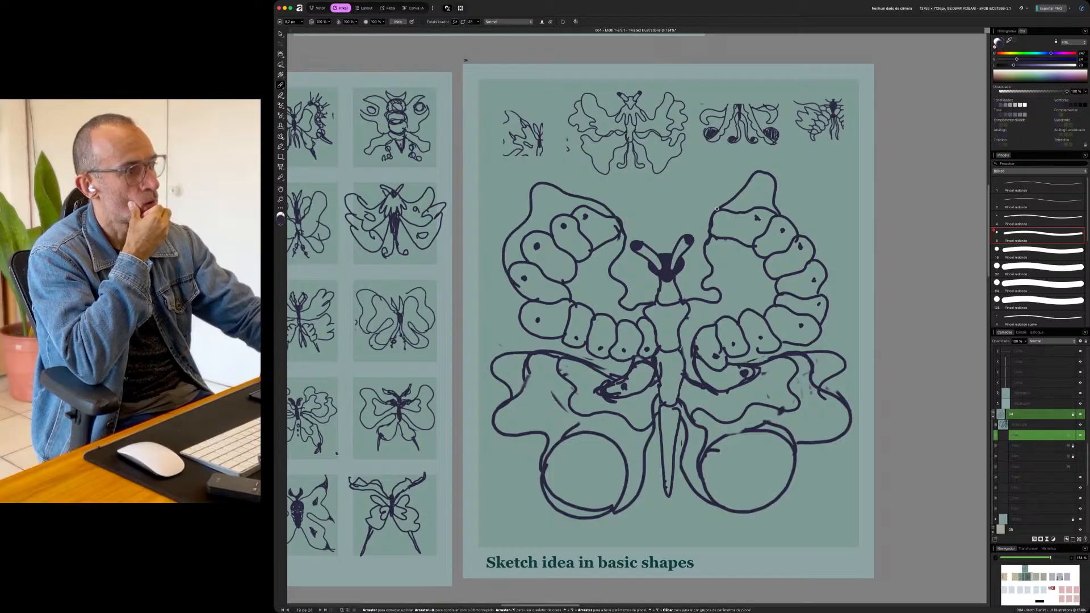
pyautogui.moveTo(722, 205)
pyautogui.mouseDown()
pyautogui.moveTo(764, 171)
pyautogui.moveTo(788, 180)
pyautogui.moveTo(816, 229)
pyautogui.mouseUp()
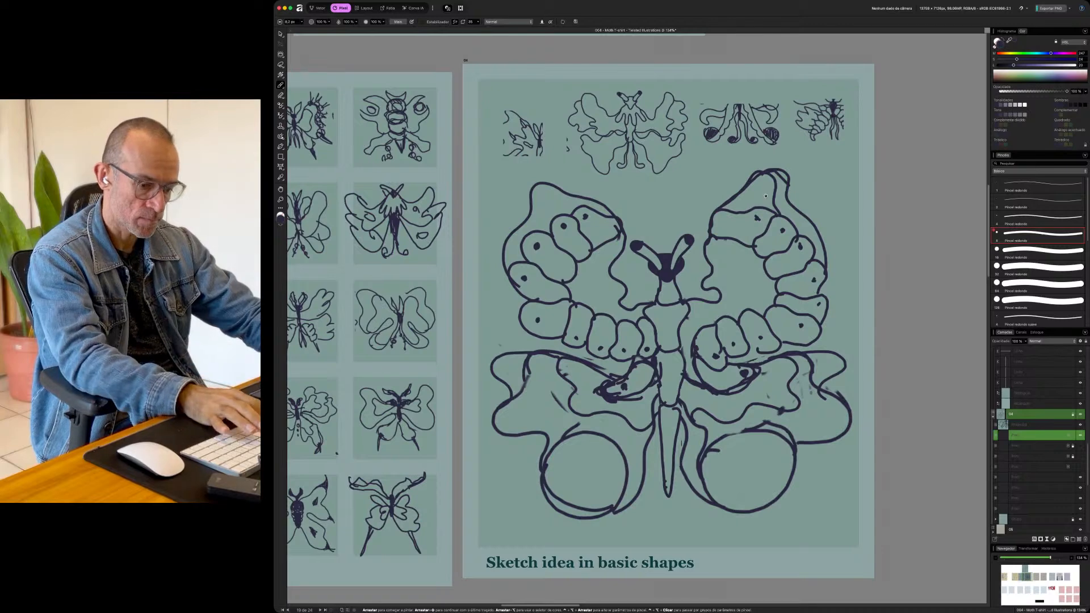
pyautogui.press('e')
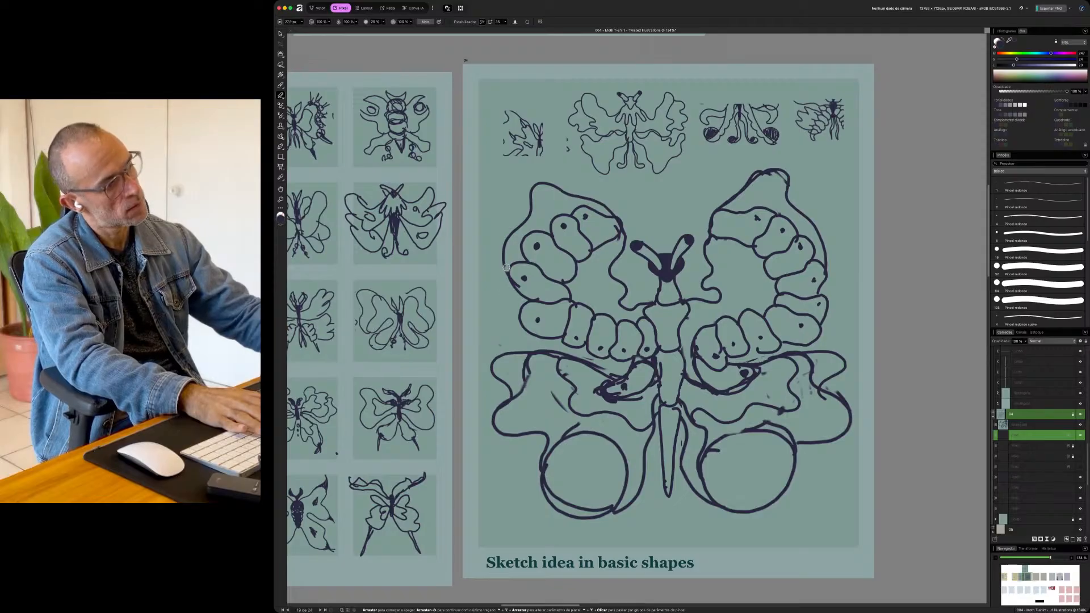
pyautogui.press('b')
pyautogui.moveTo(506, 287)
pyautogui.mouseDown()
pyautogui.moveTo(499, 316)
pyautogui.moveTo(521, 328)
pyautogui.mouseUp()
pyautogui.moveTo(827, 276)
pyautogui.mouseDown()
pyautogui.moveTo(848, 315)
pyautogui.moveTo(822, 339)
pyautogui.mouseUp()
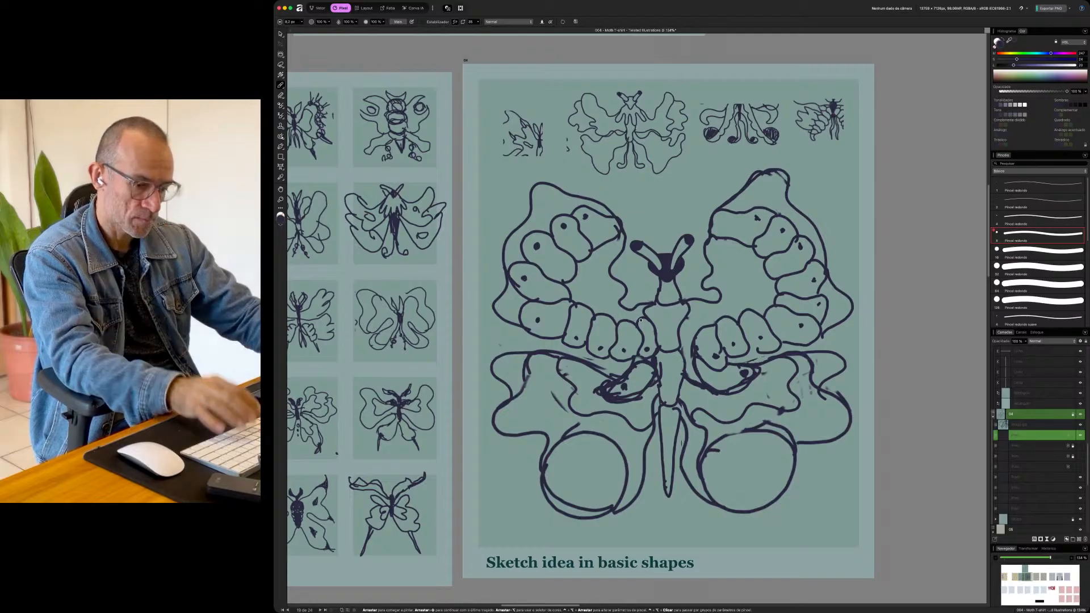
# - Erase the left upper wing's innermost petal and the curled drop shapes on both sides of the body
pyautogui.press('e')
pyautogui.moveTo(650, 341)
pyautogui.mouseDown()
pyautogui.moveTo(632, 393)
pyautogui.moveTo(607, 399)
pyautogui.moveTo(594, 382)
pyautogui.moveTo(626, 390)
pyautogui.moveTo(636, 406)
pyautogui.moveTo(656, 344)
pyautogui.mouseUp()
pyautogui.moveTo(694, 386); pyautogui.dragTo(707, 393)
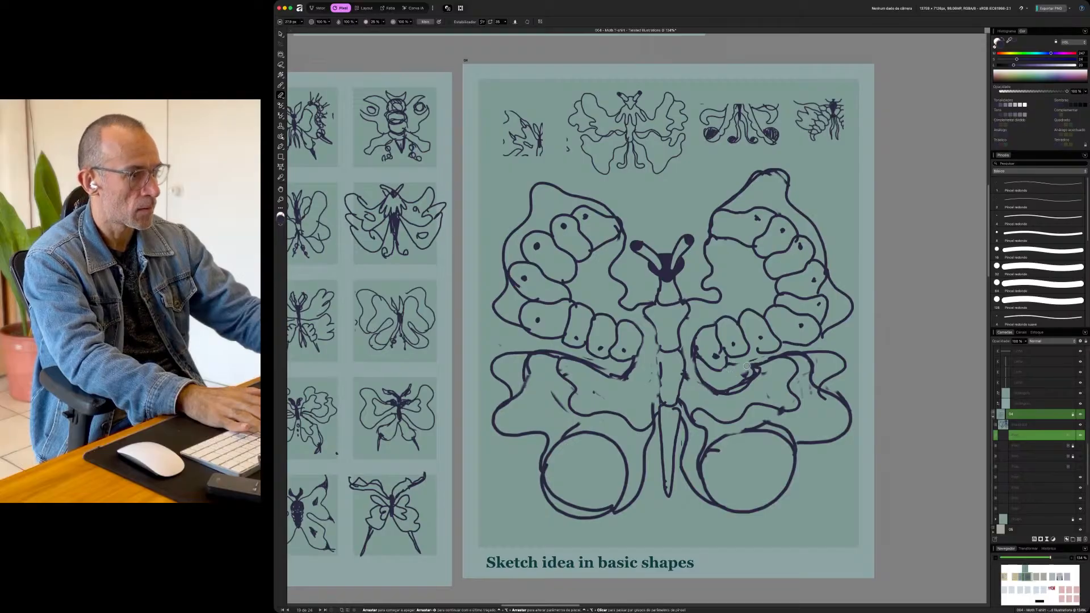
pyautogui.moveTo(750, 371); pyautogui.dragTo(722, 378)
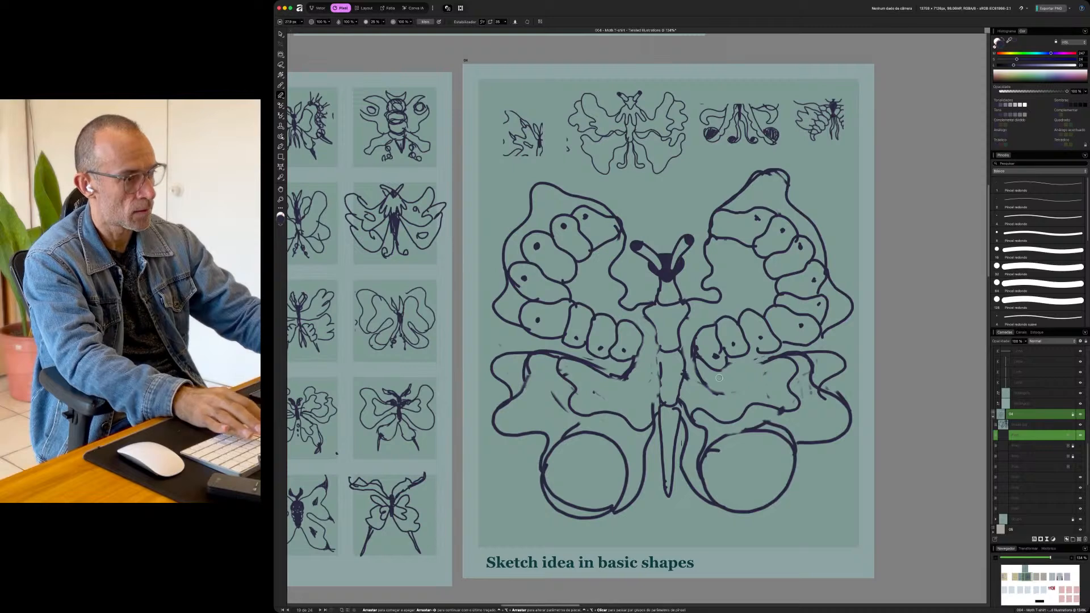
# - Draw a sweeping curve beneath the right upper wing's petals and retrace the inner contour of the right lower wing
pyautogui.press('b')
pyautogui.moveTo(705, 369)
pyautogui.mouseDown()
pyautogui.moveTo(761, 365)
pyautogui.moveTo(761, 380)
pyautogui.moveTo(792, 358)
pyautogui.moveTo(800, 371)
pyautogui.moveTo(776, 409)
pyautogui.moveTo(708, 428)
pyautogui.mouseUp()
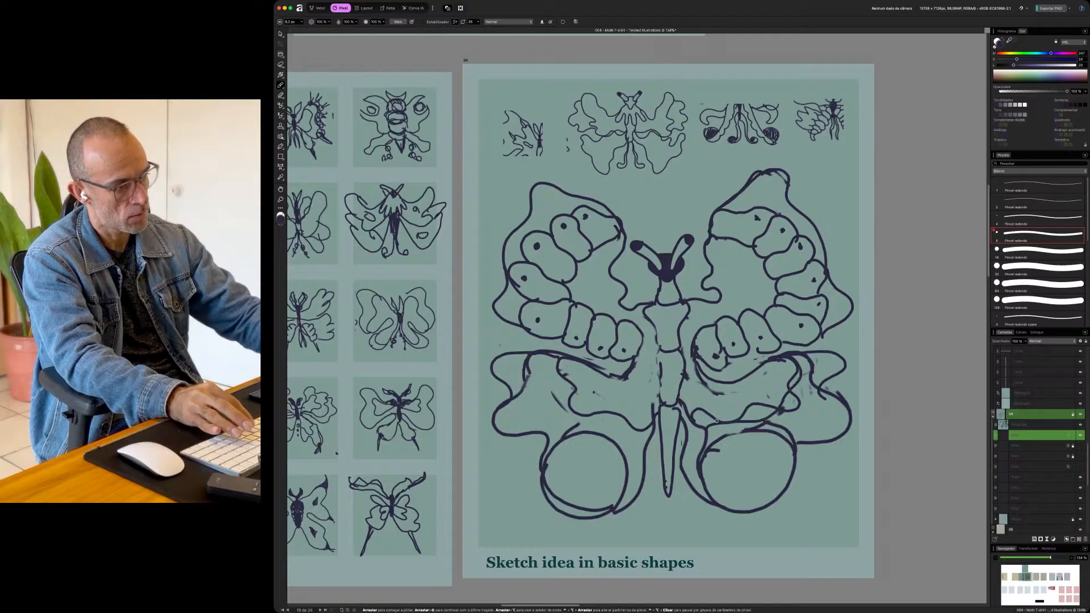
pyautogui.moveTo(777, 404); pyautogui.dragTo(711, 427)
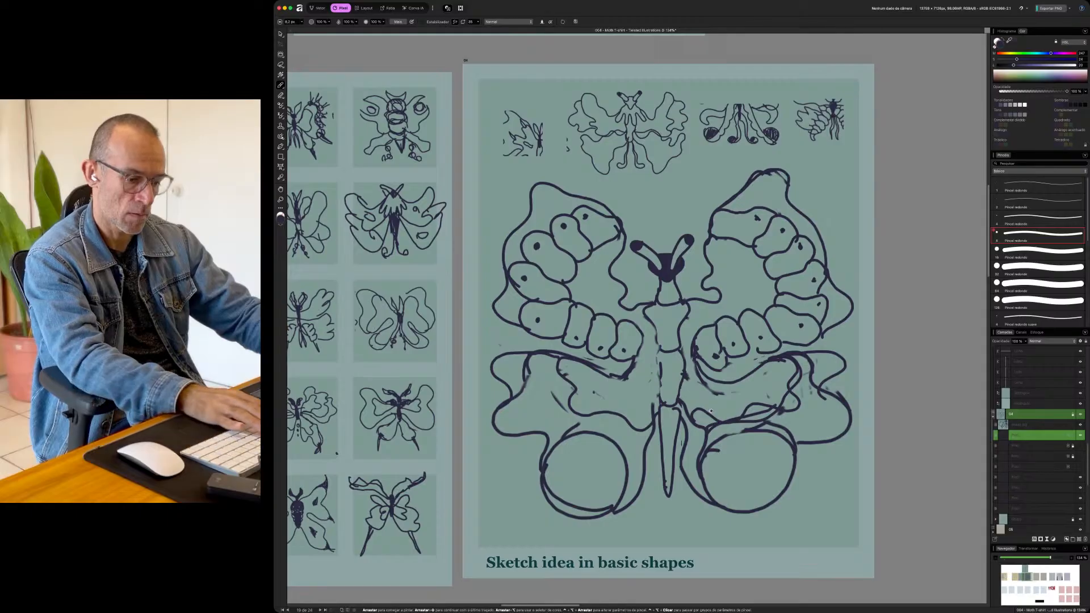
# - Erase the wavy inner contours from both lower wings, leaving the outer outlines and large circles
pyautogui.press('e')
pyautogui.moveTo(741, 417)
pyautogui.mouseDown()
pyautogui.moveTo(781, 398)
pyautogui.moveTo(786, 374)
pyautogui.moveTo(790, 383)
pyautogui.moveTo(813, 359)
pyautogui.moveTo(807, 396)
pyautogui.moveTo(773, 419)
pyautogui.moveTo(699, 444)
pyautogui.moveTo(710, 420)
pyautogui.moveTo(690, 406)
pyautogui.mouseUp()
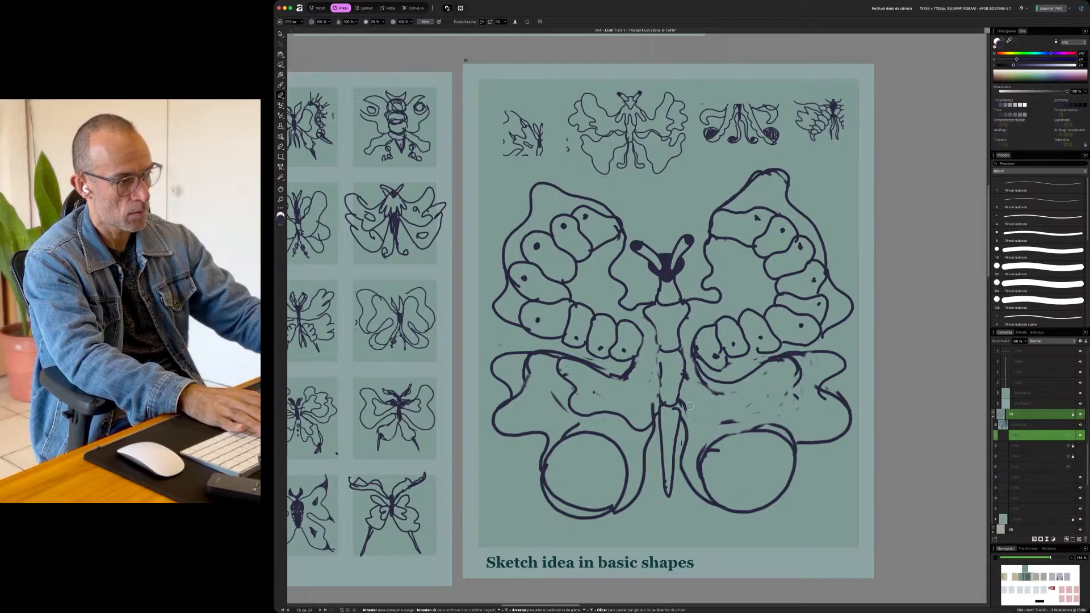
pyautogui.moveTo(646, 446)
pyautogui.mouseDown()
pyautogui.moveTo(606, 392)
pyautogui.moveTo(573, 404)
pyautogui.moveTo(556, 369)
pyautogui.moveTo(570, 408)
pyautogui.moveTo(560, 413)
pyautogui.moveTo(541, 373)
pyautogui.moveTo(583, 385)
pyautogui.mouseUp()
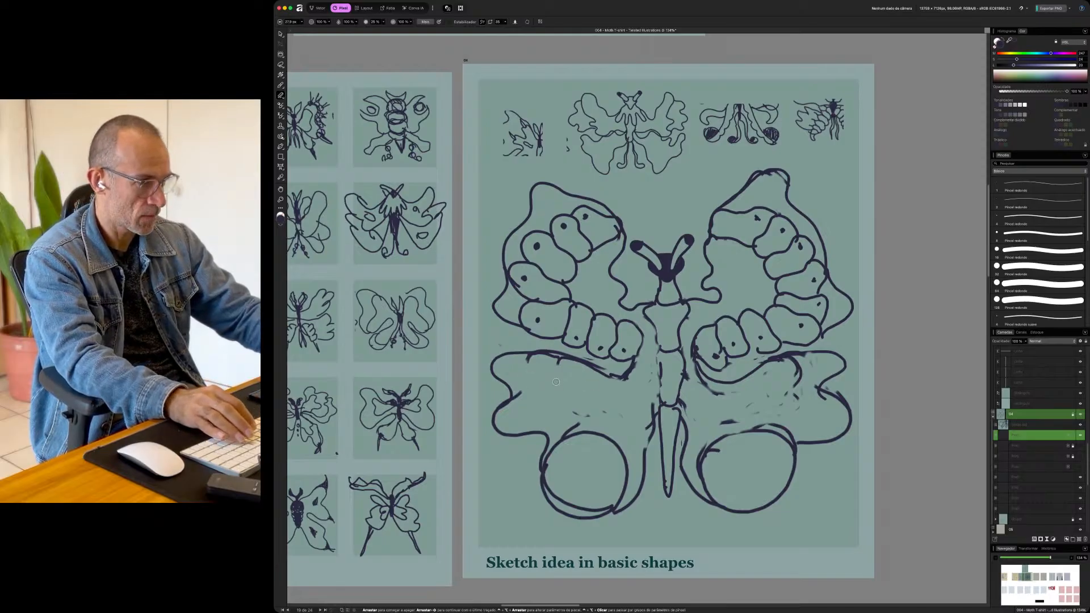
# - Retrace the body's middle segment and draw wavy bands across both lower wings, with small dots in their outer lobes
pyautogui.press('b')
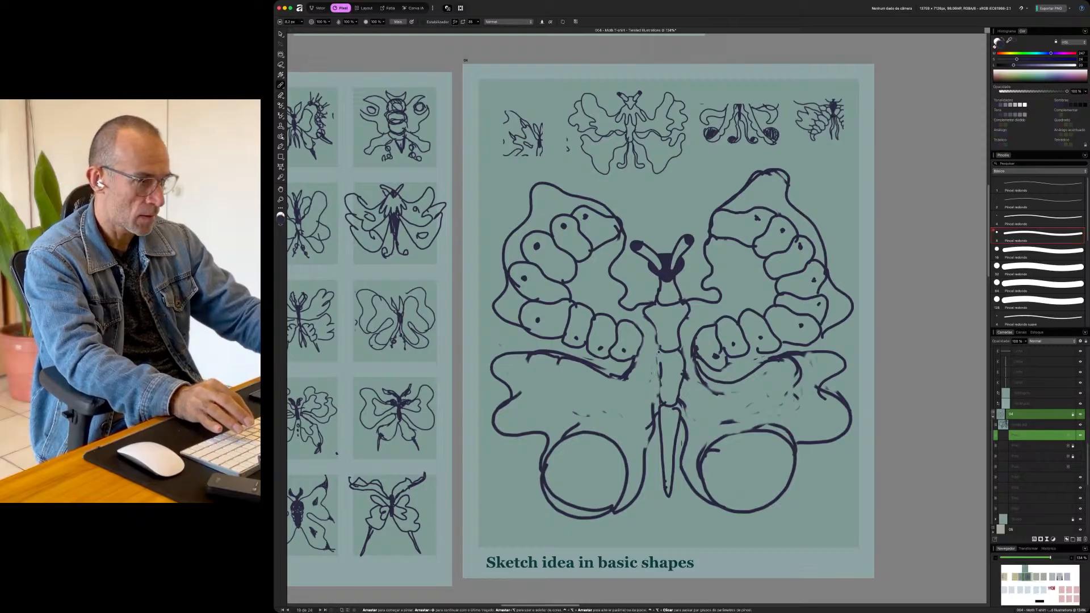
pyautogui.moveTo(658, 356); pyautogui.dragTo(668, 405)
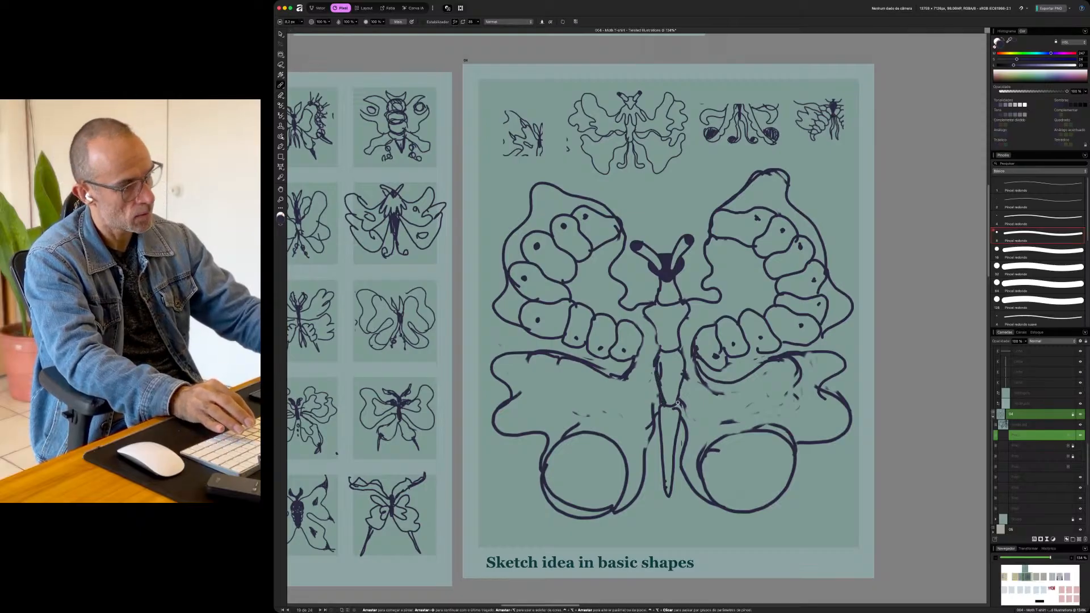
pyautogui.moveTo(621, 377)
pyautogui.mouseDown()
pyautogui.moveTo(541, 352)
pyautogui.moveTo(512, 357)
pyautogui.moveTo(586, 401)
pyautogui.moveTo(634, 389)
pyautogui.moveTo(690, 410)
pyautogui.moveTo(700, 397)
pyautogui.moveTo(745, 403)
pyautogui.moveTo(798, 386)
pyautogui.mouseUp()
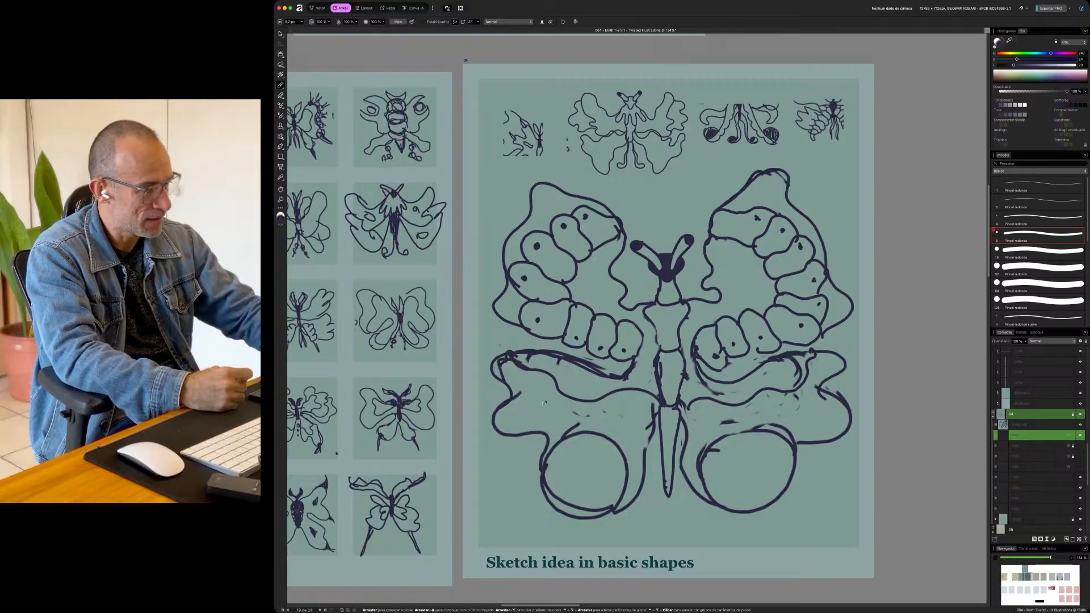
pyautogui.moveTo(657, 404); pyautogui.dragTo(537, 418)
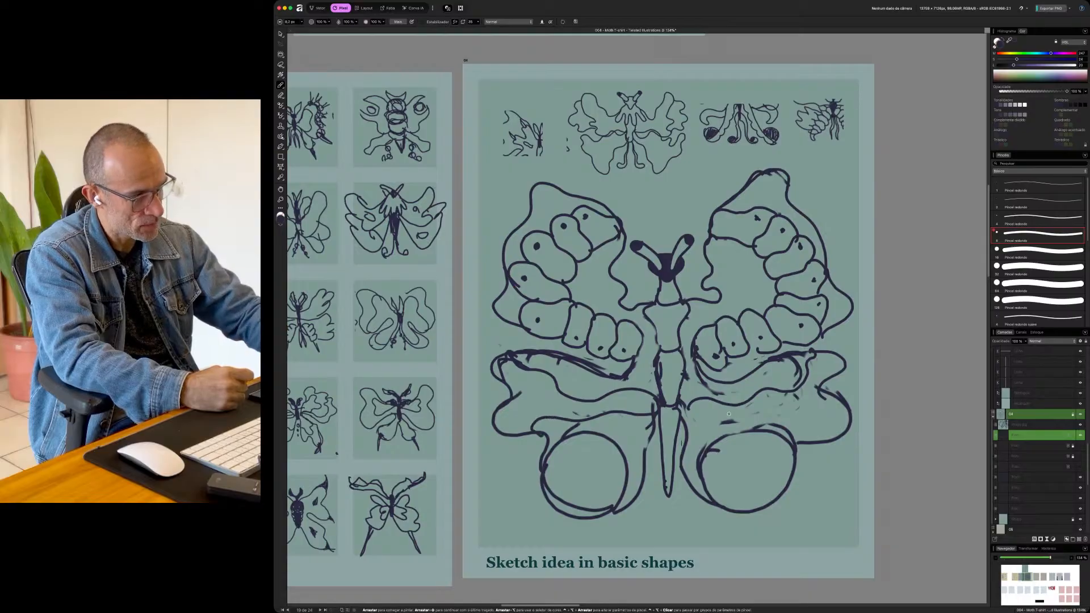
pyautogui.moveTo(687, 409)
pyautogui.mouseDown()
pyautogui.moveTo(717, 424)
pyautogui.moveTo(761, 410)
pyautogui.moveTo(840, 413)
pyautogui.mouseUp()
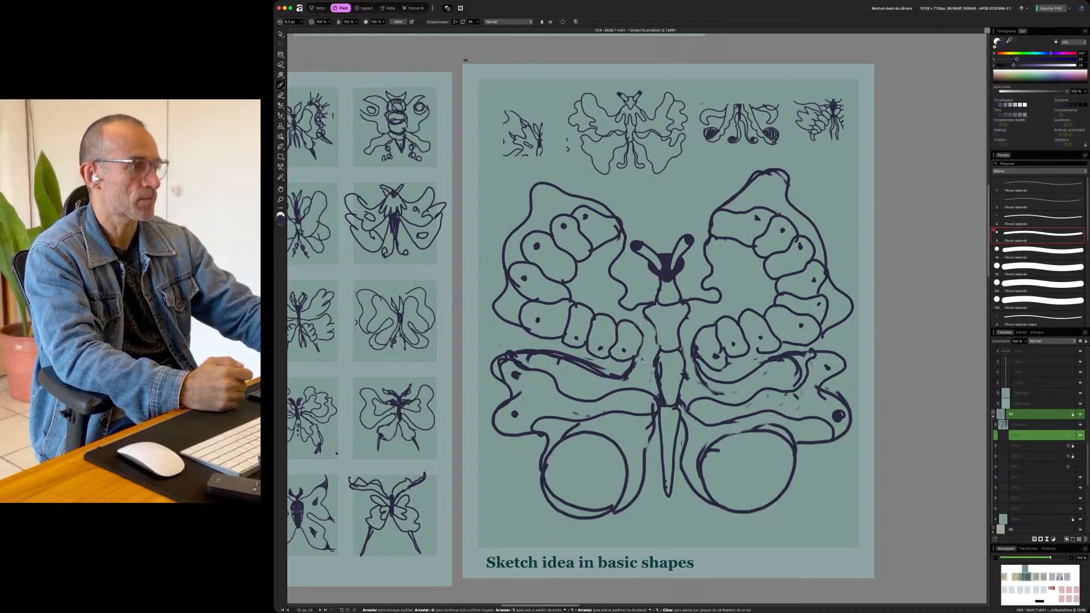
# - Retrace and shade the upper body segment, and fill both lower wings' large circles with inner outlines and scribbled hatching
pyautogui.moveTo(654, 301)
pyautogui.mouseDown()
pyautogui.moveTo(646, 322)
pyautogui.moveTo(665, 350)
pyautogui.mouseUp()
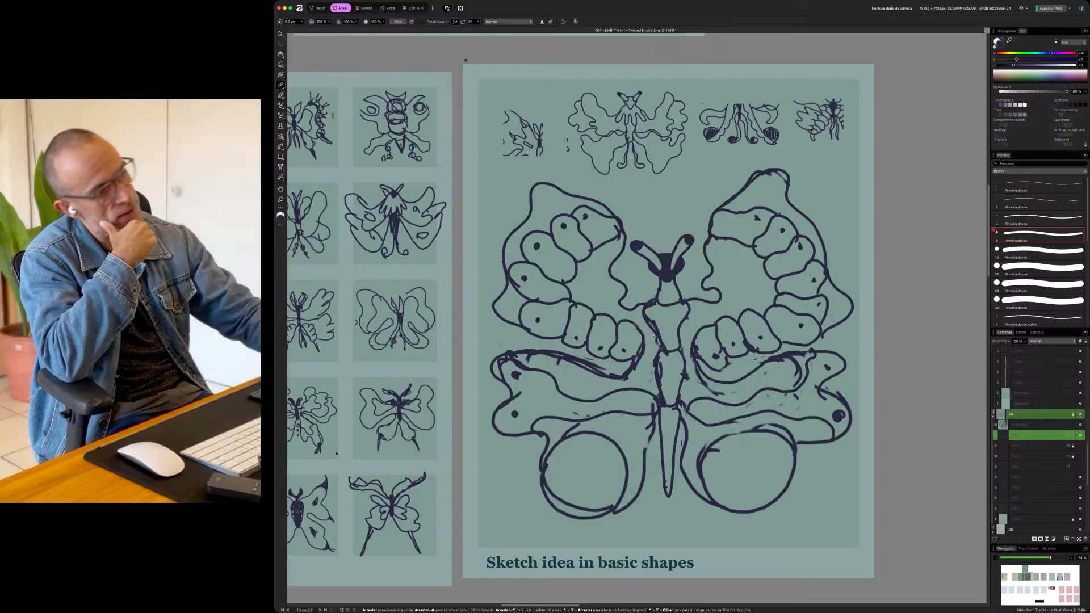
pyautogui.moveTo(581, 449)
pyautogui.mouseDown()
pyautogui.moveTo(613, 463)
pyautogui.moveTo(579, 451)
pyautogui.moveTo(602, 491)
pyautogui.moveTo(559, 454)
pyautogui.moveTo(580, 464)
pyautogui.mouseUp()
pyautogui.moveTo(727, 442)
pyautogui.mouseDown()
pyautogui.moveTo(787, 443)
pyautogui.moveTo(790, 473)
pyautogui.moveTo(778, 457)
pyautogui.moveTo(765, 489)
pyautogui.moveTo(742, 485)
pyautogui.moveTo(733, 455)
pyautogui.moveTo(728, 495)
pyautogui.moveTo(711, 474)
pyautogui.mouseUp()
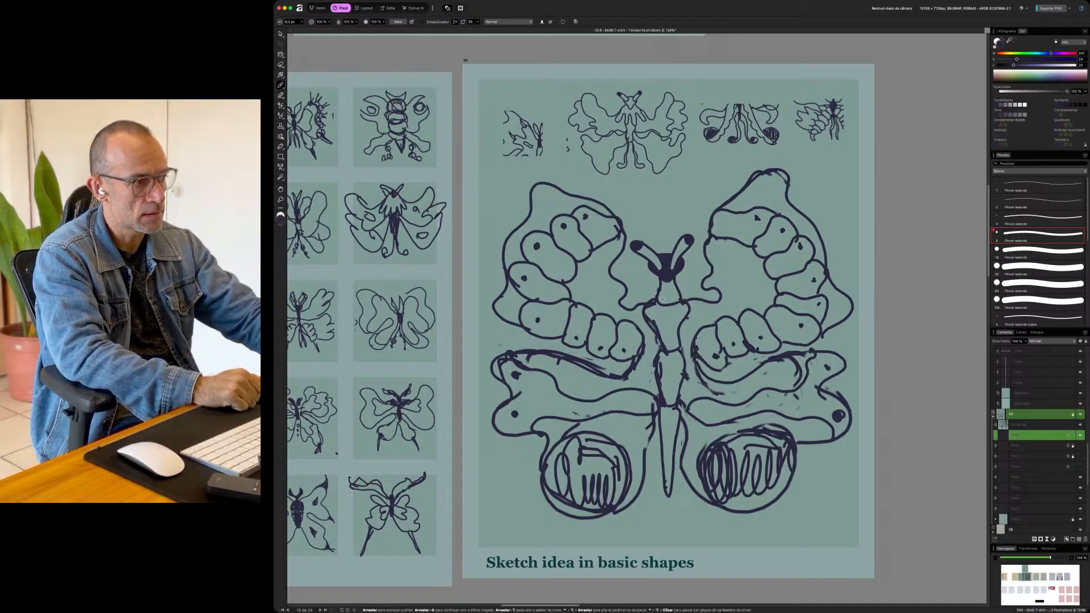
pyautogui.moveTo(670, 305)
pyautogui.mouseDown()
pyautogui.moveTo(672, 336)
pyautogui.moveTo(662, 328)
pyautogui.moveTo(656, 312)
pyautogui.moveTo(682, 323)
pyautogui.mouseUp()
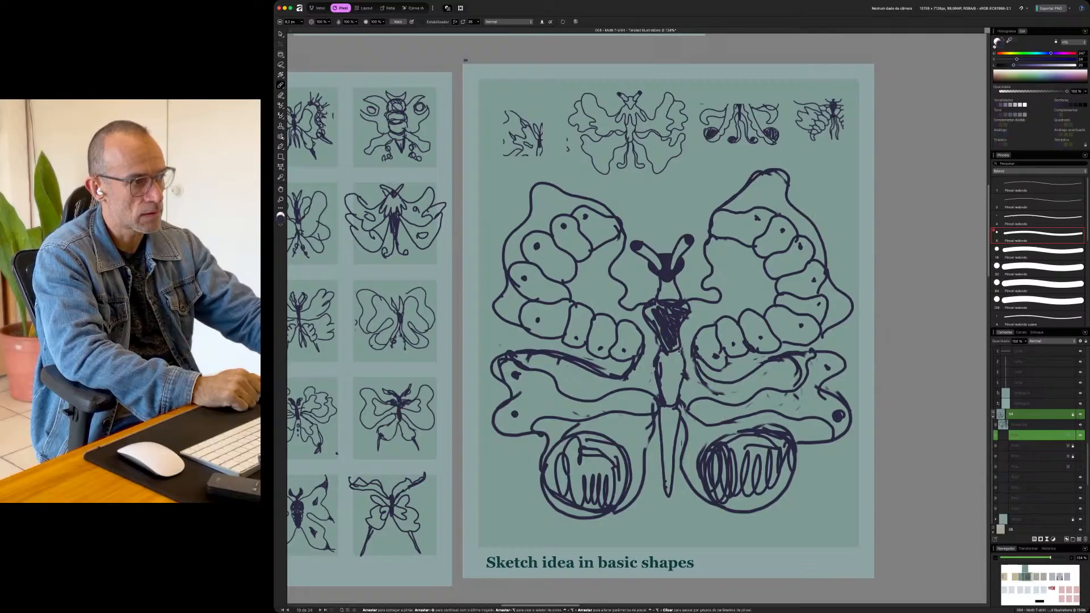